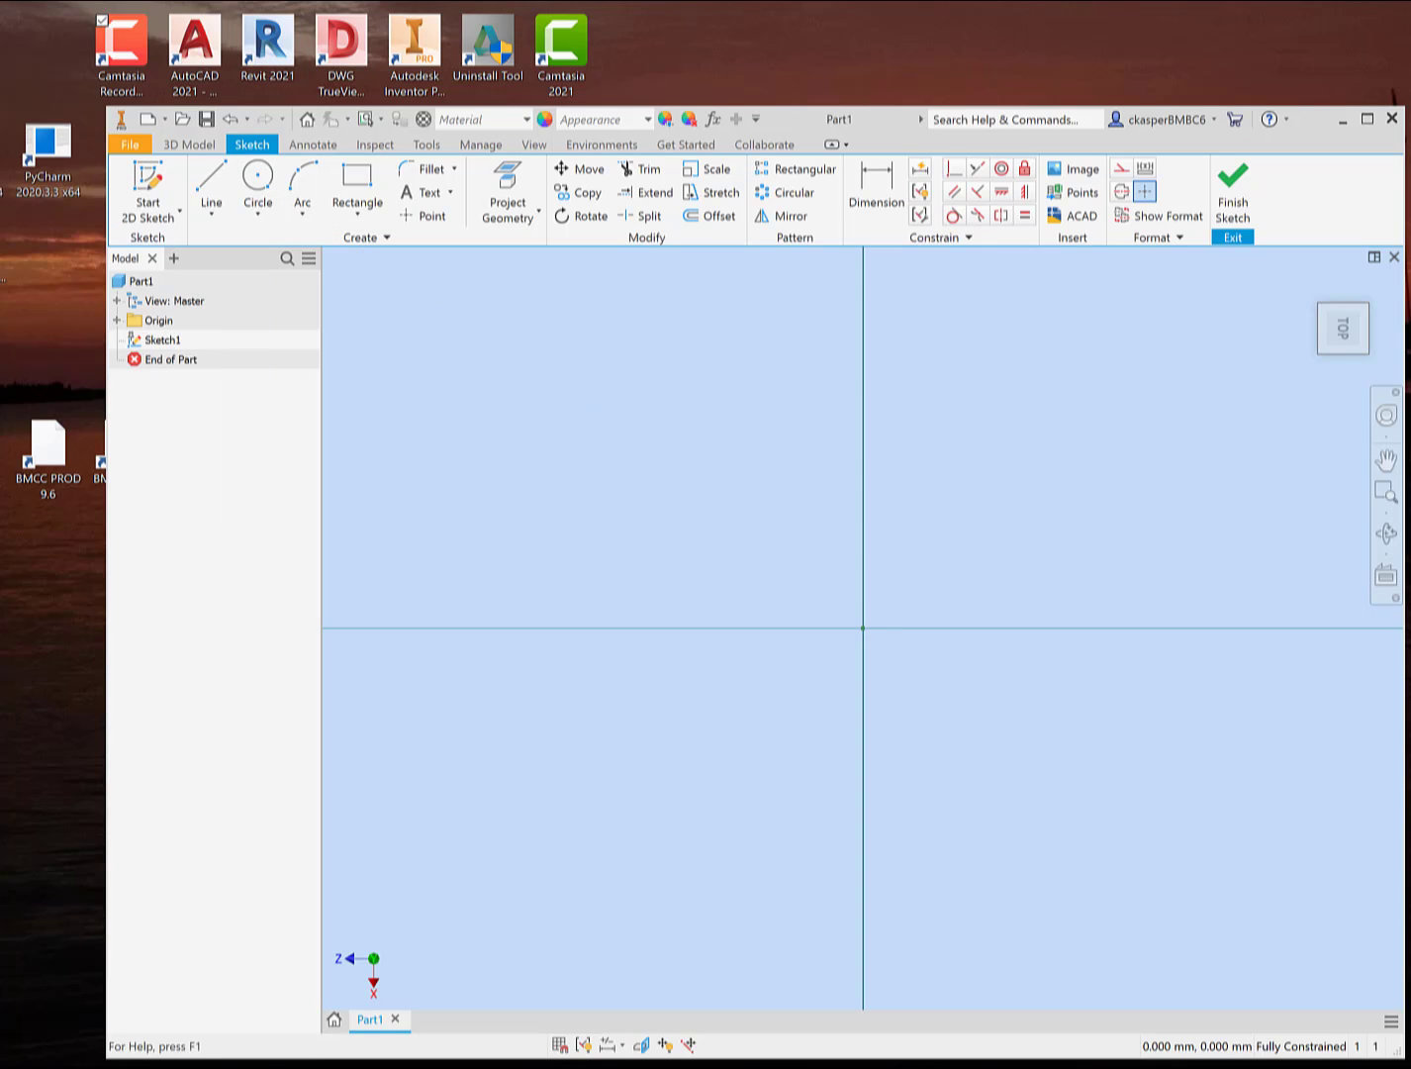
- Sketch a circle about 10 mm in diameter centred on the origin
{"action": "left_click", "coordinate": [254, 183]}
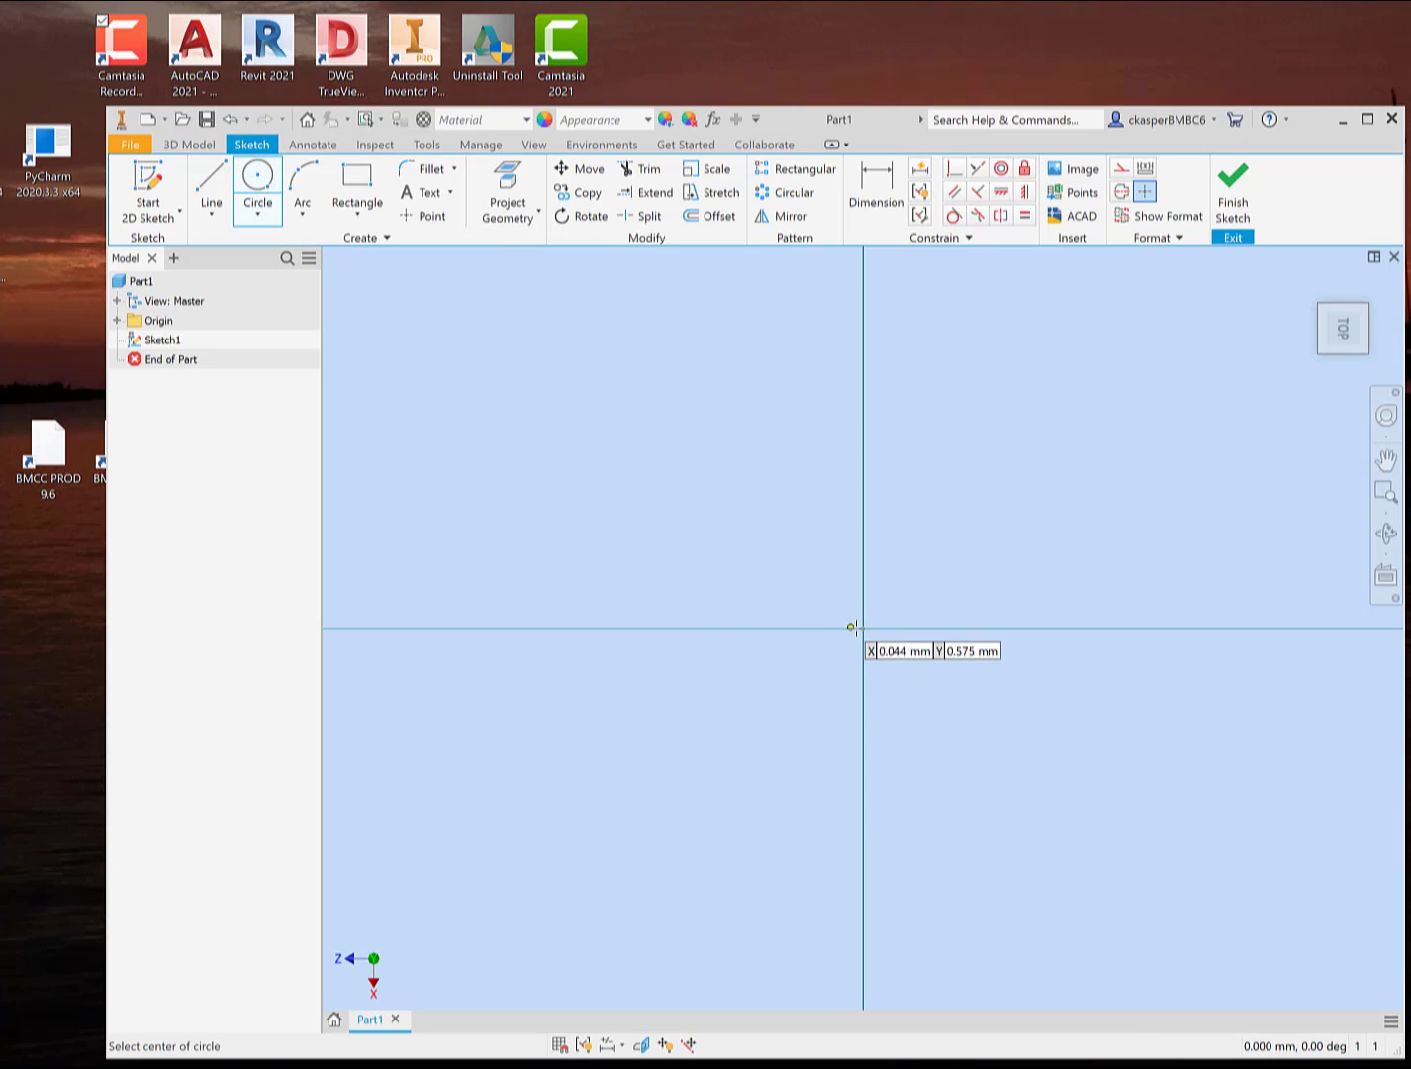
{"action": "left_click", "coordinate": [863, 628]}
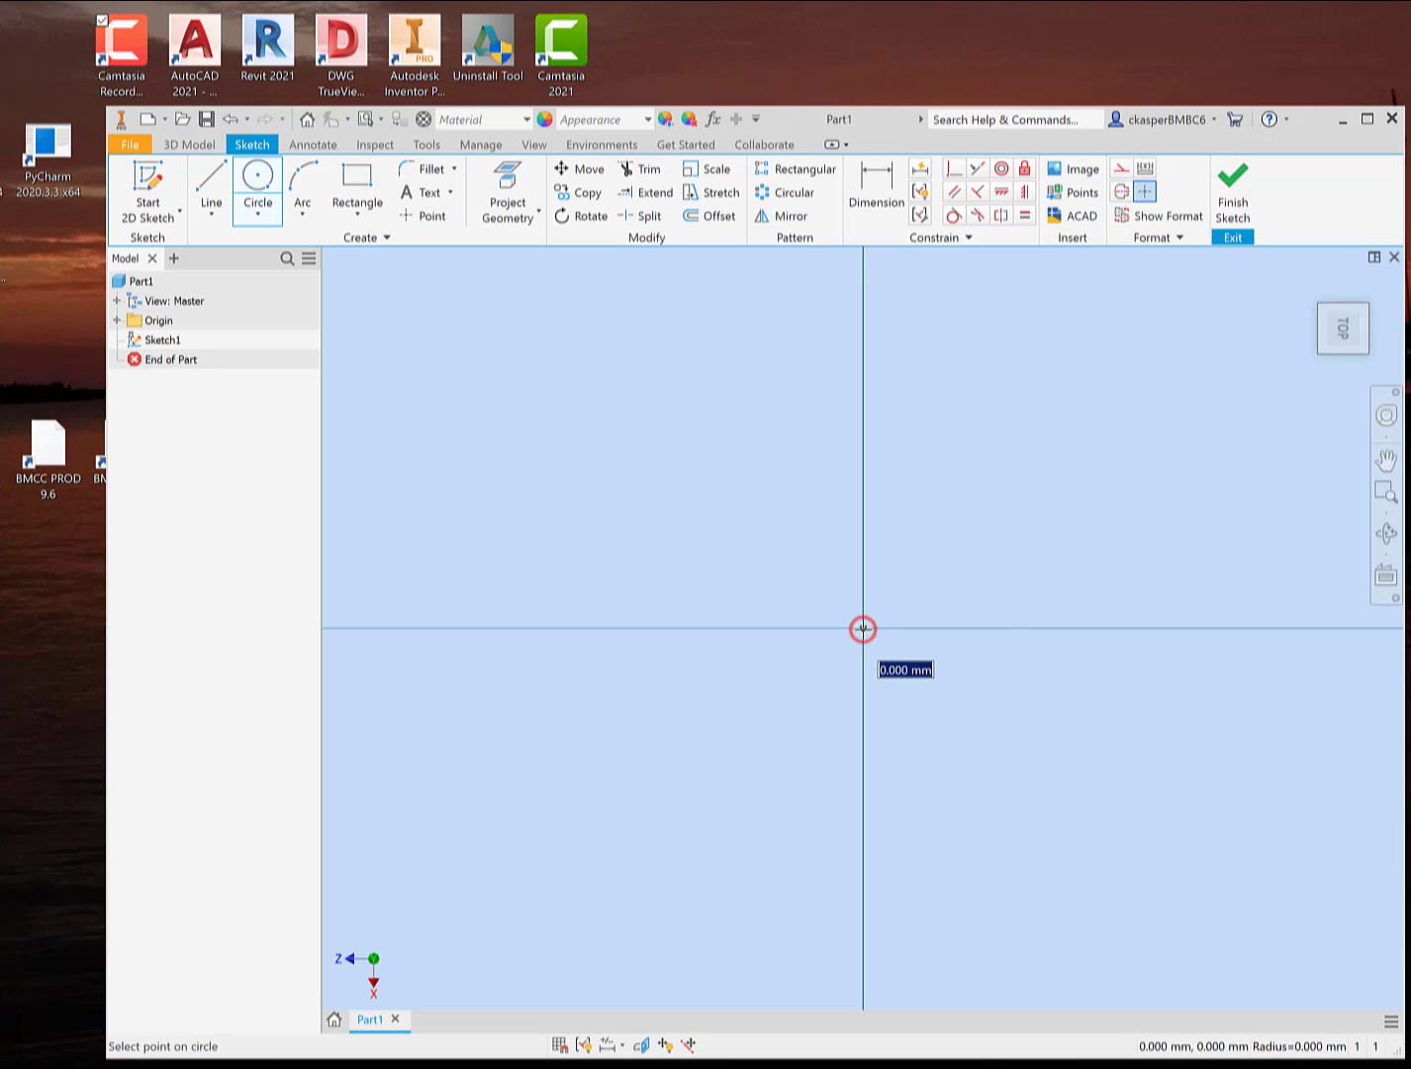
{"action": "left_click", "coordinate": [758, 593]}
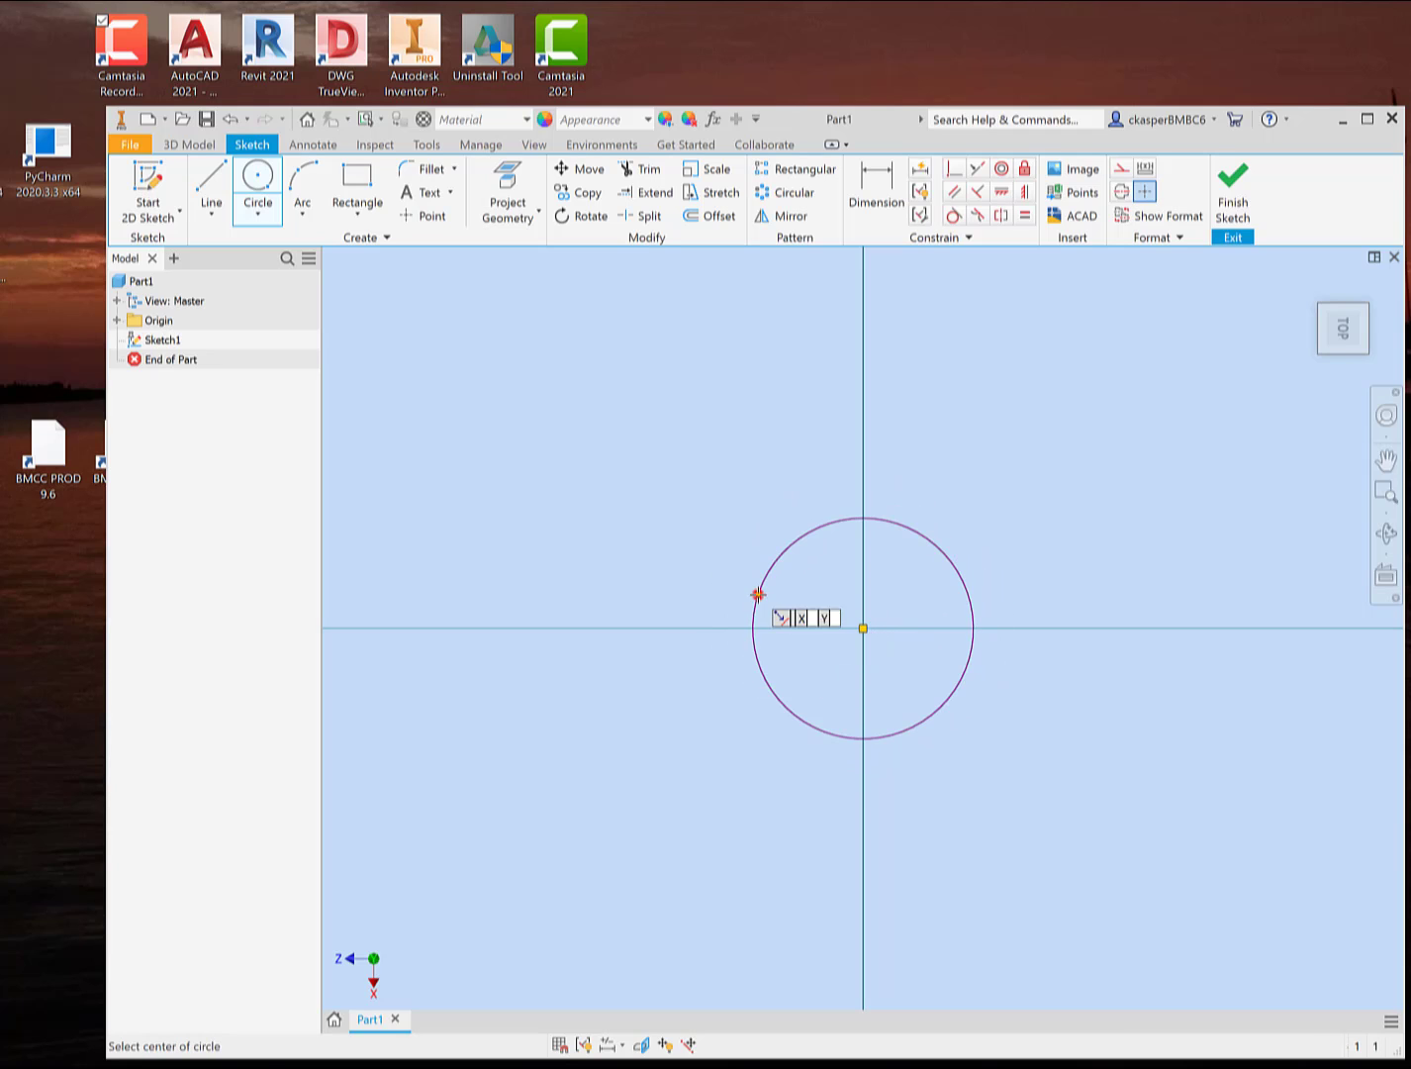
- Dimension the circle's diameter to 10 mm and finish the sketch
{"action": "left_click", "coordinate": [872, 190]}
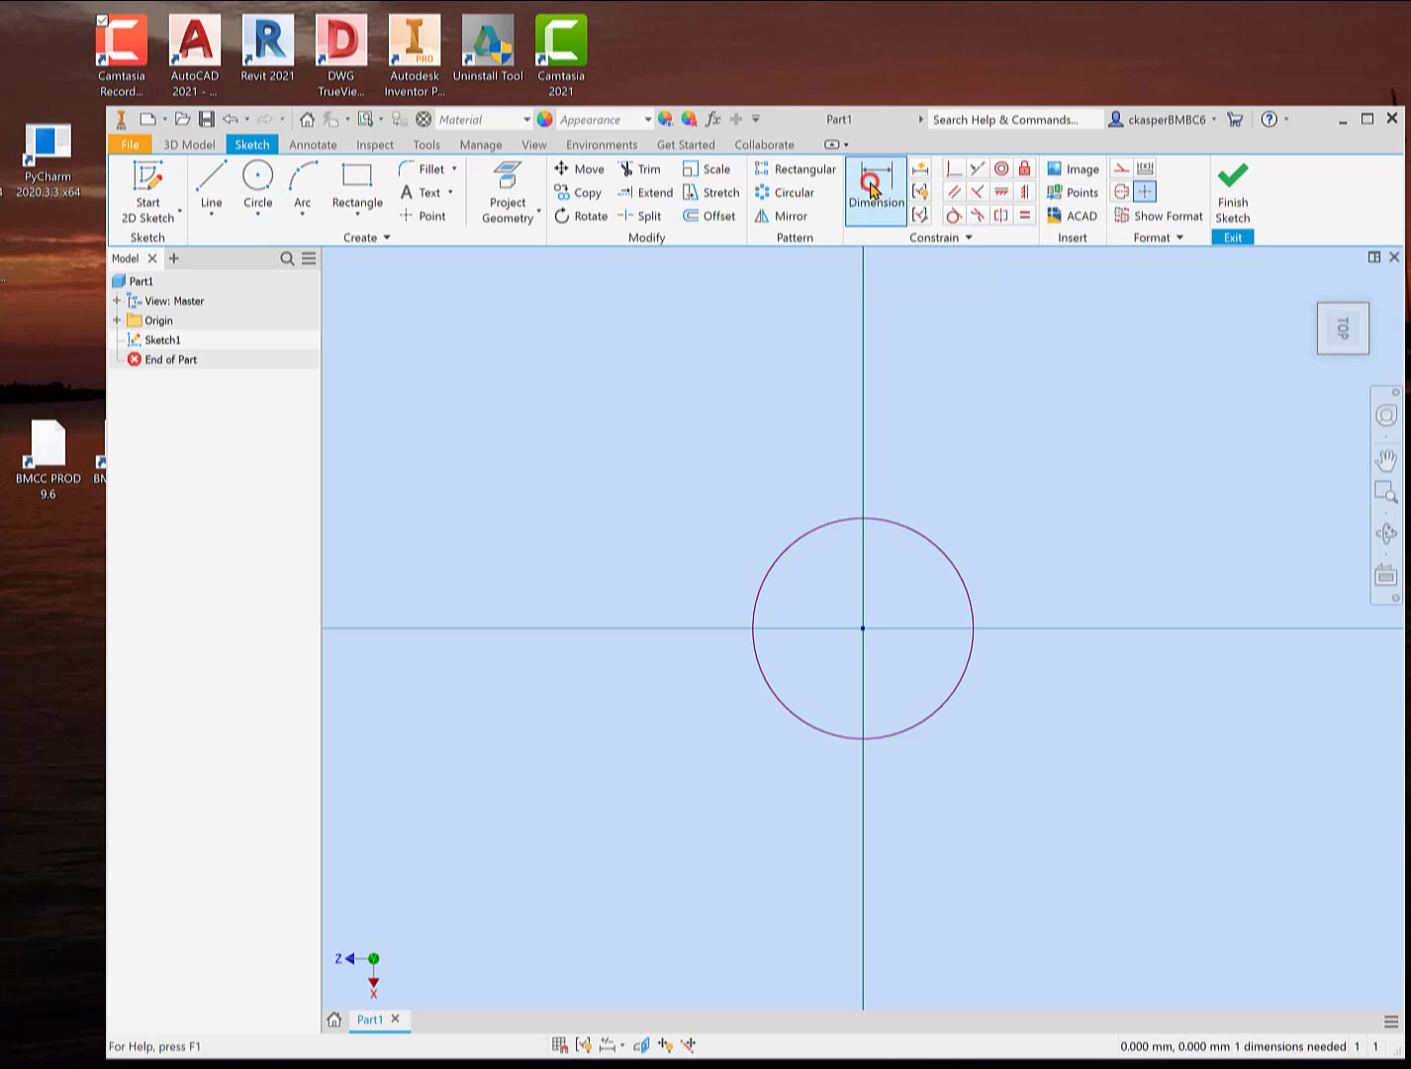
{"action": "left_click", "coordinate": [794, 550]}
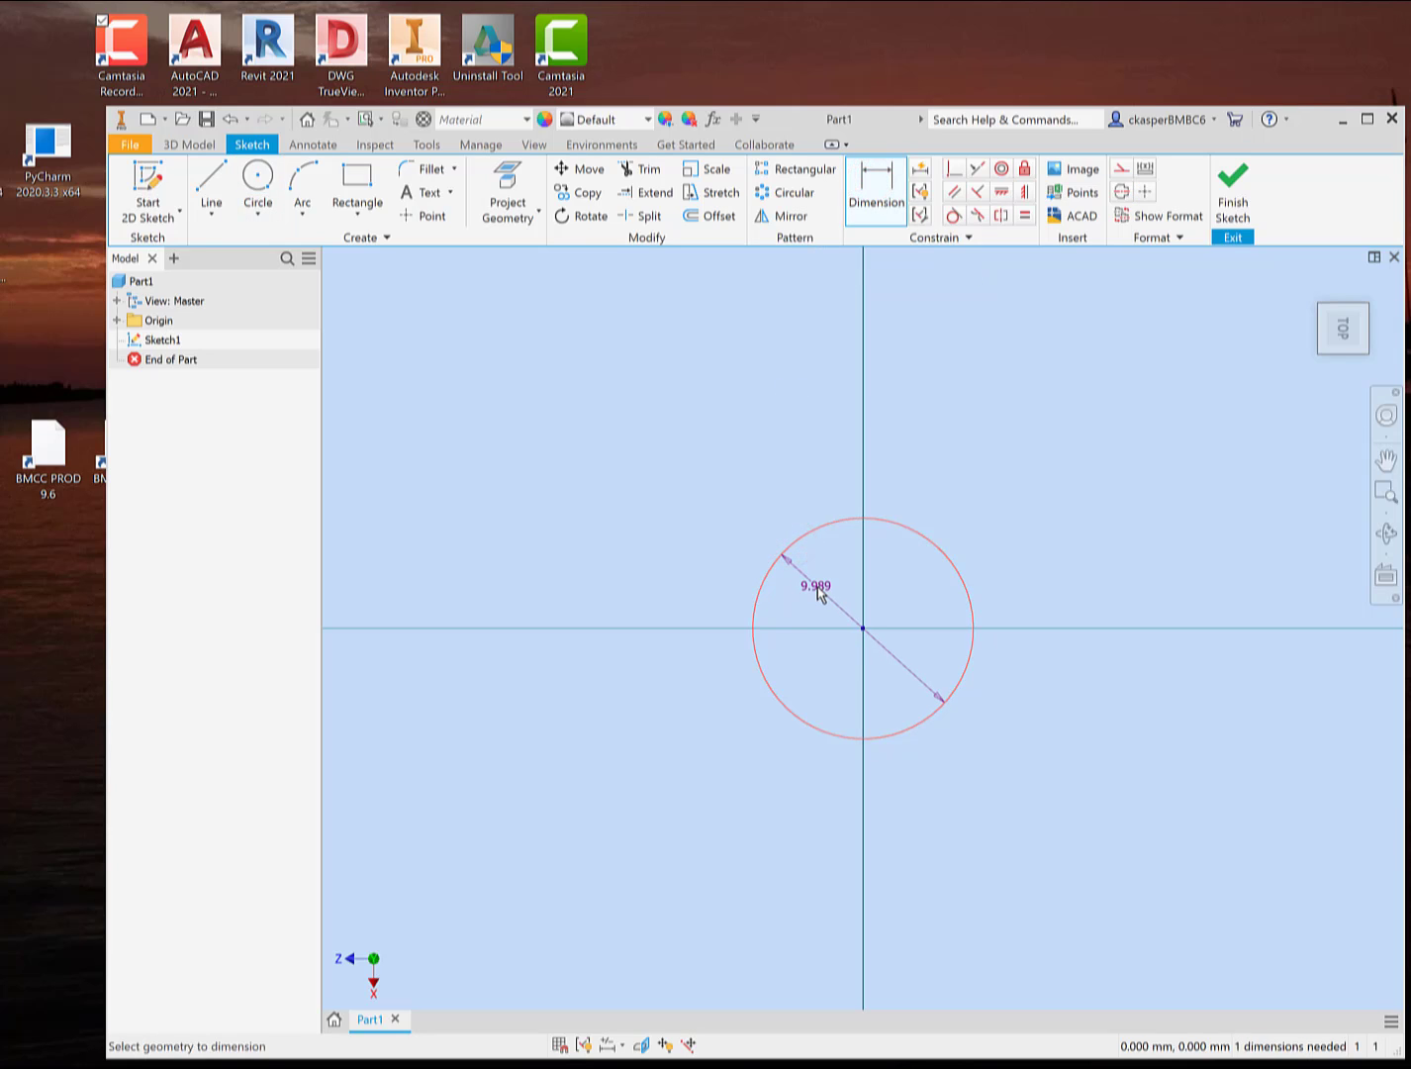
{"action": "left_click", "coordinate": [818, 591]}
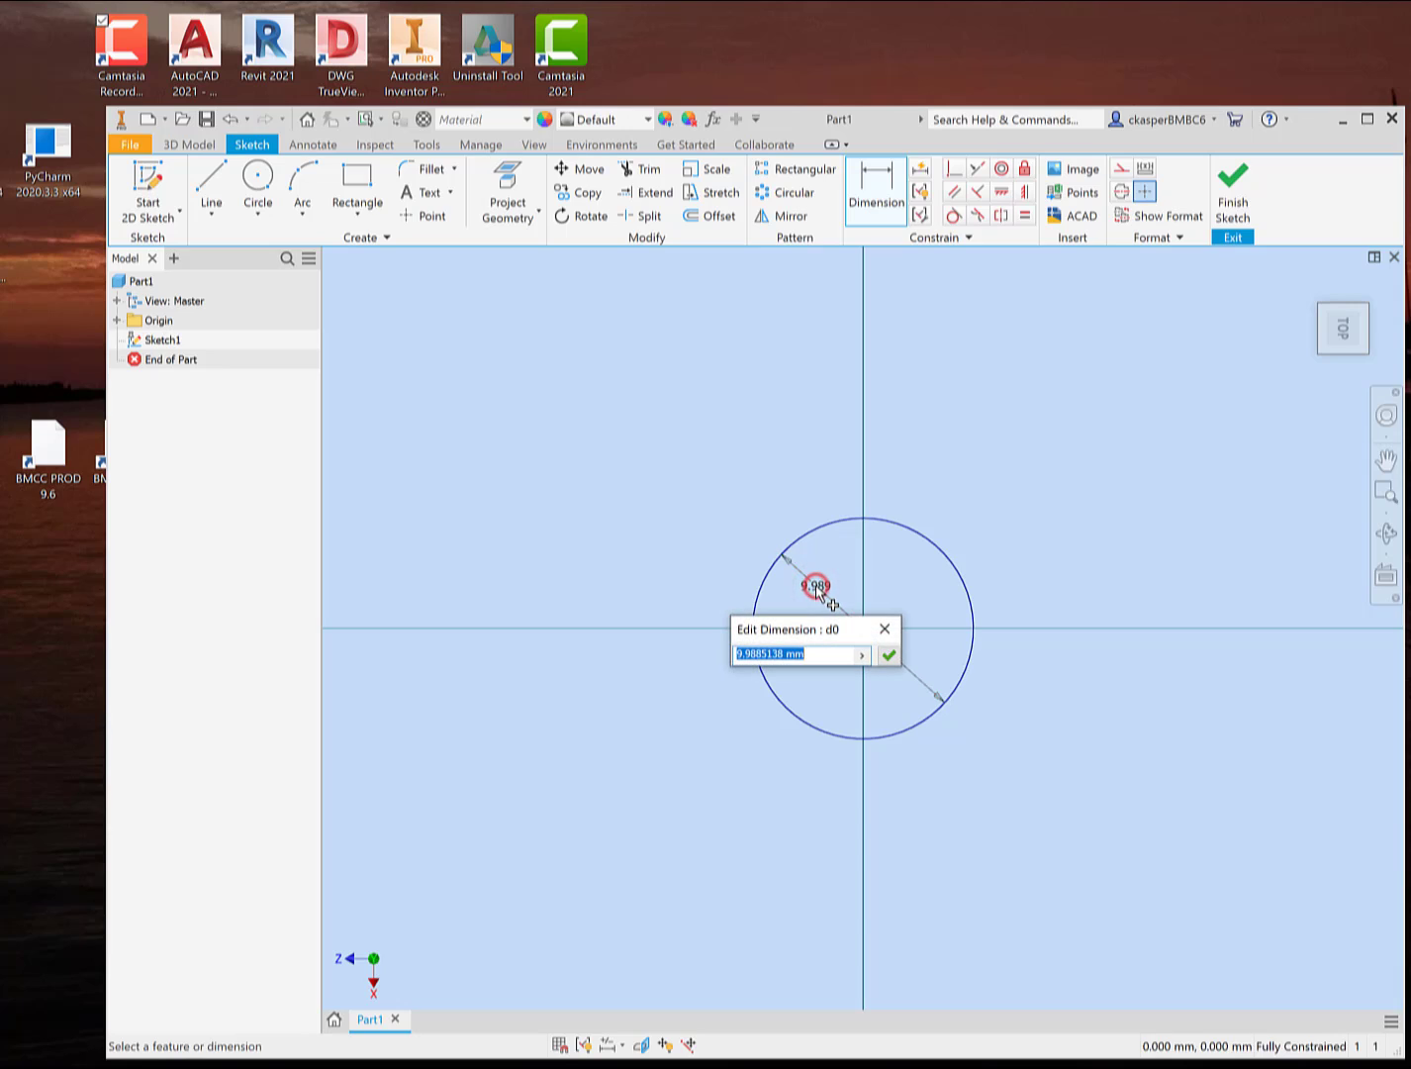
{"action": "type", "text": "10"}
{"action": "key", "text": "Return"}
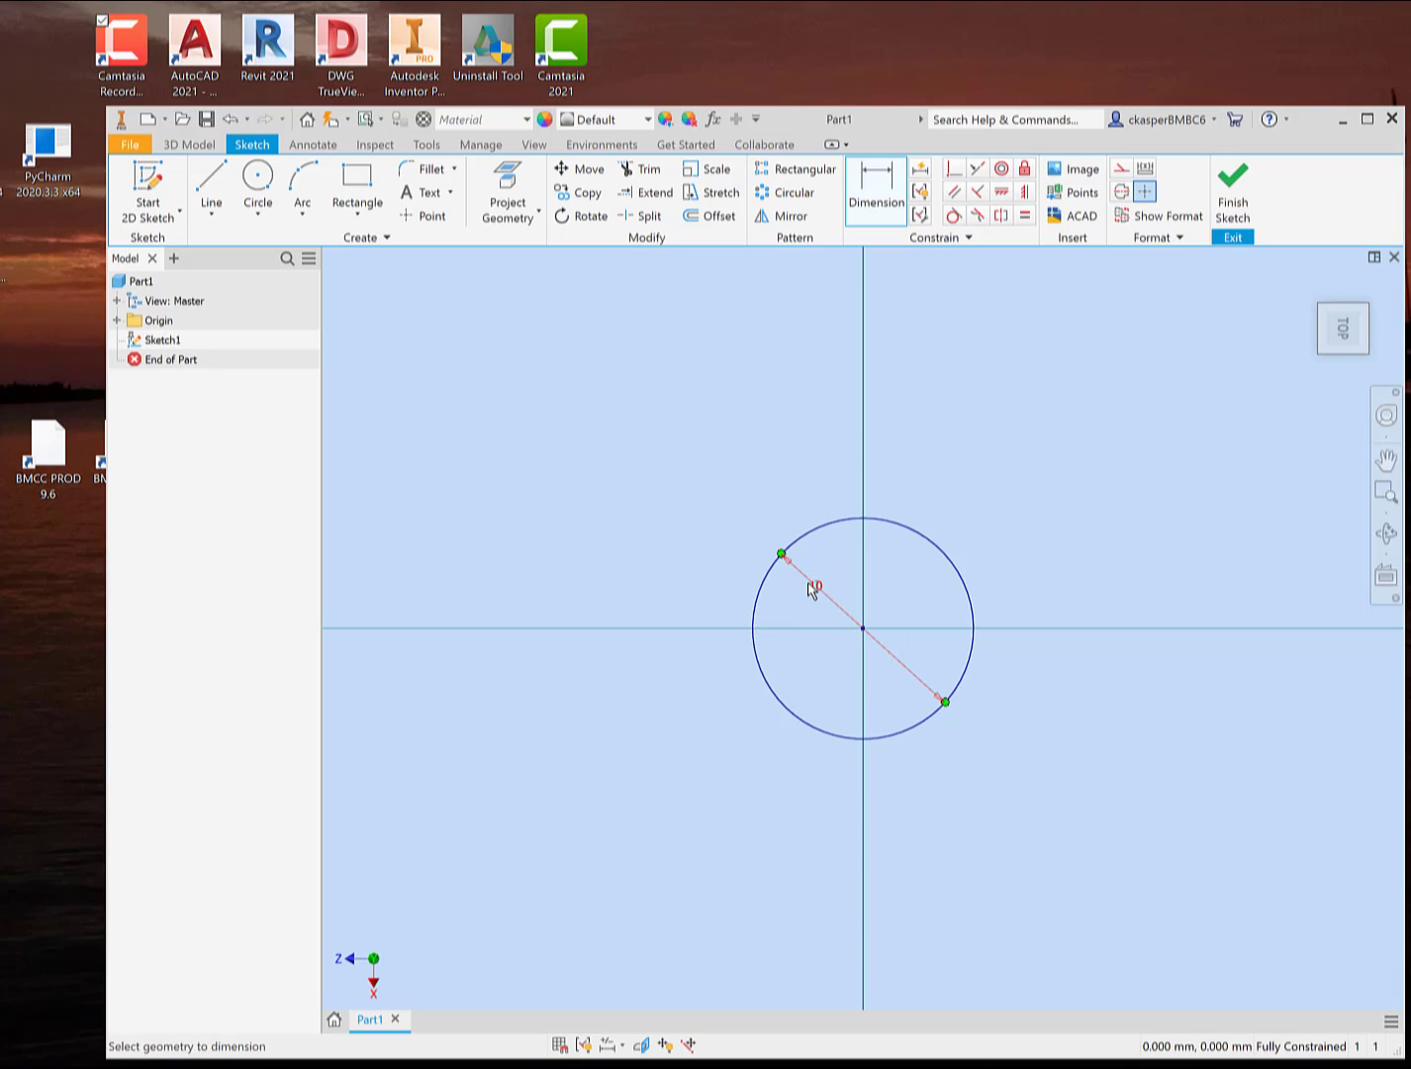
{"action": "left_click", "coordinate": [1227, 203]}
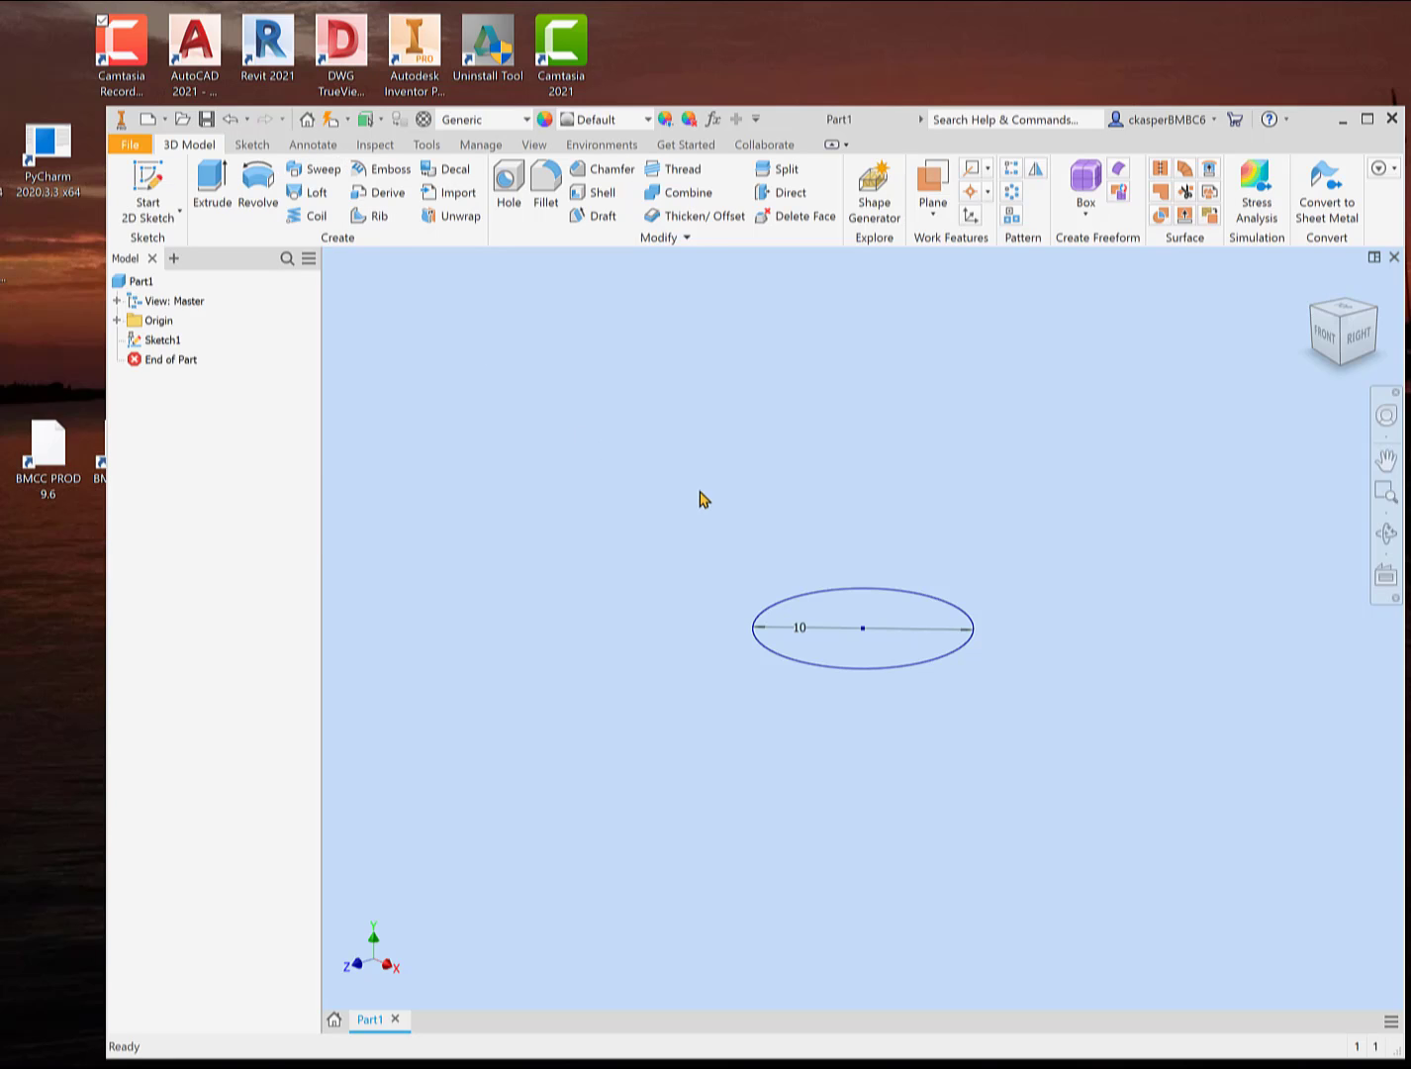
- Start a new 2D sketch on the vertical XY Plane
{"action": "mouse_move", "coordinate": [873, 460]}
{"action": "middle_mouse_down"}
{"action": "mouse_move", "coordinate": [779, 572]}
{"action": "mouse_move", "coordinate": [756, 640]}
{"action": "mouse_move", "coordinate": [807, 692]}
{"action": "middle_mouse_up"}
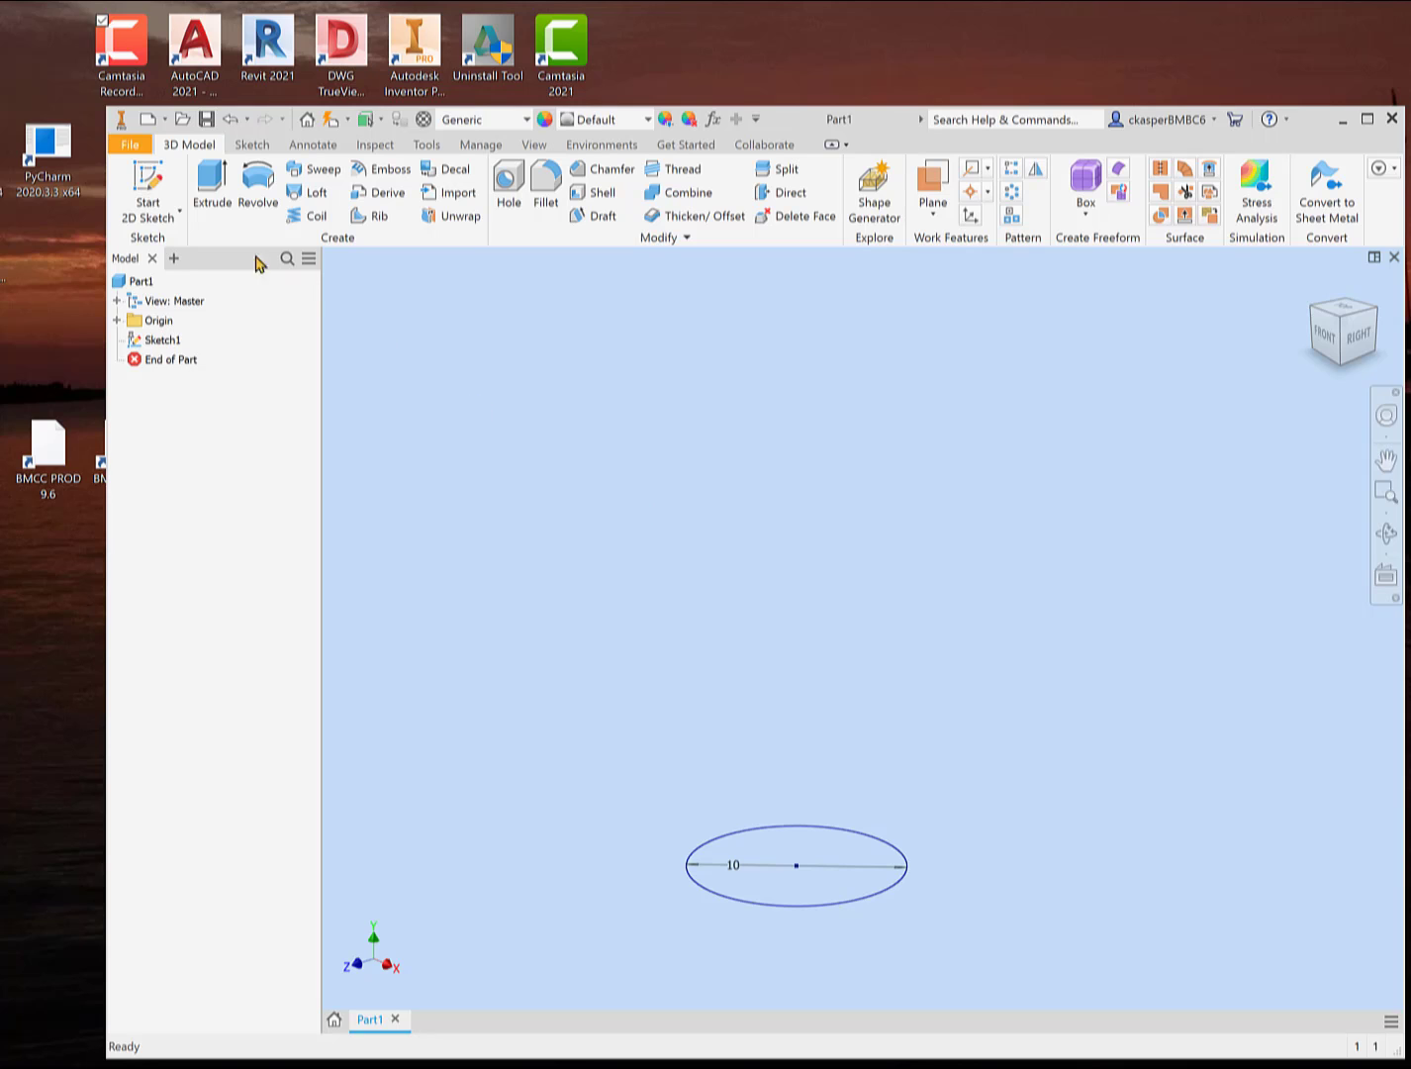
{"action": "left_click", "coordinate": [156, 186]}
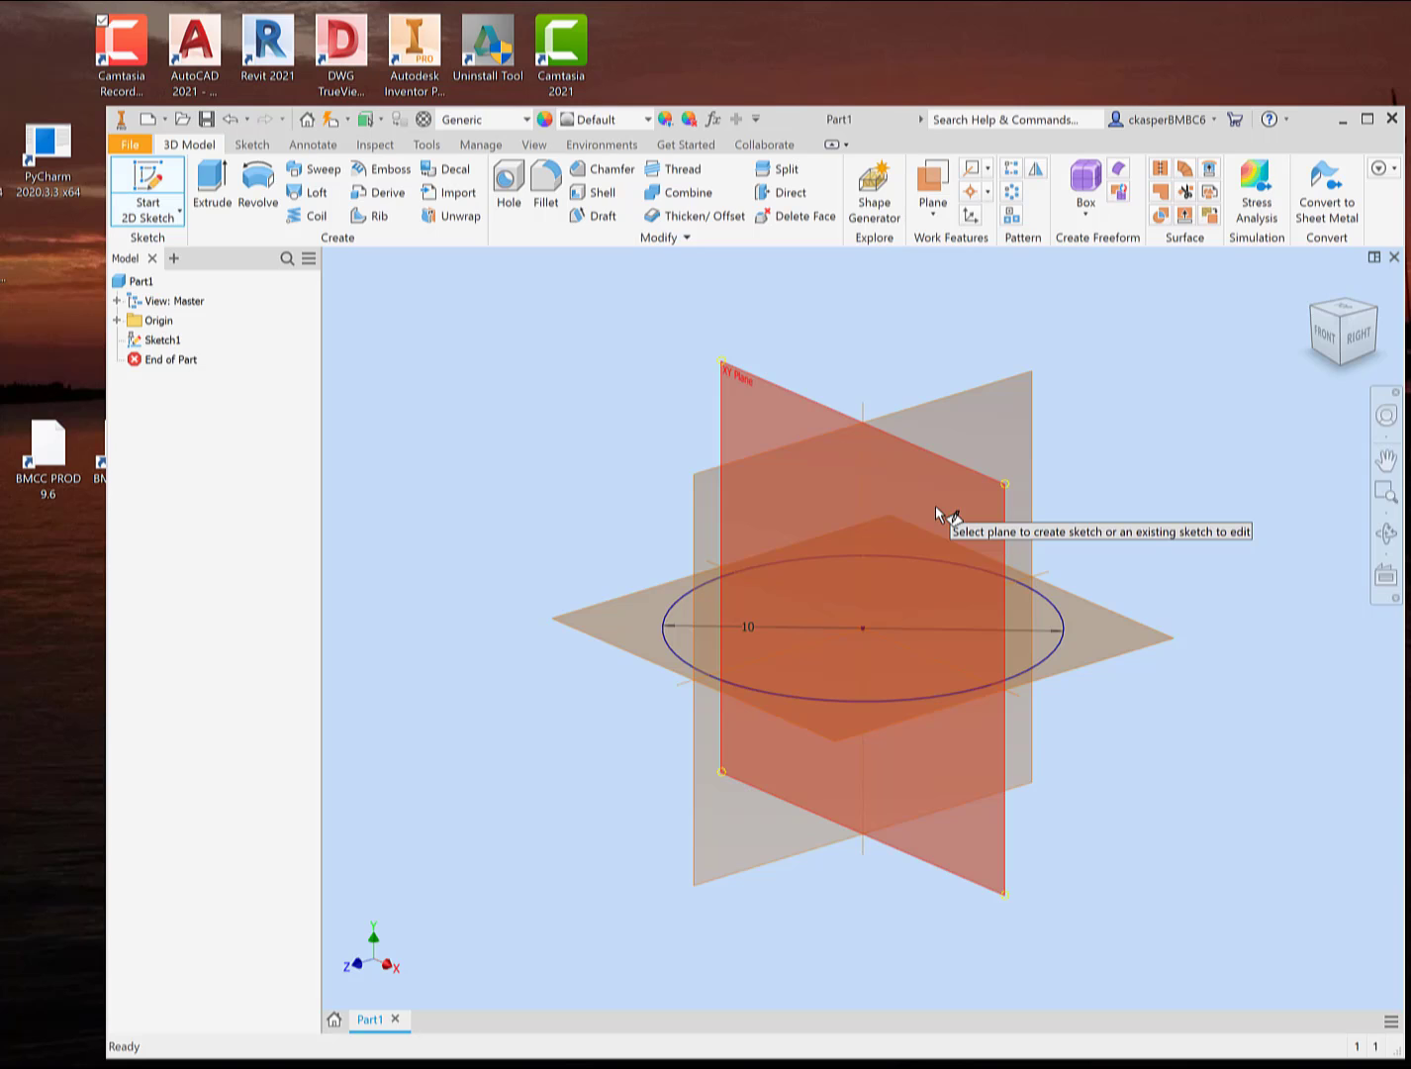
{"action": "left_click", "coordinate": [935, 507]}
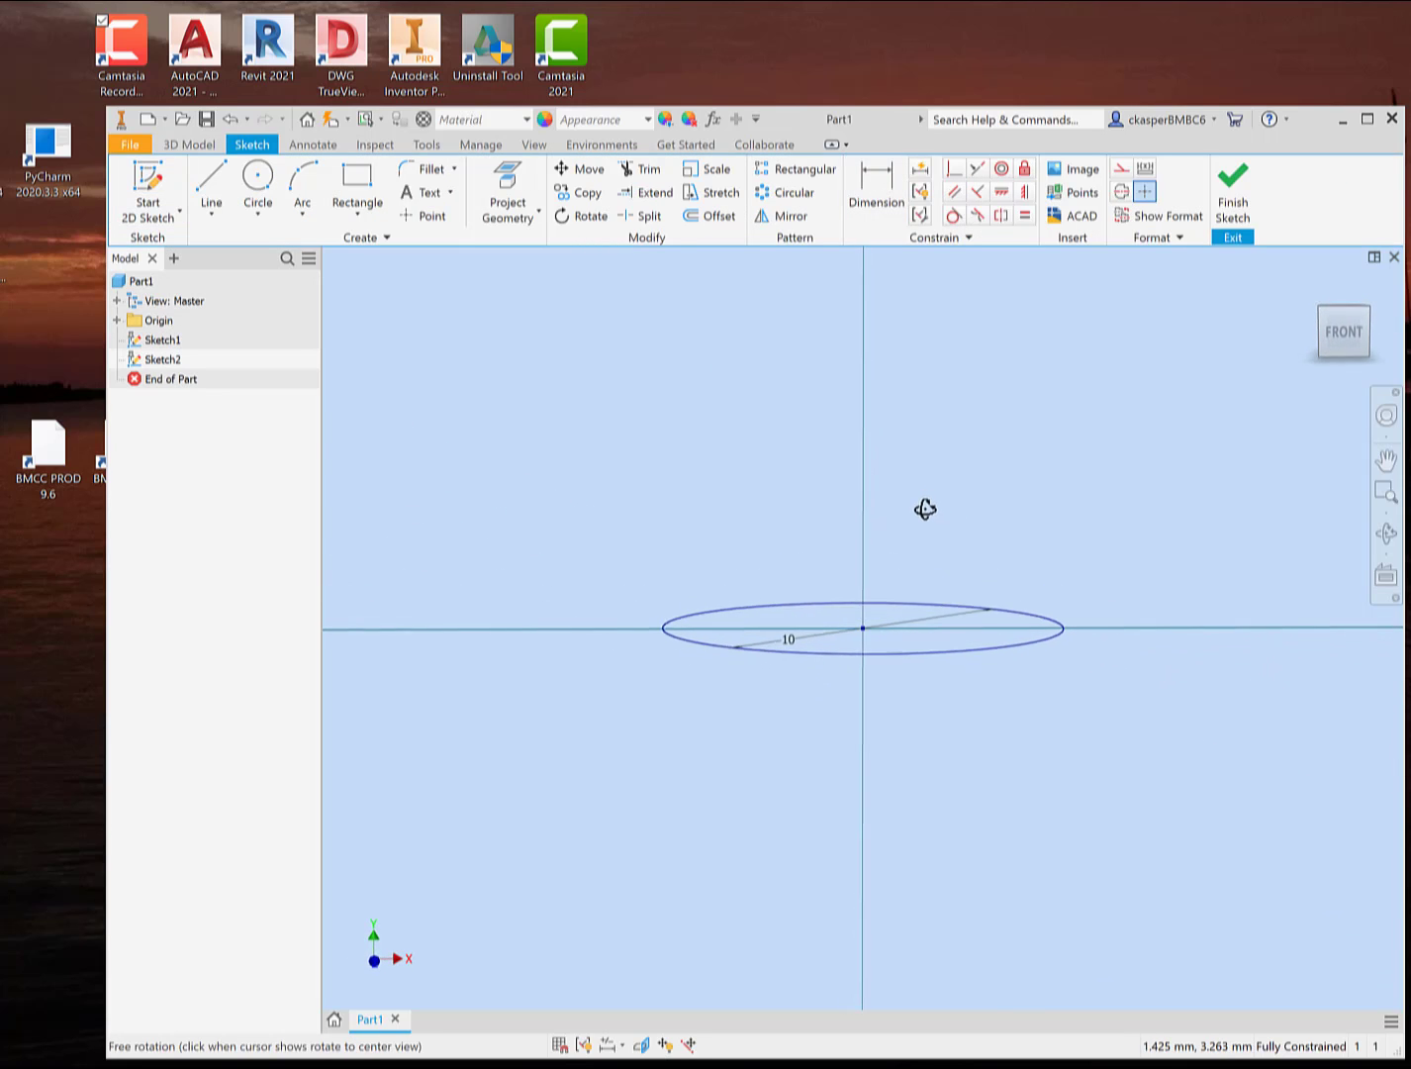
- Project the origin's X Axis into the XY-plane sketch and turn on the axis's visibility
{"action": "left_click", "coordinate": [510, 183]}
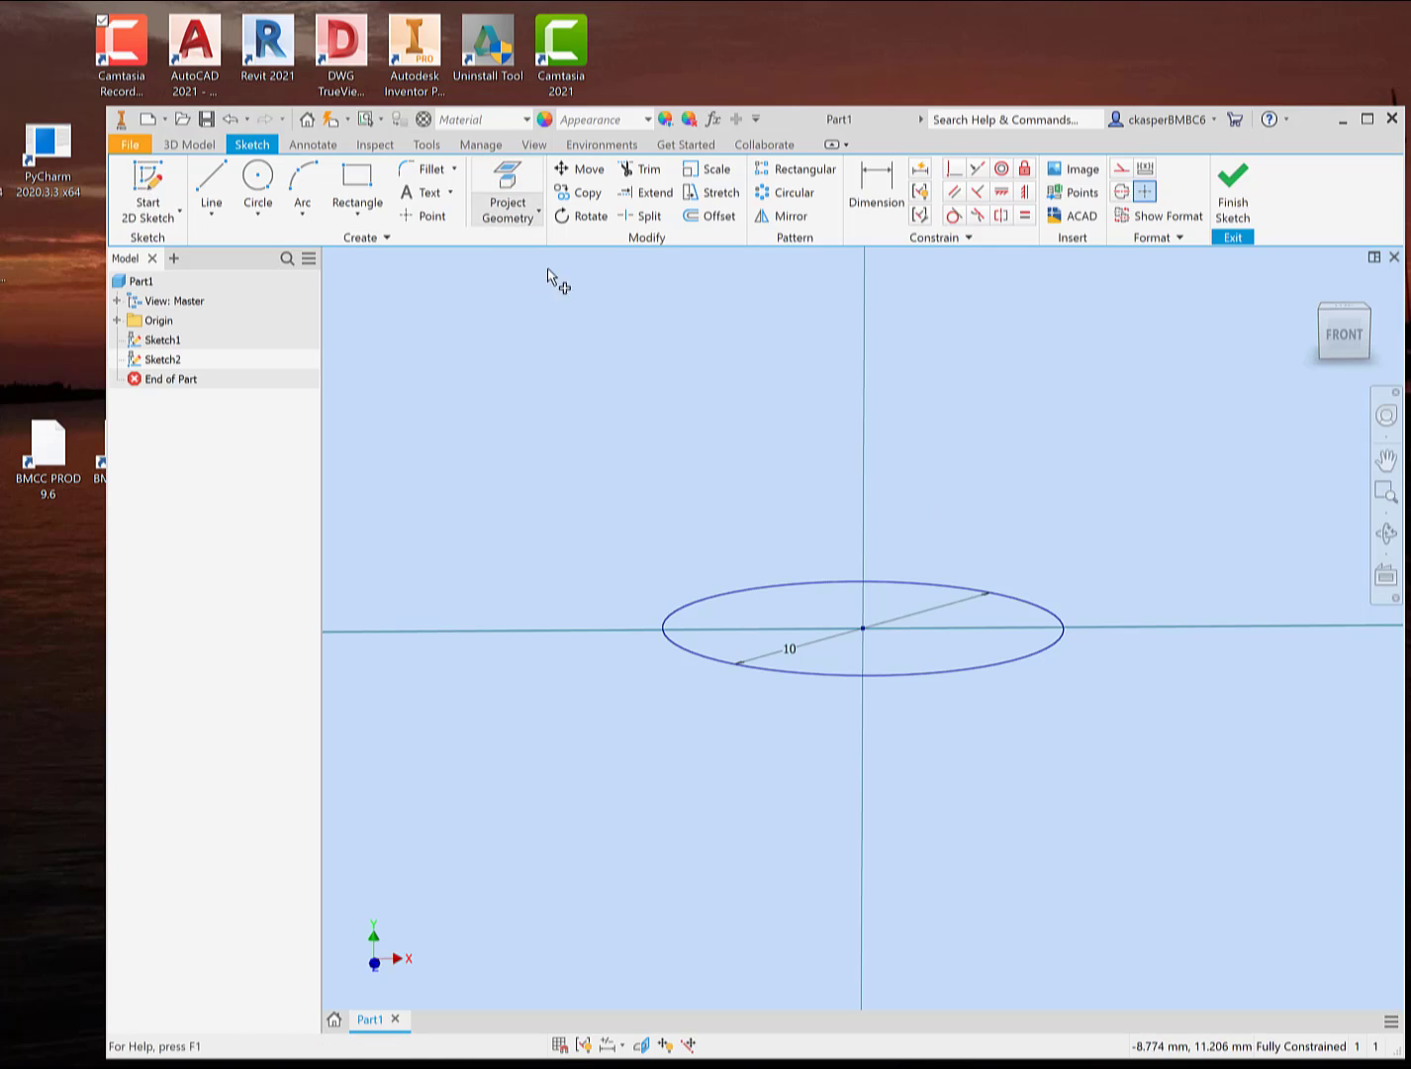
{"action": "left_click", "coordinate": [862, 629]}
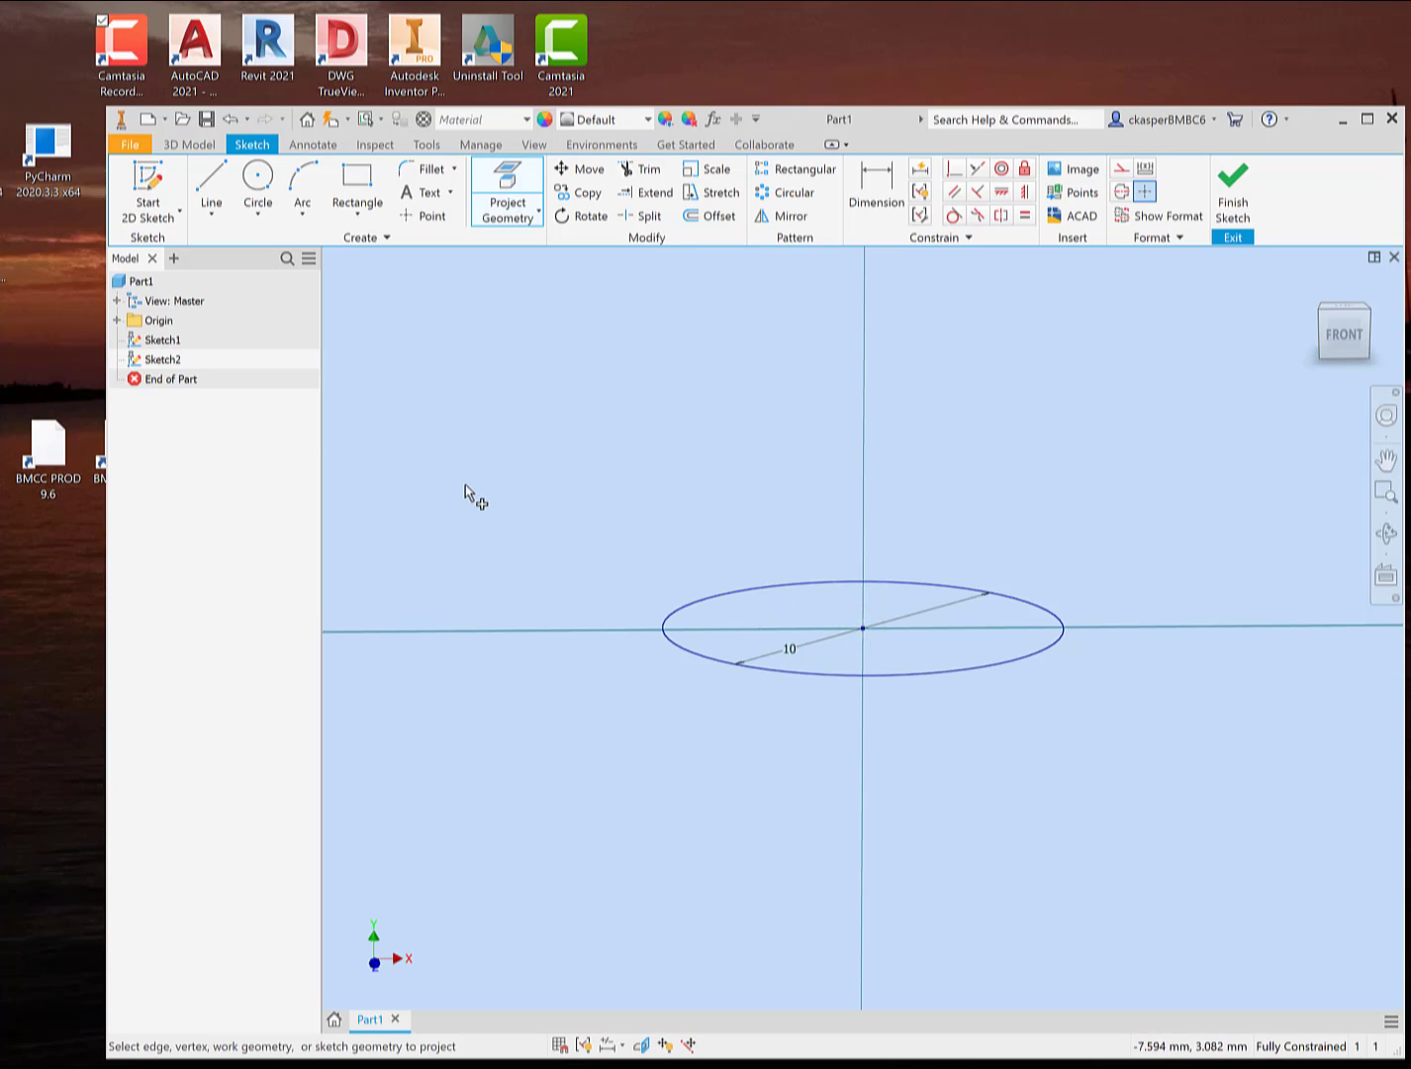
{"action": "left_click", "coordinate": [117, 321]}
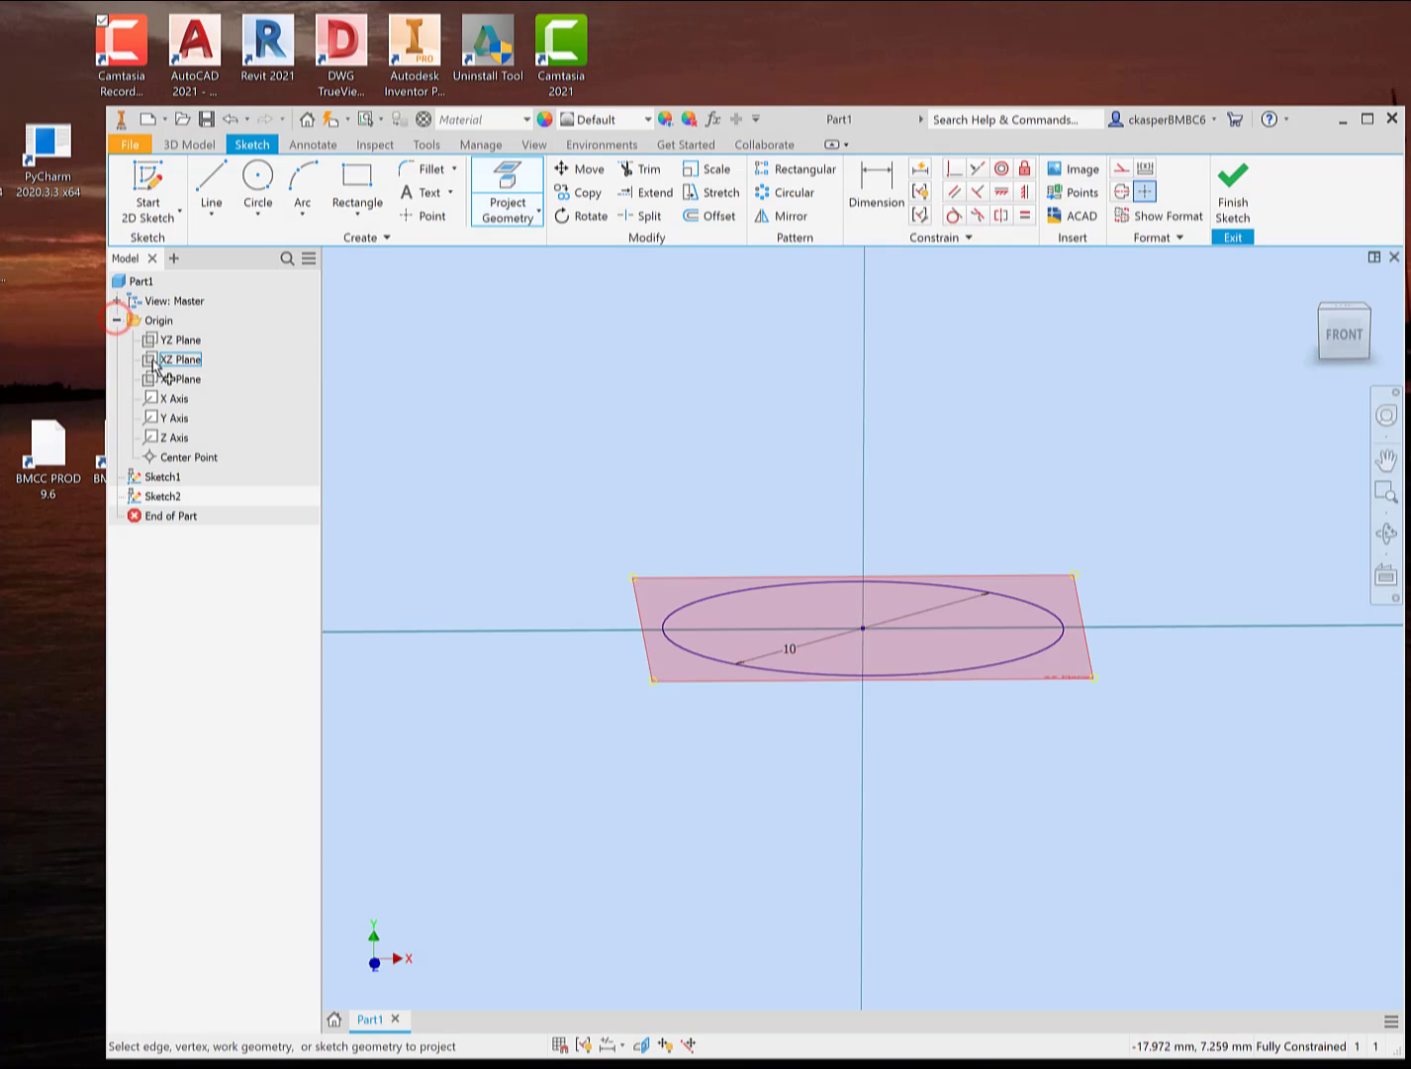
{"action": "left_click", "coordinate": [175, 418]}
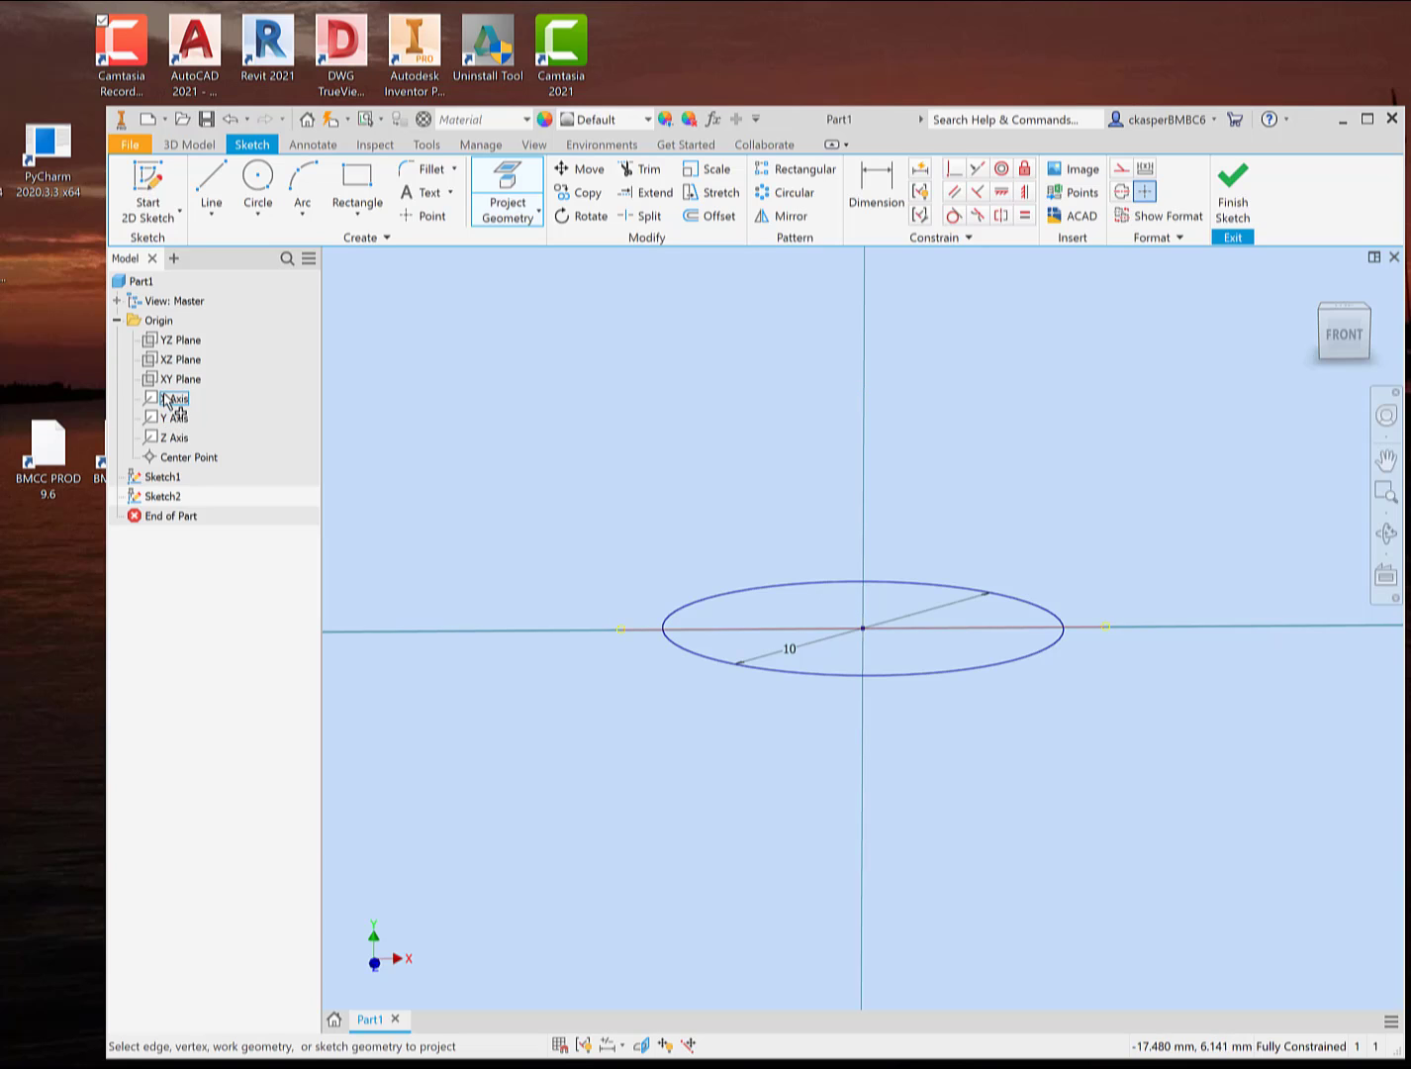
{"action": "left_click", "coordinate": [165, 400]}
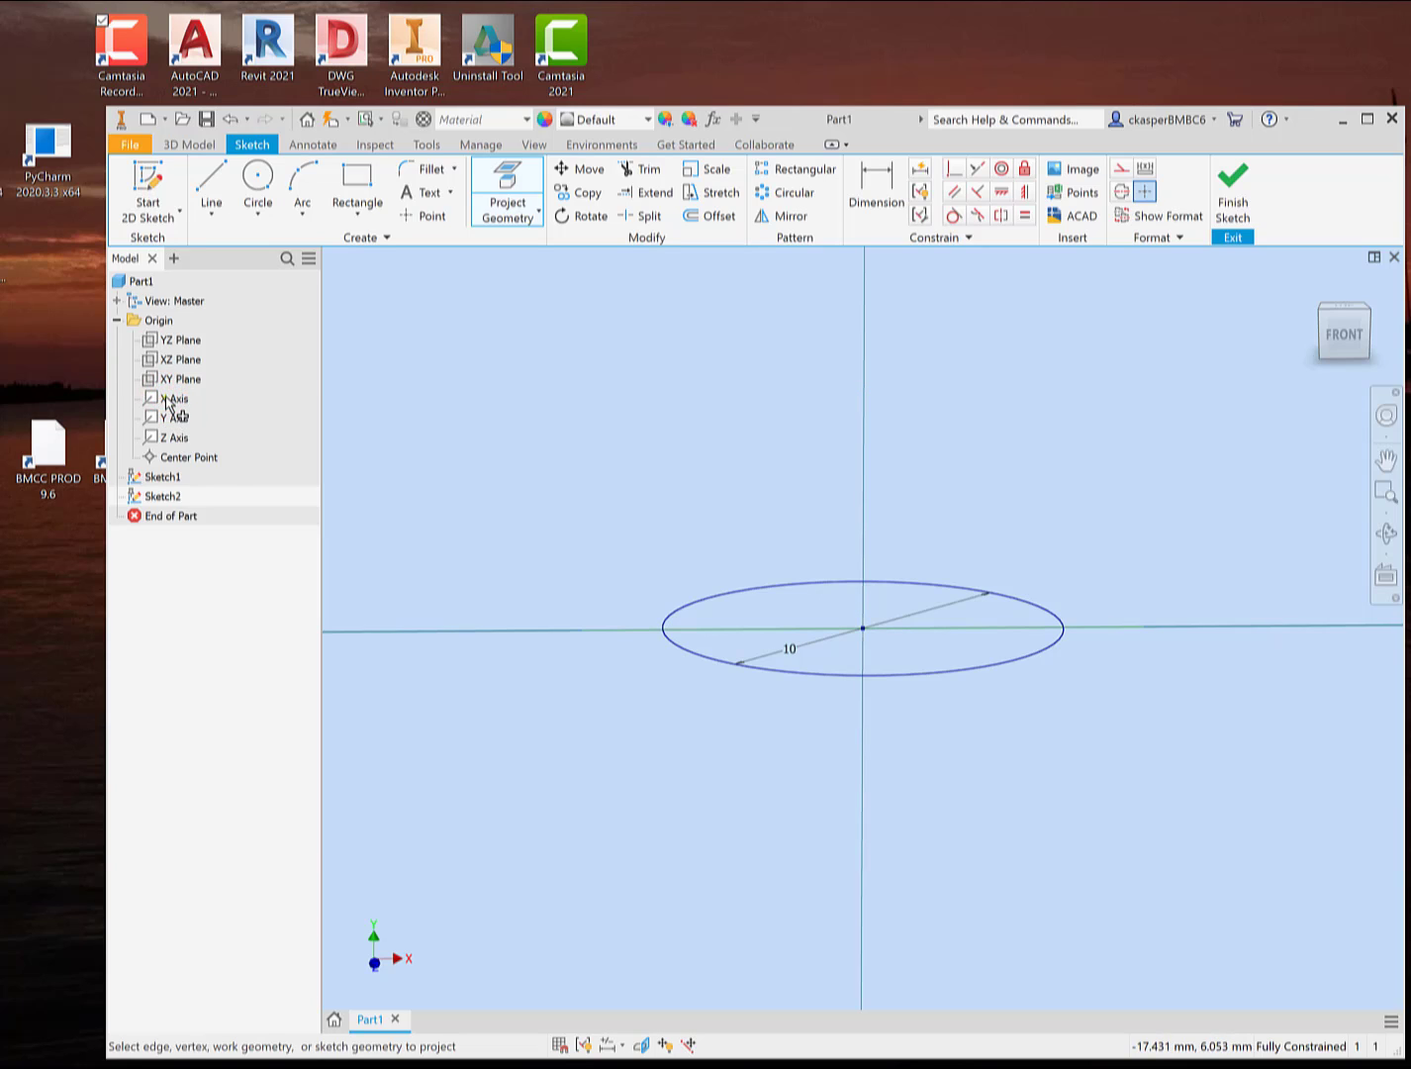
{"action": "right_click", "coordinate": [167, 401]}
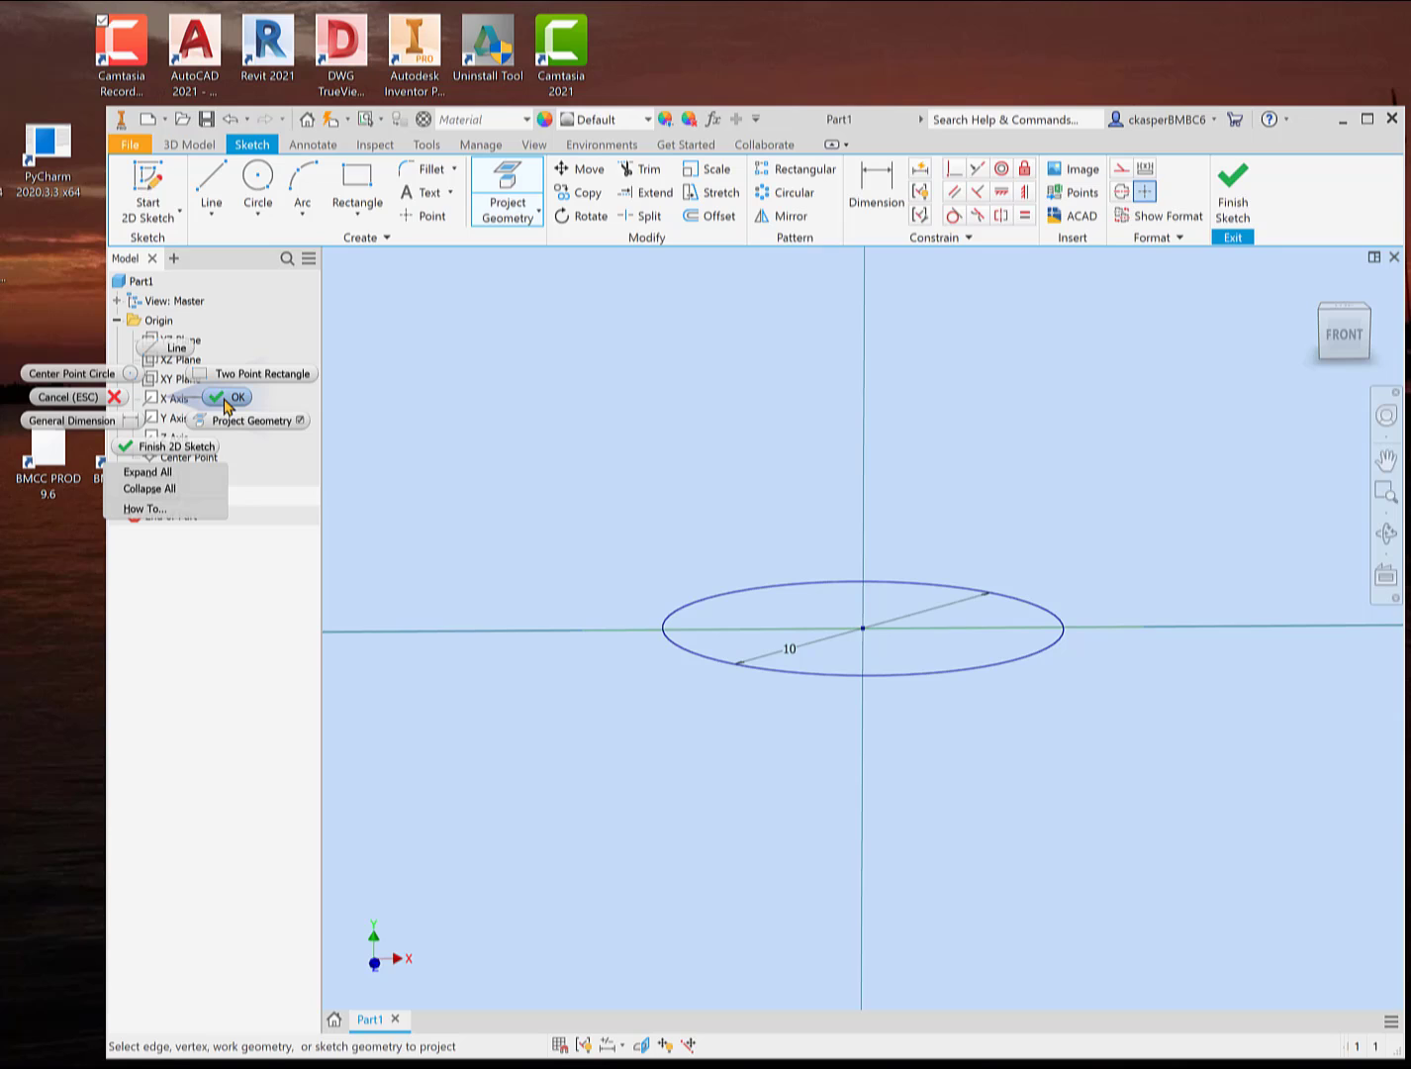
{"action": "left_click", "coordinate": [228, 397]}
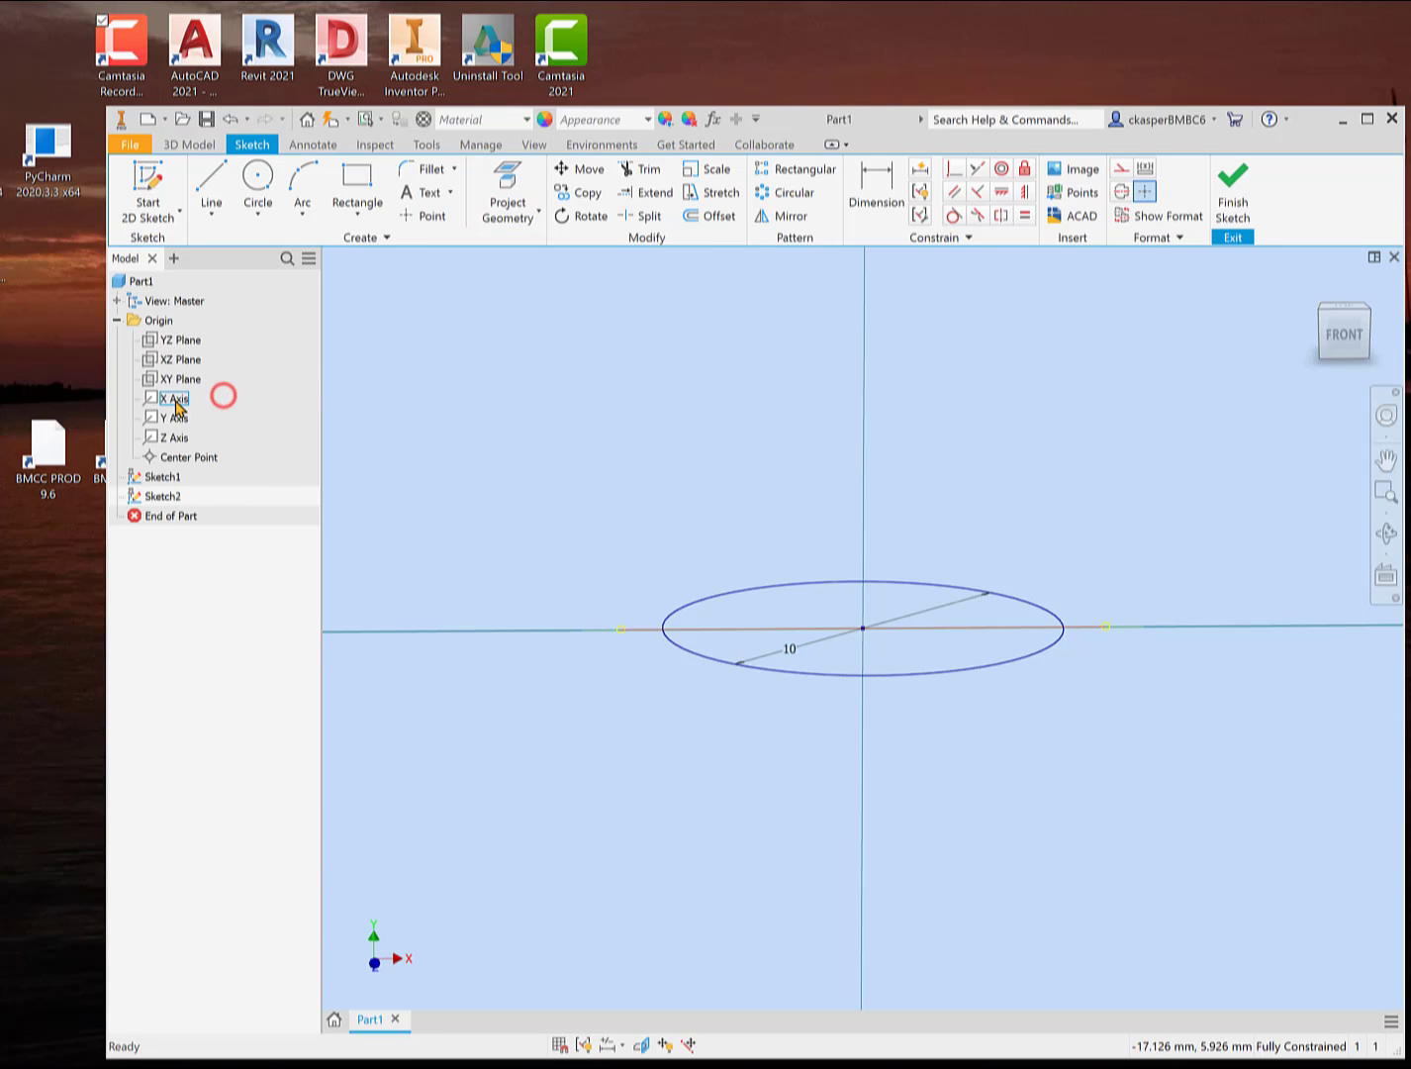
{"action": "right_click", "coordinate": [183, 402]}
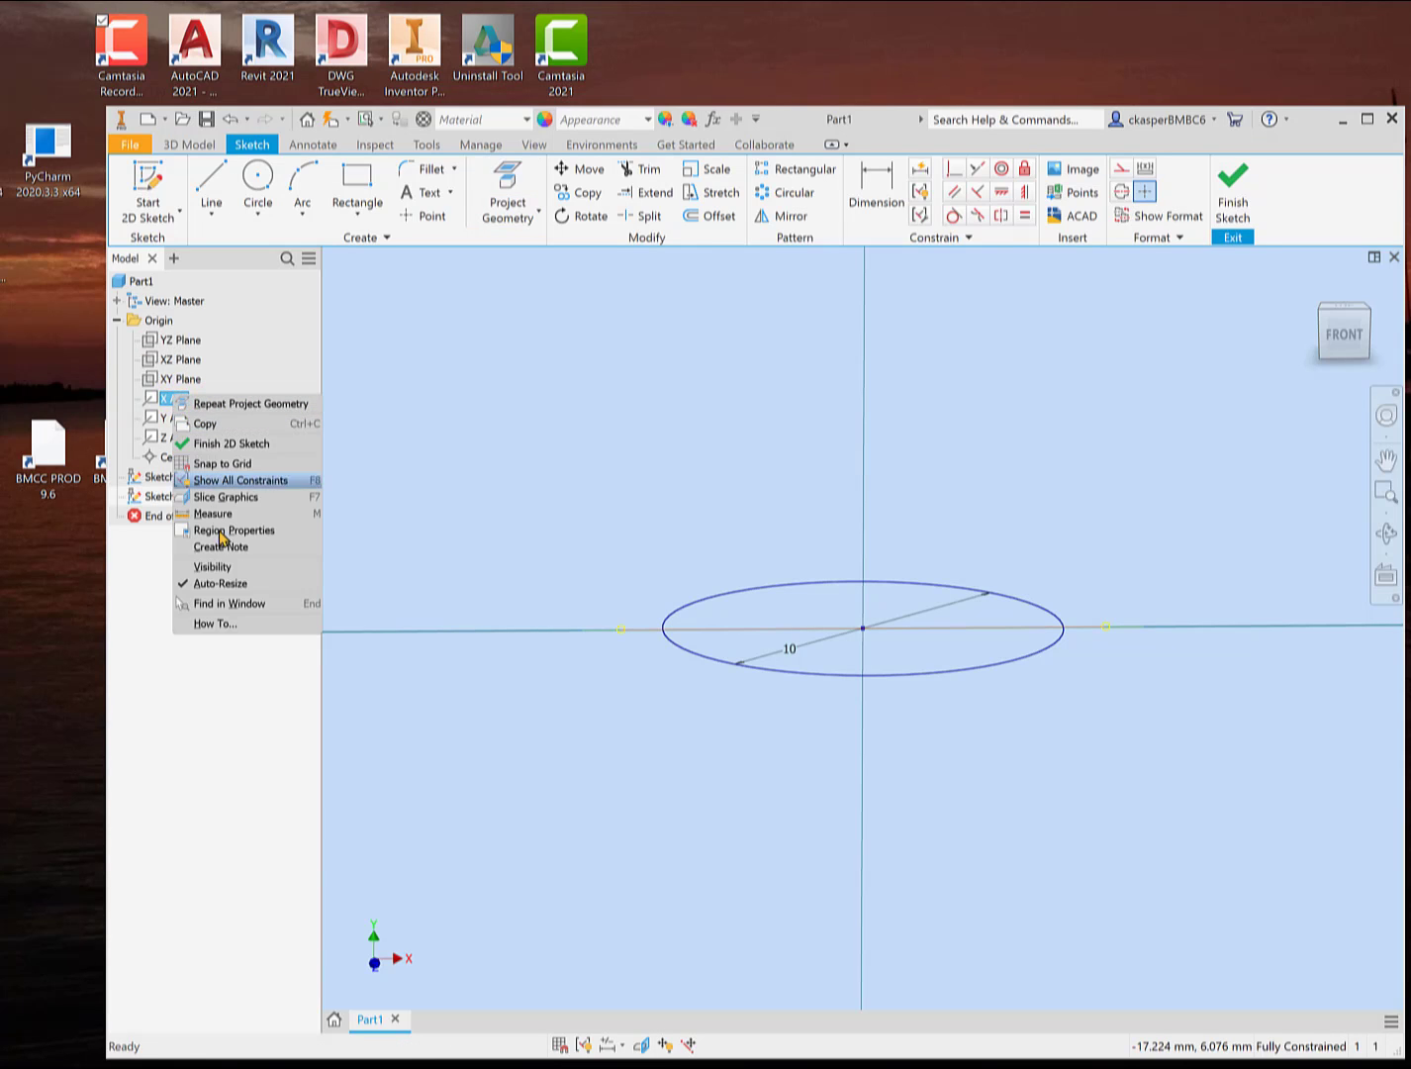
{"action": "left_click", "coordinate": [233, 568]}
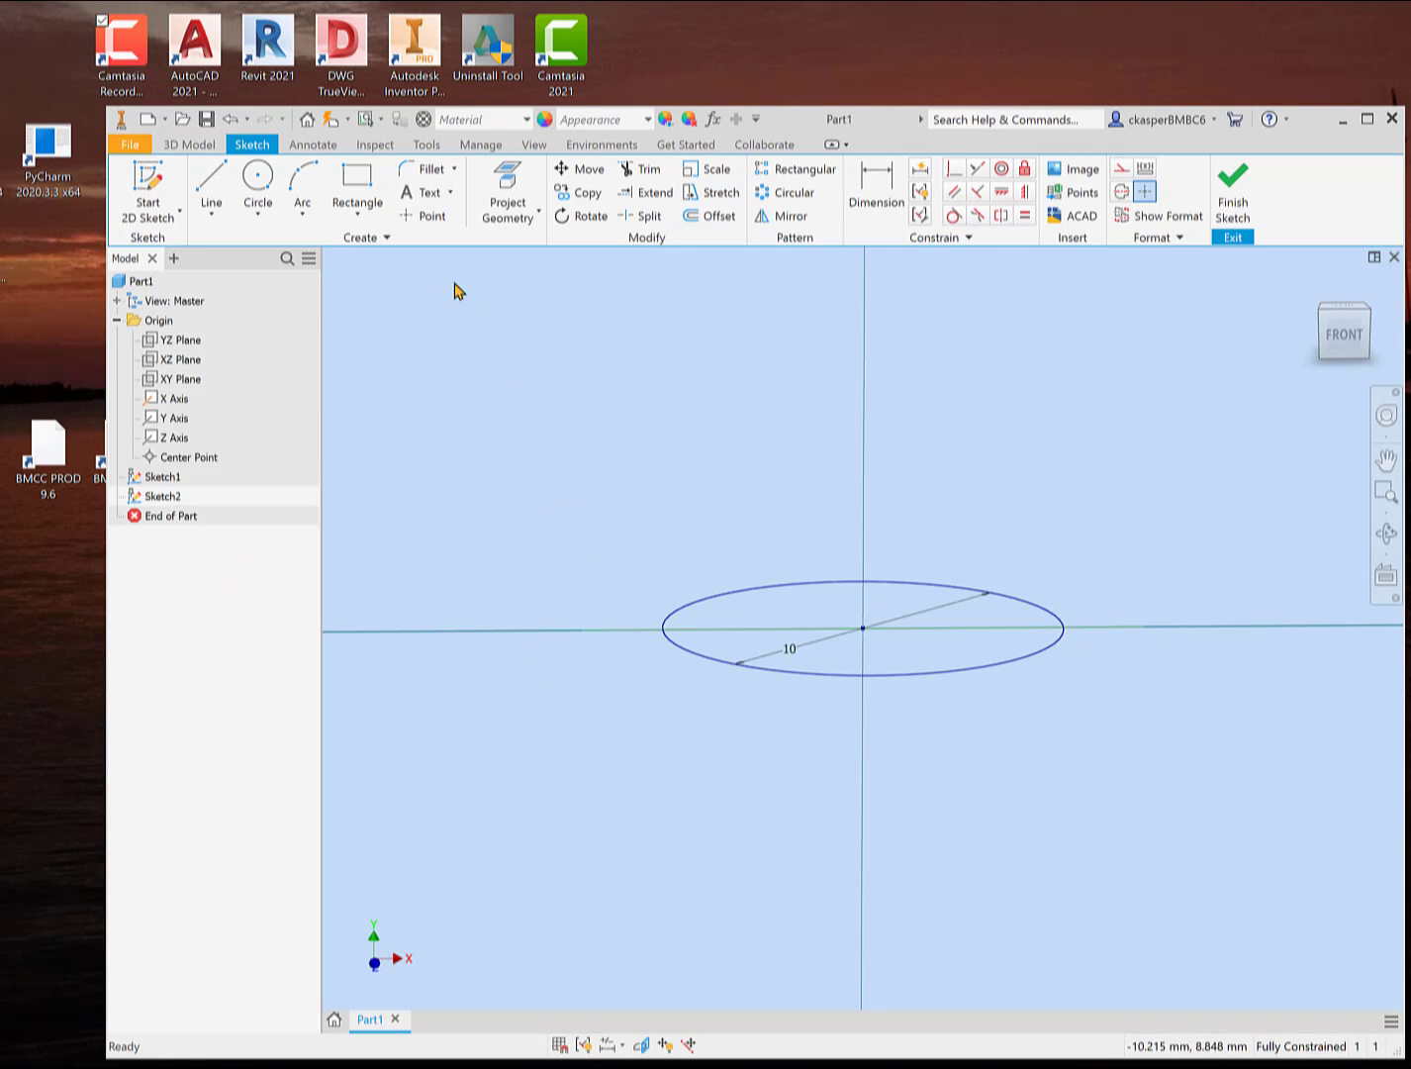
- Place sketch points at both intersections of the circle with the projected X axis, and finish the sketch
{"action": "left_click", "coordinate": [423, 218]}
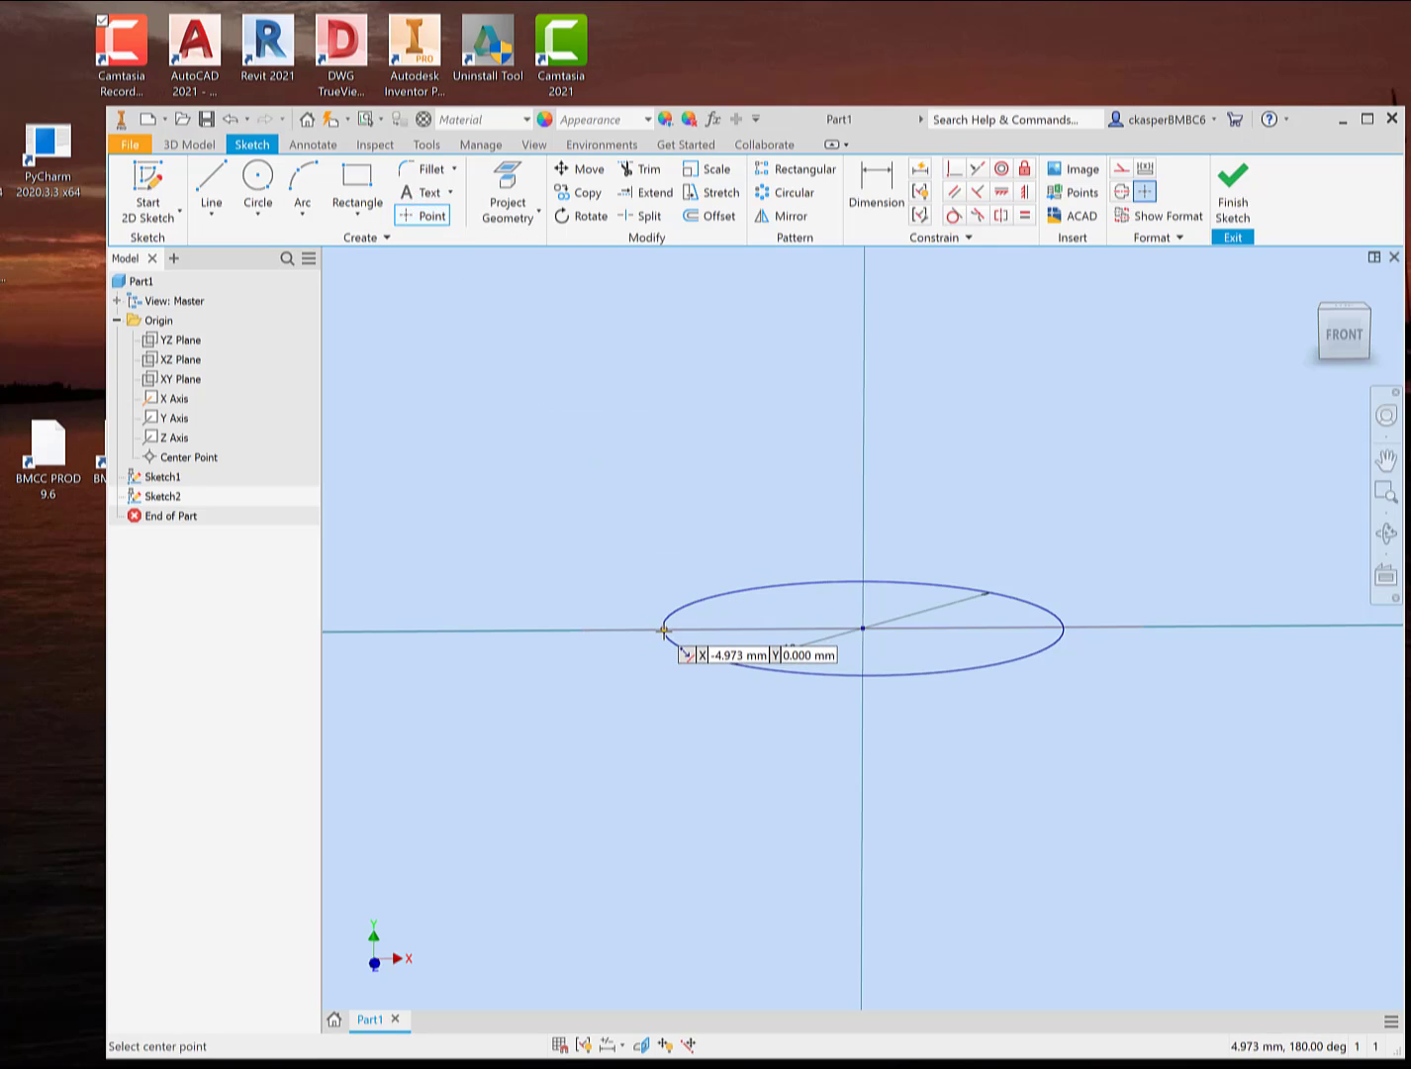
{"action": "middle_click_drag", "start_coordinate": [663, 632], "coordinate": [664, 672], "text": "shift"}
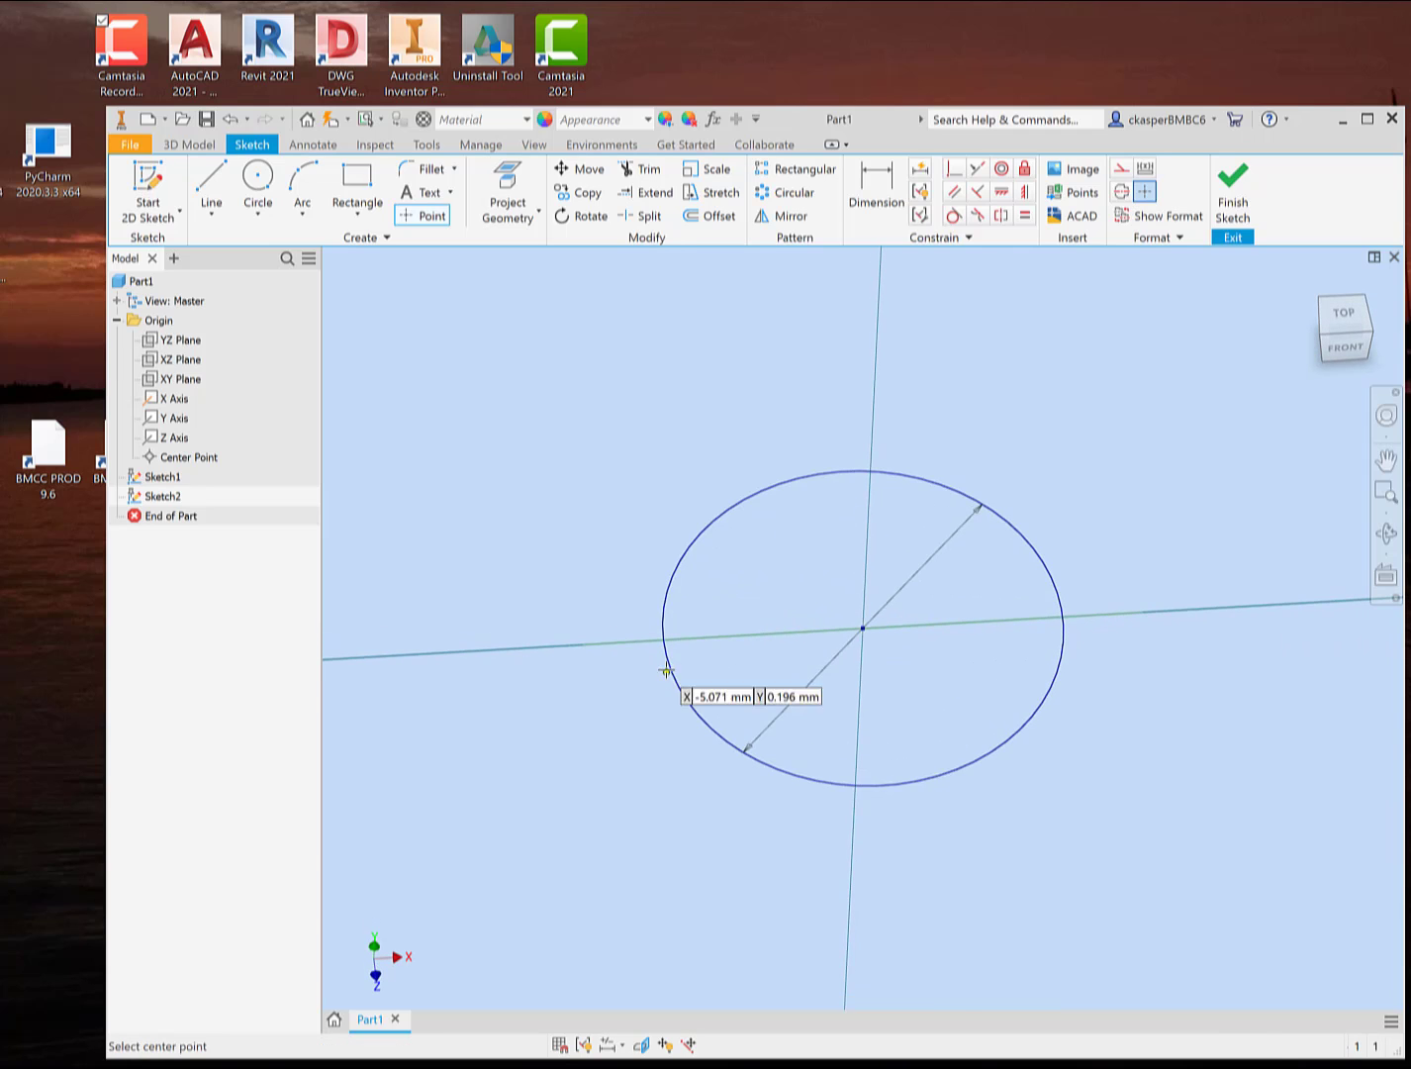
{"action": "scroll", "coordinate": [661, 653], "scroll_direction": "up", "scroll_amount": 5}
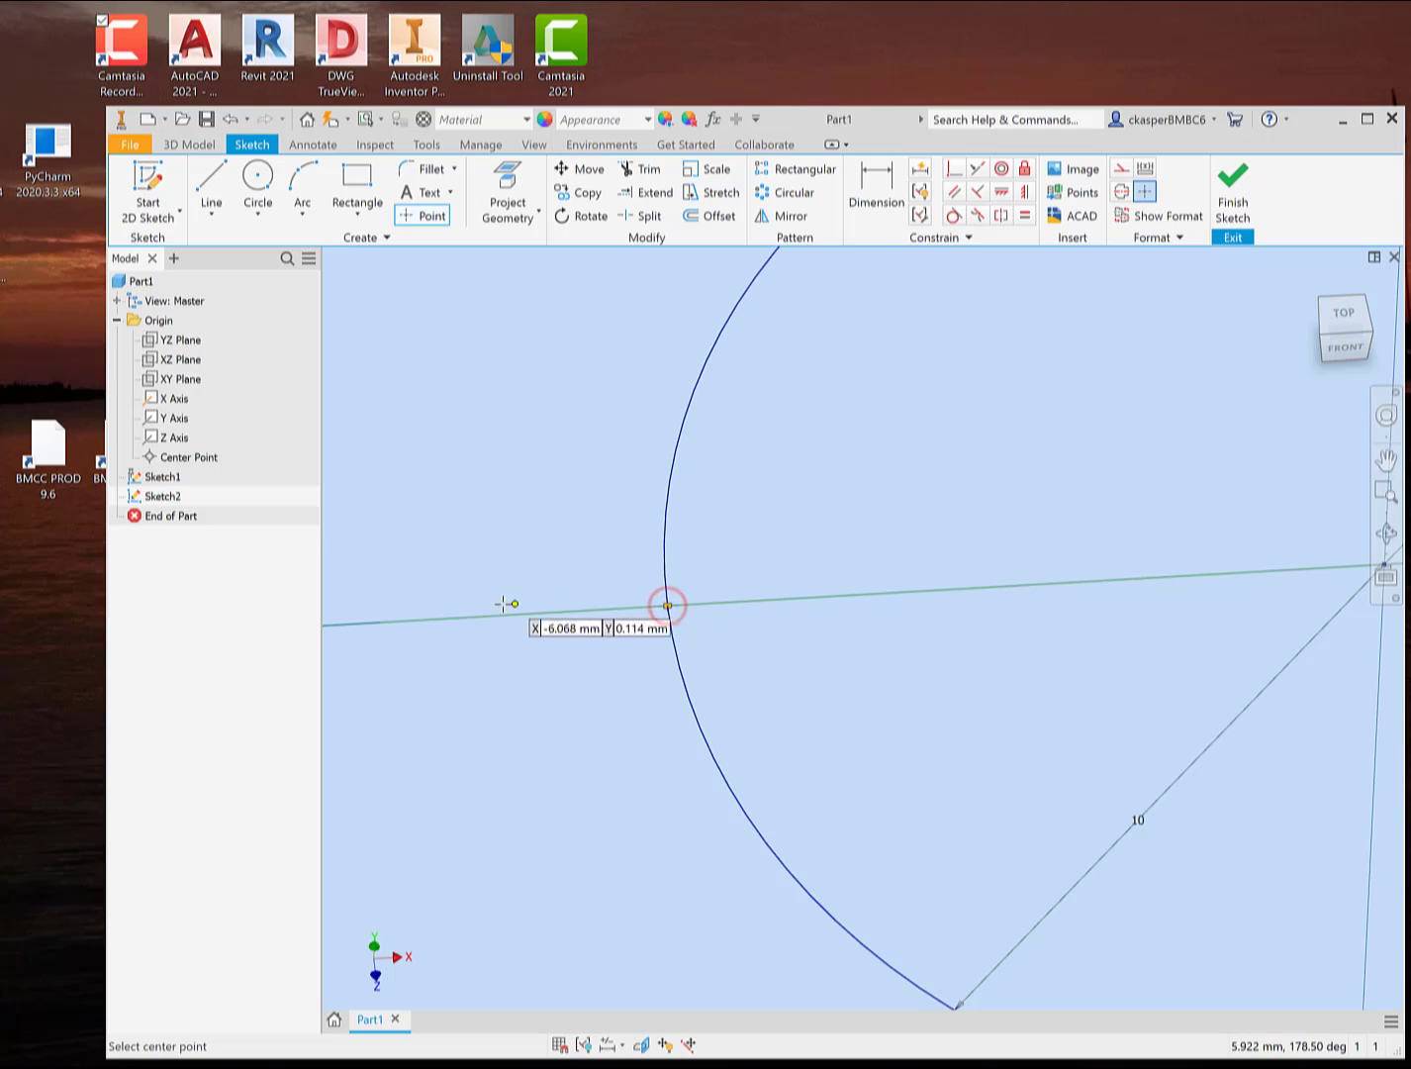
{"action": "scroll", "coordinate": [456, 595], "scroll_direction": "down", "scroll_amount": 4}
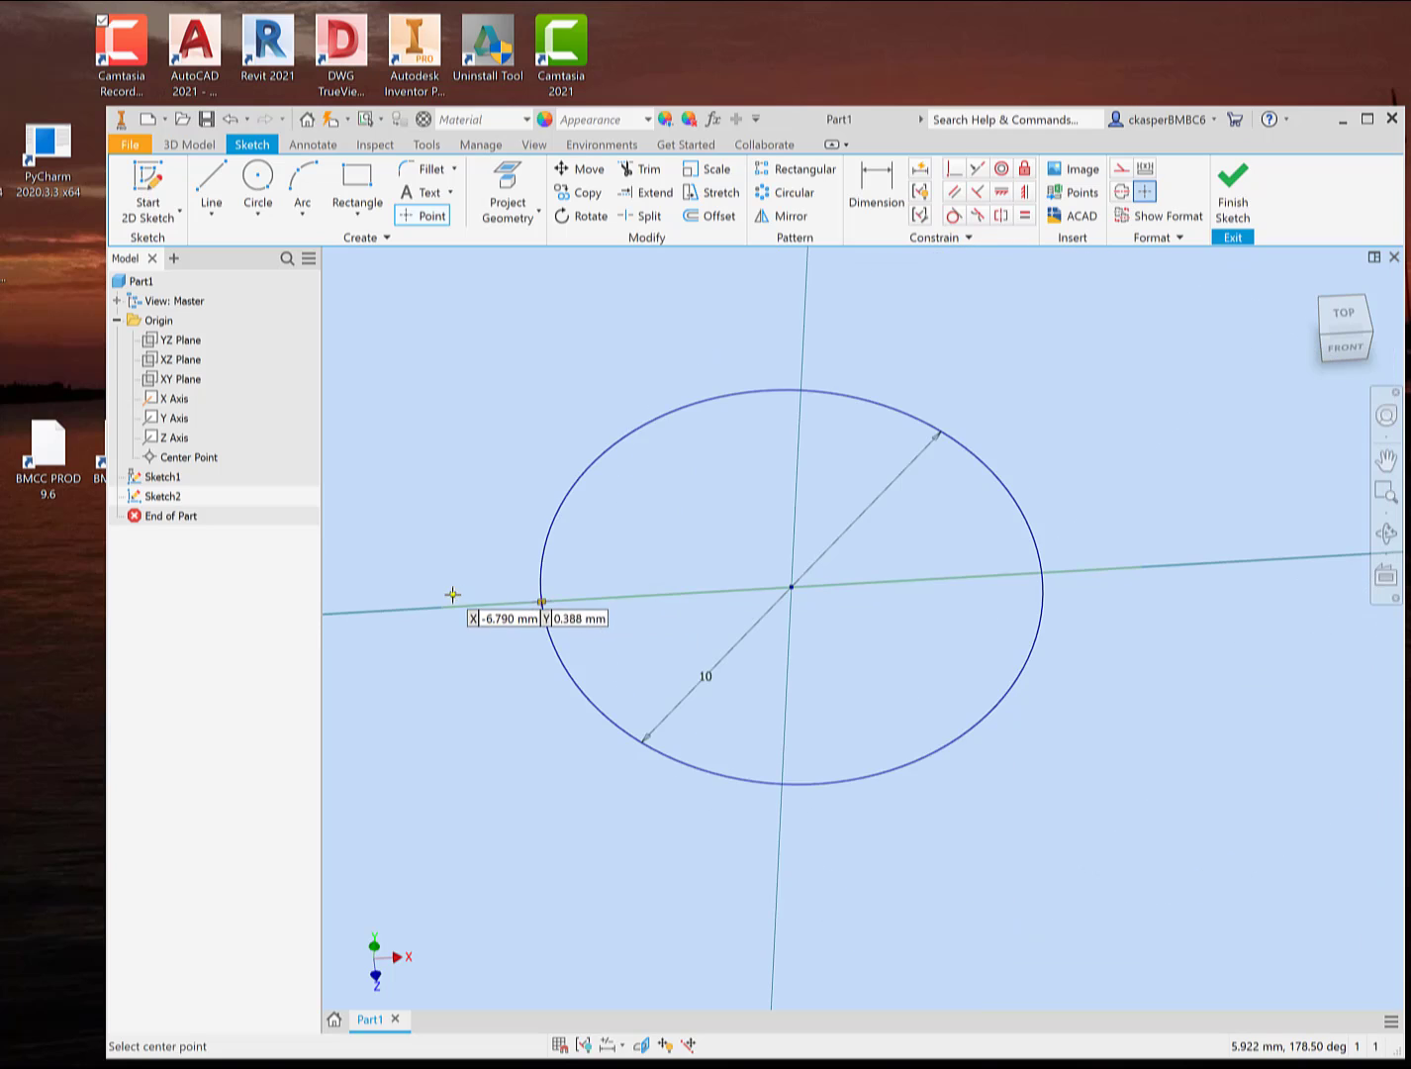
{"action": "left_click", "coordinate": [1041, 574]}
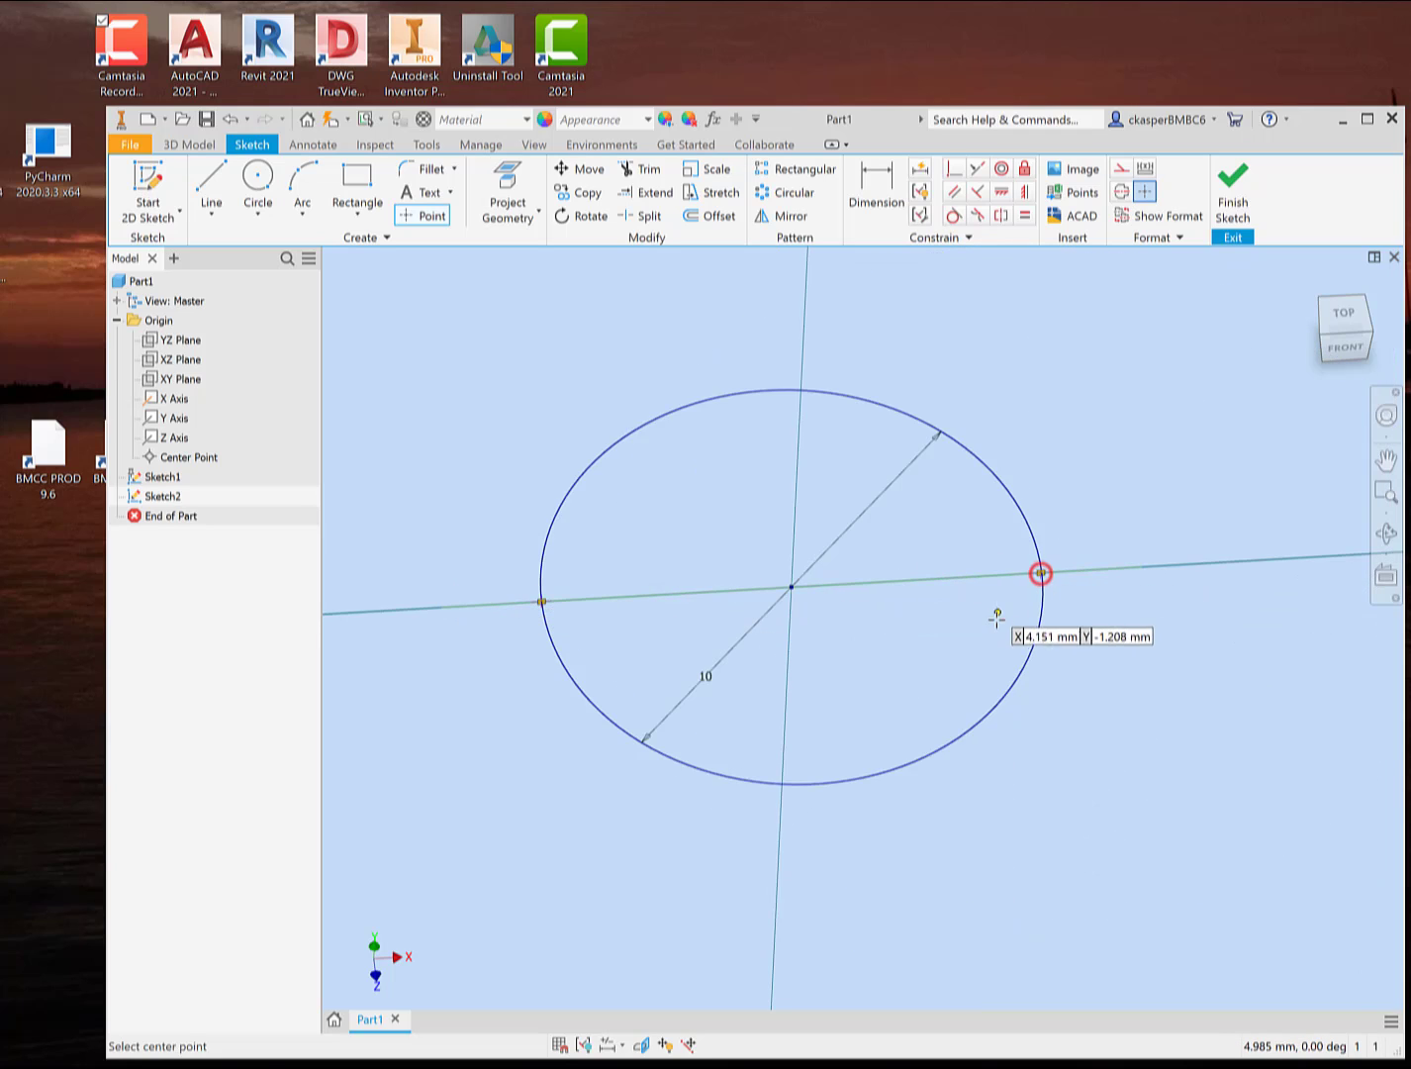
{"action": "left_click", "coordinate": [1231, 201]}
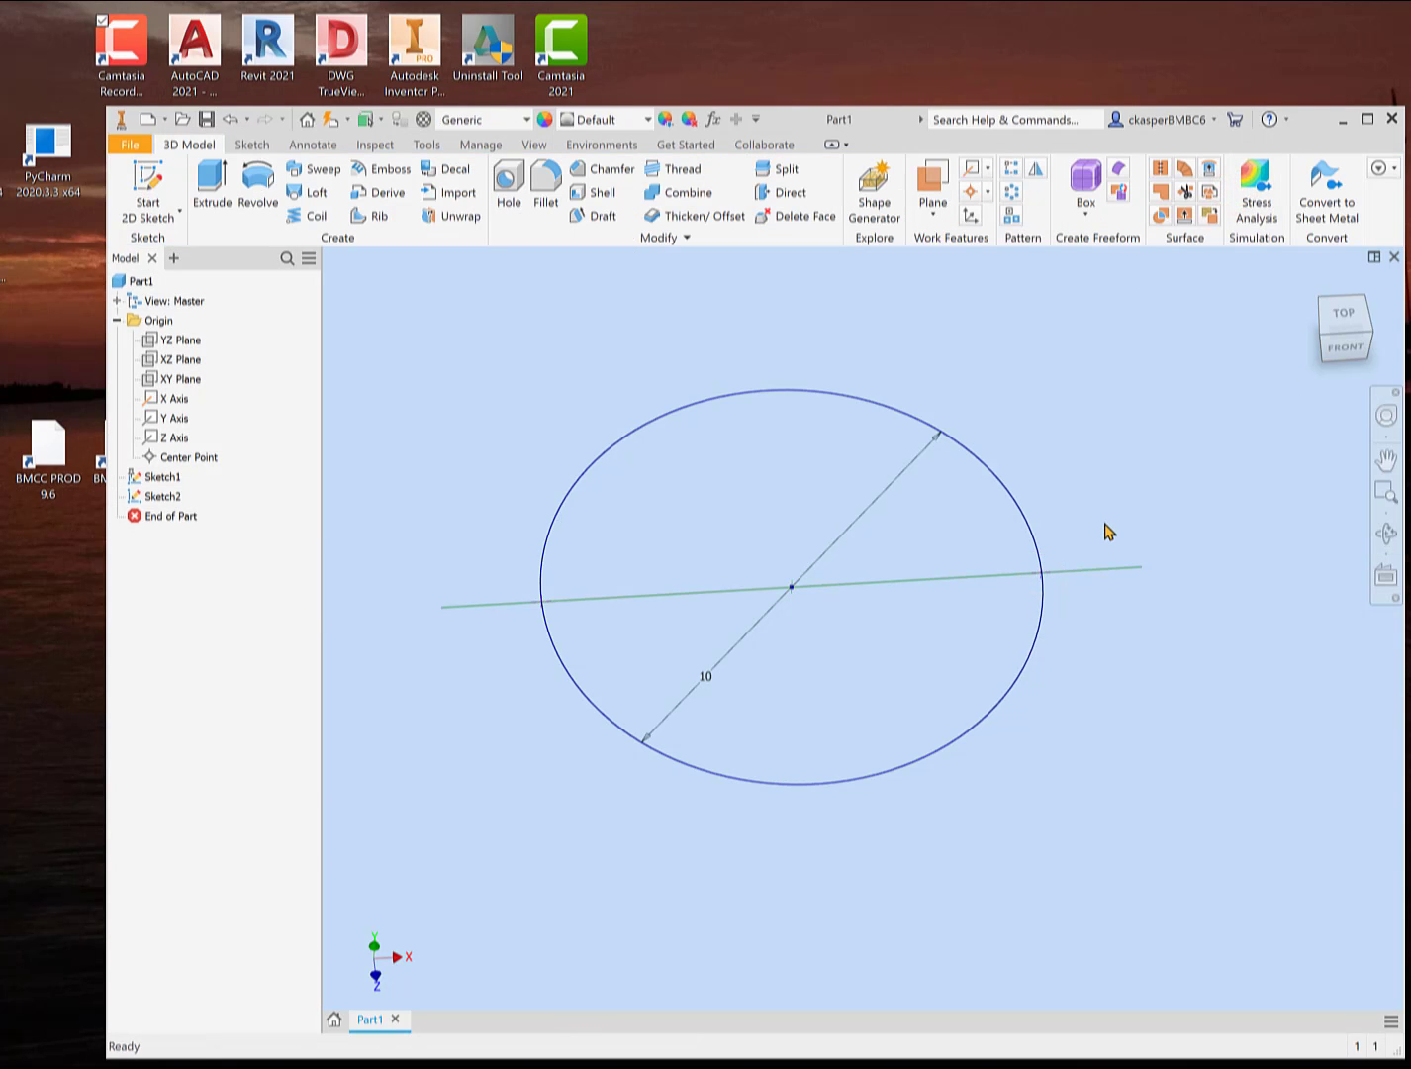
- Reopen Sketch2, the sketch on the XY plane, for editing
{"action": "middle_click_drag", "start_coordinate": [1106, 531], "coordinate": [1092, 478], "text": "shift"}
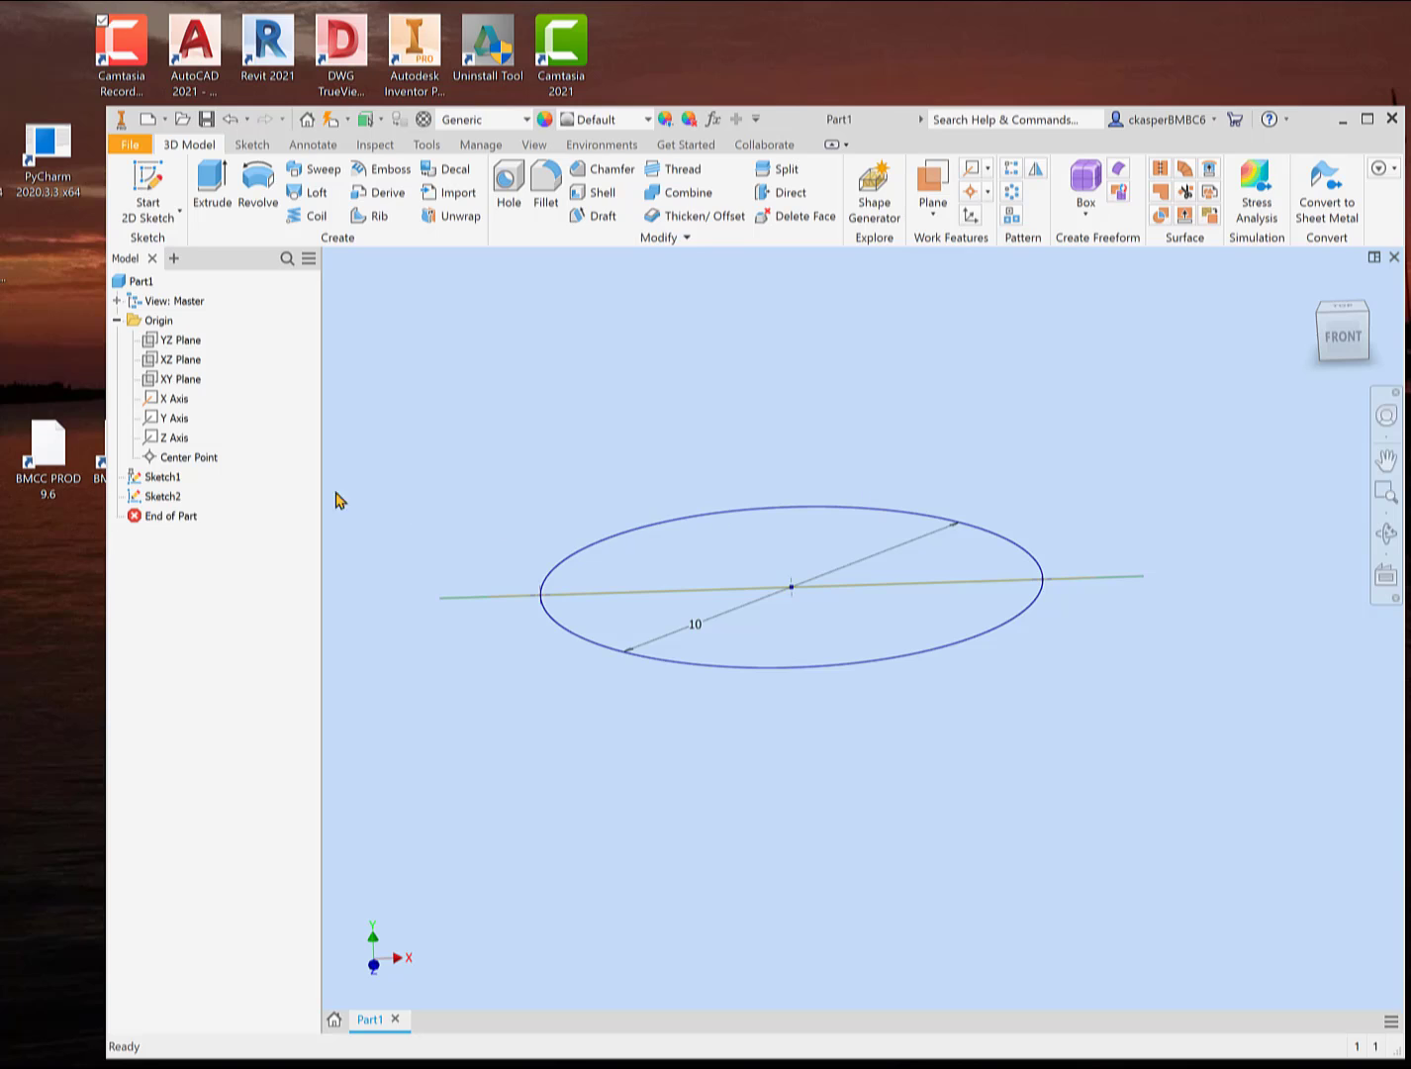
{"action": "right_click", "coordinate": [162, 497]}
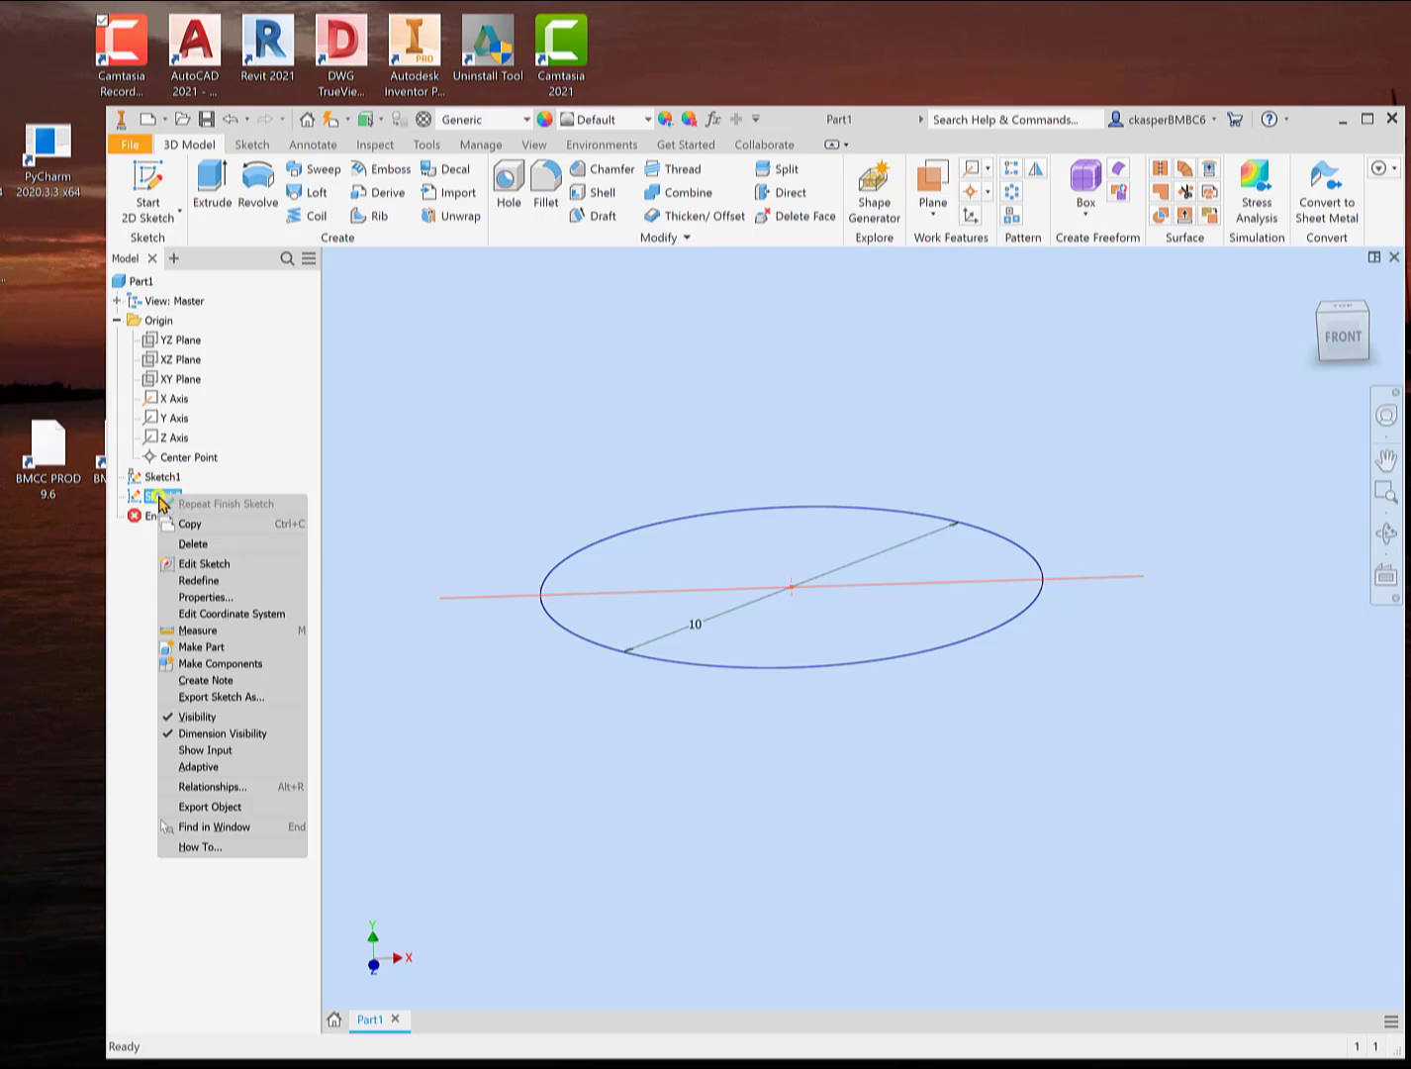
{"action": "left_click", "coordinate": [252, 565]}
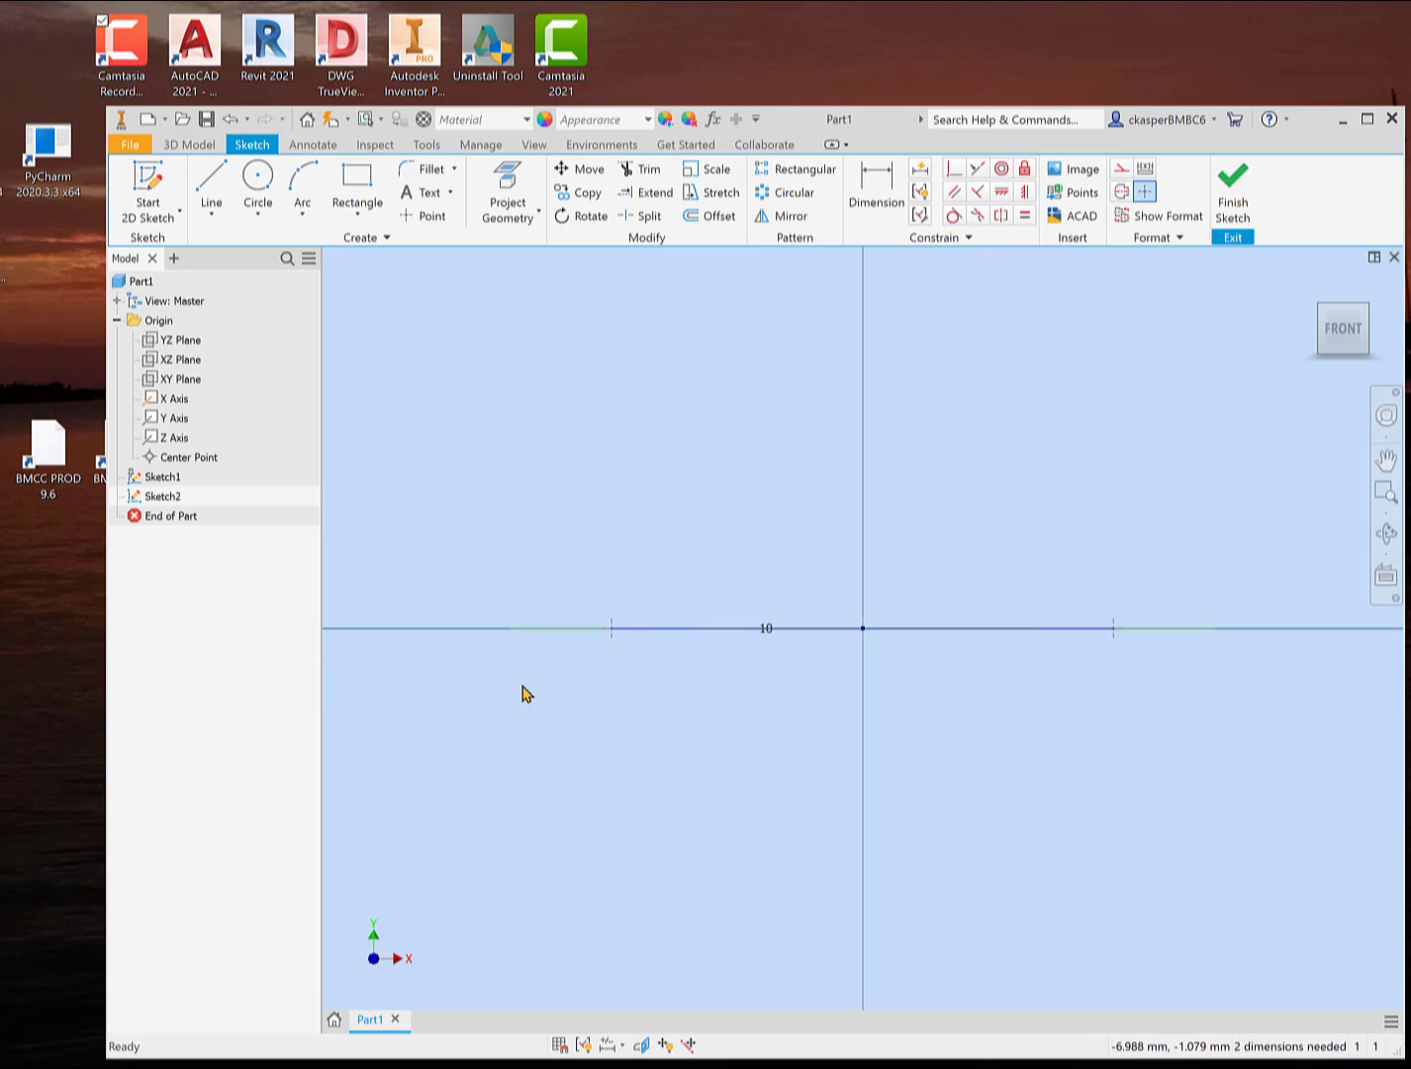
- Draw a vertical line about 25 mm long upward from the circle's centre
{"action": "scroll", "coordinate": [539, 827], "scroll_direction": "up", "scroll_amount": 4}
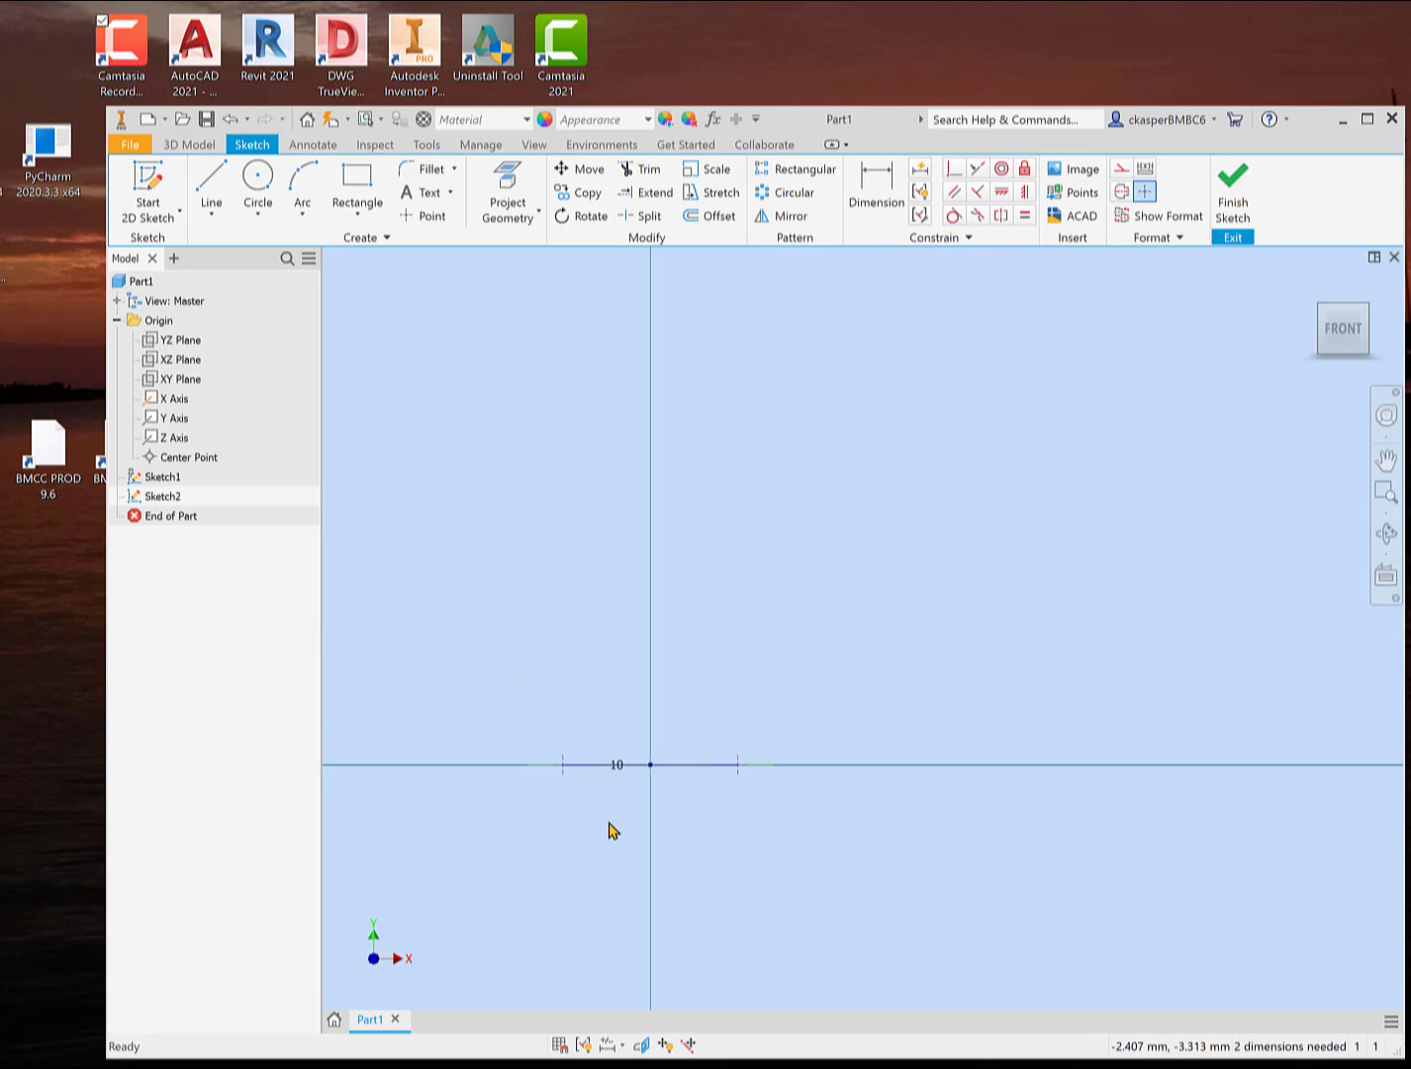
{"action": "mouse_move", "coordinate": [596, 805]}
{"action": "middle_mouse_down", "text": "shift"}
{"action": "mouse_move", "coordinate": [606, 819]}
{"action": "mouse_move", "coordinate": [576, 879]}
{"action": "middle_mouse_up", "text": "shift"}
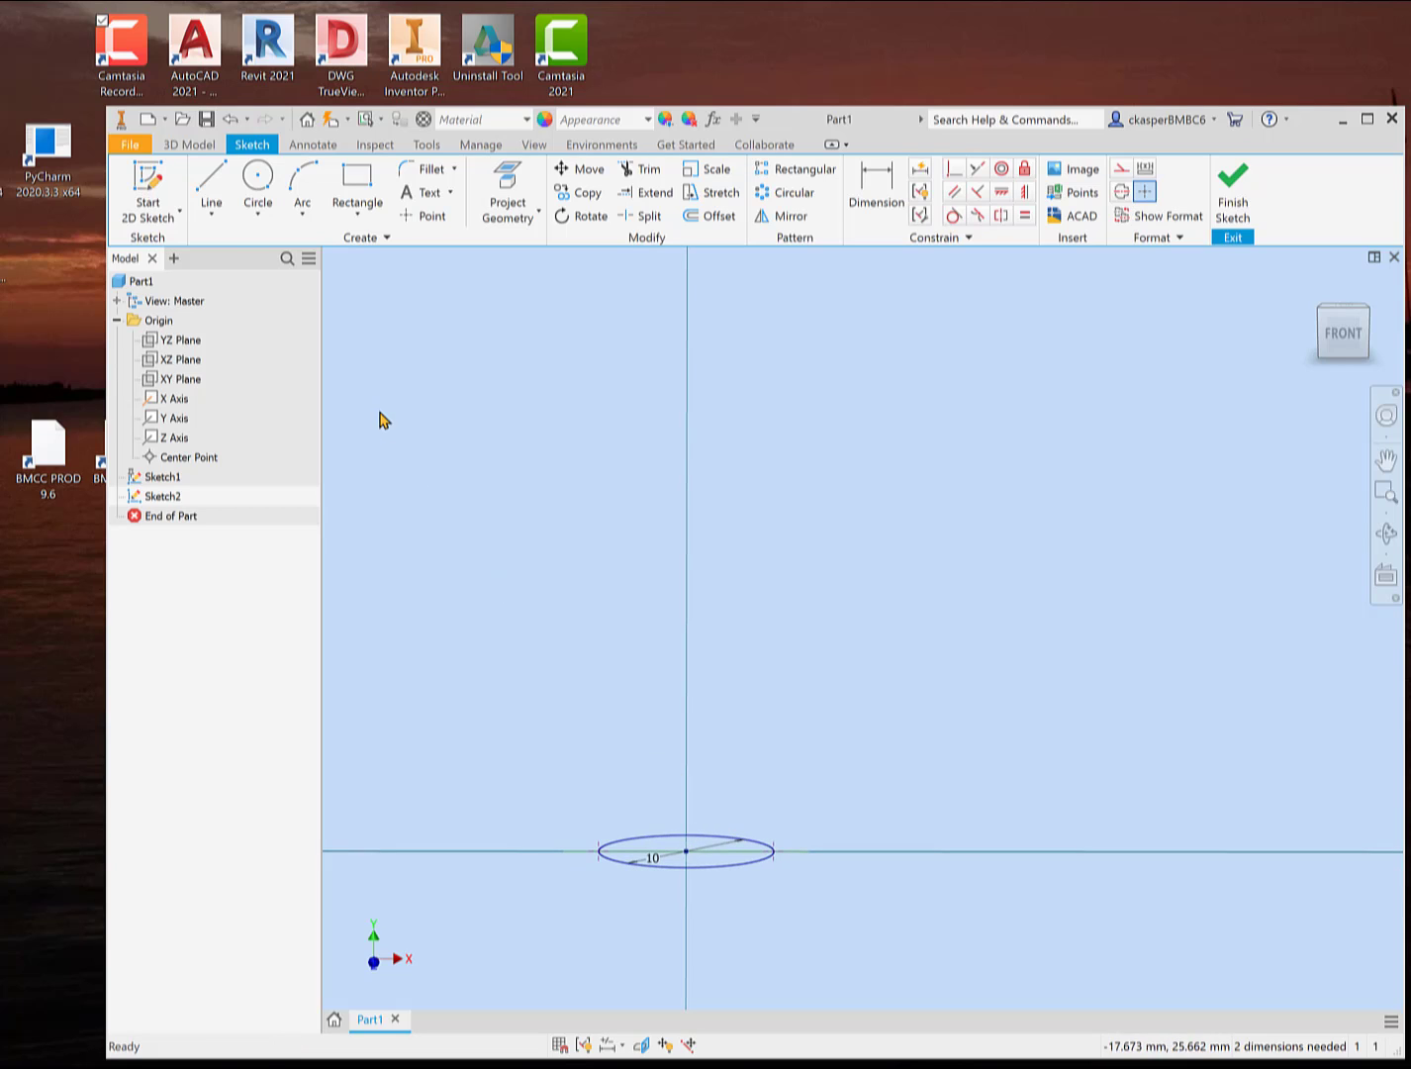
{"action": "left_click", "coordinate": [211, 190]}
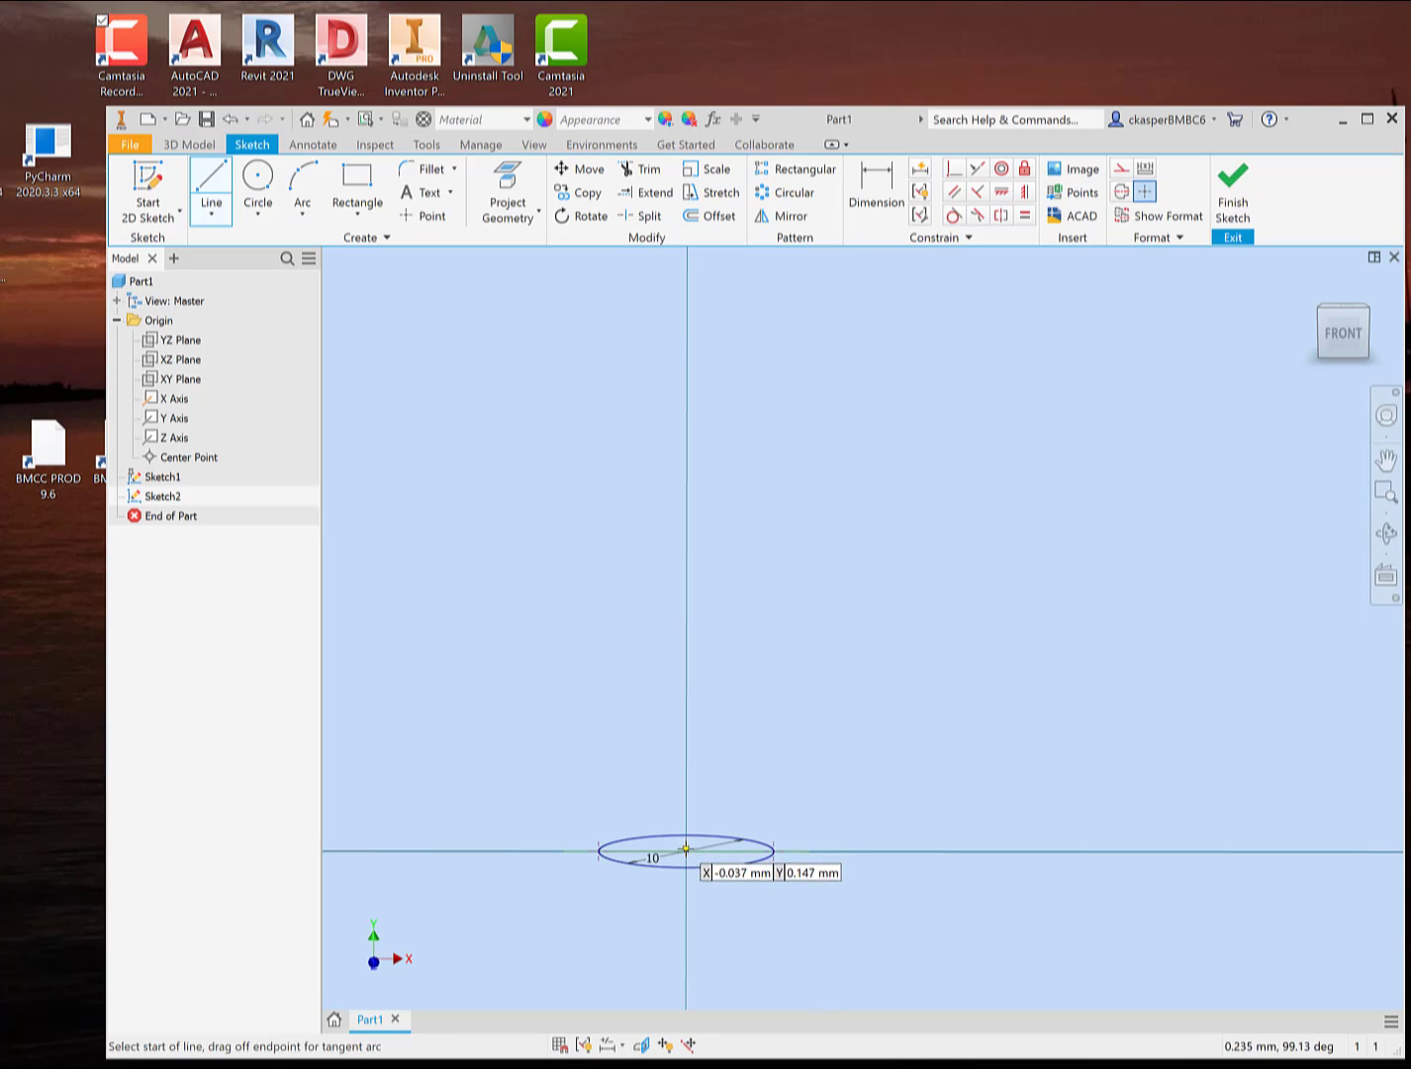
{"action": "left_click", "coordinate": [686, 848]}
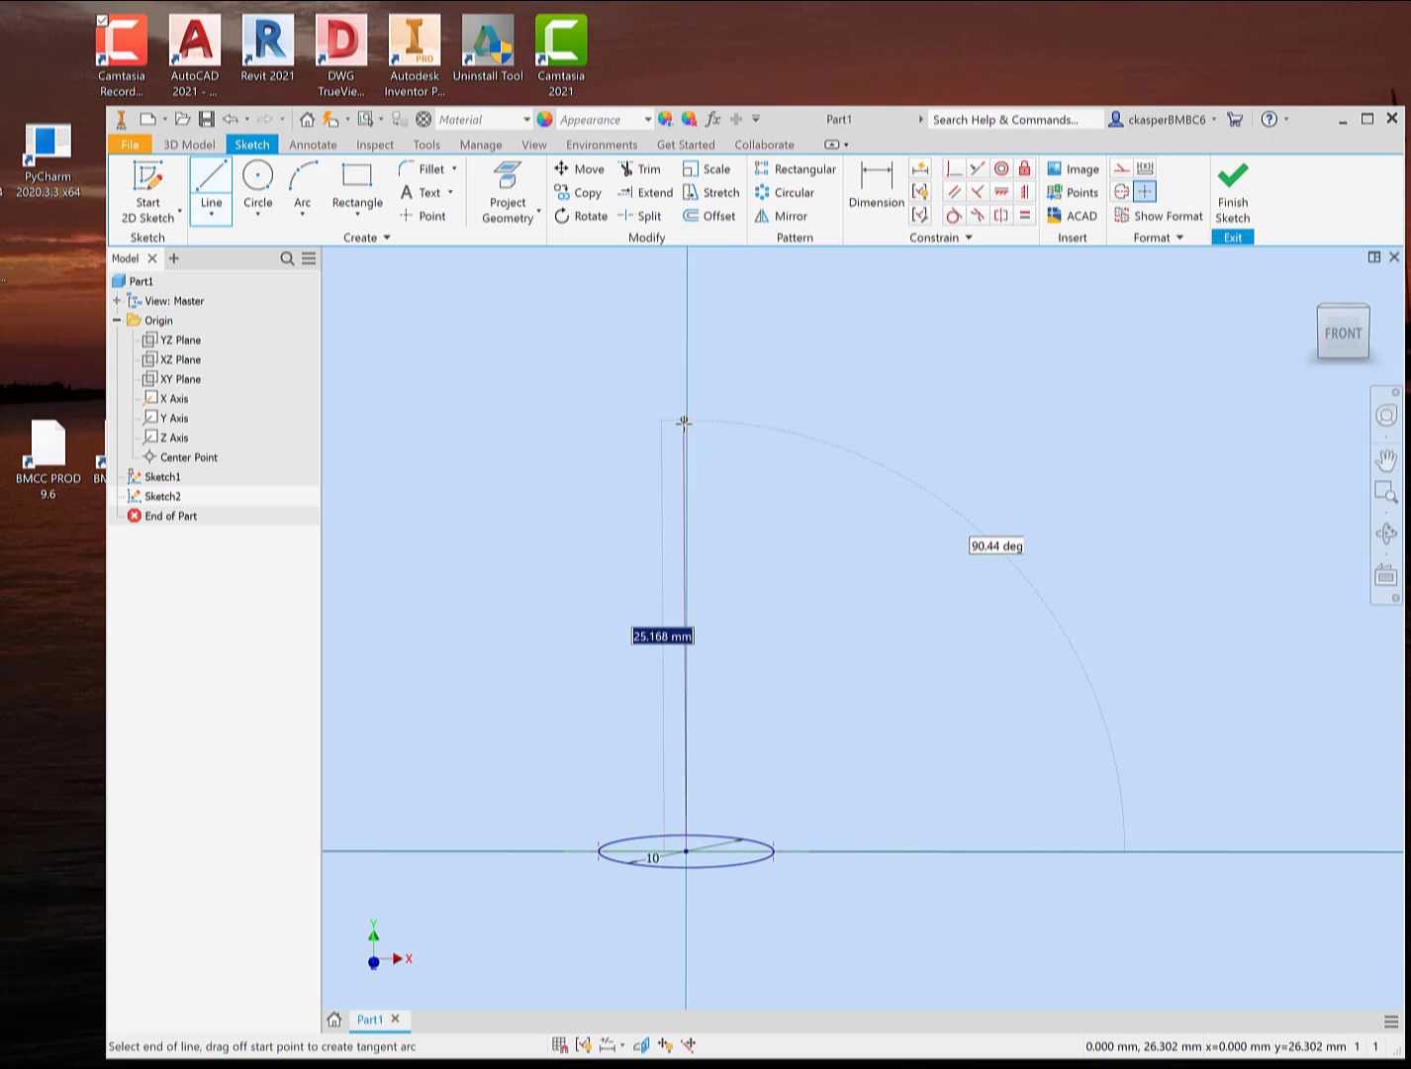
{"action": "left_click", "coordinate": [686, 425]}
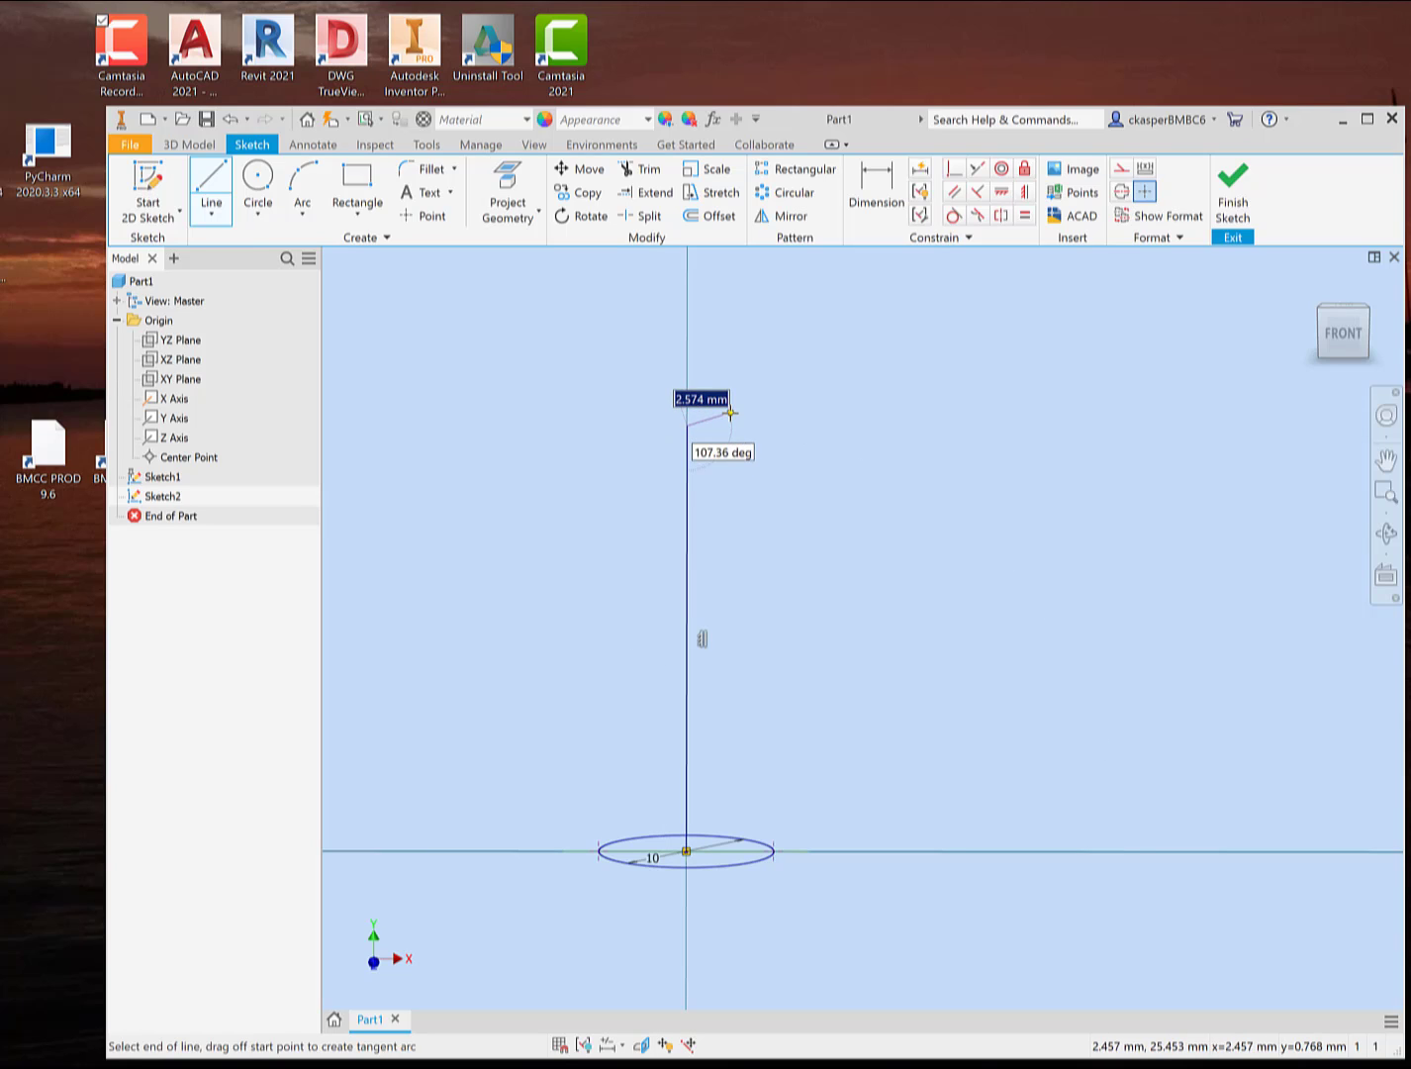
{"action": "key", "text": "Escape"}
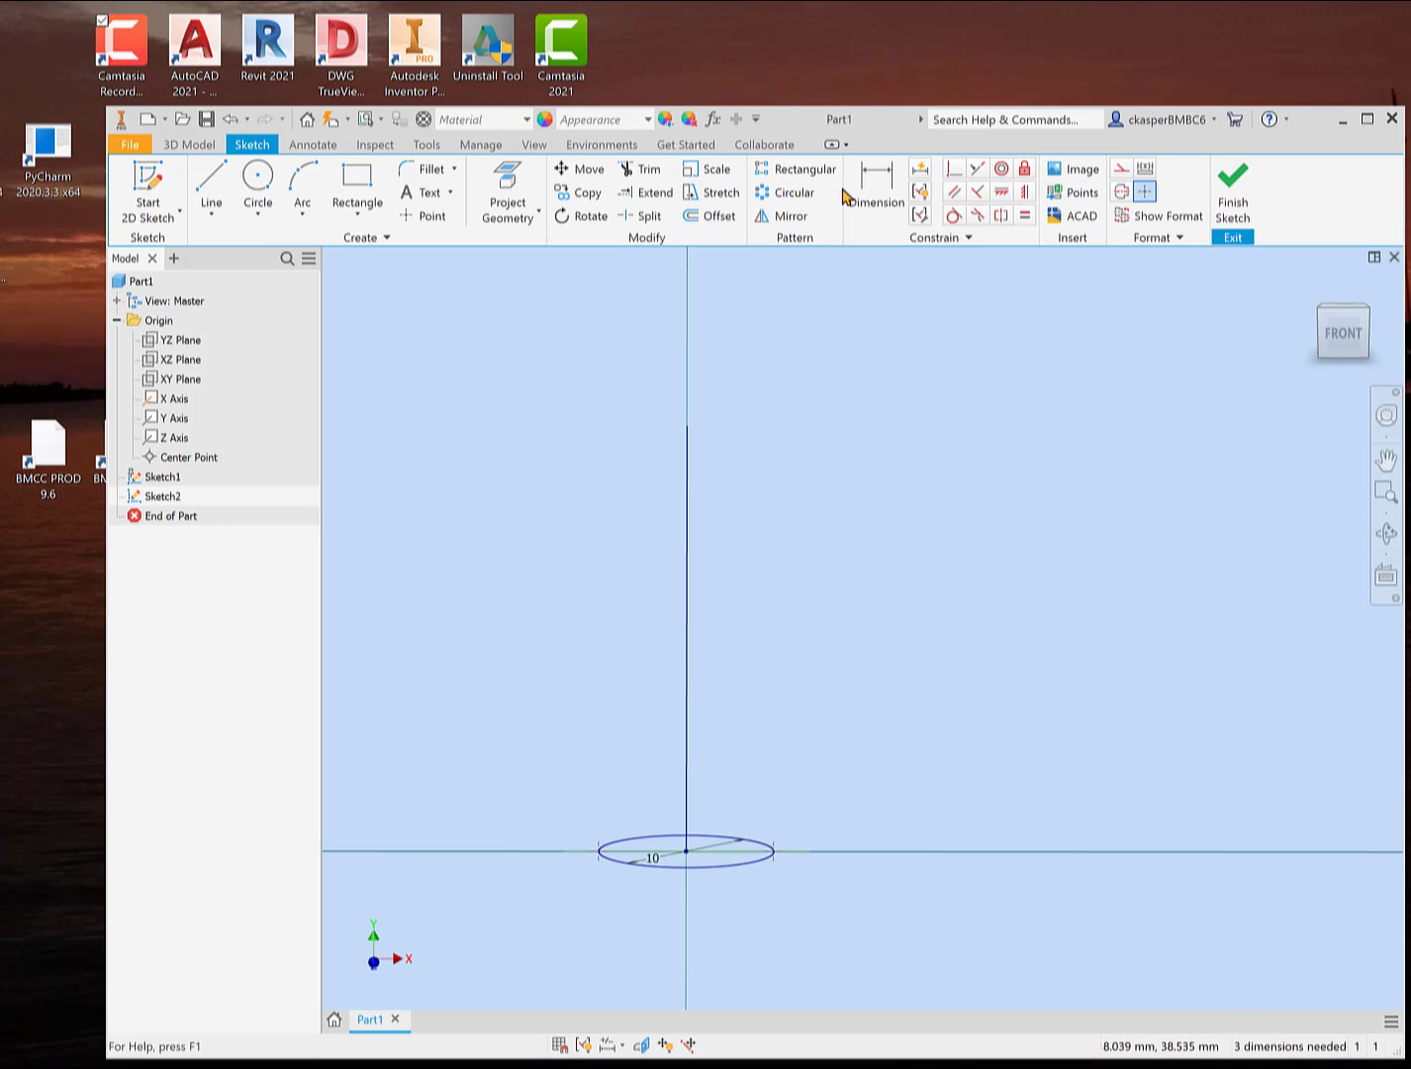
- Dimension the vertical centre line to 24 mm and finish the sketch
{"action": "left_click", "coordinate": [847, 195]}
{"action": "left_click", "coordinate": [686, 511]}
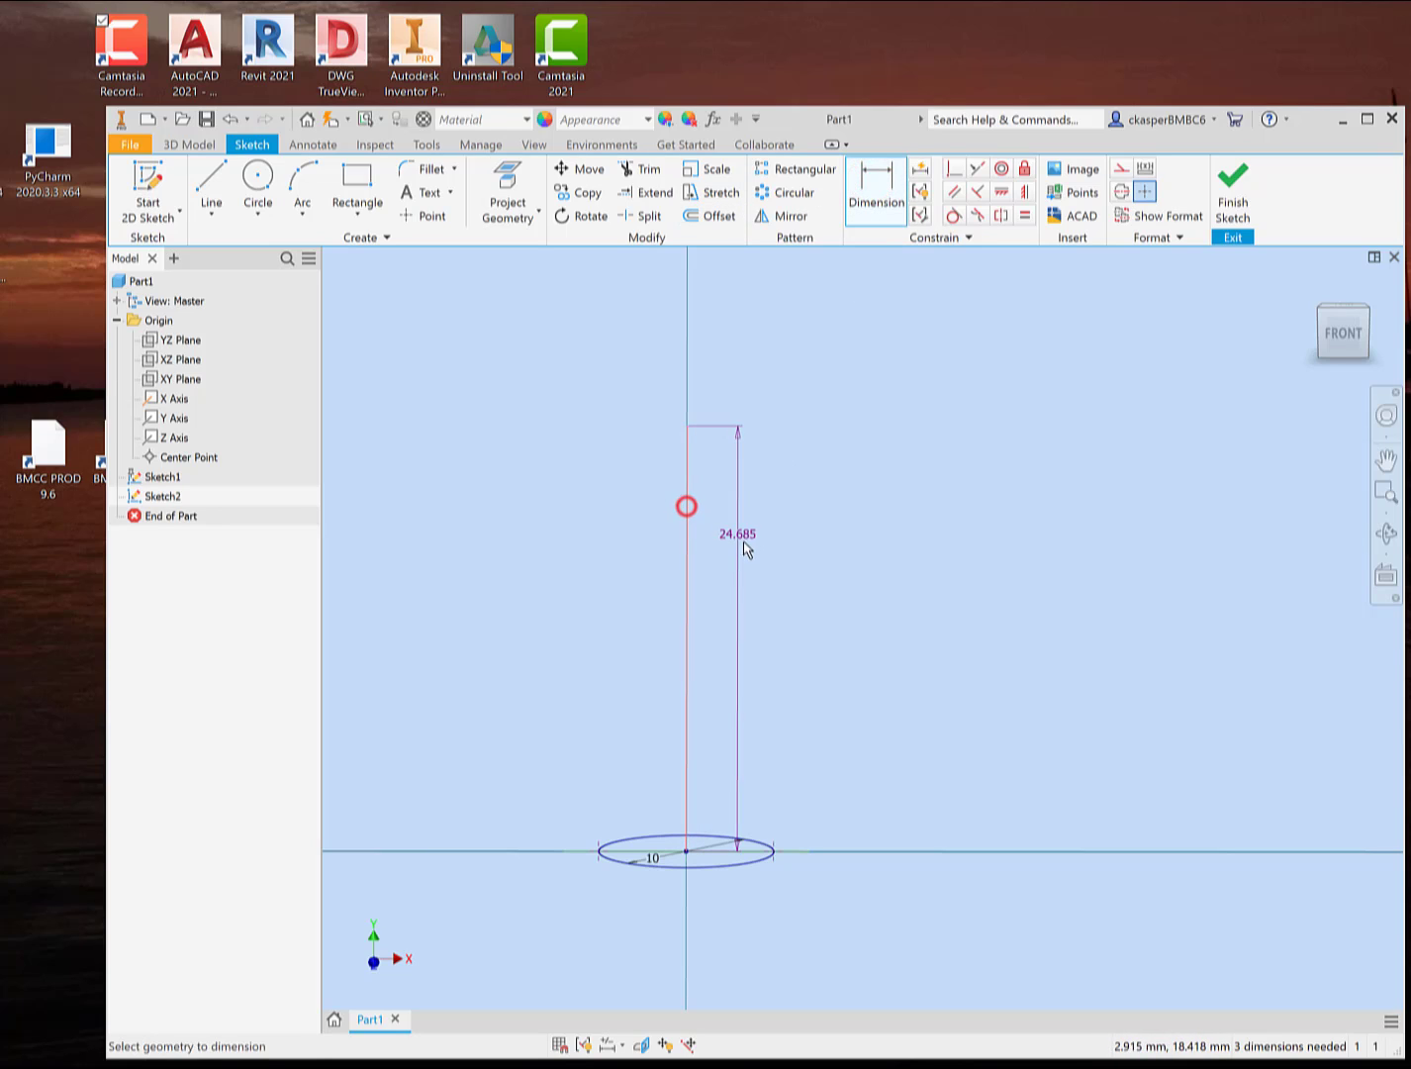
{"action": "left_click", "coordinate": [744, 543]}
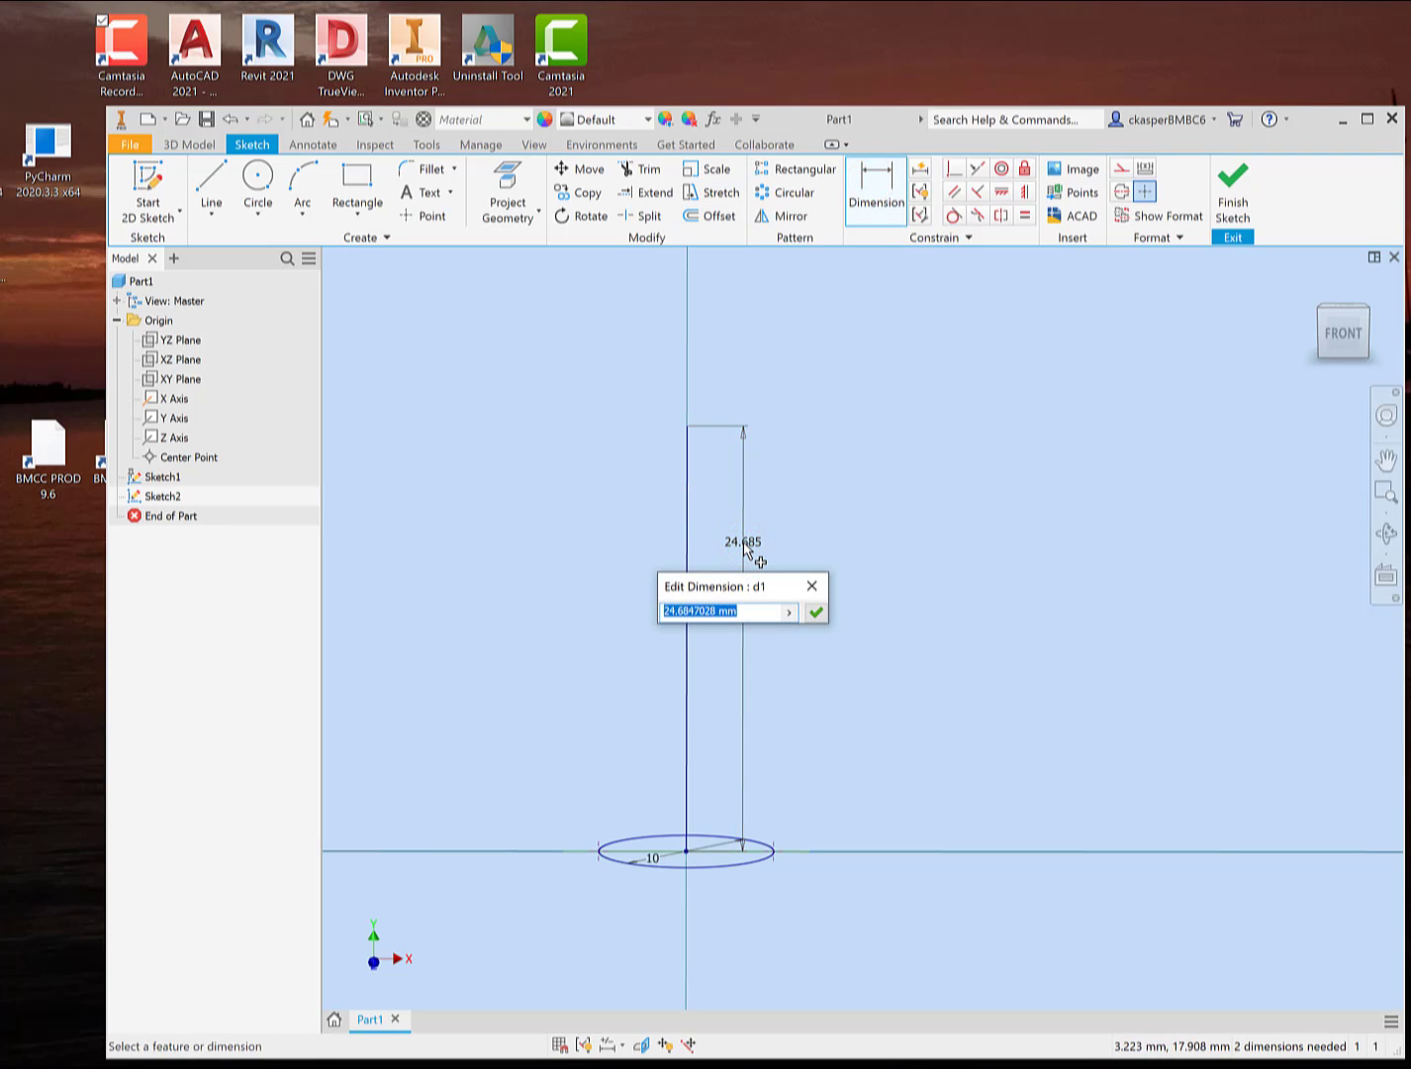
{"action": "type", "text": "24"}
{"action": "key", "text": "Return"}
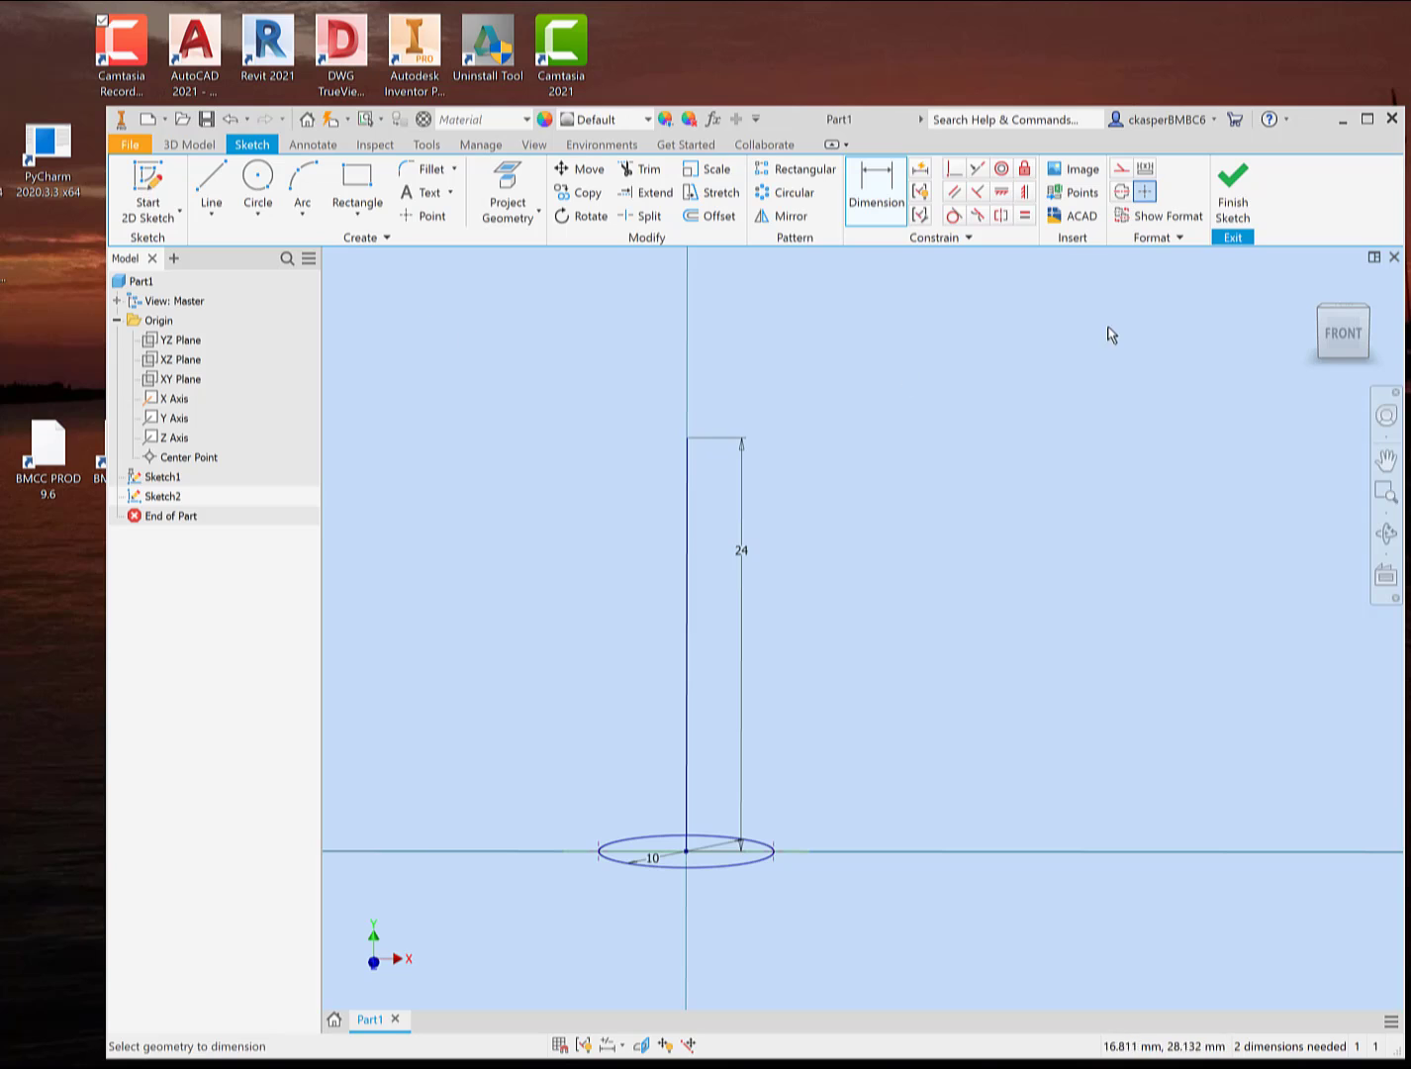
{"action": "left_click", "coordinate": [1232, 204]}
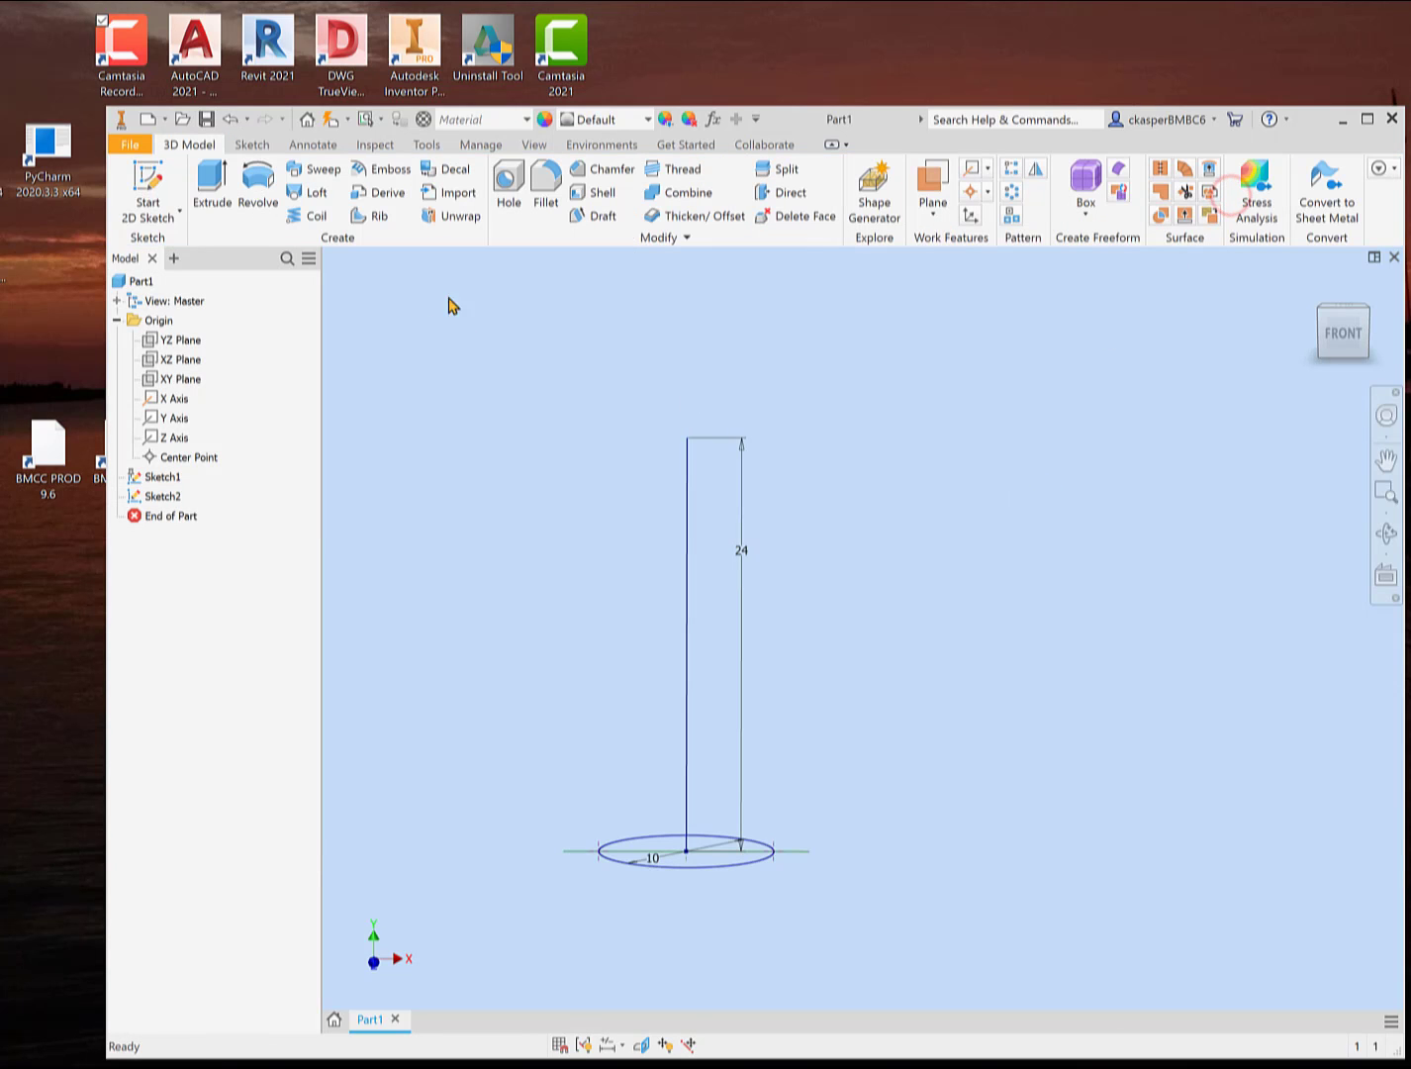
{"action": "left_click", "coordinate": [319, 172]}
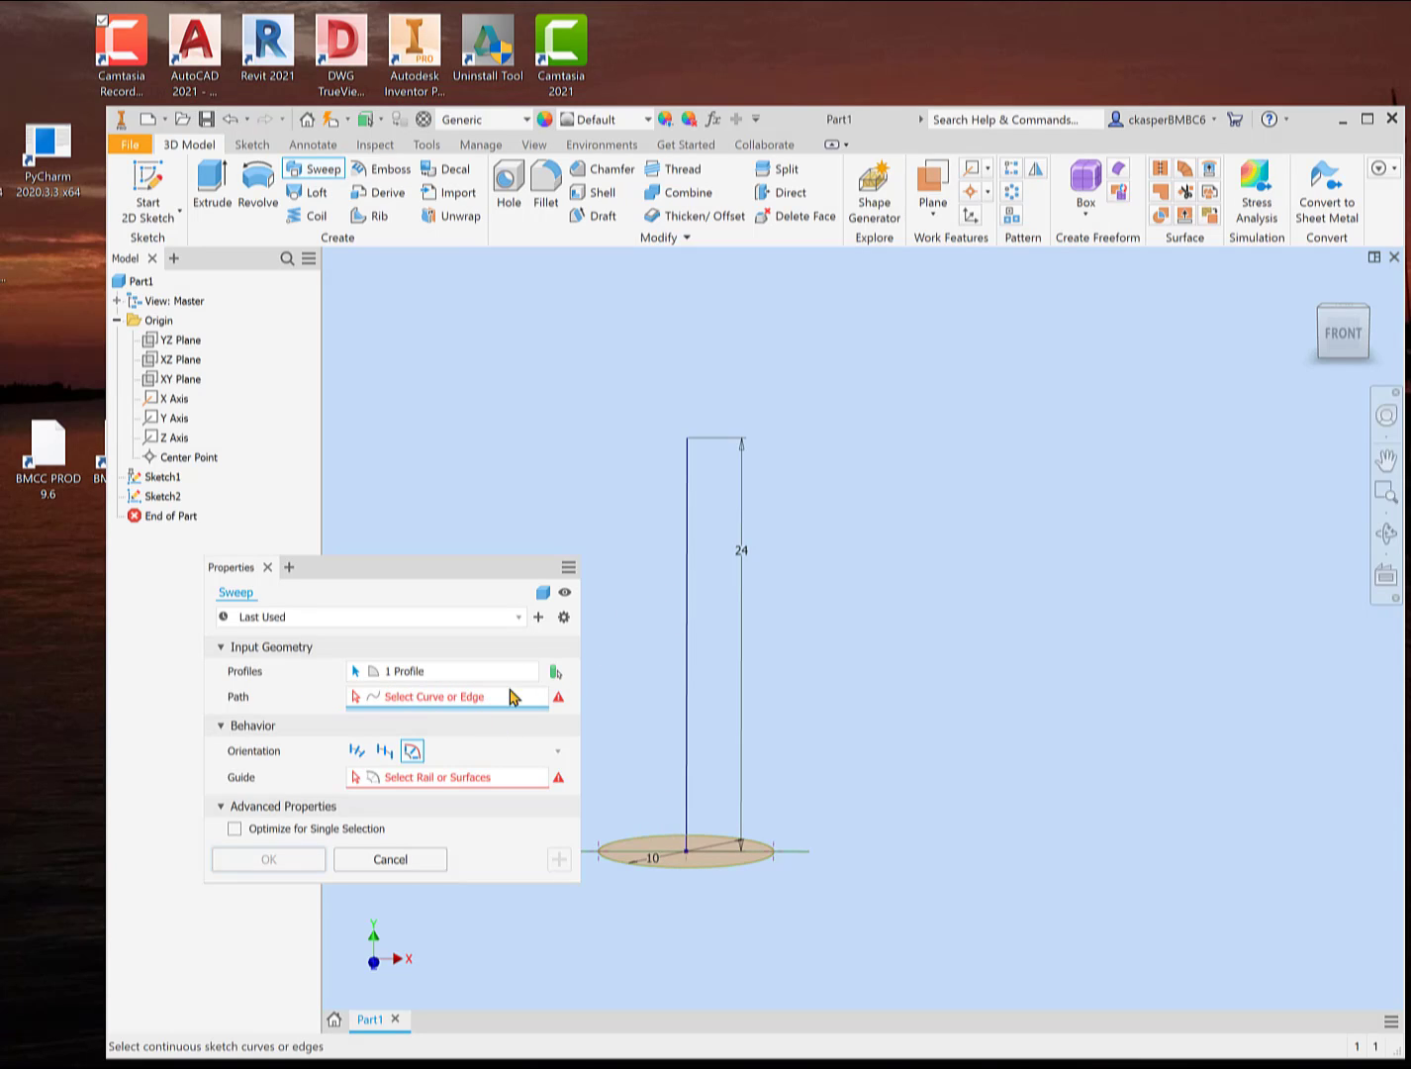
{"action": "left_click", "coordinate": [686, 603]}
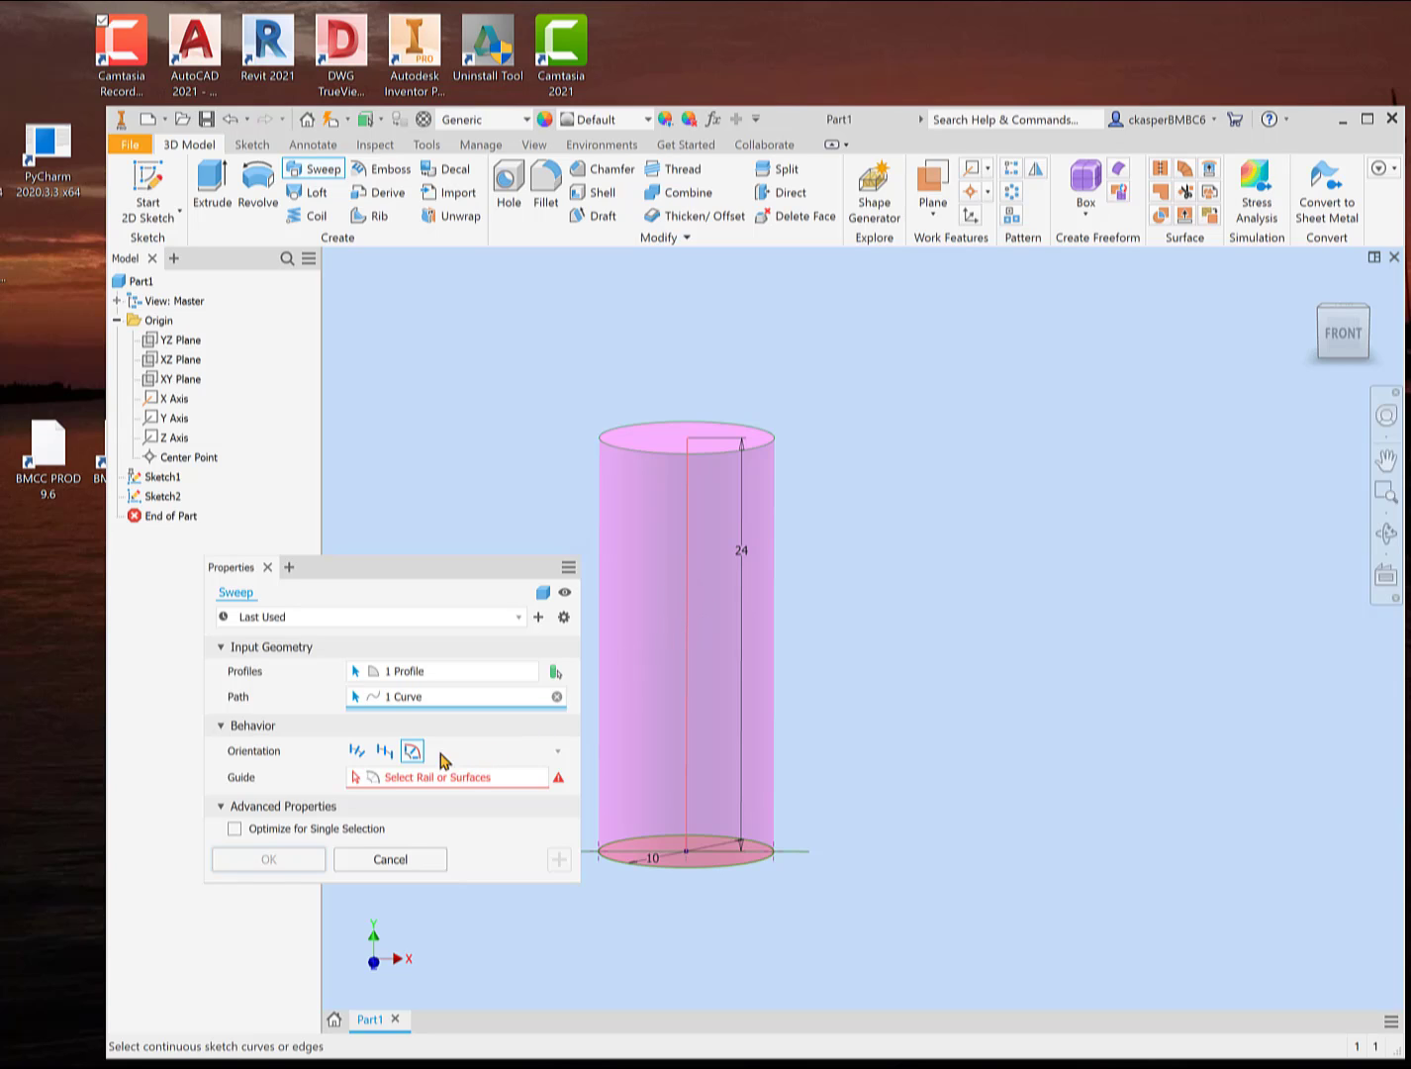
{"action": "left_click", "coordinate": [359, 751]}
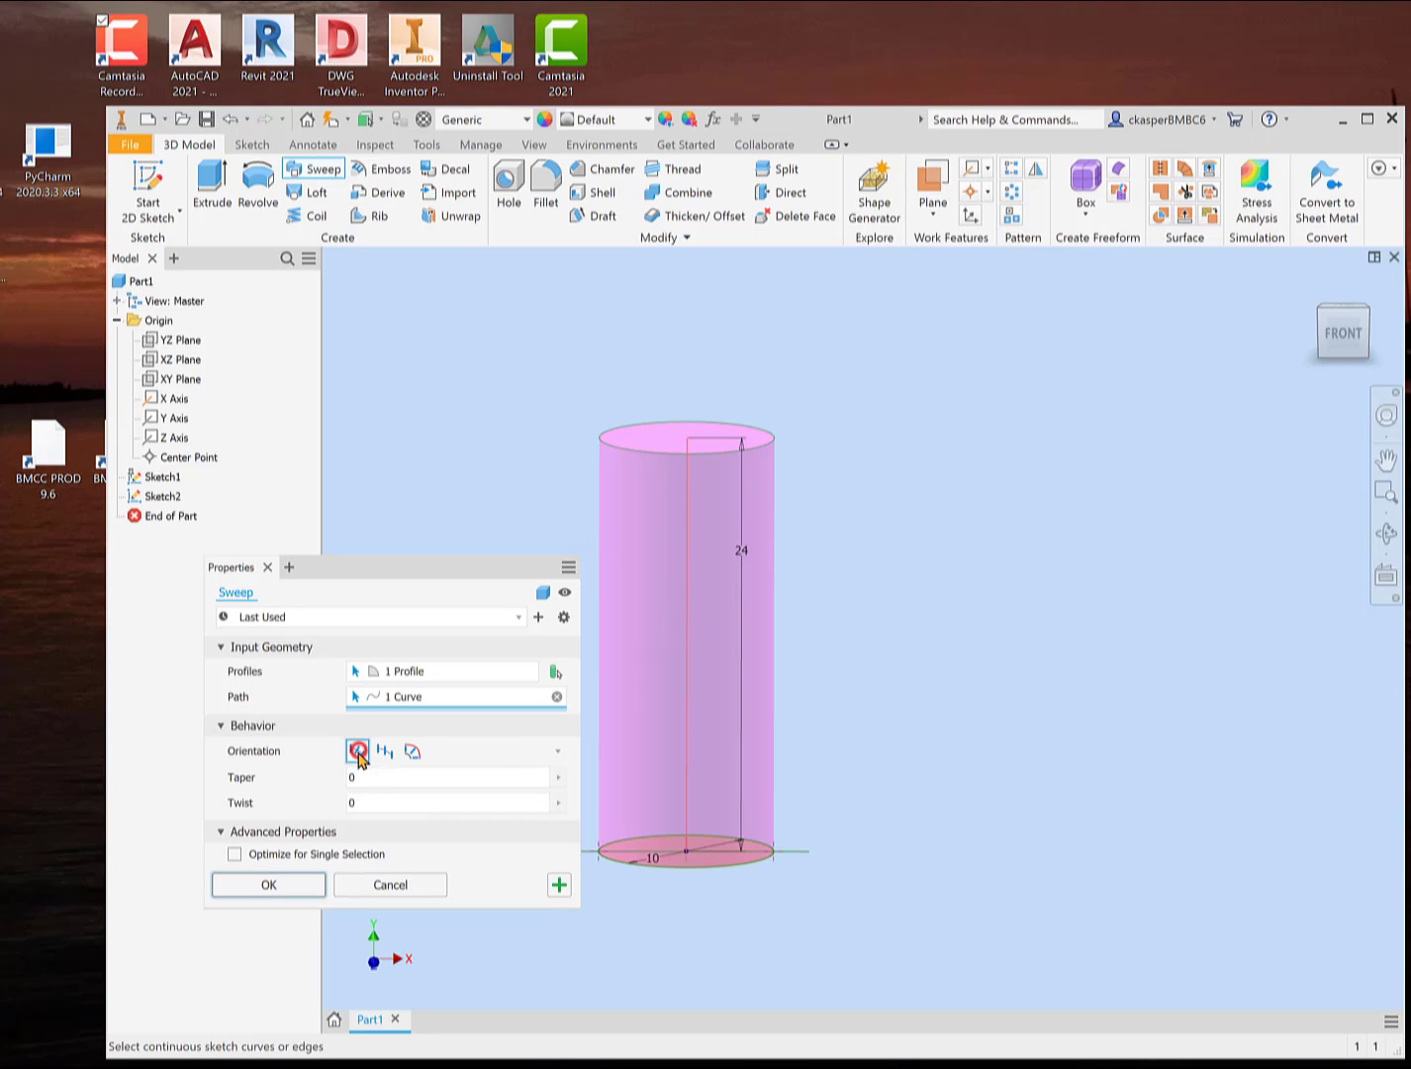
{"action": "left_click", "coordinate": [409, 751]}
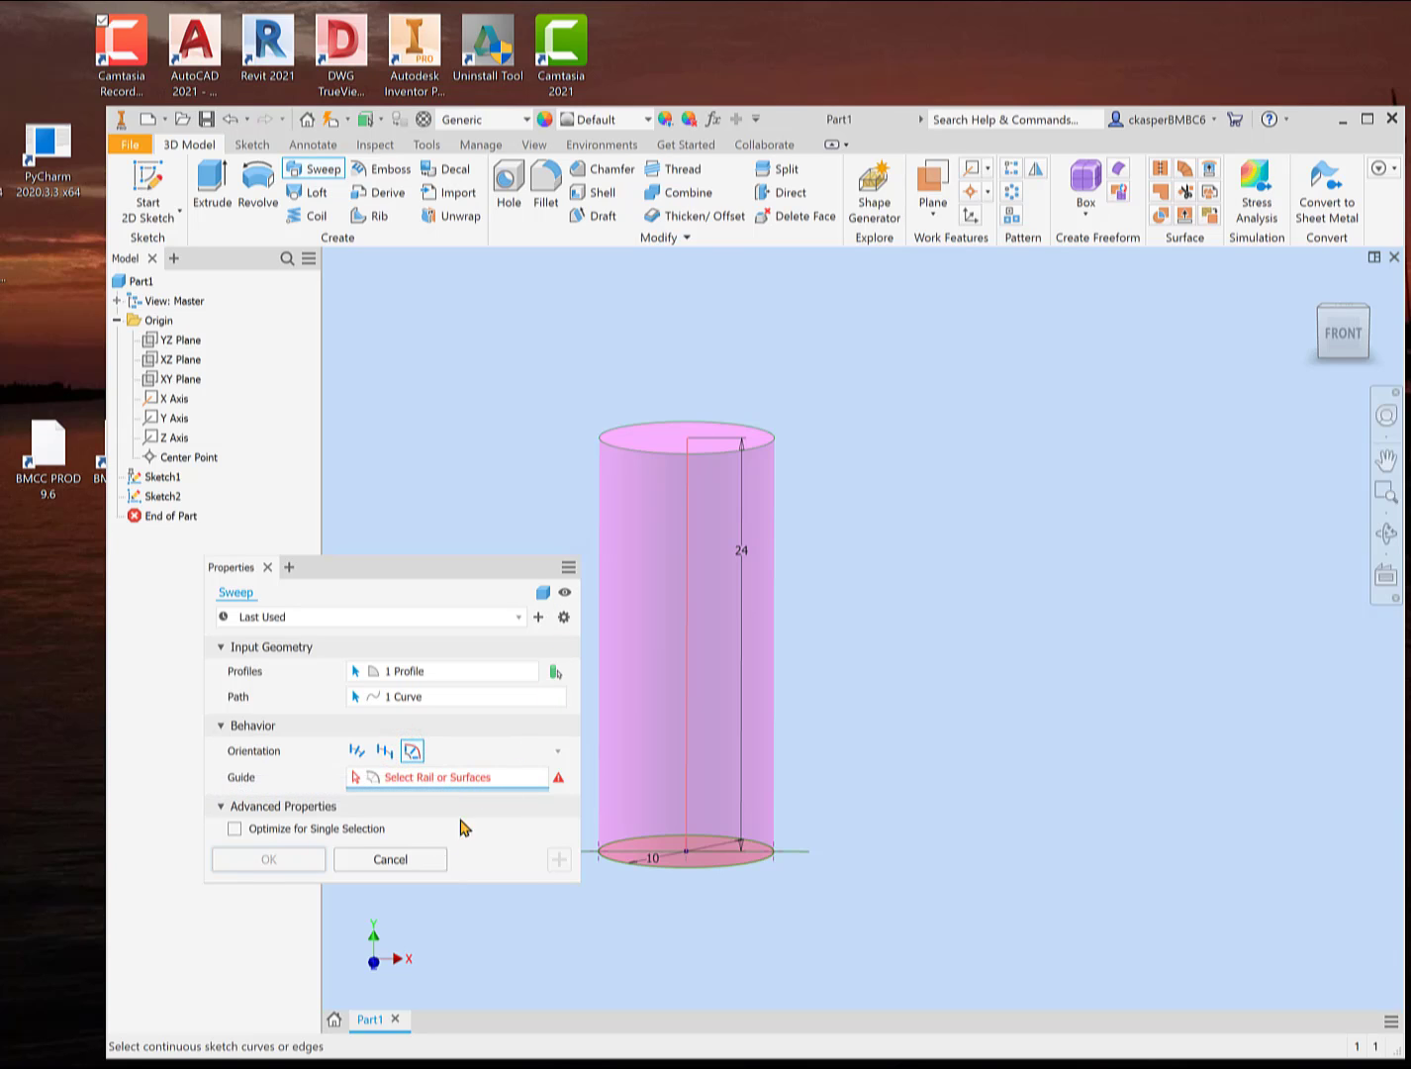
{"action": "left_click", "coordinate": [416, 859]}
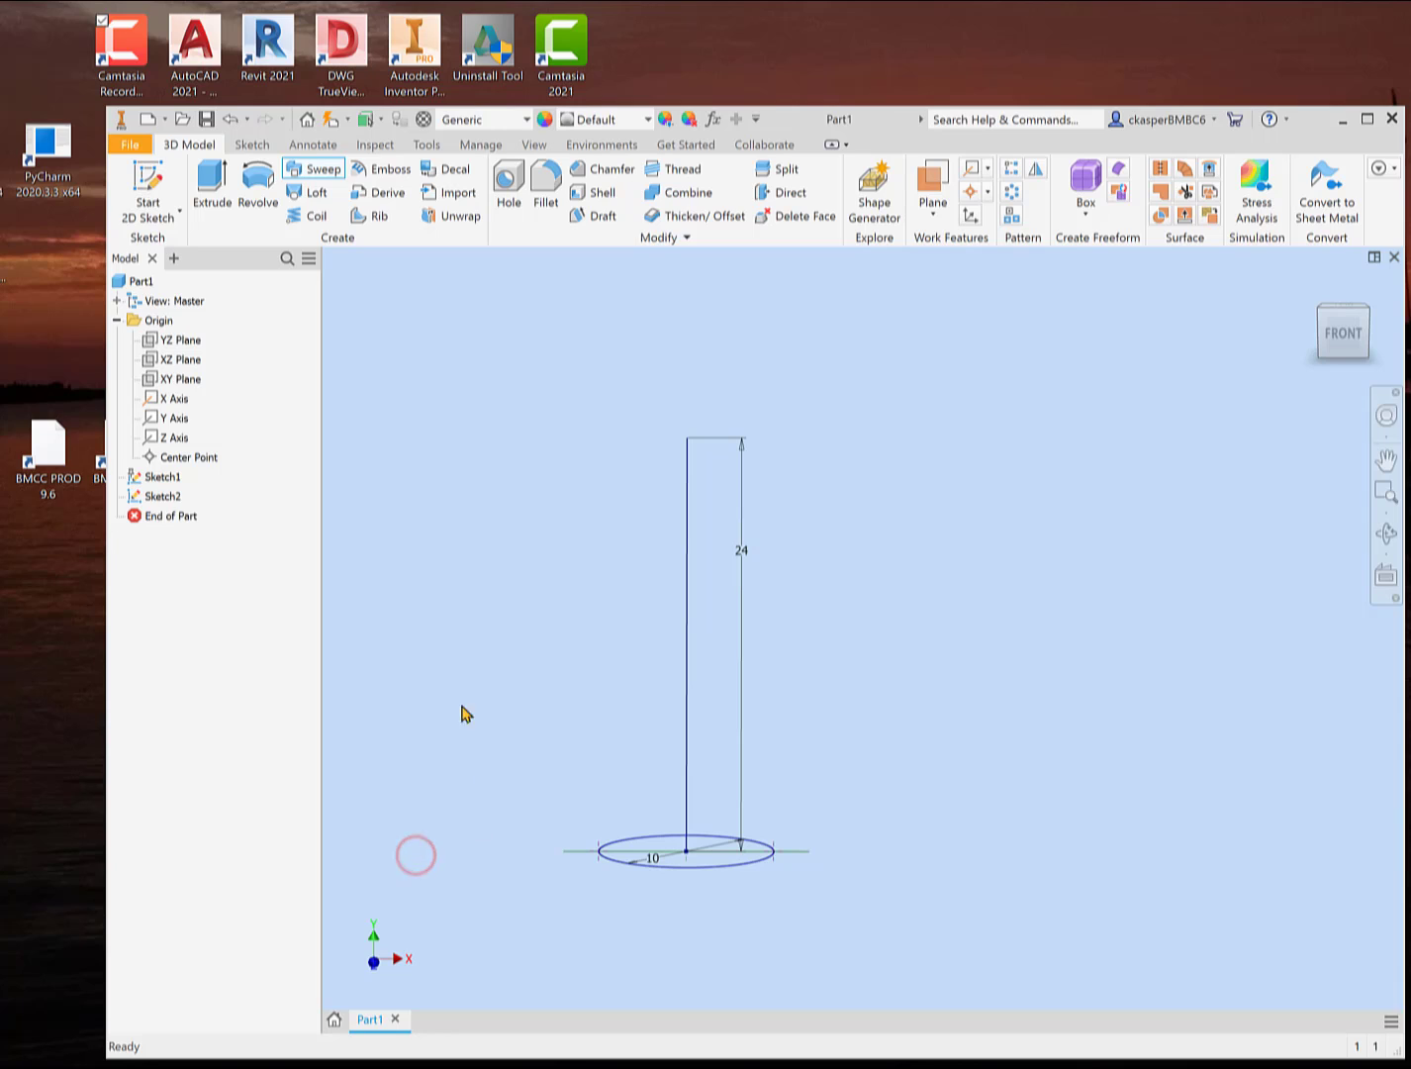
- In Sketch2, draw a line about 24 mm long from the circle's left point, leaning outward at about 97 degrees, and finish the sketch
{"action": "right_click", "coordinate": [170, 502]}
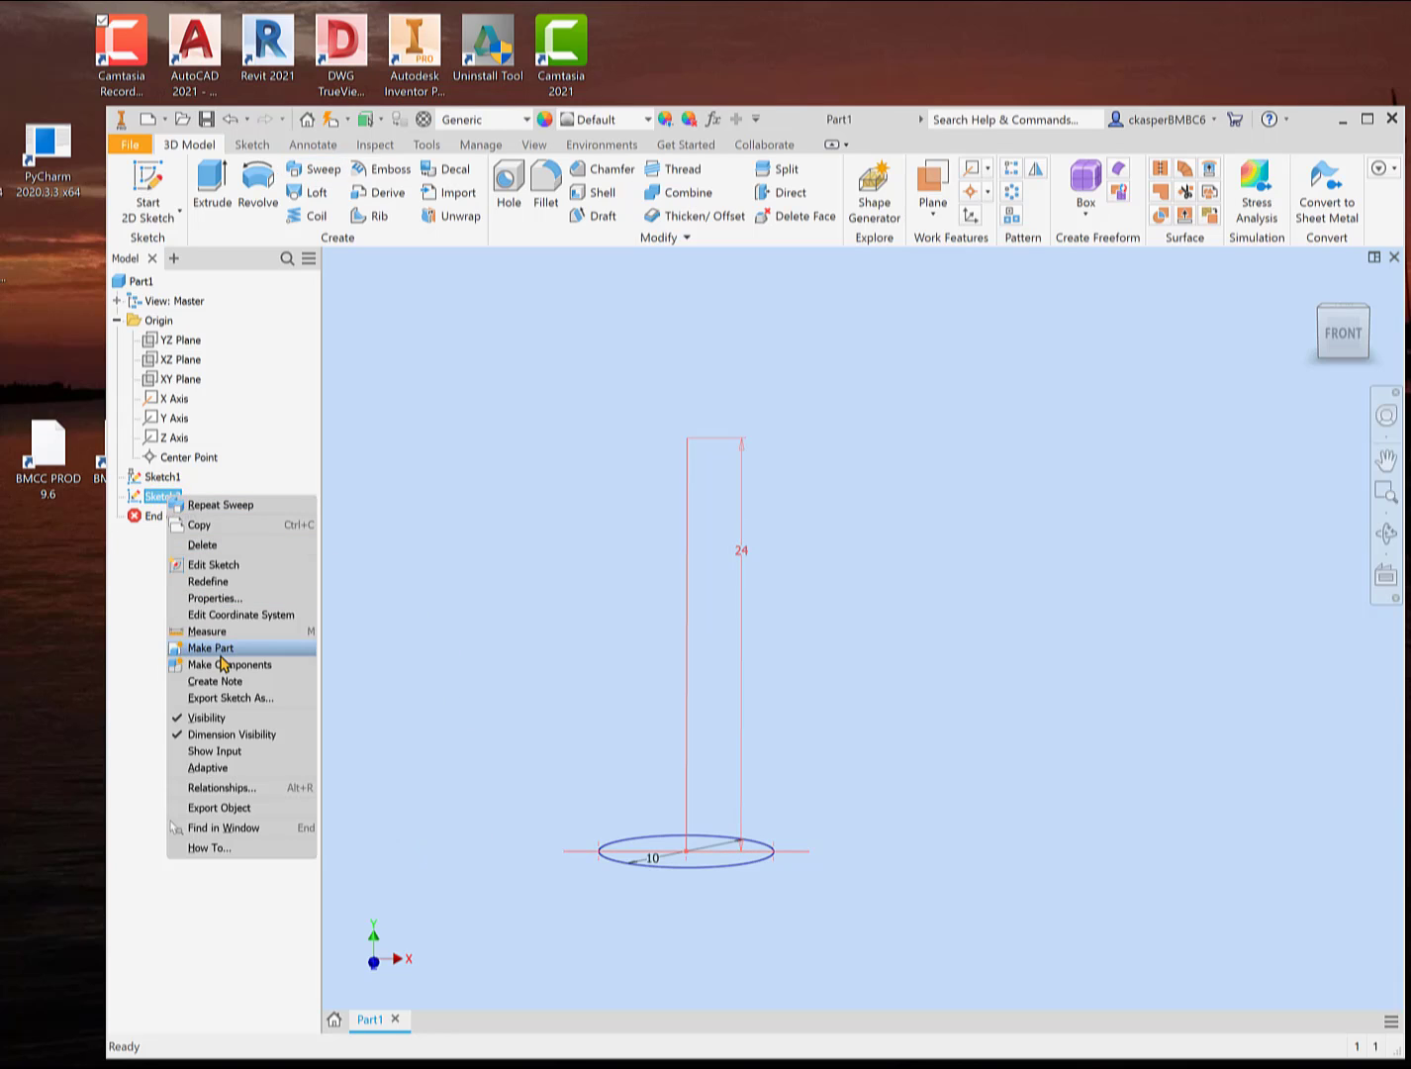
{"action": "left_click", "coordinate": [227, 562]}
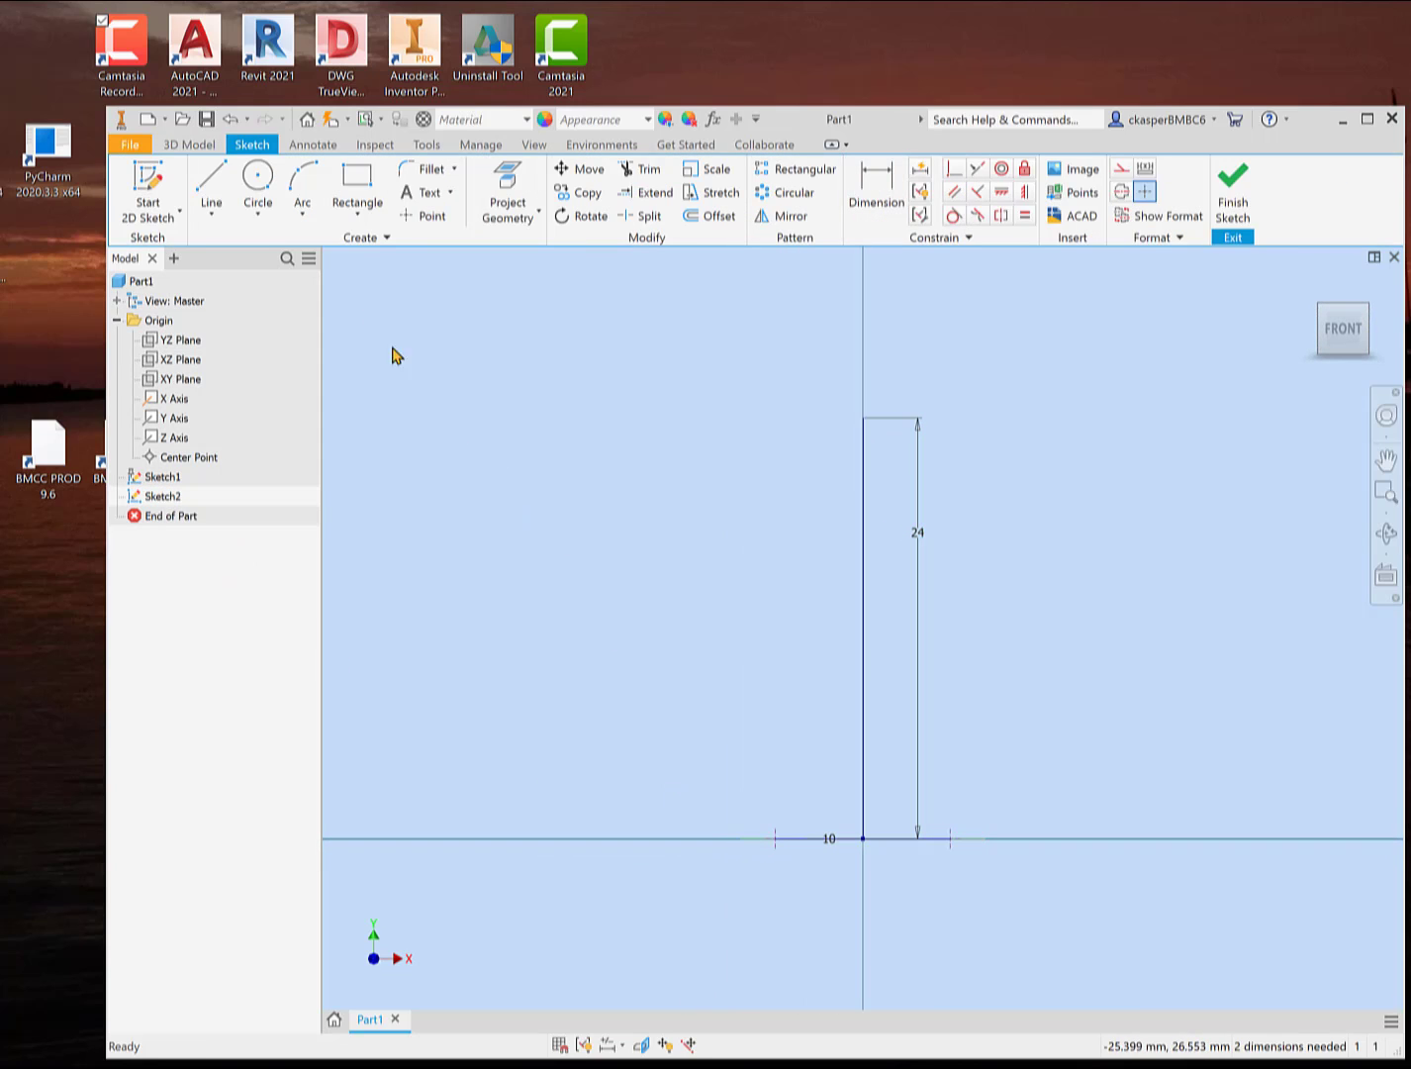
{"action": "left_click", "coordinate": [206, 188]}
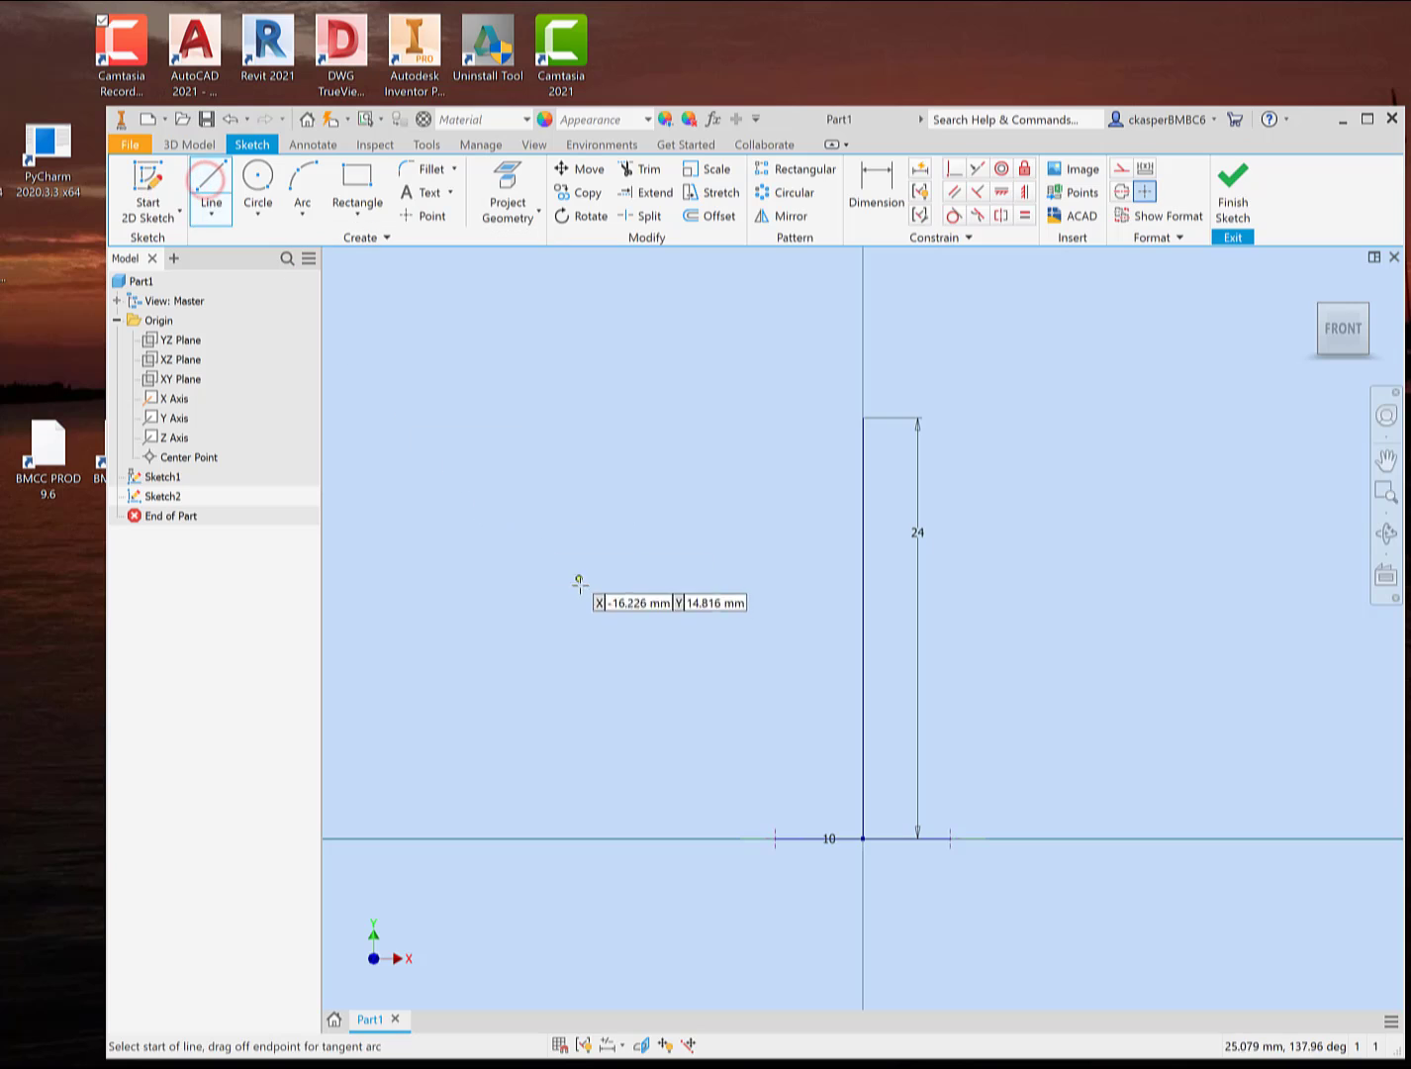
{"action": "scroll", "coordinate": [747, 857], "scroll_direction": "down", "scroll_amount": 3}
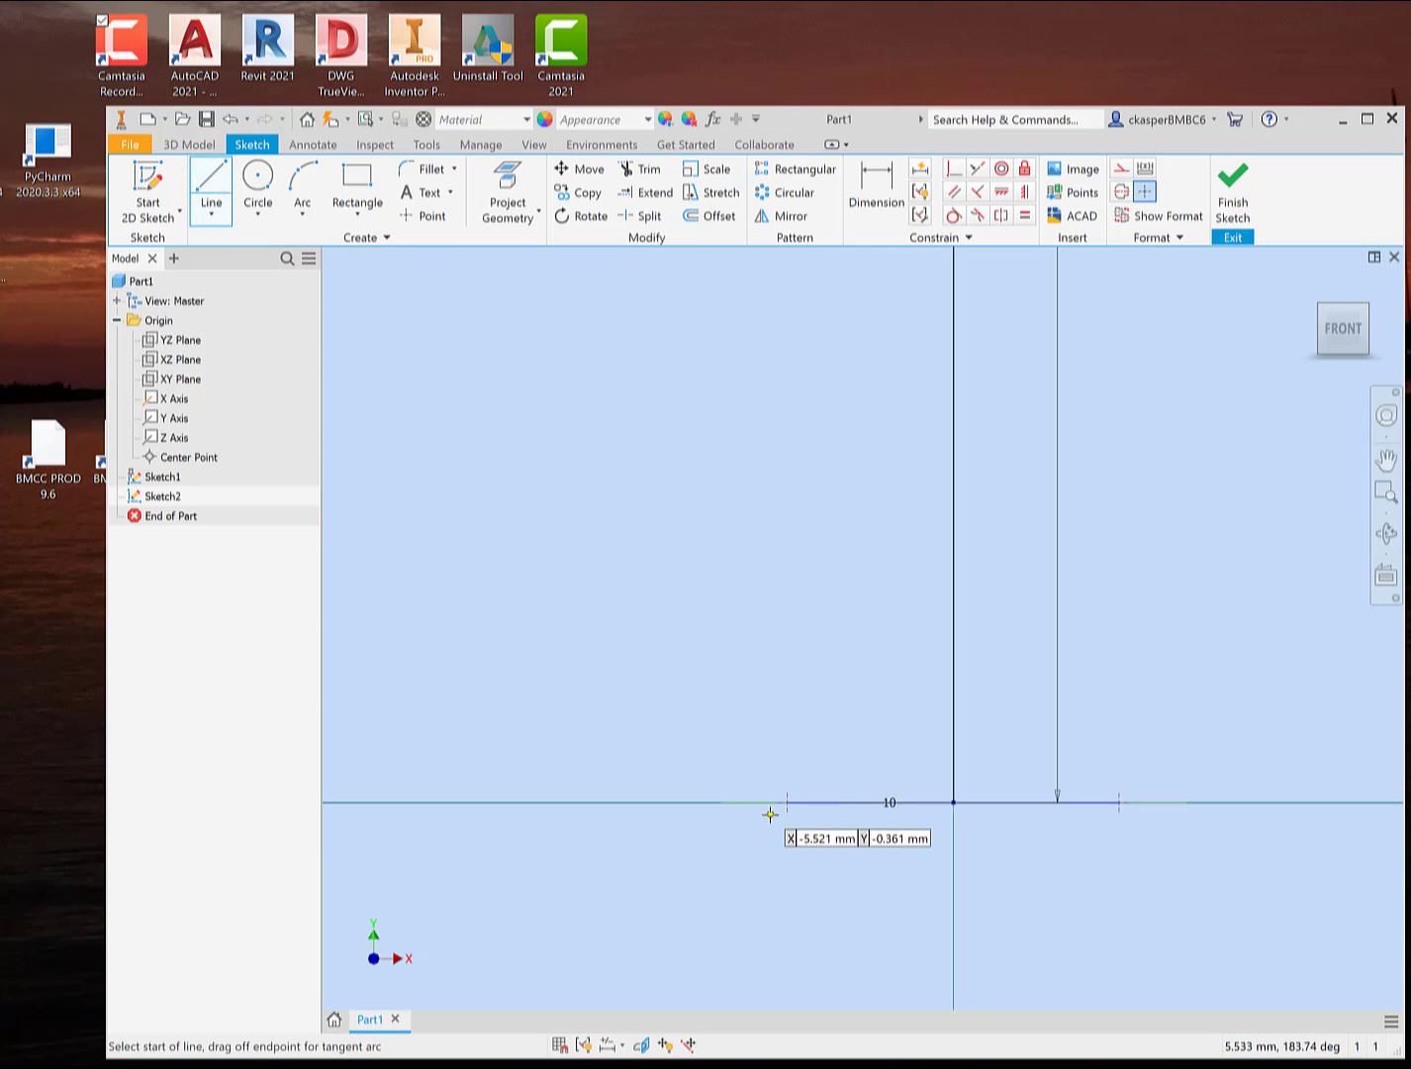
{"action": "middle_click_drag", "start_coordinate": [780, 756], "coordinate": [783, 782], "text": "shift"}
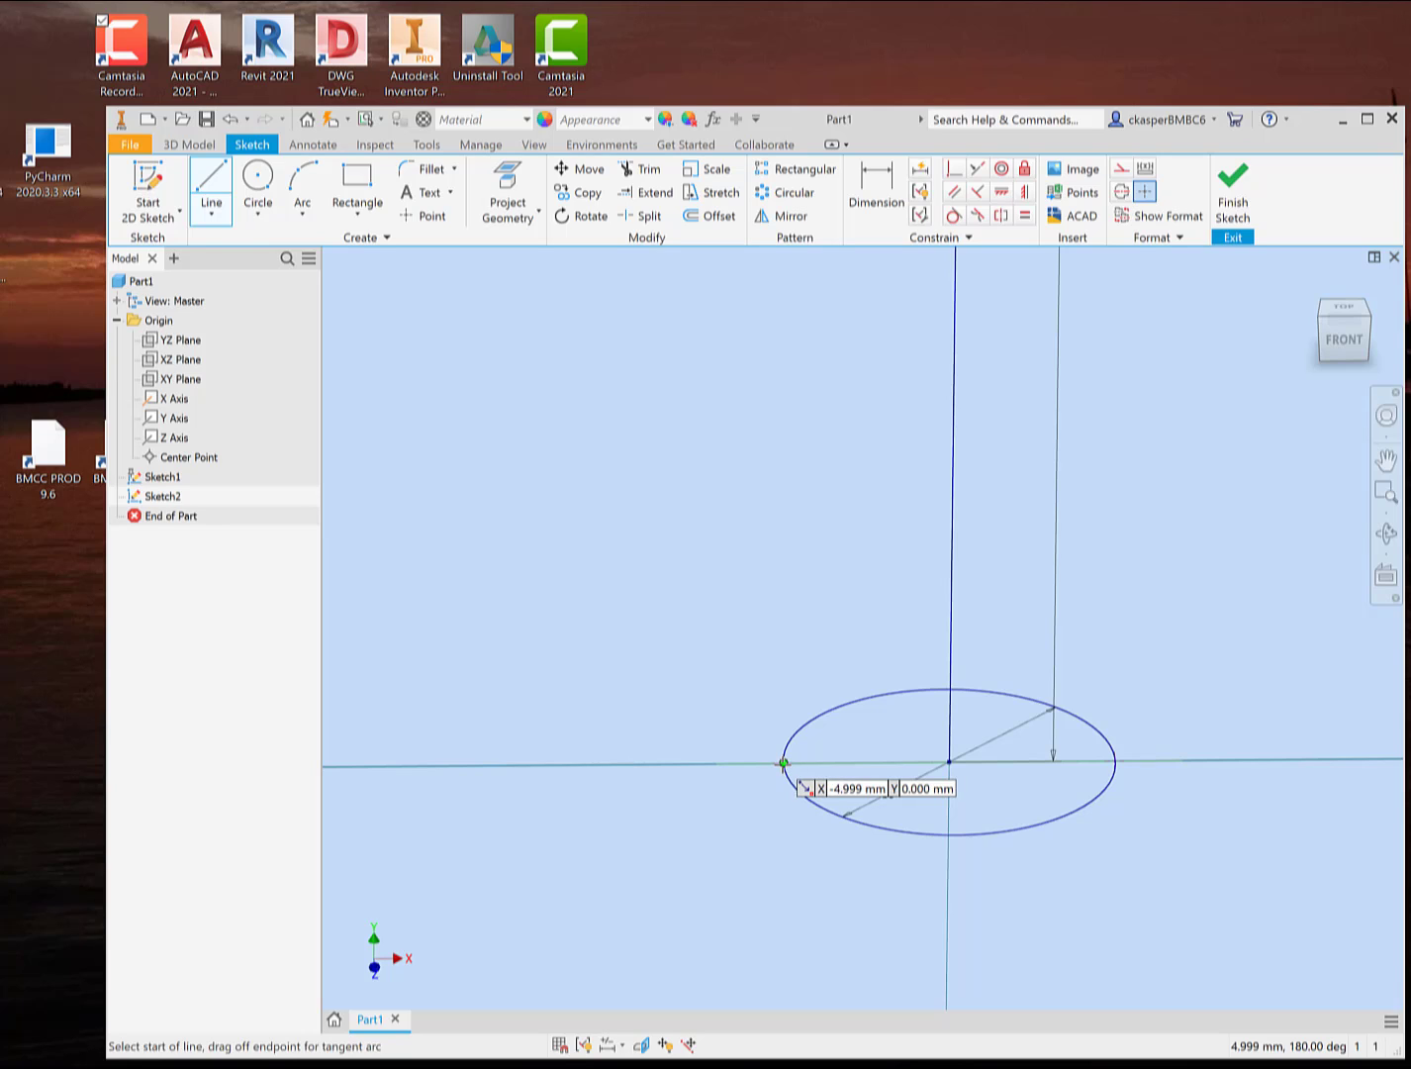
{"action": "left_click", "coordinate": [783, 763]}
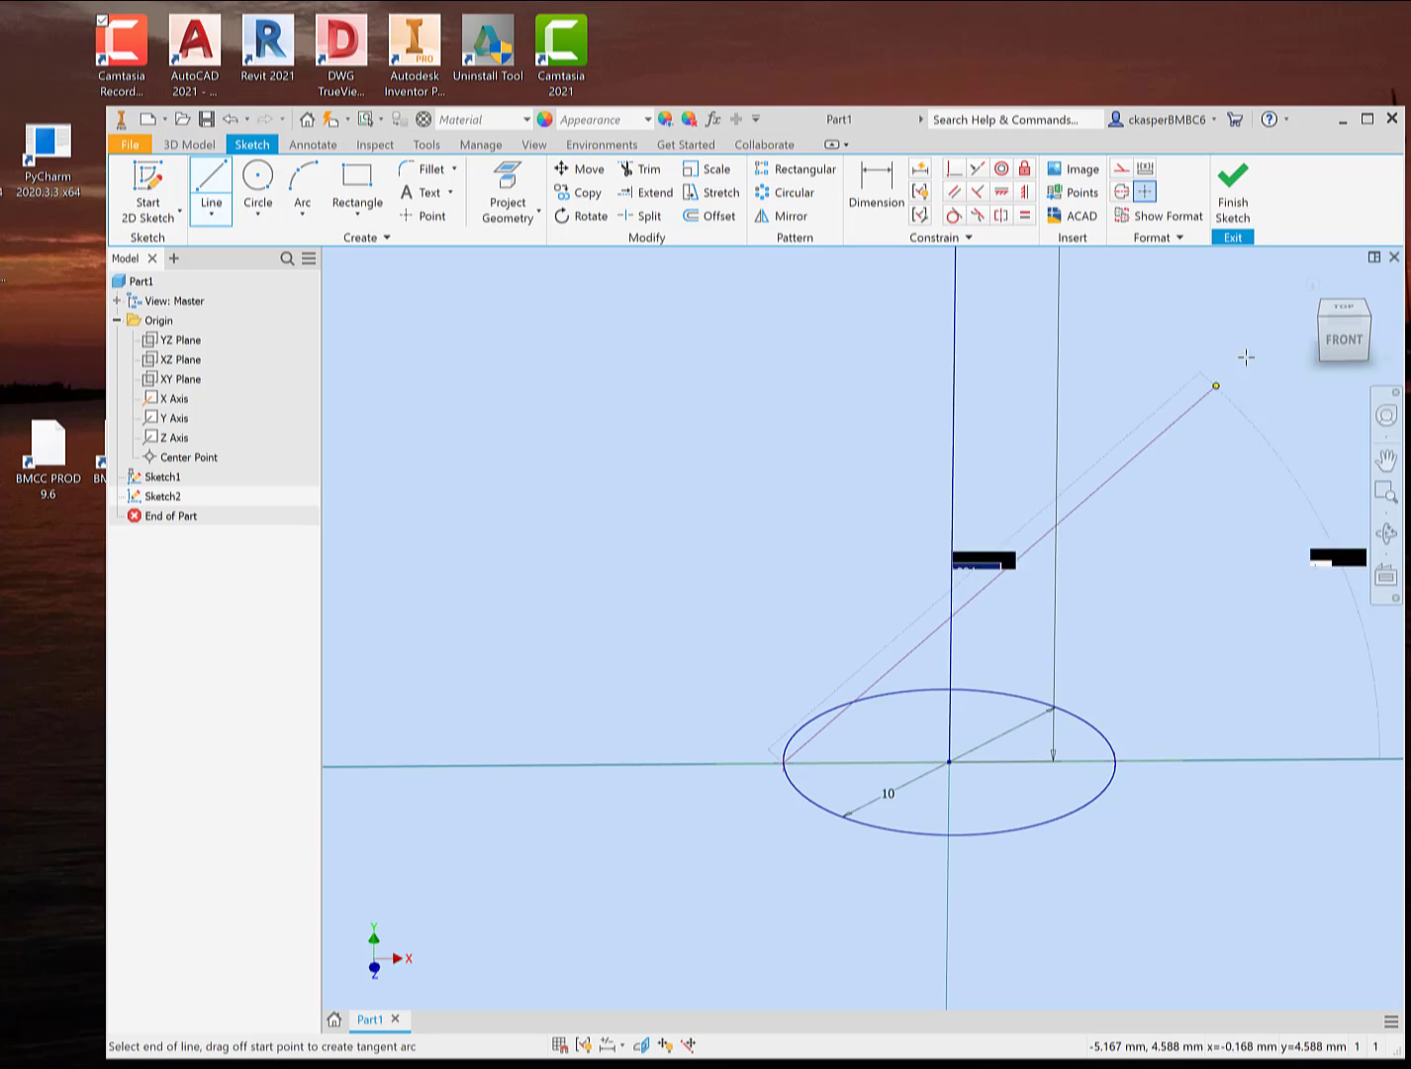
{"action": "left_click", "coordinate": [1338, 345]}
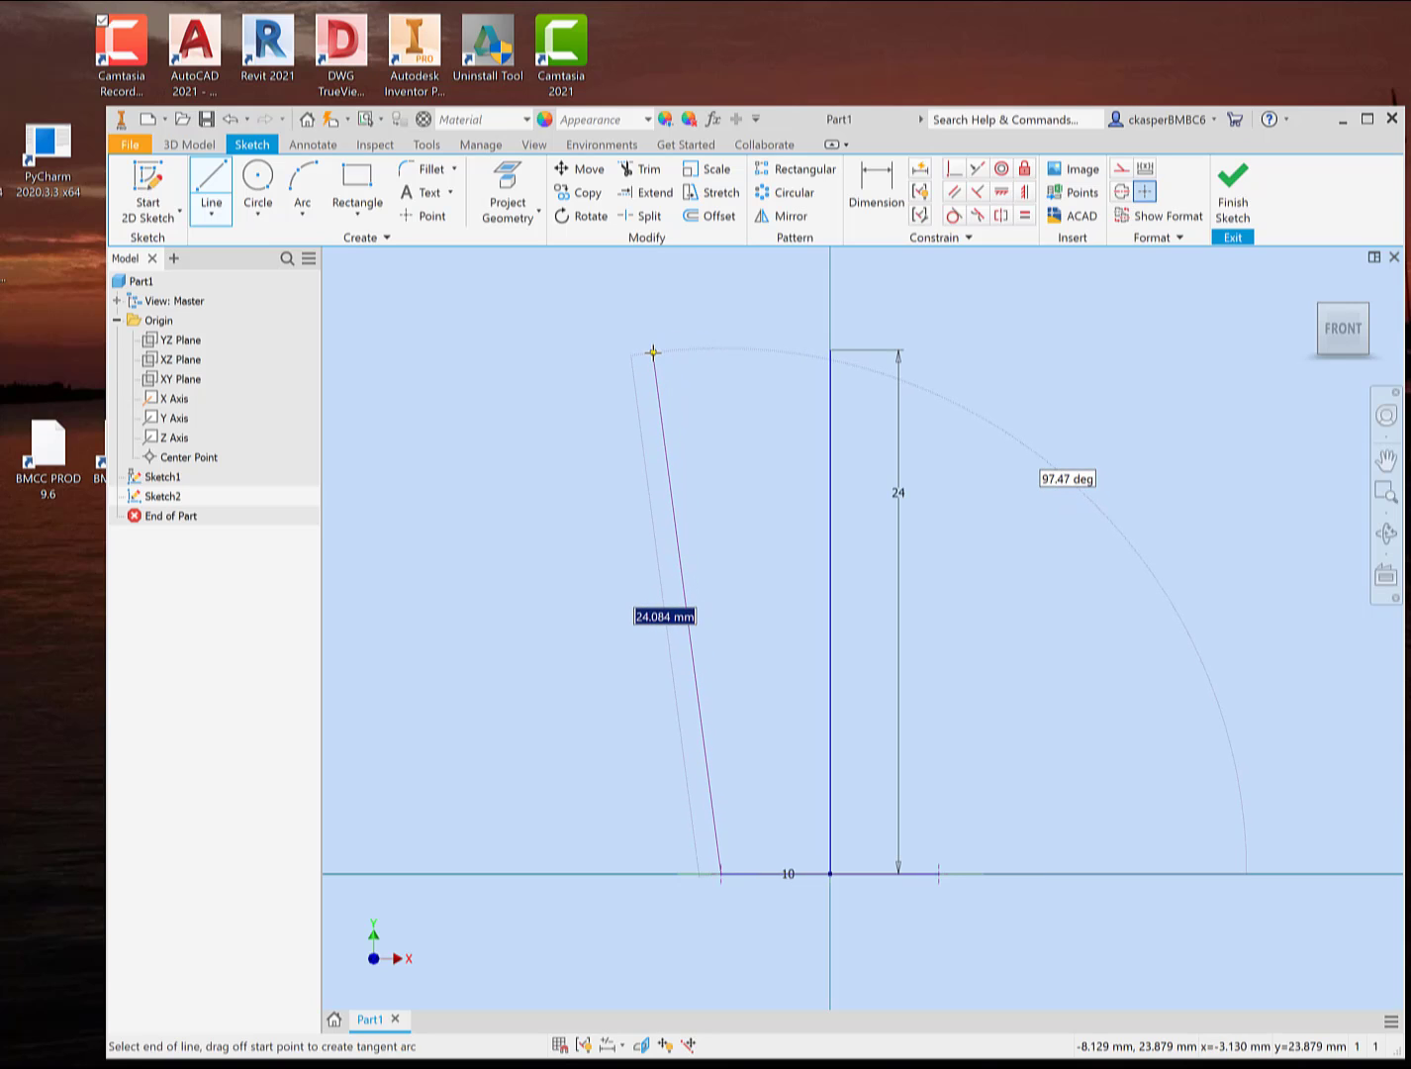
{"action": "left_click", "coordinate": [652, 351]}
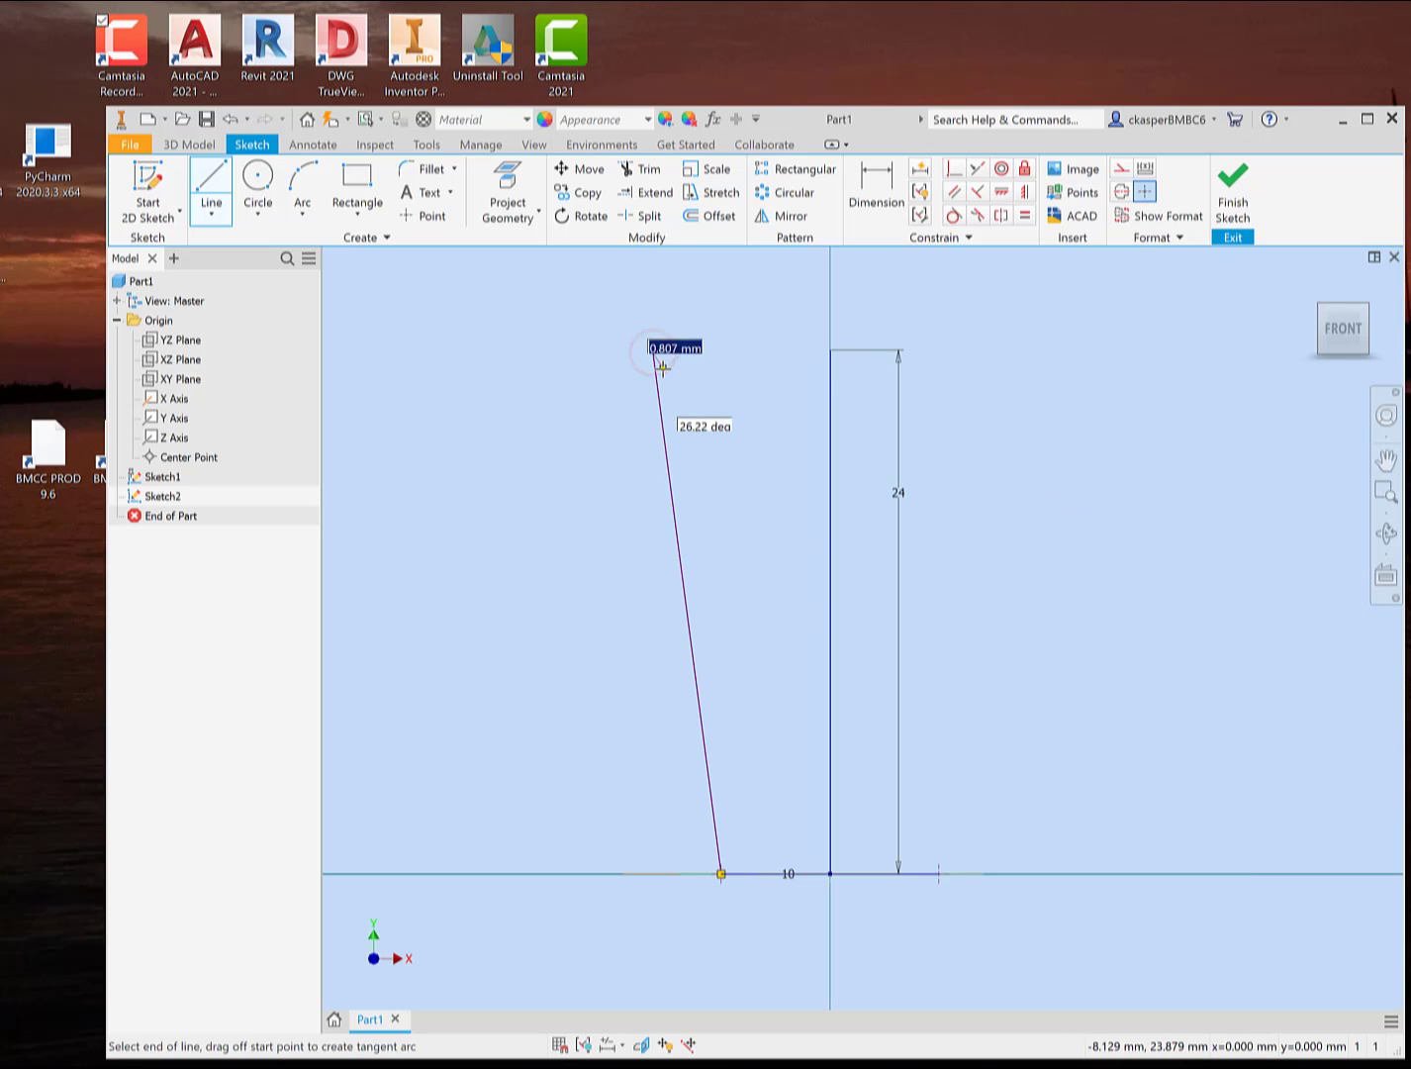
{"action": "key", "text": "Escape"}
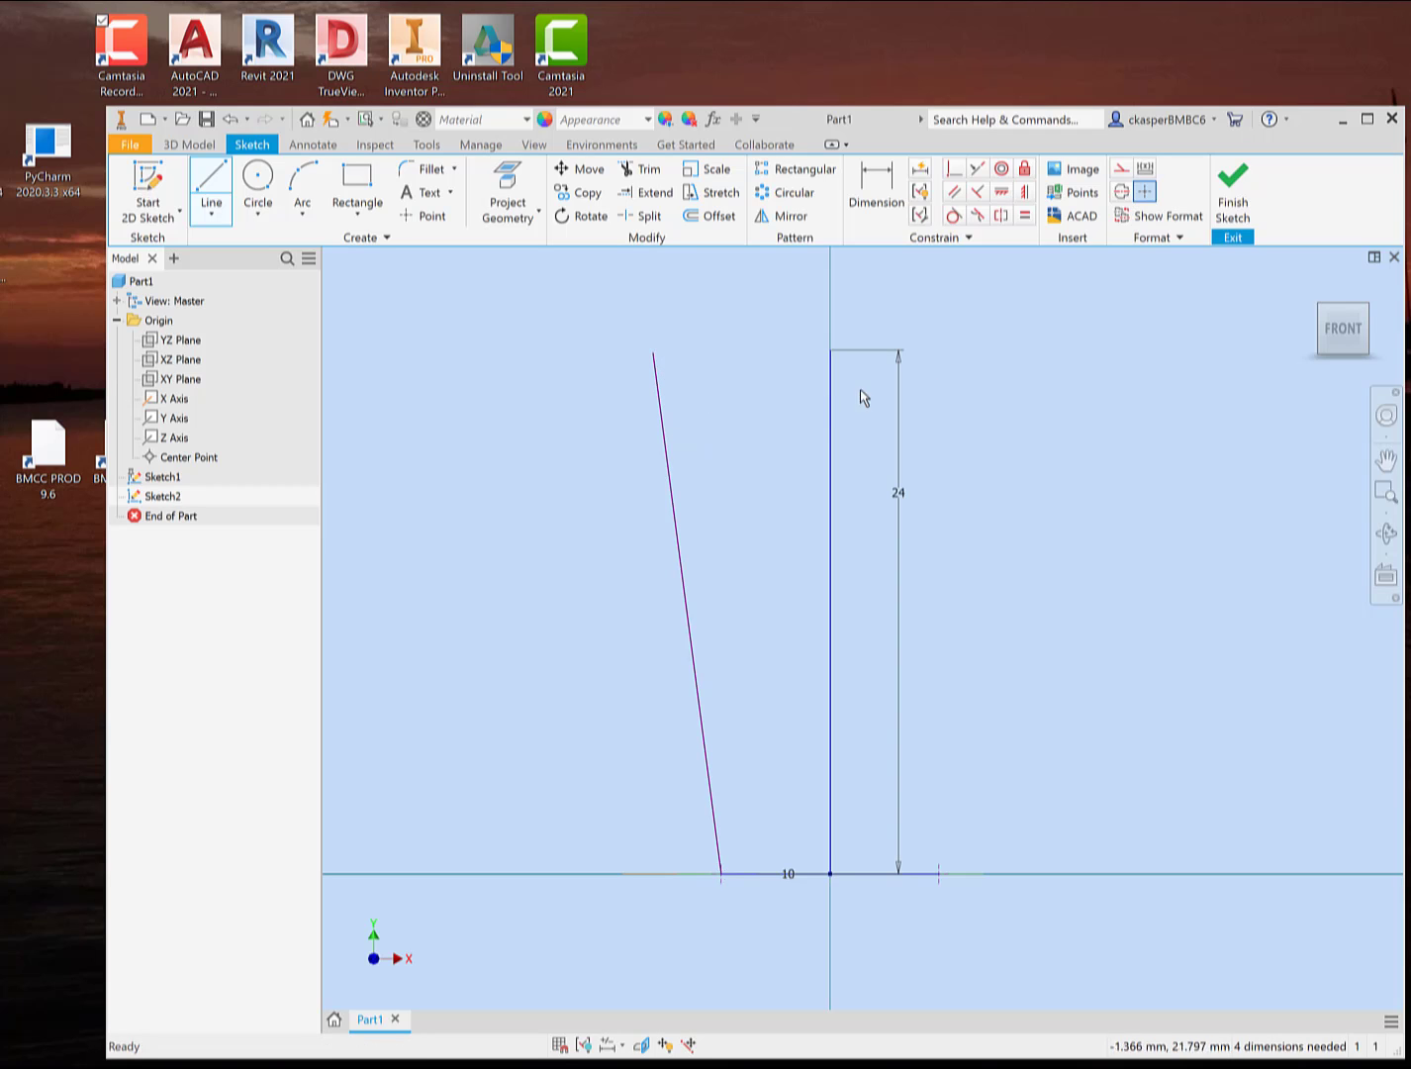
{"action": "left_click", "coordinate": [1231, 204]}
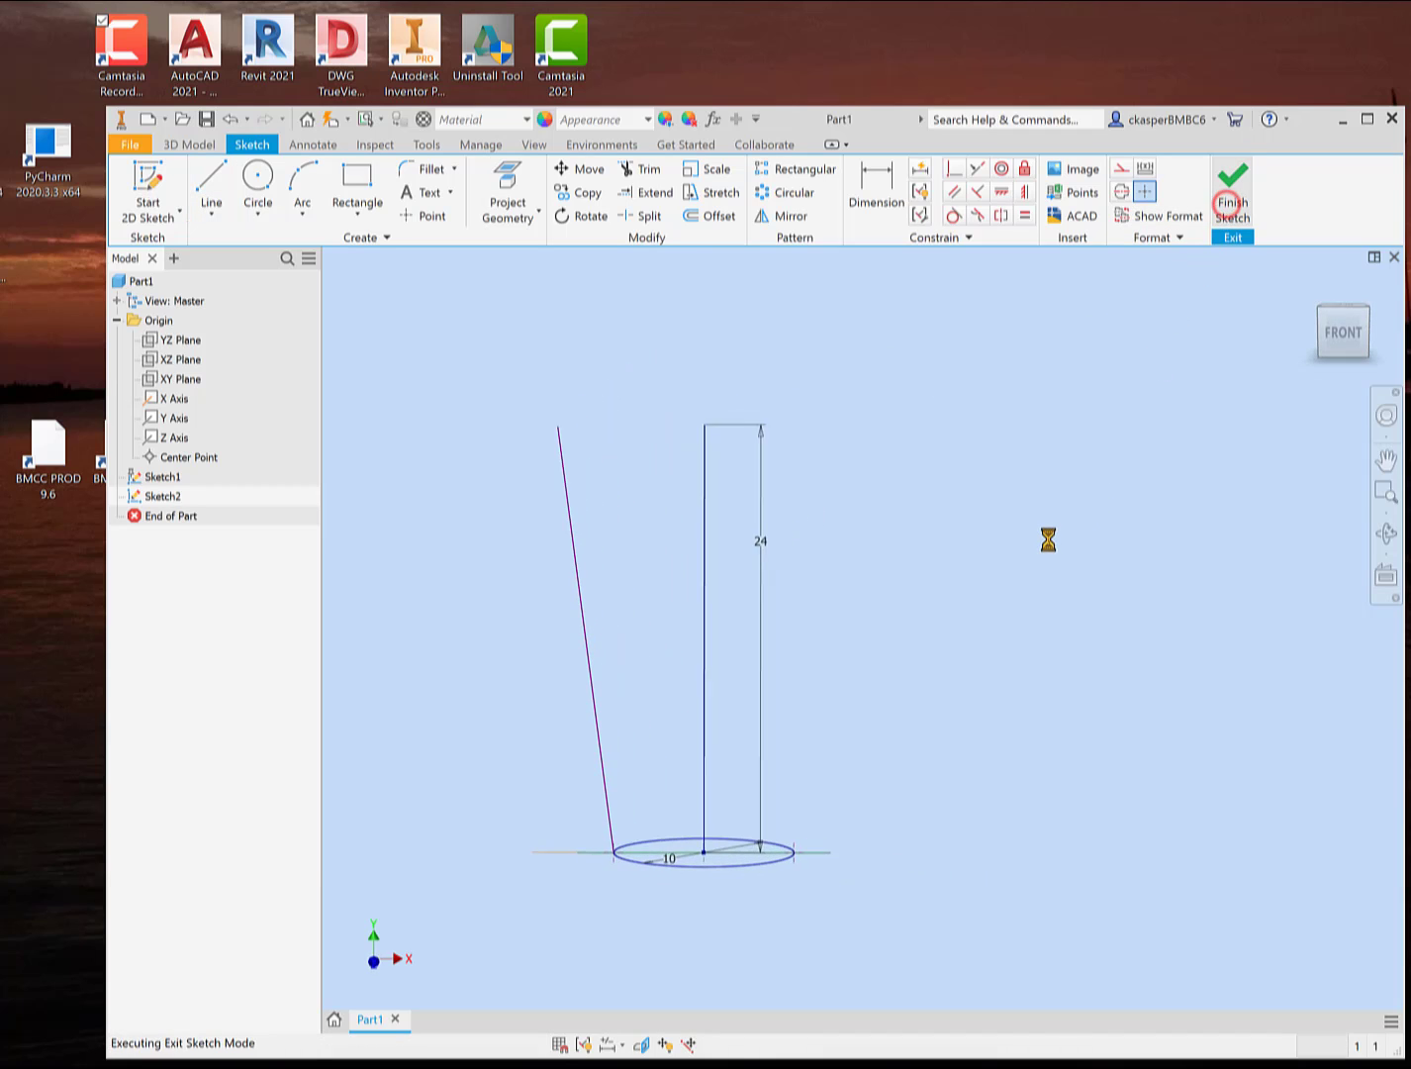
- Set up a Sweep of the 10 mm circle along the vertical line, using the slanted line as the guide rail
{"action": "left_click_drag", "start_coordinate": [913, 672], "coordinate": [922, 684]}
{"action": "key", "text": "Escape"}
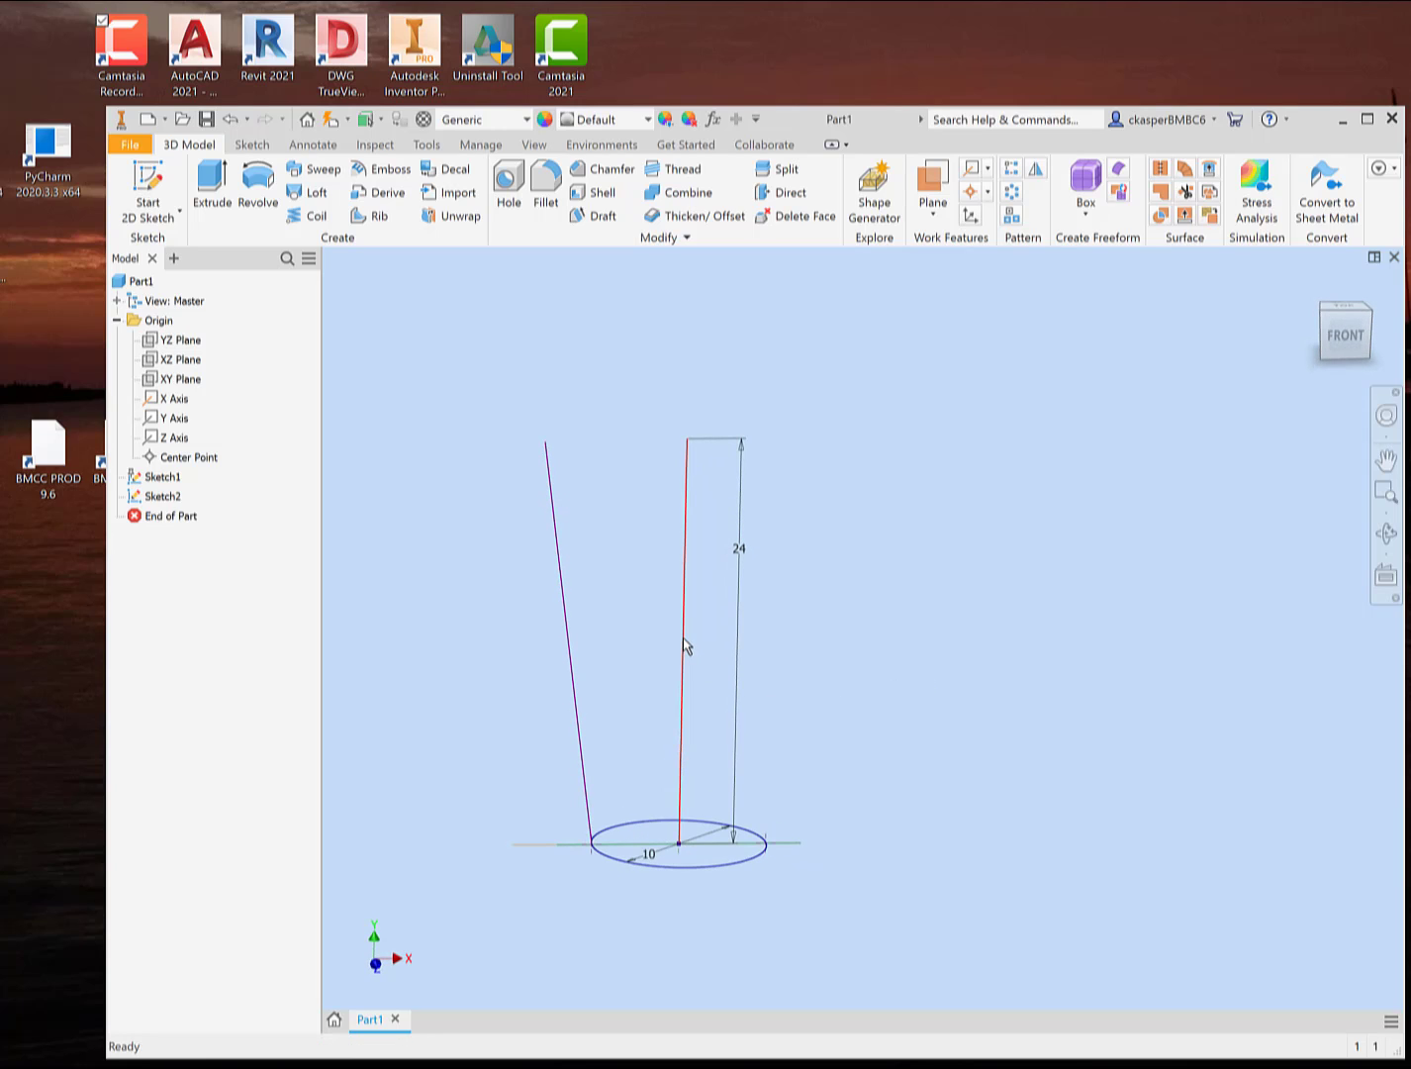
{"action": "left_click", "coordinate": [313, 169]}
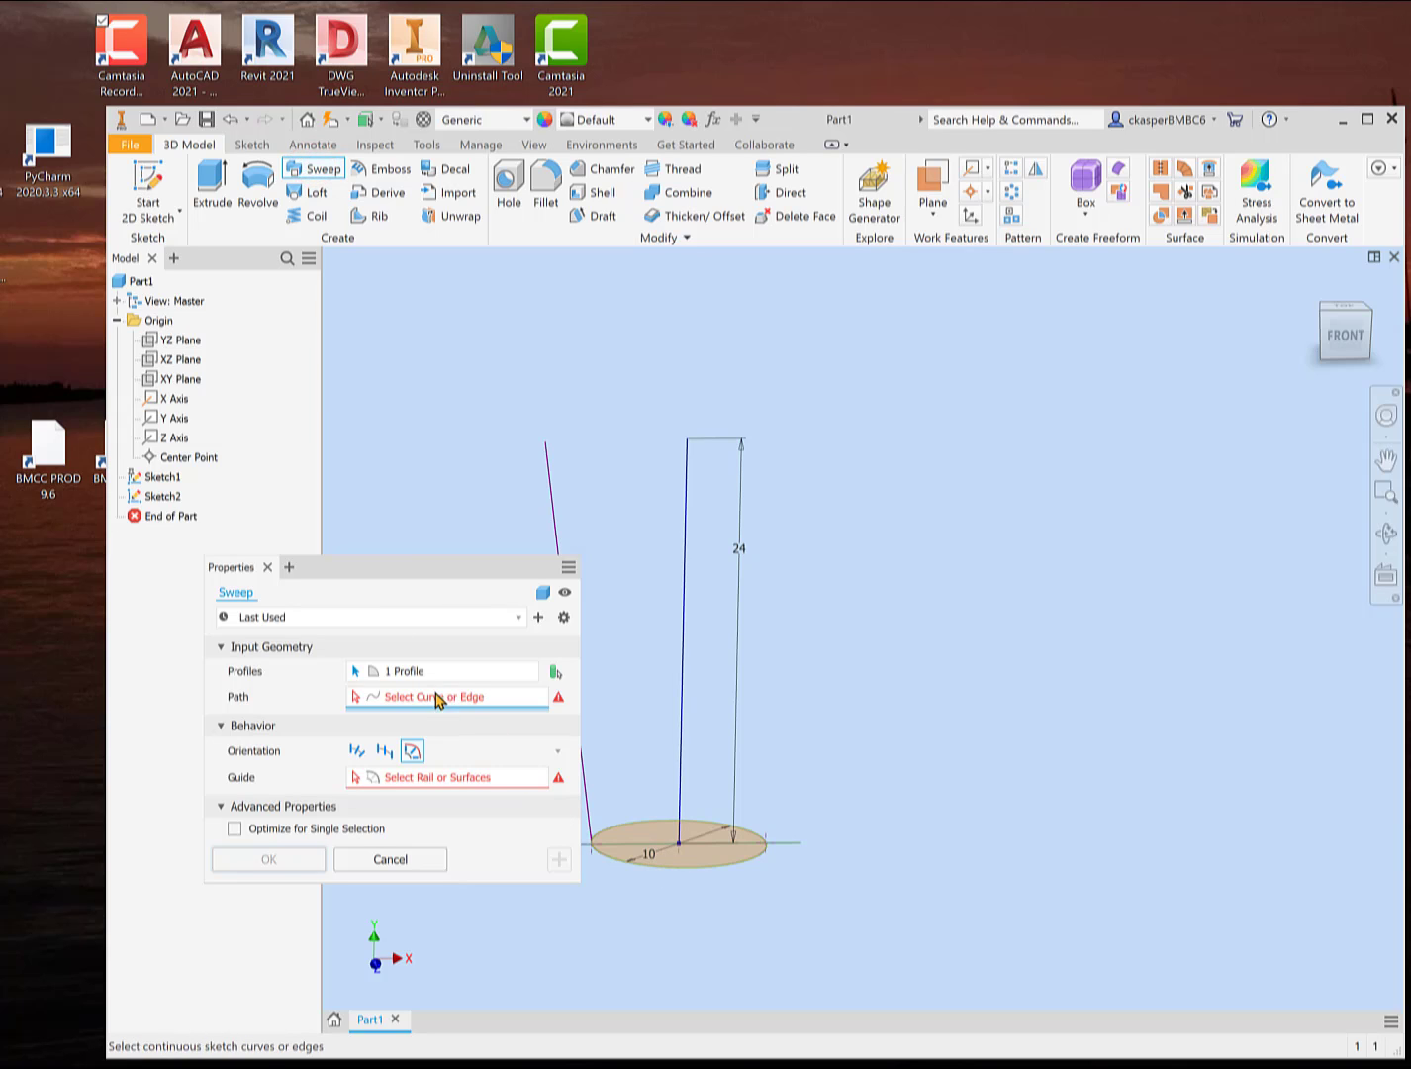
{"action": "left_click", "coordinate": [681, 610]}
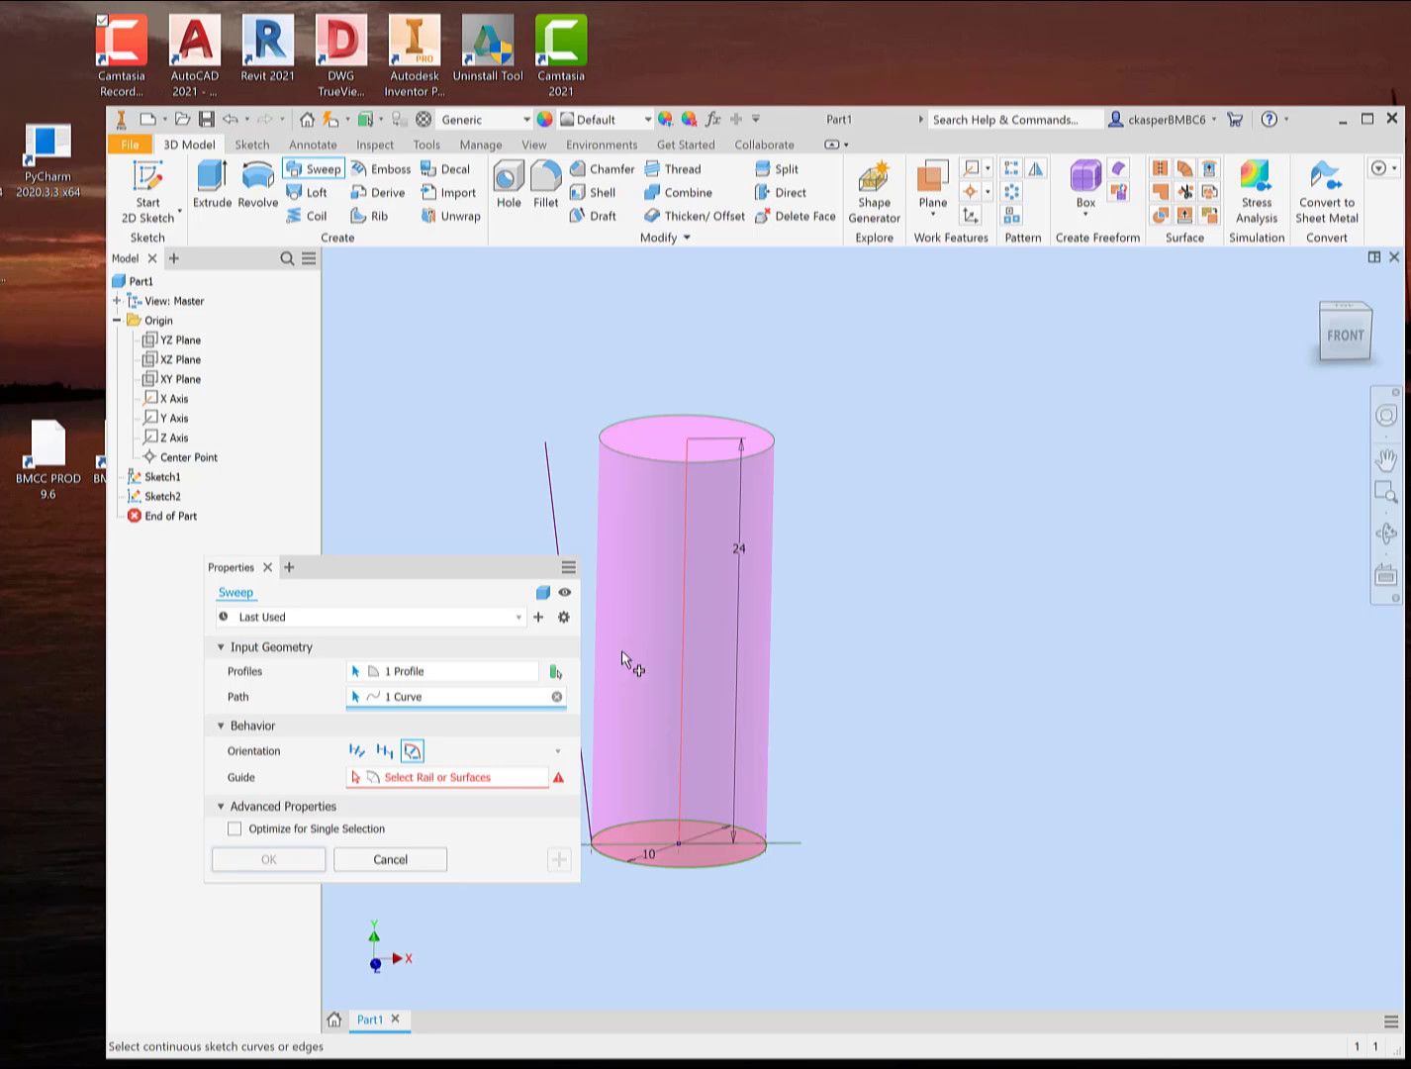
{"action": "left_click", "coordinate": [427, 781]}
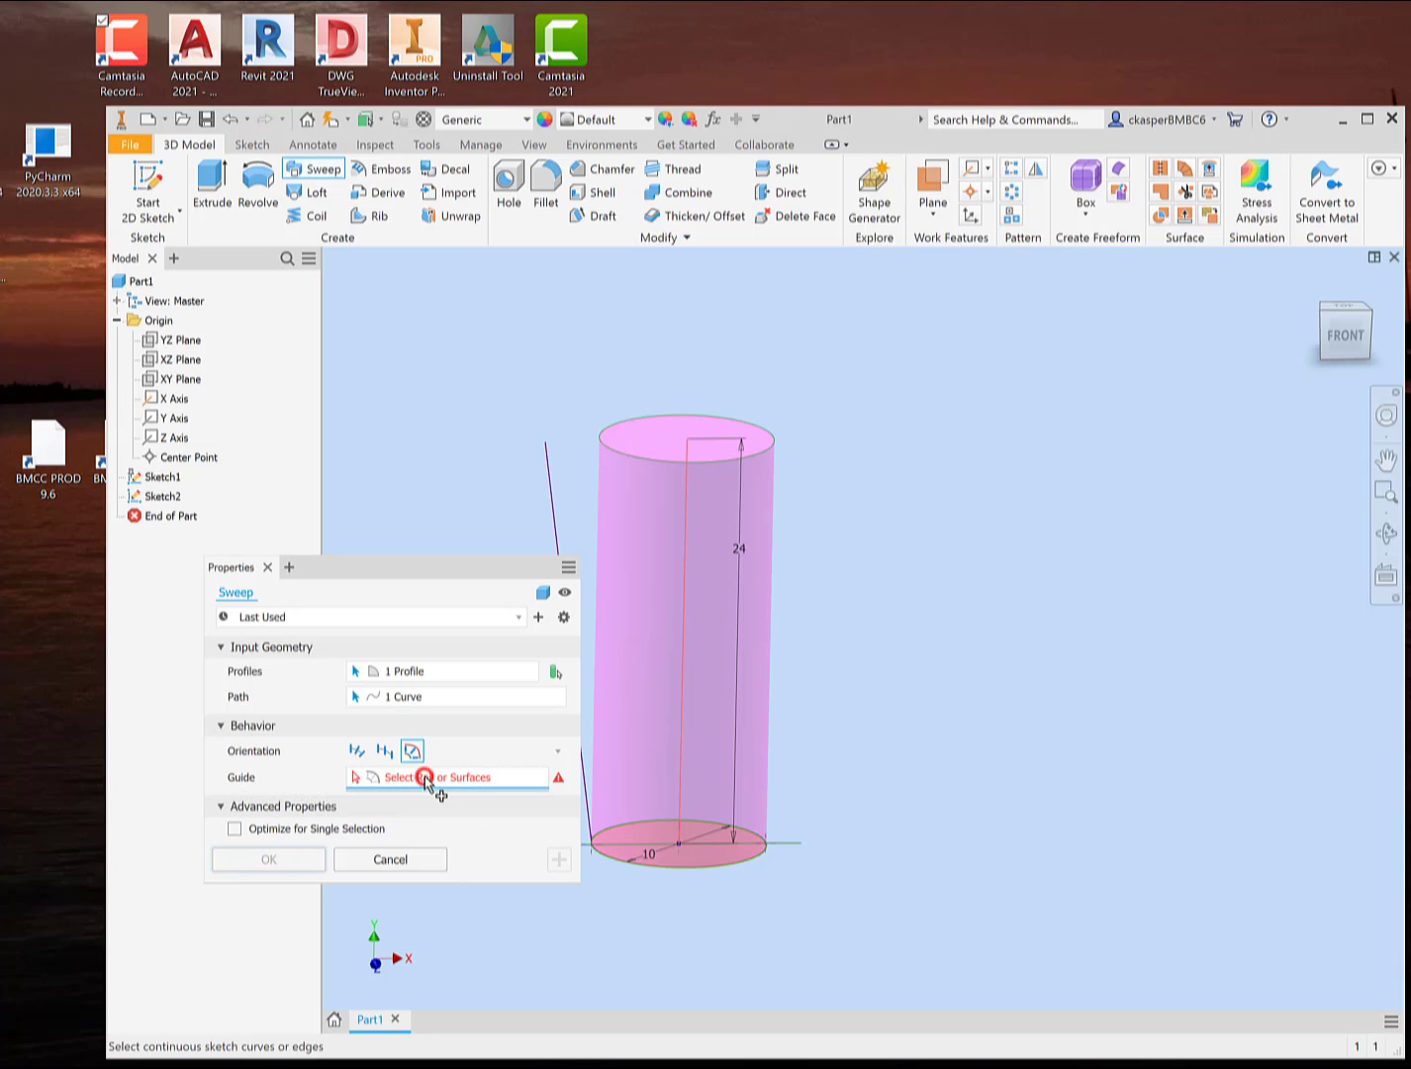
{"action": "left_click", "coordinate": [554, 520]}
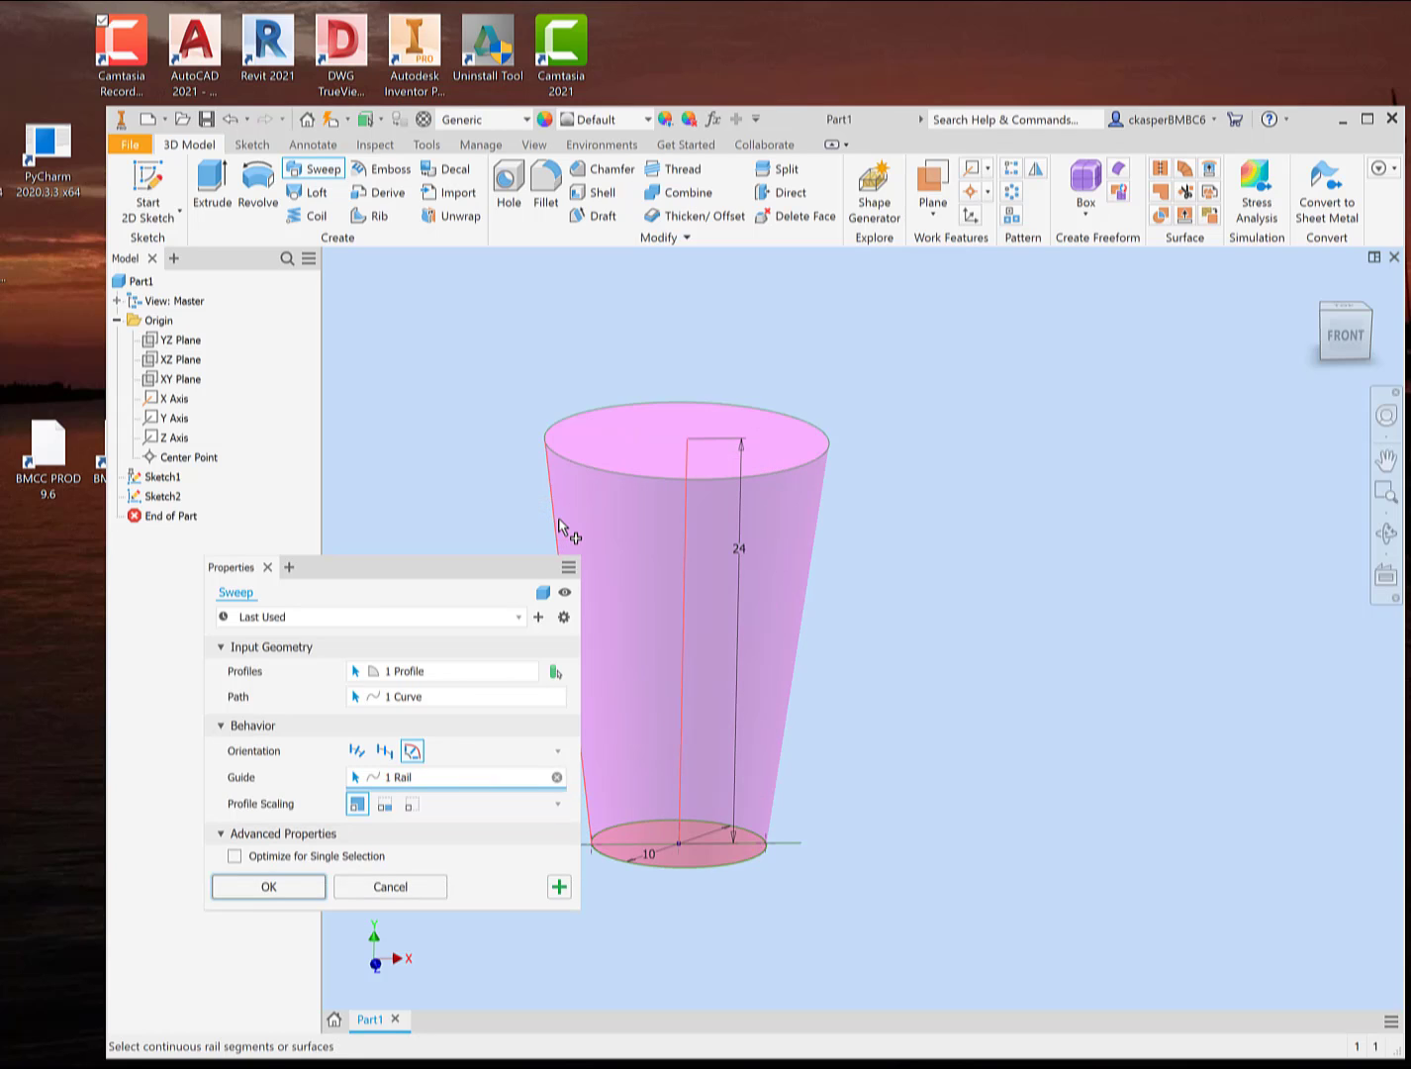
{"action": "middle_click_drag", "start_coordinate": [819, 788], "coordinate": [945, 772]}
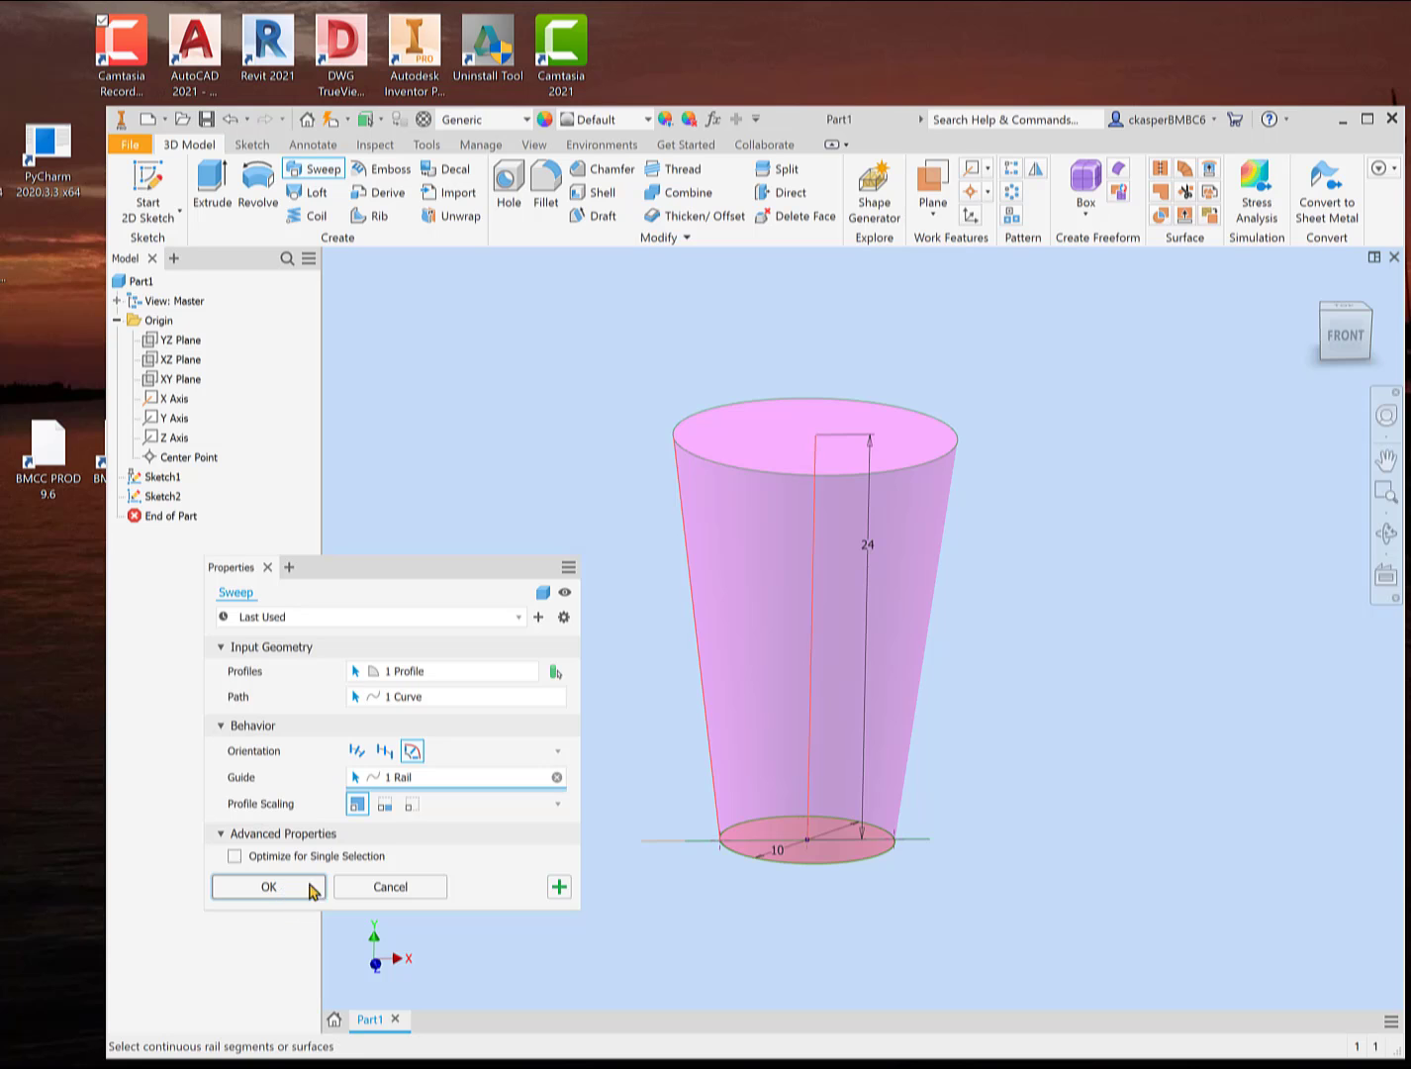
- Set the sweep's profile scaling to X Scaling and examine the preview from the front, top and bottom
{"action": "middle_click_drag", "start_coordinate": [605, 611], "coordinate": [561, 570], "text": "shift"}
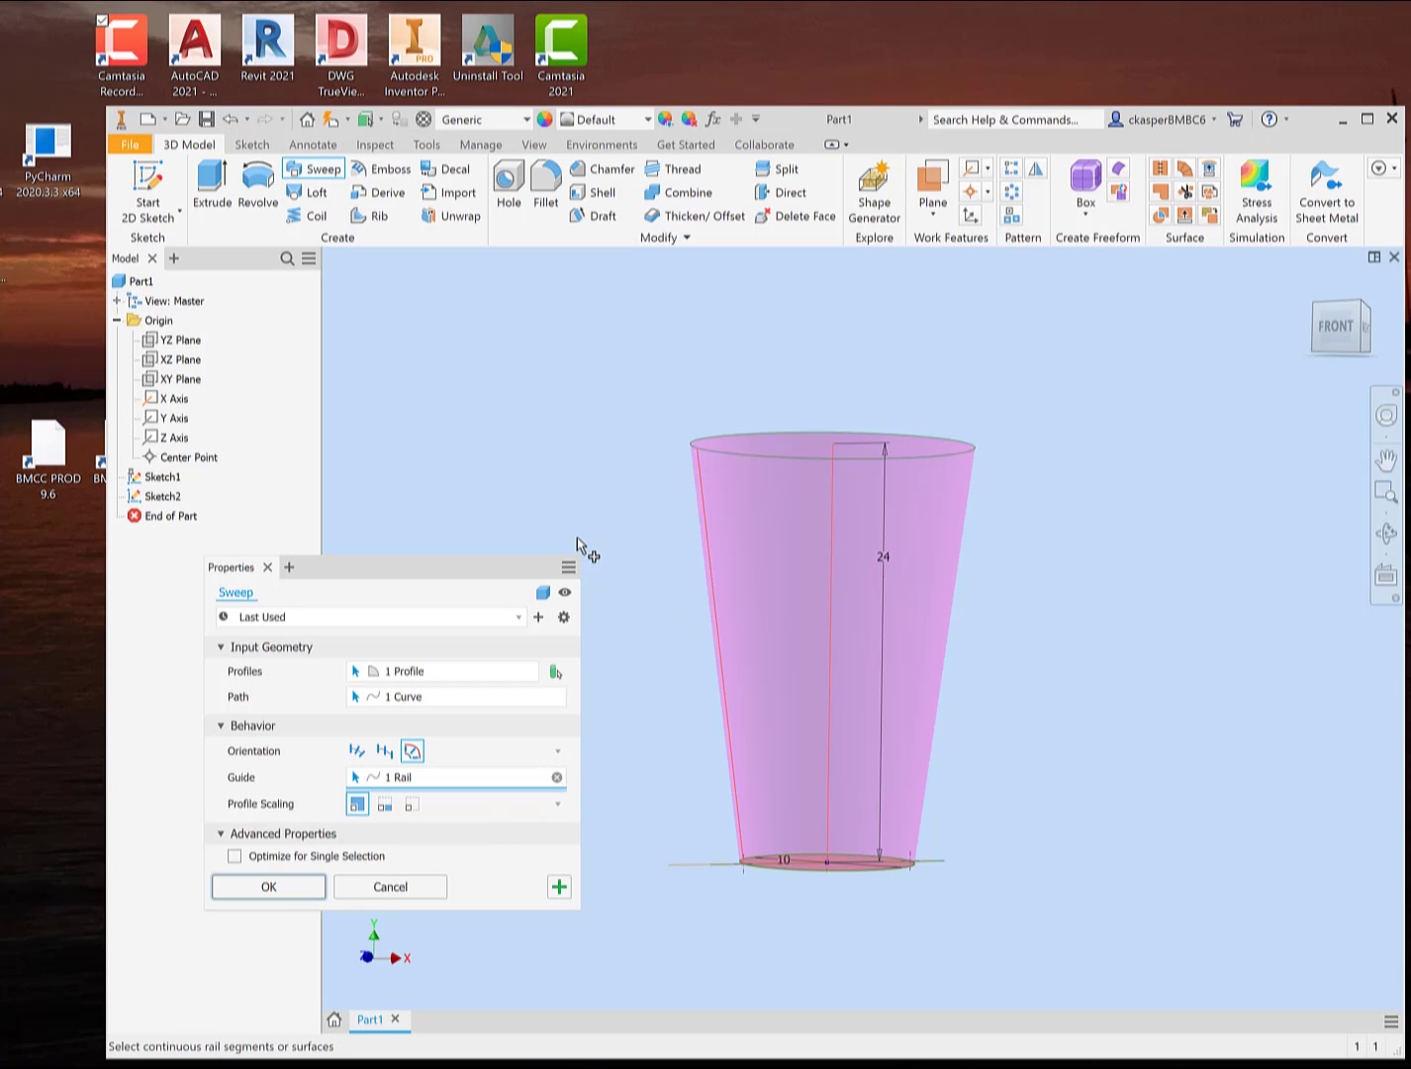
{"action": "middle_click_drag", "start_coordinate": [575, 543], "coordinate": [593, 590], "text": "shift"}
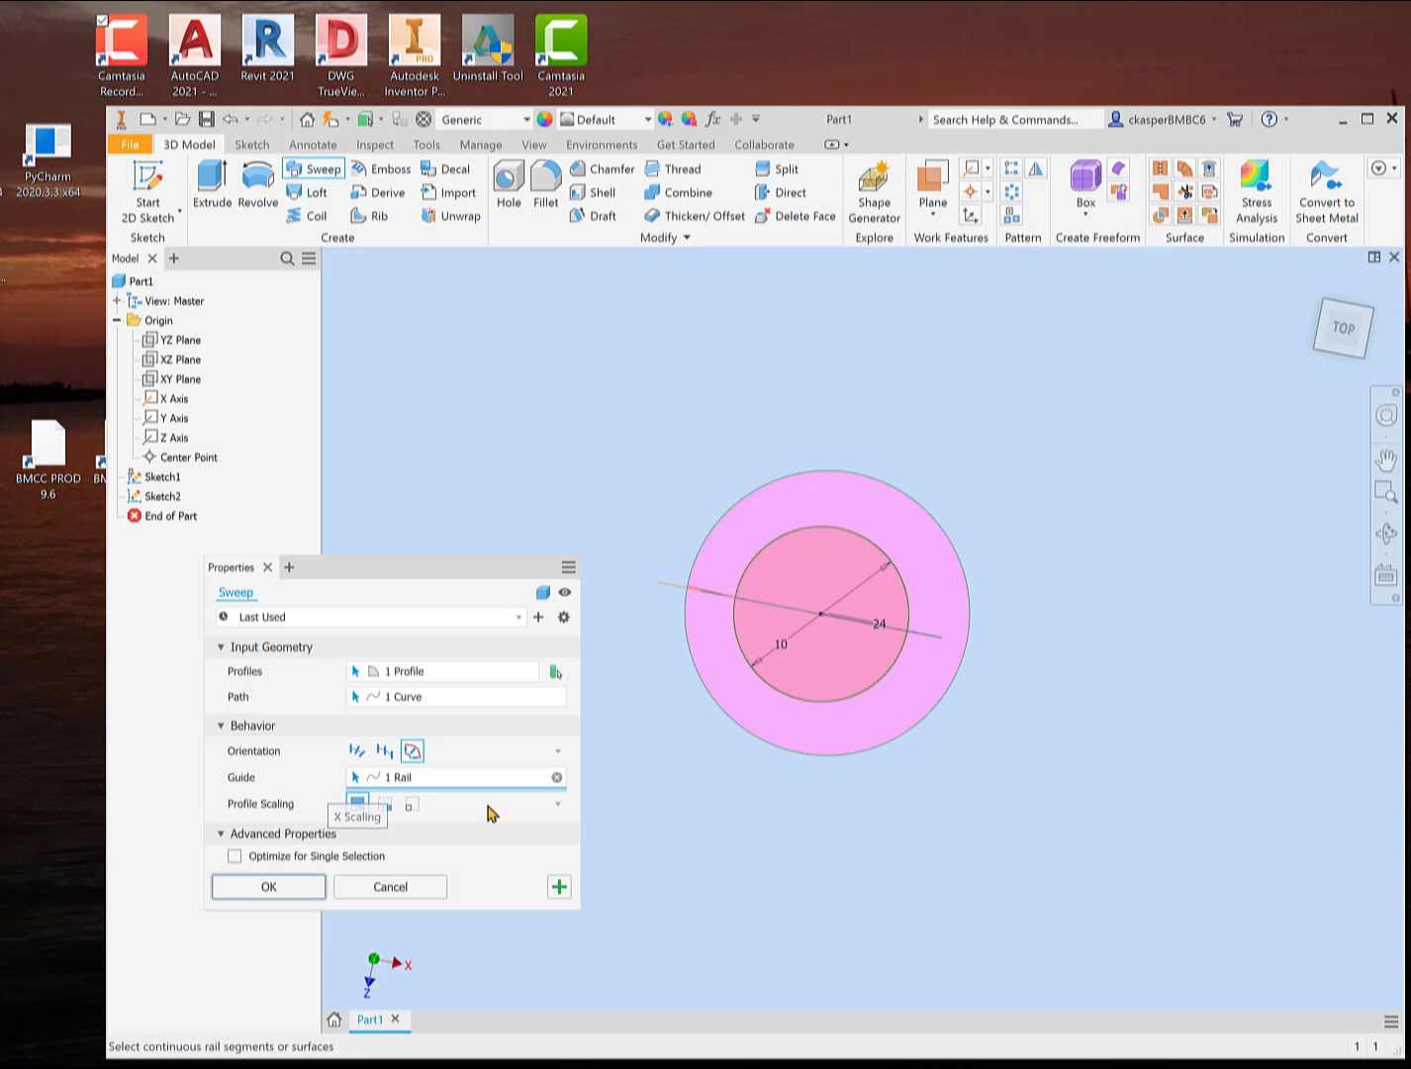
{"action": "middle_click_drag", "start_coordinate": [622, 808], "coordinate": [632, 696], "text": "shift"}
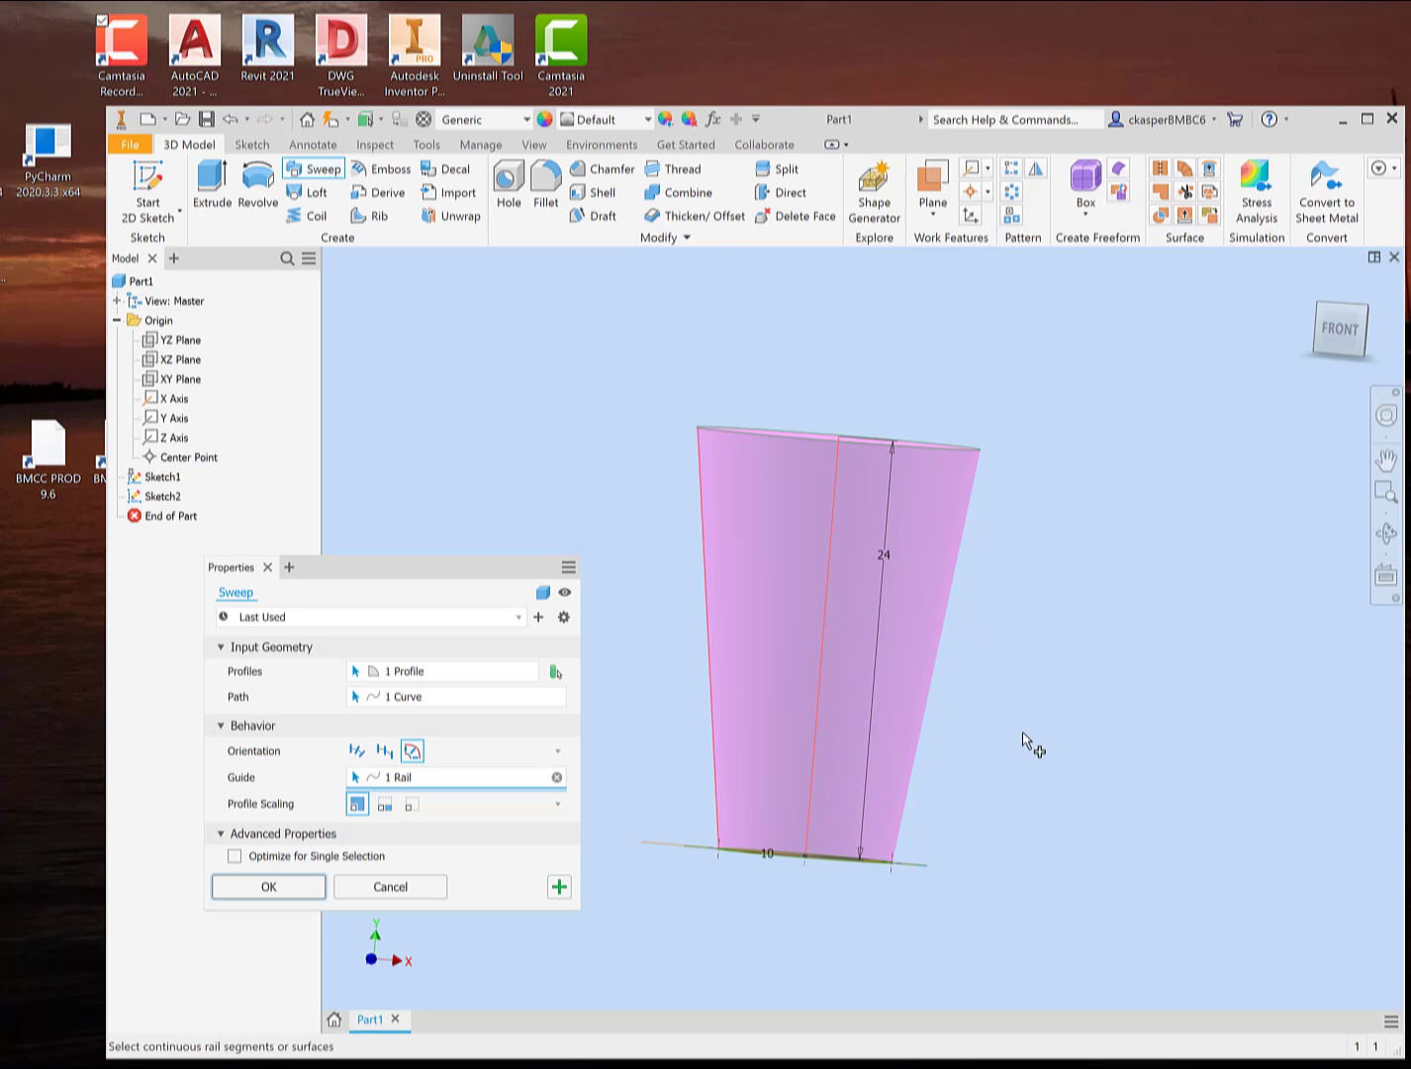
{"action": "middle_click_drag", "start_coordinate": [1030, 744], "coordinate": [1008, 672], "text": "shift"}
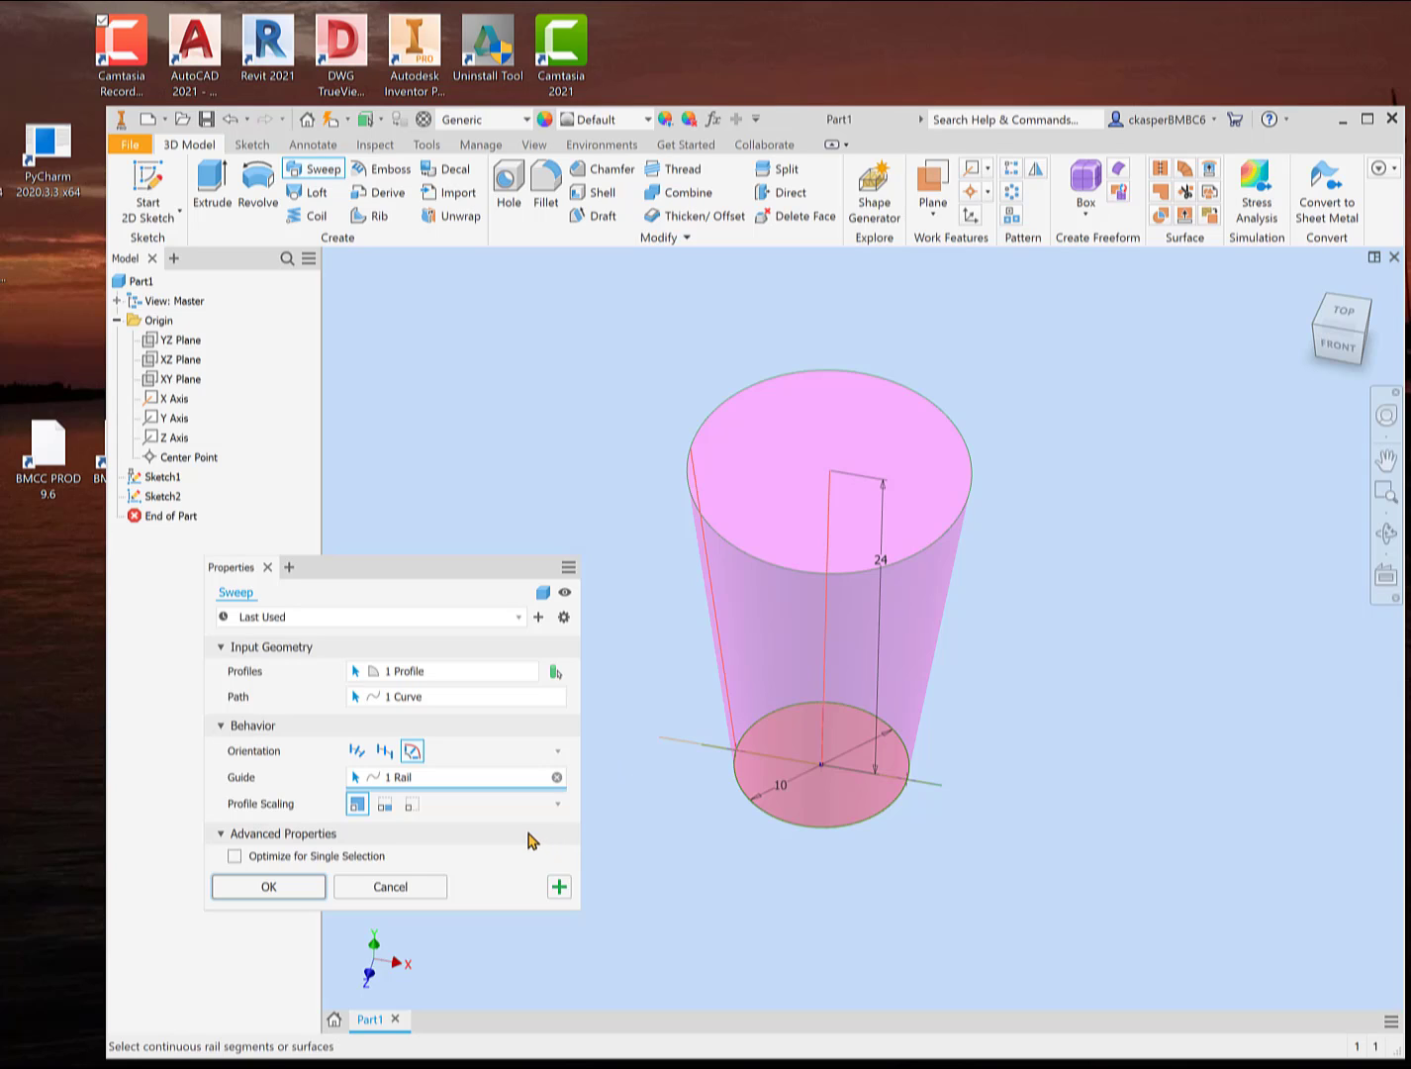
{"action": "left_click", "coordinate": [385, 804]}
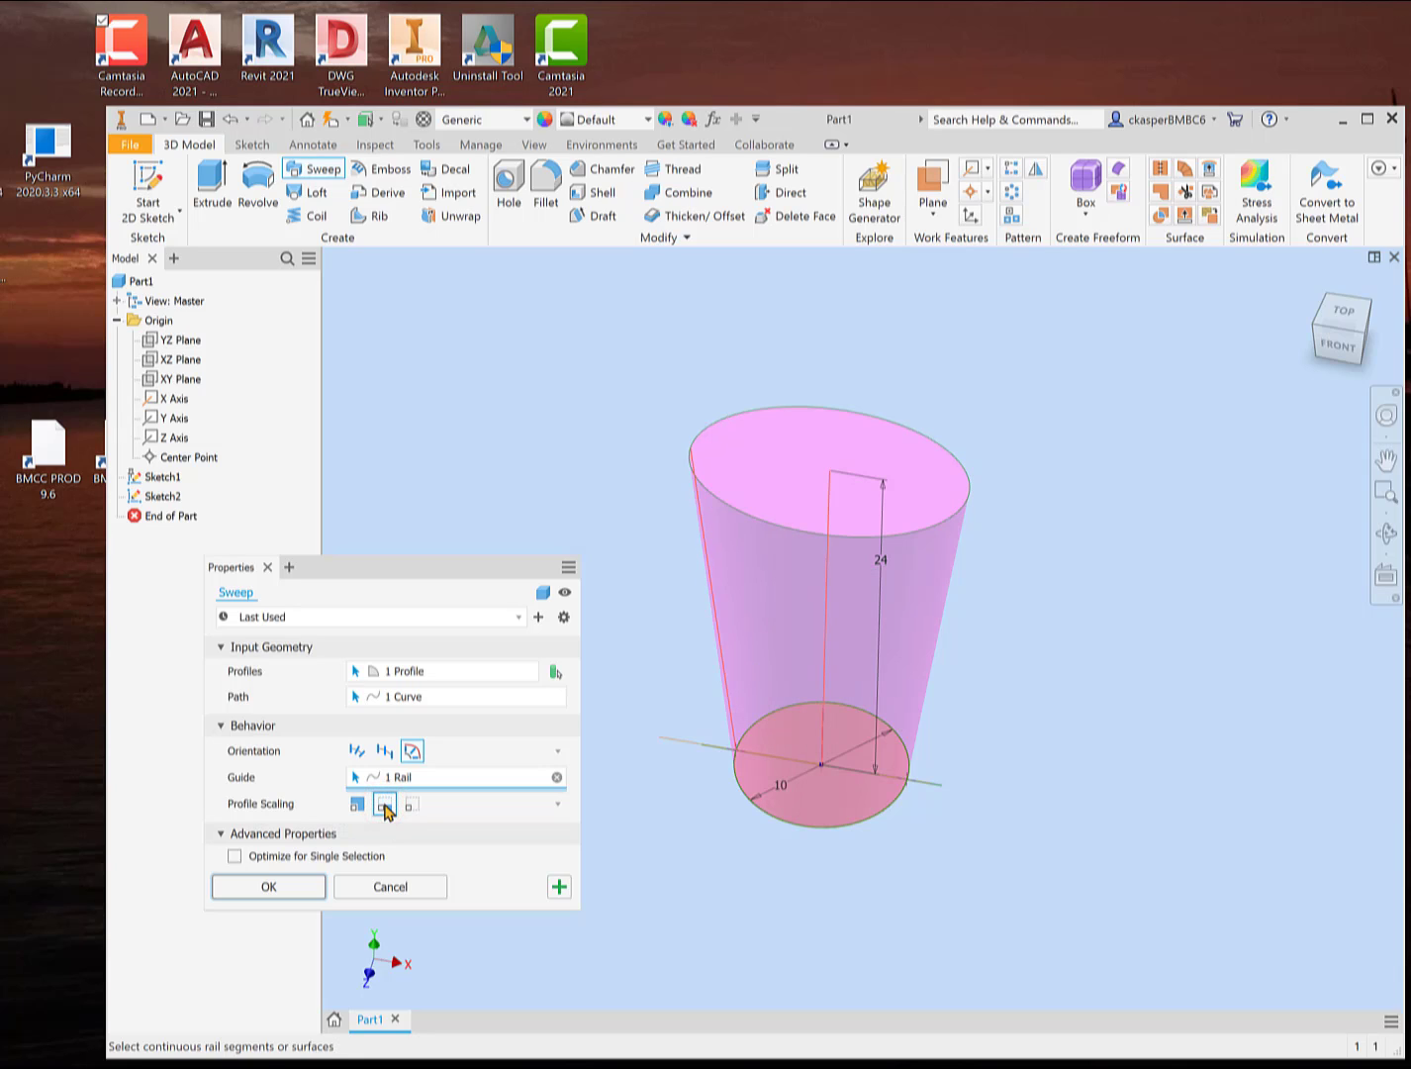
{"action": "middle_click_drag", "start_coordinate": [1067, 371], "coordinate": [1064, 434], "text": "shift"}
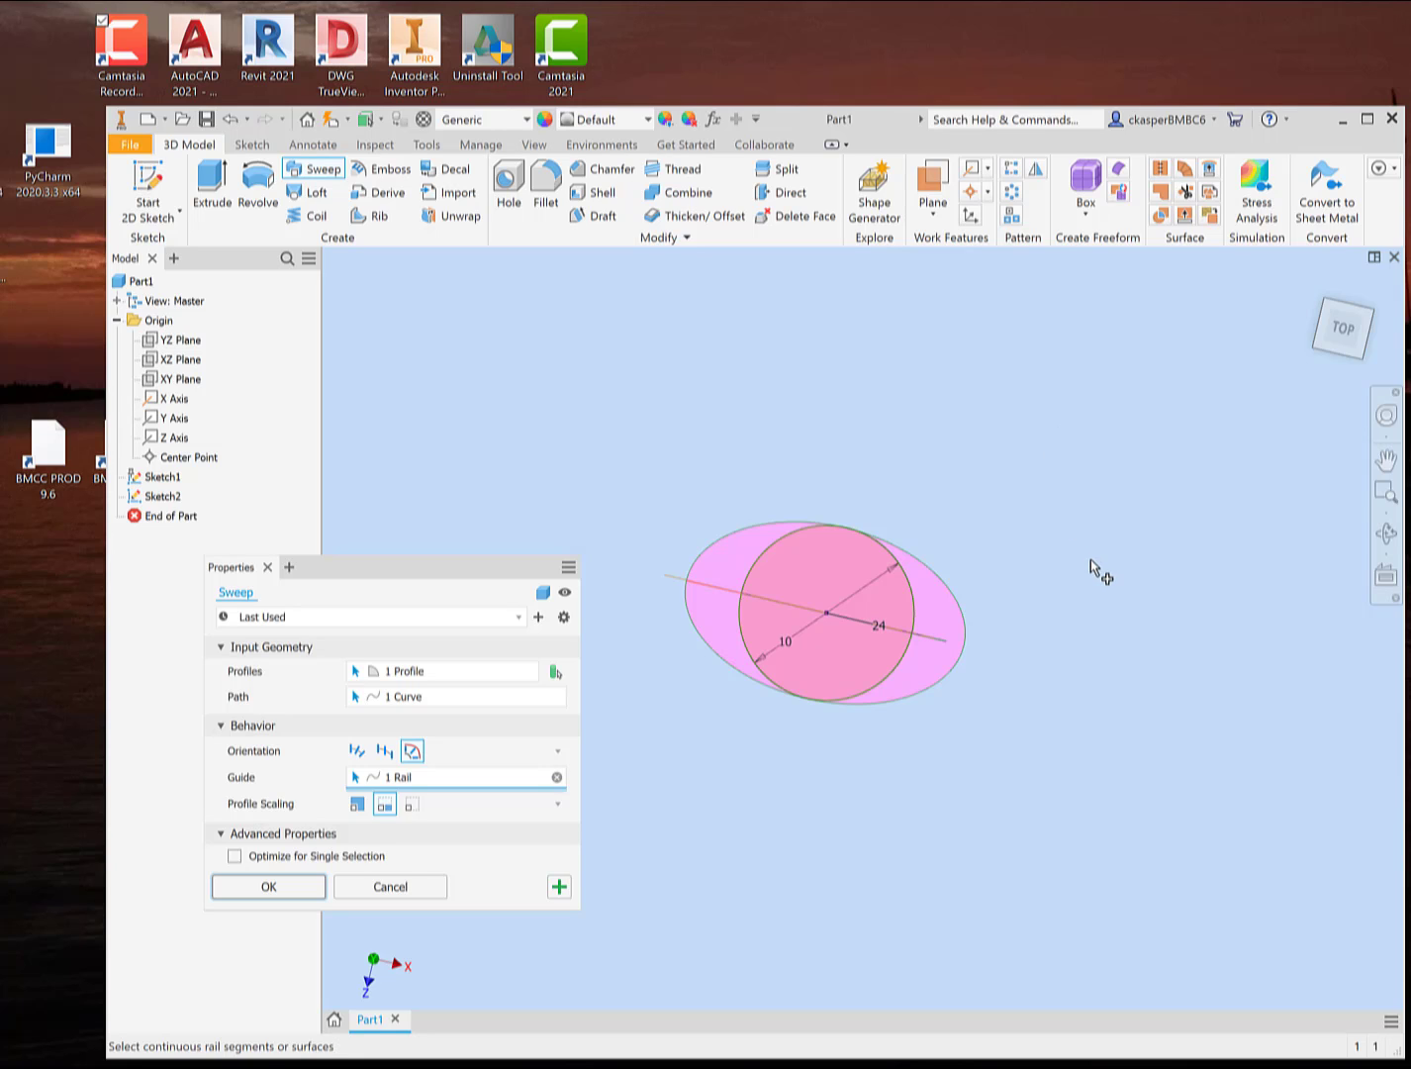
{"action": "middle_click_drag", "start_coordinate": [986, 523], "coordinate": [986, 413], "text": "shift"}
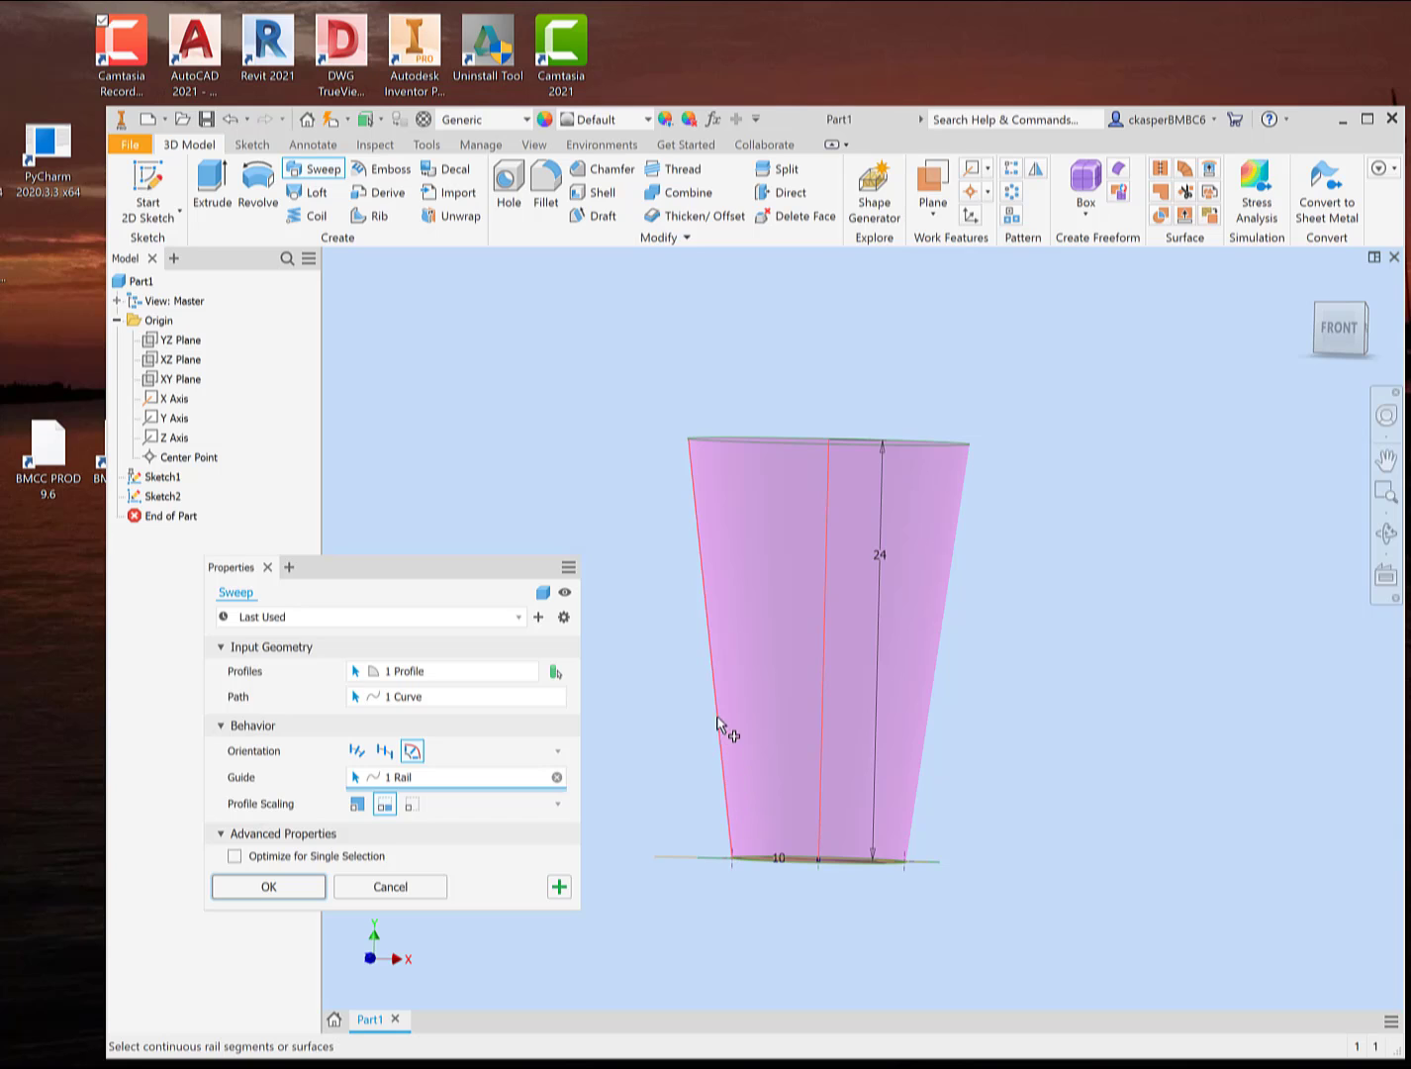
{"action": "middle_click_drag", "start_coordinate": [1031, 498], "coordinate": [994, 552], "text": "shift"}
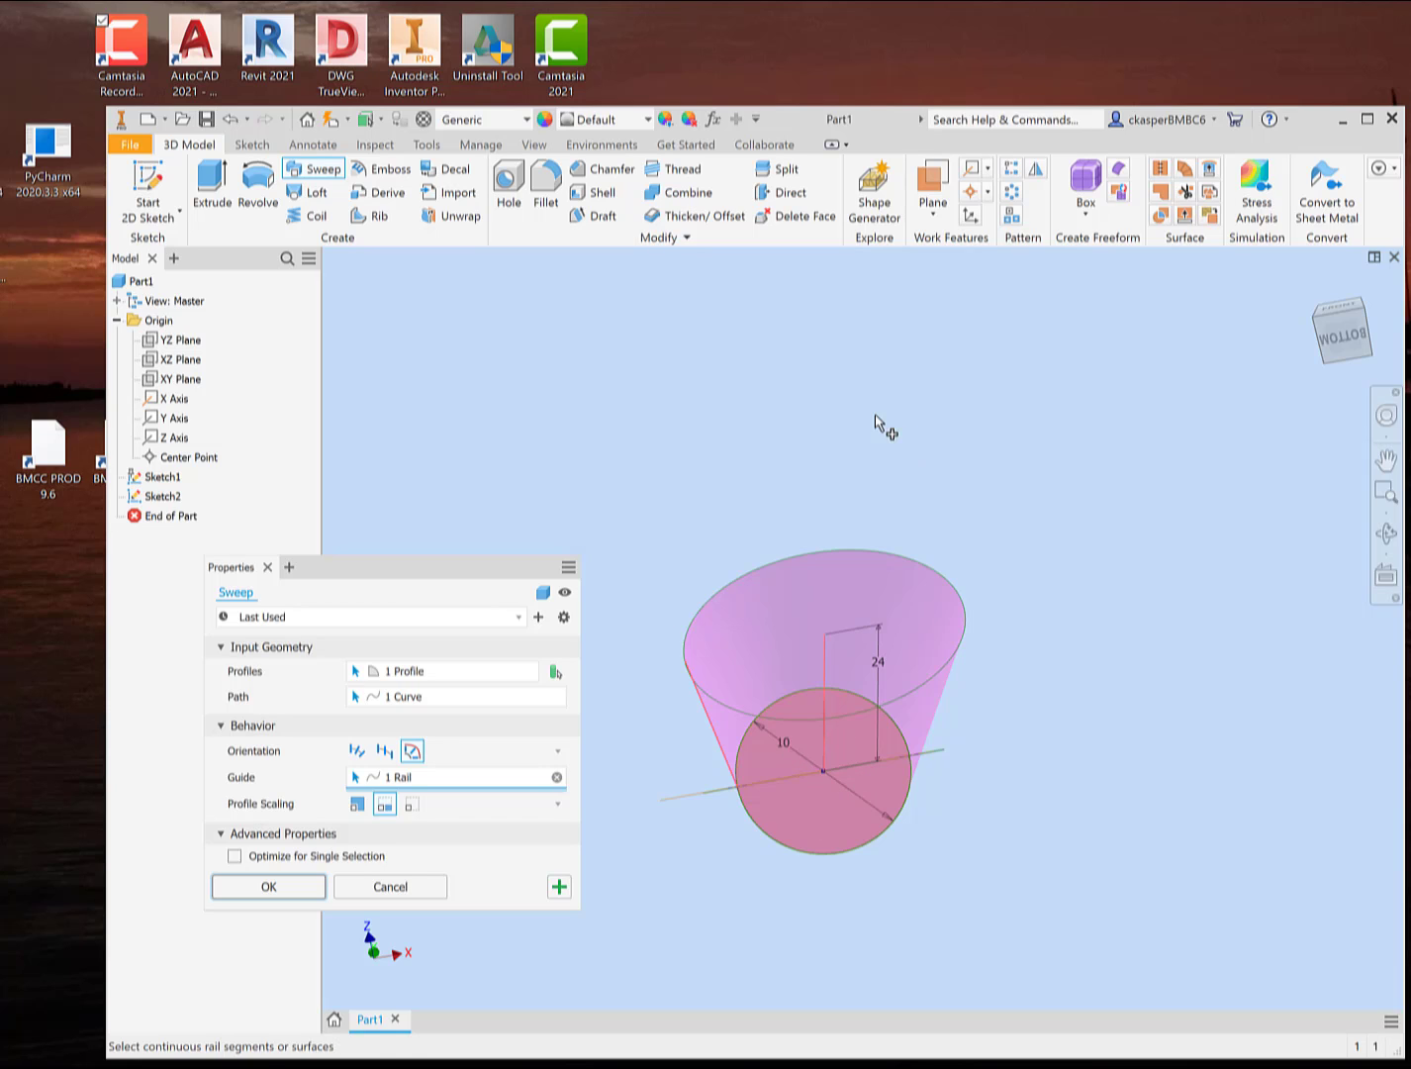
{"action": "middle_click_drag", "start_coordinate": [885, 425], "coordinate": [891, 559], "text": "shift"}
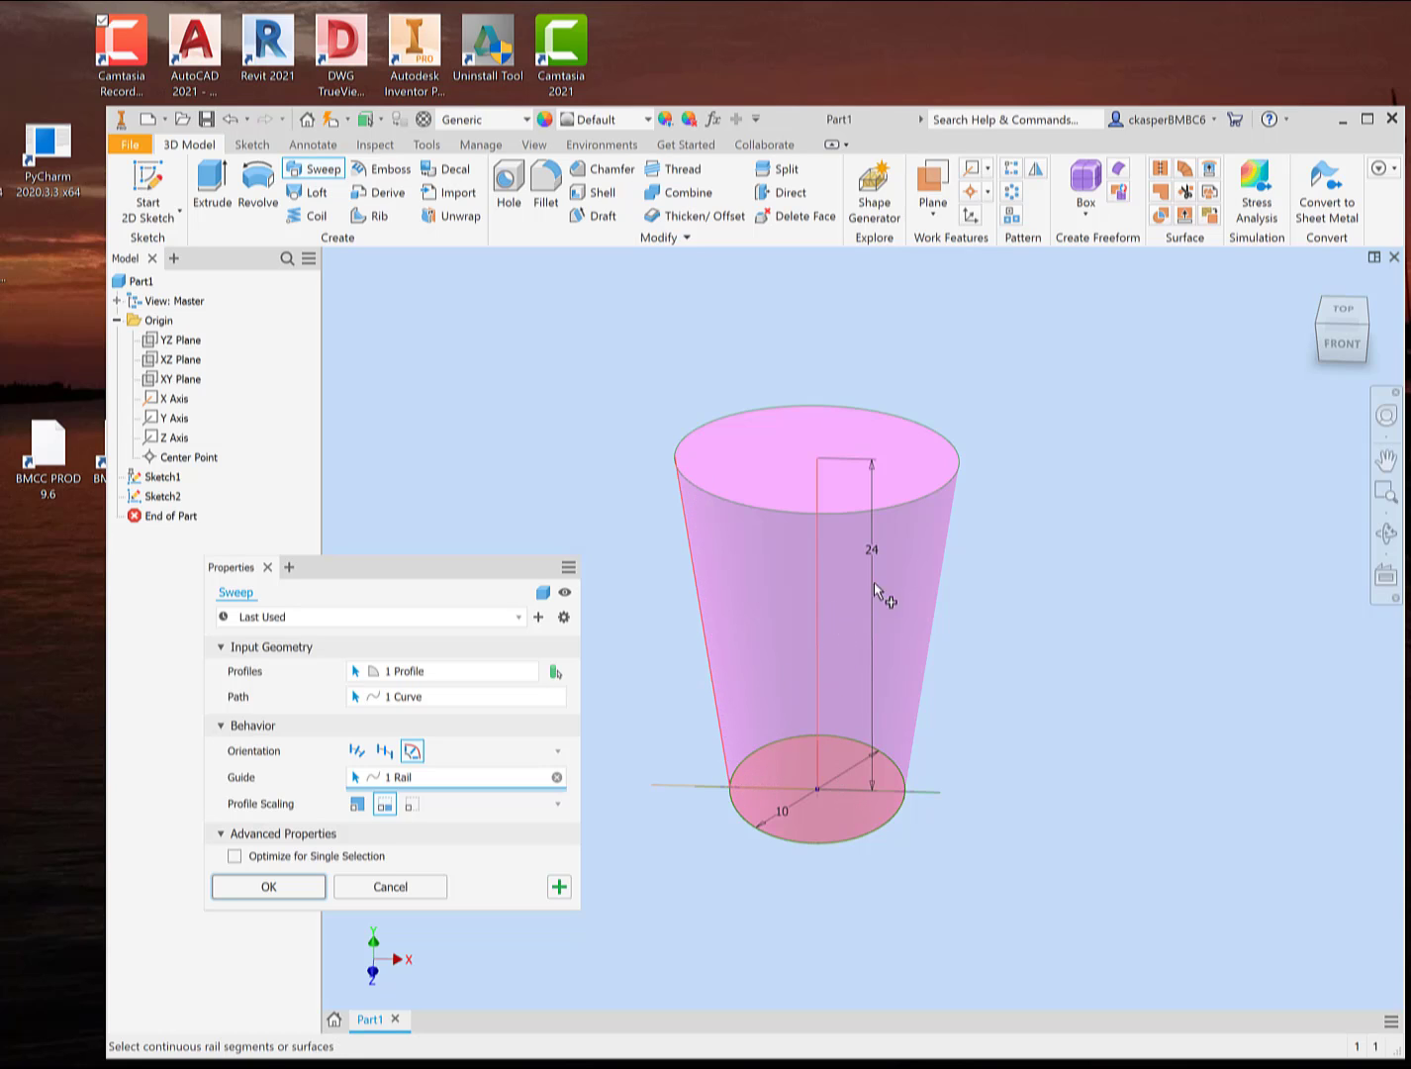
{"action": "middle_click_drag", "start_coordinate": [875, 581], "coordinate": [901, 636], "text": "shift"}
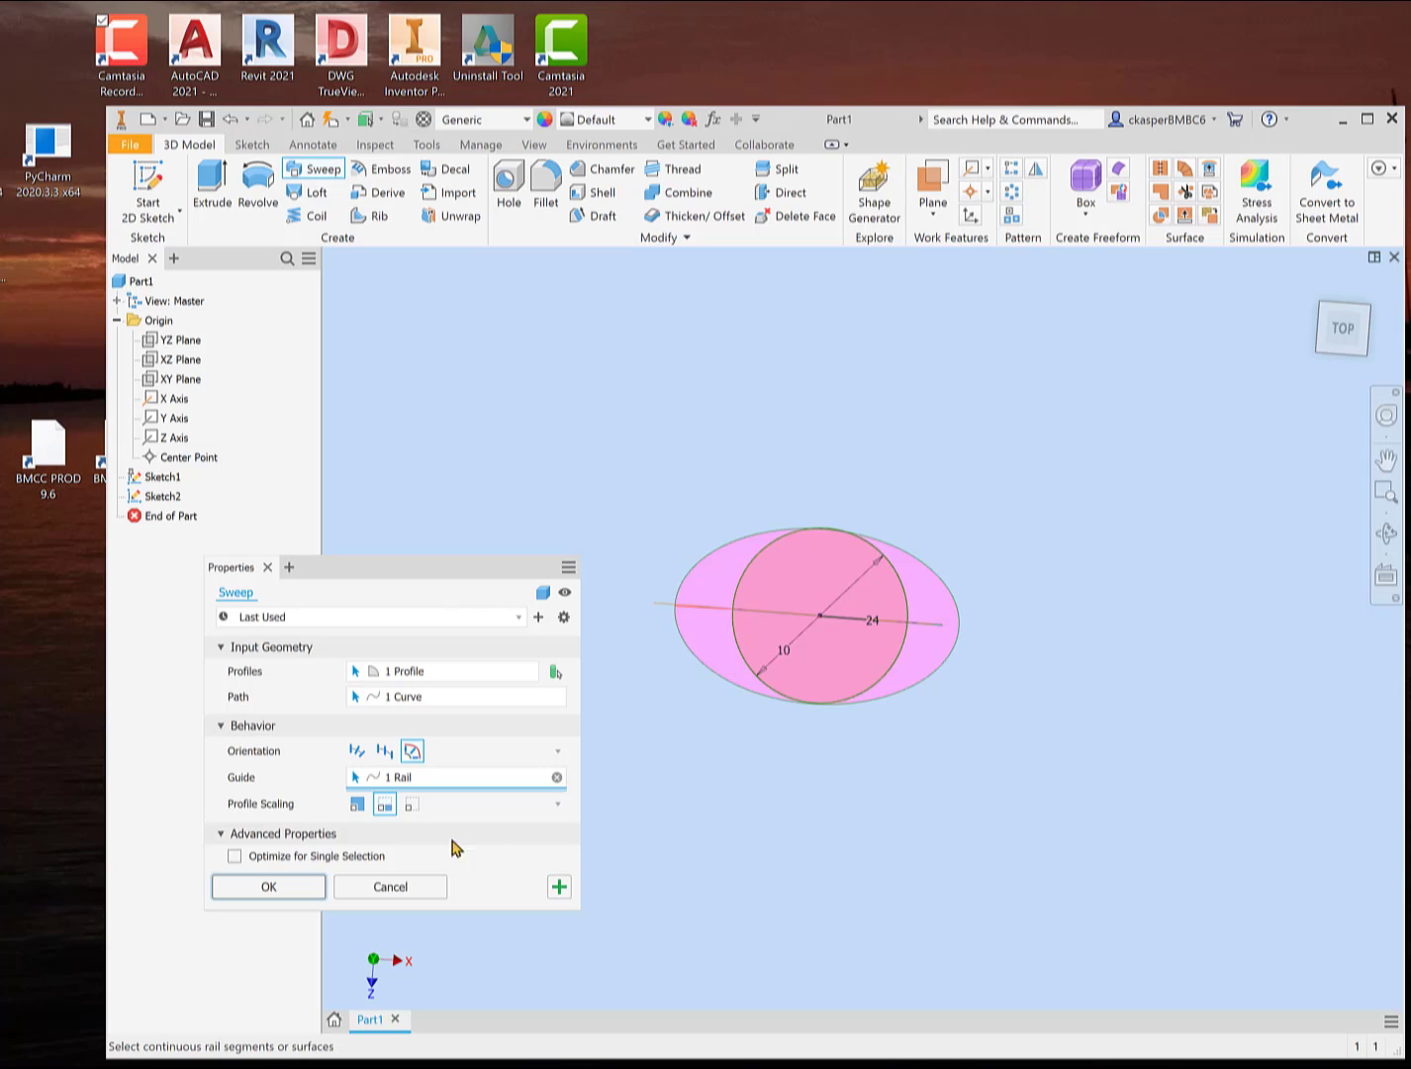
- Compare the sweep's X & Y Scaling and X Scaling previews from the top and front, keeping X Scaling selected
{"action": "left_click", "coordinate": [357, 804]}
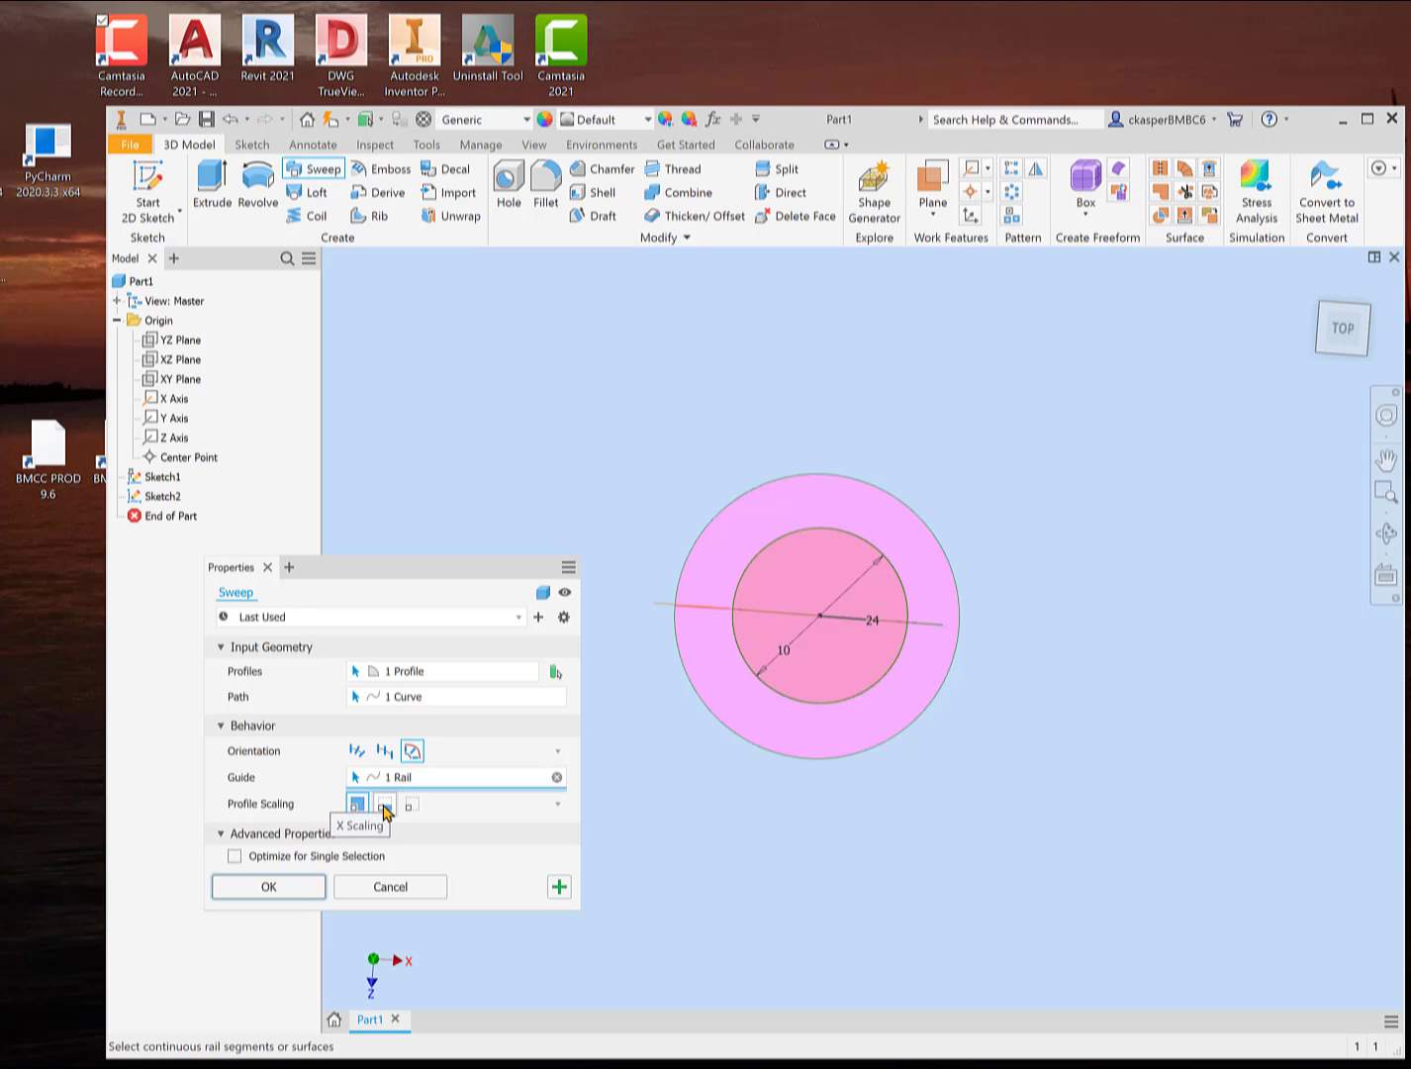
{"action": "left_click", "coordinate": [384, 807]}
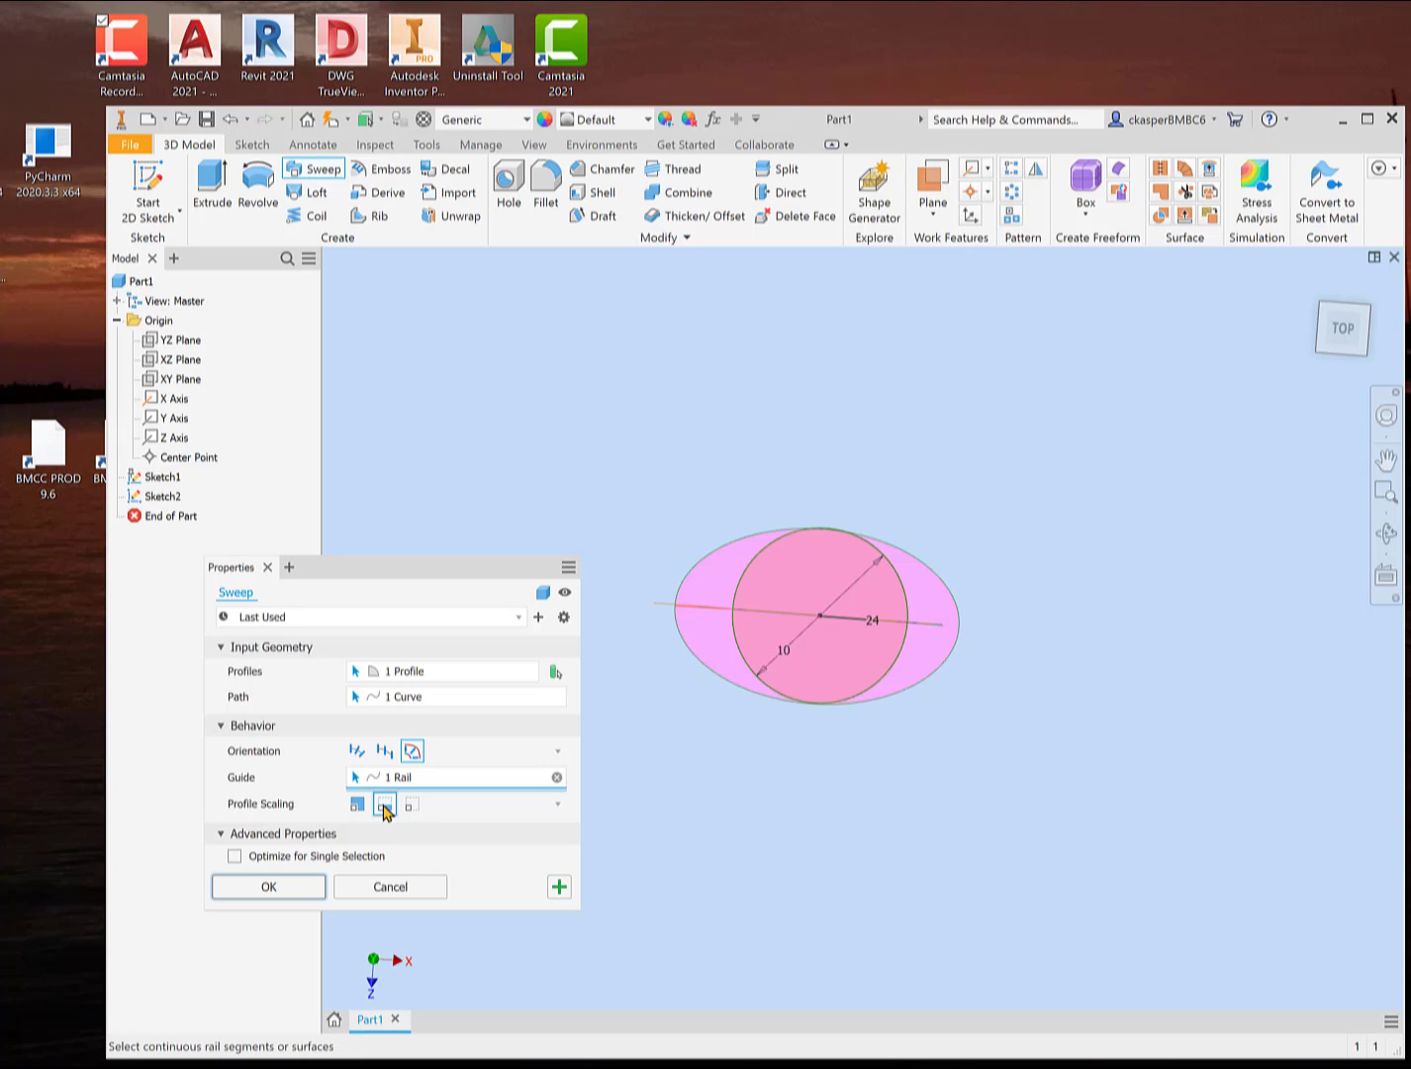
{"action": "middle_click_drag", "start_coordinate": [757, 834], "coordinate": [785, 787], "text": "shift"}
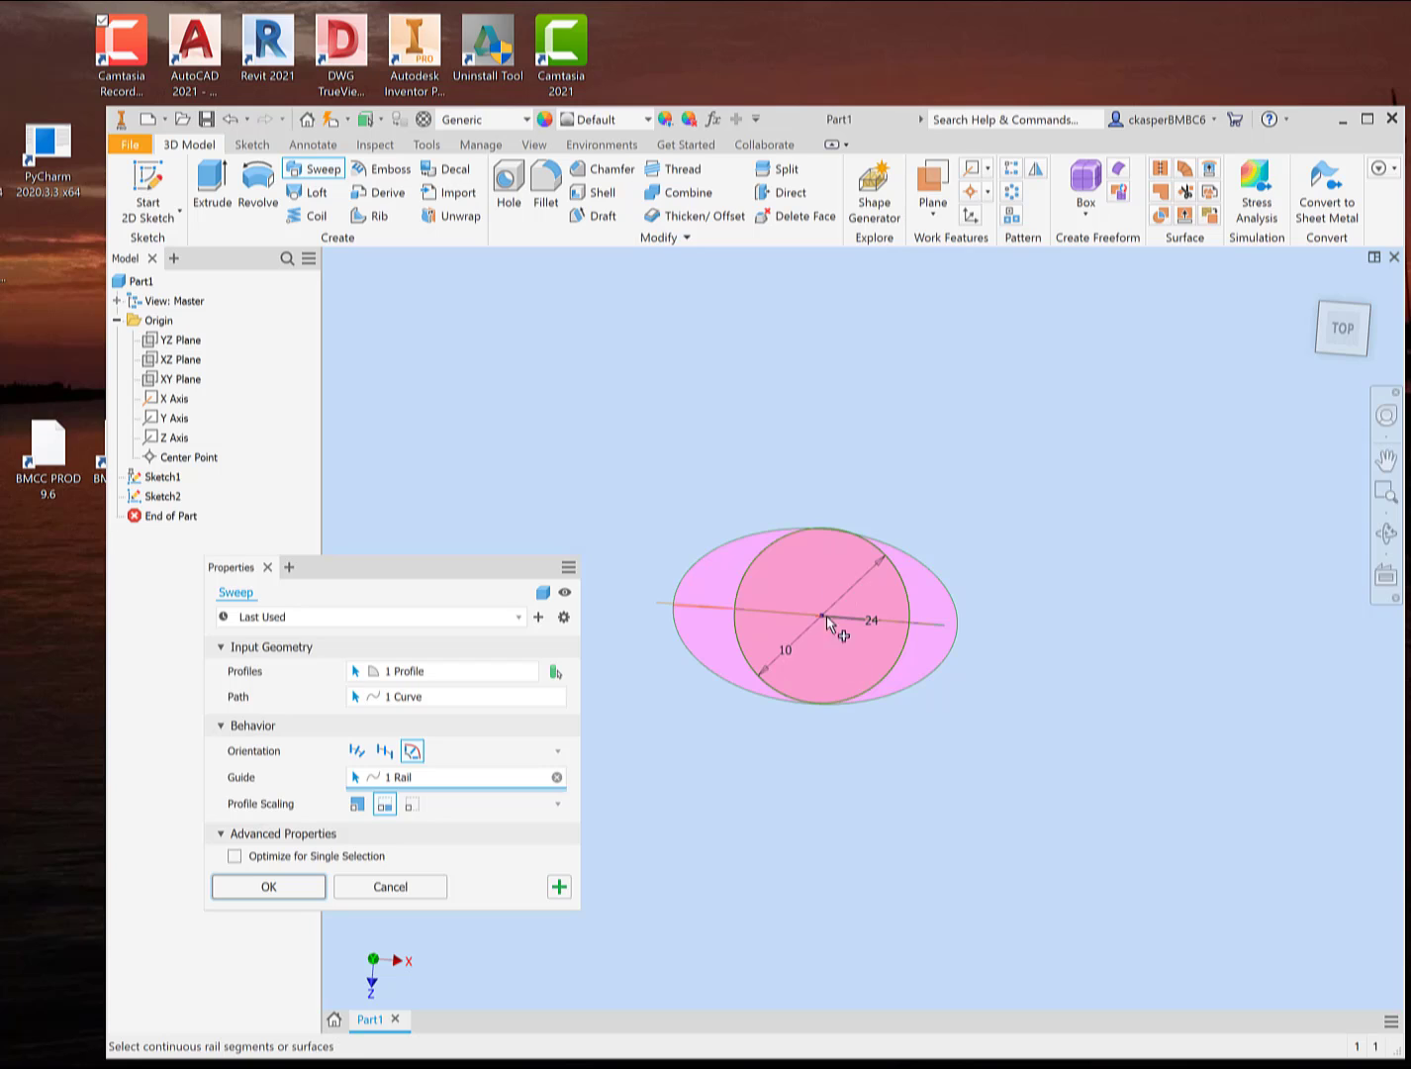
{"action": "middle_click_drag", "start_coordinate": [850, 745], "coordinate": [844, 655], "text": "shift"}
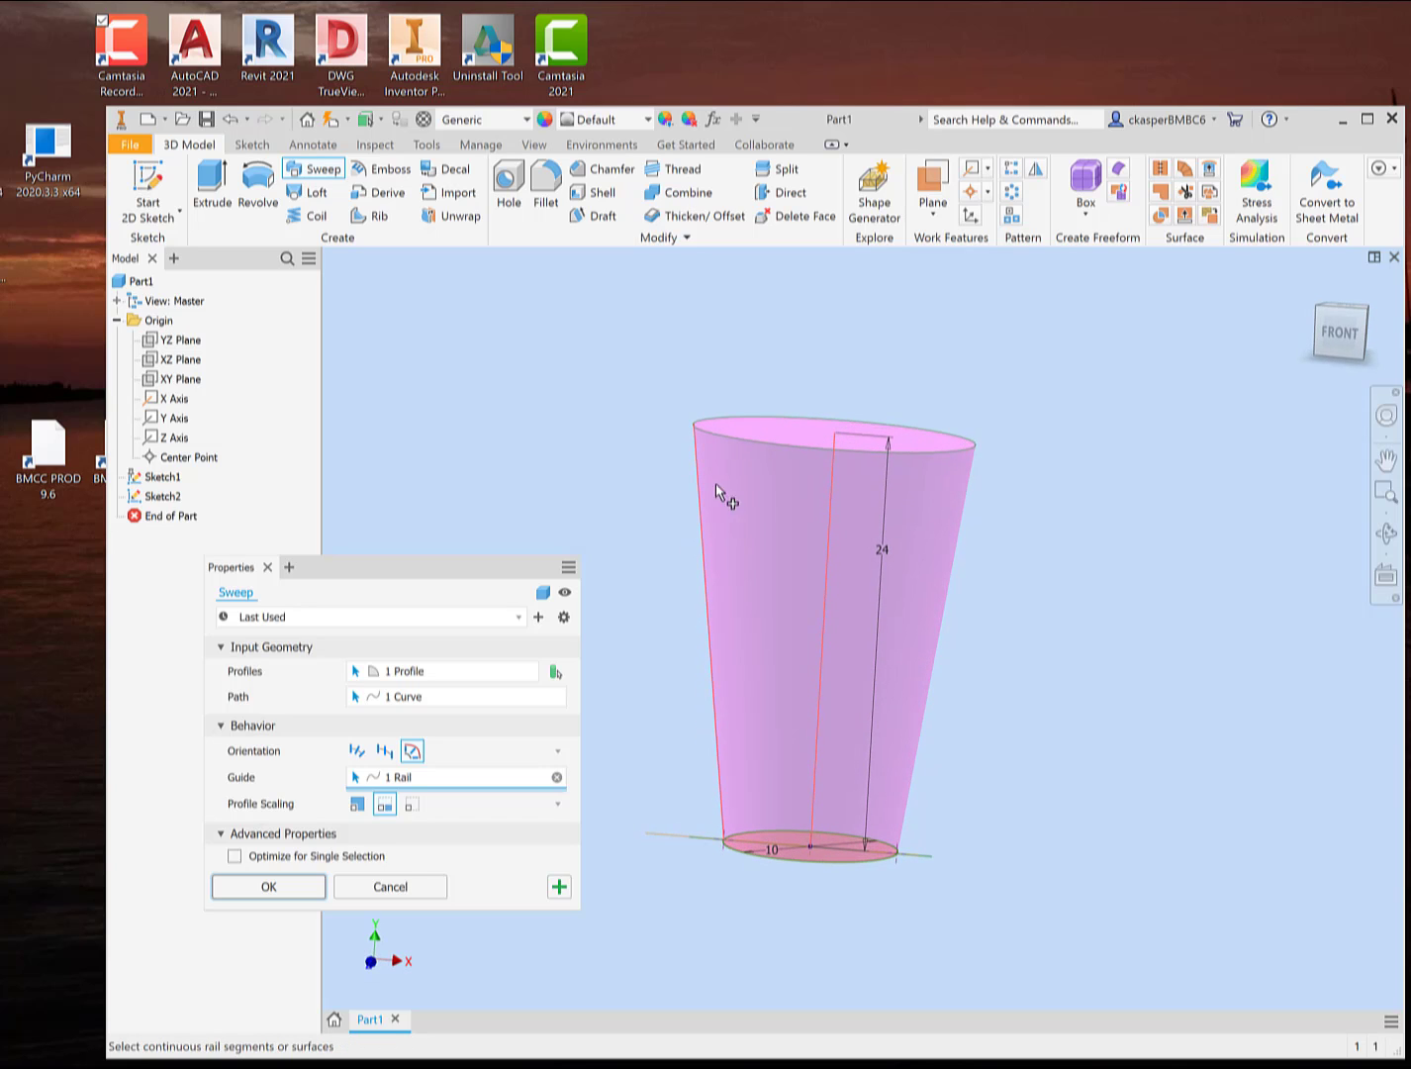
{"action": "mouse_move", "coordinate": [1044, 741]}
{"action": "middle_mouse_down", "text": "shift"}
{"action": "mouse_move", "coordinate": [1036, 719]}
{"action": "mouse_move", "coordinate": [1048, 716]}
{"action": "mouse_move", "coordinate": [1046, 746]}
{"action": "middle_mouse_up", "text": "shift"}
- Preview the sweep with No Scaling, and try its Follow Path and Fixed orientations before restoring Guide
{"action": "left_click", "coordinate": [417, 813]}
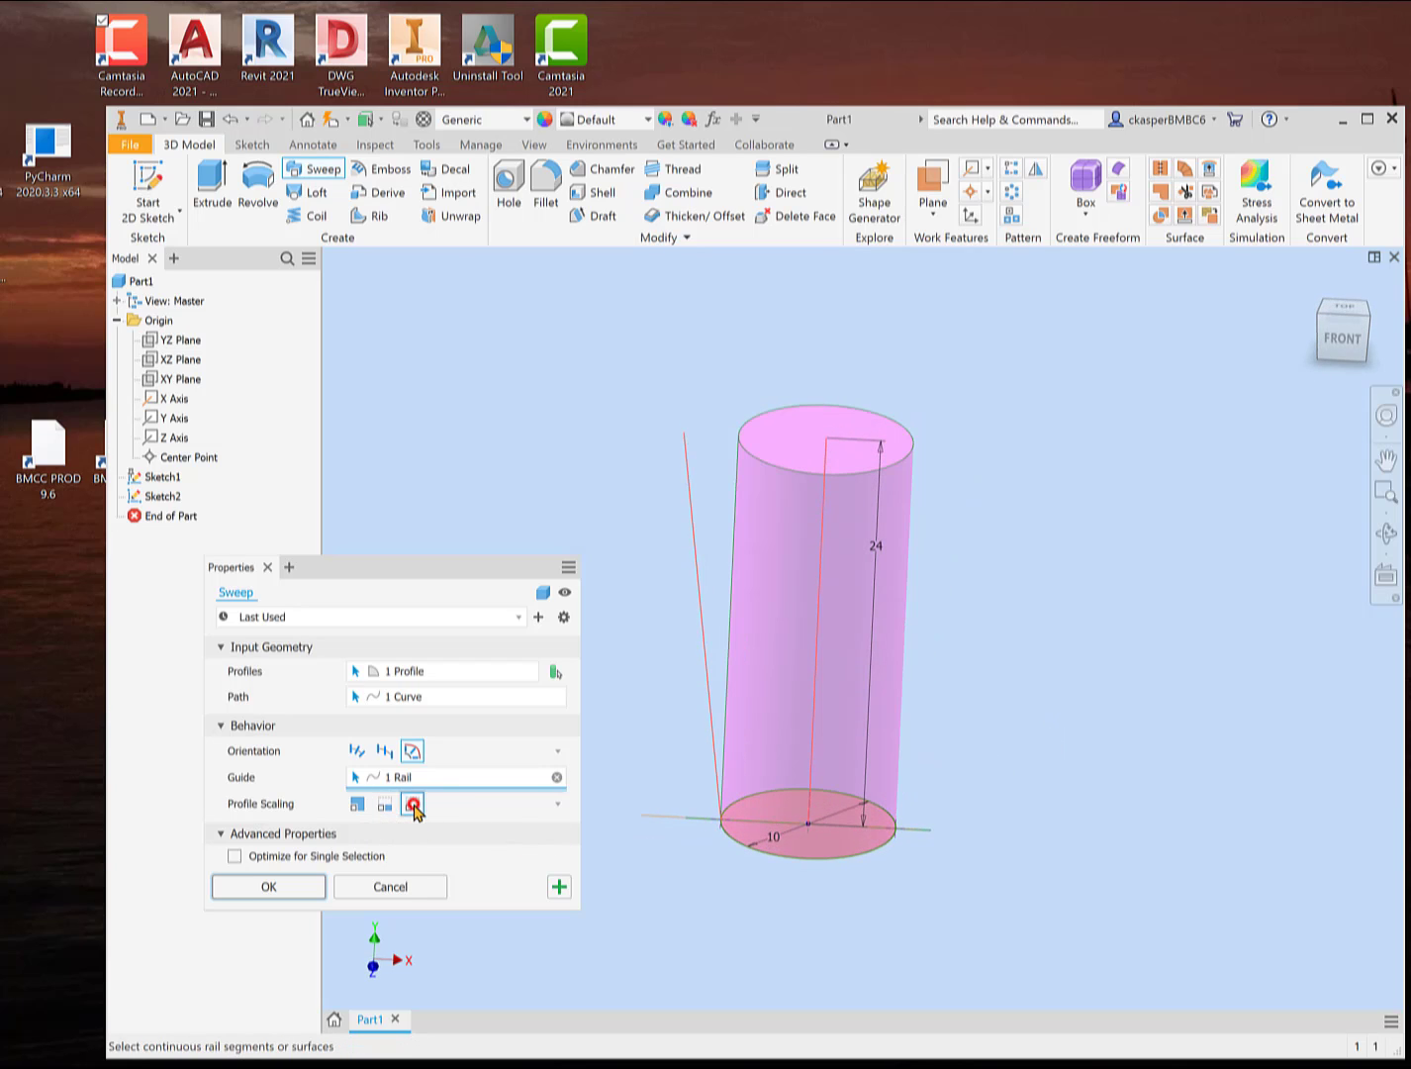
{"action": "middle_click_drag", "start_coordinate": [1046, 656], "coordinate": [1036, 595], "text": "shift"}
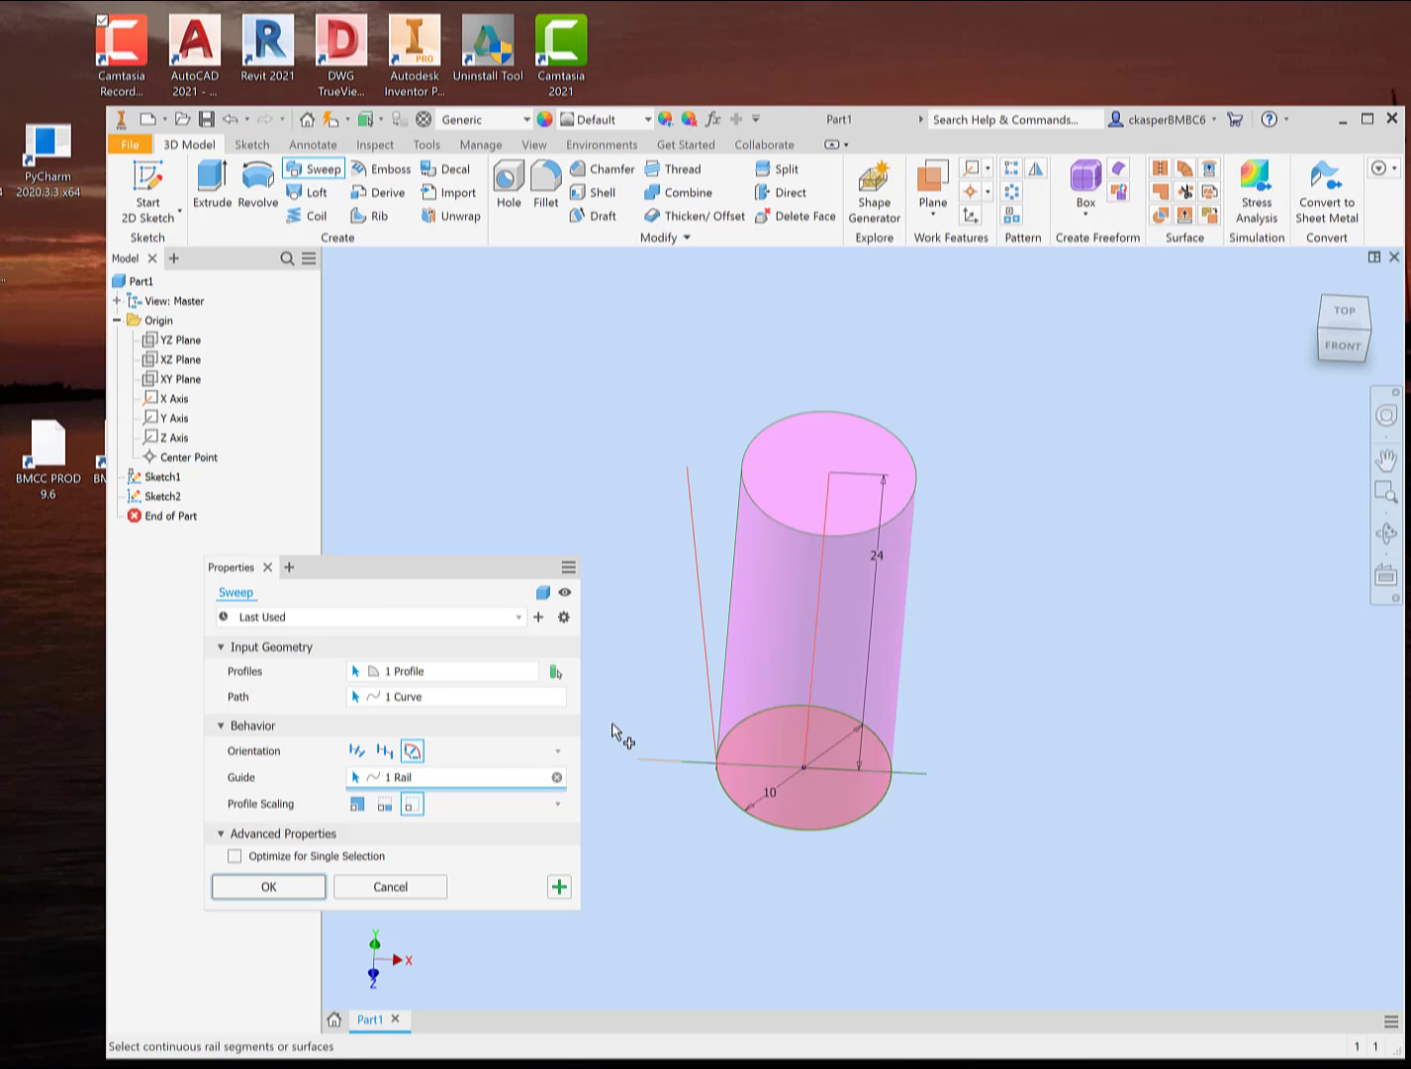
{"action": "left_click", "coordinate": [358, 750]}
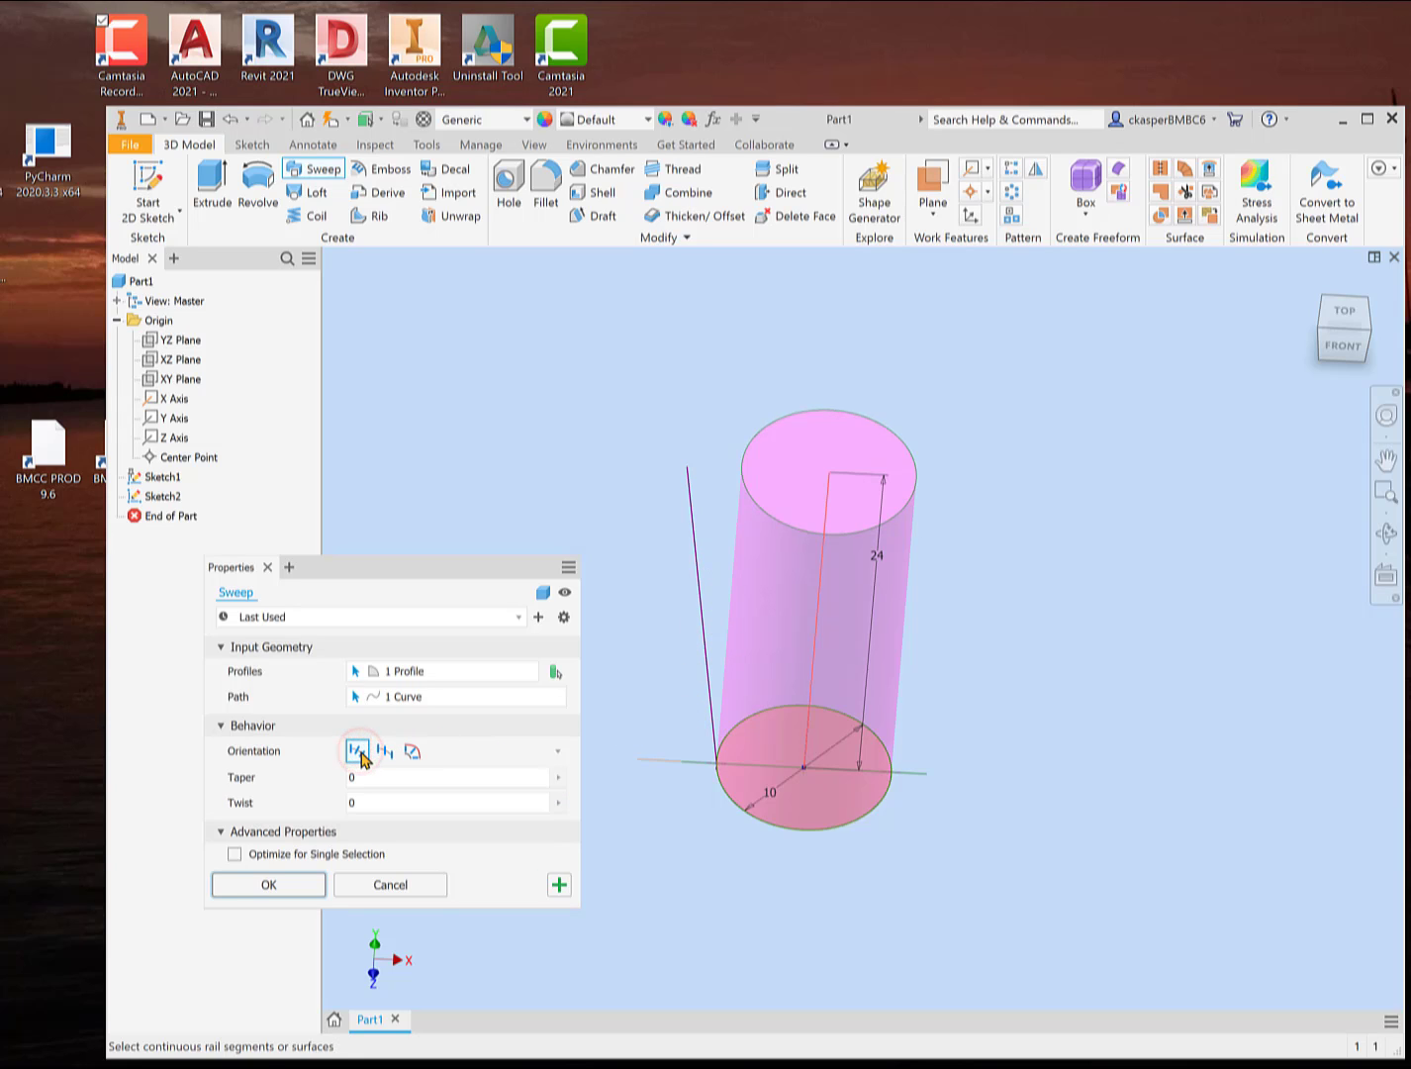
{"action": "left_click", "coordinate": [381, 752]}
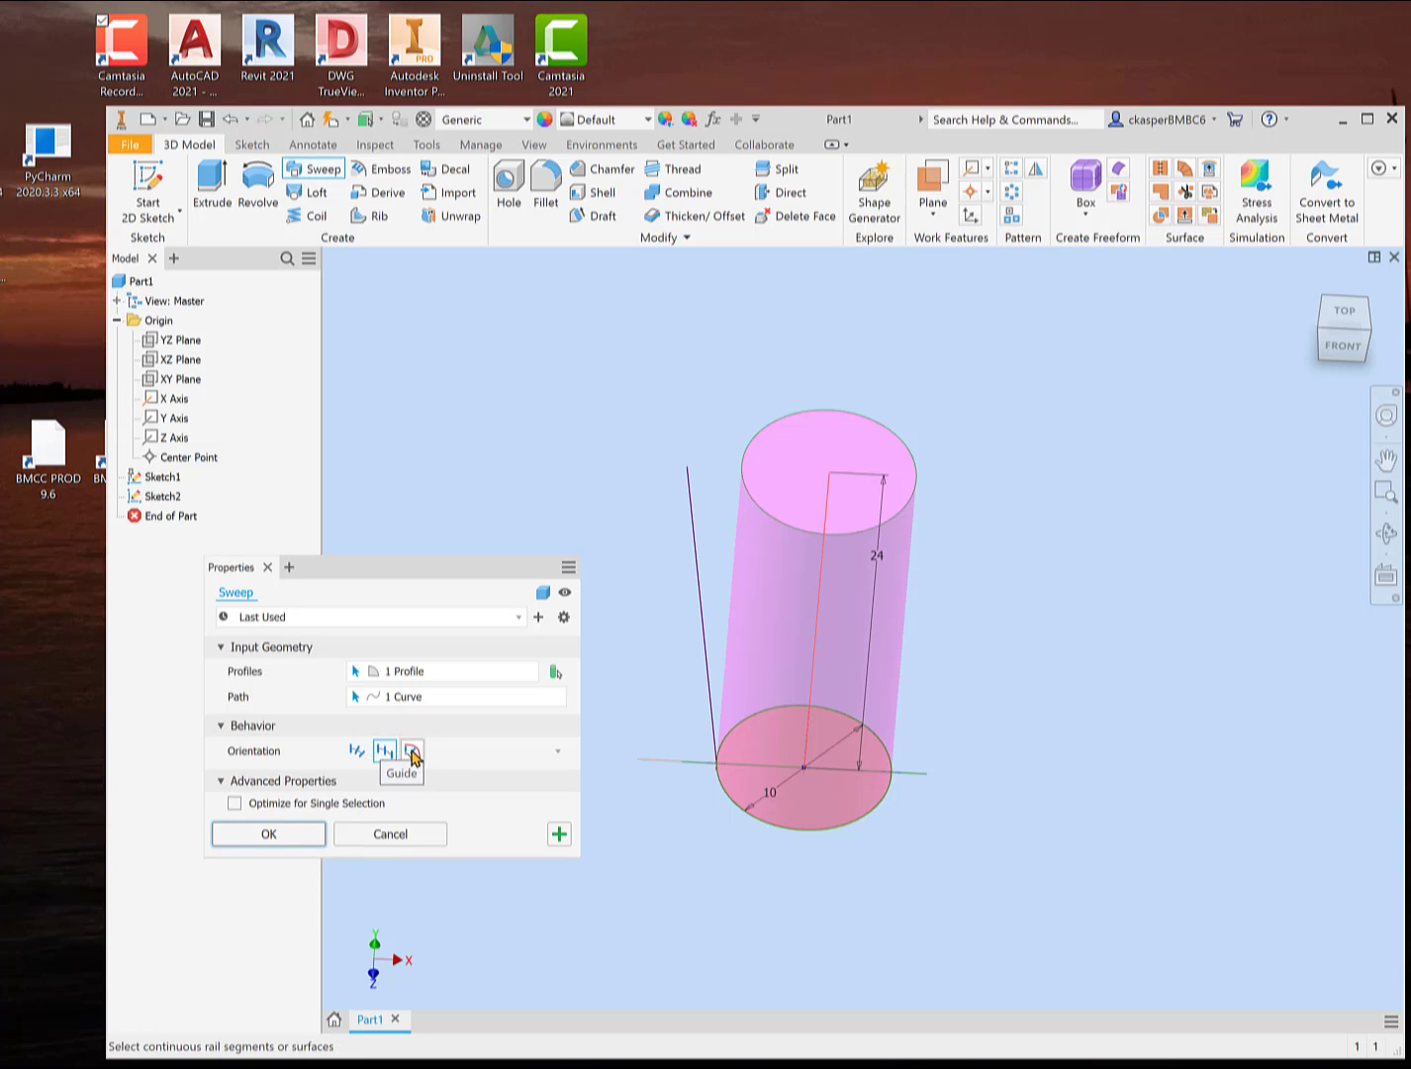
{"action": "left_click", "coordinate": [413, 754]}
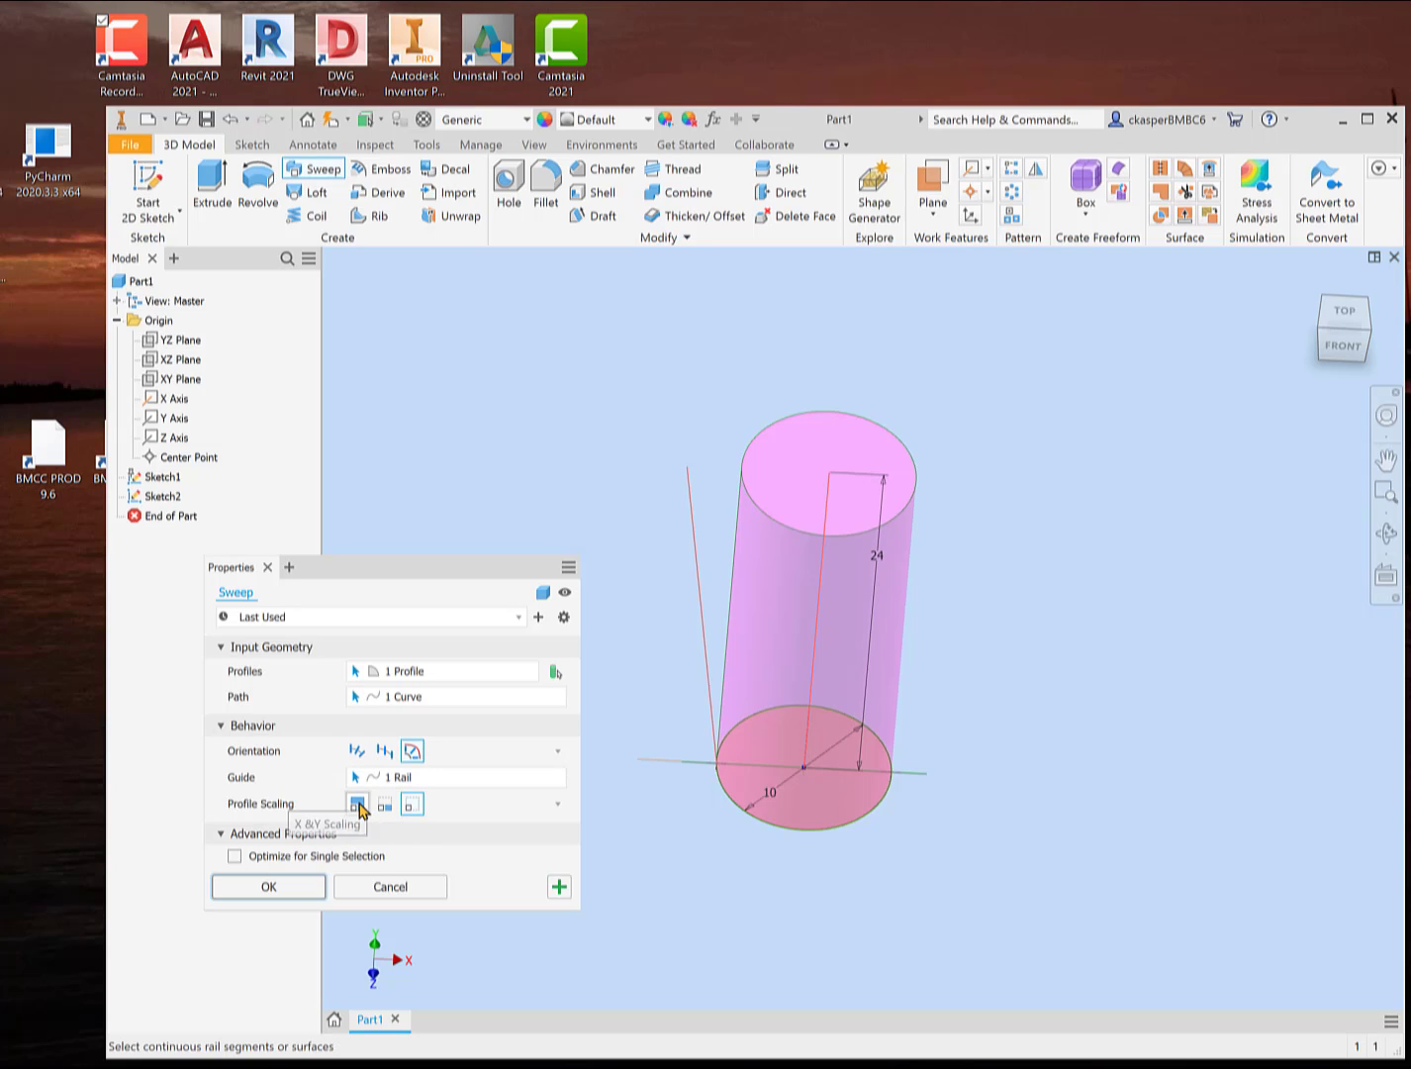
- Compare X & Y Scaling with X Scaling once more in the guided sweep, and discard the sweep
{"action": "left_click", "coordinate": [357, 805]}
{"action": "left_click", "coordinate": [385, 804]}
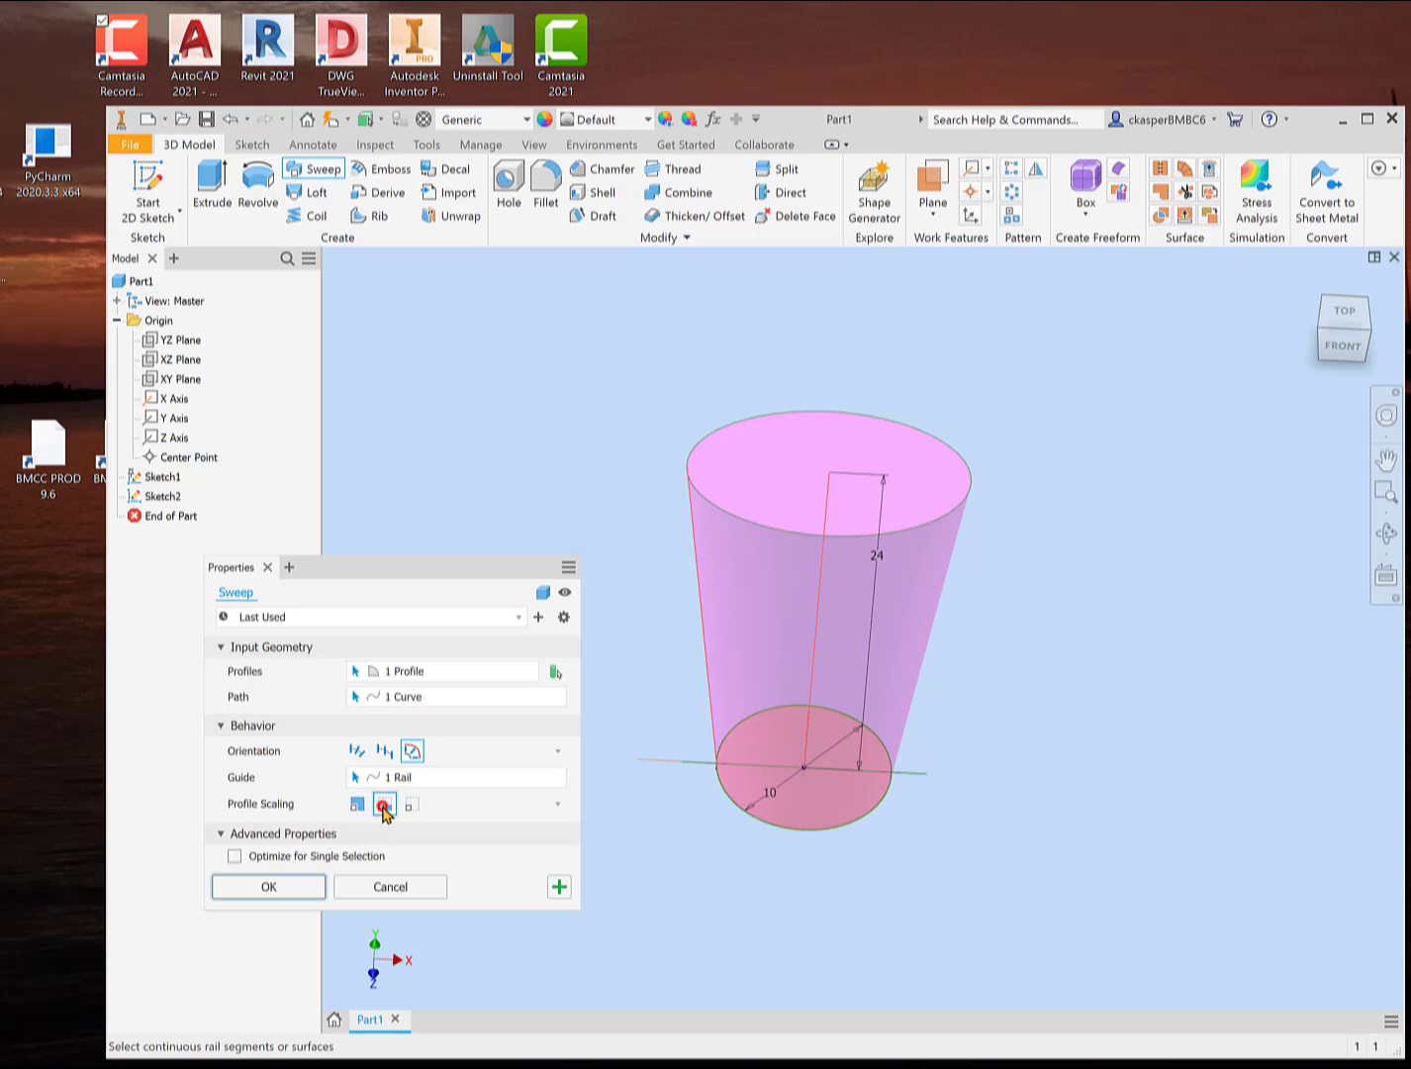
{"action": "left_click", "coordinate": [357, 805]}
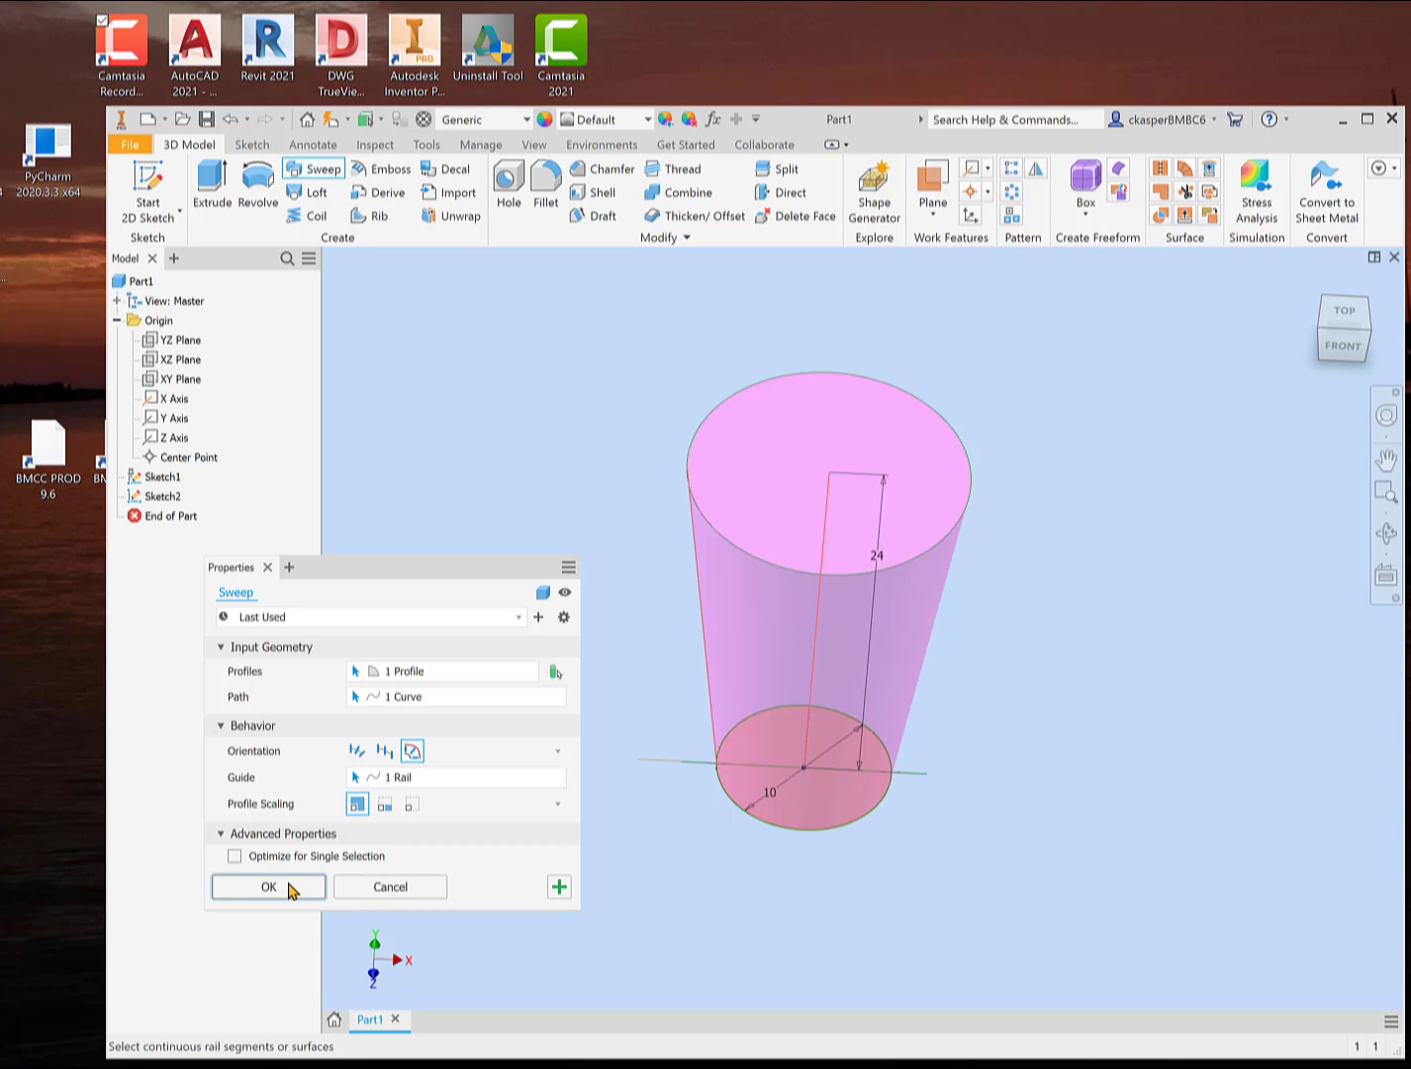
{"action": "left_click", "coordinate": [366, 888]}
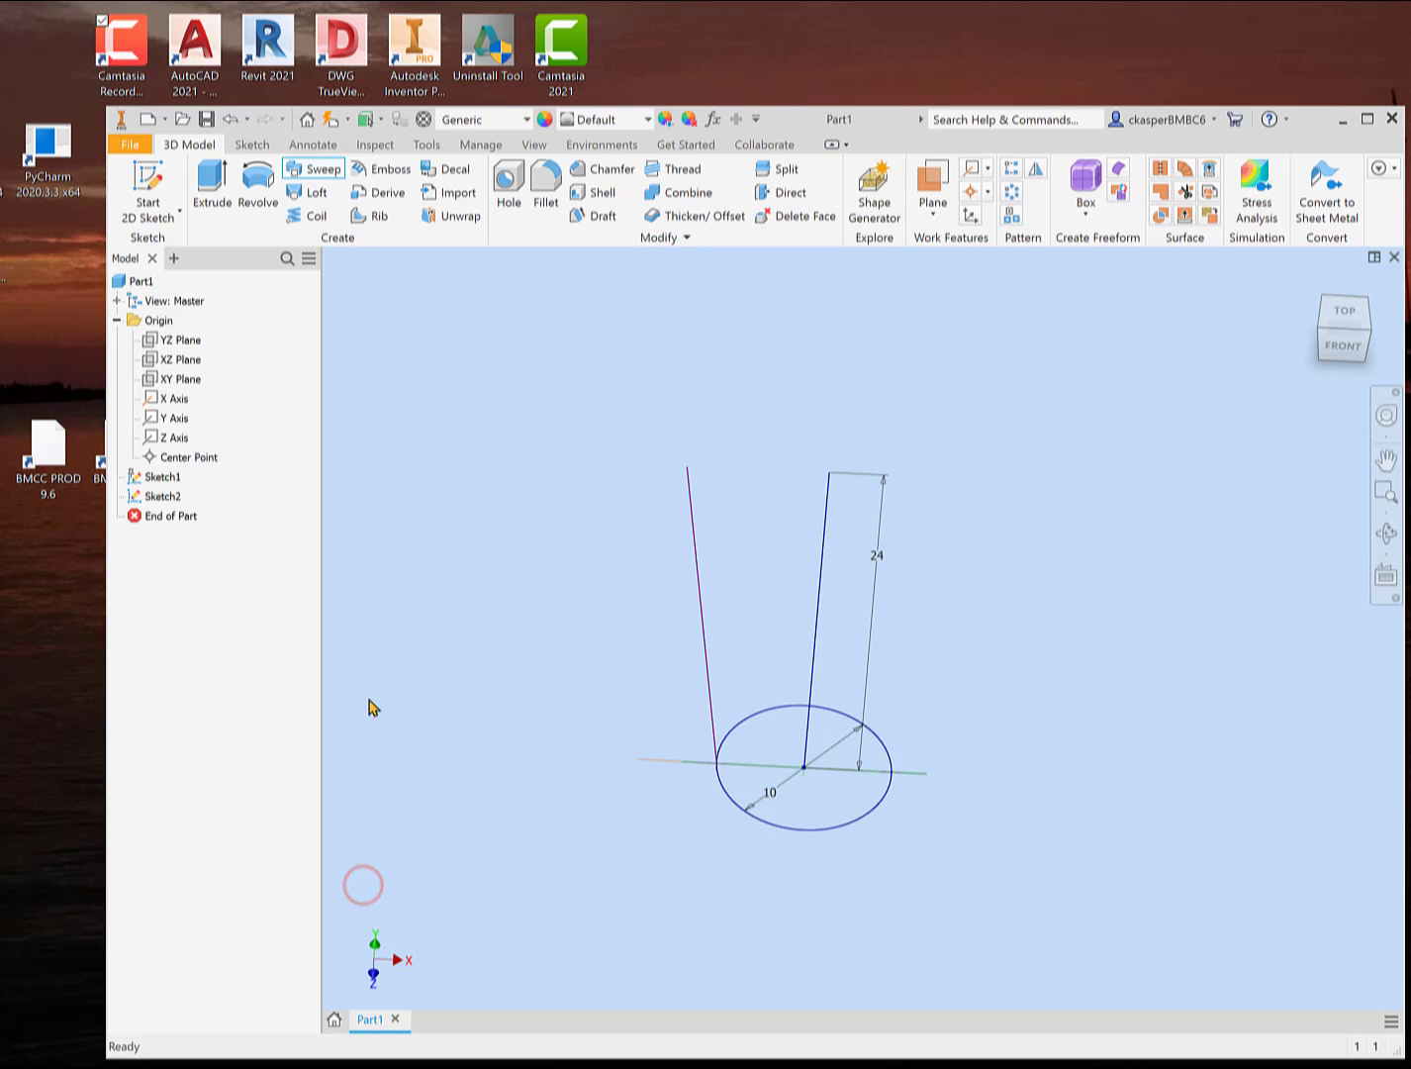
- Open Sketch2 for editing and delete the slanted guide line
{"action": "middle_click_drag", "start_coordinate": [426, 693], "coordinate": [456, 637], "text": "shift"}
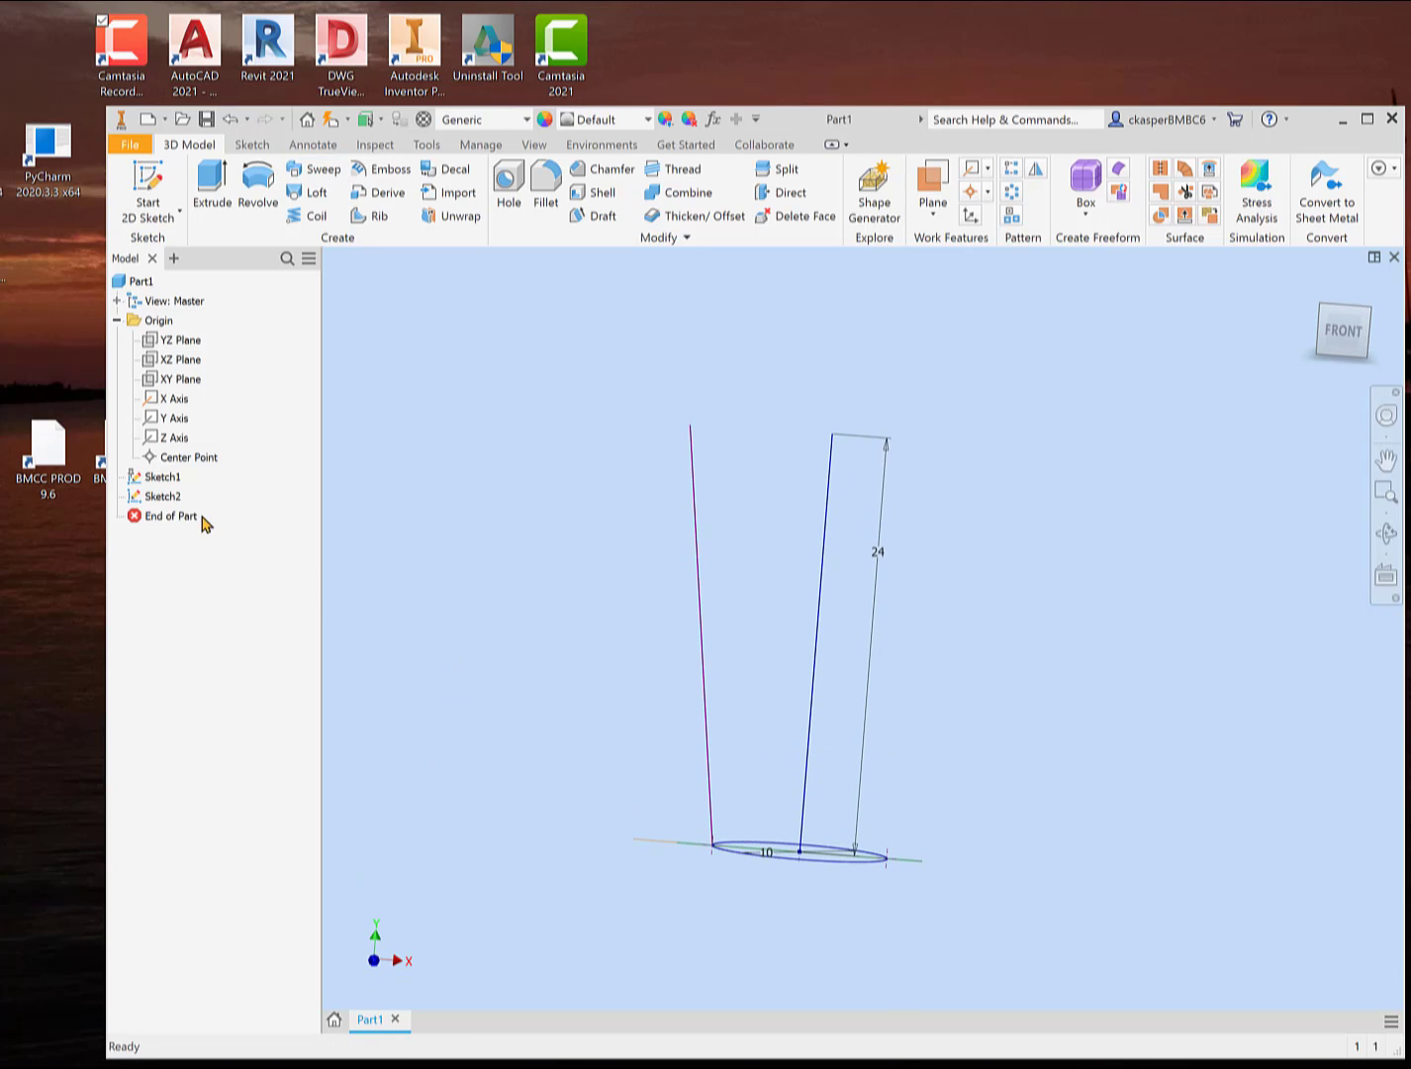
{"action": "left_click", "coordinate": [156, 496]}
{"action": "right_click", "coordinate": [164, 497]}
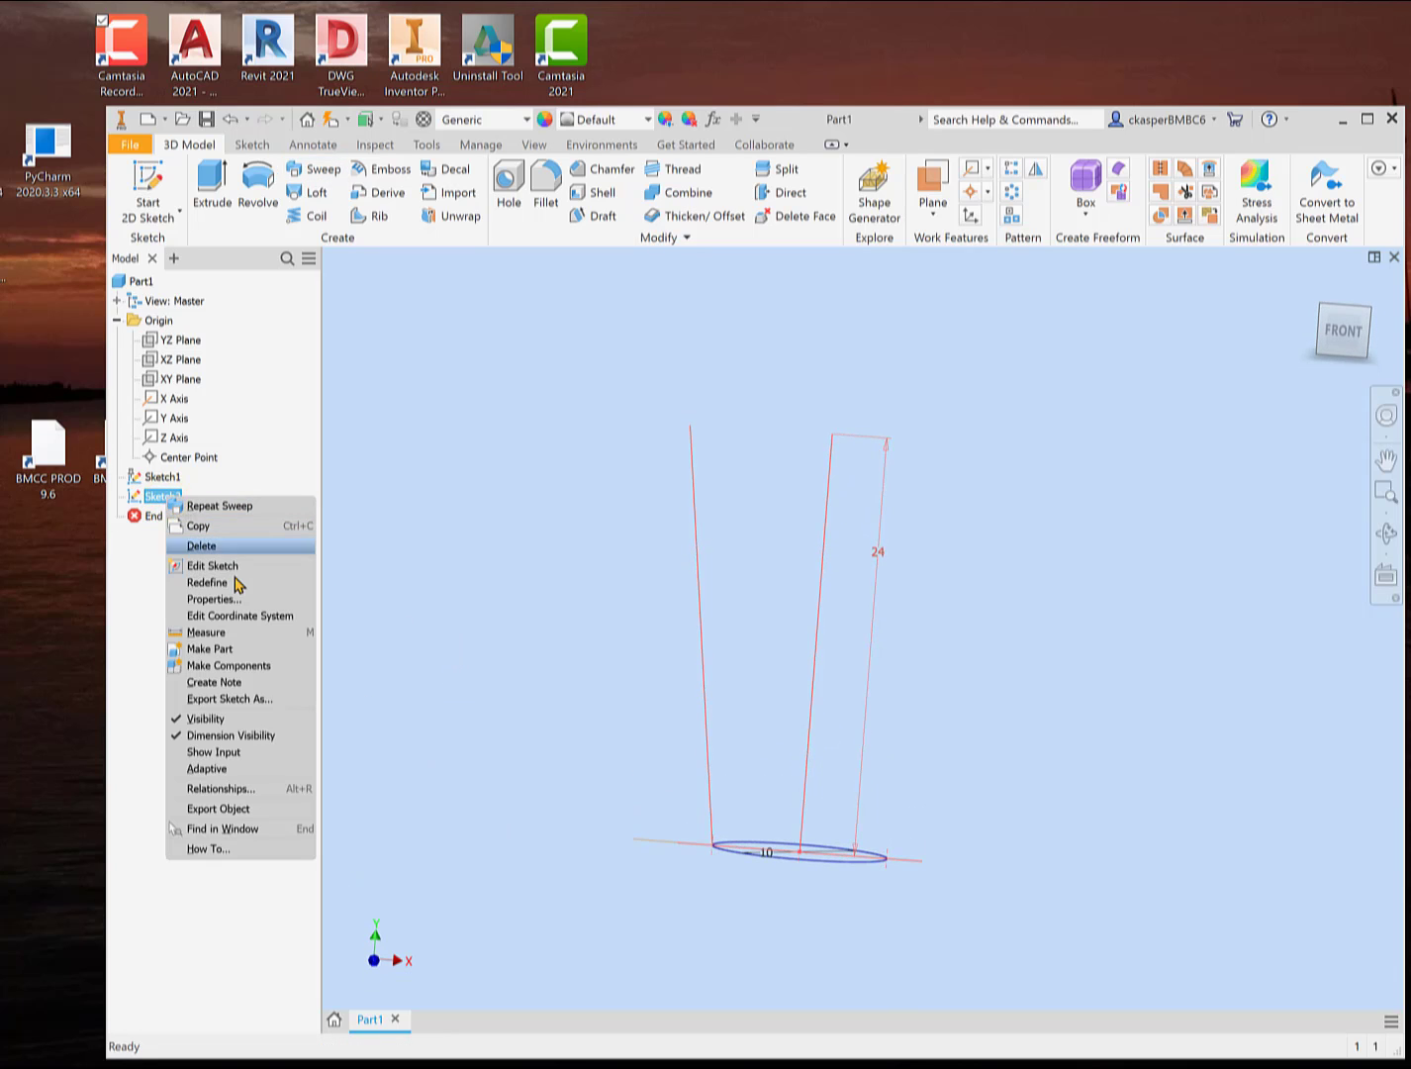
{"action": "left_click", "coordinate": [248, 566]}
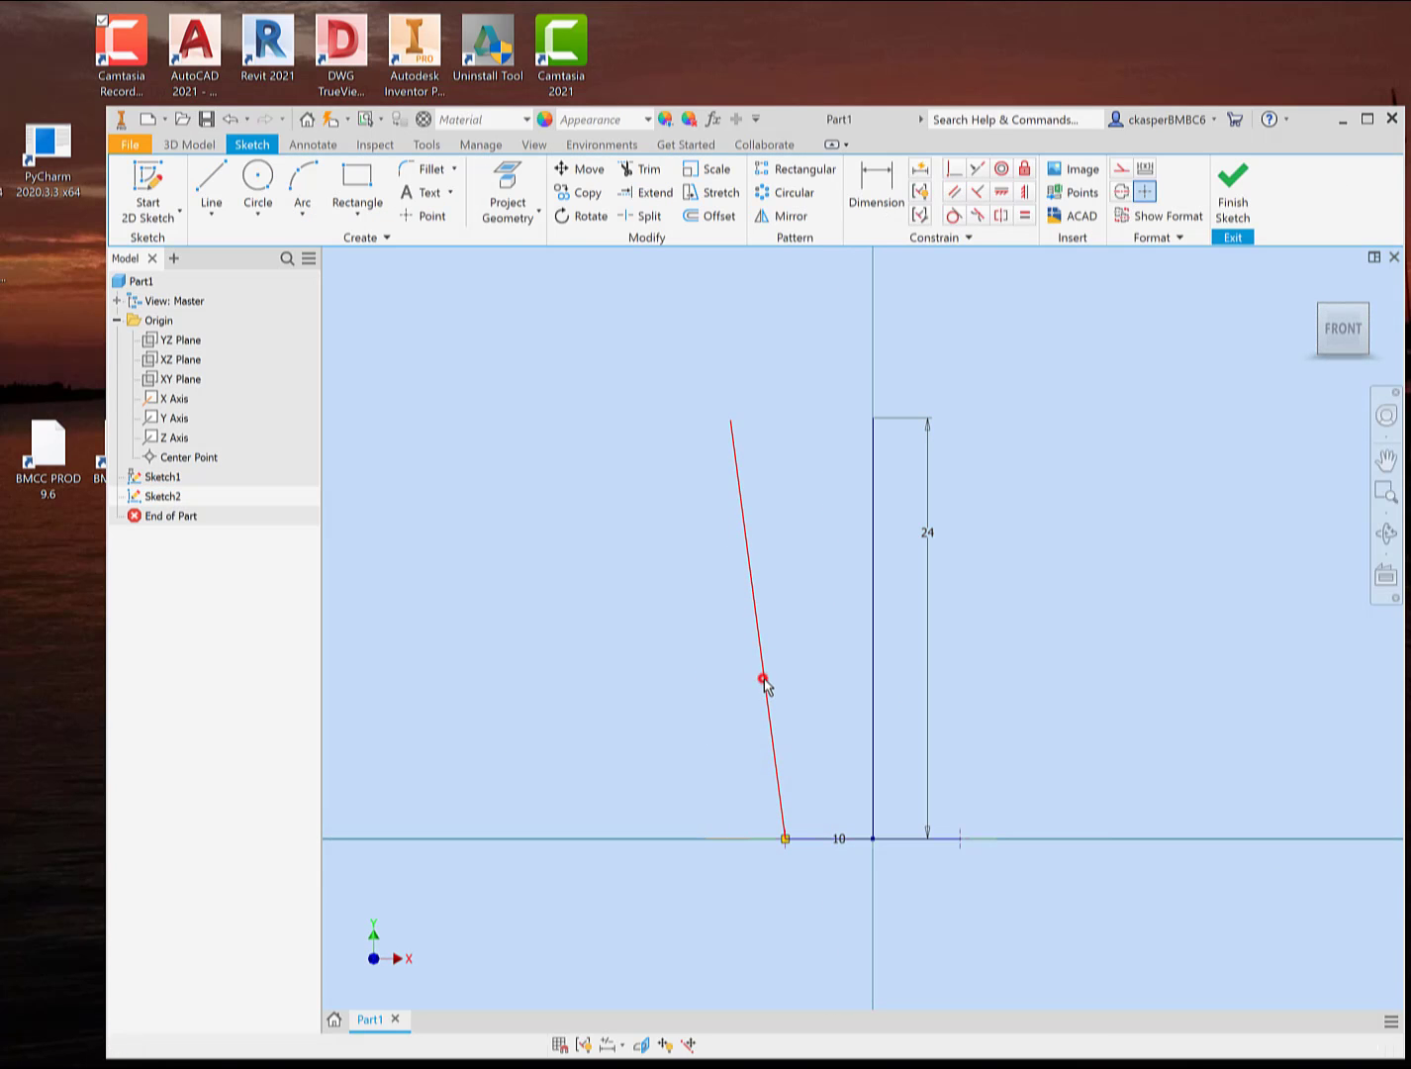
{"action": "left_click", "coordinate": [762, 682]}
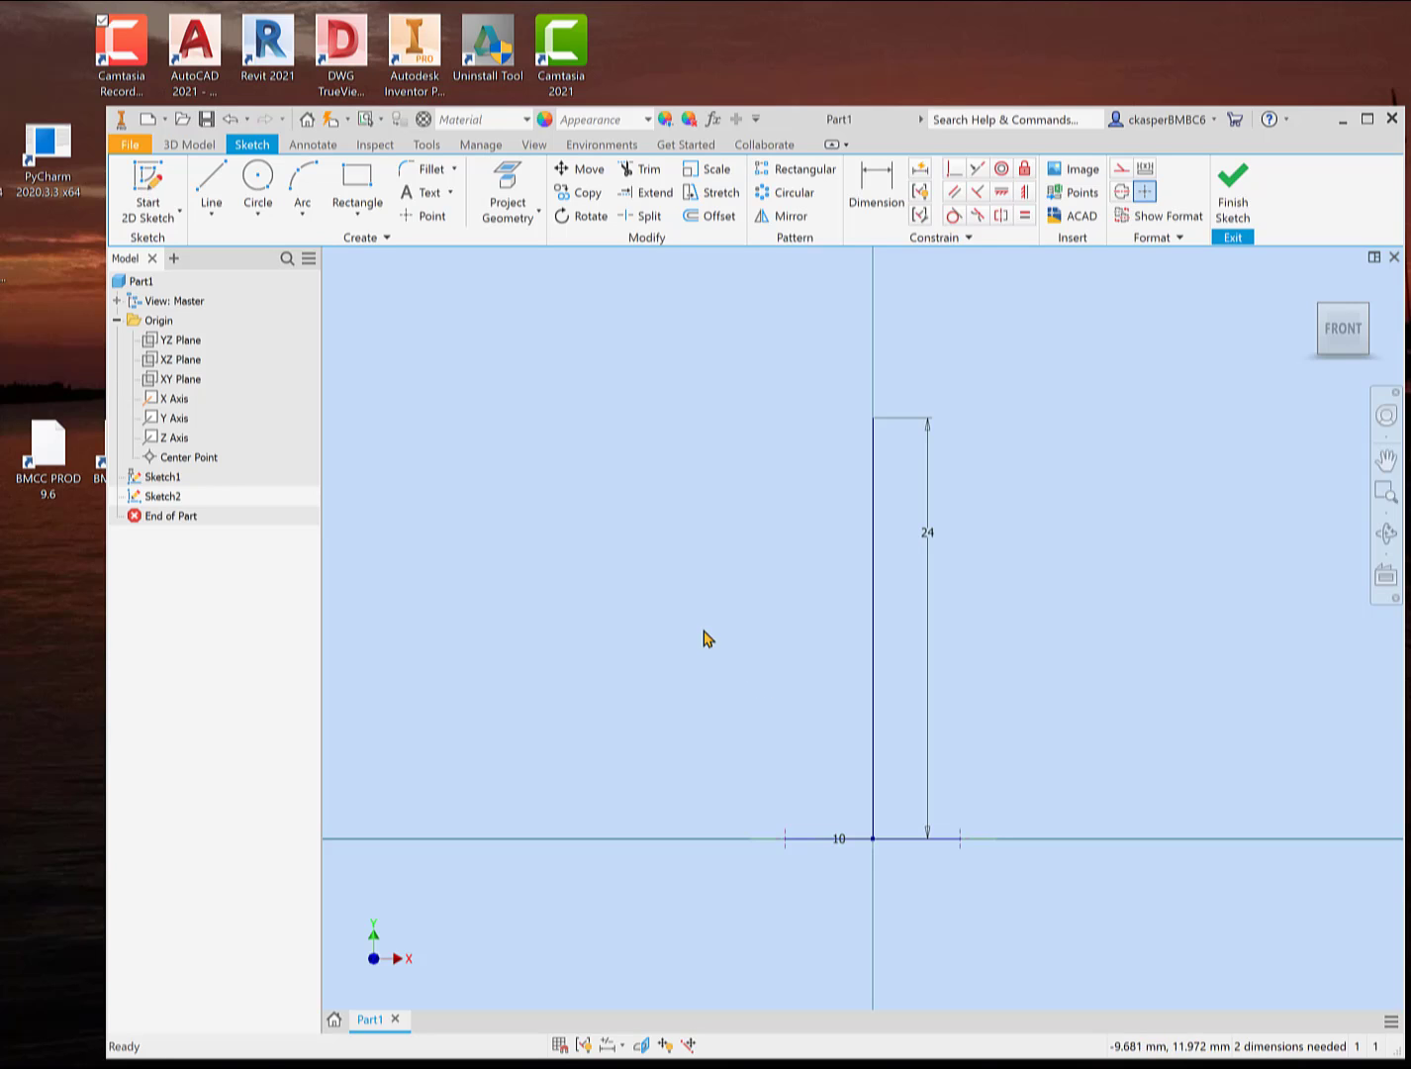
- Draw a six-point interpolation spline from the circle's left point, bulging to about 10.5 mm from the axis and ending about 23.7 mm high; finish the sketch
{"action": "left_click", "coordinate": [215, 215]}
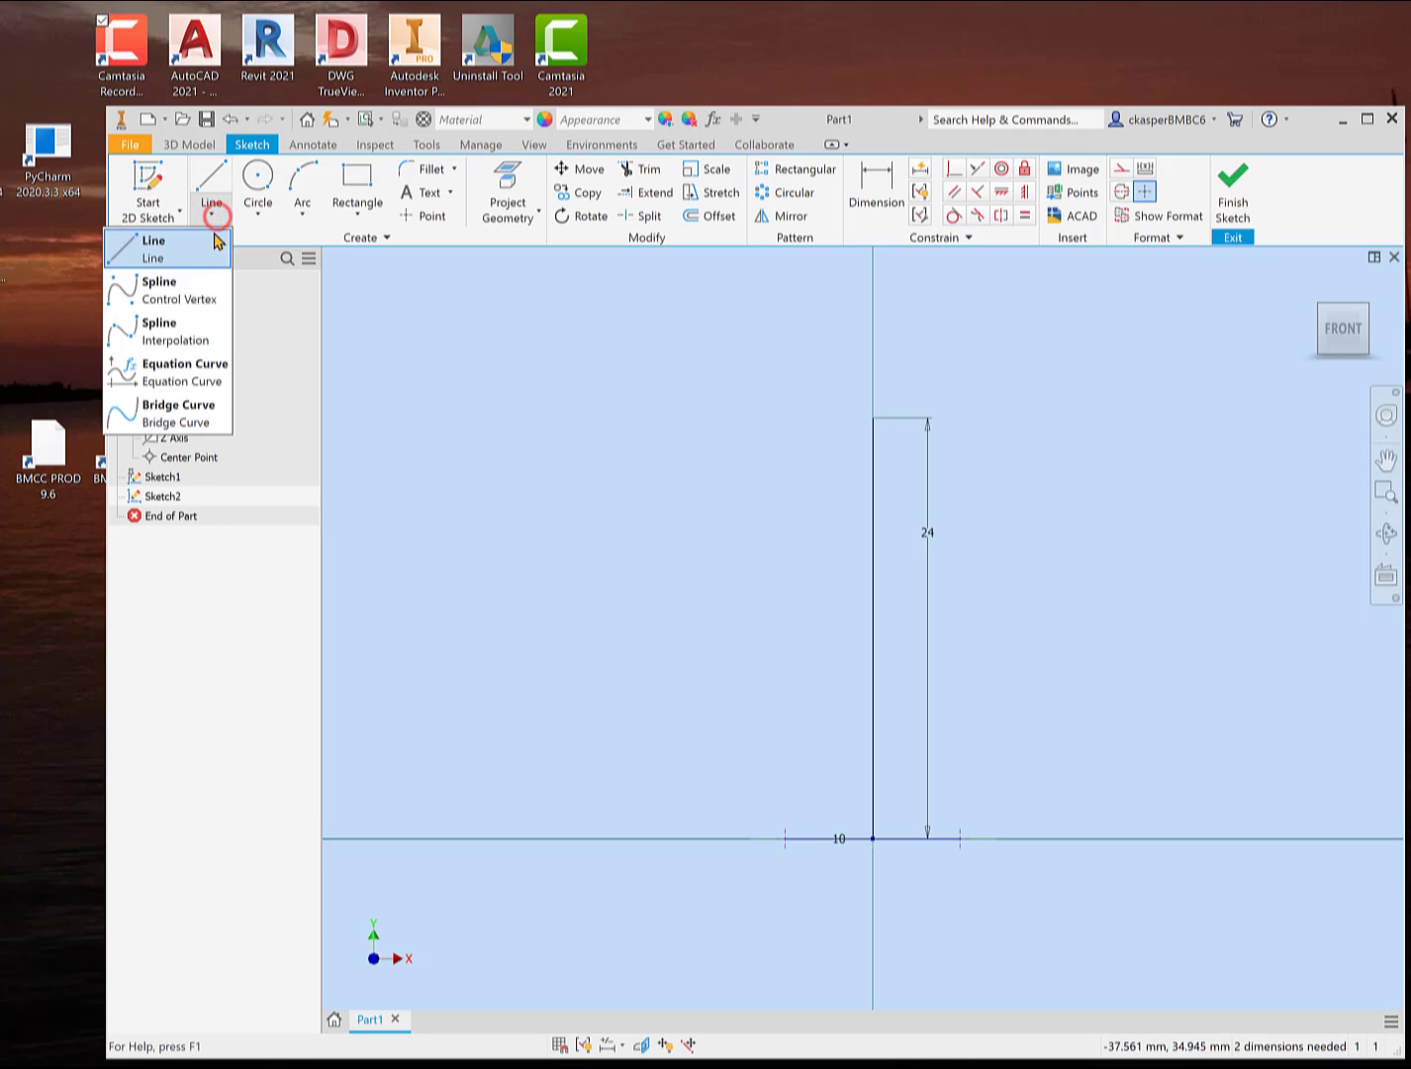
{"action": "left_click", "coordinate": [173, 330]}
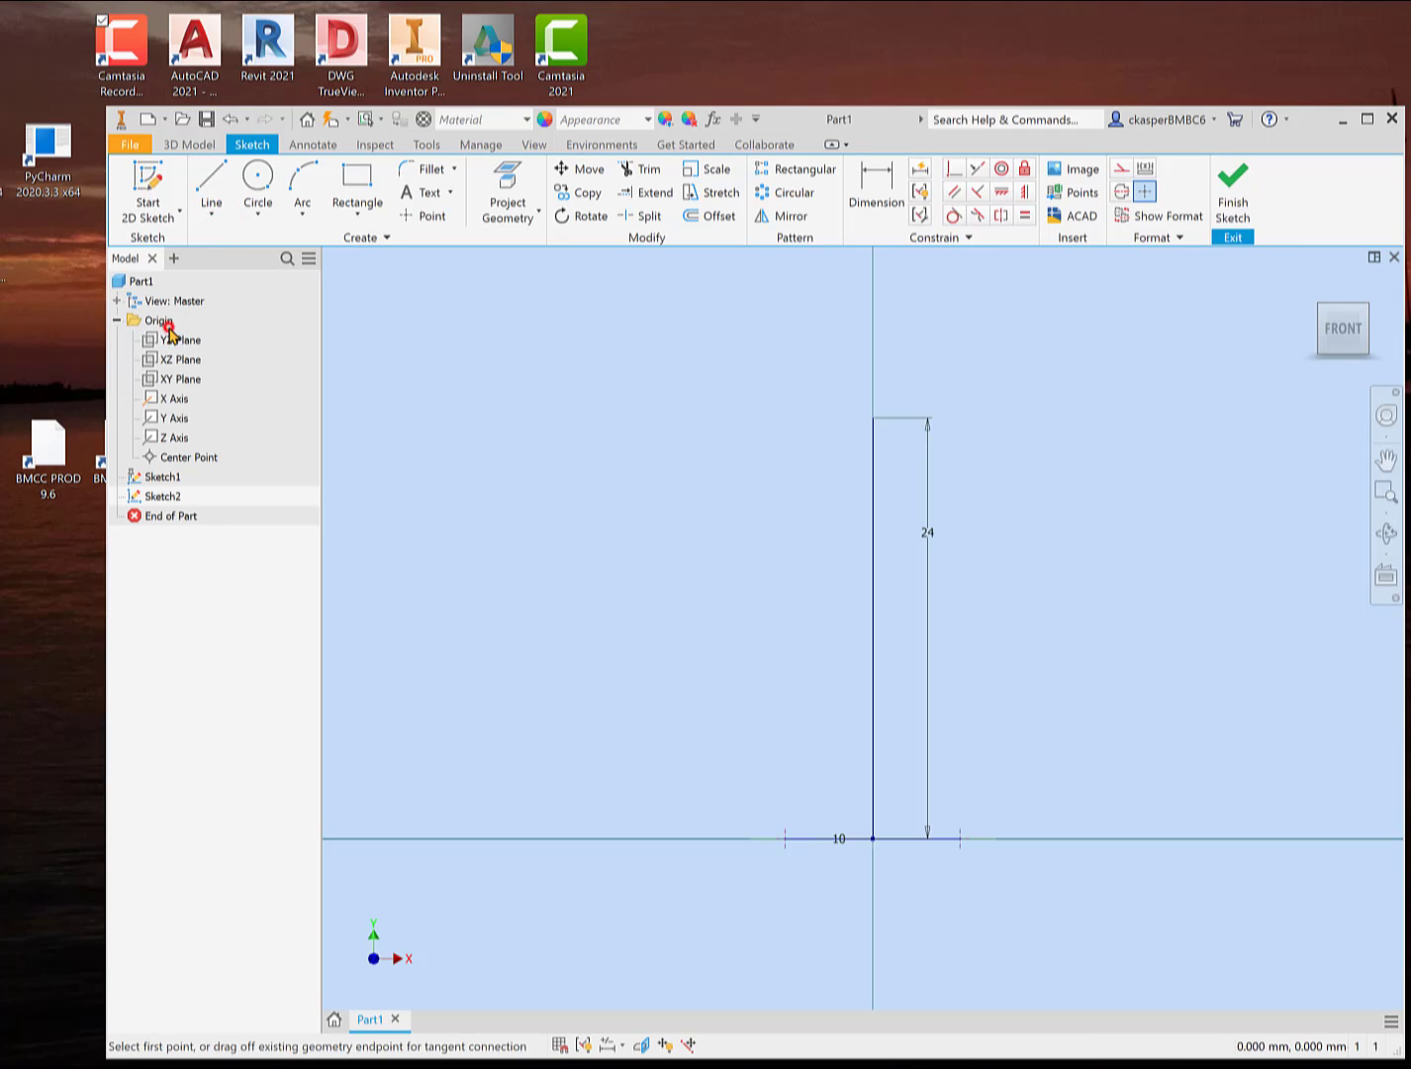
{"action": "left_click", "coordinate": [786, 838]}
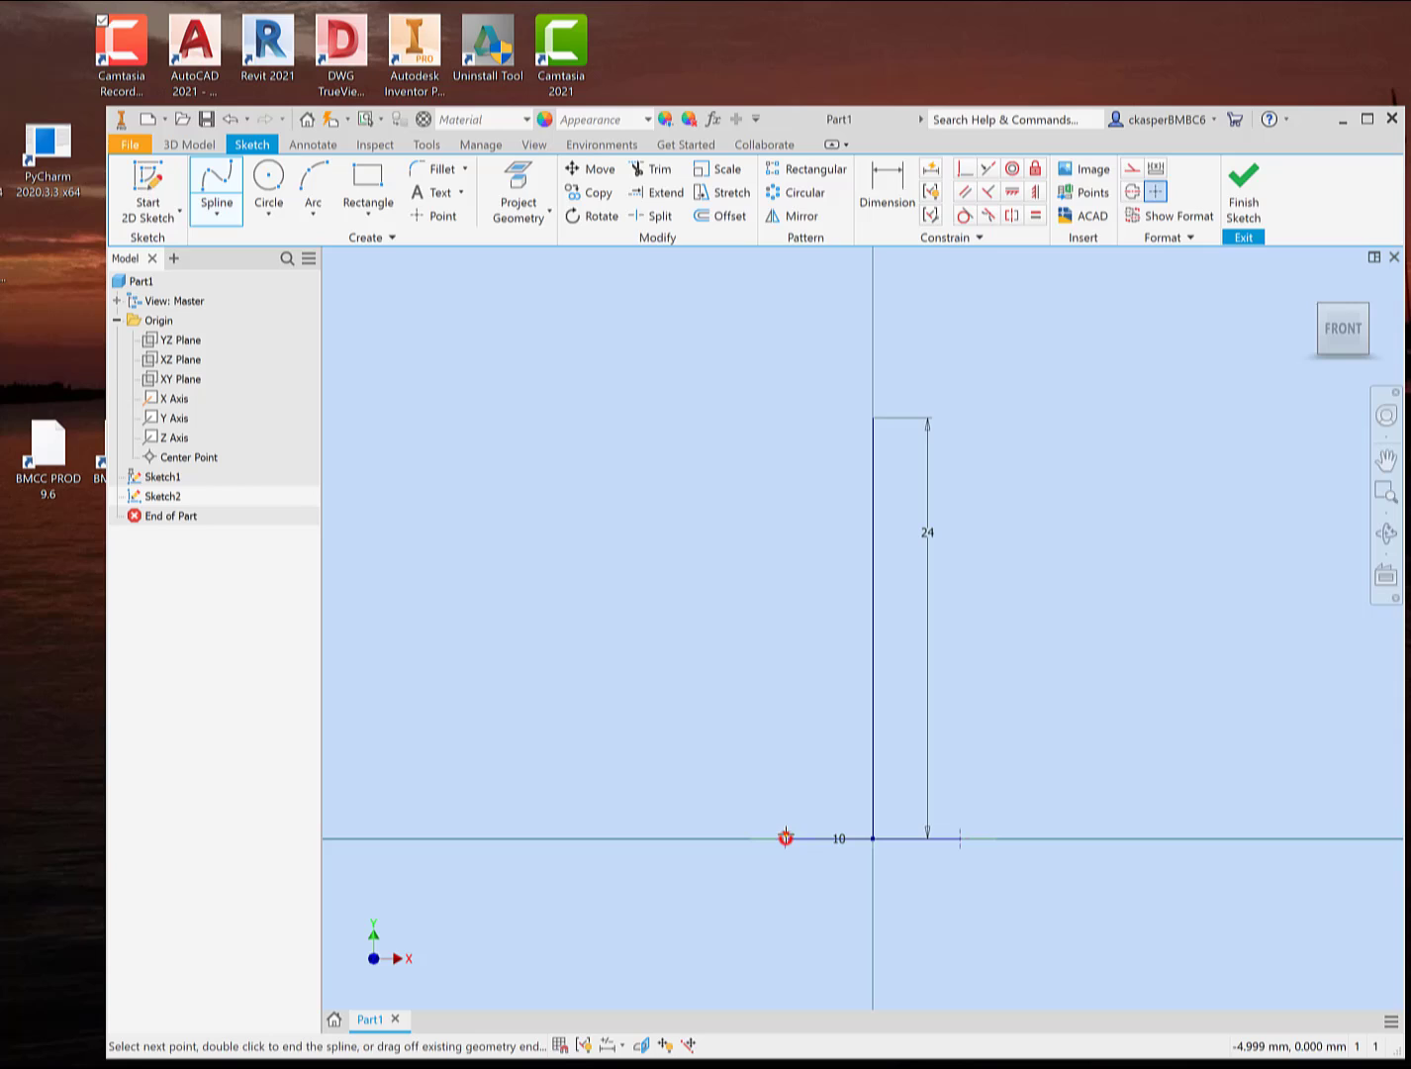
{"action": "left_click", "coordinate": [784, 762]}
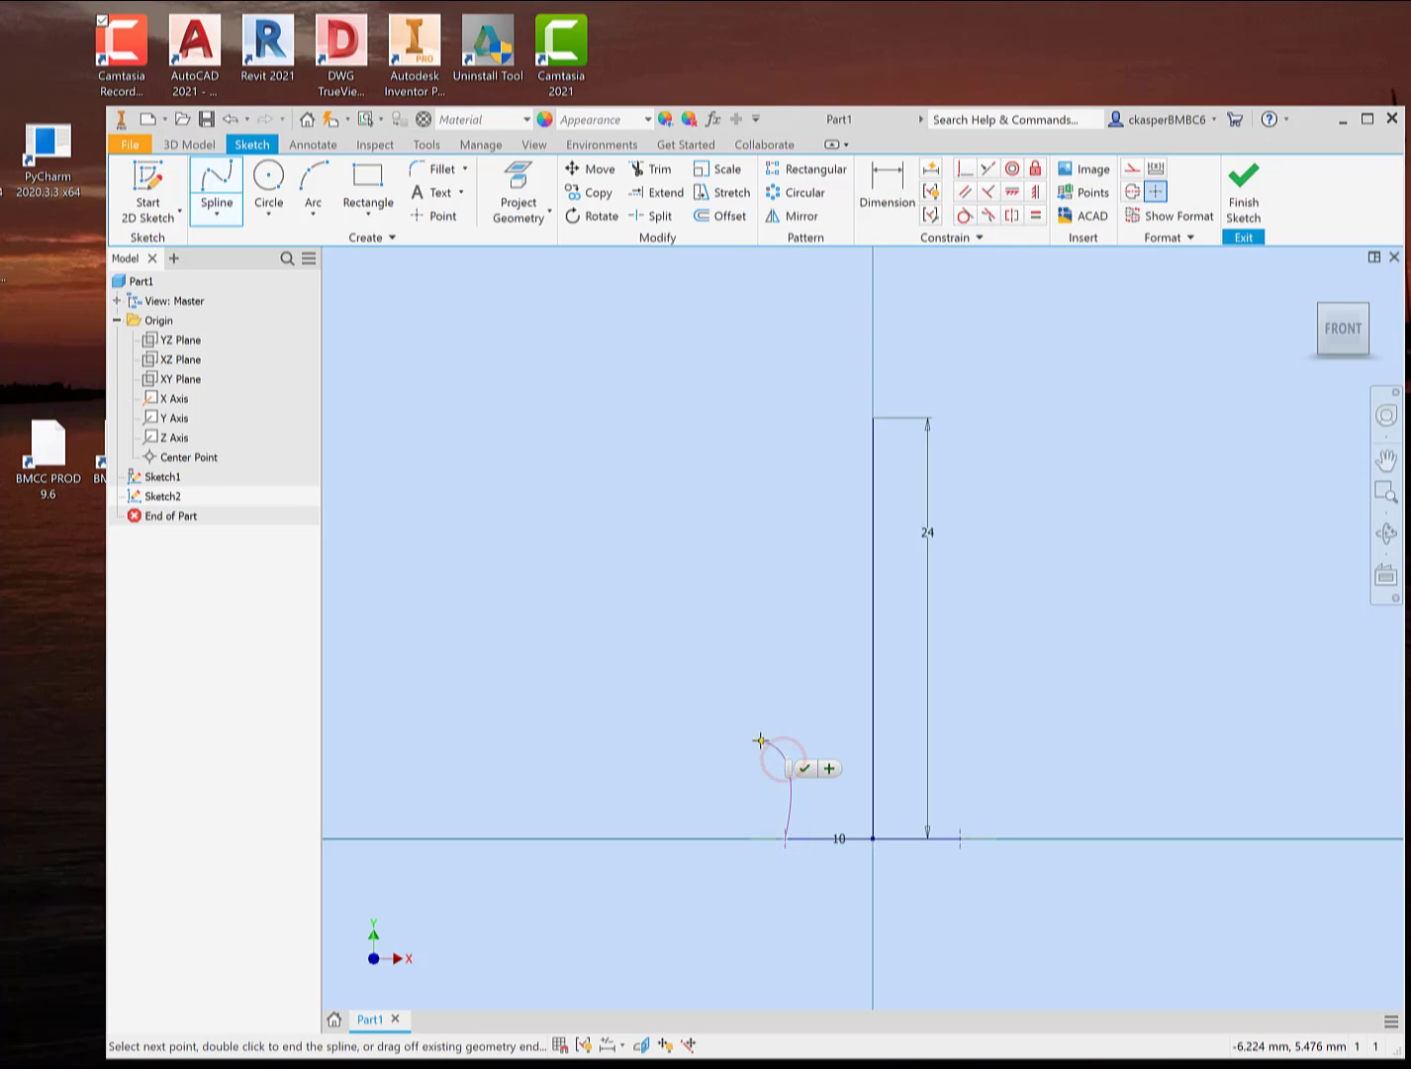
{"action": "left_click", "coordinate": [688, 699]}
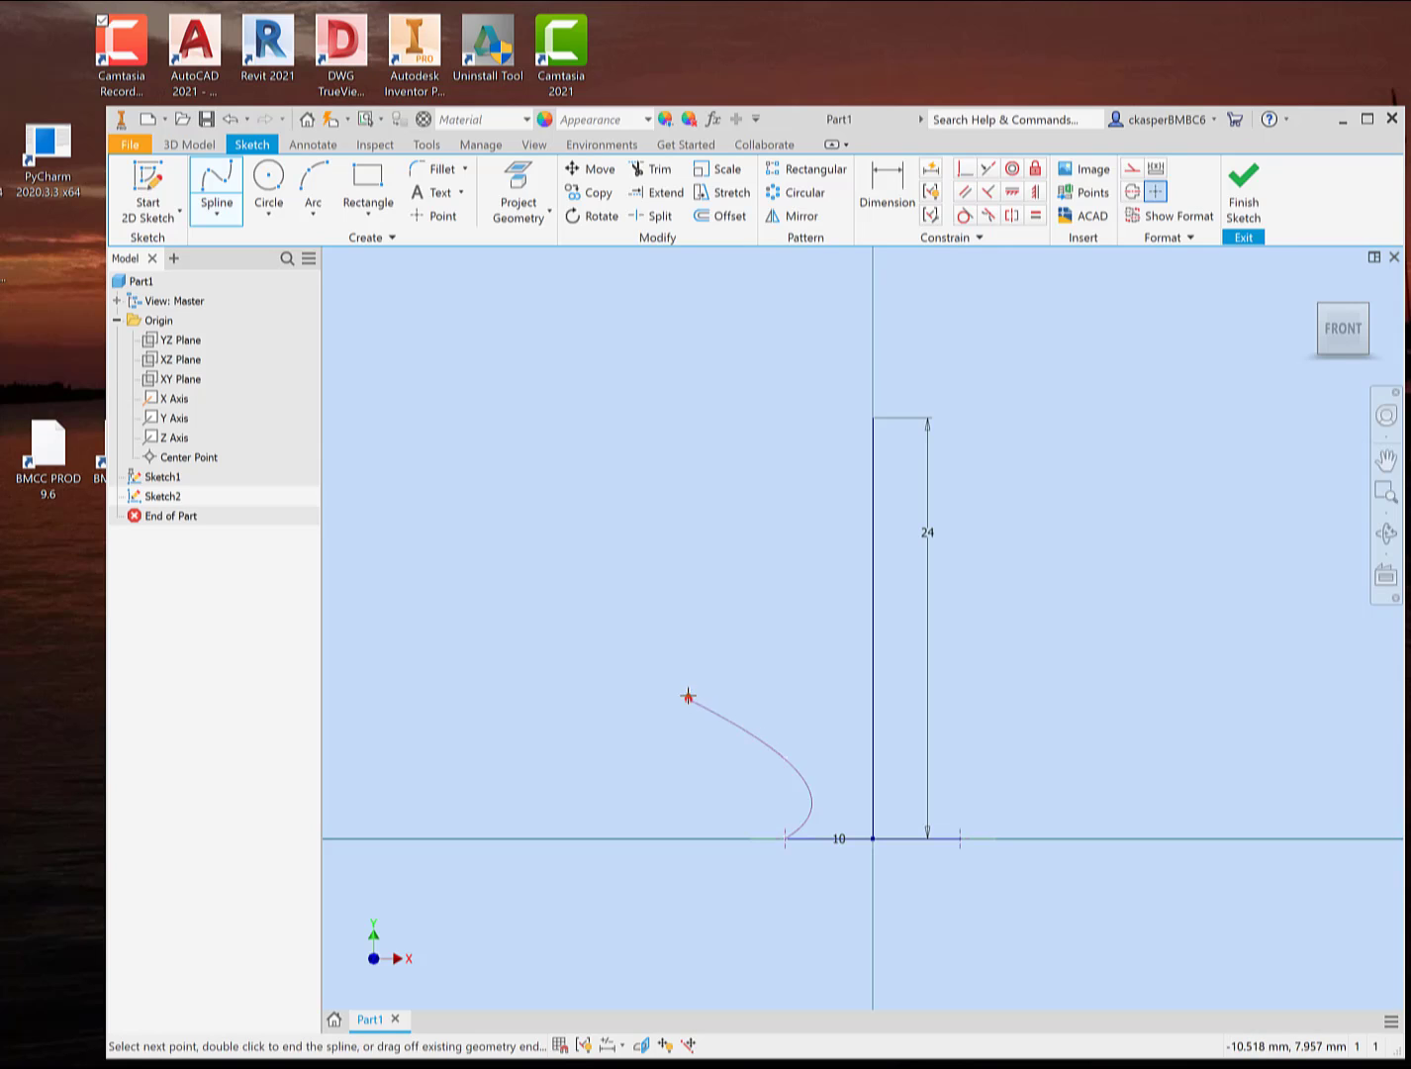
{"action": "left_click", "coordinate": [776, 548]}
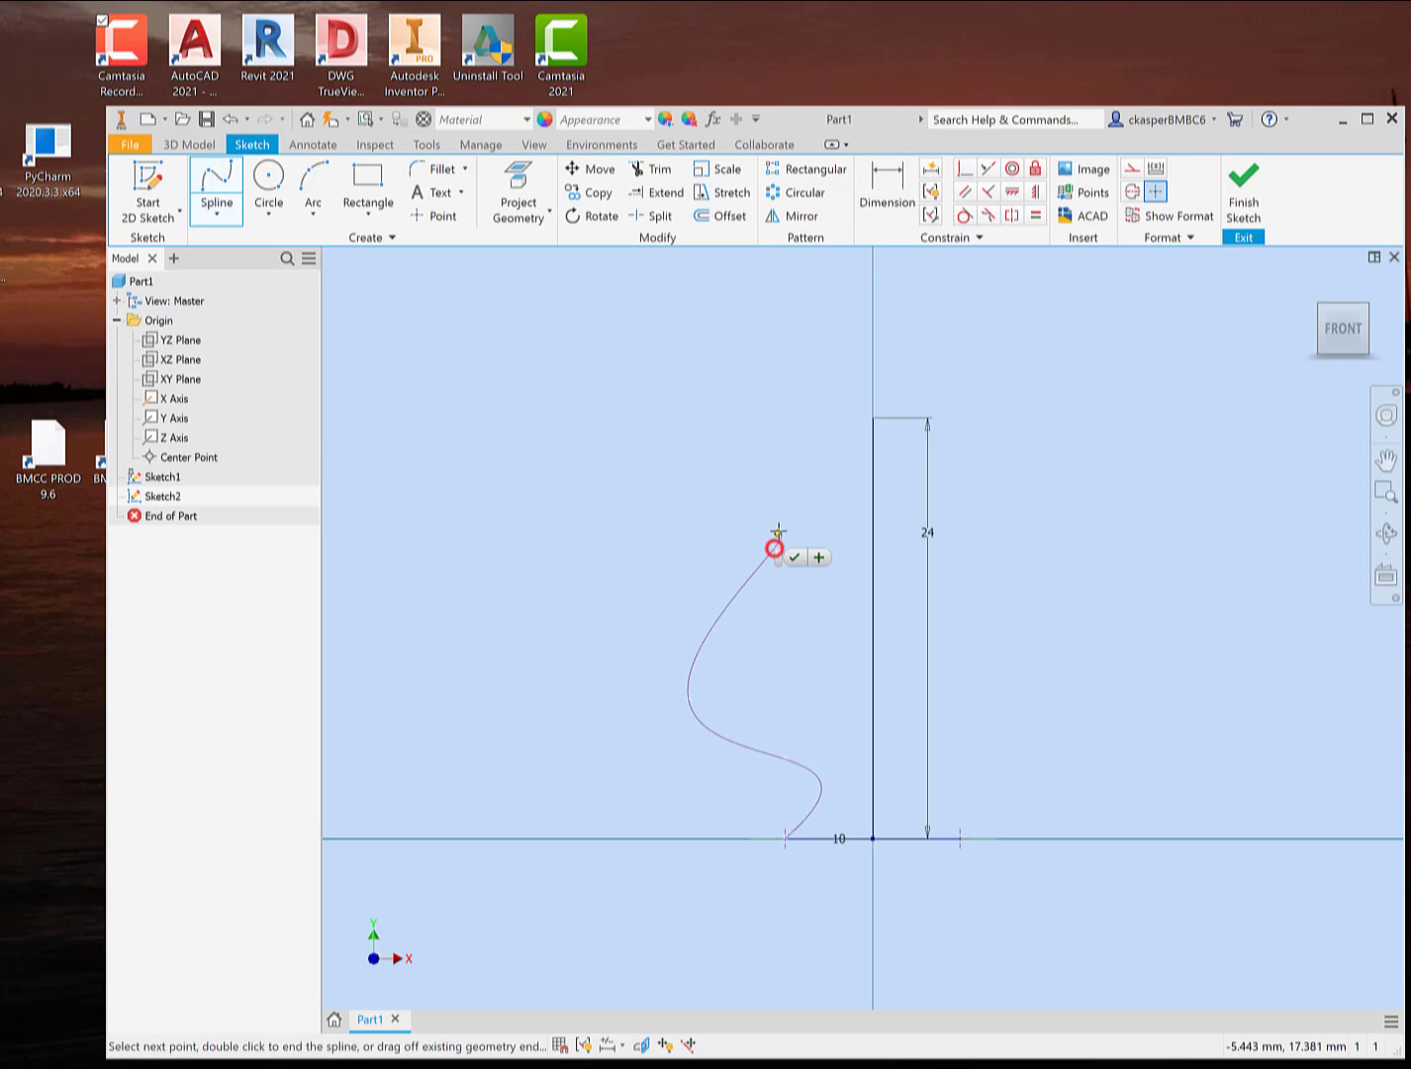
{"action": "left_click", "coordinate": [775, 462]}
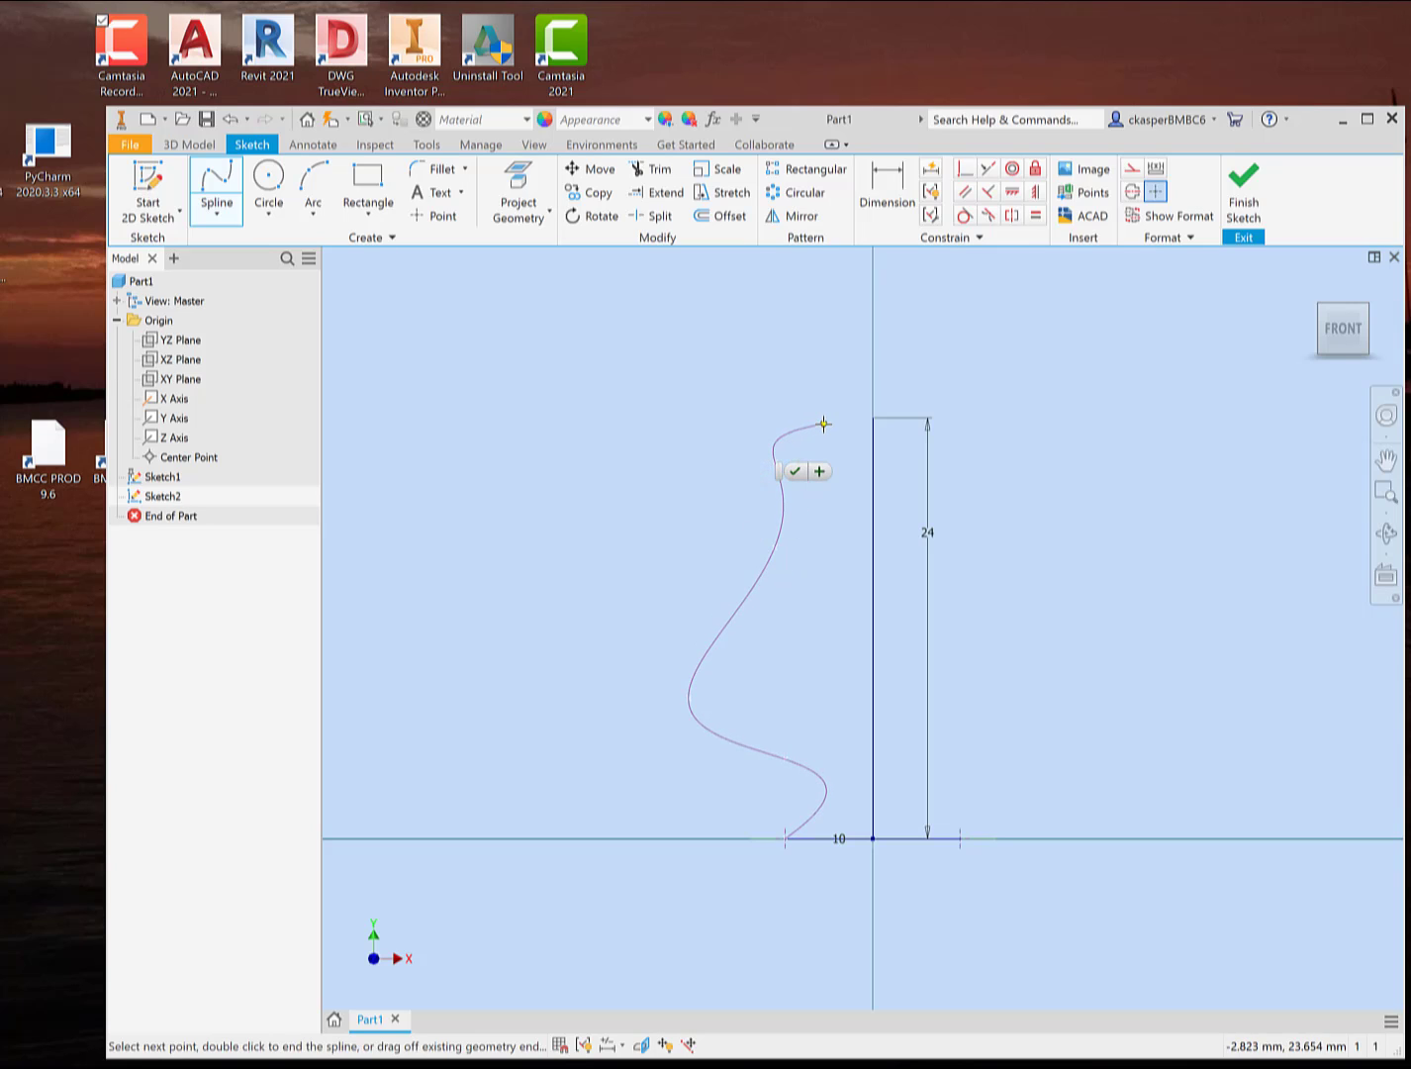
{"action": "left_click", "coordinate": [824, 423]}
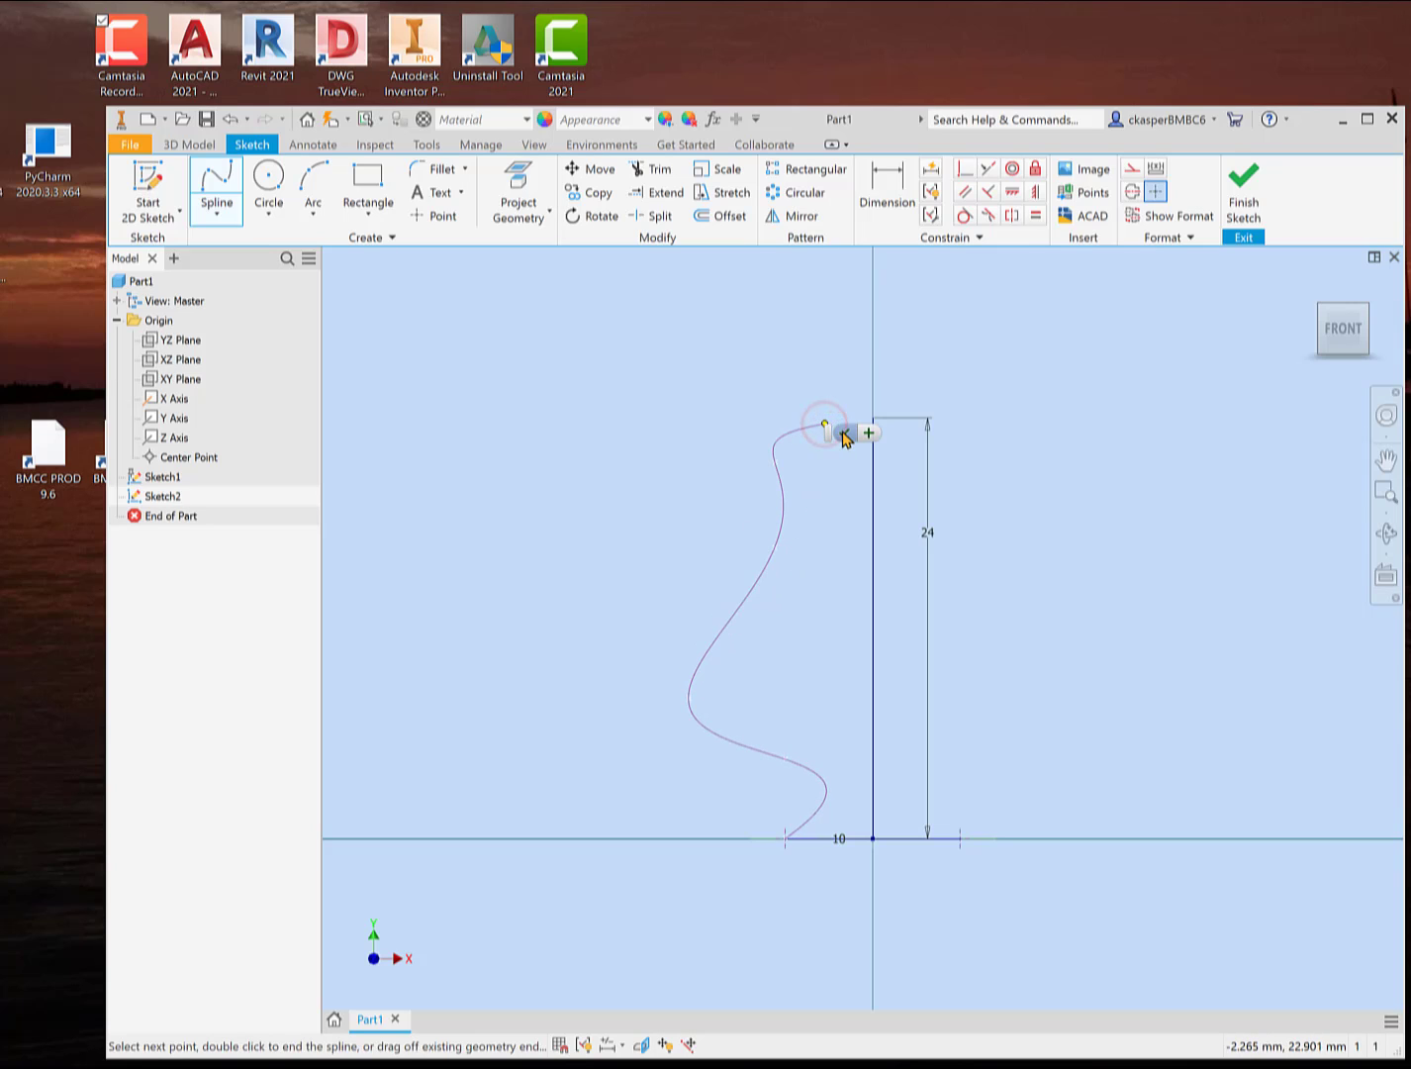
{"action": "left_click", "coordinate": [841, 429]}
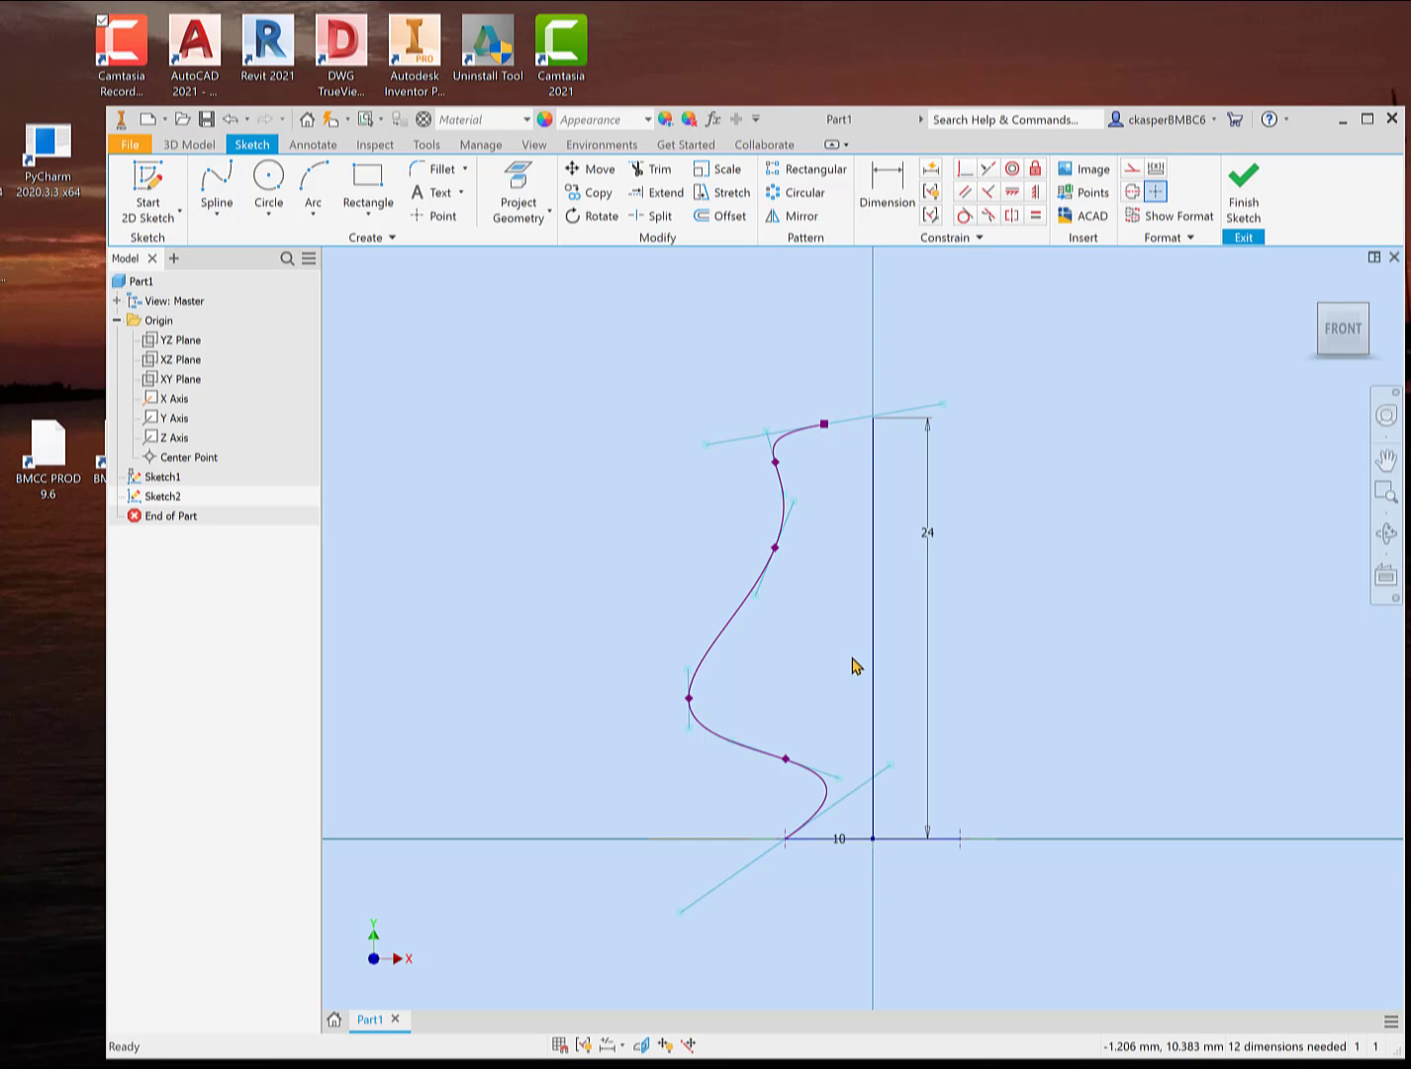
{"action": "middle_click_drag", "start_coordinate": [826, 643], "coordinate": [818, 664], "text": "shift"}
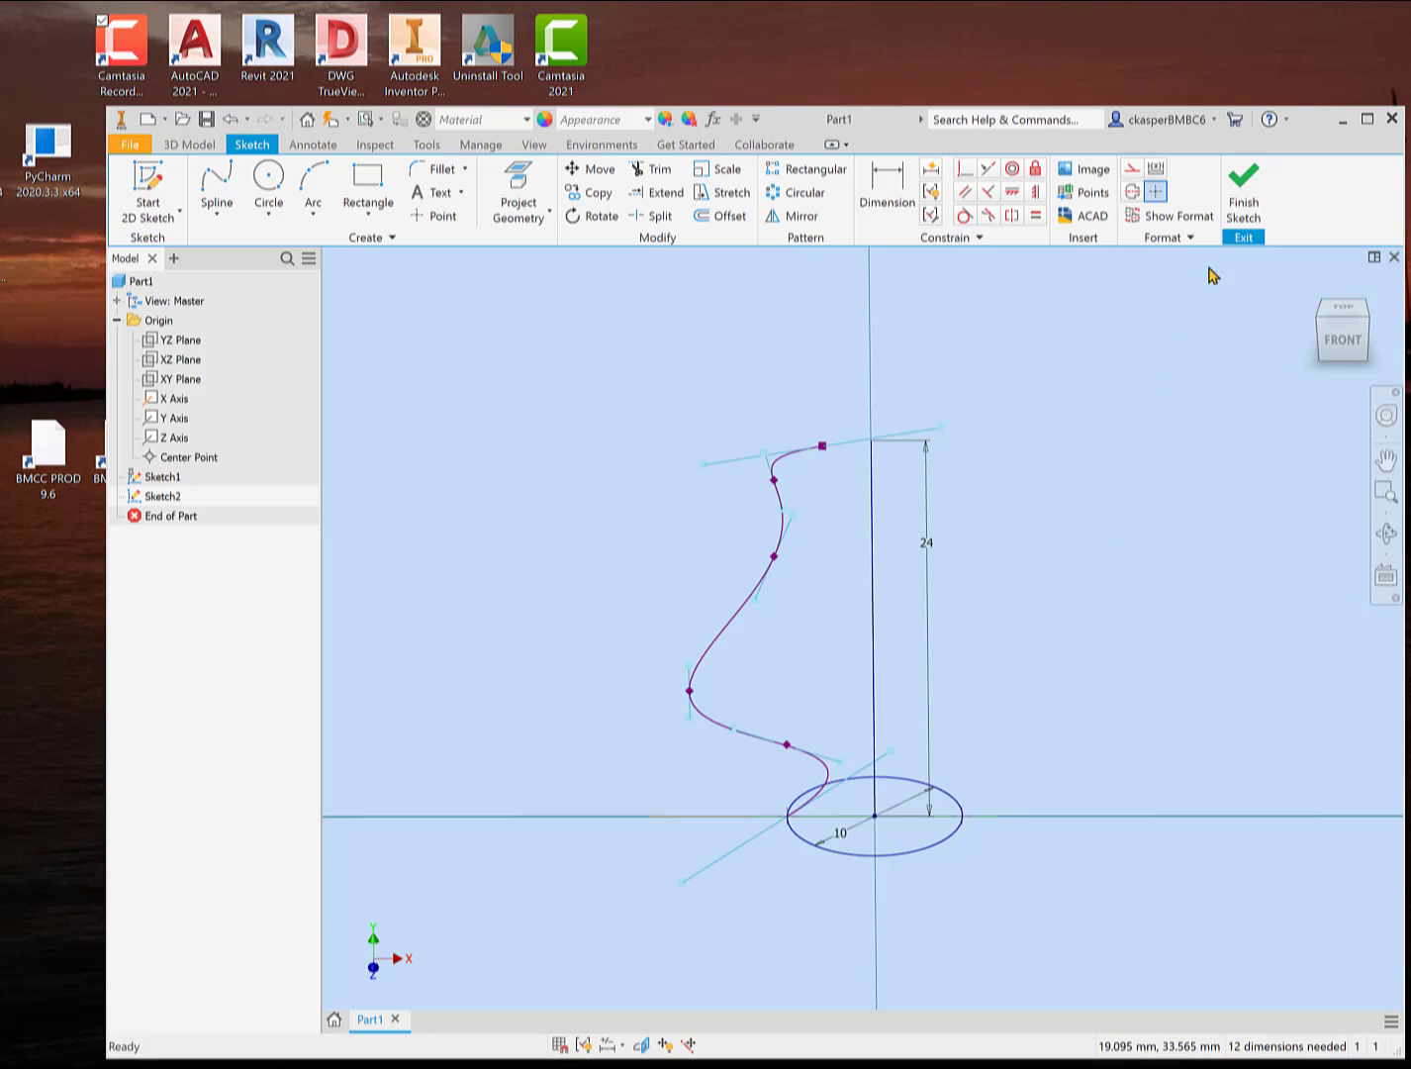
{"action": "left_click", "coordinate": [1244, 193]}
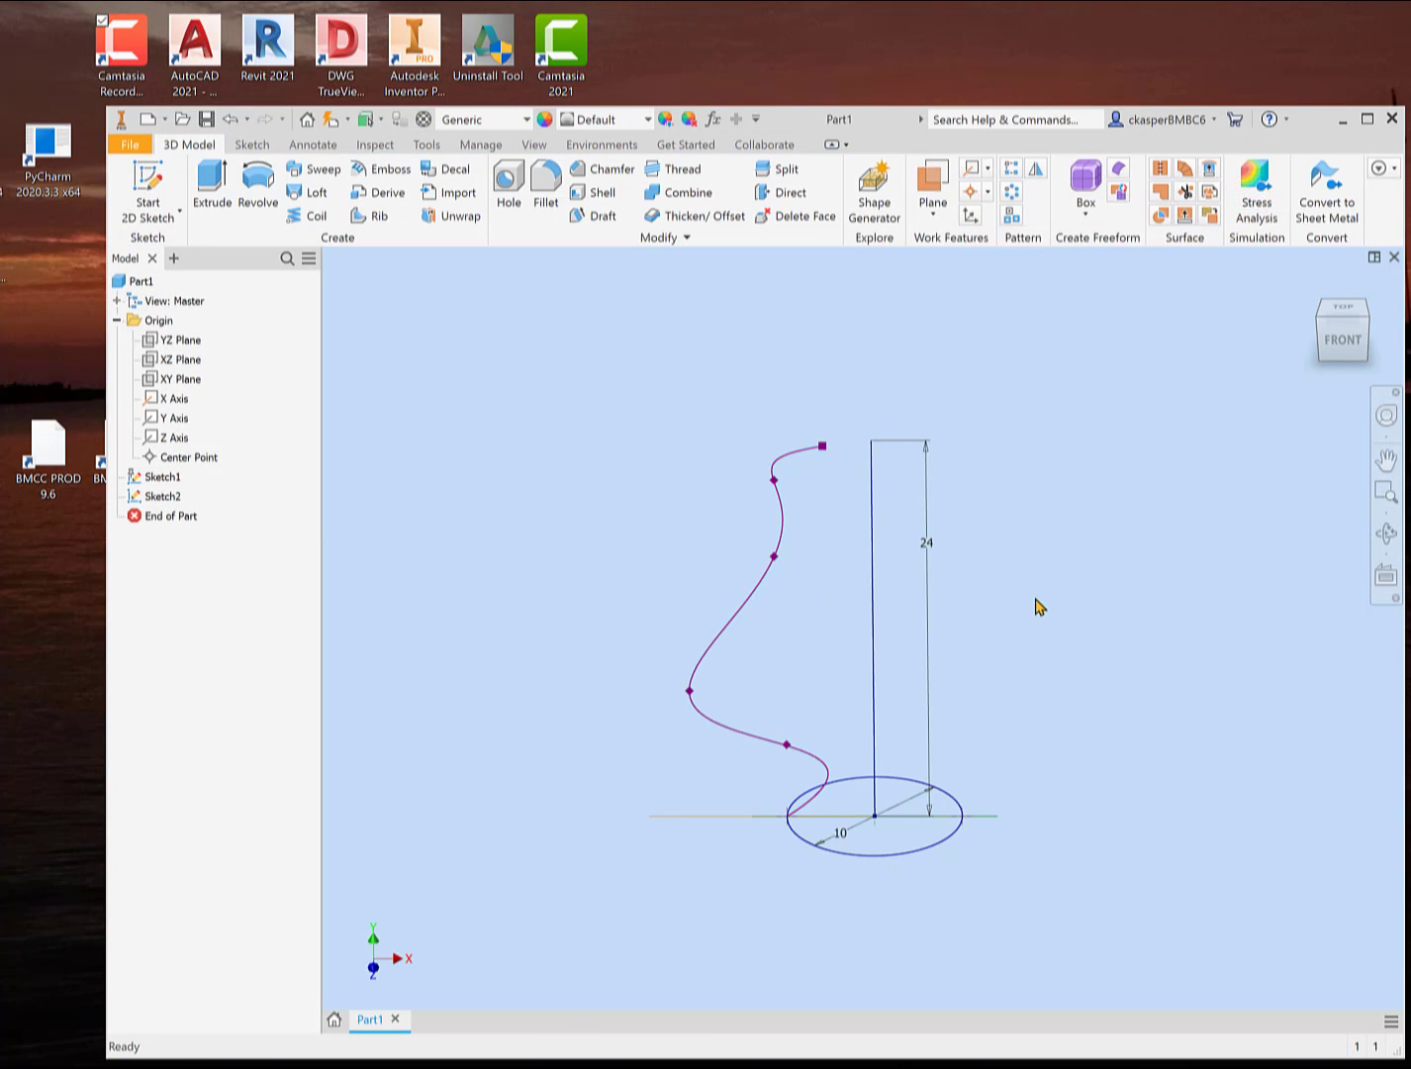
- Set up a Sweep of the 10 mm circle along the vertical line with the spline as guide rail, and examine the preview from several angles
{"action": "mouse_move", "coordinate": [1105, 605]}
{"action": "middle_mouse_down", "text": "shift"}
{"action": "mouse_move", "coordinate": [1117, 567]}
{"action": "mouse_move", "coordinate": [1112, 584]}
{"action": "middle_mouse_up", "text": "shift"}
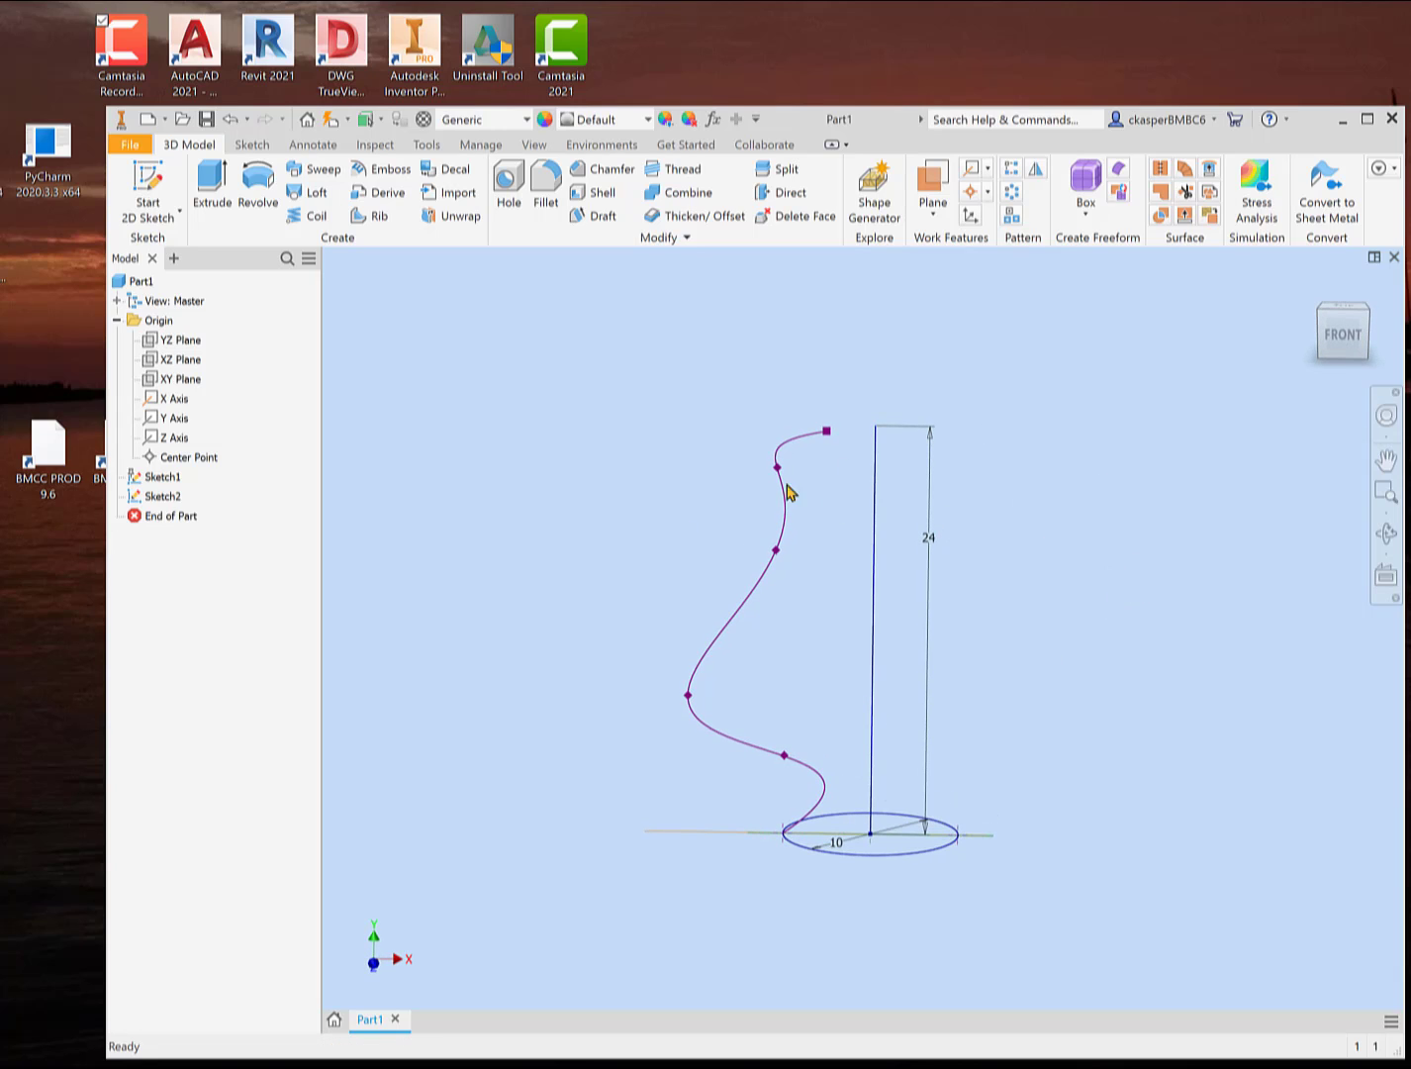
{"action": "left_click", "coordinate": [315, 169]}
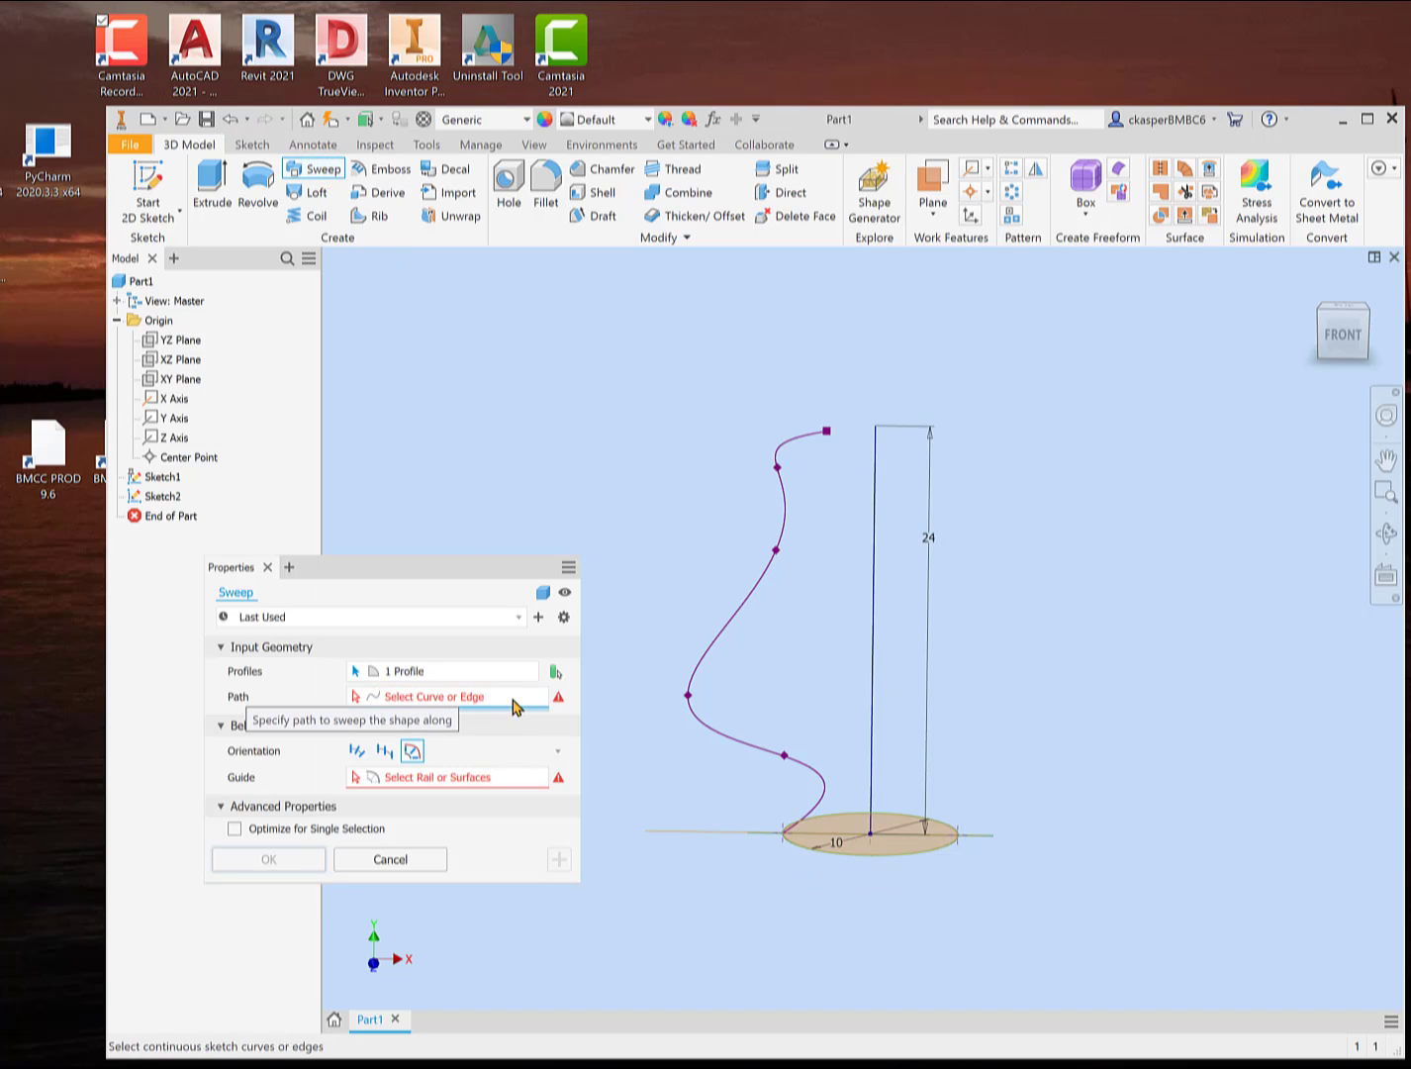
{"action": "left_click", "coordinate": [871, 567]}
{"action": "left_click", "coordinate": [428, 778]}
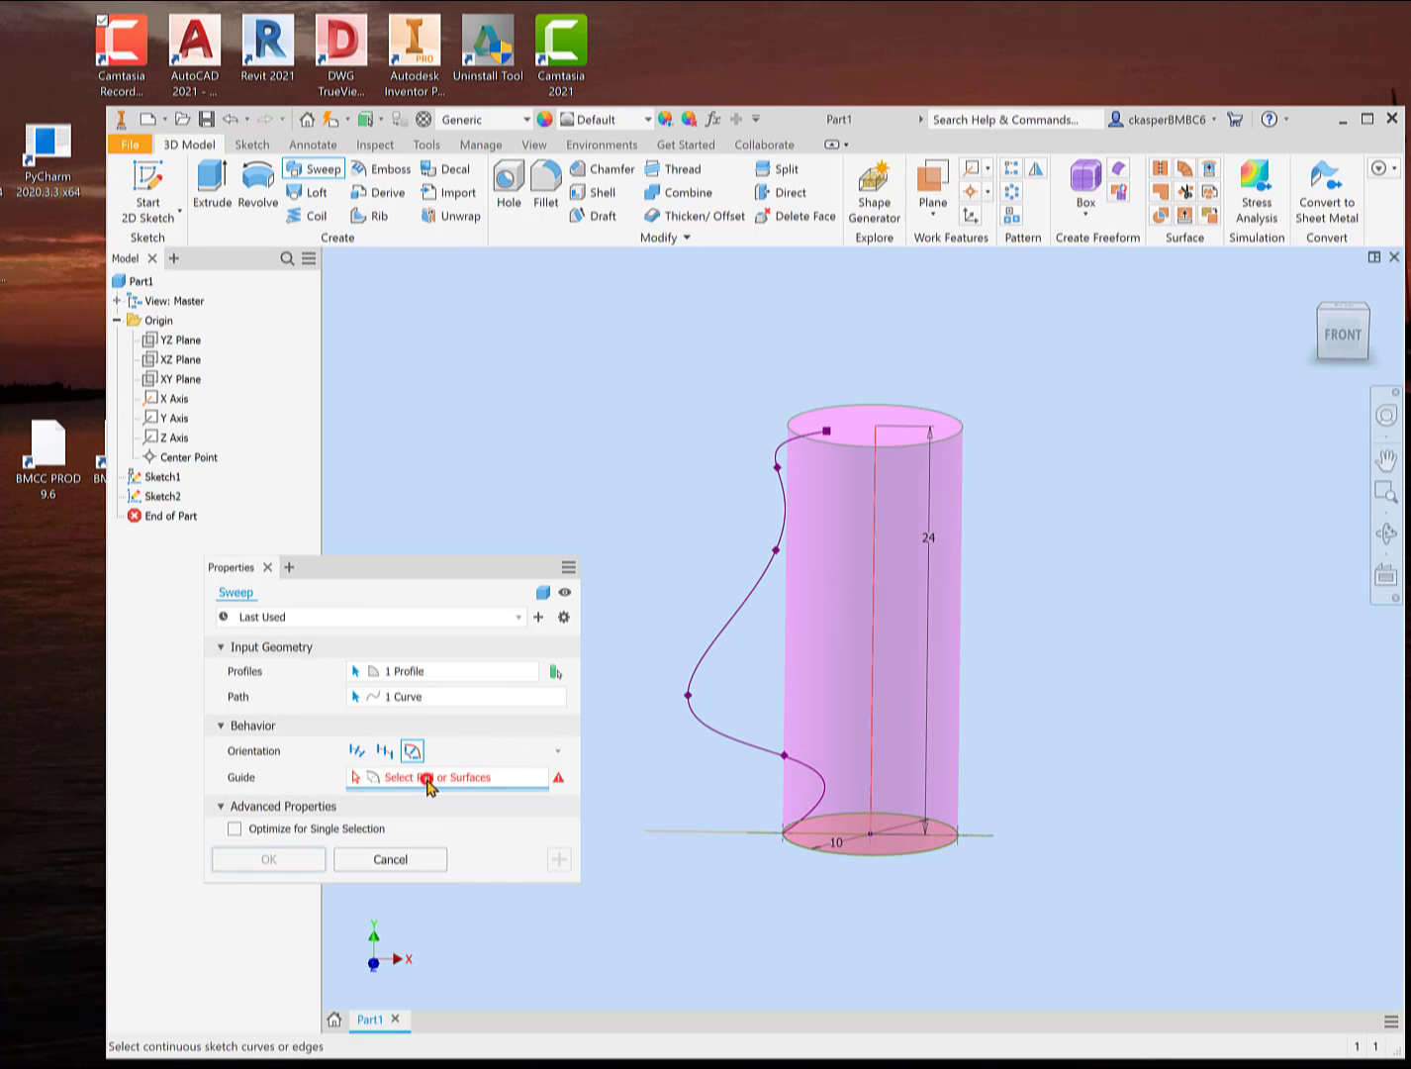
{"action": "left_click", "coordinate": [714, 643]}
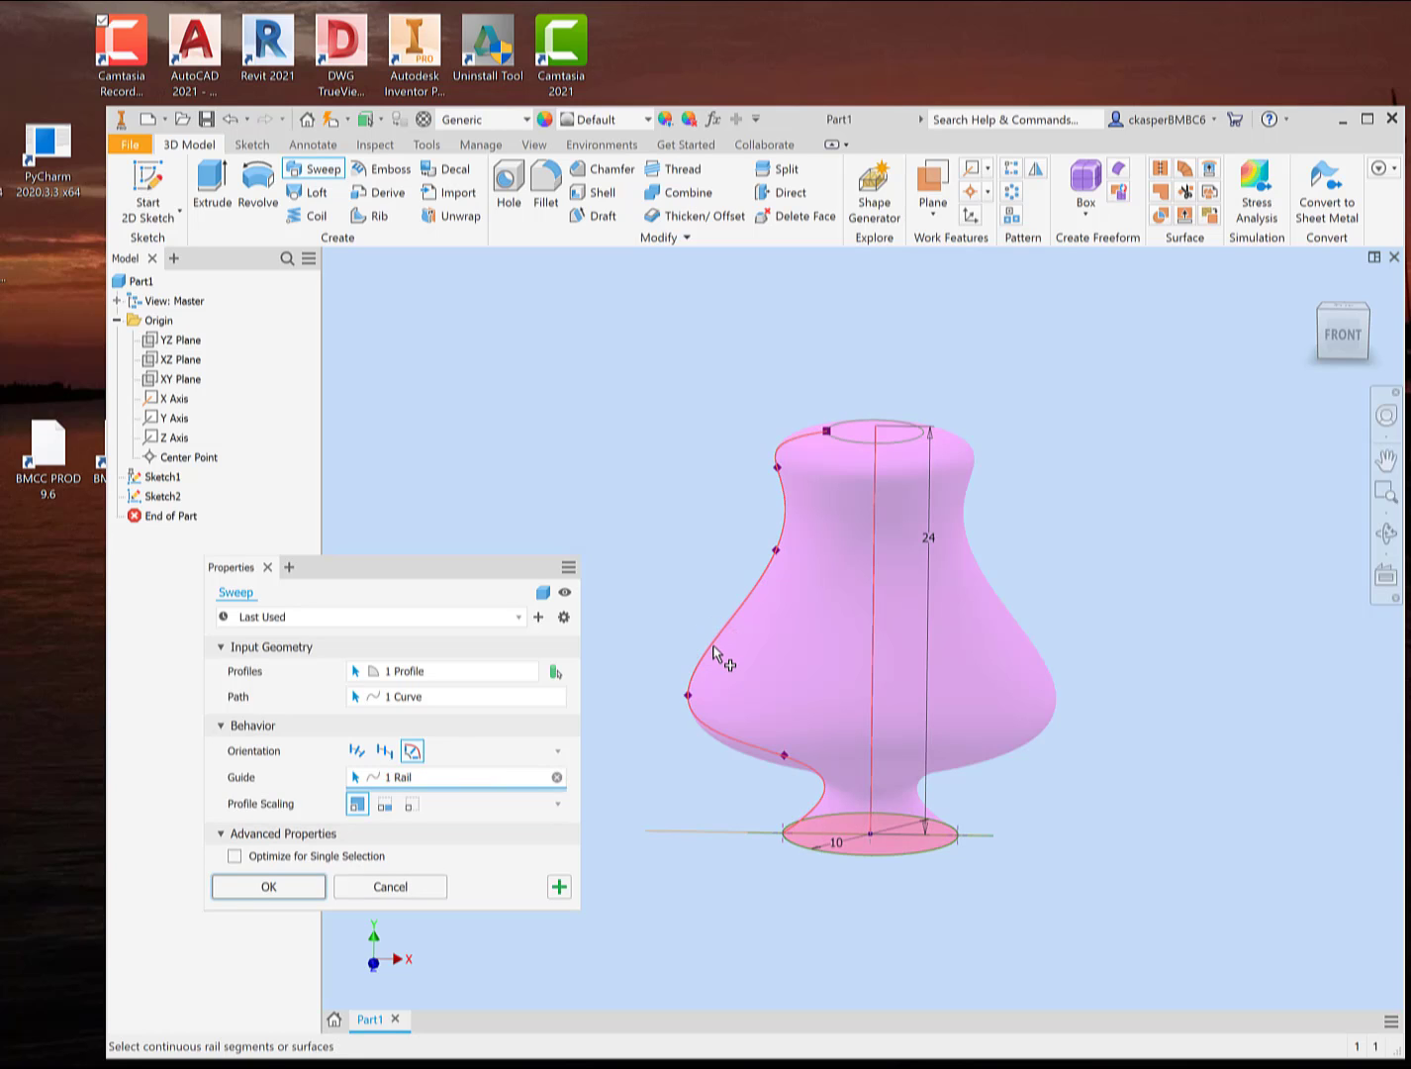
{"action": "middle_click_drag", "start_coordinate": [706, 529], "coordinate": [713, 487], "text": "shift"}
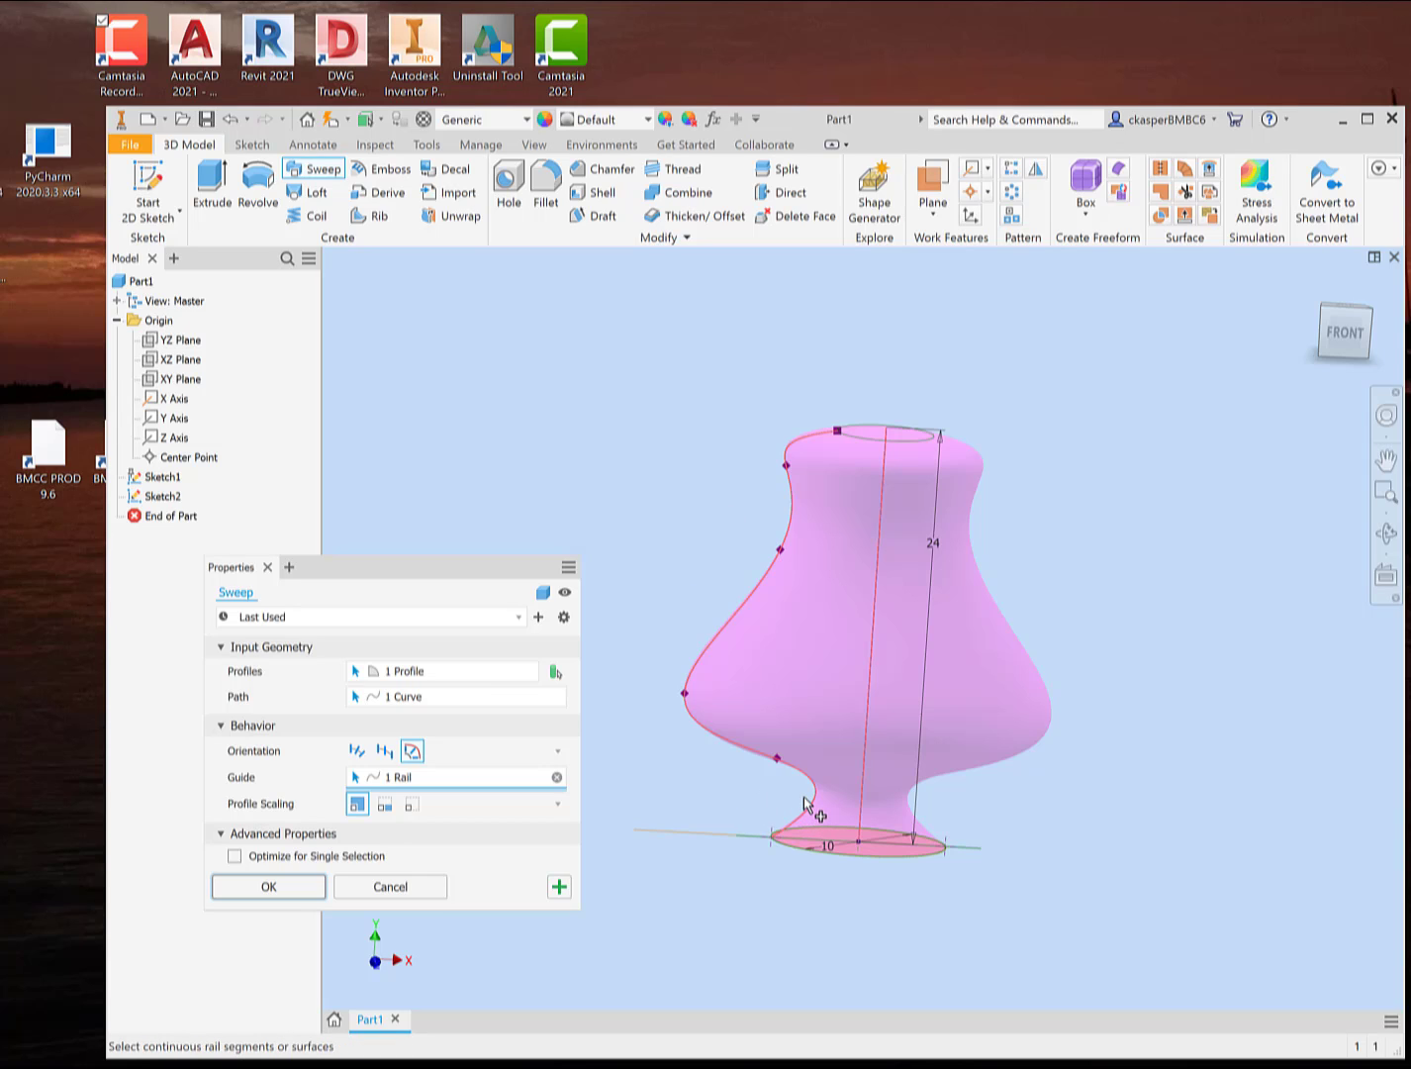
{"action": "mouse_move", "coordinate": [752, 791]}
{"action": "middle_mouse_down", "text": "shift"}
{"action": "mouse_move", "coordinate": [785, 767]}
{"action": "mouse_move", "coordinate": [923, 769]}
{"action": "mouse_move", "coordinate": [759, 756]}
{"action": "mouse_move", "coordinate": [758, 782]}
{"action": "middle_mouse_up", "text": "shift"}
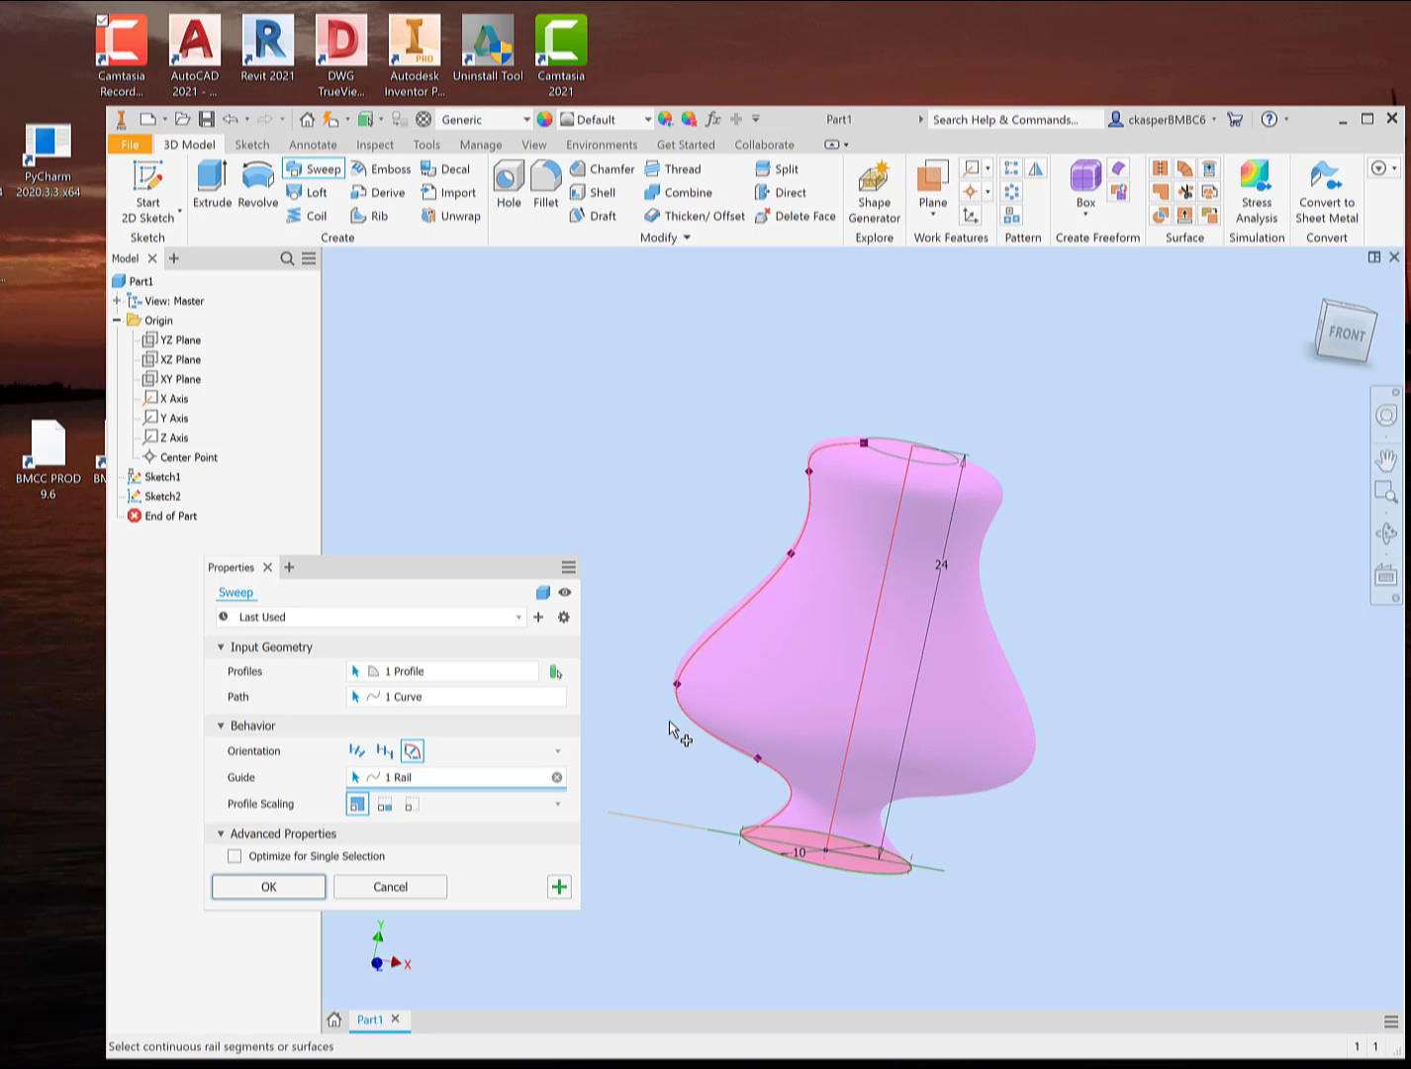
{"action": "middle_click_drag", "start_coordinate": [671, 730], "coordinate": [642, 809], "text": "shift"}
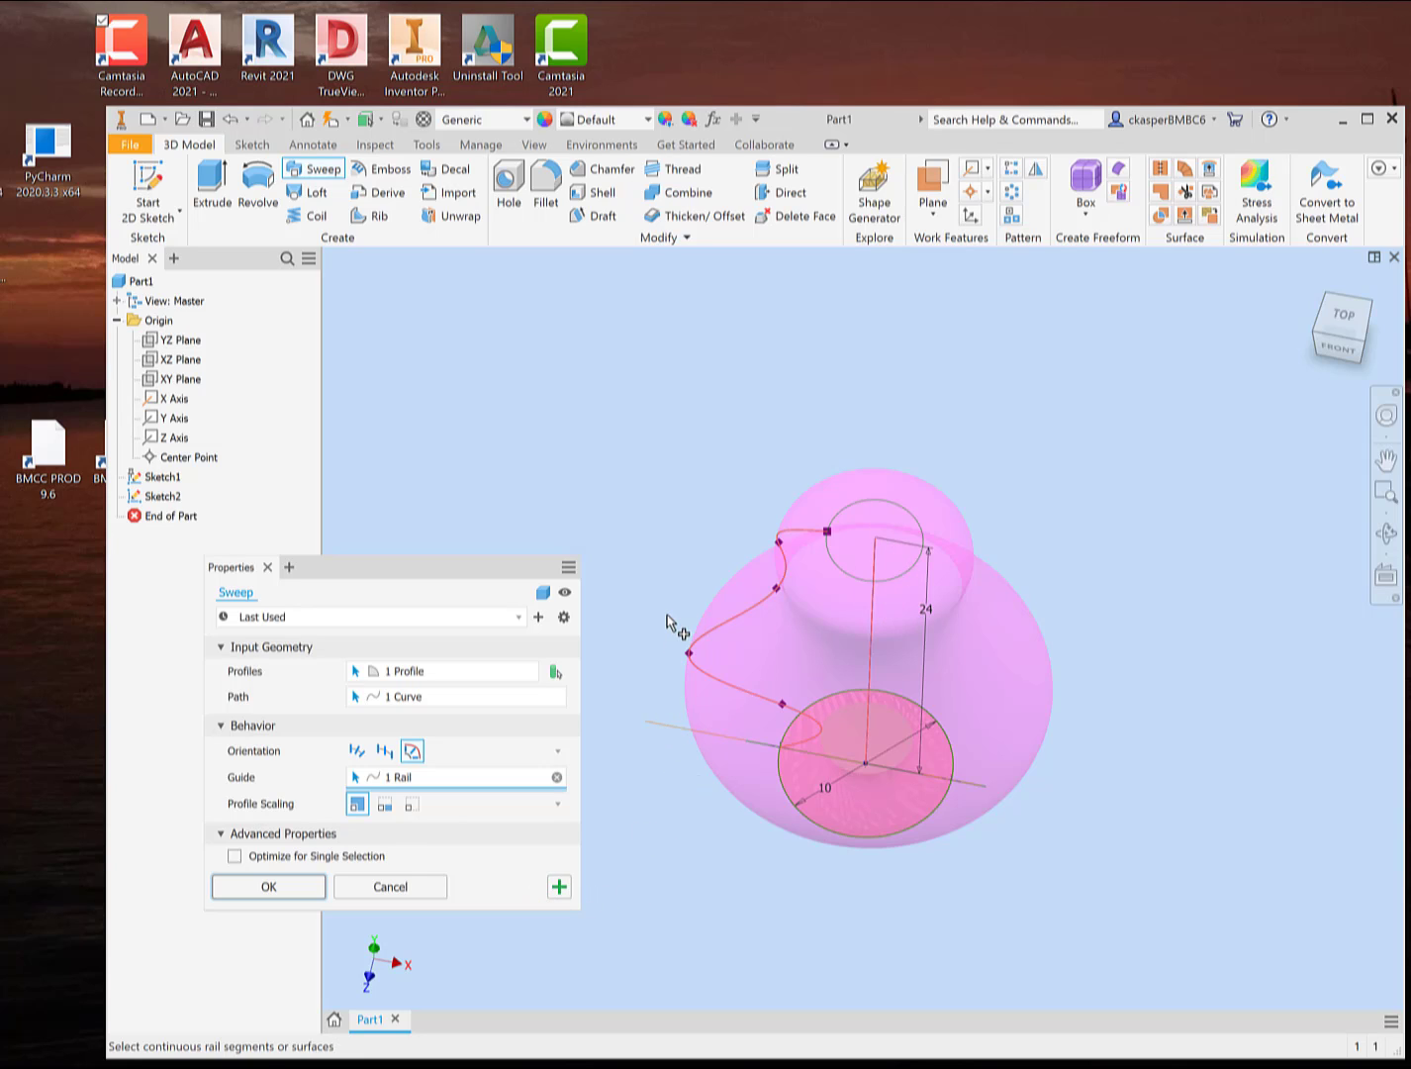
{"action": "middle_click_drag", "start_coordinate": [672, 611], "coordinate": [668, 646], "text": "shift"}
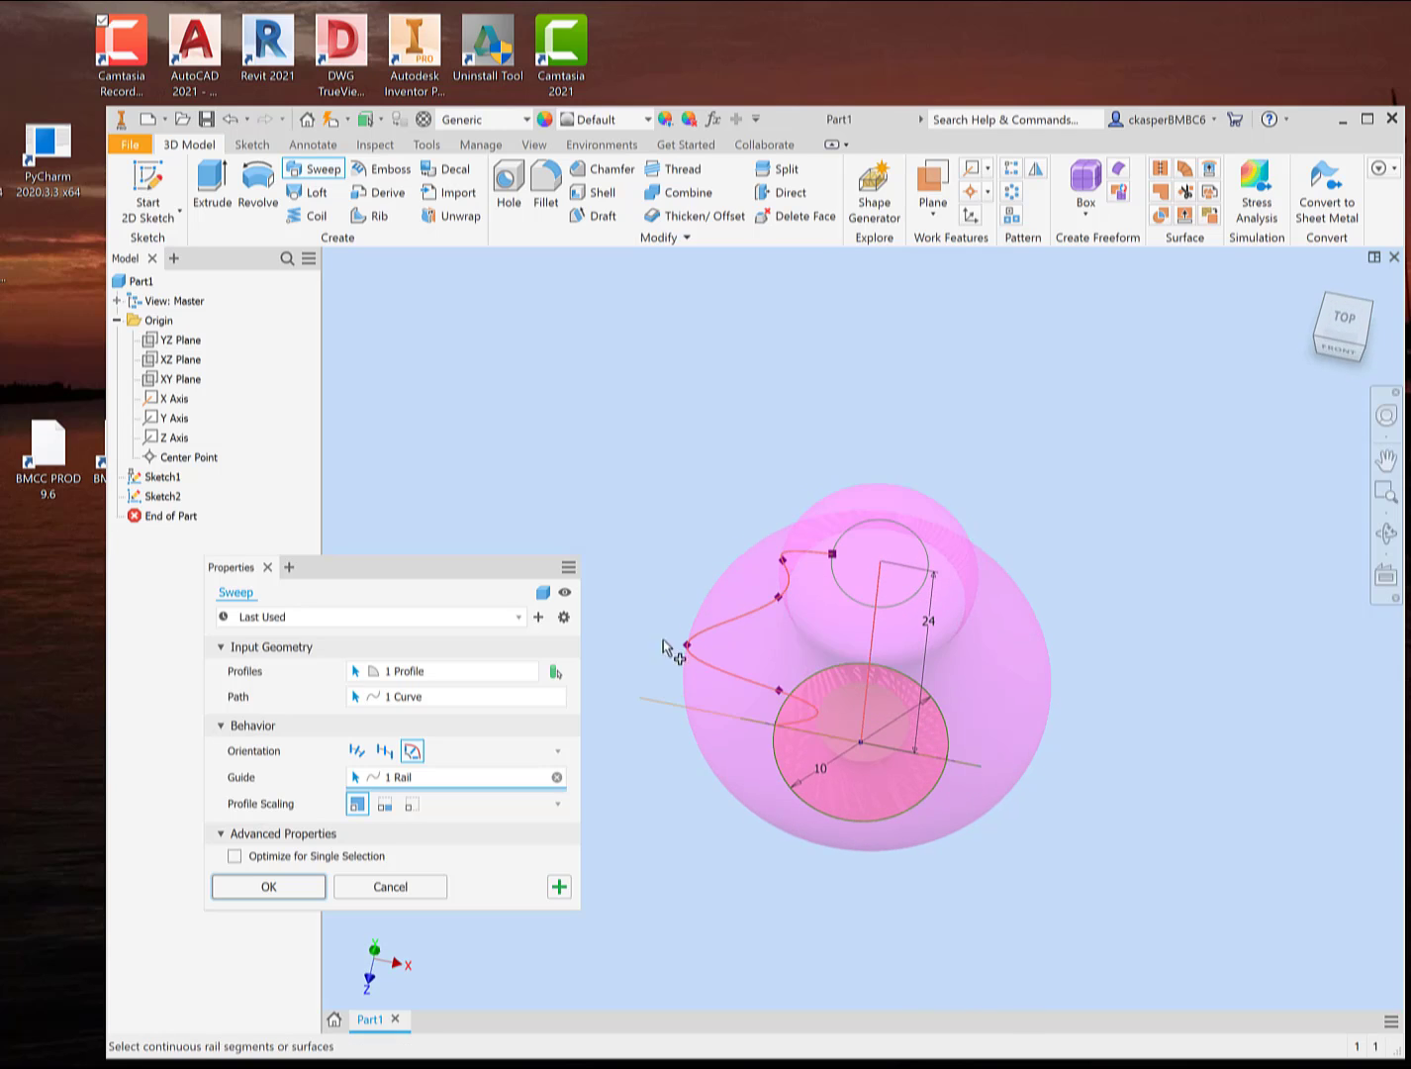
- Preview the spline-guided sweep with X Scaling, examine it from the front, and discard the sweep
{"action": "left_click", "coordinate": [385, 805]}
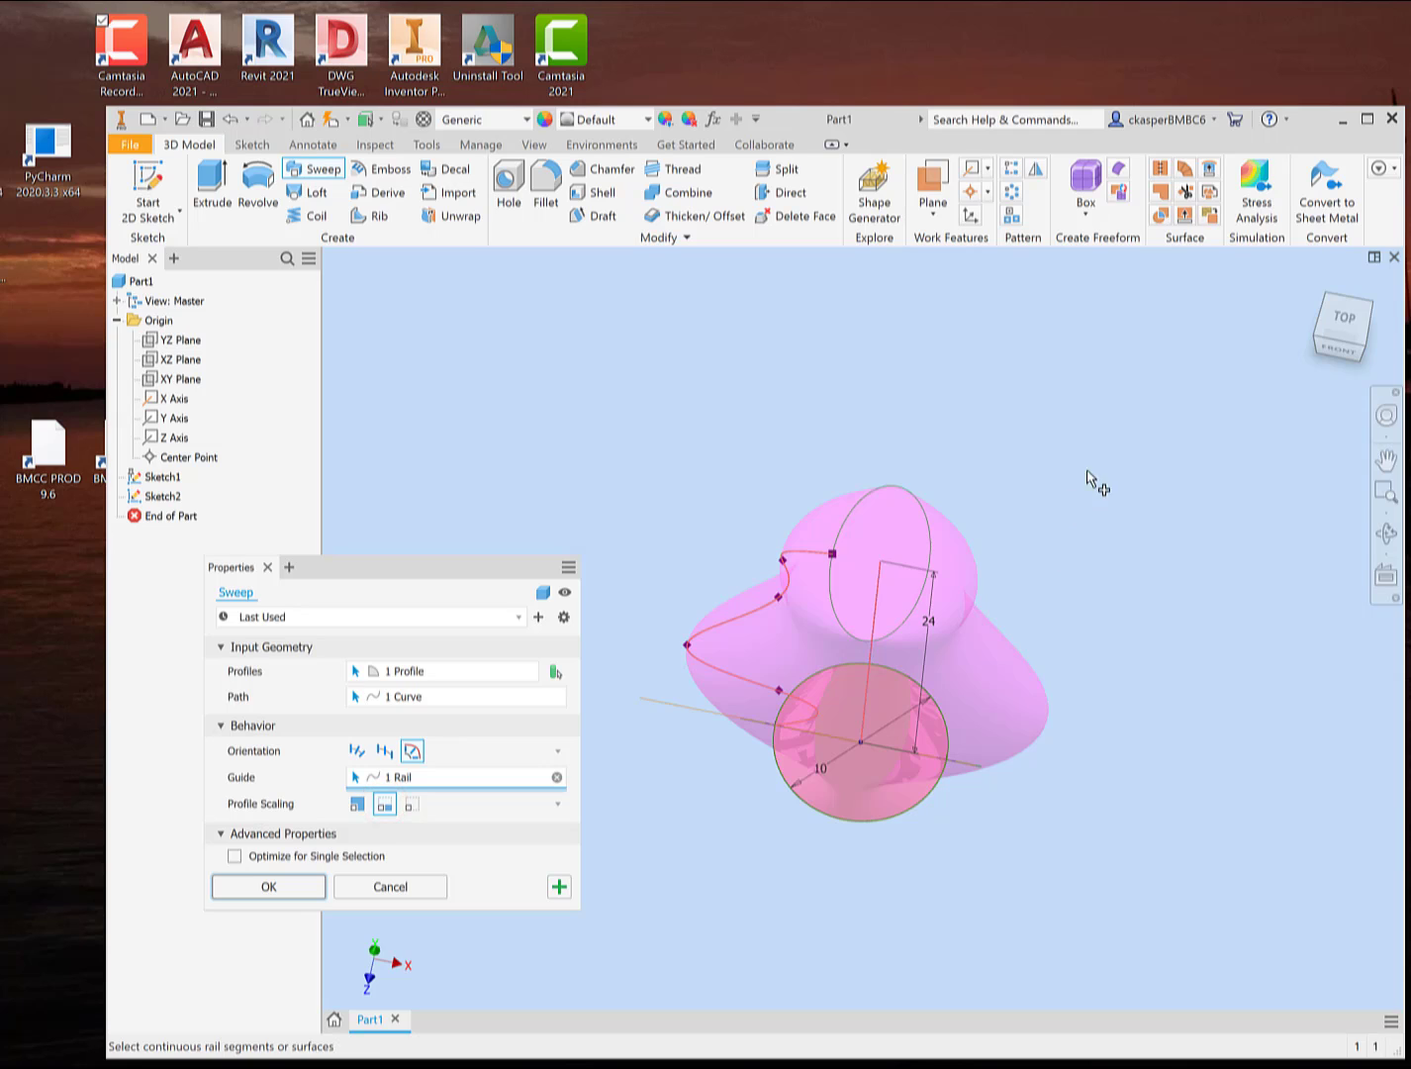
{"action": "middle_click_drag", "start_coordinate": [1088, 482], "coordinate": [1107, 412], "text": "shift"}
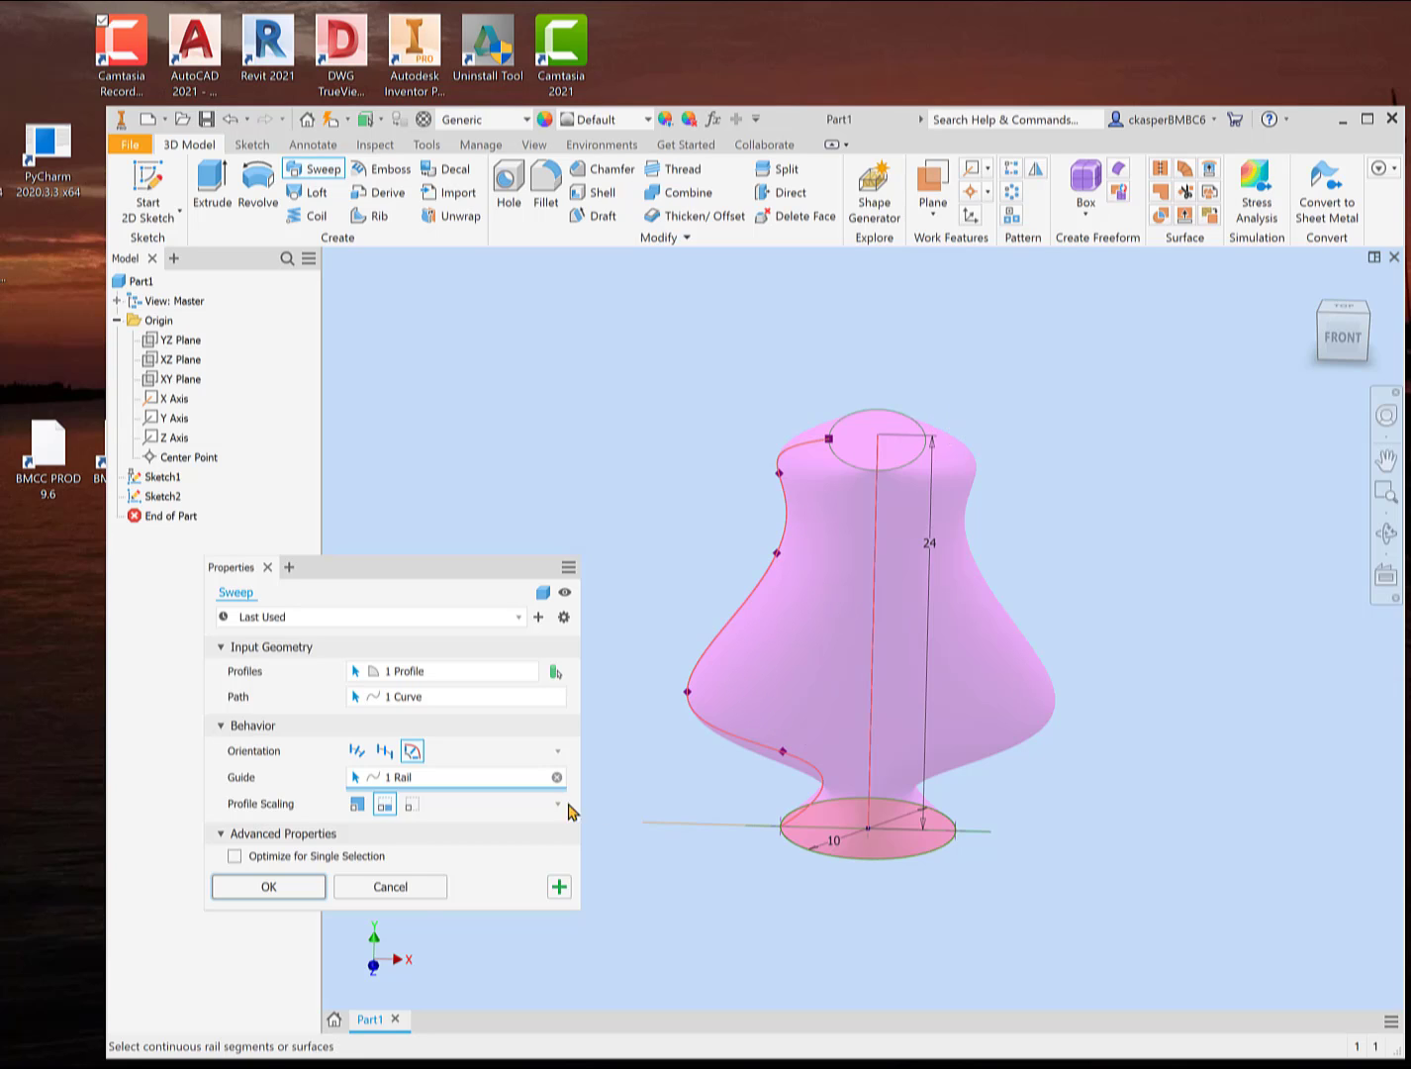
{"action": "left_click", "coordinate": [422, 890]}
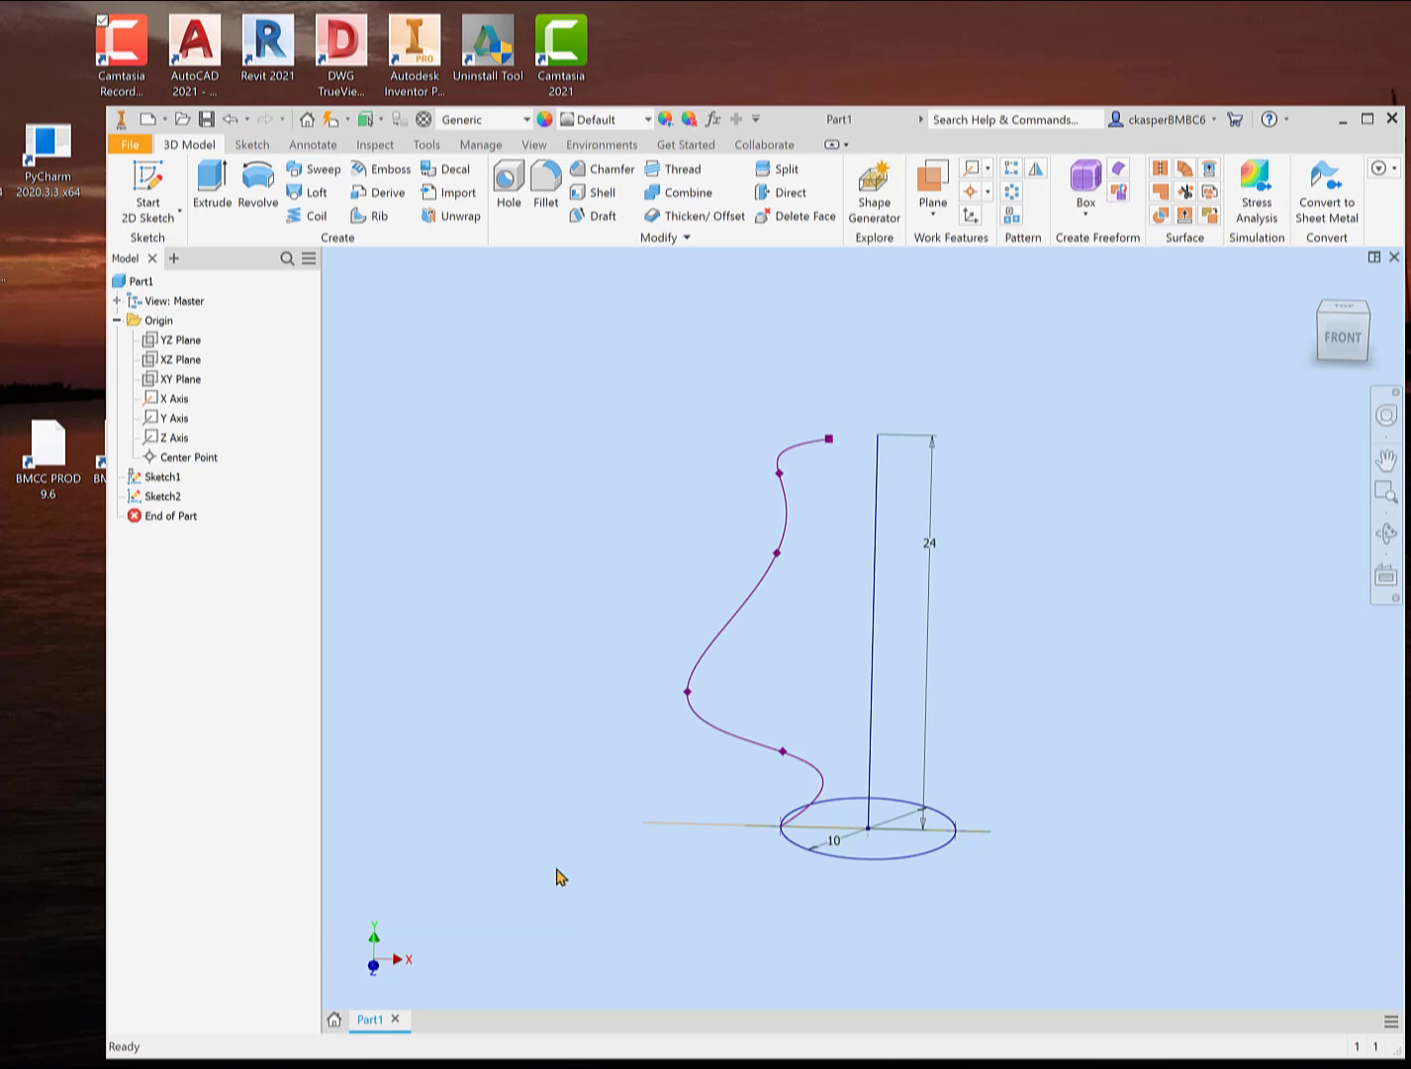
{"action": "left_click", "coordinate": [873, 674]}
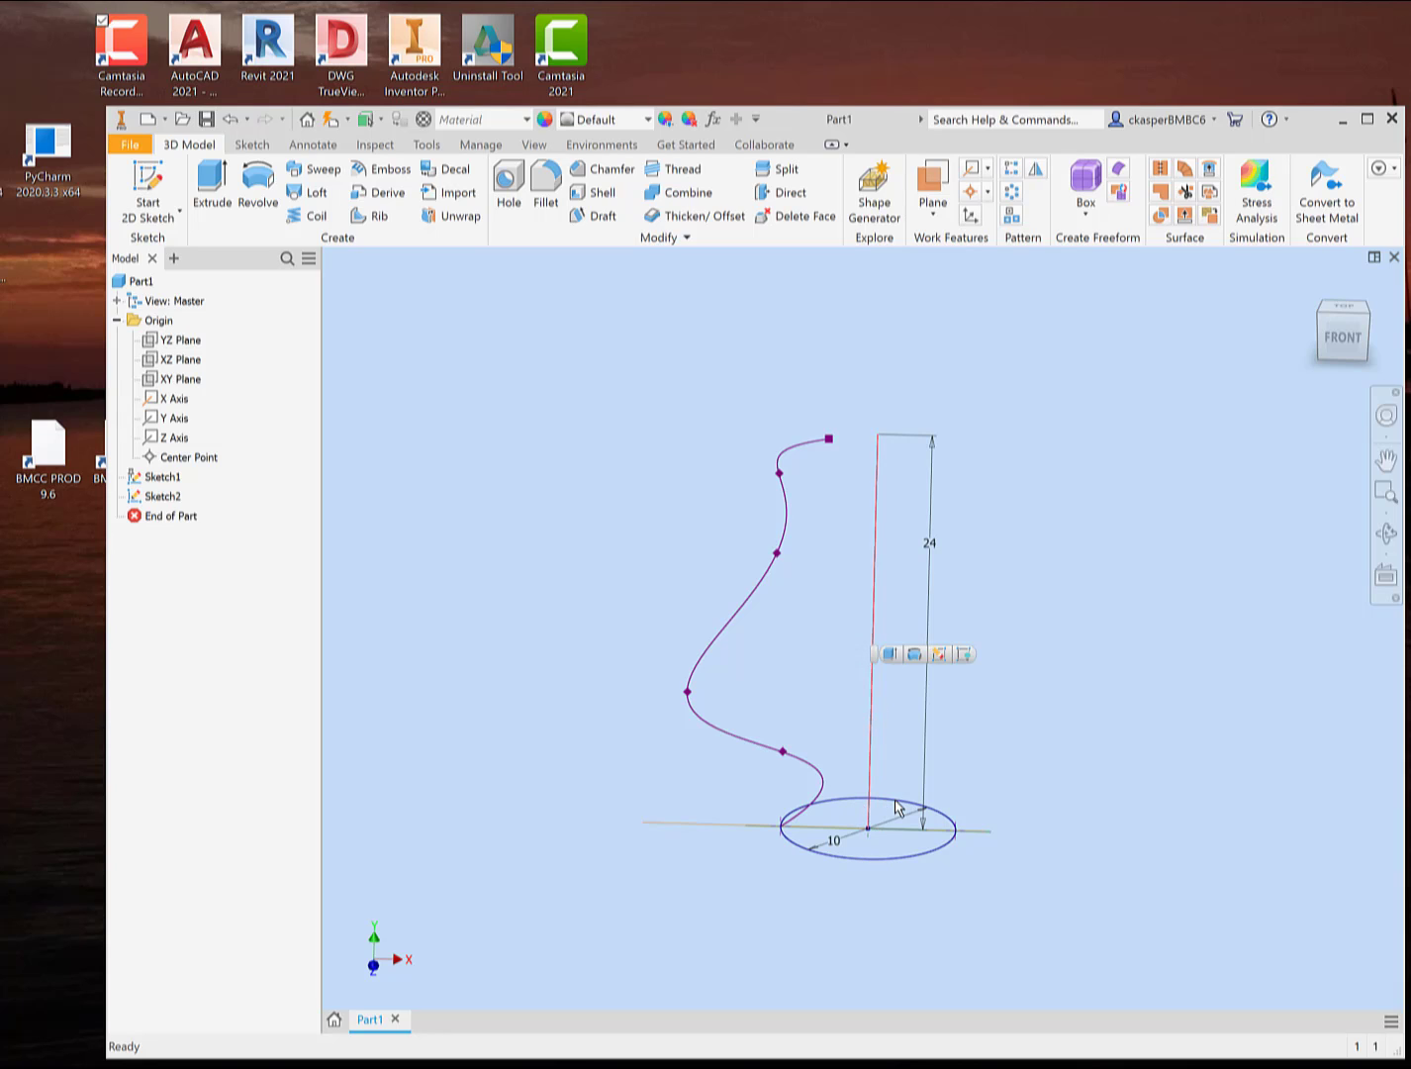
{"action": "left_click", "coordinate": [937, 655]}
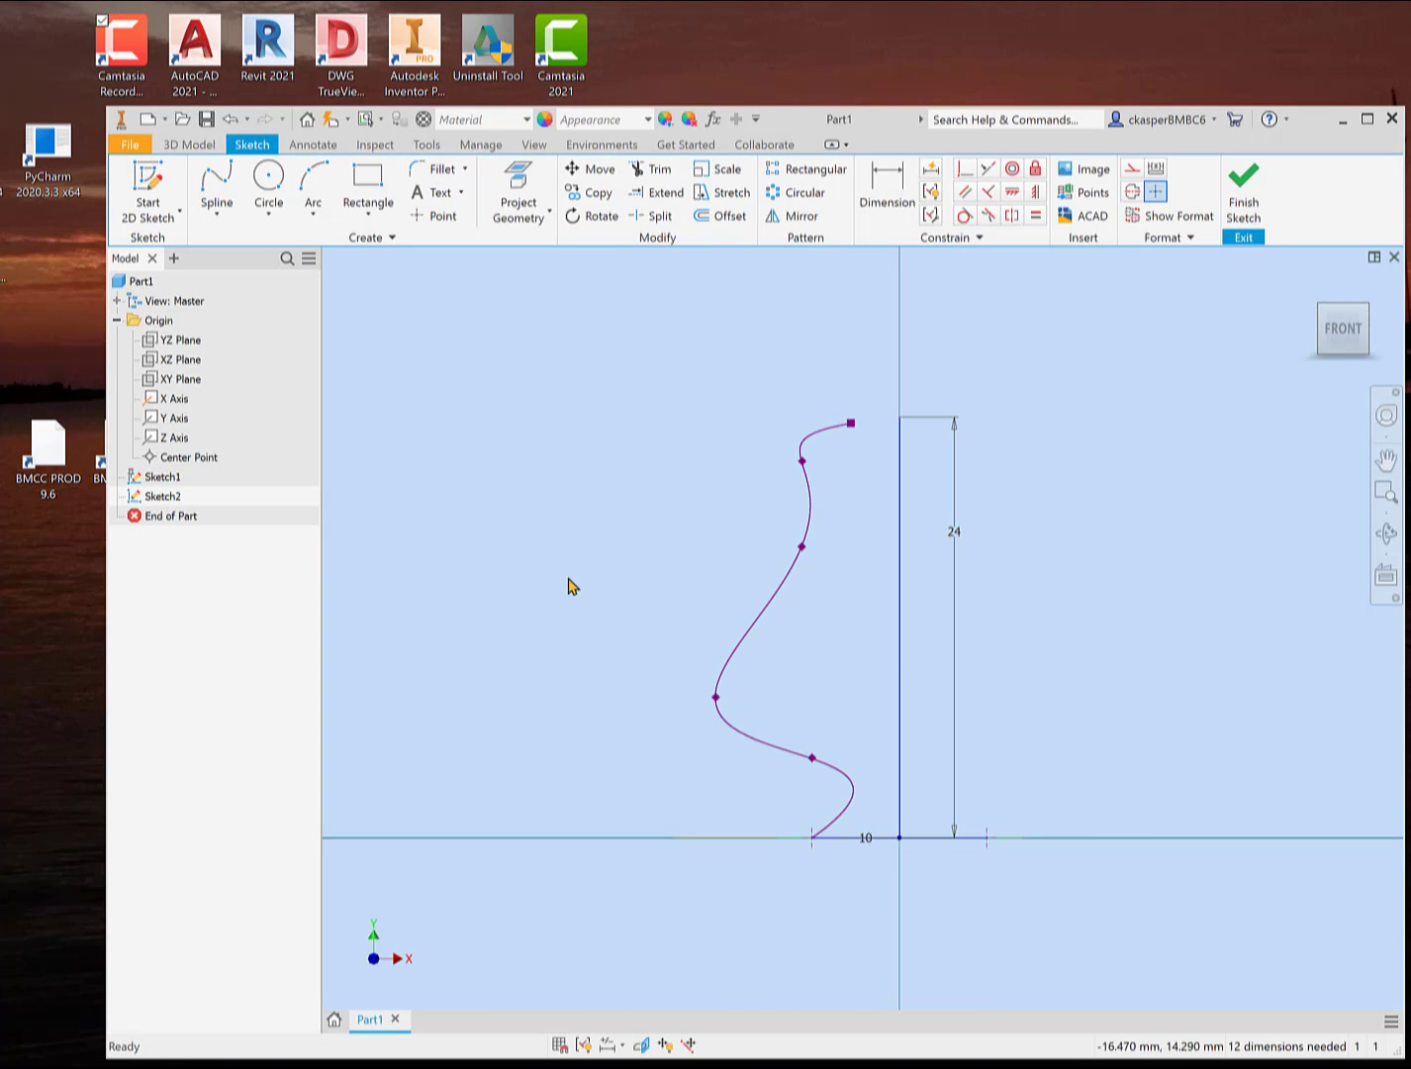
{"action": "left_click", "coordinate": [1244, 189]}
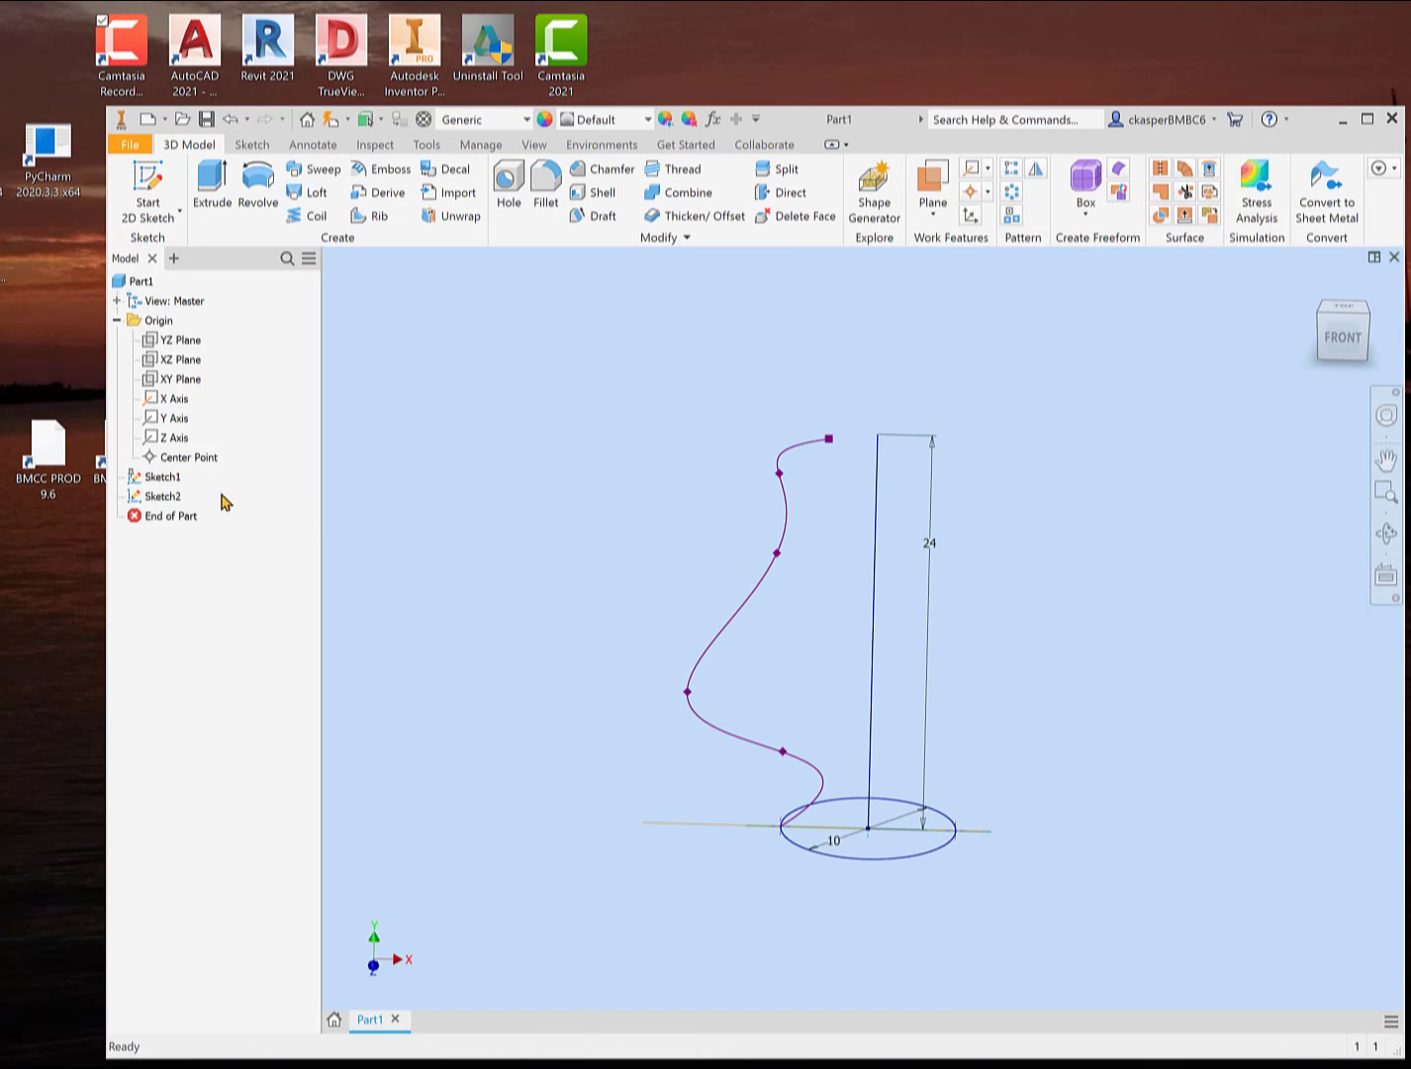
{"action": "right_click", "coordinate": [164, 504]}
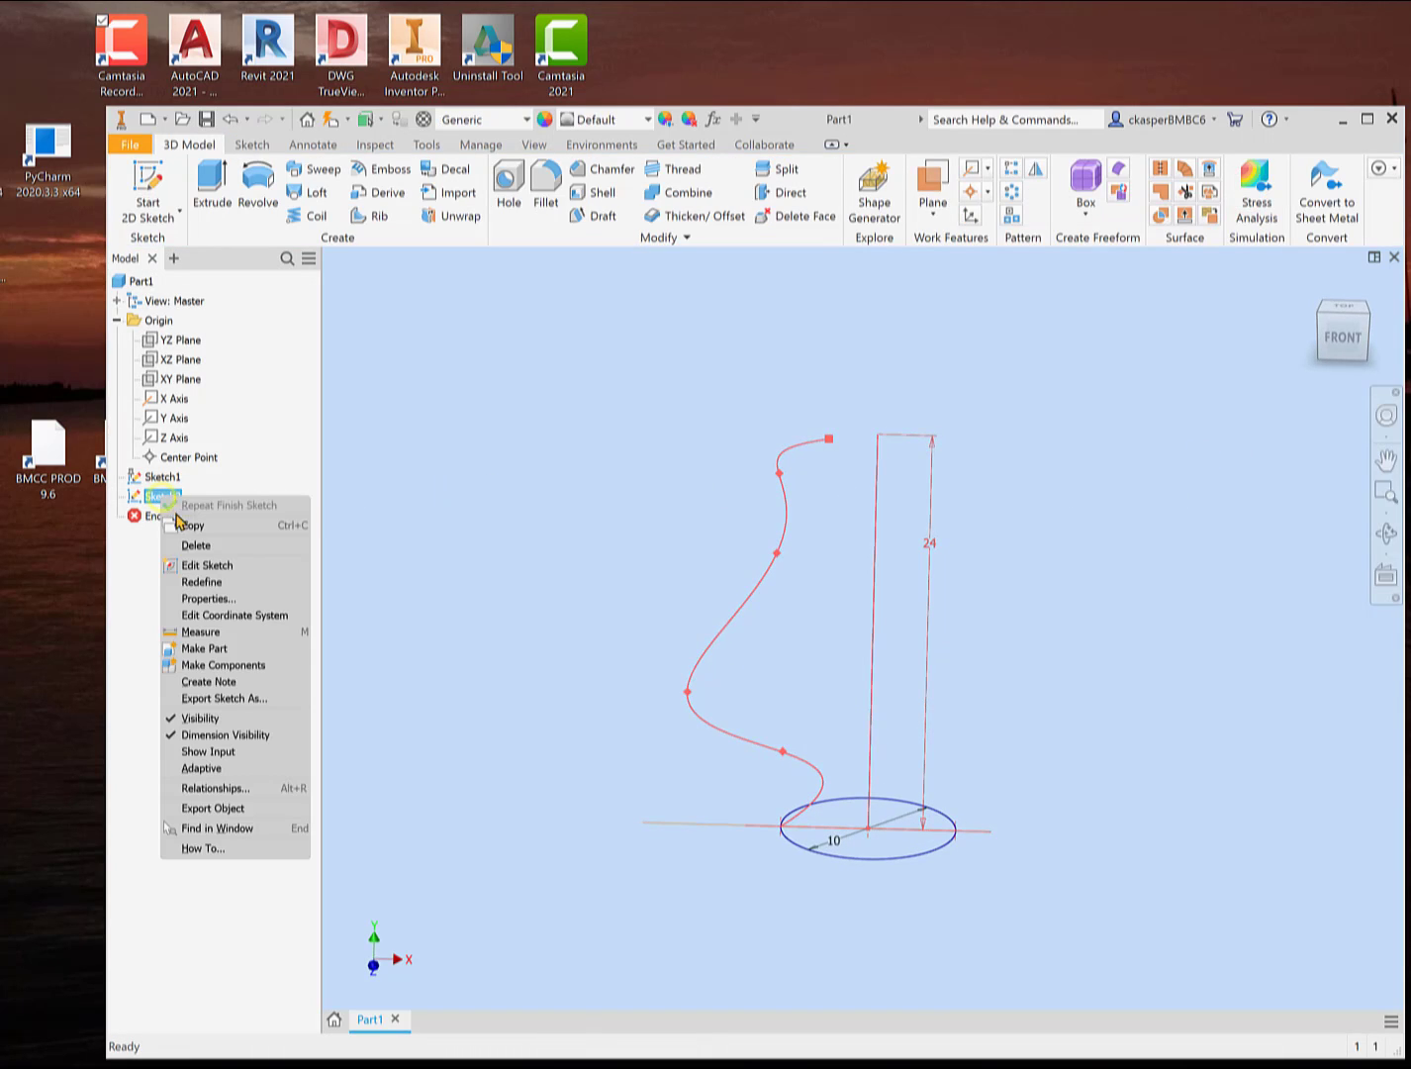
{"action": "left_click", "coordinate": [240, 571]}
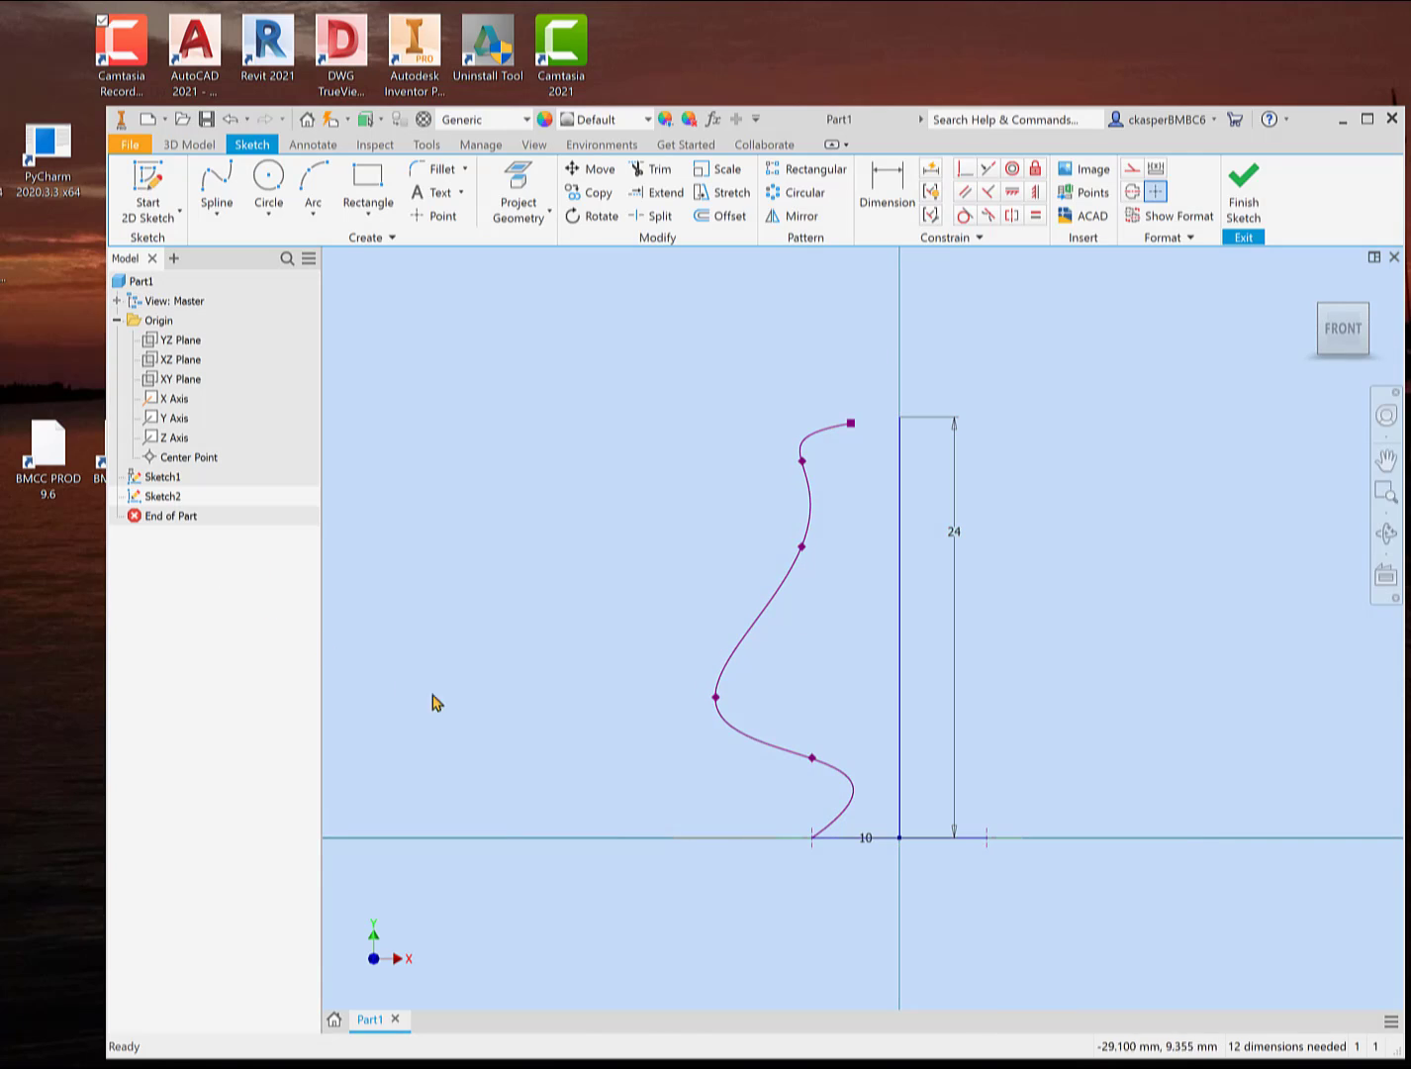
{"action": "left_click", "coordinate": [1243, 200]}
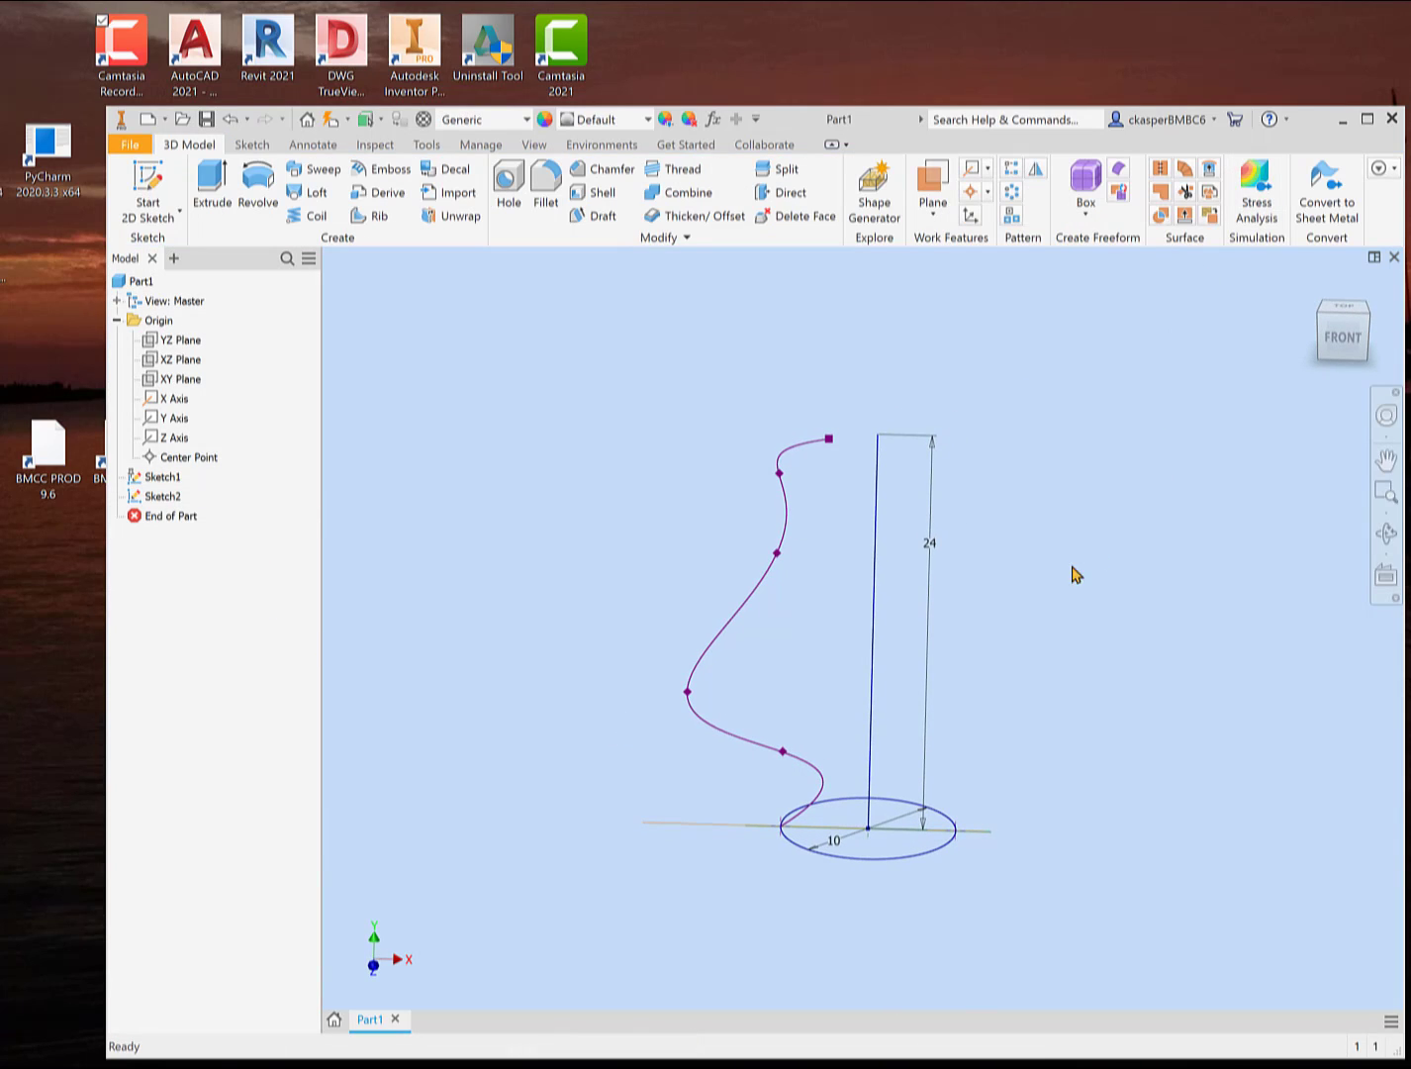
{"action": "right_click", "coordinate": [872, 614]}
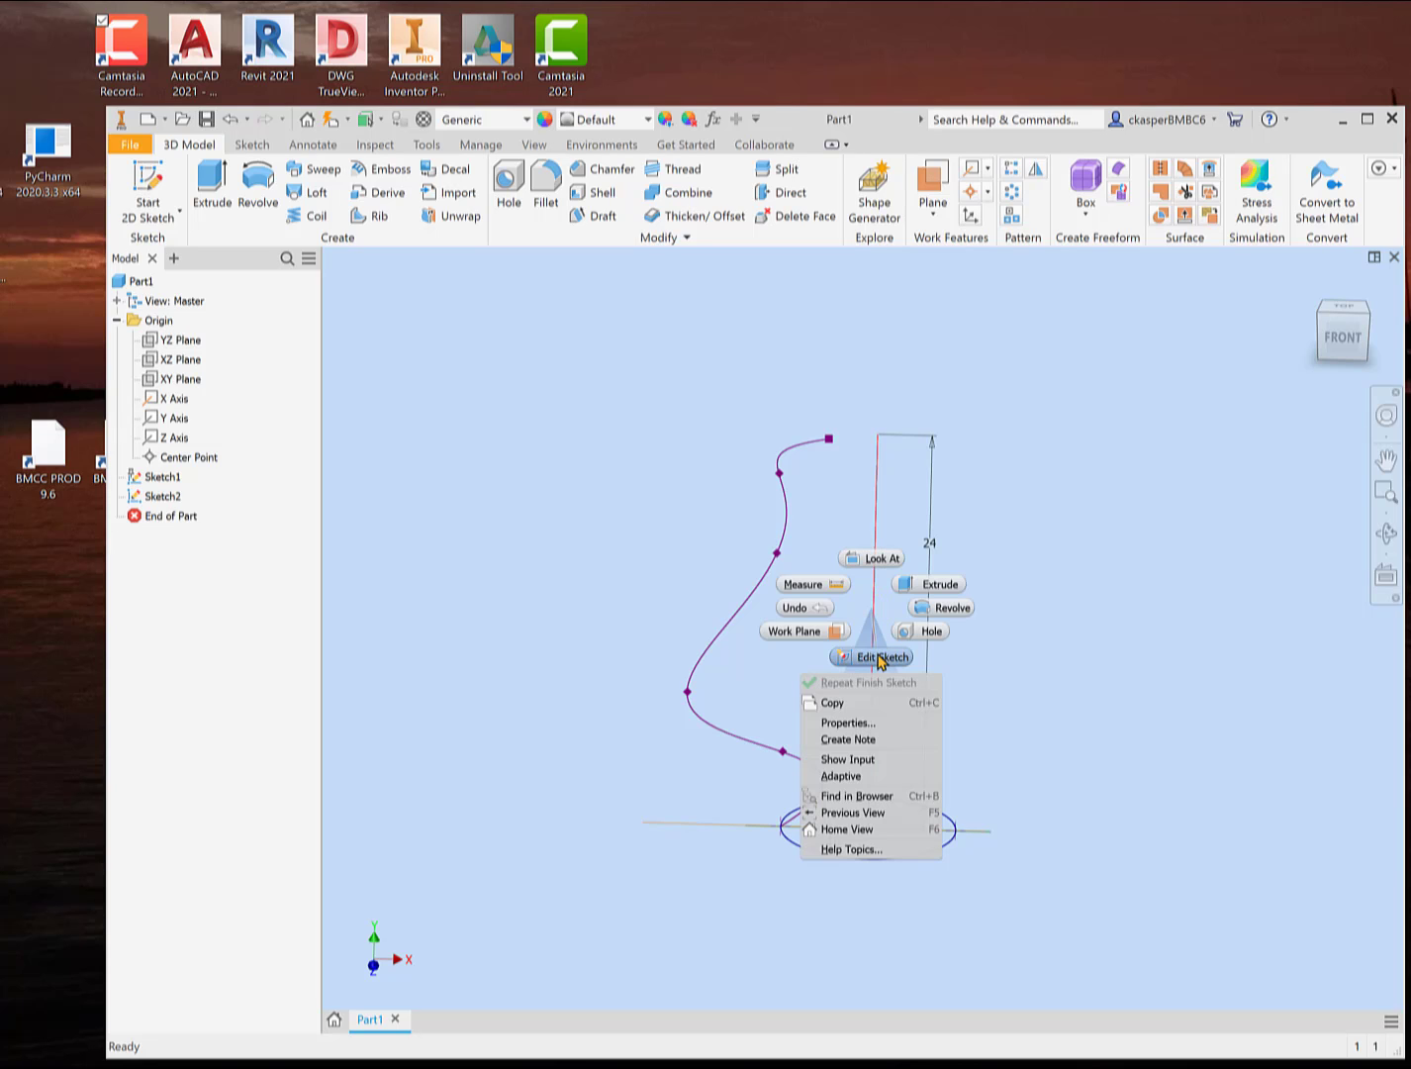
{"action": "left_click", "coordinate": [1044, 492]}
- Open Sketch2 for editing and delete the 24 mm vertical path line at the circle's centre
{"action": "left_click", "coordinate": [875, 495]}
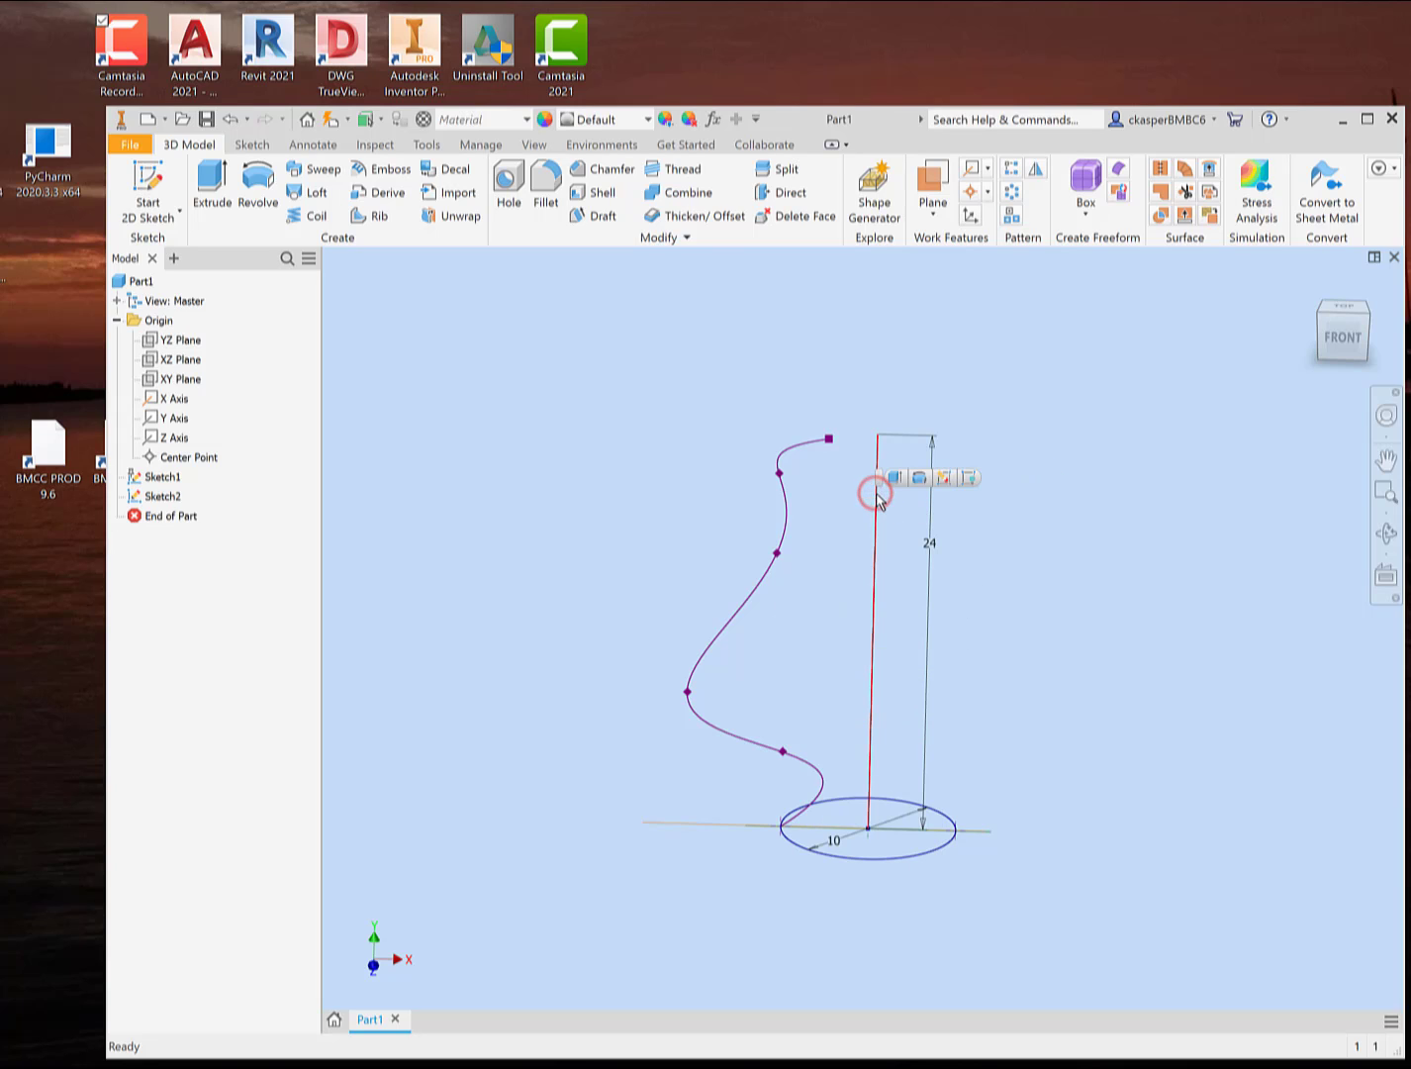
{"action": "left_click", "coordinate": [945, 479]}
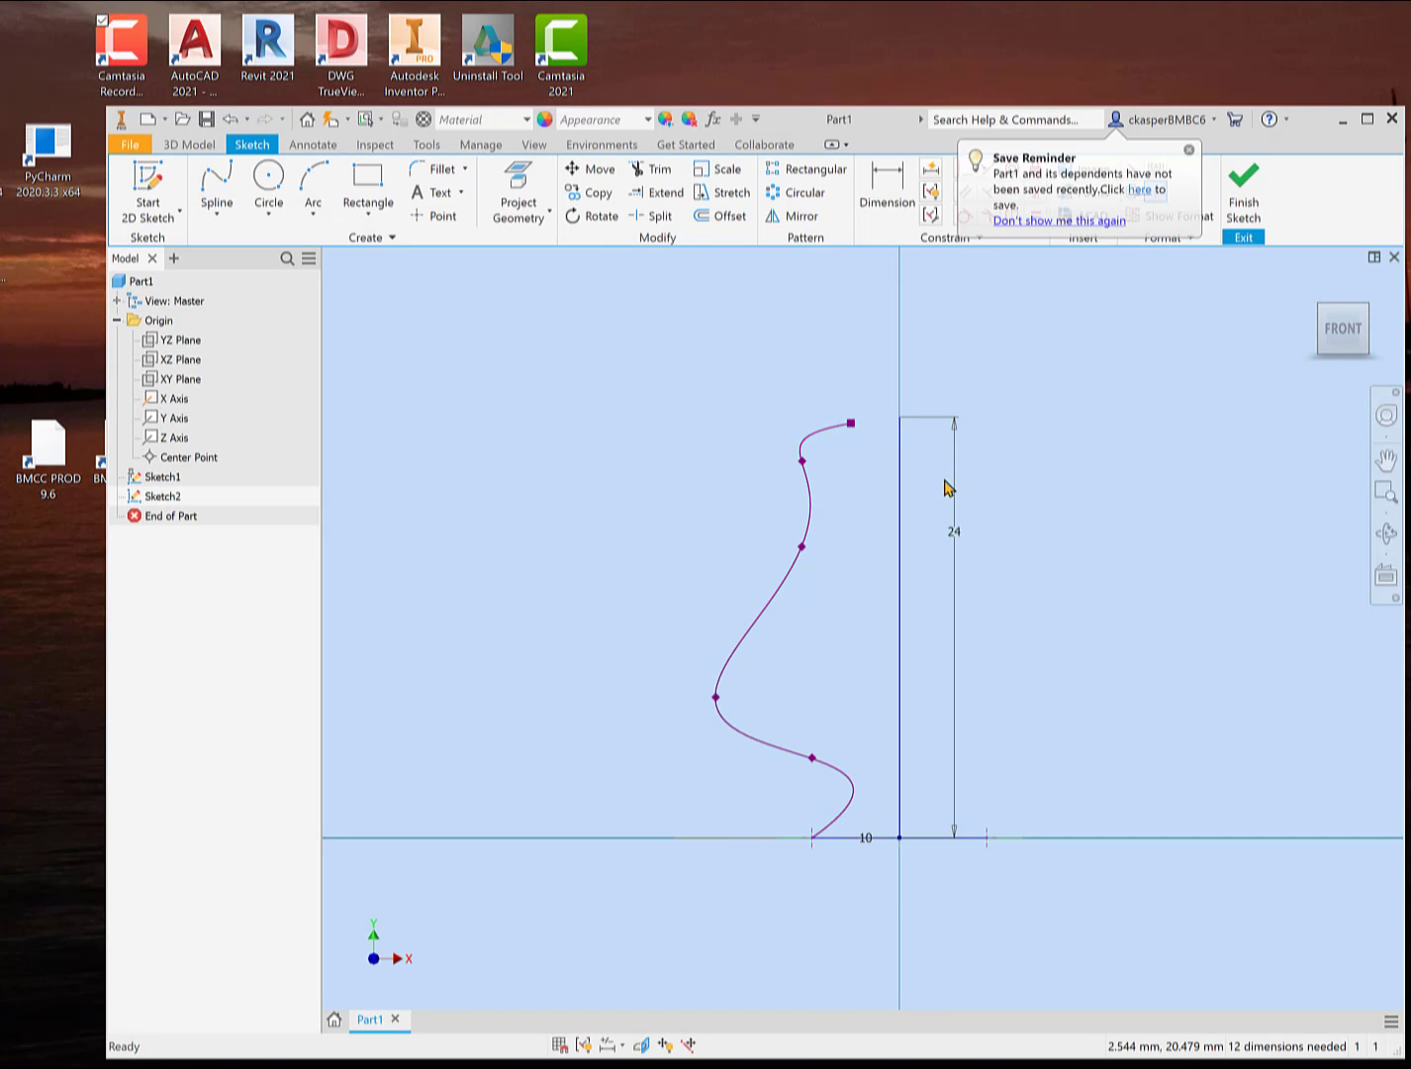
{"action": "middle_click_drag", "start_coordinate": [1009, 474], "coordinate": [1008, 499], "text": "shift"}
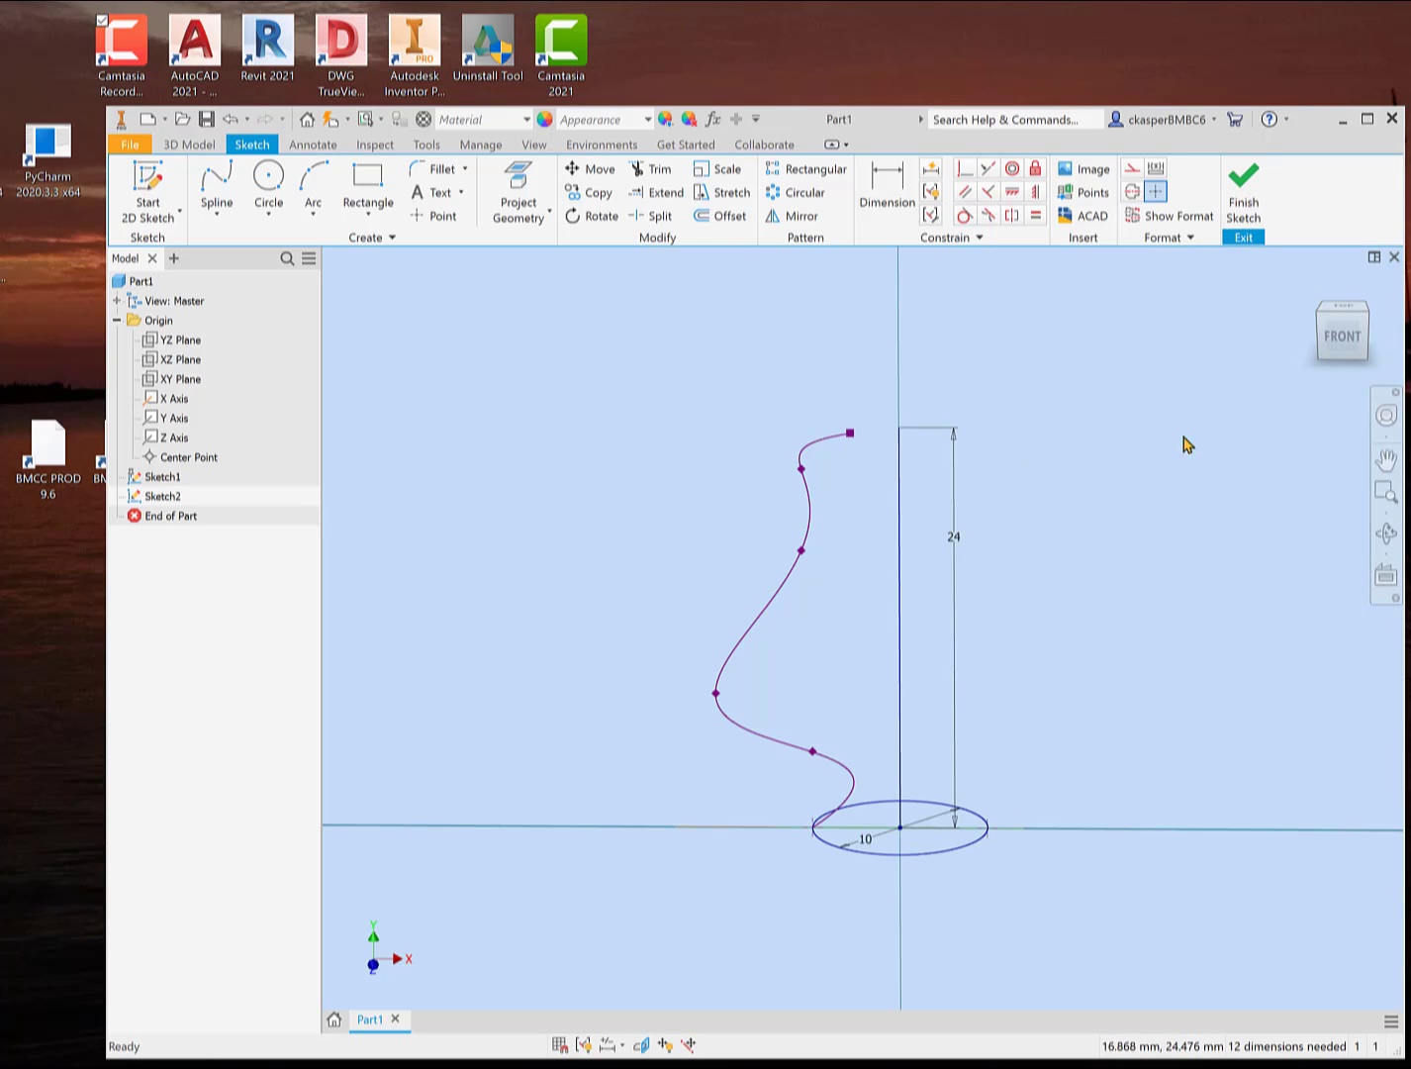
{"action": "left_click", "coordinate": [907, 638]}
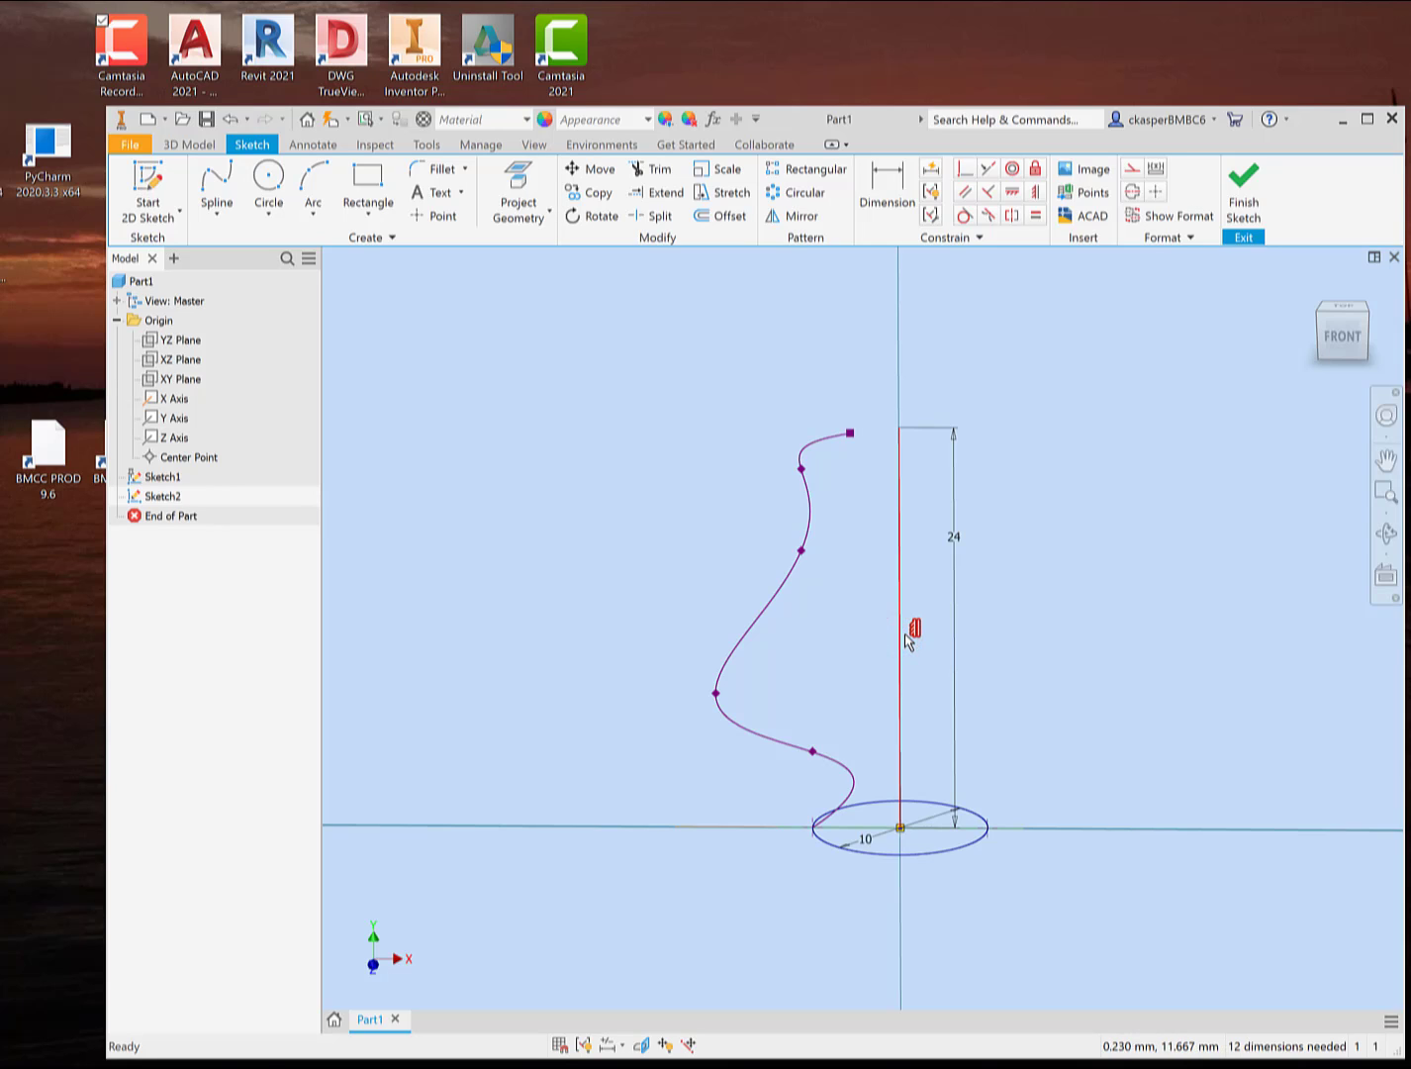
{"action": "key", "text": "Delete"}
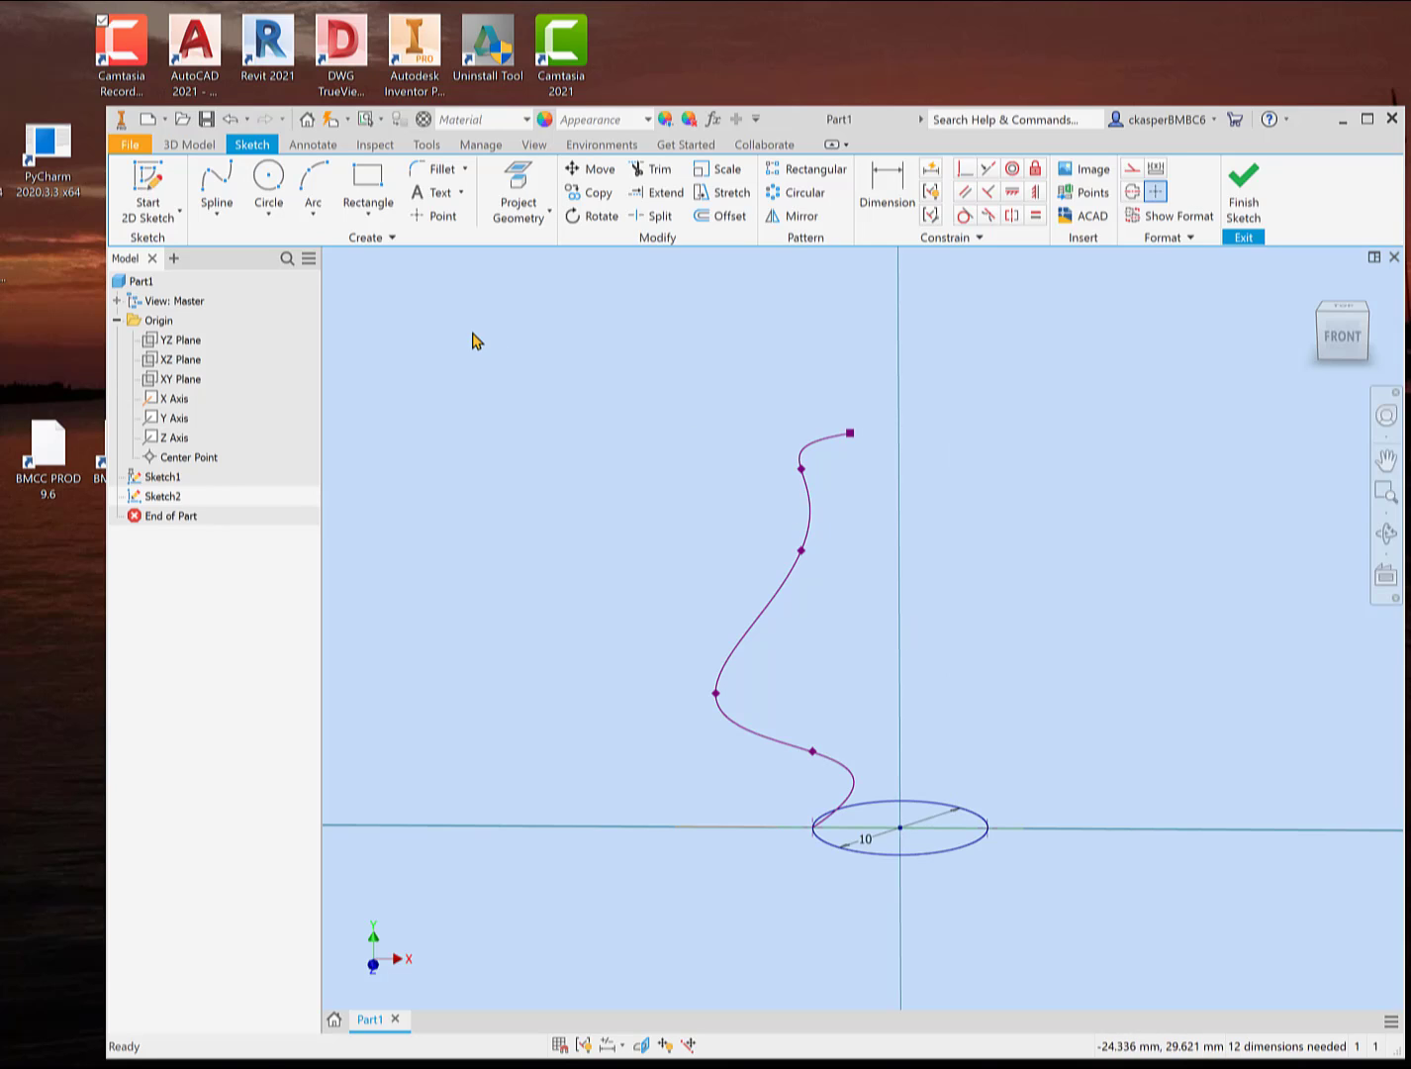
- Draw a vertical line about 24 mm tall from the baseline, about 2.3 mm to the right of the circle's centre
{"action": "left_click", "coordinate": [1341, 337]}
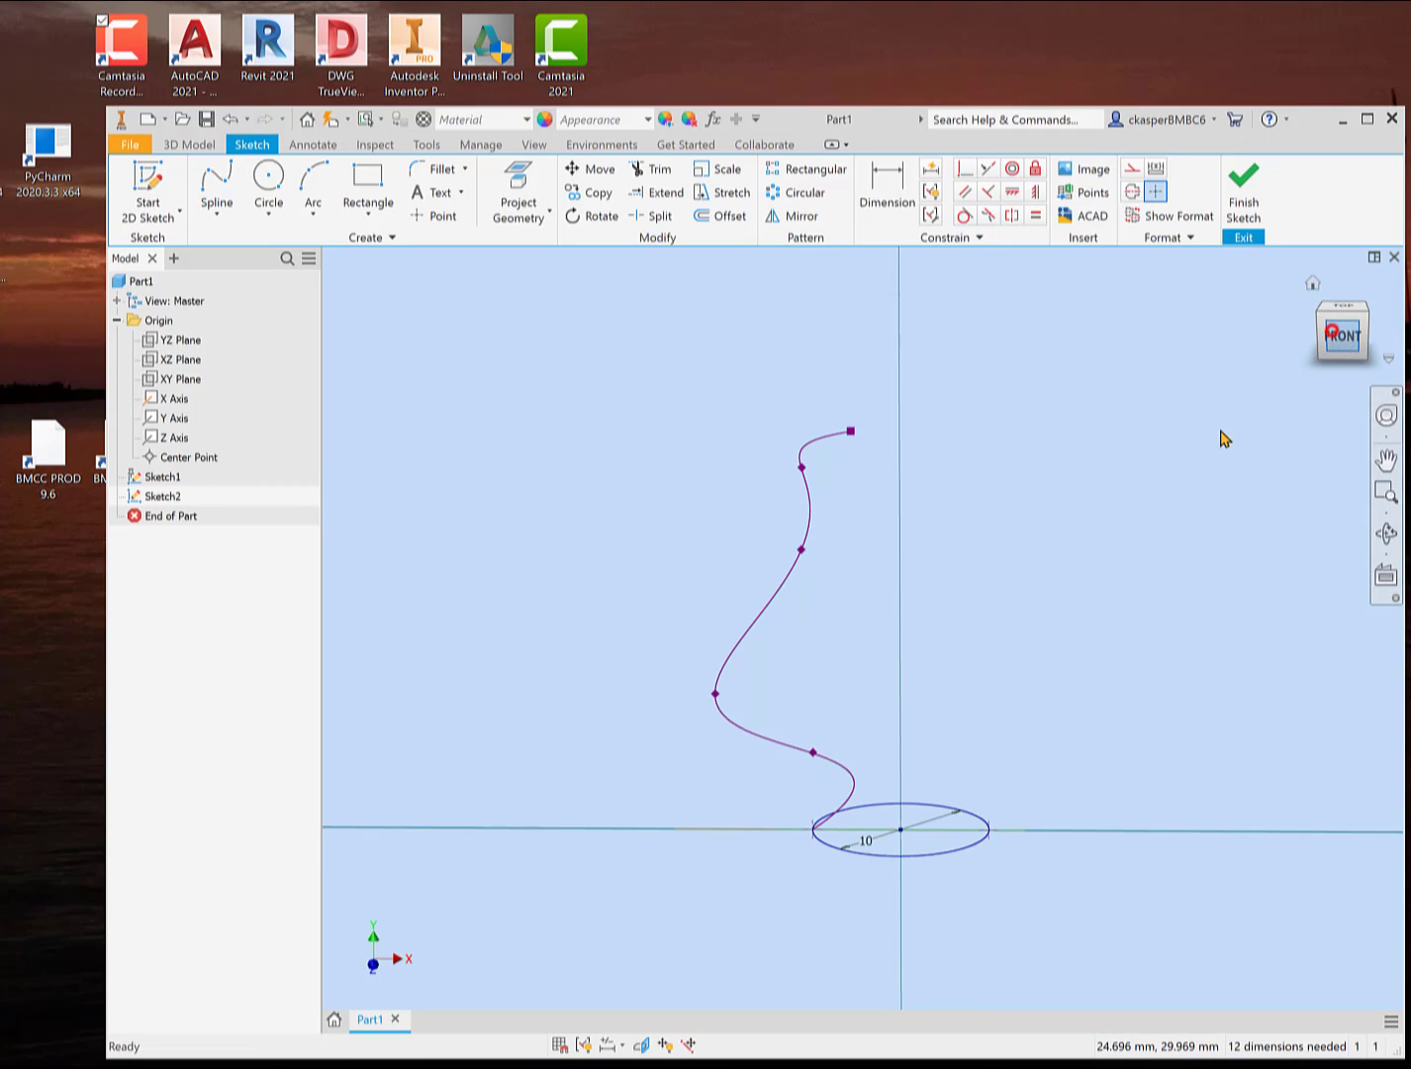
{"action": "left_click", "coordinate": [220, 217]}
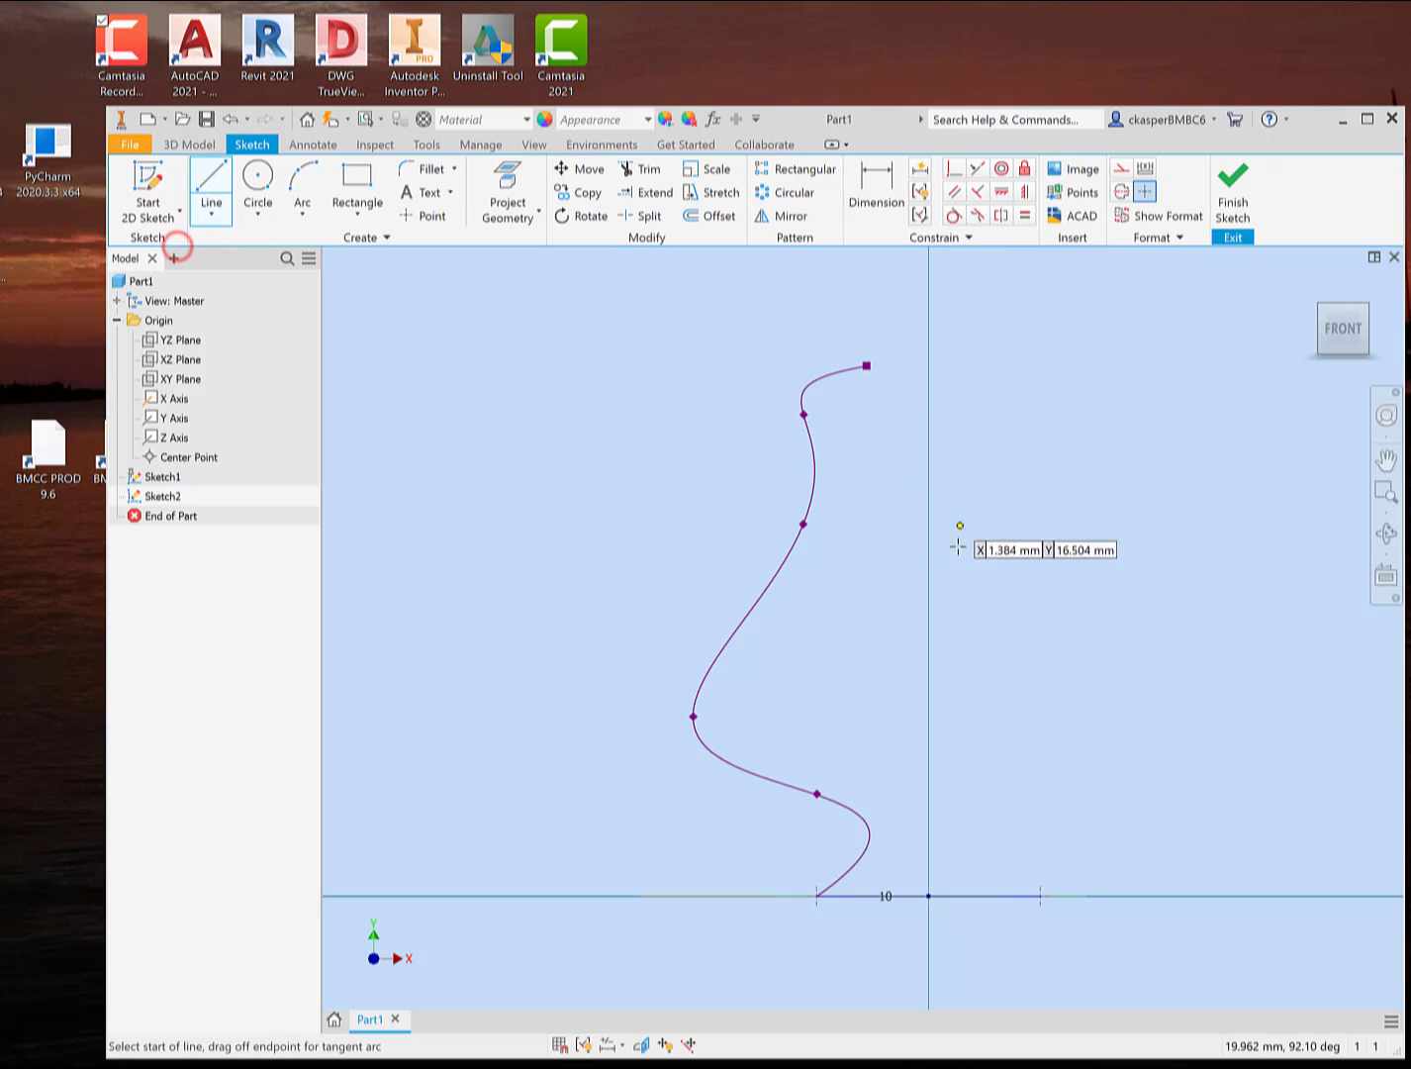
{"action": "left_click", "coordinate": [980, 894]}
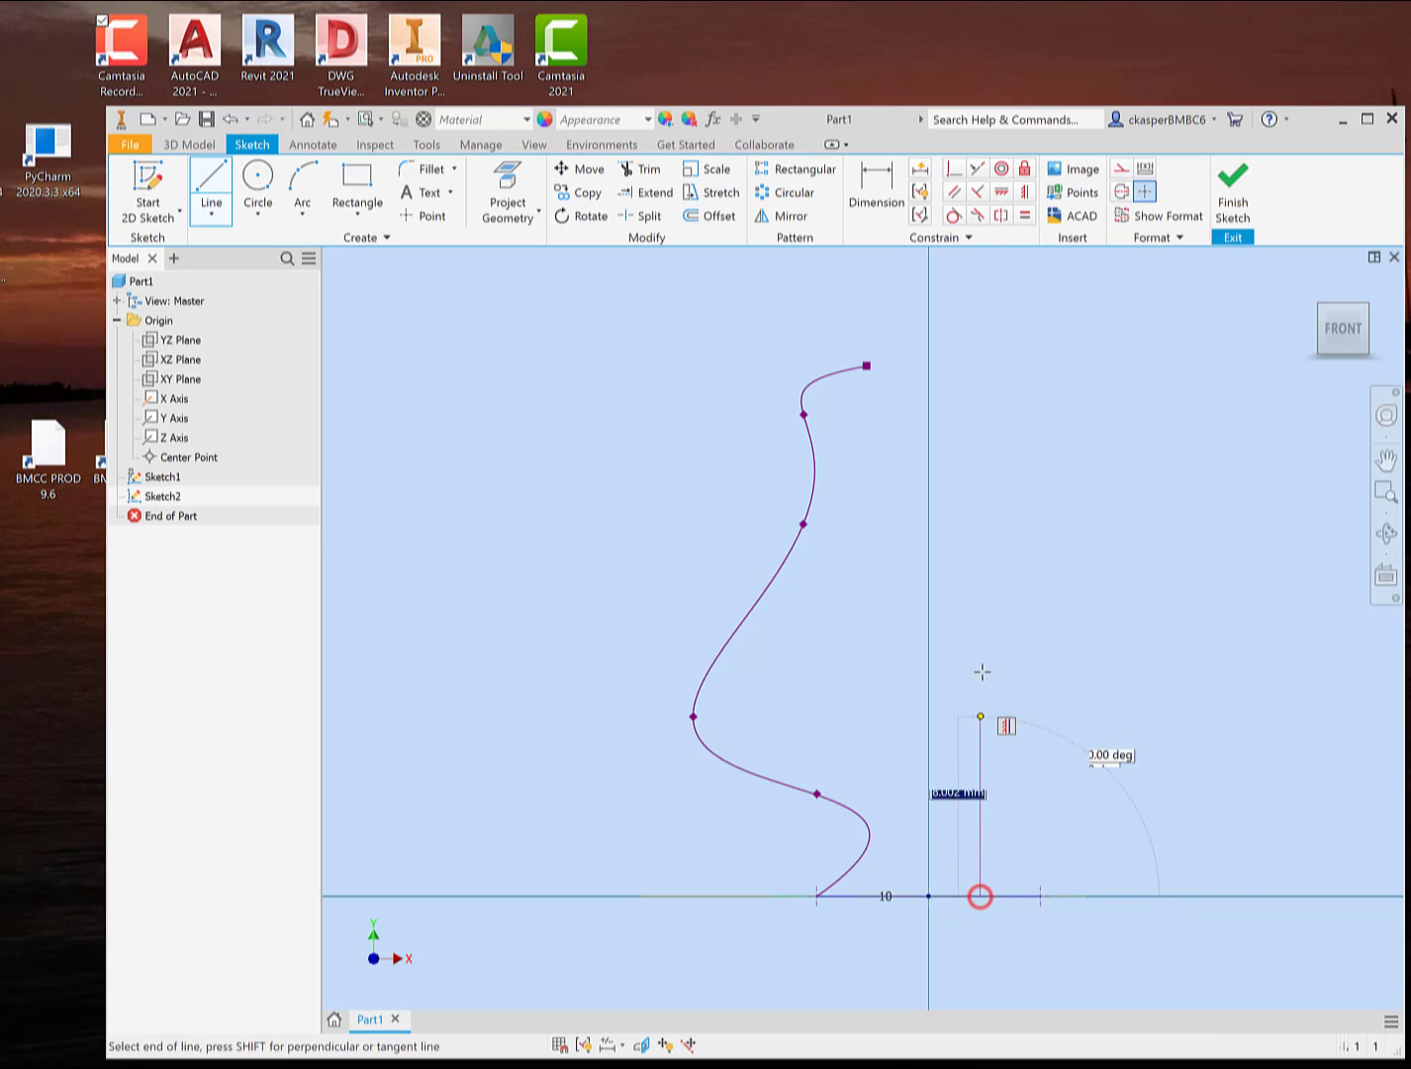
{"action": "left_click", "coordinate": [980, 357]}
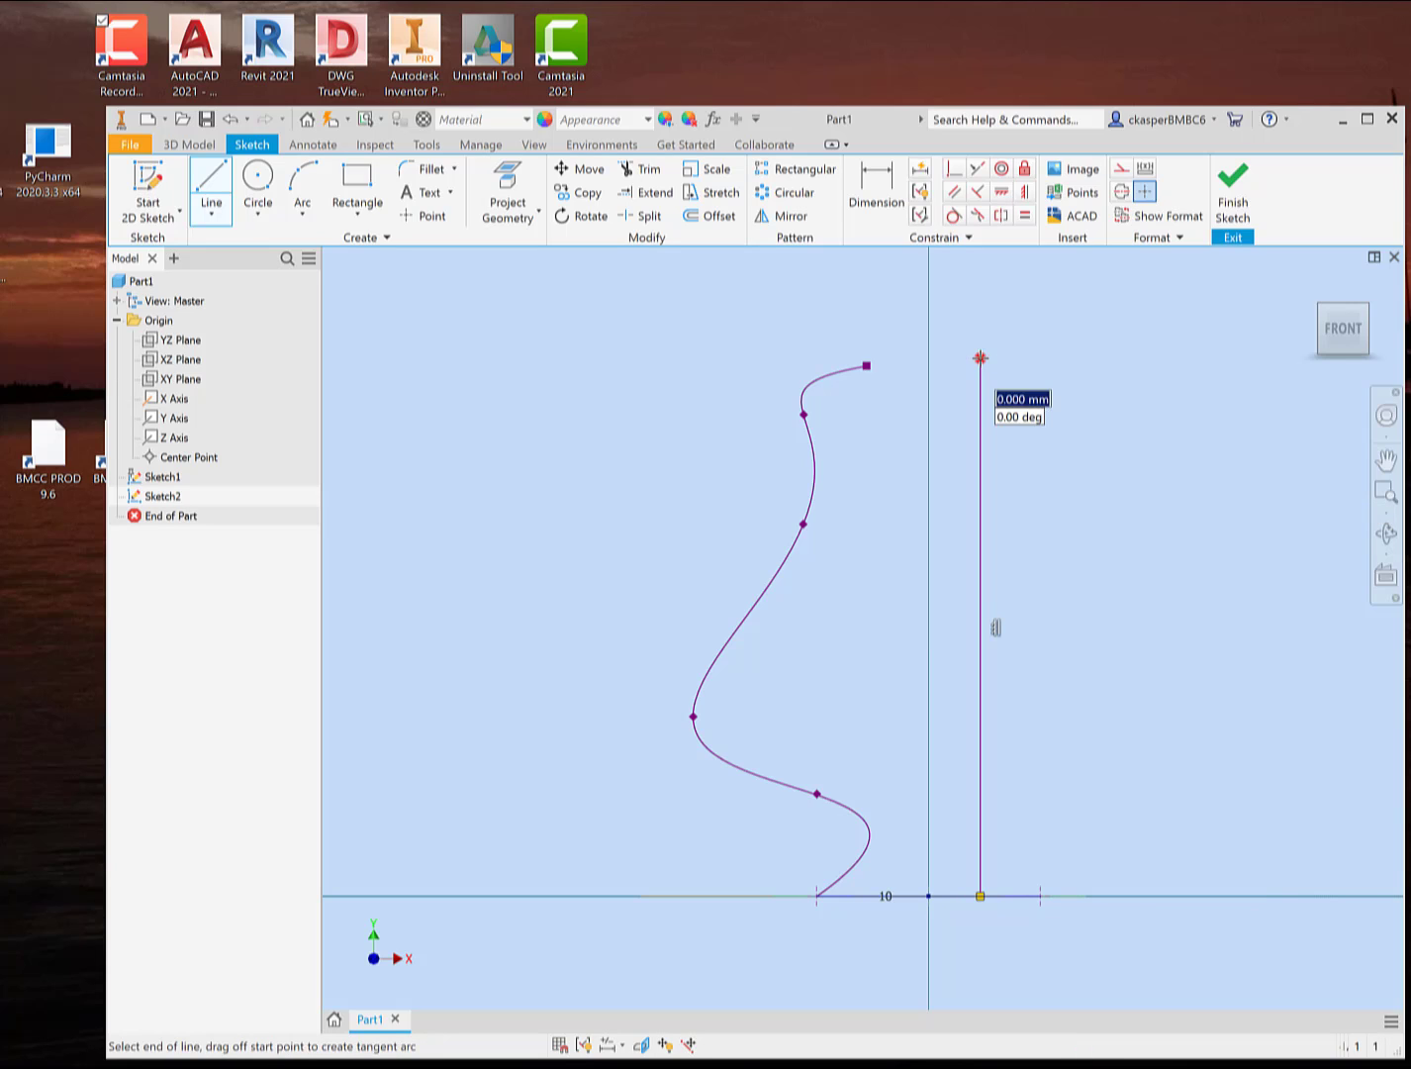
{"action": "key", "text": "Escape"}
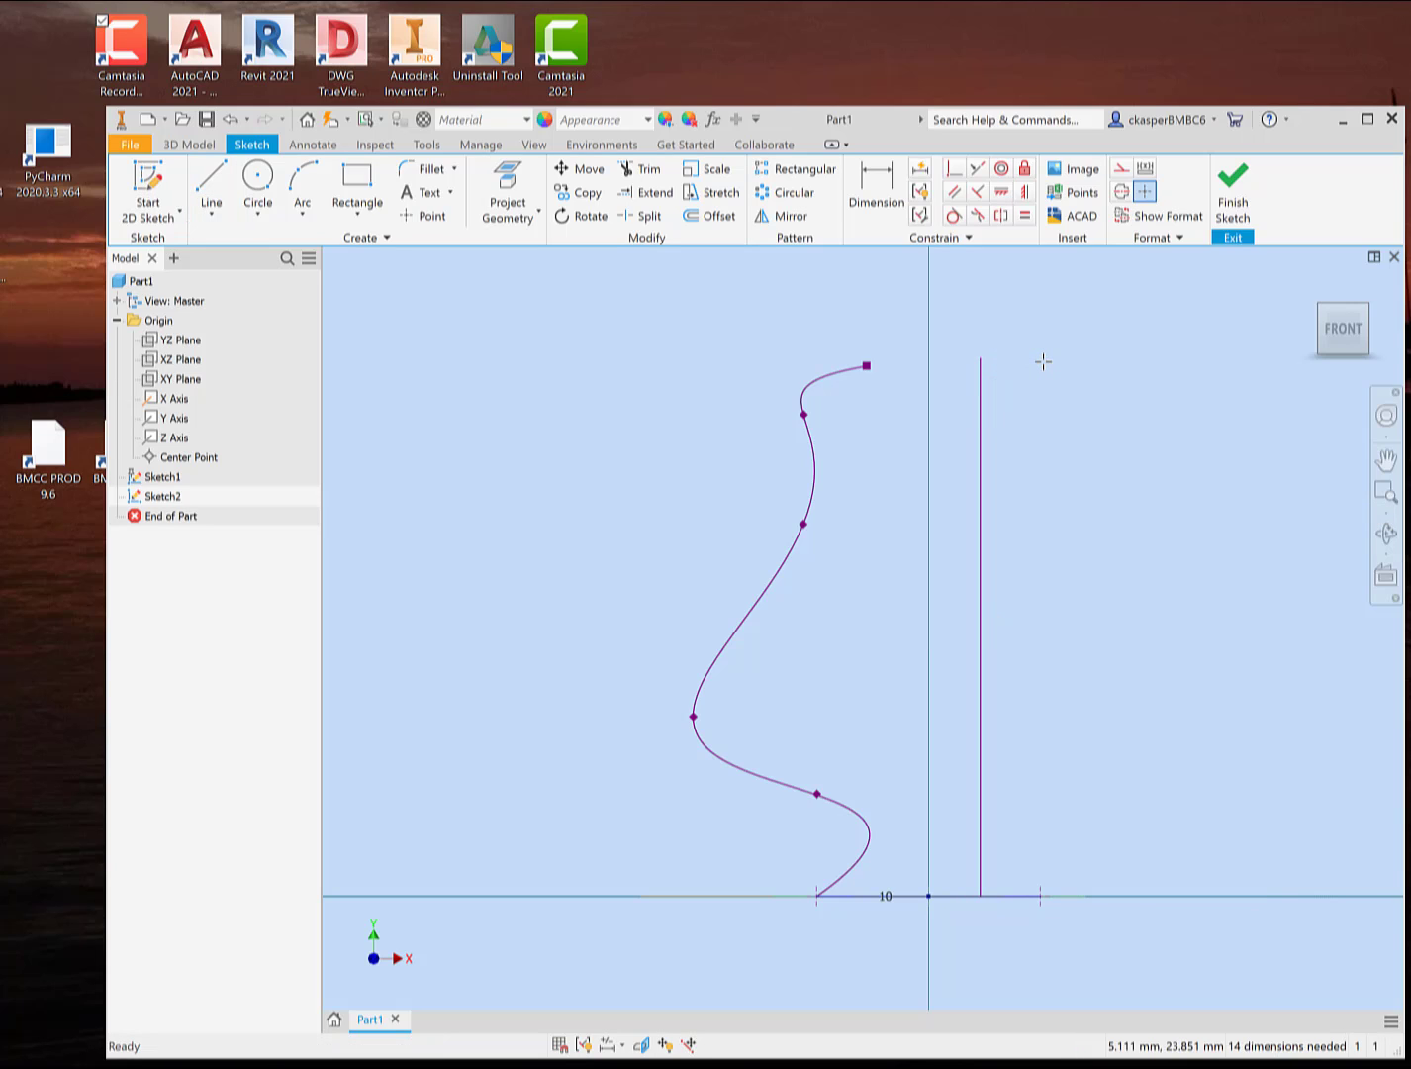
- Move the new vertical line to just right of the circle's centre and finish the sketch
{"action": "middle_click_drag", "start_coordinate": [1036, 667], "coordinate": [1042, 692], "text": "shift"}
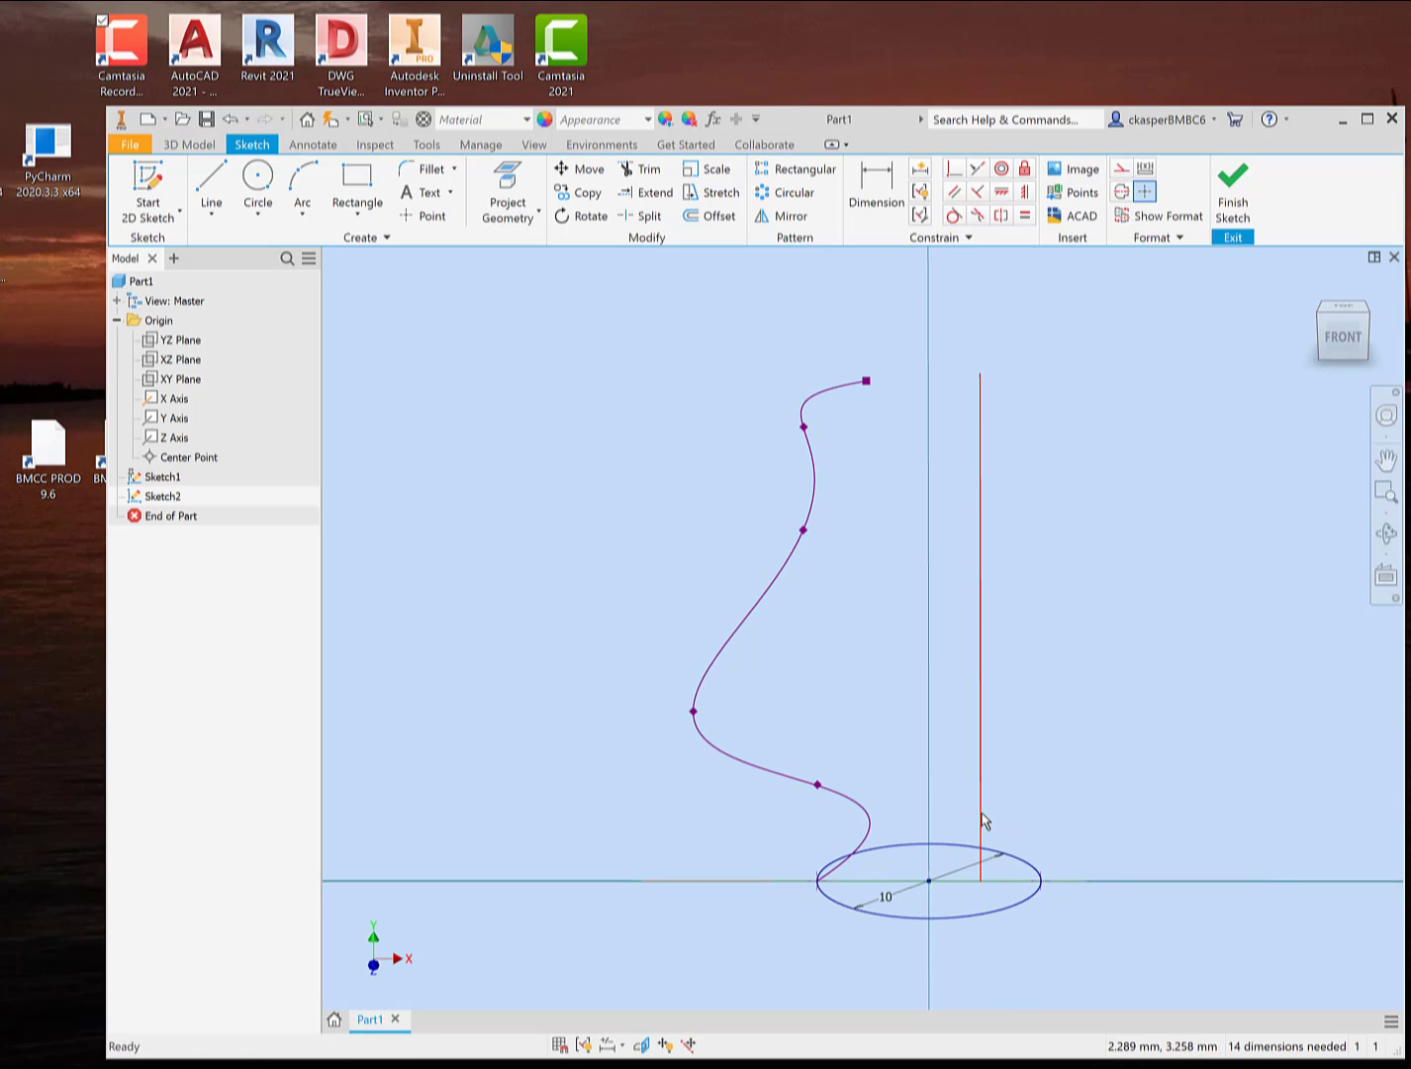
{"action": "left_click_drag", "start_coordinate": [982, 820], "coordinate": [943, 817]}
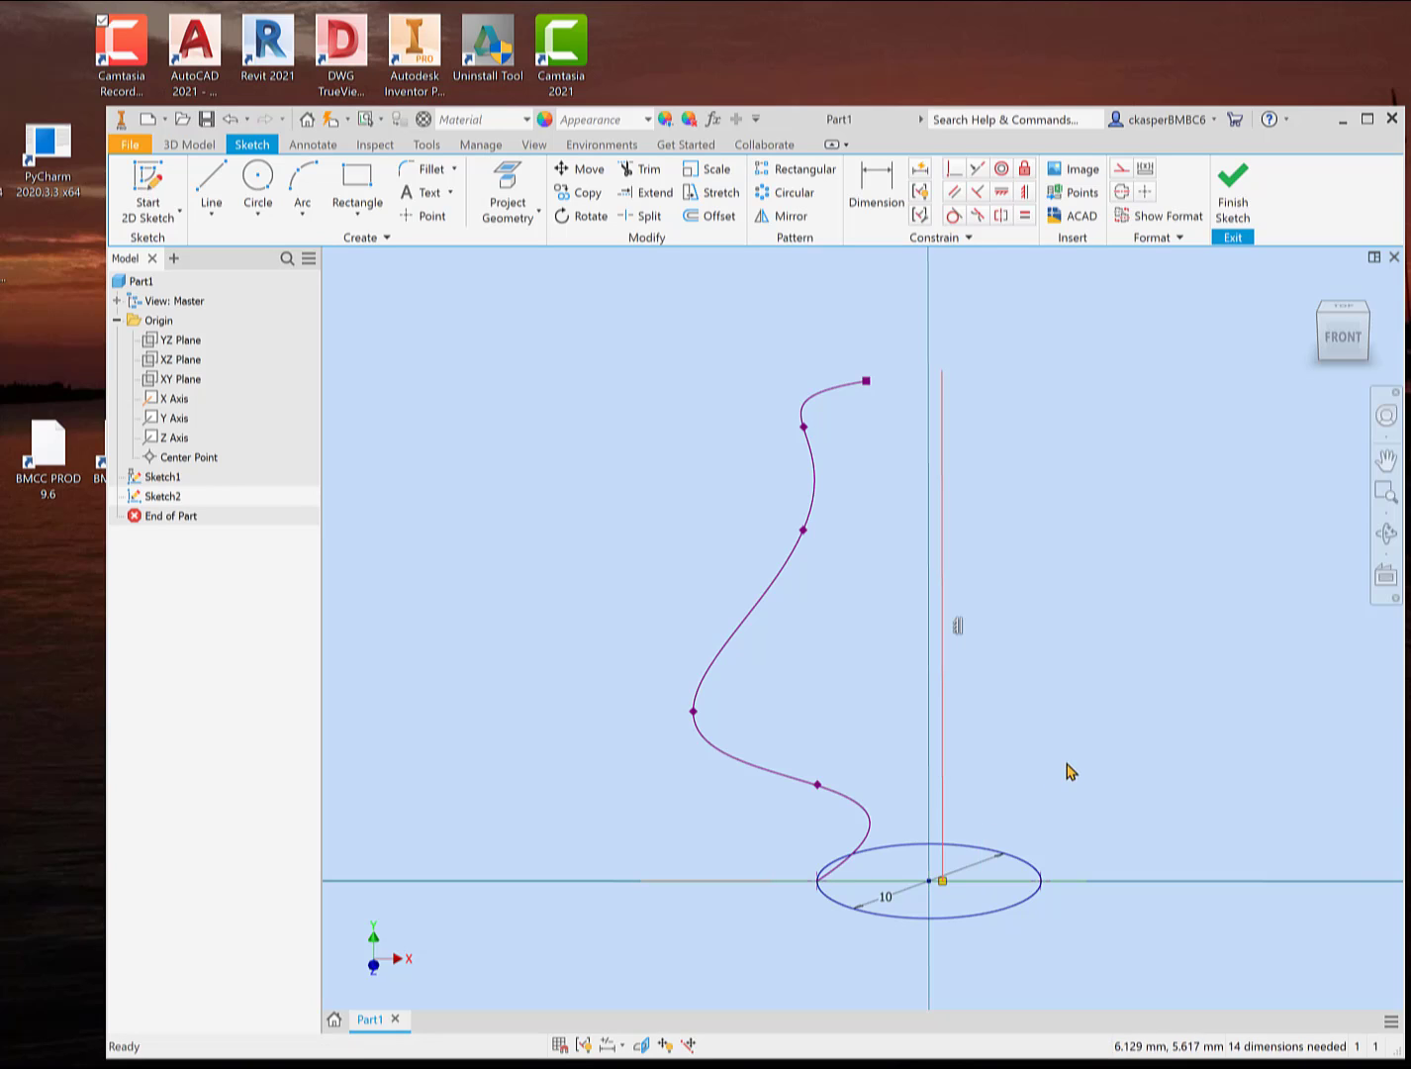
{"action": "left_click_drag", "start_coordinate": [944, 715], "coordinate": [938, 713]}
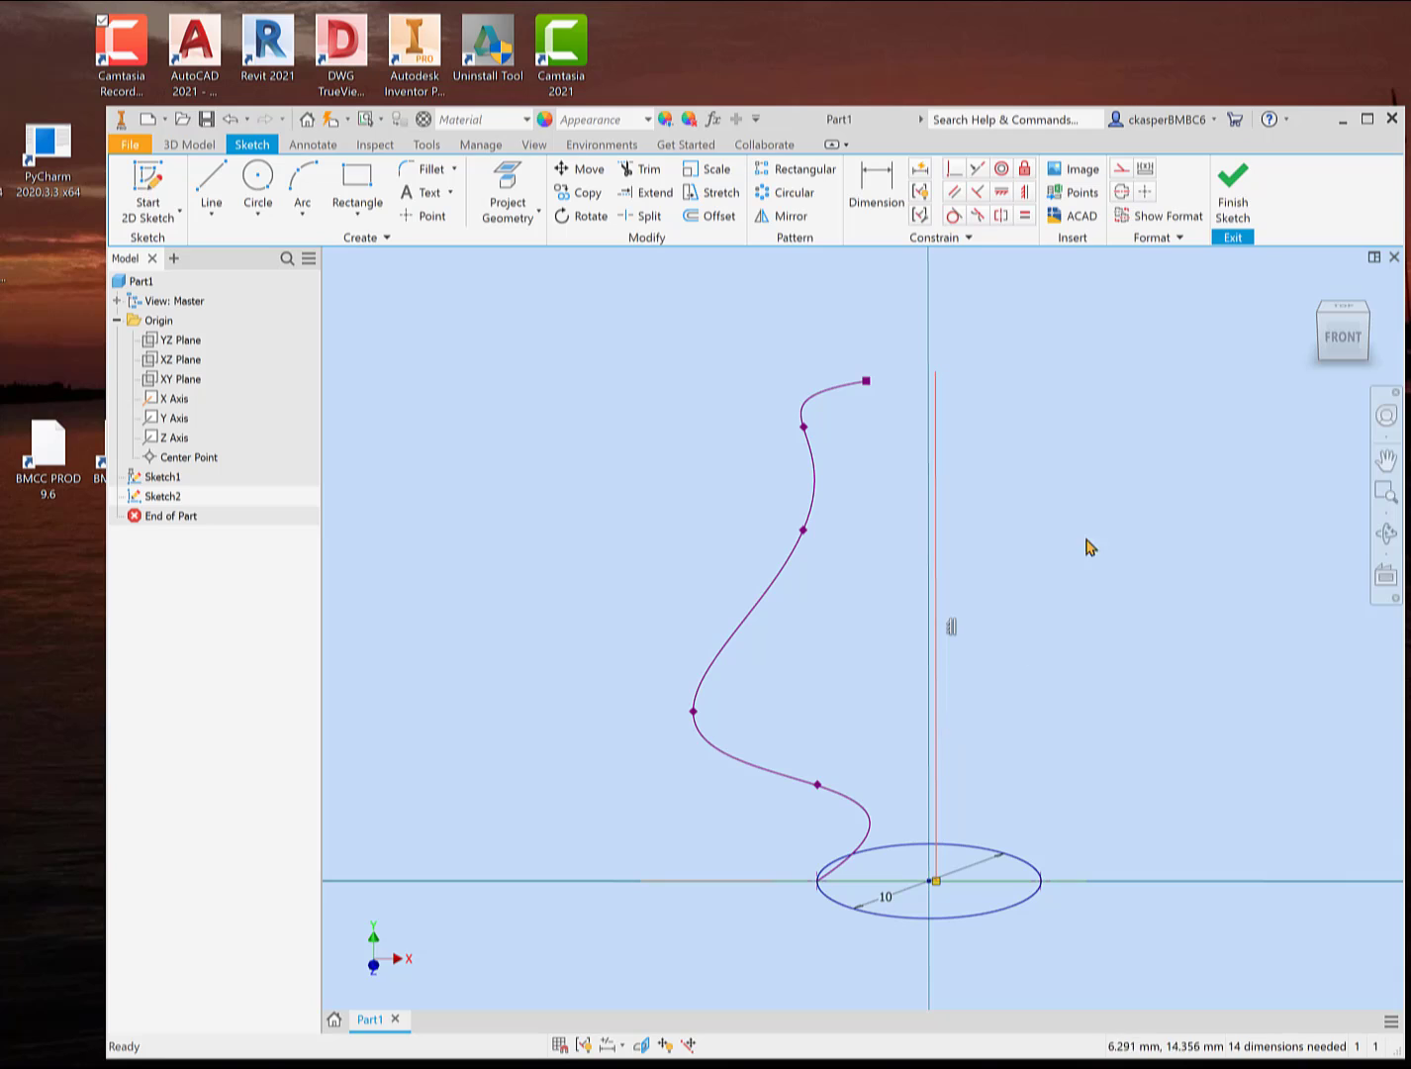
{"action": "left_click", "coordinate": [1233, 187]}
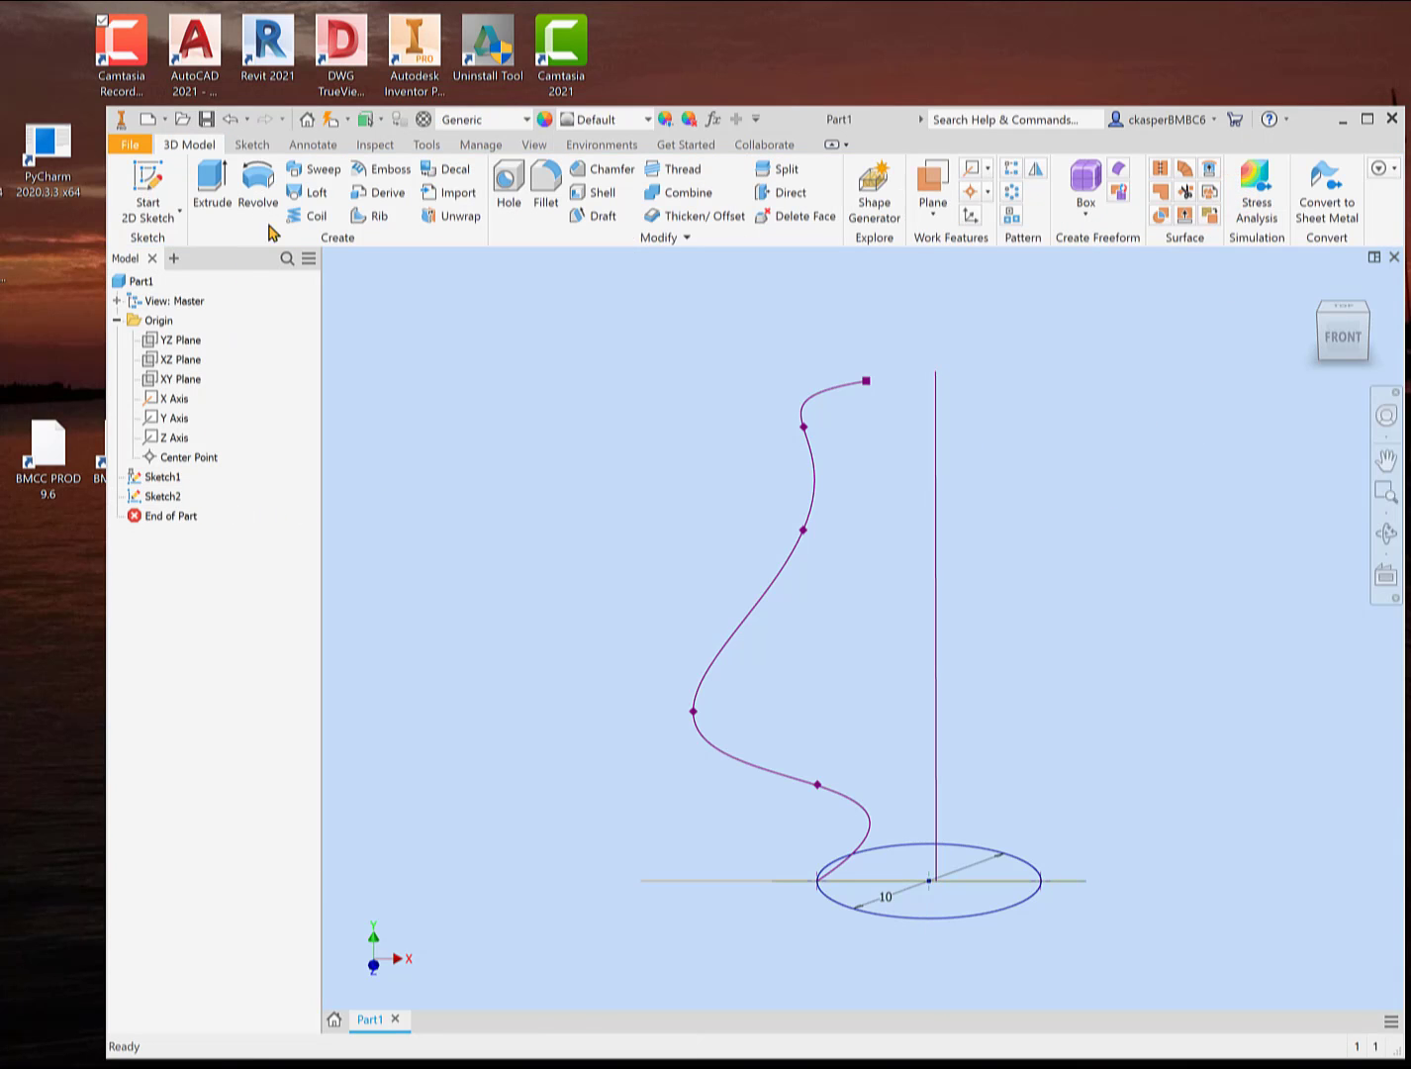
- Preview a Sweep of the circle along the shifted line with the spline as guide rail, compare X Scaling with X & Y Scaling, and discard it
{"action": "left_click", "coordinate": [318, 171]}
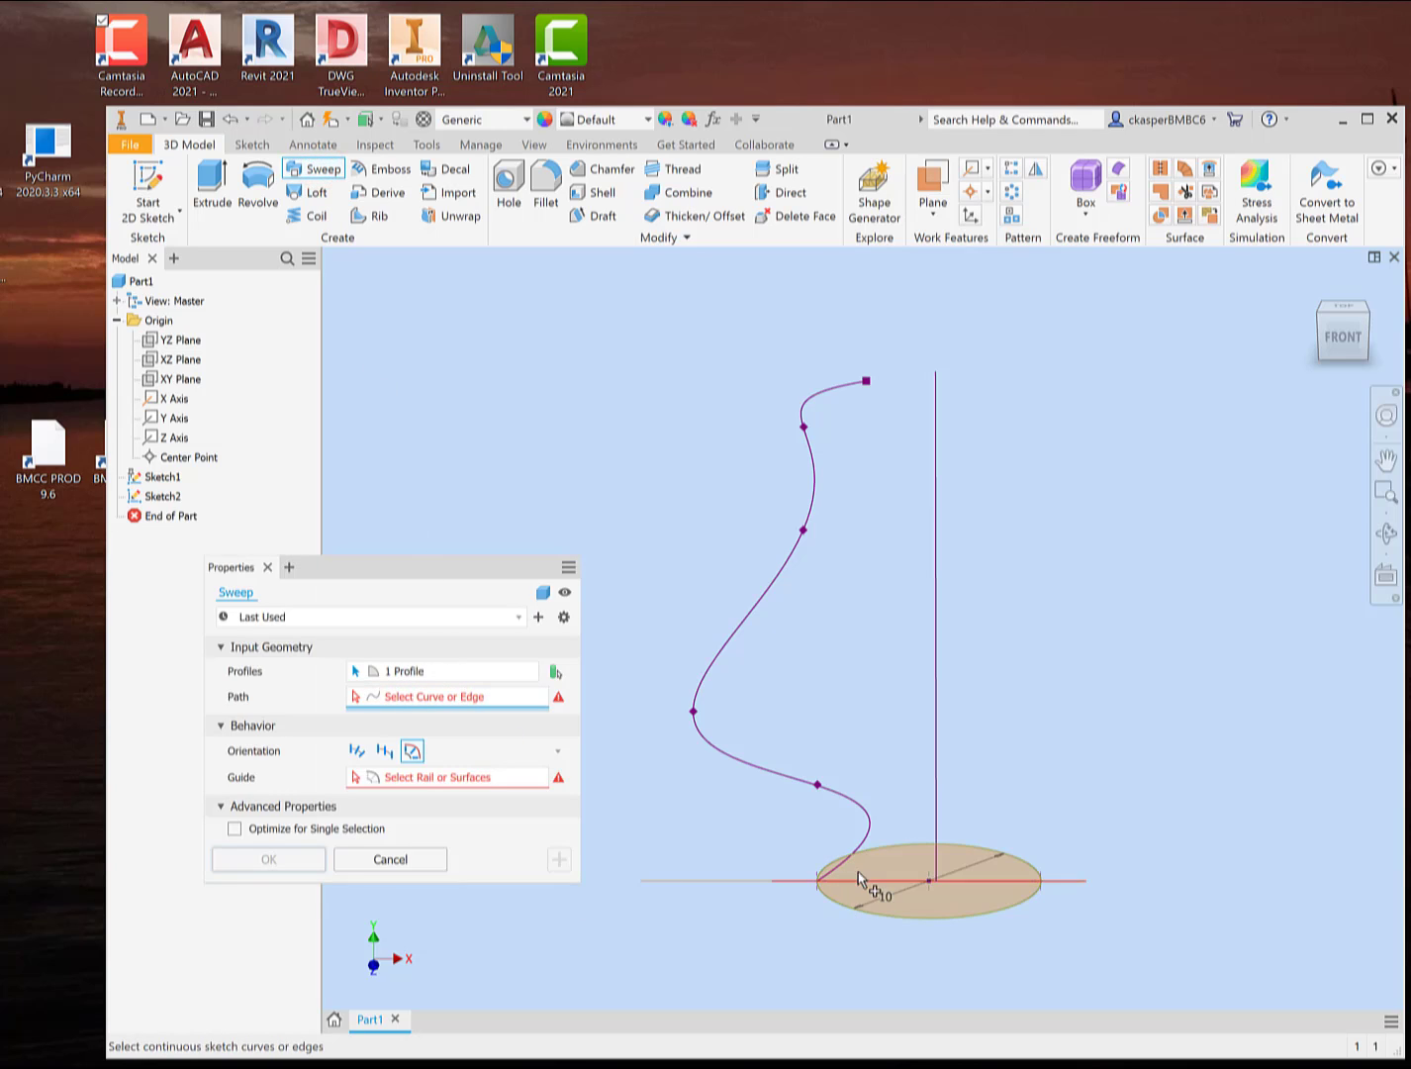
{"action": "left_click", "coordinate": [934, 614]}
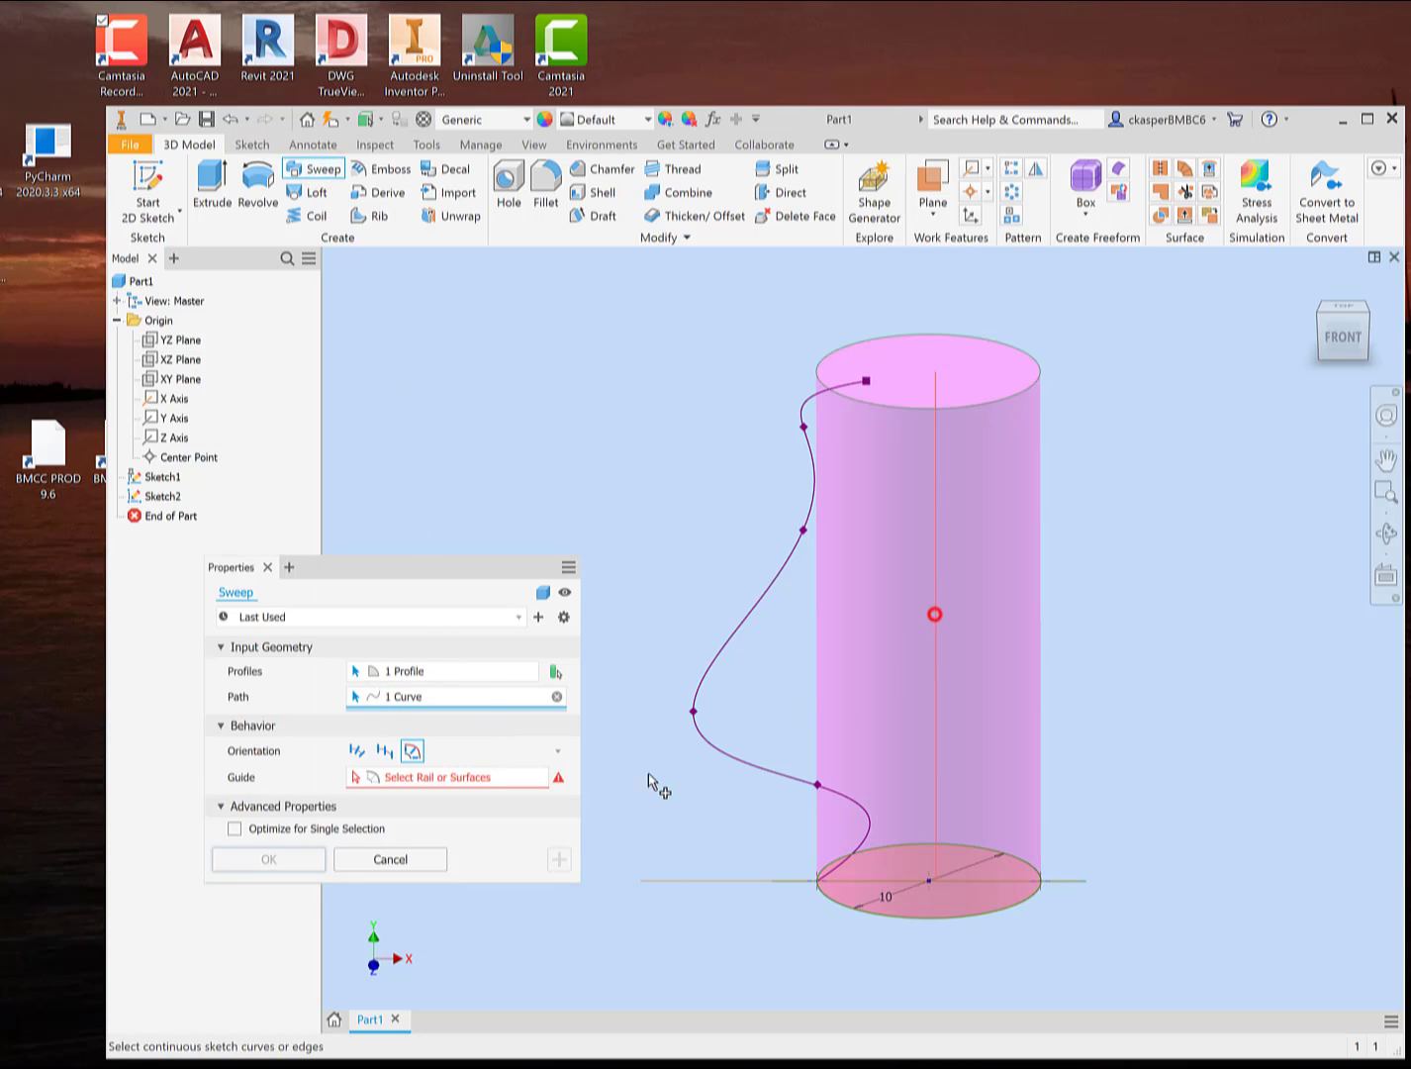
{"action": "left_click", "coordinate": [470, 782]}
{"action": "left_click", "coordinate": [735, 632]}
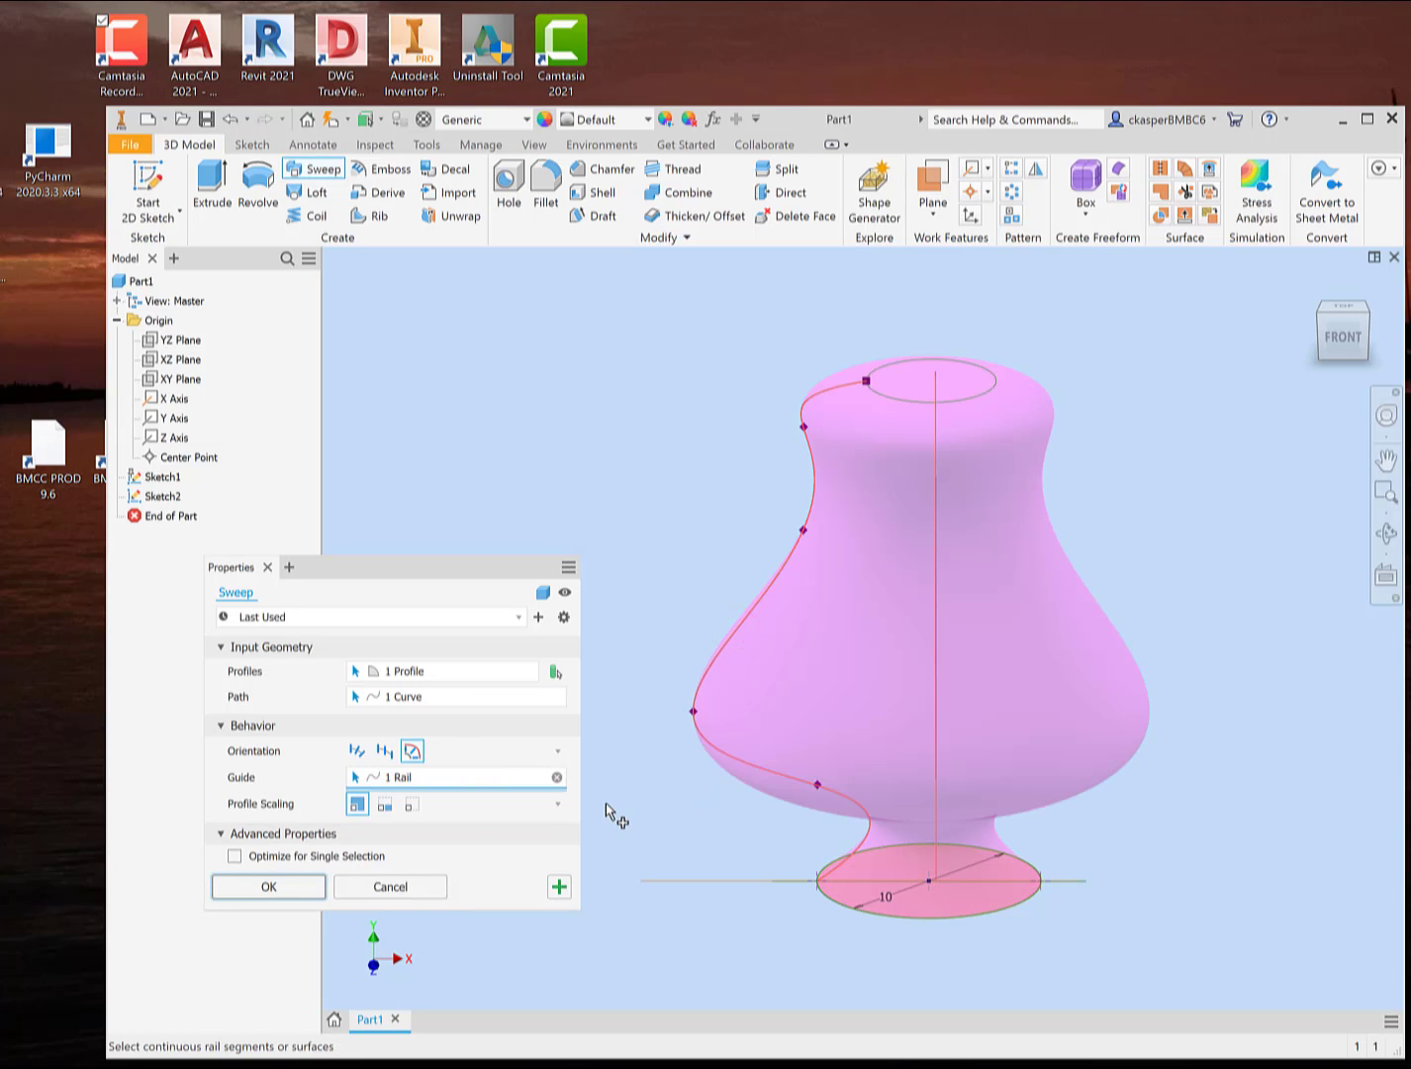
{"action": "left_click", "coordinate": [385, 804]}
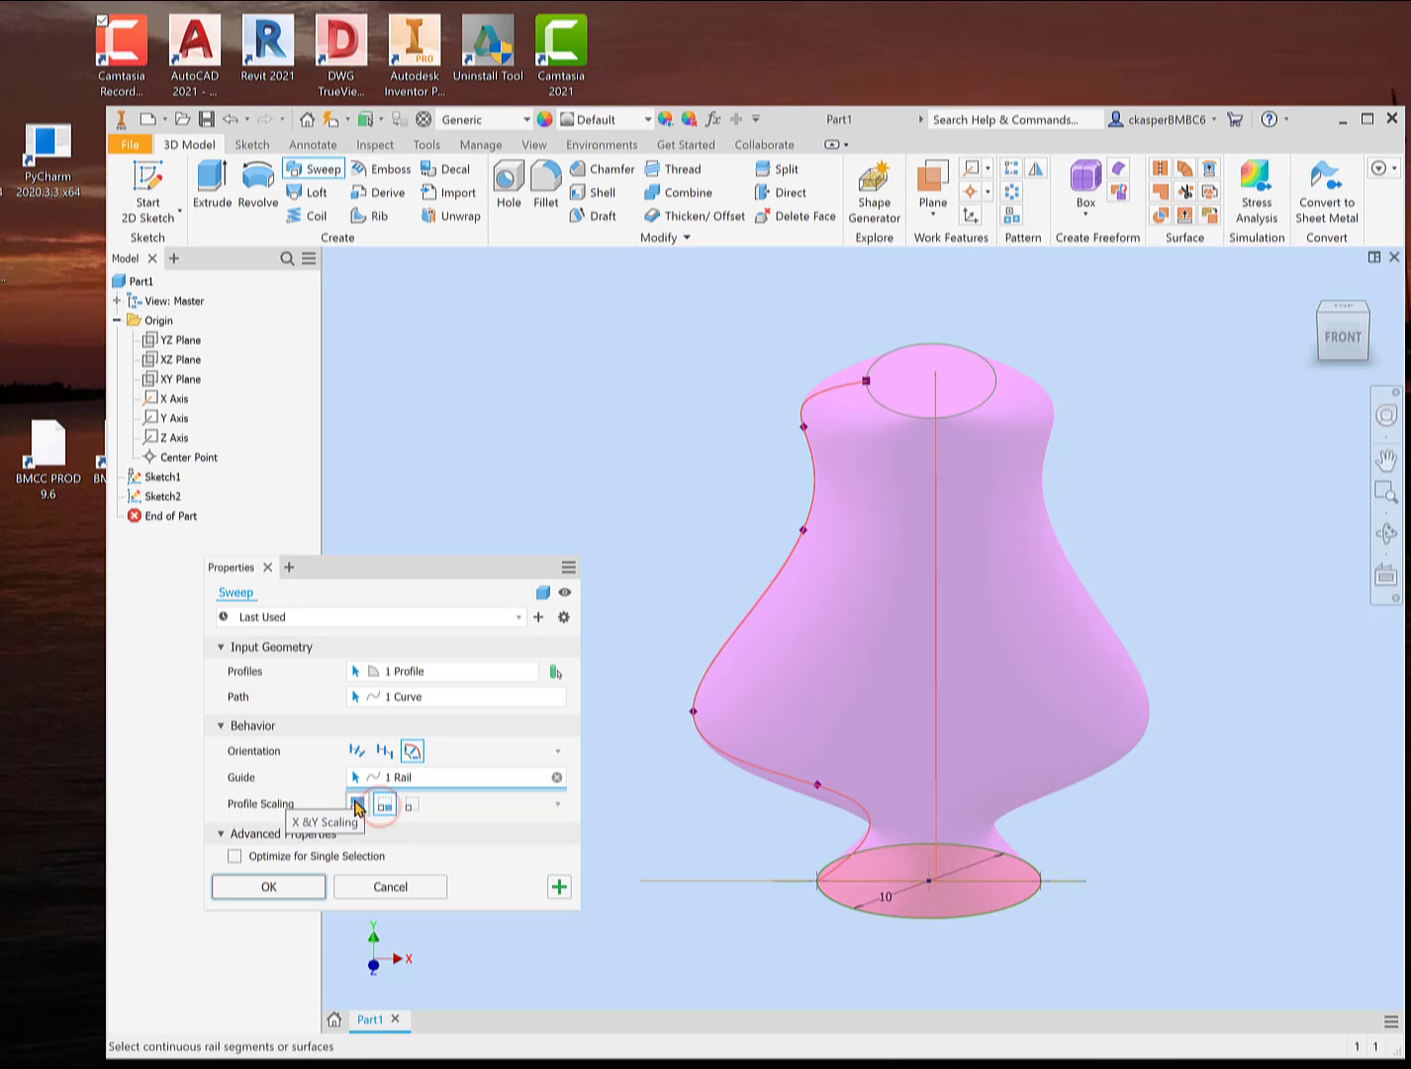
{"action": "left_click", "coordinate": [356, 805]}
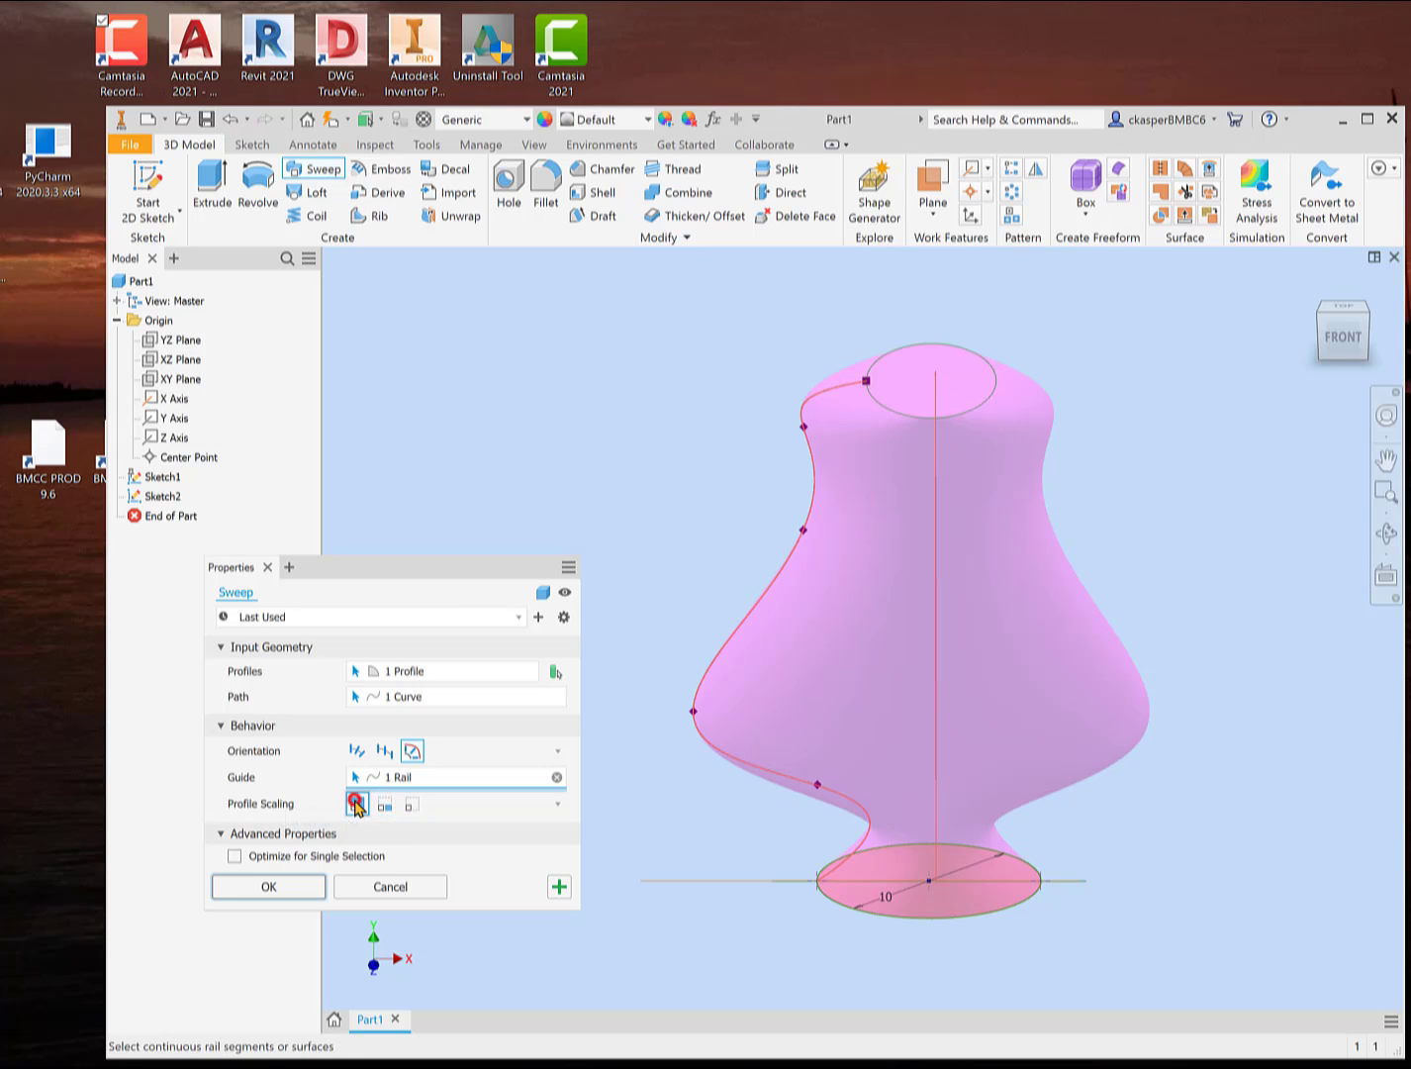
{"action": "left_click", "coordinate": [421, 893]}
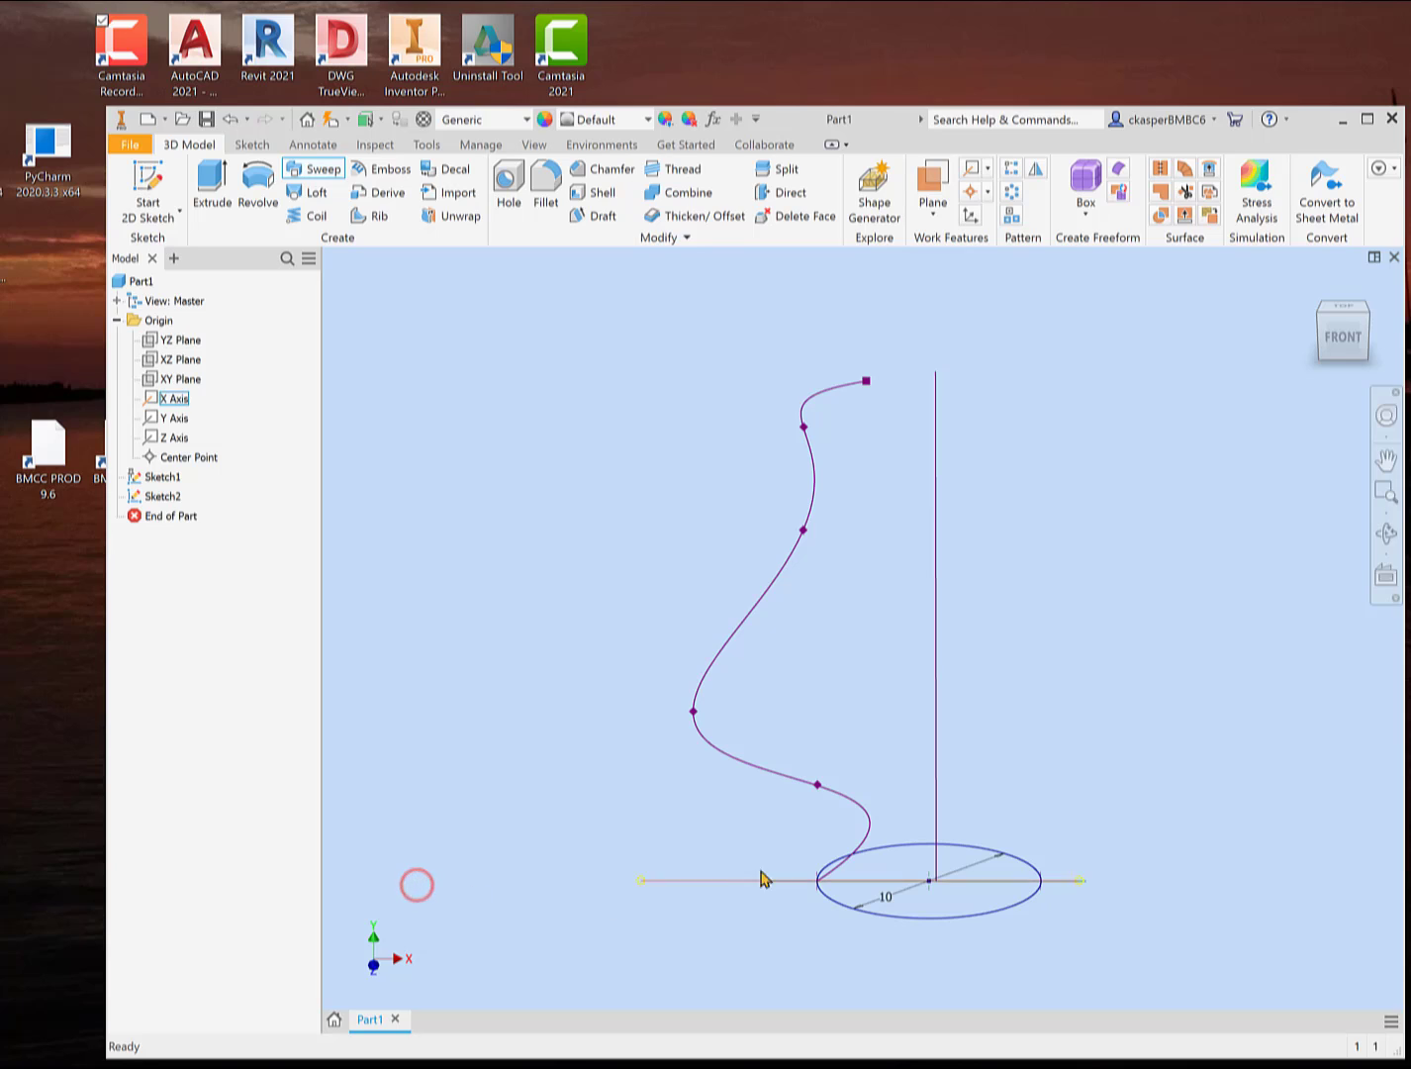
- Move the vertical line about midway to the circle's right edge and set up a Sweep along it with the spline as guide rail
{"action": "left_click_drag", "start_coordinate": [938, 735], "coordinate": [990, 734]}
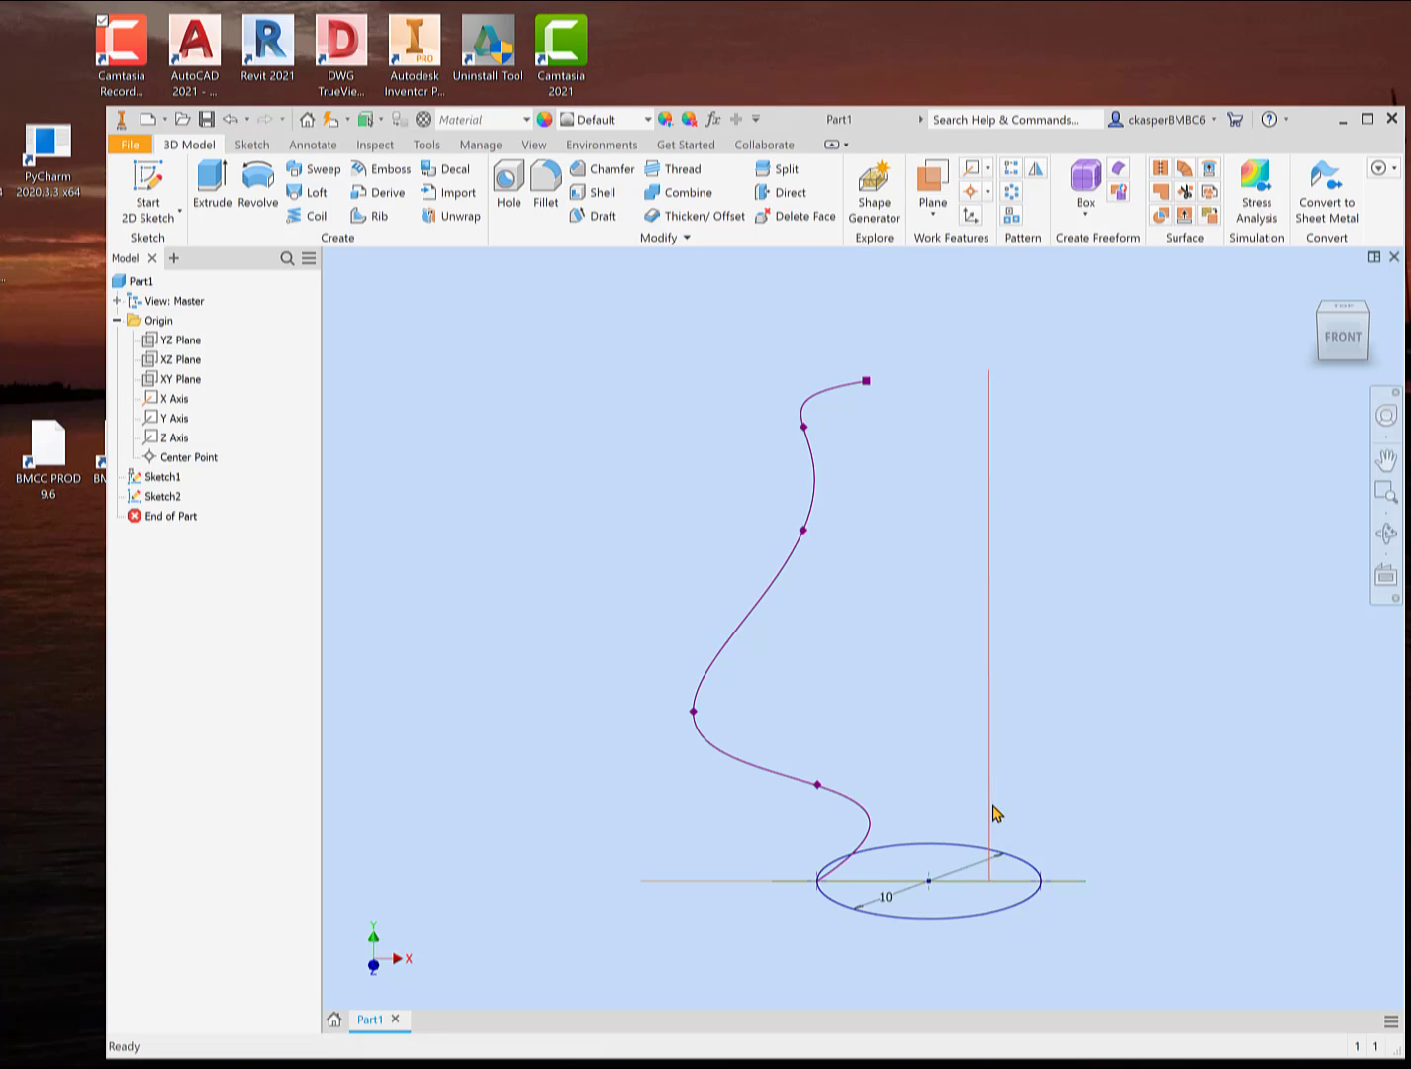
{"action": "left_click", "coordinate": [316, 169]}
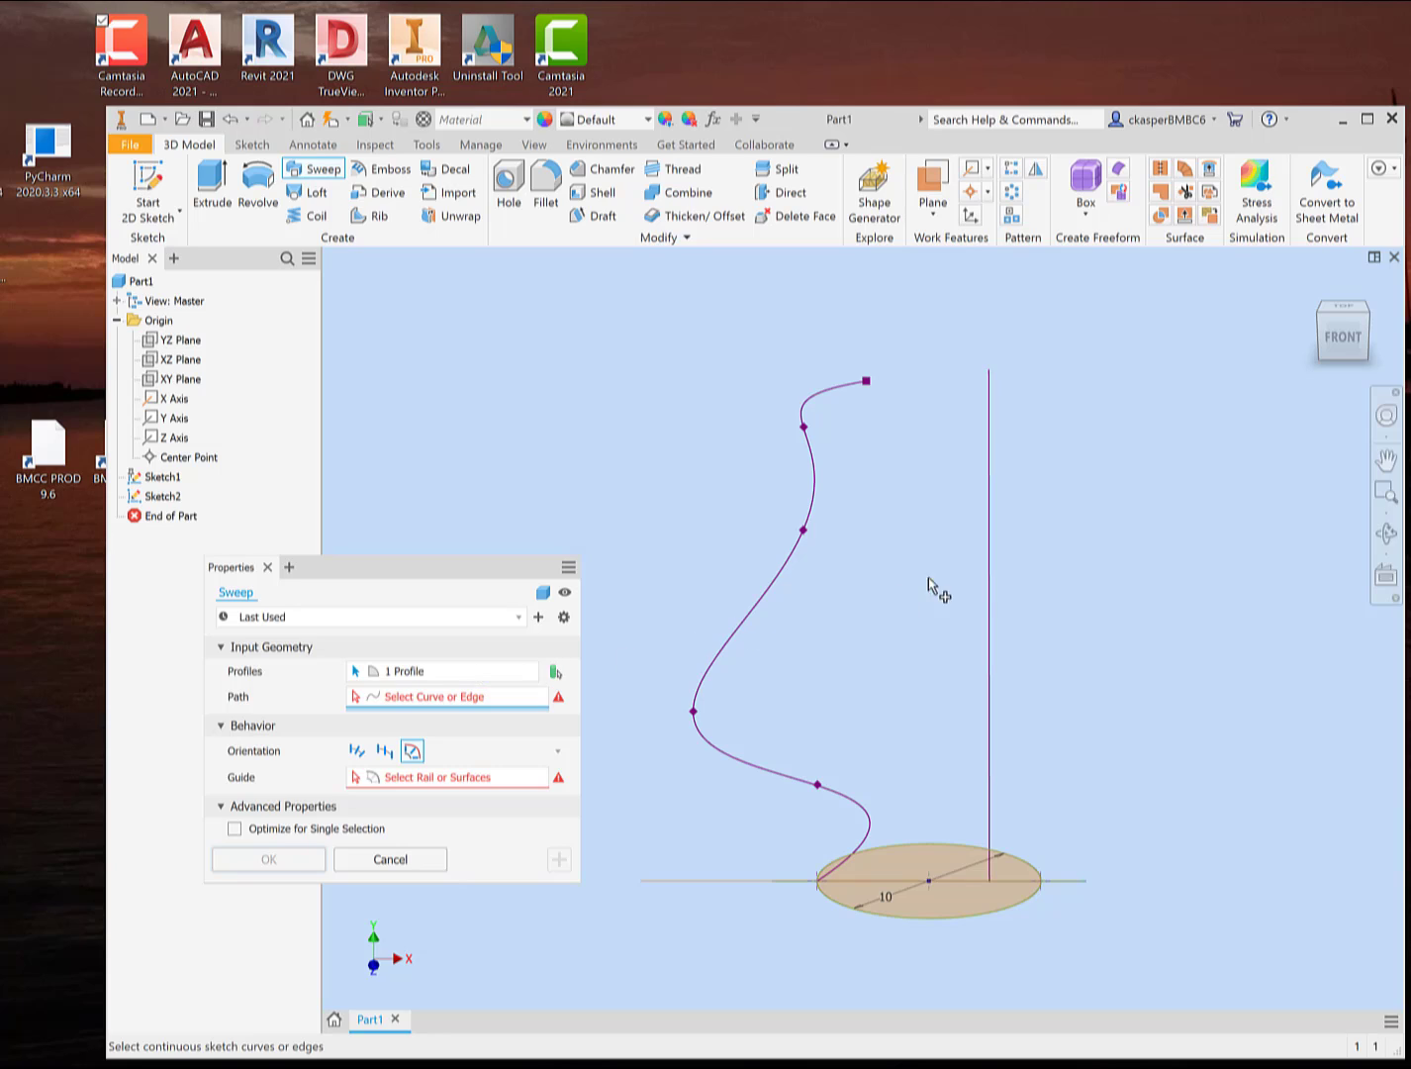
{"action": "left_click", "coordinate": [991, 565]}
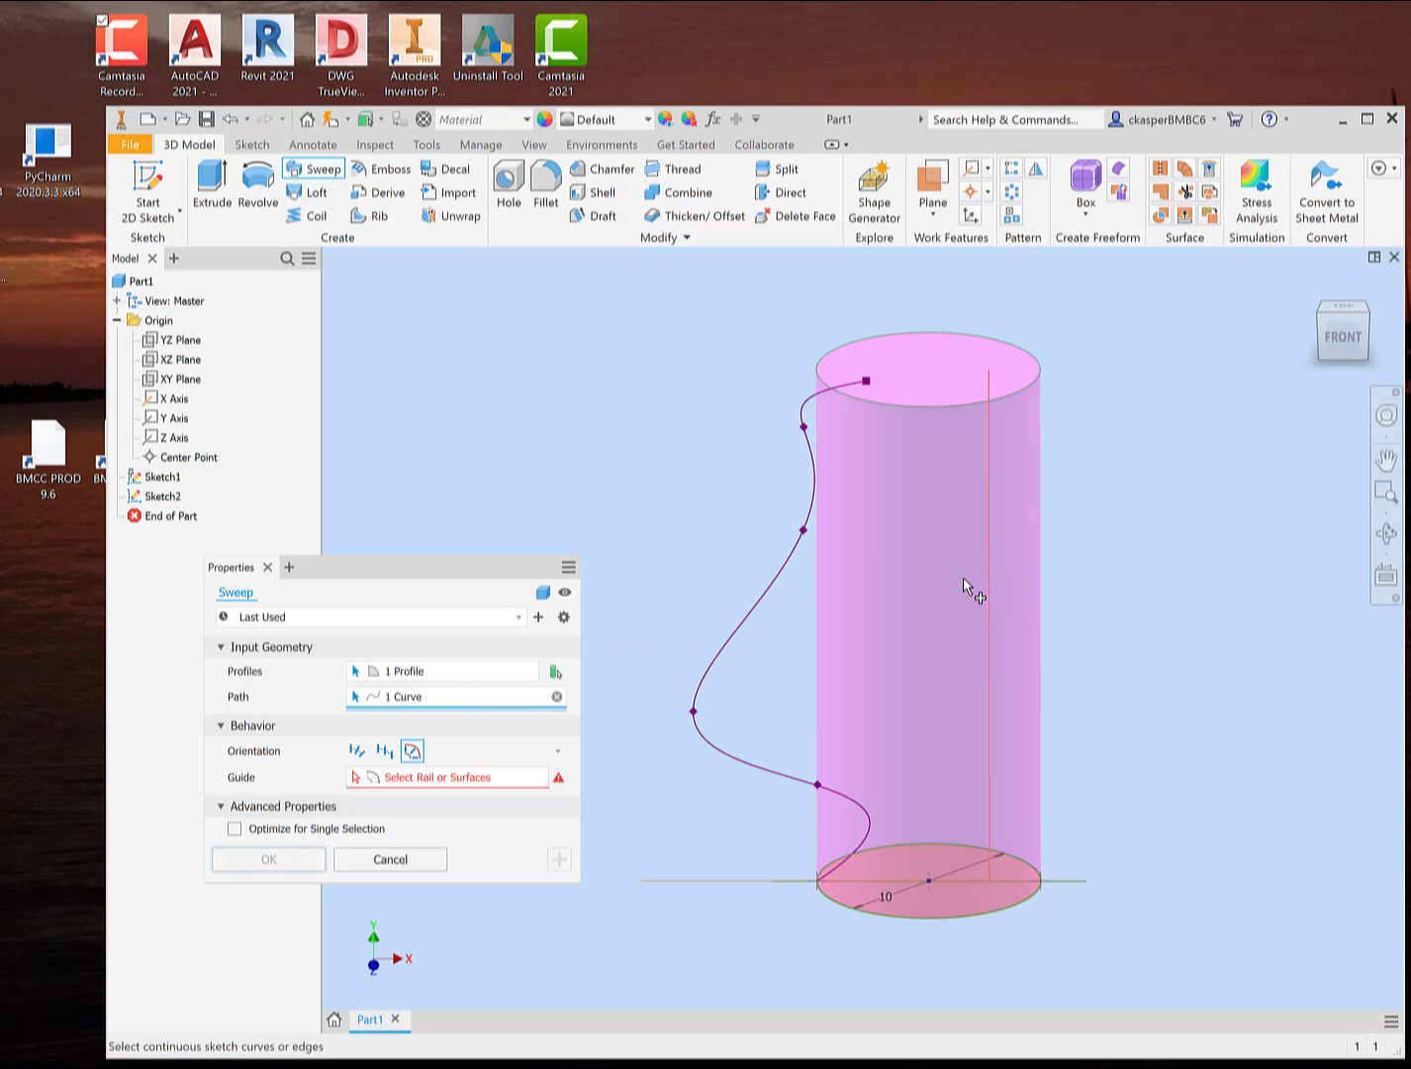
{"action": "left_click", "coordinate": [482, 776]}
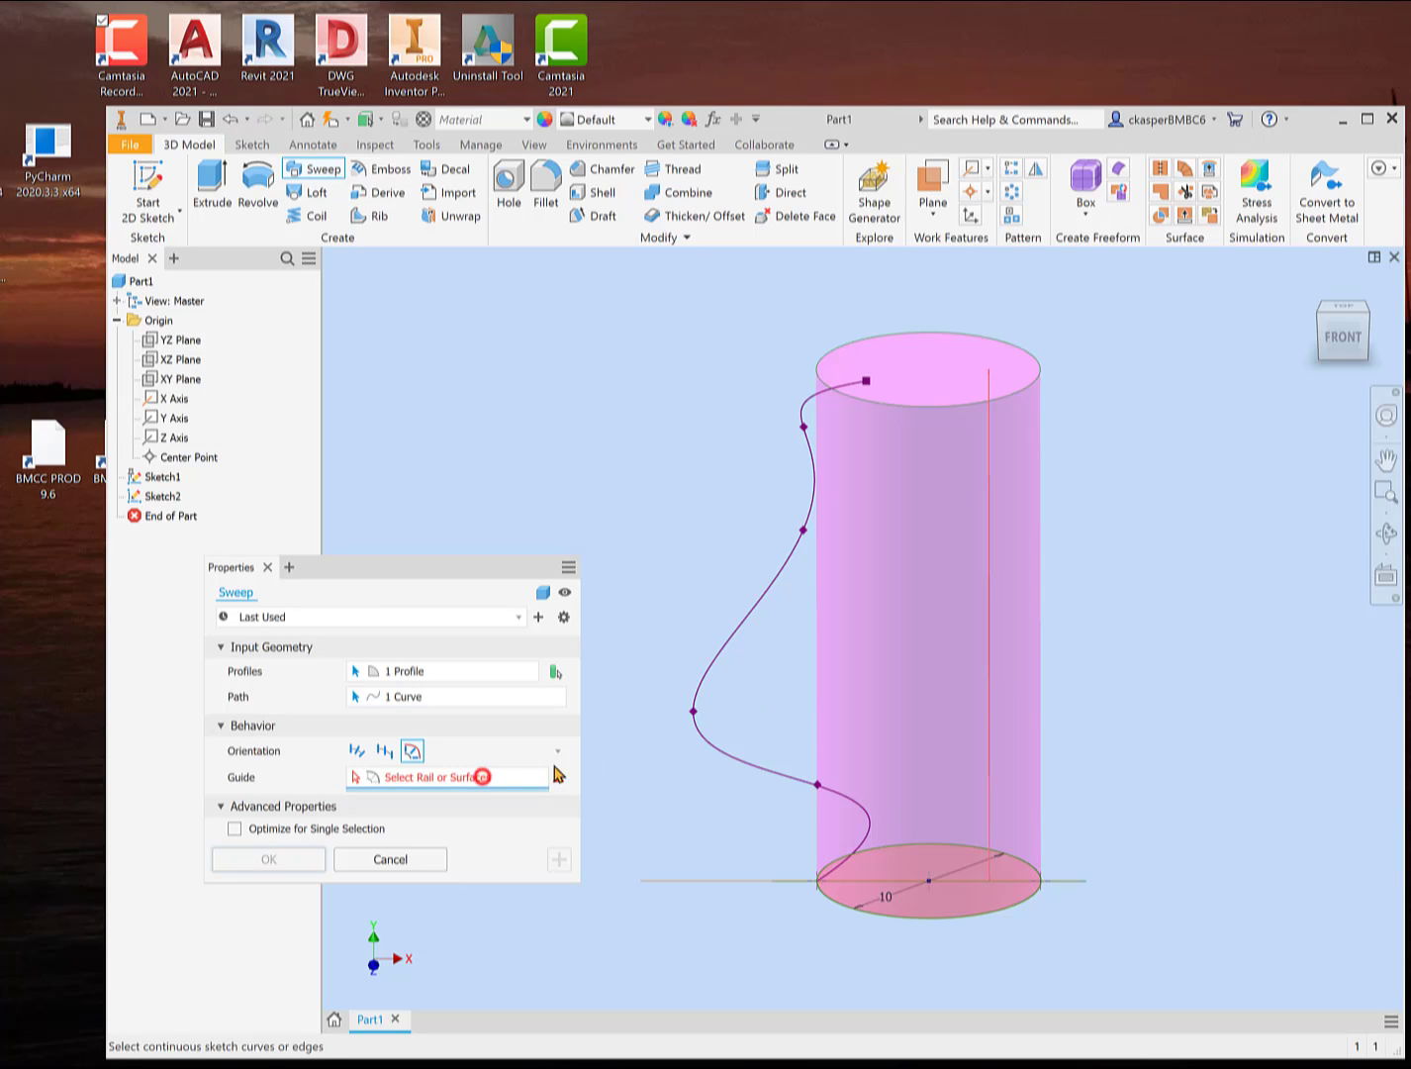
{"action": "left_click", "coordinate": [730, 637]}
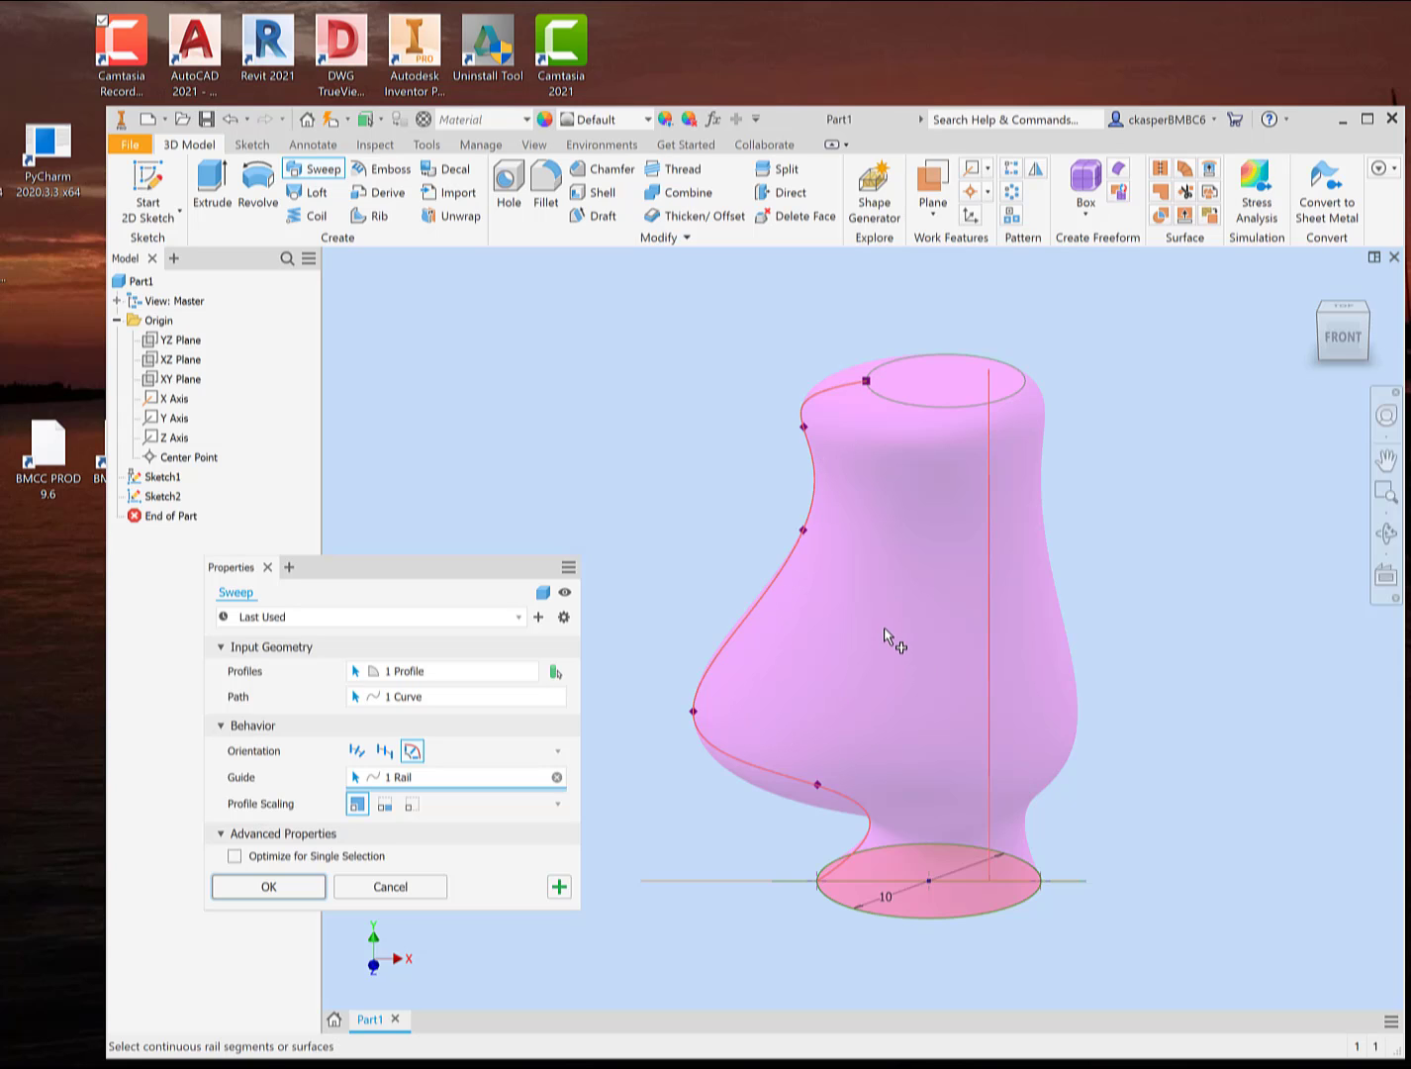
- Discard the pending sweep and move the vertical line onto the circle's right edge
{"action": "left_click", "coordinate": [425, 888]}
{"action": "left_click", "coordinate": [994, 744]}
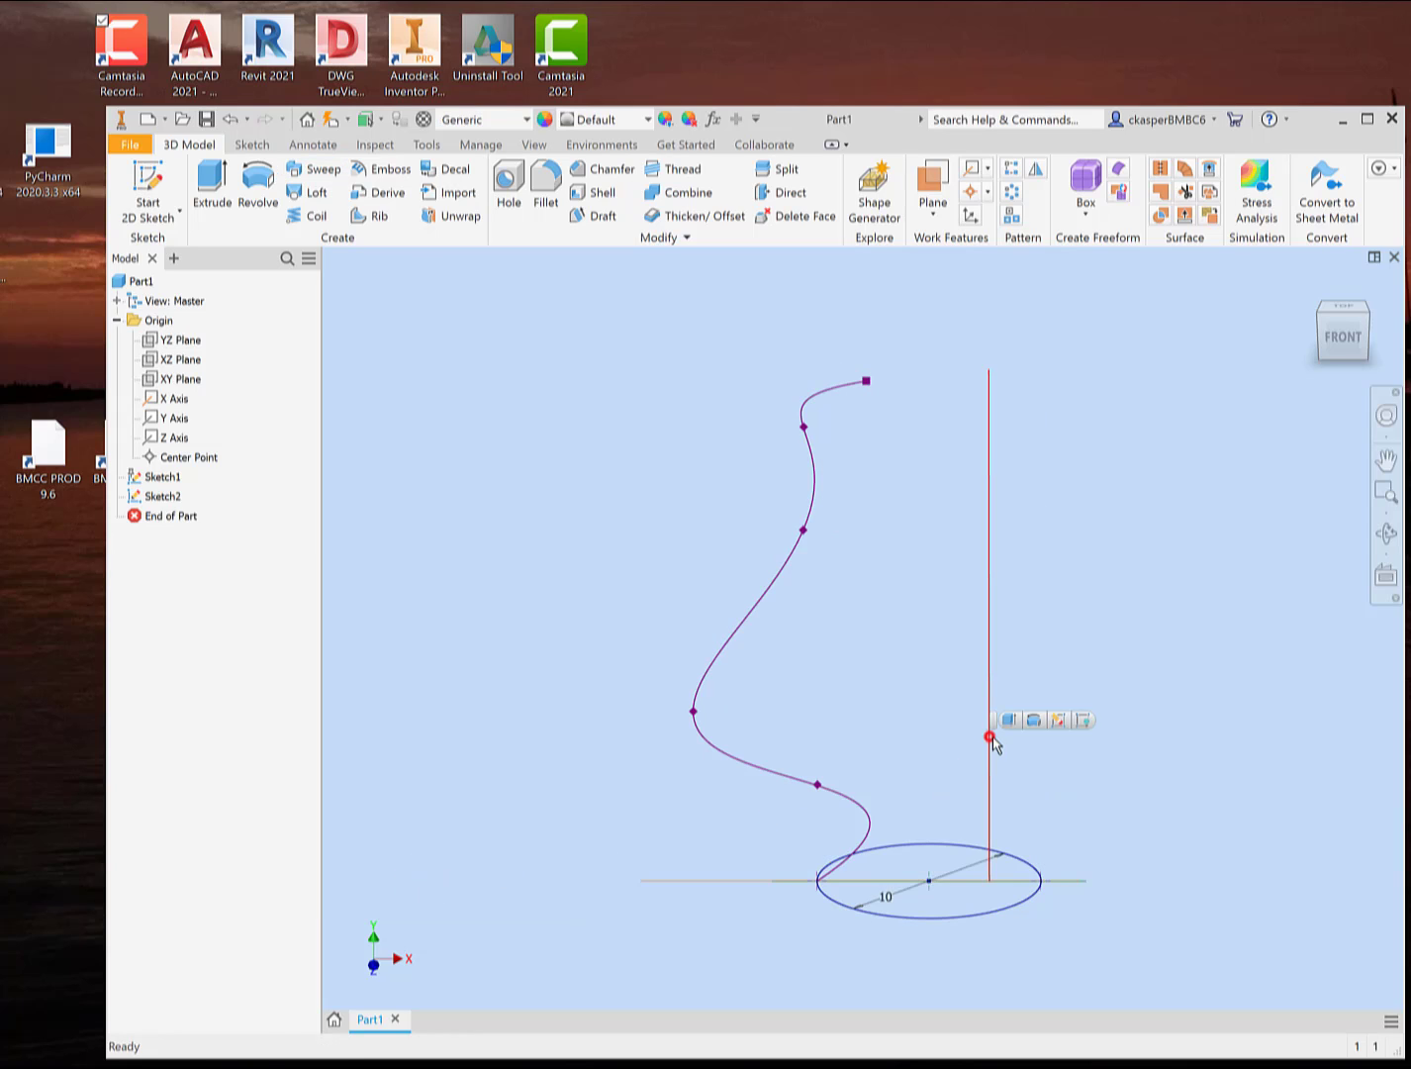
{"action": "left_click_drag", "start_coordinate": [996, 730], "coordinate": [1043, 748]}
{"action": "scroll", "coordinate": [1040, 905], "scroll_direction": "down", "scroll_amount": 10}
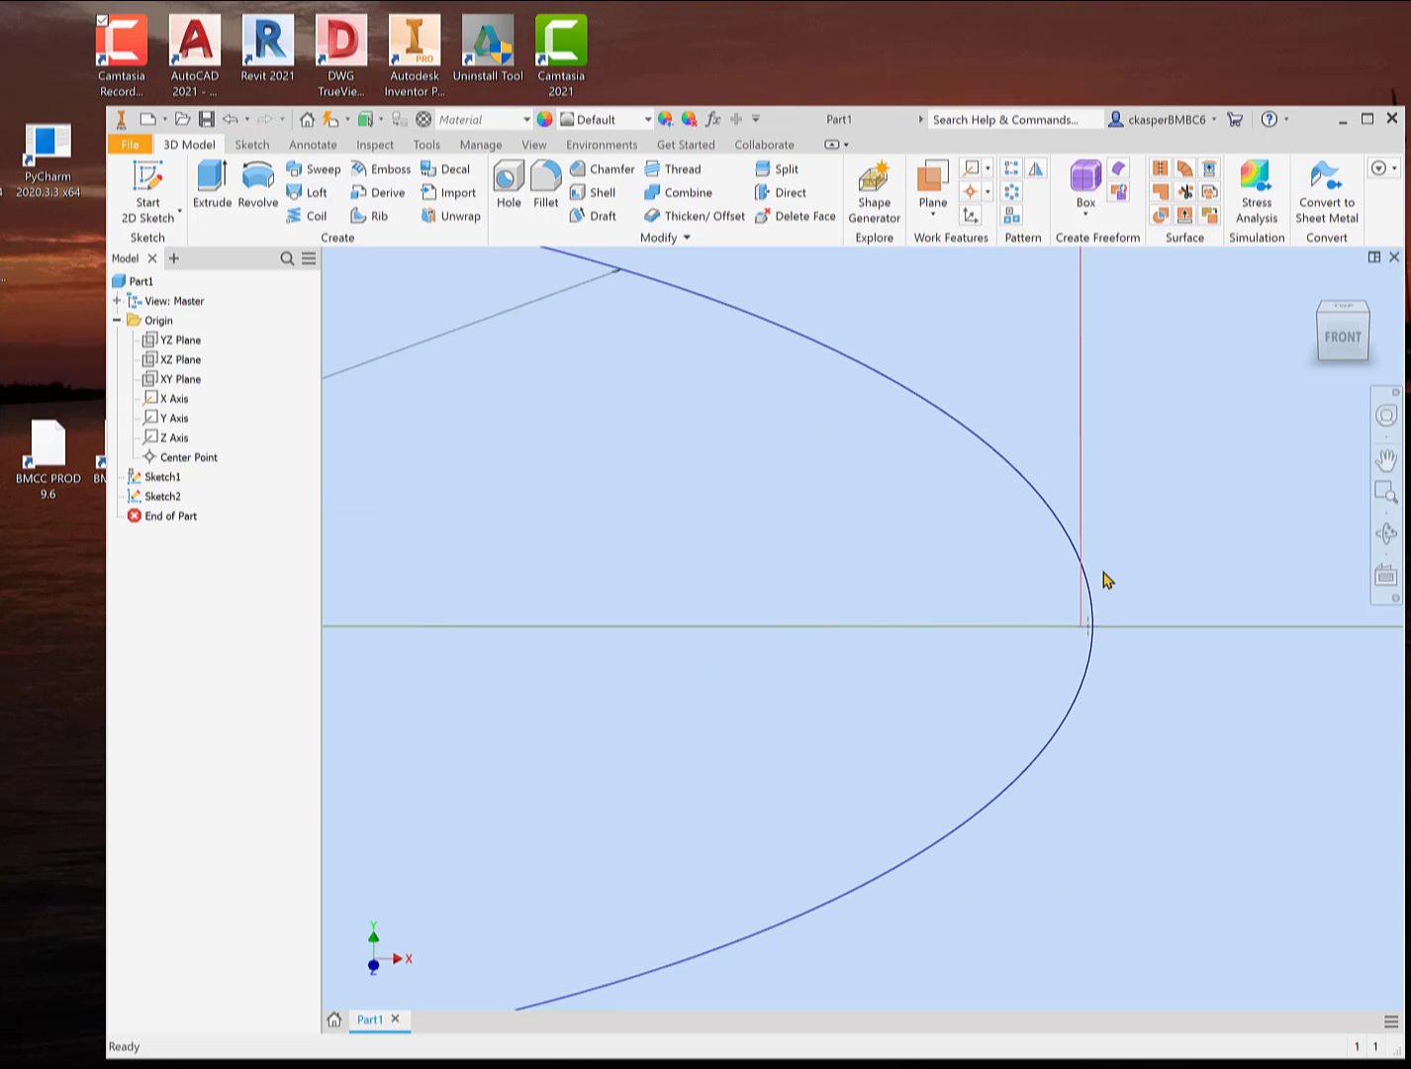
{"action": "left_click_drag", "start_coordinate": [1084, 507], "coordinate": [1096, 509]}
{"action": "scroll", "coordinate": [1116, 735], "scroll_direction": "up", "scroll_amount": 6}
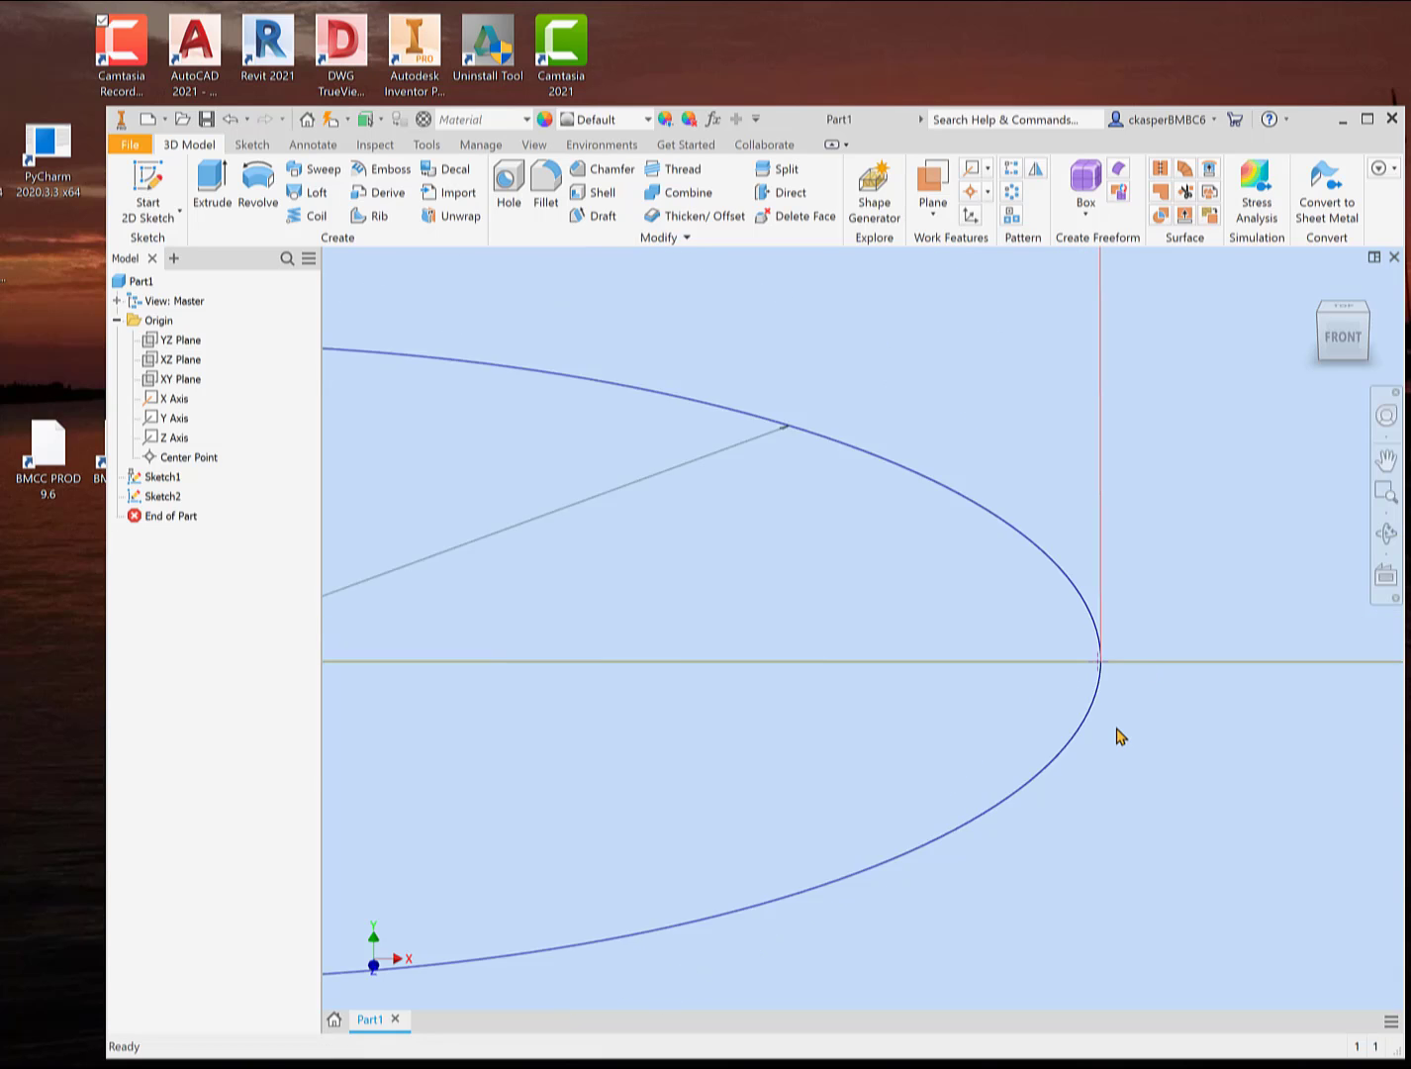
{"action": "scroll", "coordinate": [1124, 749], "scroll_direction": "up", "scroll_amount": 3}
{"action": "scroll", "coordinate": [720, 875], "scroll_direction": "up", "scroll_amount": 3}
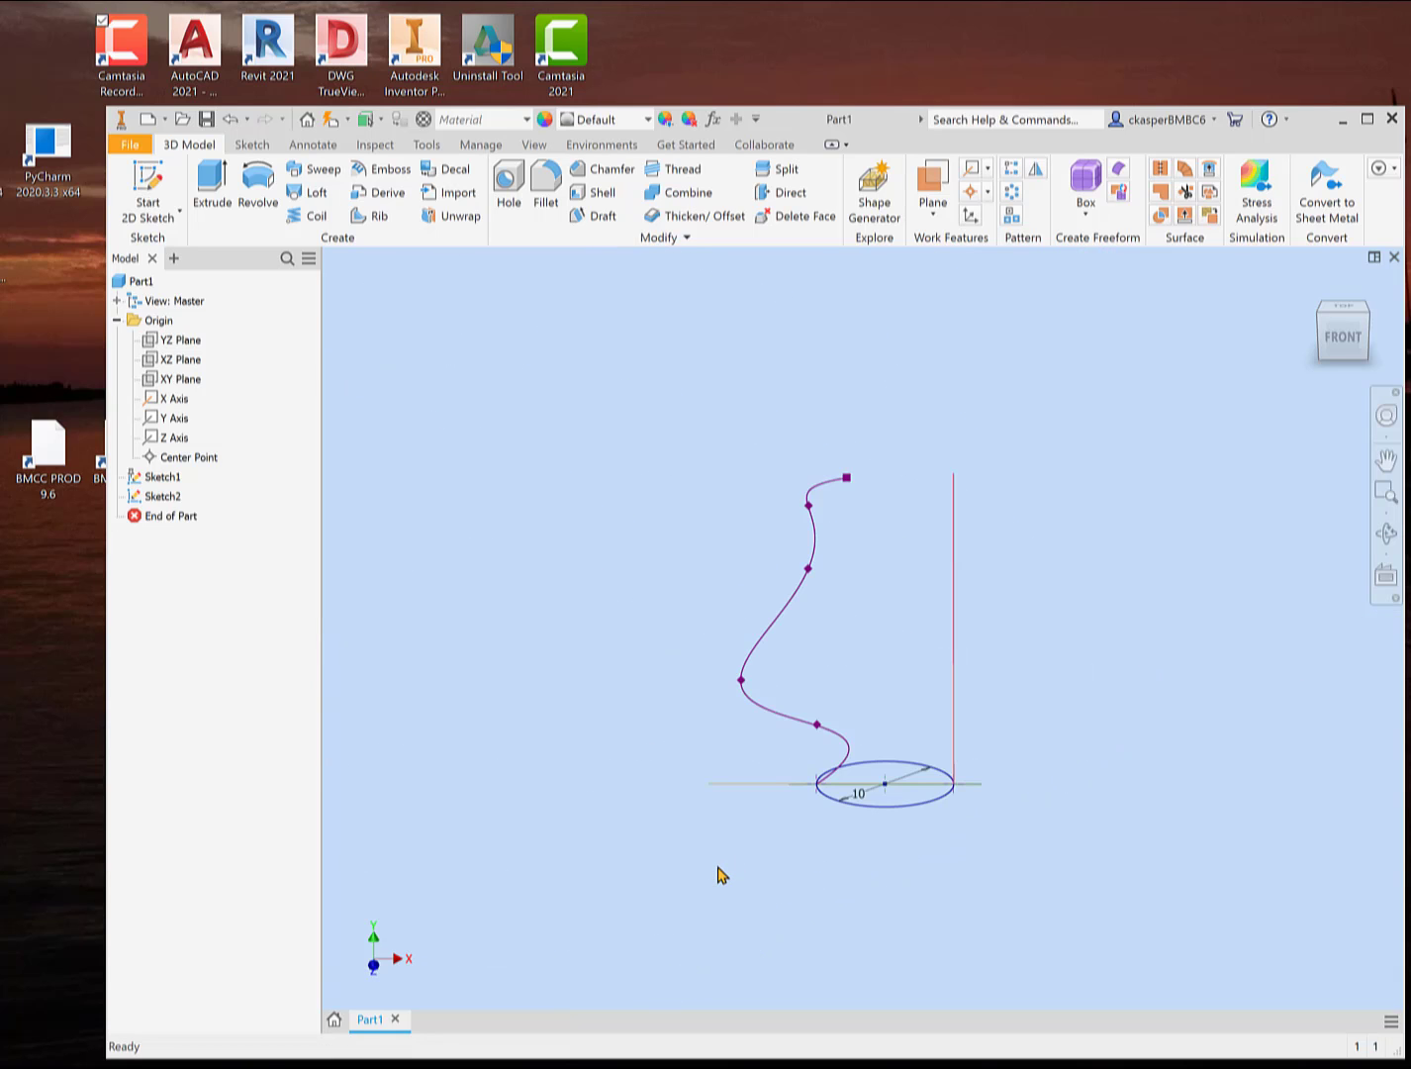
- Sweep the circle along the vertical line with the spline as guide rail, using X Scaling for the profile
{"action": "left_click", "coordinate": [583, 537]}
{"action": "left_click", "coordinate": [316, 169]}
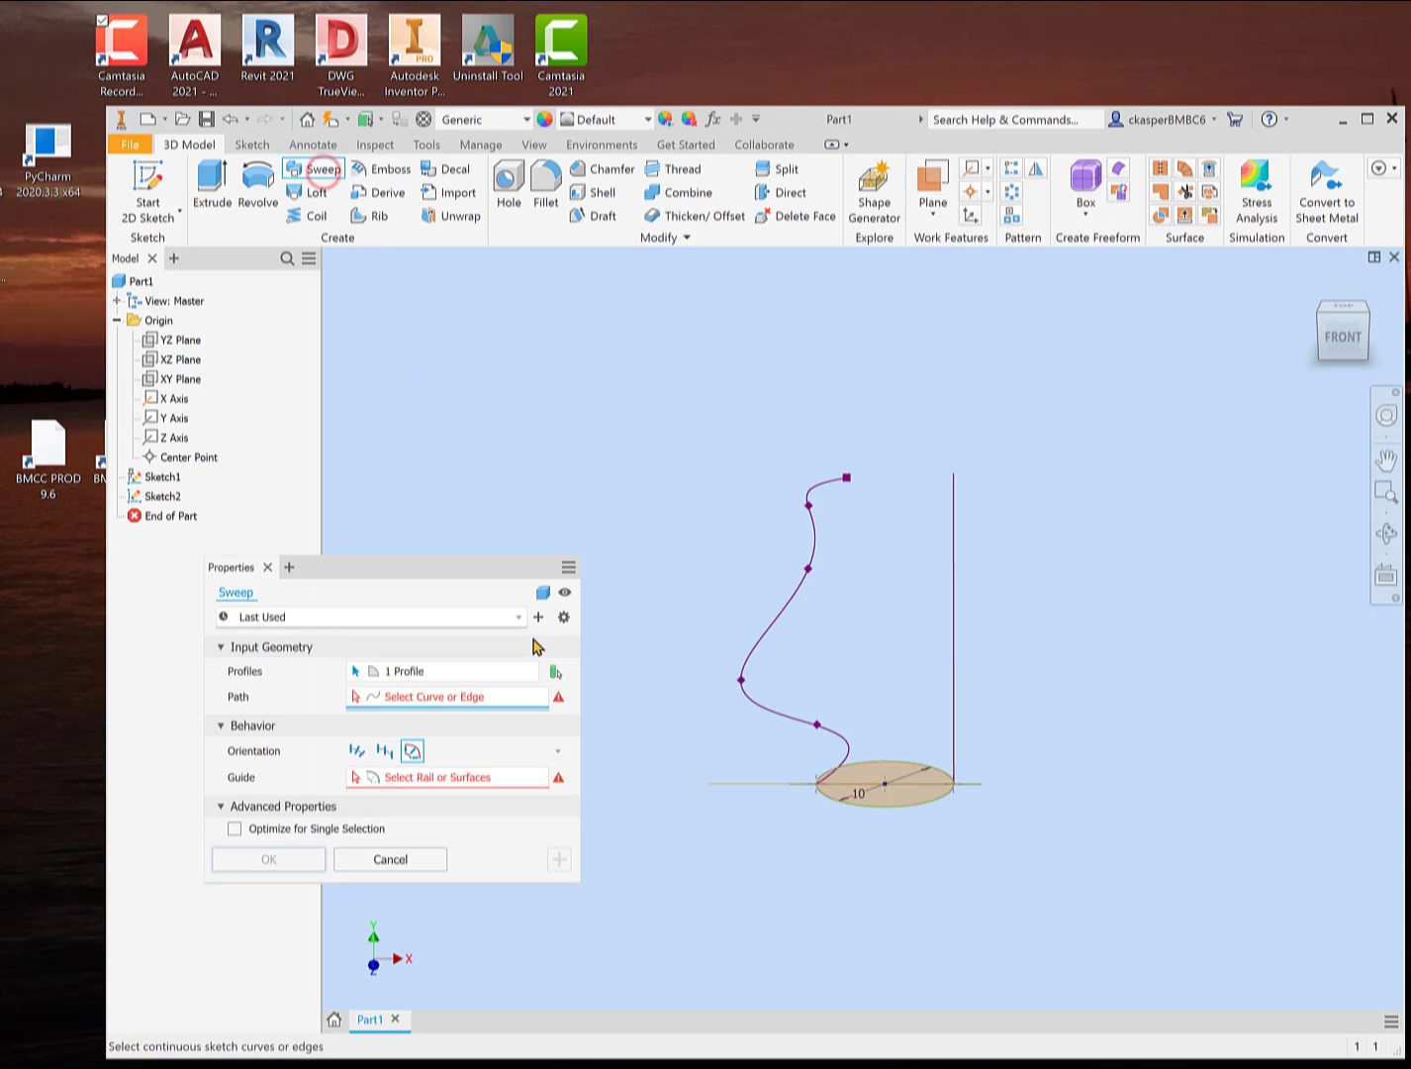
{"action": "left_click", "coordinate": [953, 579]}
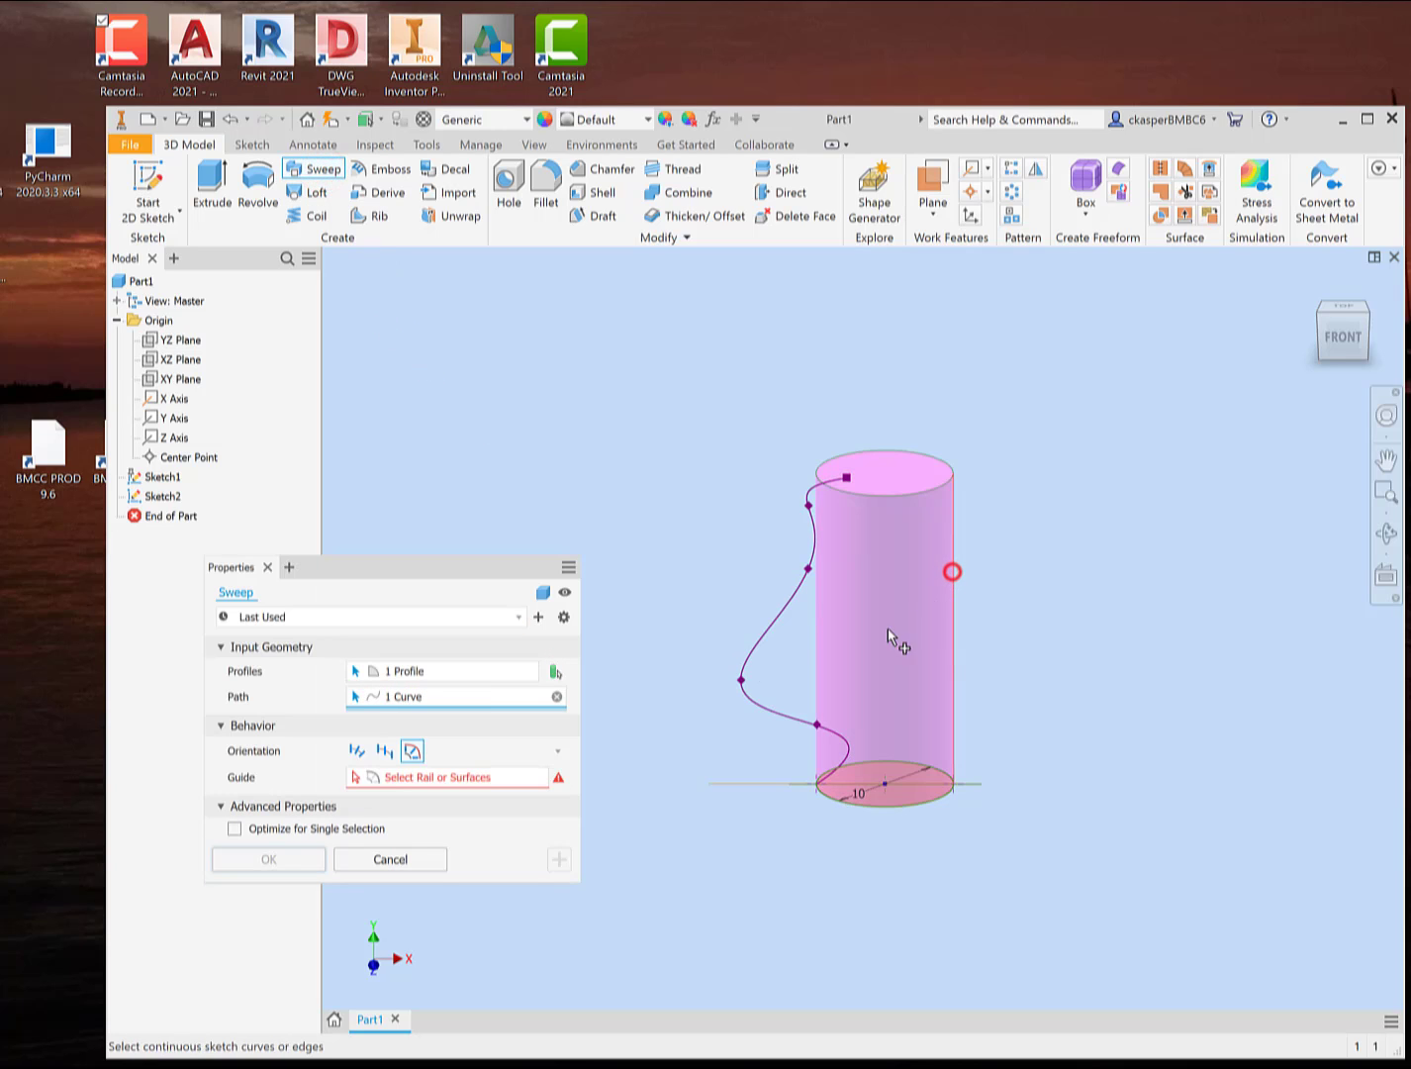
{"action": "left_click", "coordinate": [466, 776]}
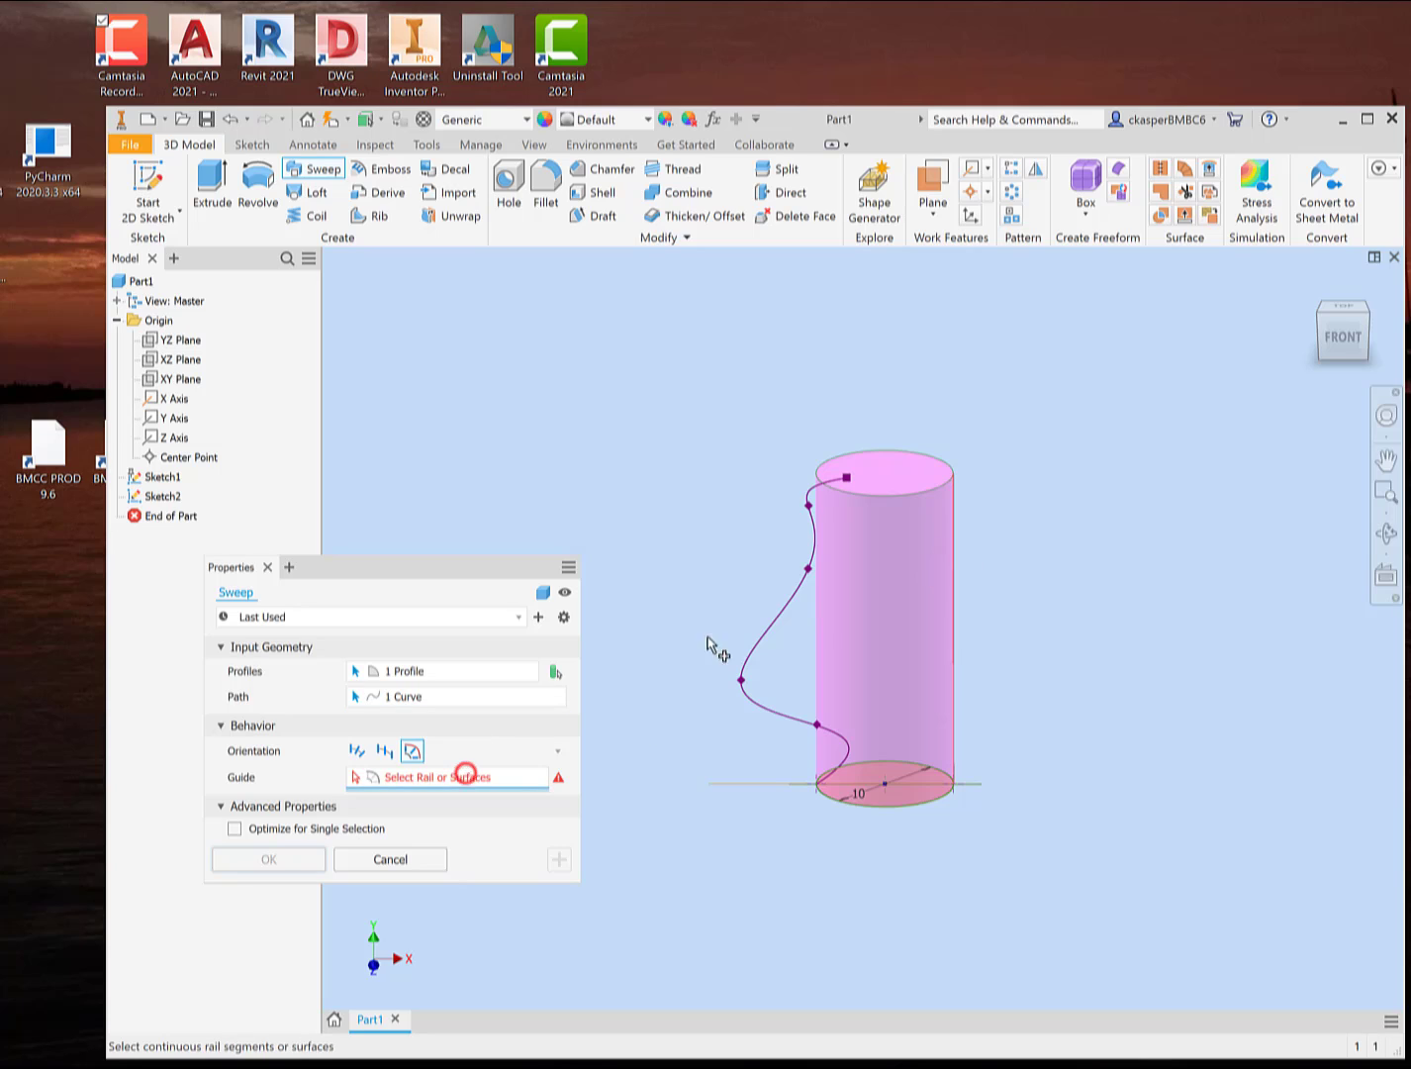
{"action": "left_click", "coordinate": [766, 633]}
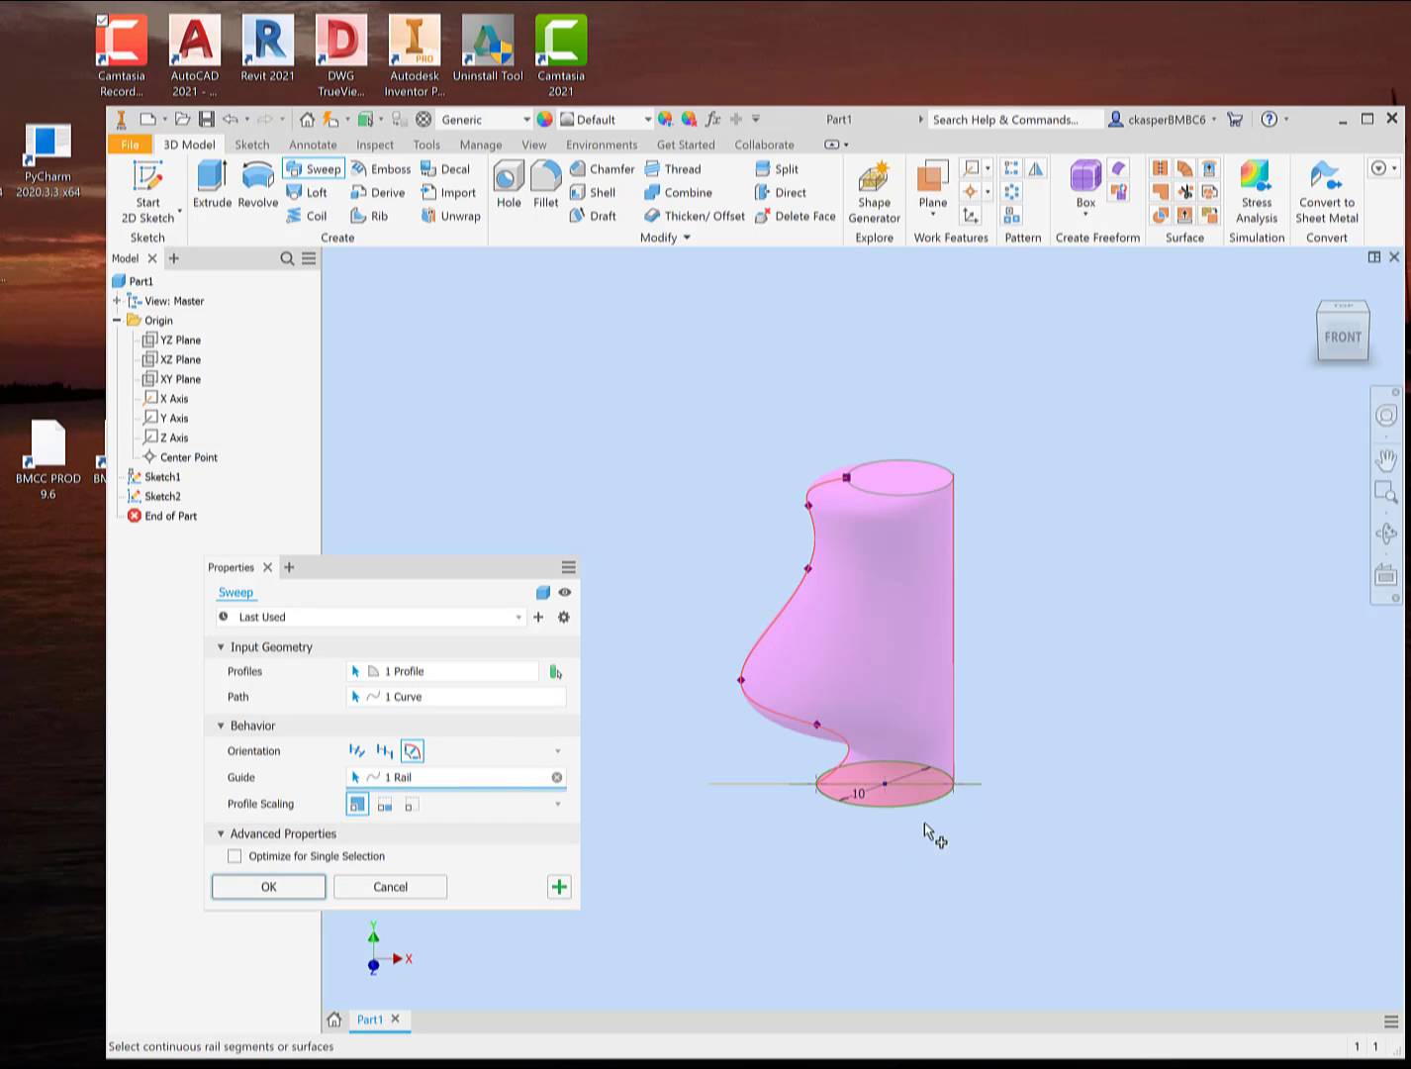
{"action": "mouse_move", "coordinate": [988, 770]}
{"action": "middle_mouse_down", "text": "shift"}
{"action": "mouse_move", "coordinate": [911, 836]}
{"action": "mouse_move", "coordinate": [958, 856]}
{"action": "mouse_move", "coordinate": [988, 789]}
{"action": "mouse_move", "coordinate": [983, 674]}
{"action": "mouse_move", "coordinate": [991, 785]}
{"action": "middle_mouse_up", "text": "shift"}
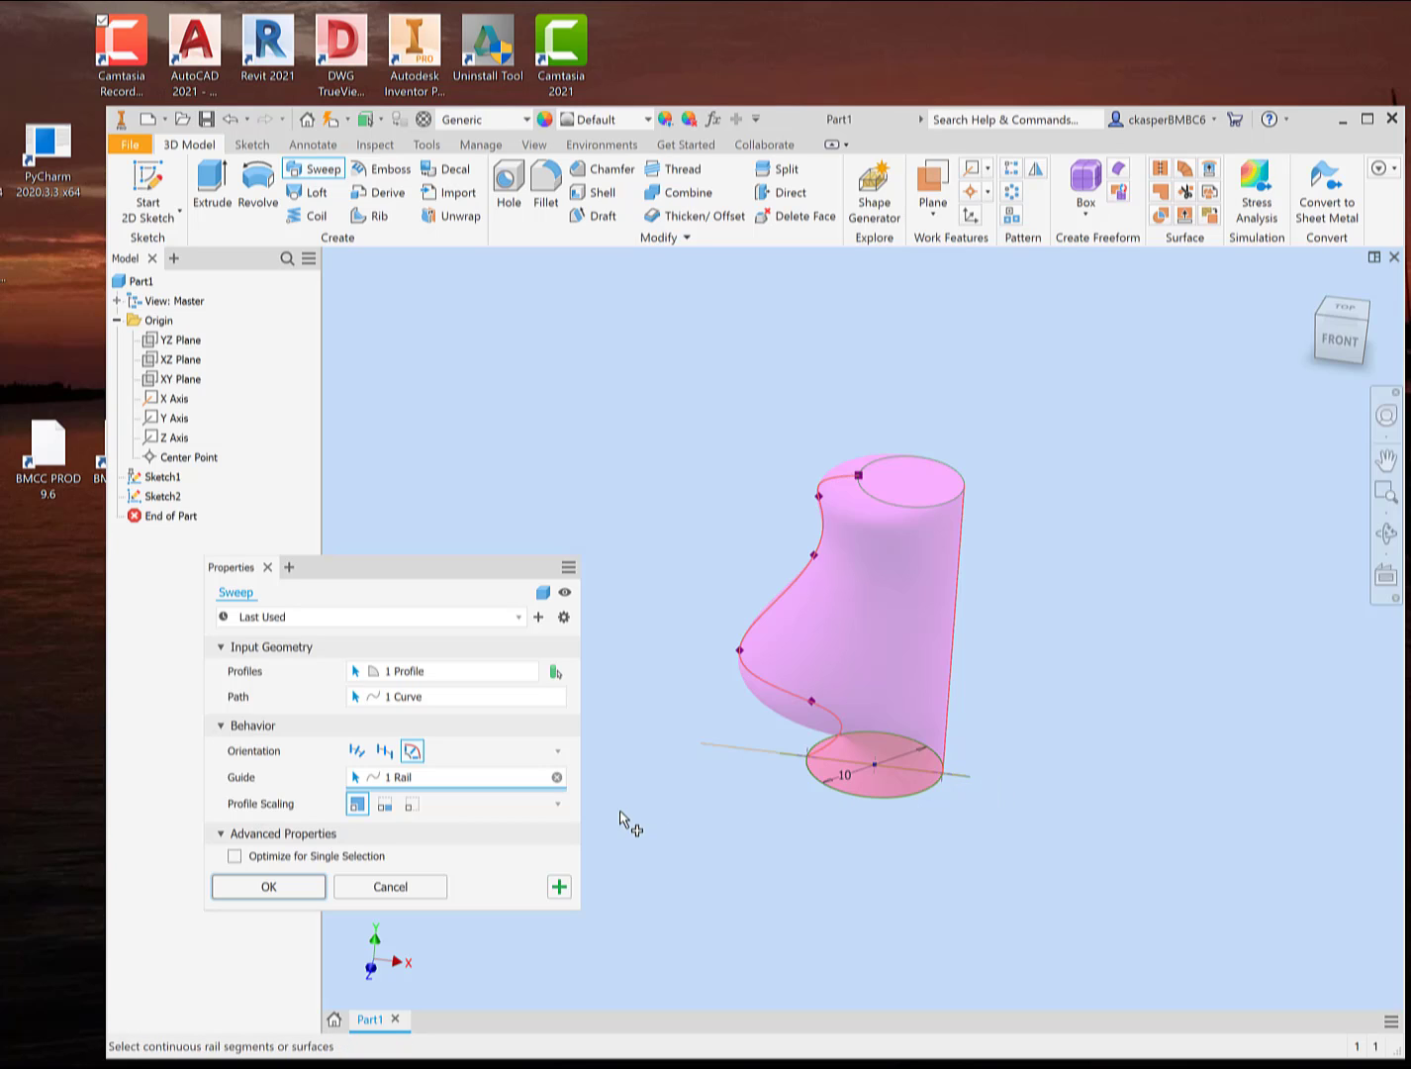
{"action": "left_click", "coordinate": [387, 805]}
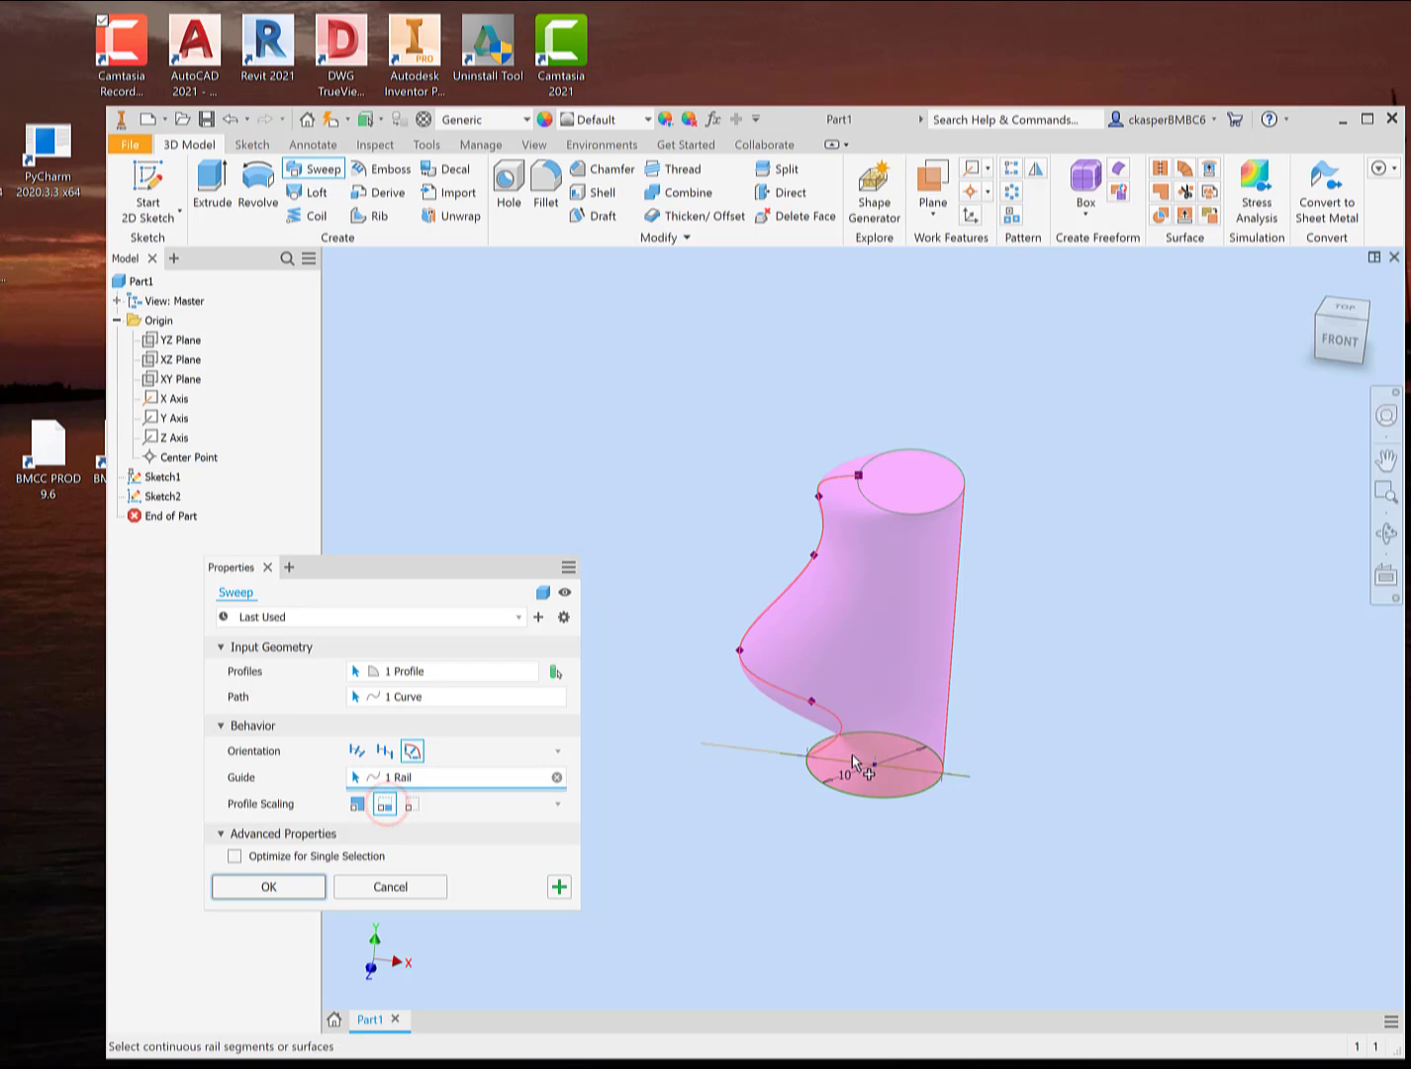
{"action": "middle_click_drag", "start_coordinate": [1007, 780], "coordinate": [1033, 741], "text": "shift"}
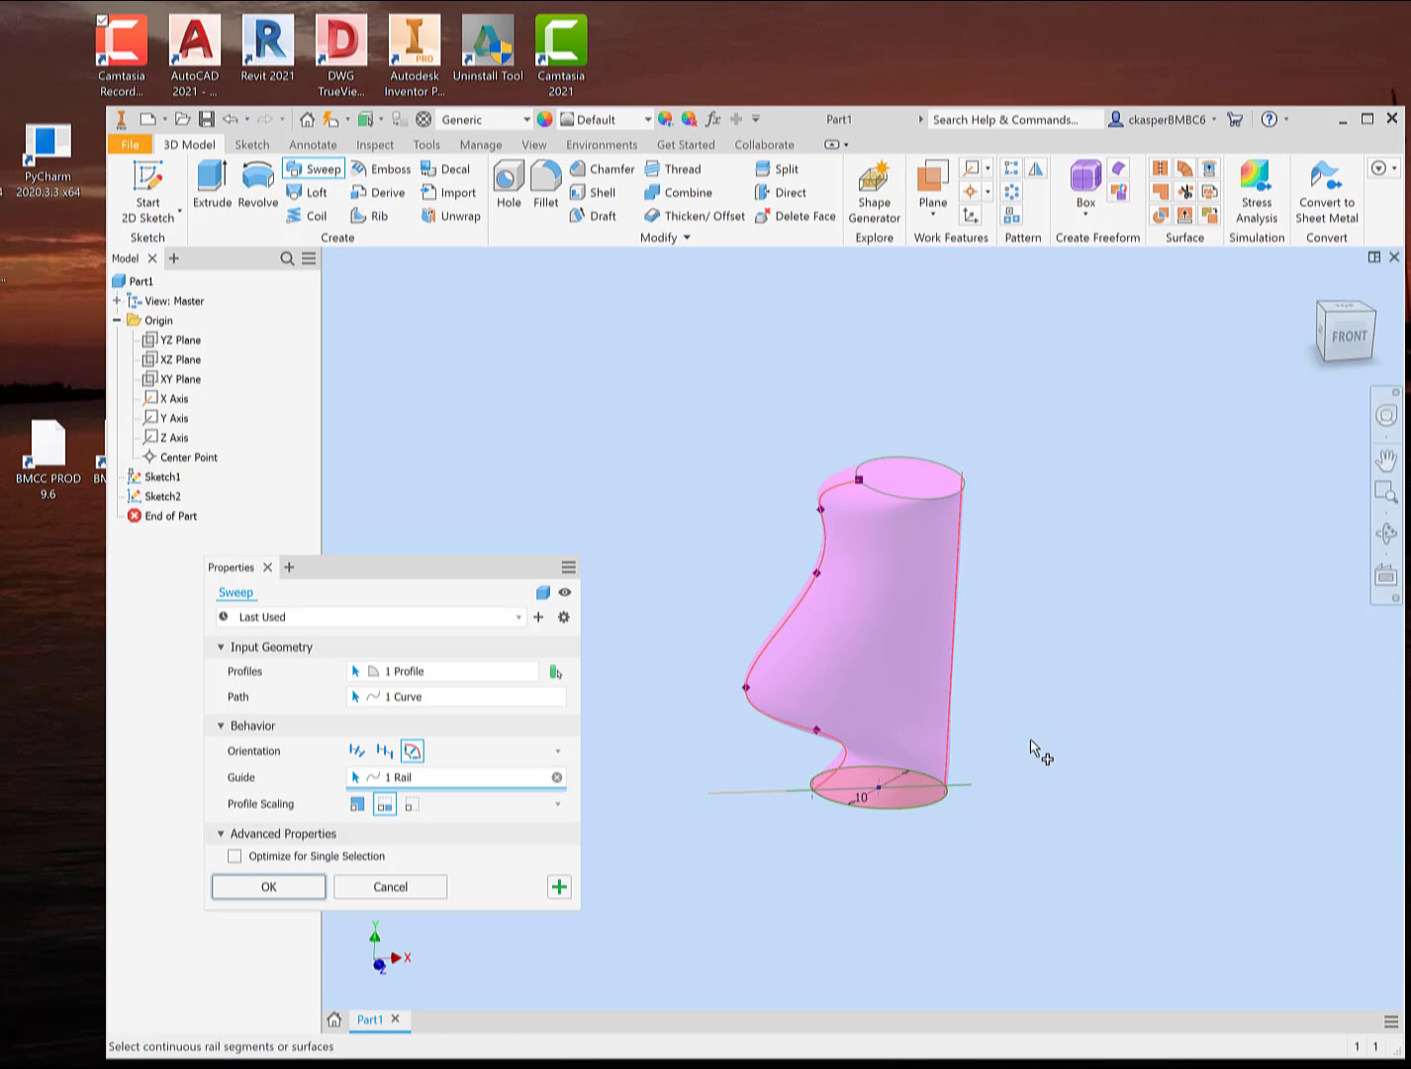
{"action": "middle_click_drag", "start_coordinate": [1032, 742], "coordinate": [1005, 728], "text": "shift"}
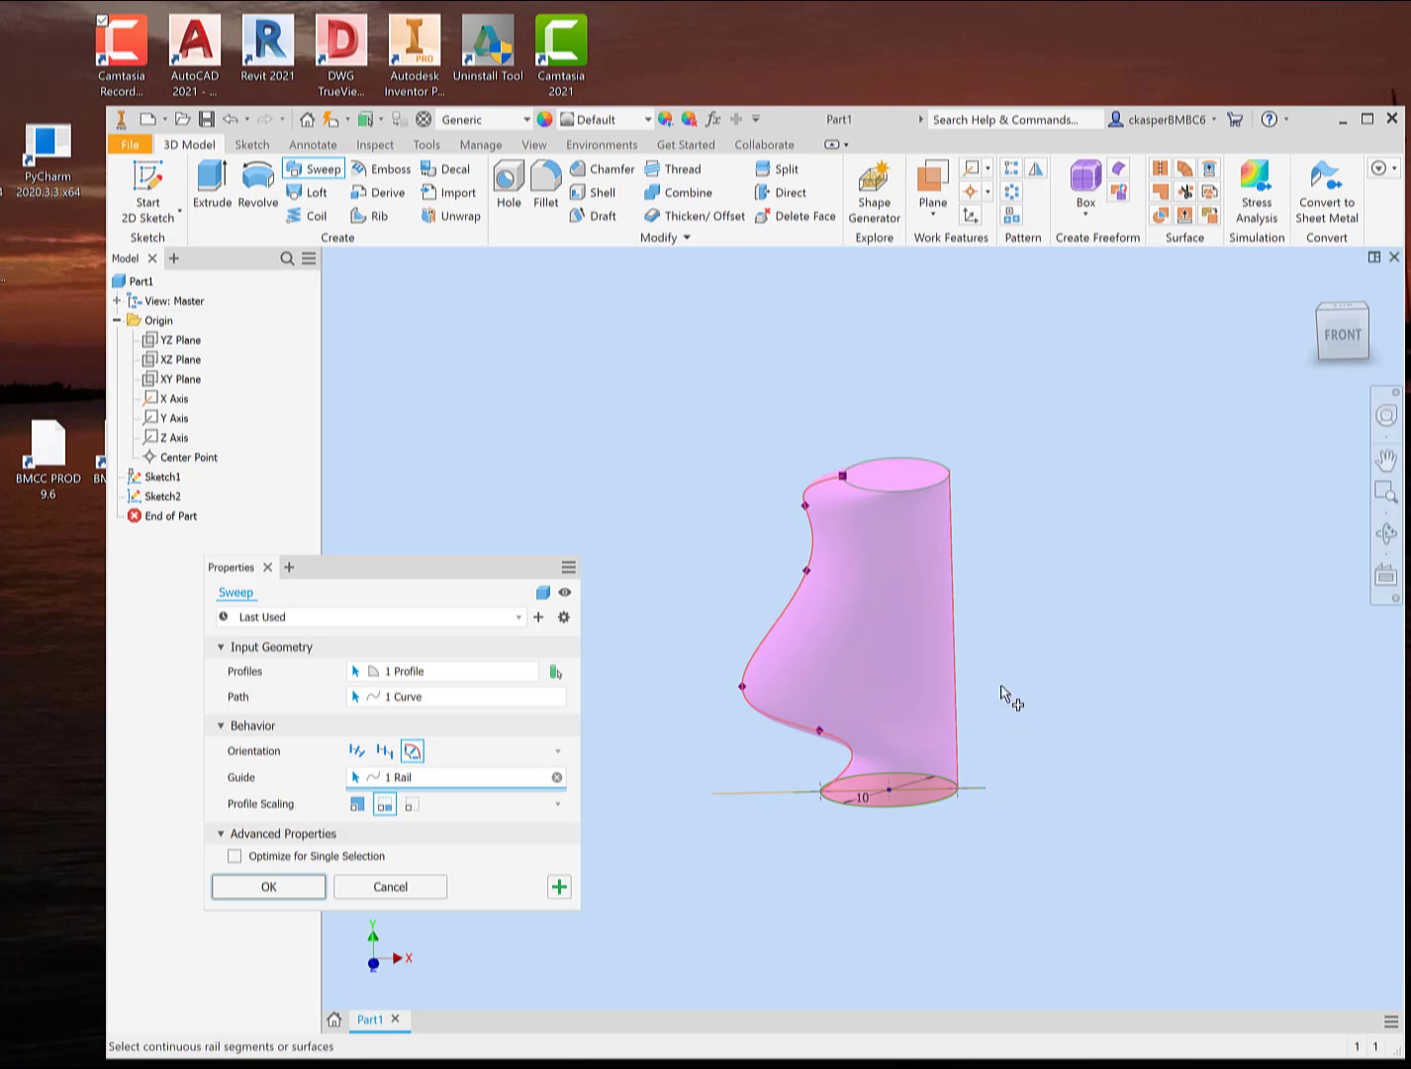
{"action": "left_click", "coordinate": [284, 884]}
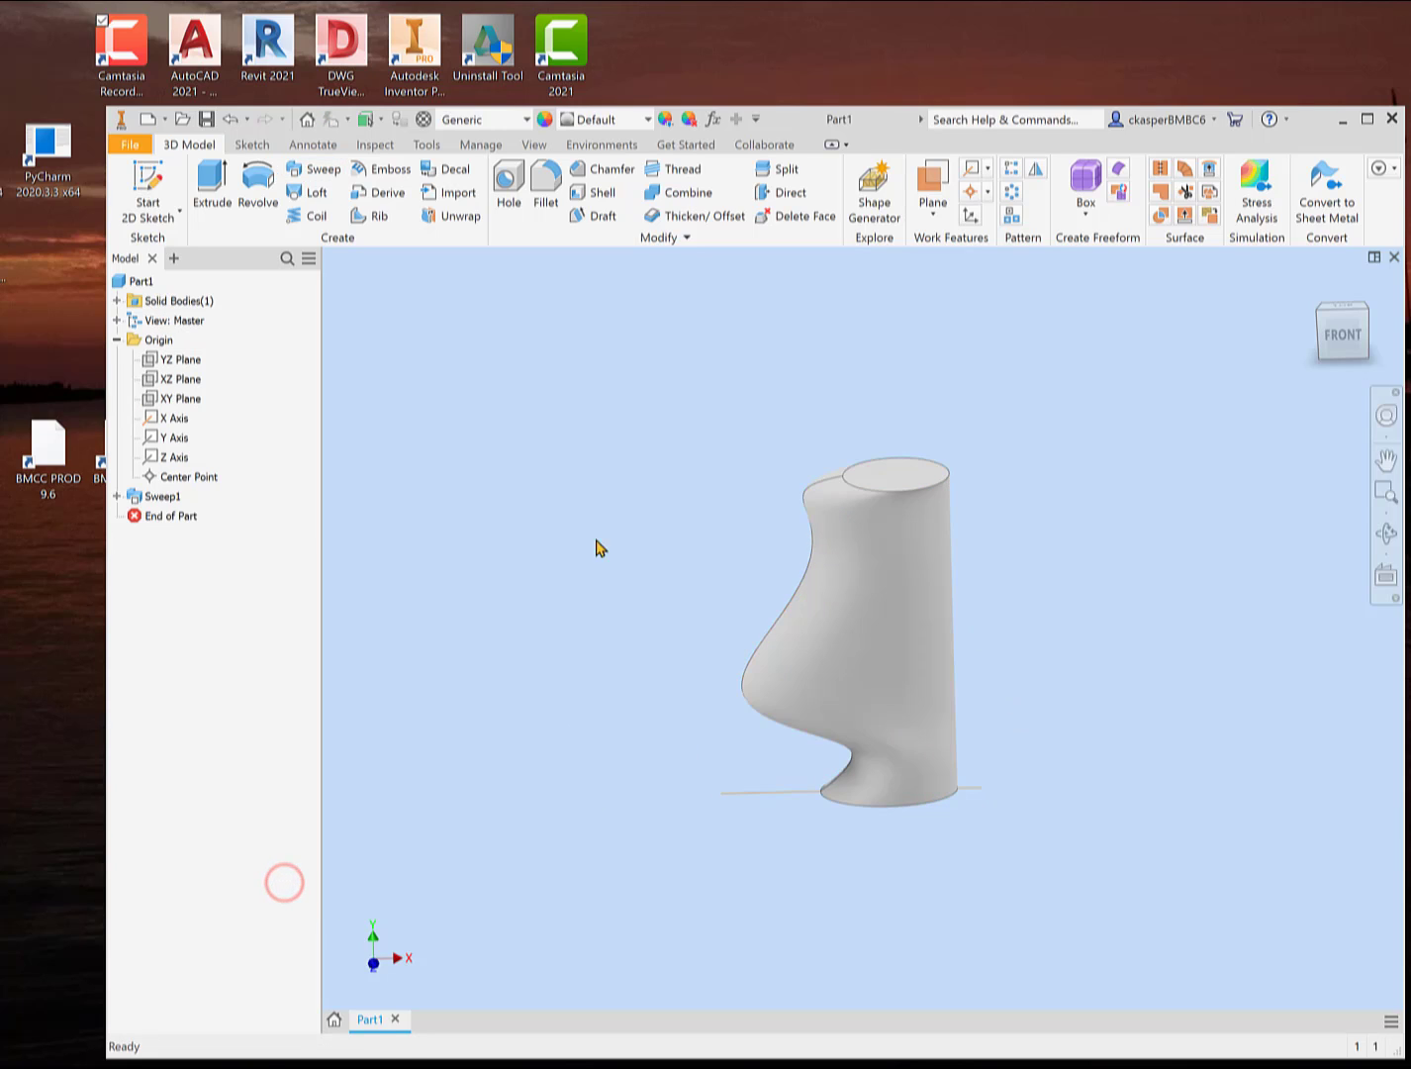
{"action": "middle_click_drag", "start_coordinate": [595, 547], "coordinate": [592, 591], "text": "shift"}
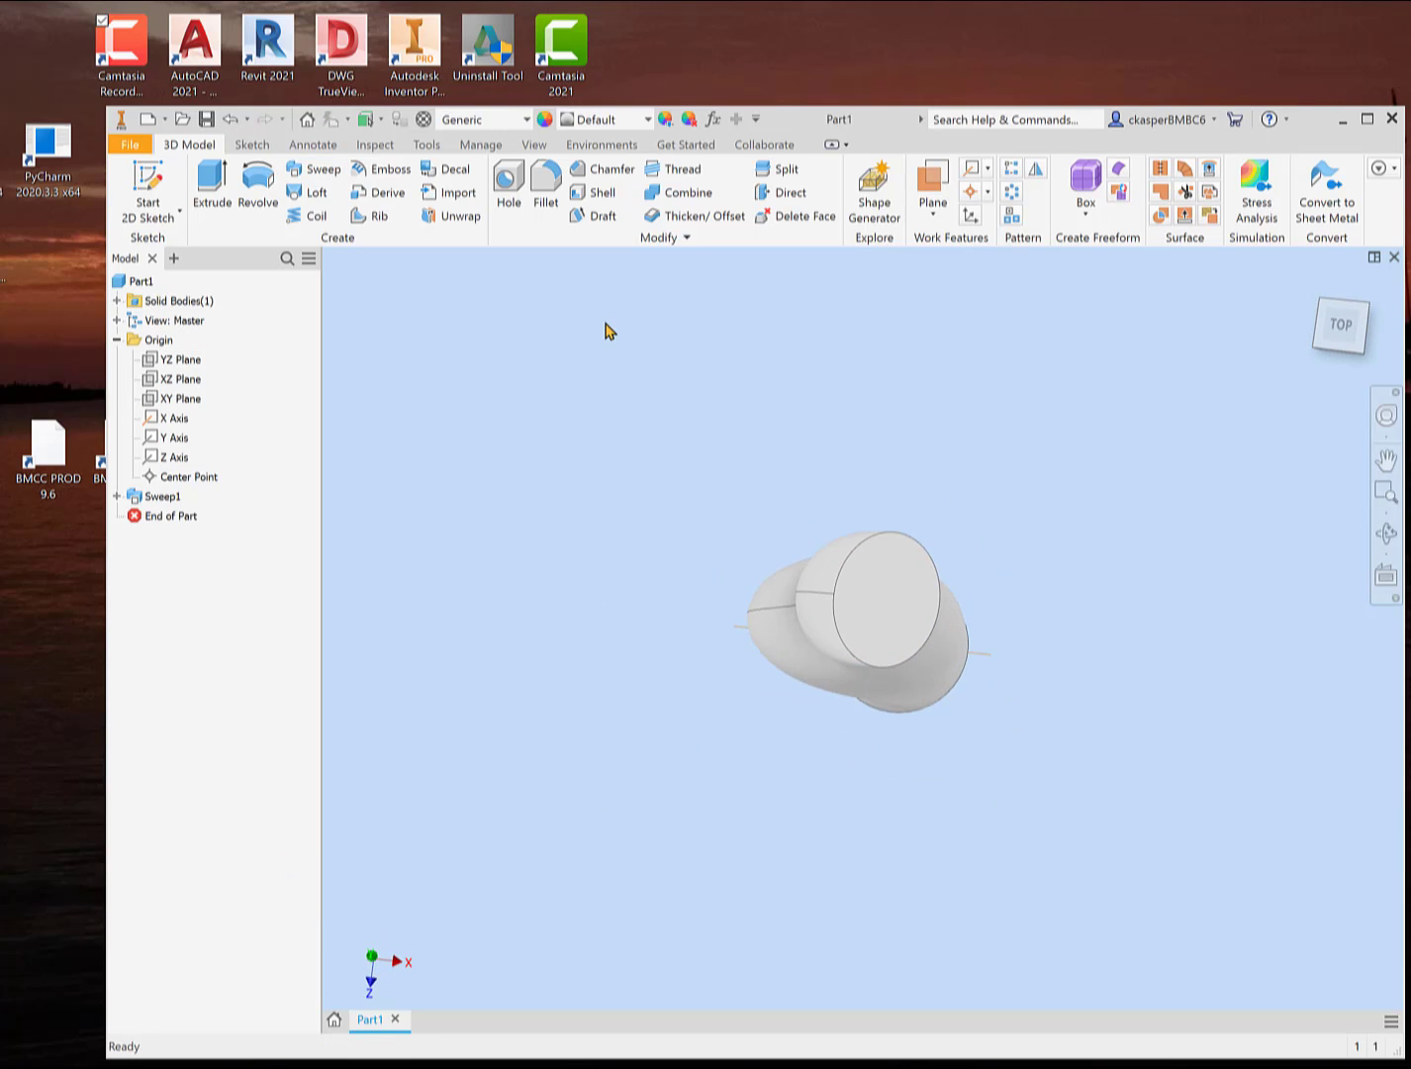
{"action": "left_click", "coordinate": [596, 192]}
{"action": "left_click", "coordinate": [884, 621]}
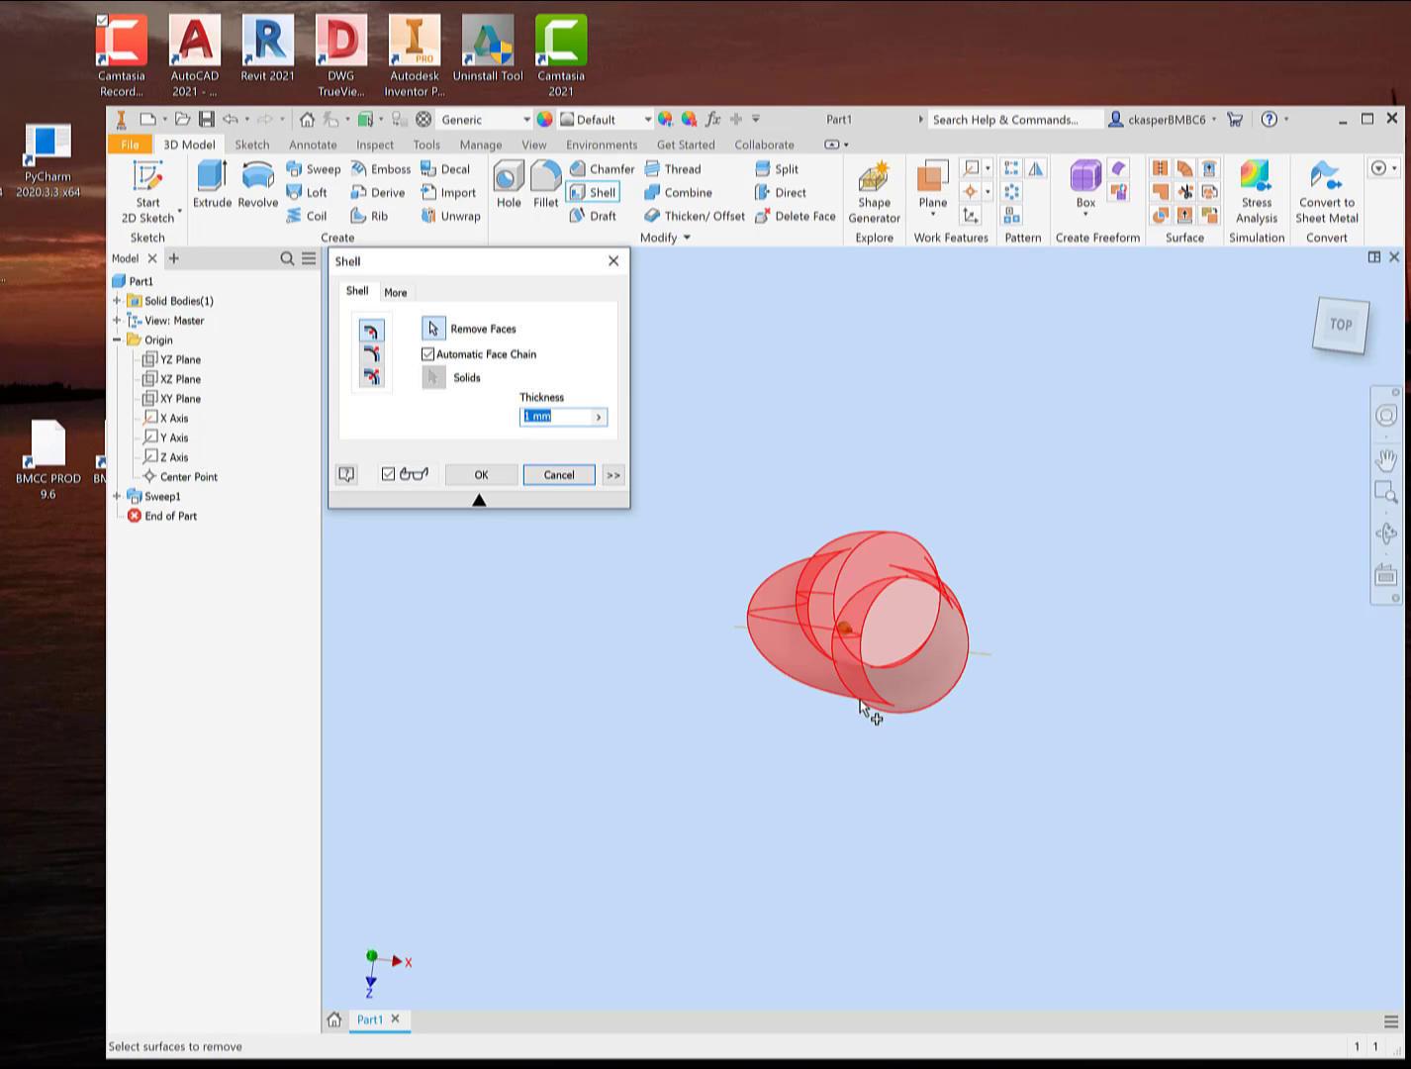
{"action": "mouse_move", "coordinate": [812, 782]}
{"action": "middle_mouse_down", "text": "shift"}
{"action": "mouse_move", "coordinate": [817, 630]}
{"action": "mouse_move", "coordinate": [836, 797]}
{"action": "middle_mouse_up", "text": "shift"}
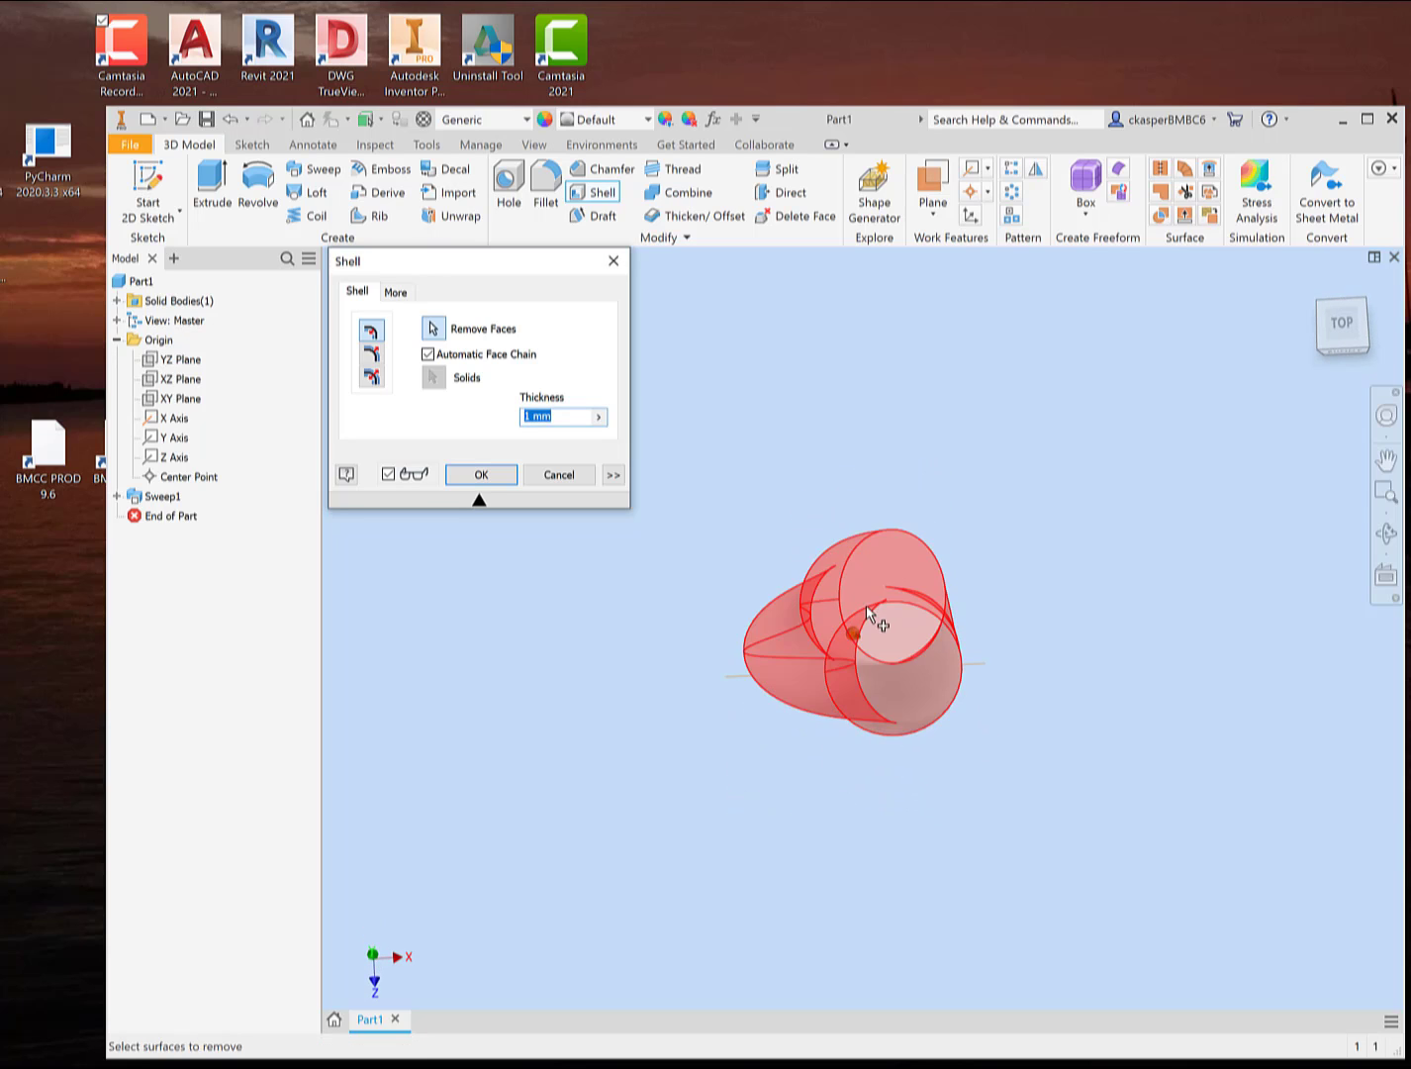
{"action": "scroll", "coordinate": [916, 594], "scroll_direction": "down", "scroll_amount": 10}
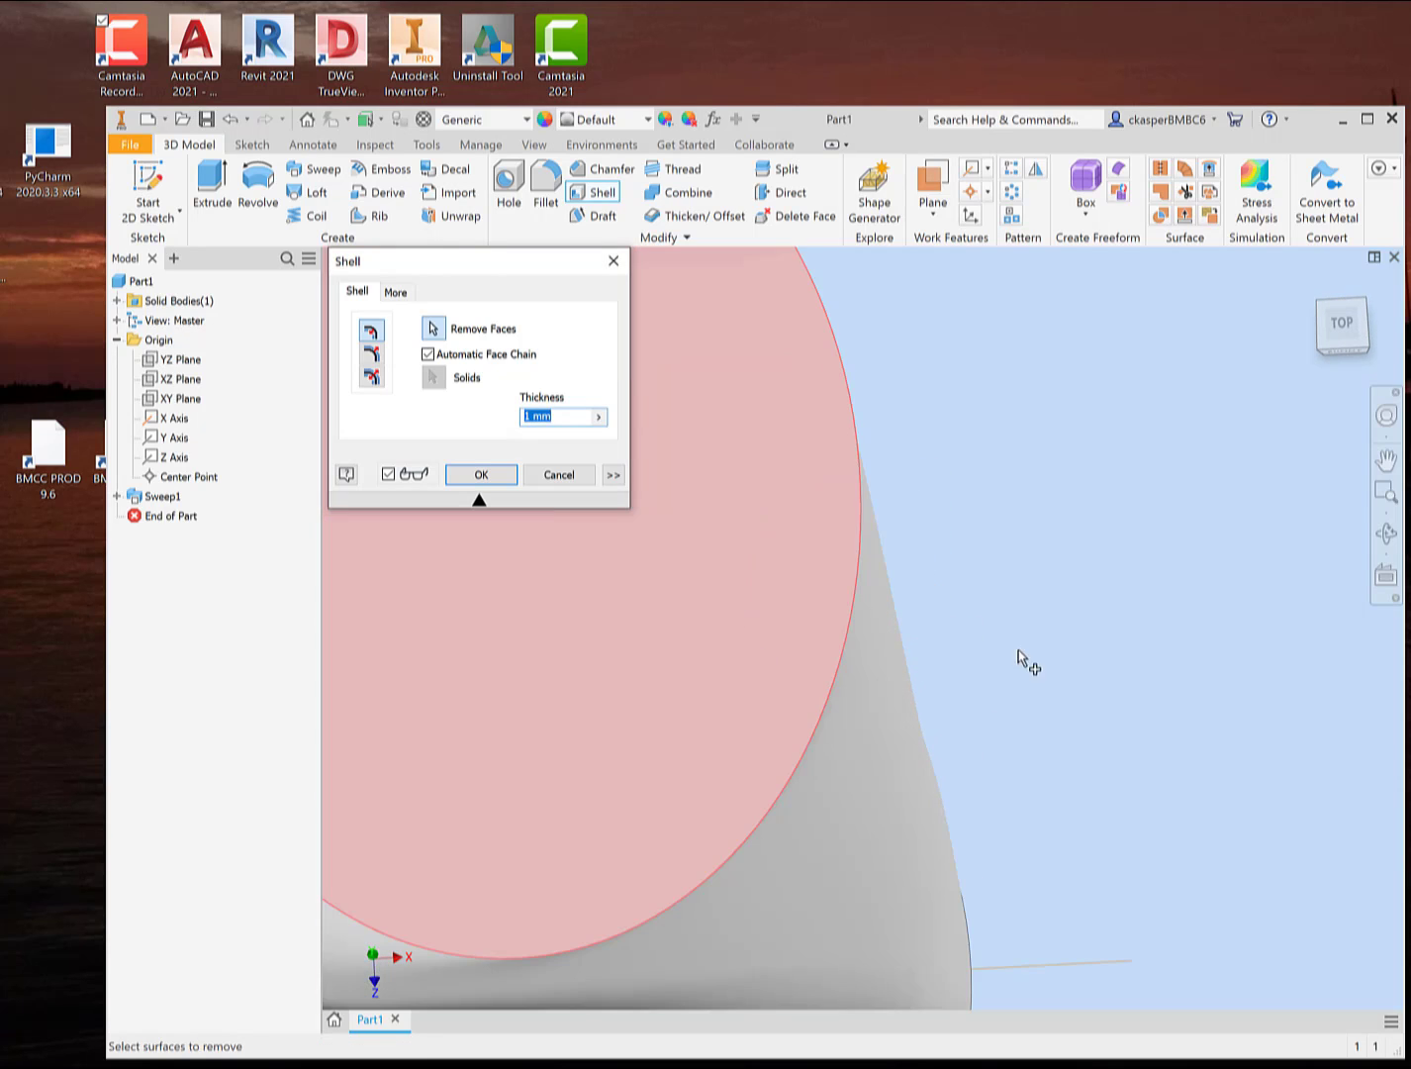
{"action": "scroll", "coordinate": [1089, 677], "scroll_direction": "up", "scroll_amount": 6}
{"action": "middle_click_drag", "start_coordinate": [1088, 676], "coordinate": [1089, 603], "text": "shift"}
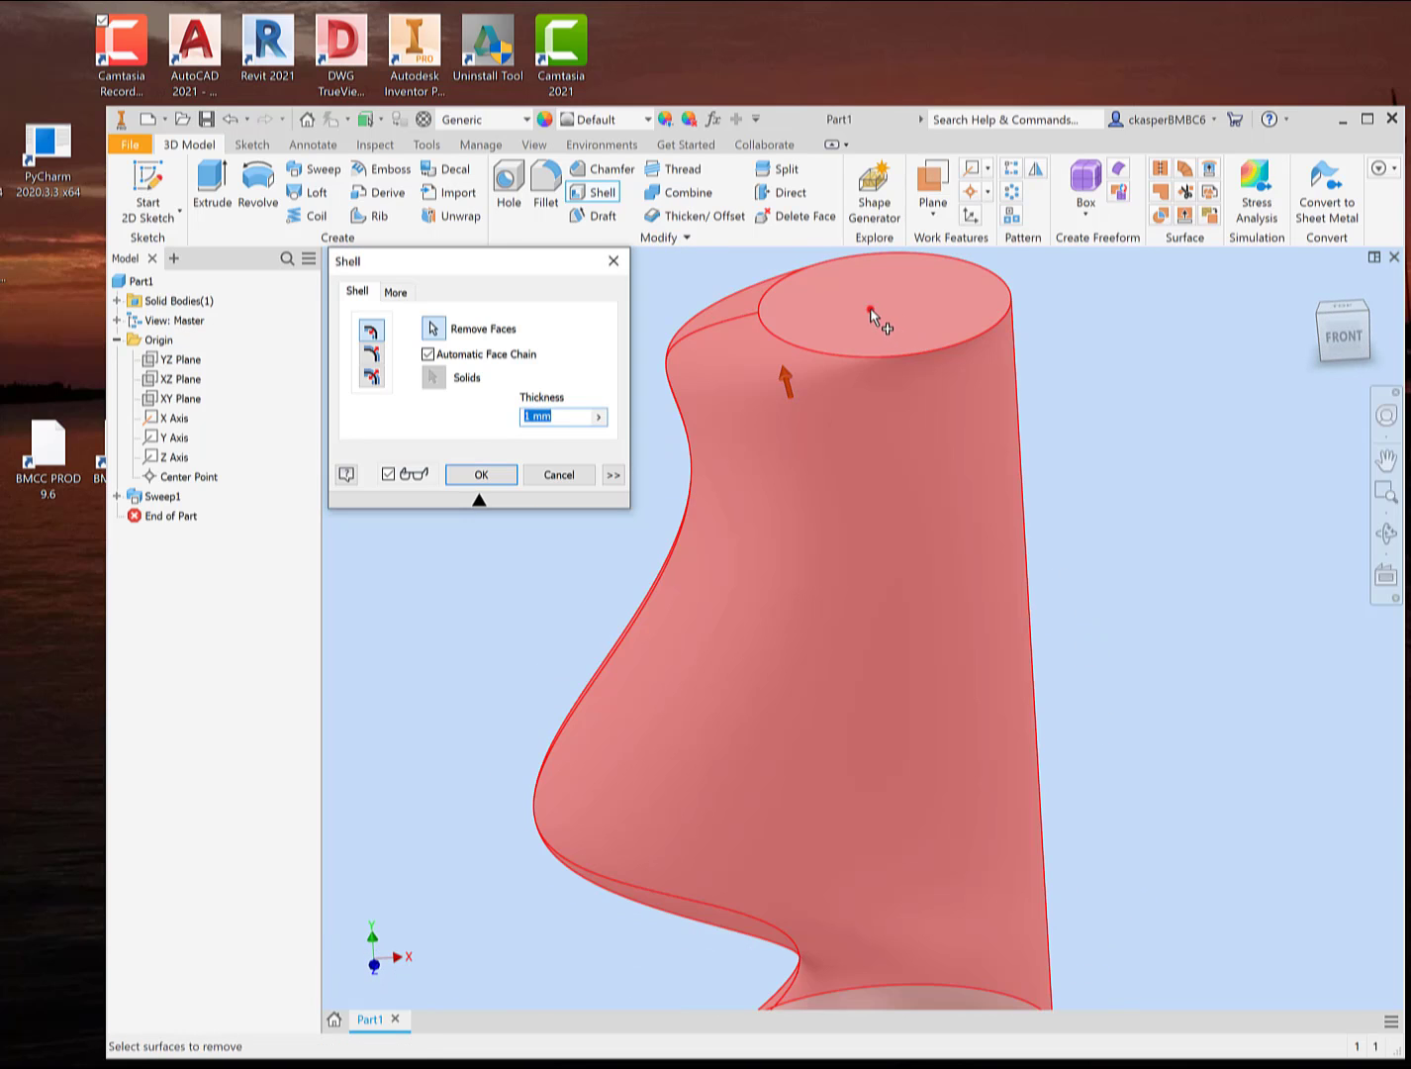
{"action": "left_click", "coordinate": [870, 307]}
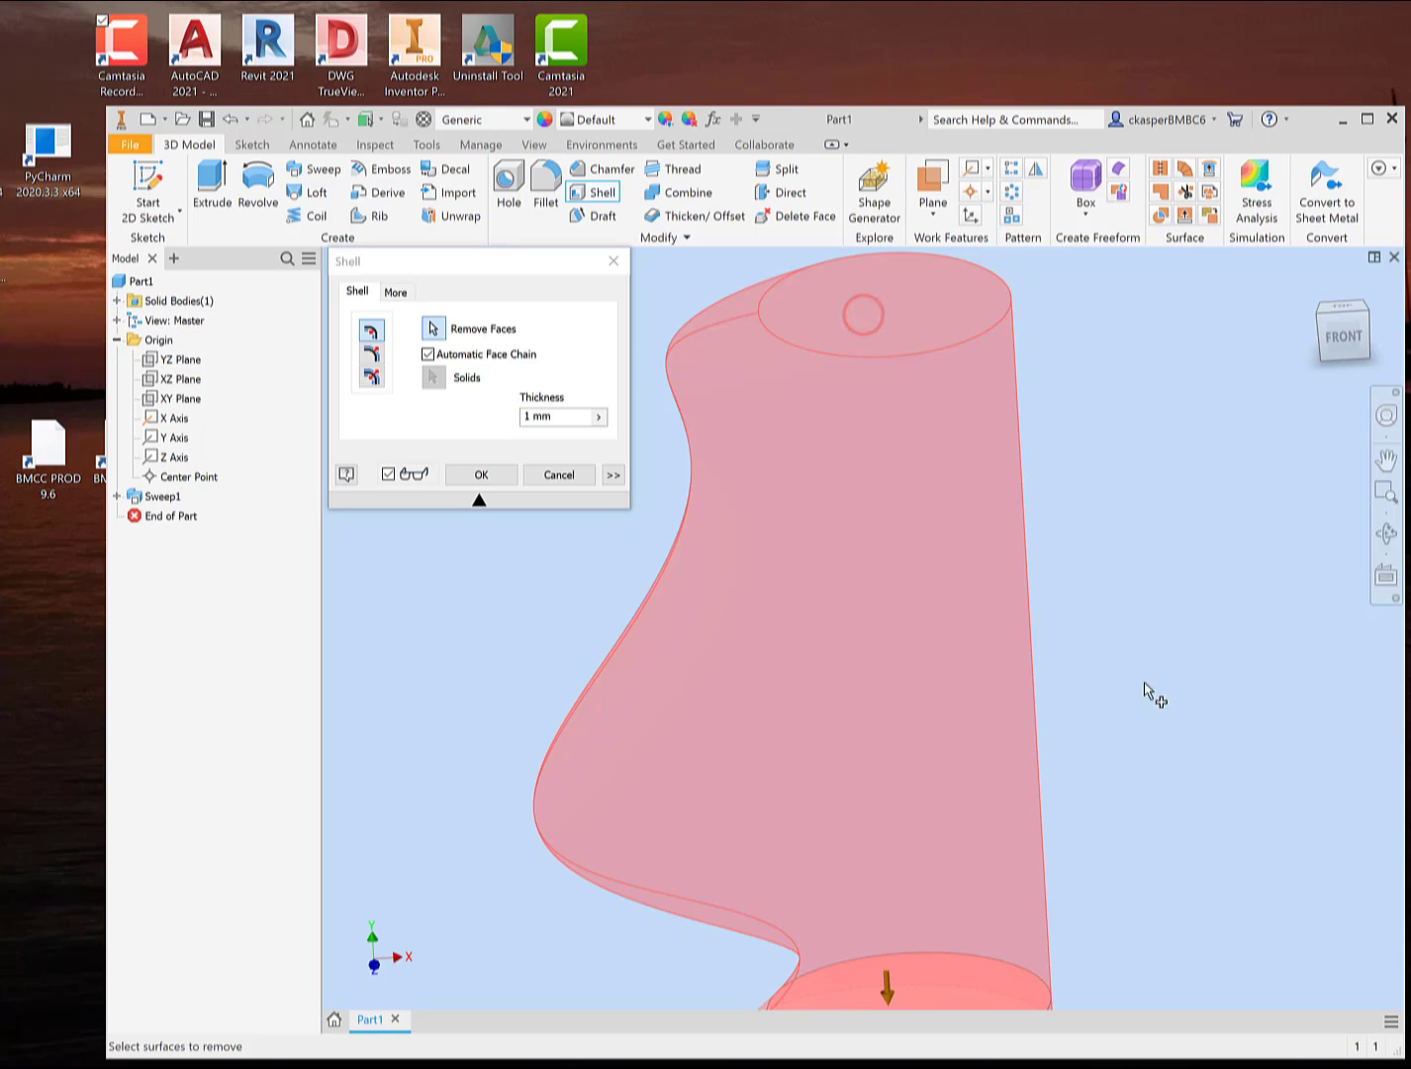
{"action": "middle_click_drag", "start_coordinate": [1153, 693], "coordinate": [752, 495]}
{"action": "left_click", "coordinate": [568, 475]}
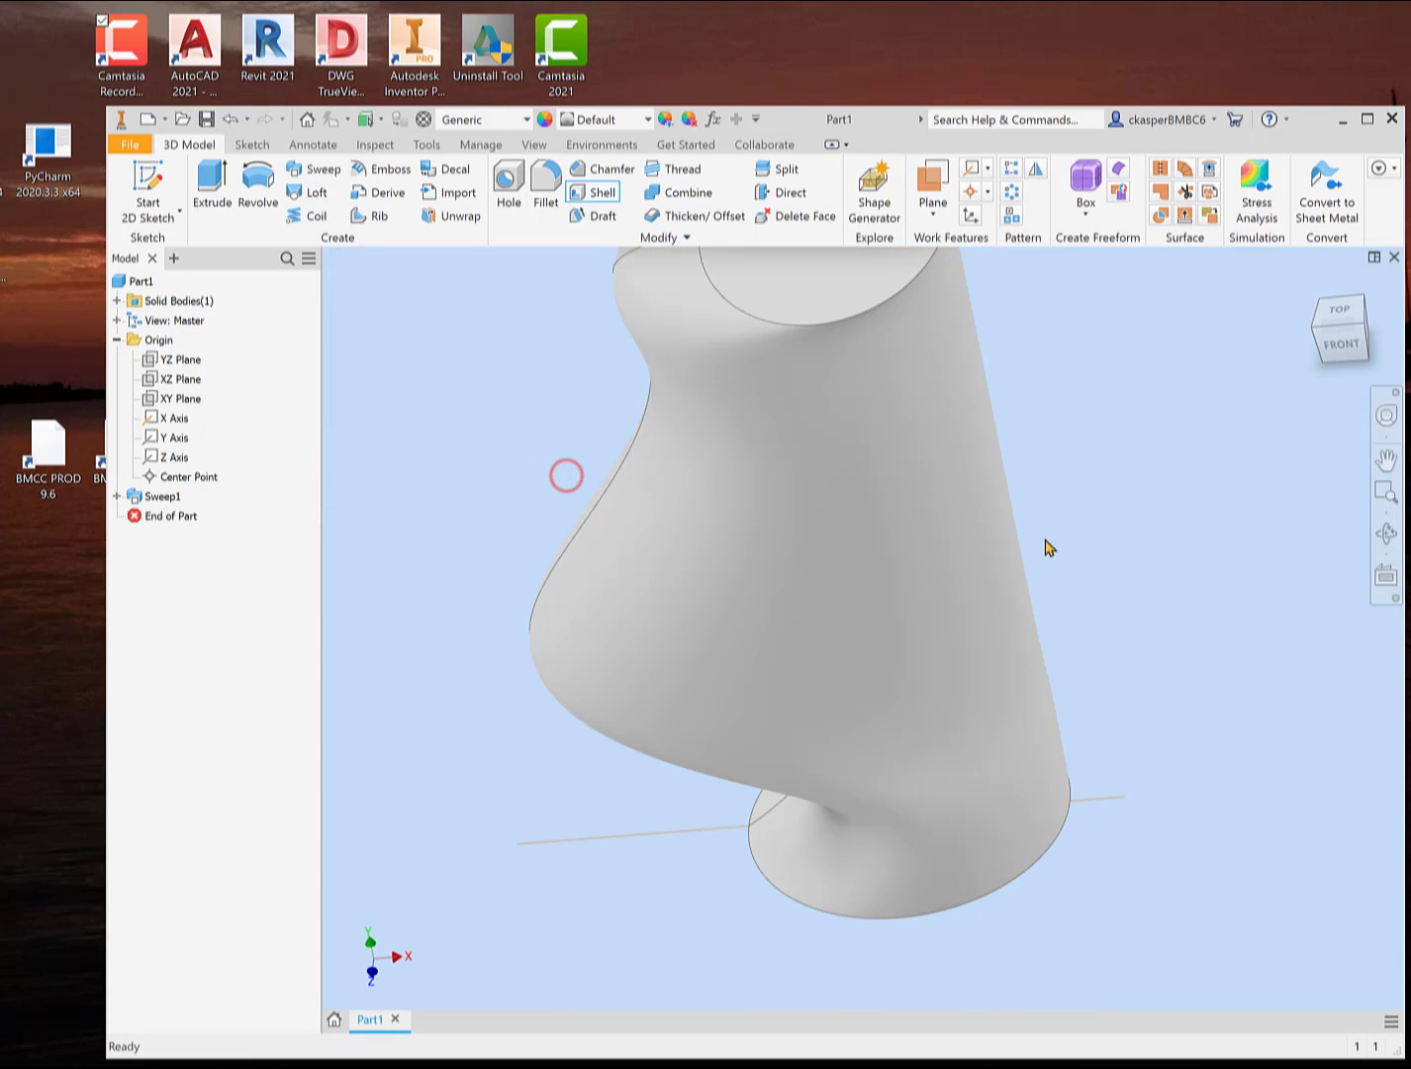
- Examine the swept solid from directly above and from an angle, comparing its top face with the bulging body
{"action": "middle_click_drag", "start_coordinate": [1065, 551], "coordinate": [990, 604]}
{"action": "middle_click_drag", "start_coordinate": [916, 430], "coordinate": [938, 464], "text": "shift"}
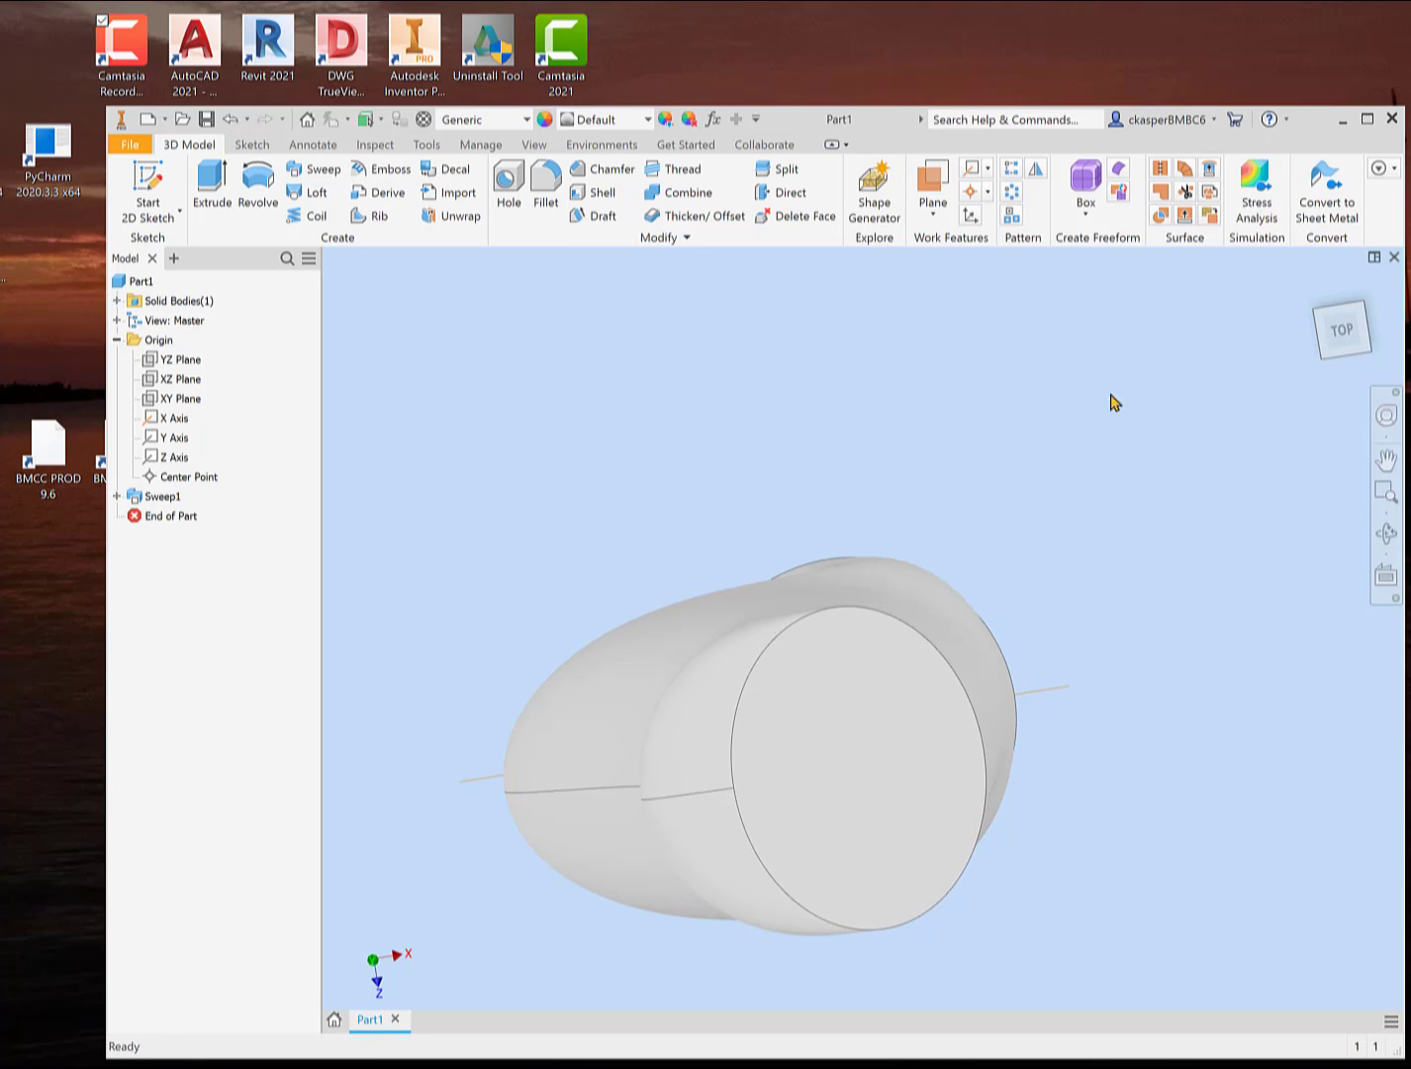
{"action": "left_click", "coordinate": [1347, 329]}
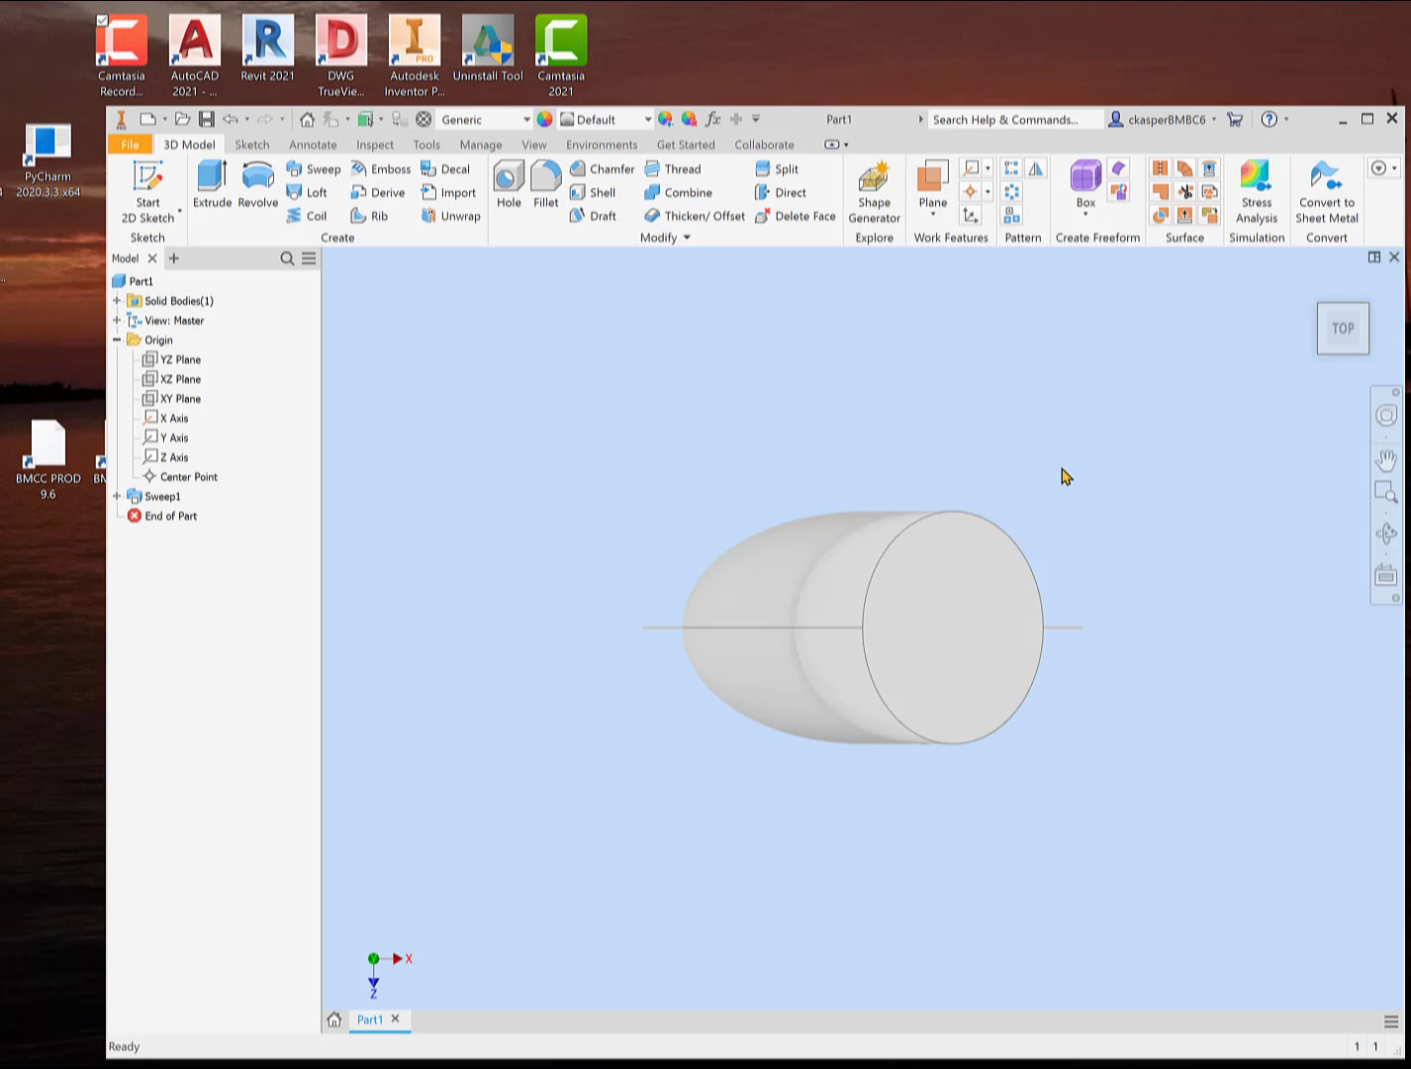
{"action": "middle_click_drag", "start_coordinate": [1056, 466], "coordinate": [1039, 453], "text": "shift"}
{"action": "left_click_drag", "start_coordinate": [1032, 387], "coordinate": [1033, 382]}
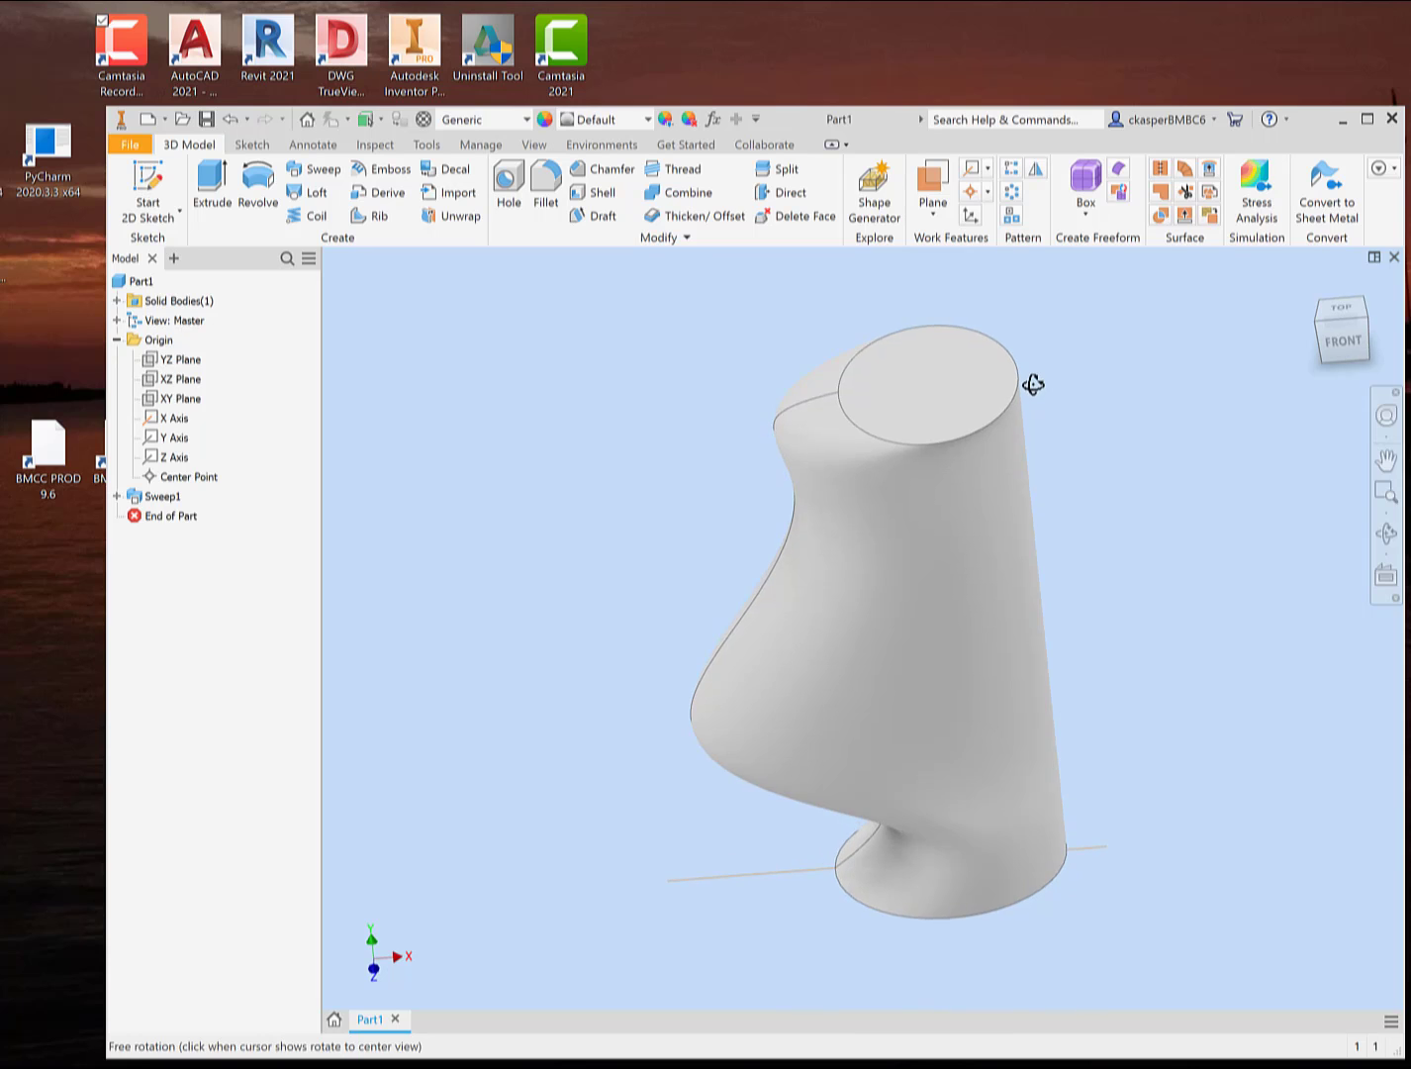
{"action": "key", "text": "Escape"}
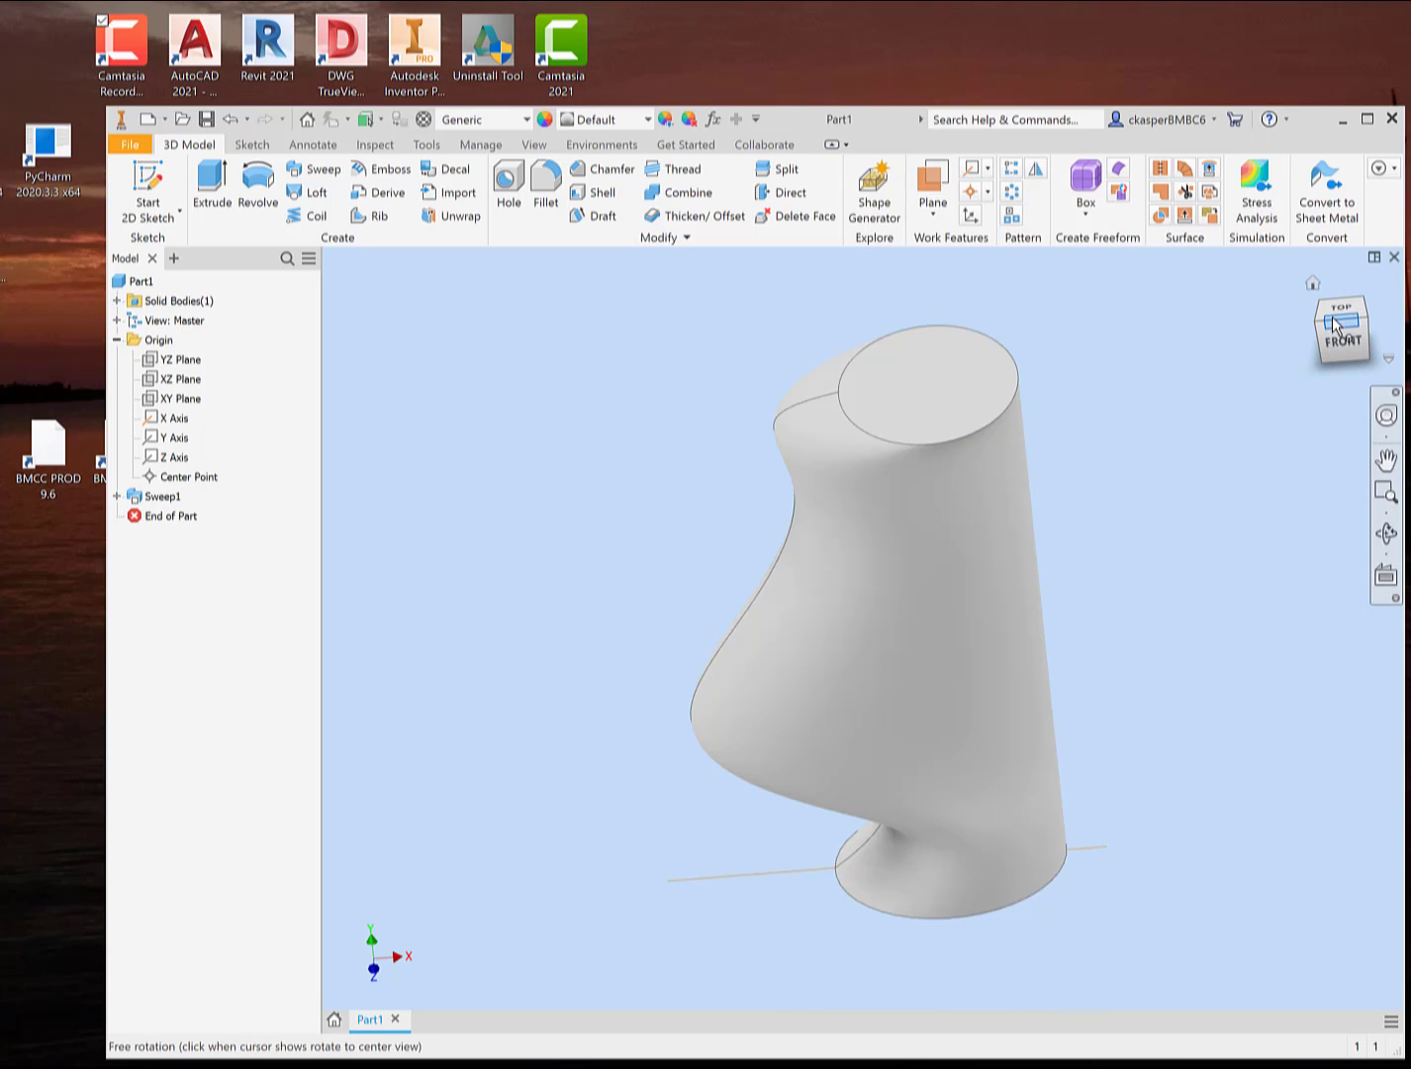
{"action": "left_click", "coordinate": [1338, 310]}
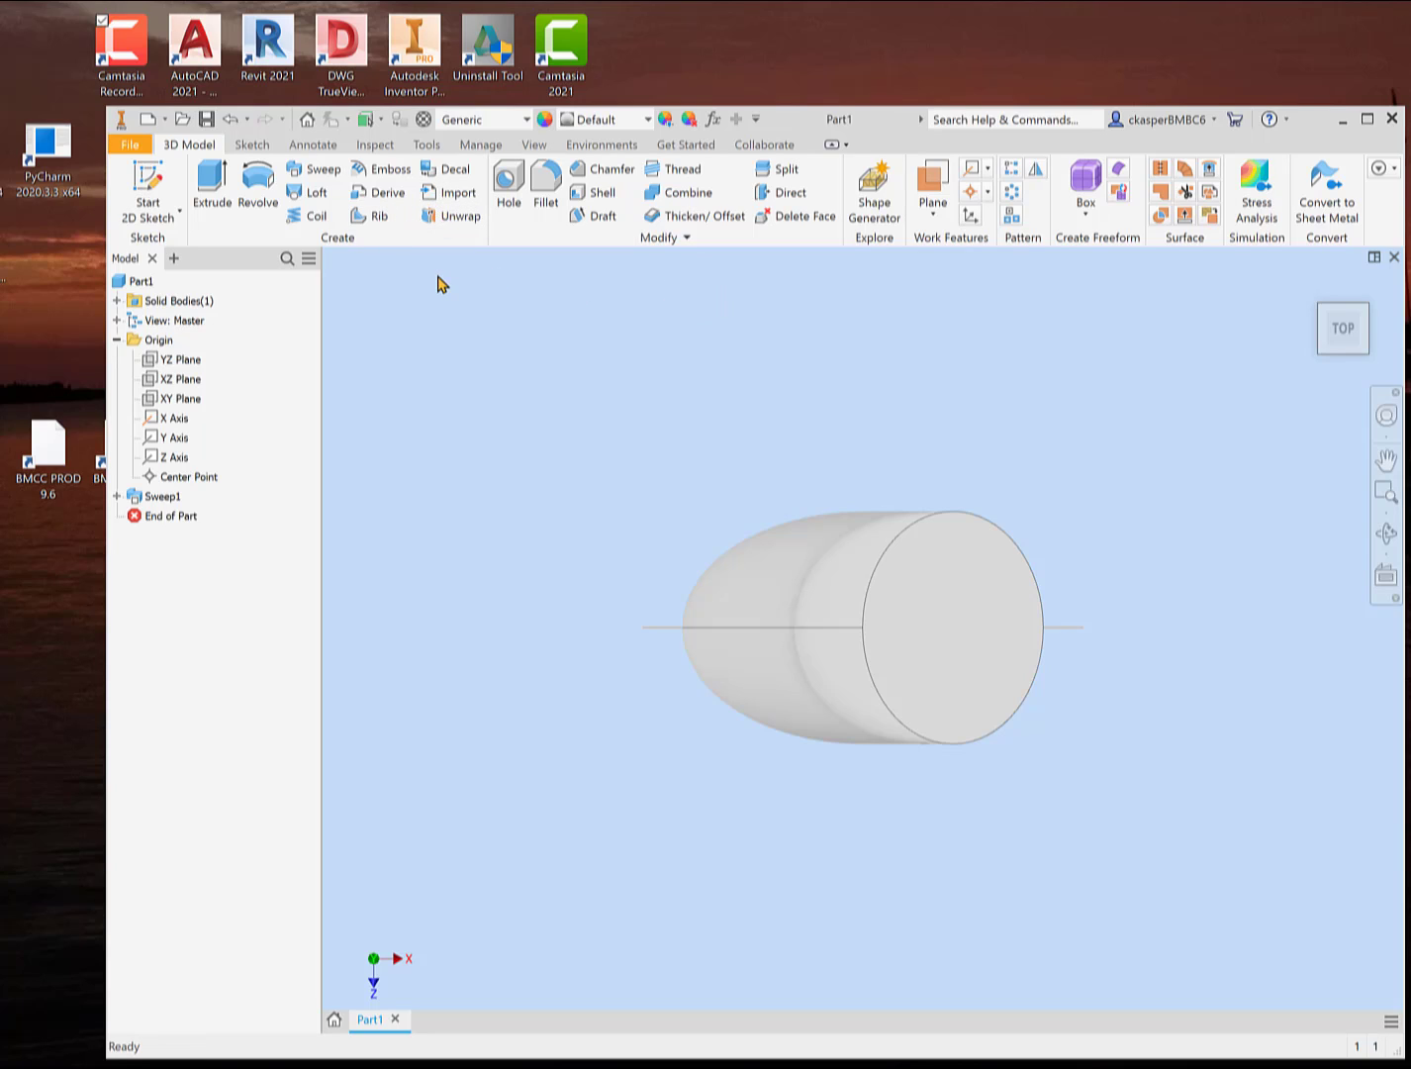
- Try to shell the swept solid 1 mm outward with its top and bottom faces removed
{"action": "left_click", "coordinate": [608, 195]}
{"action": "left_click", "coordinate": [967, 620]}
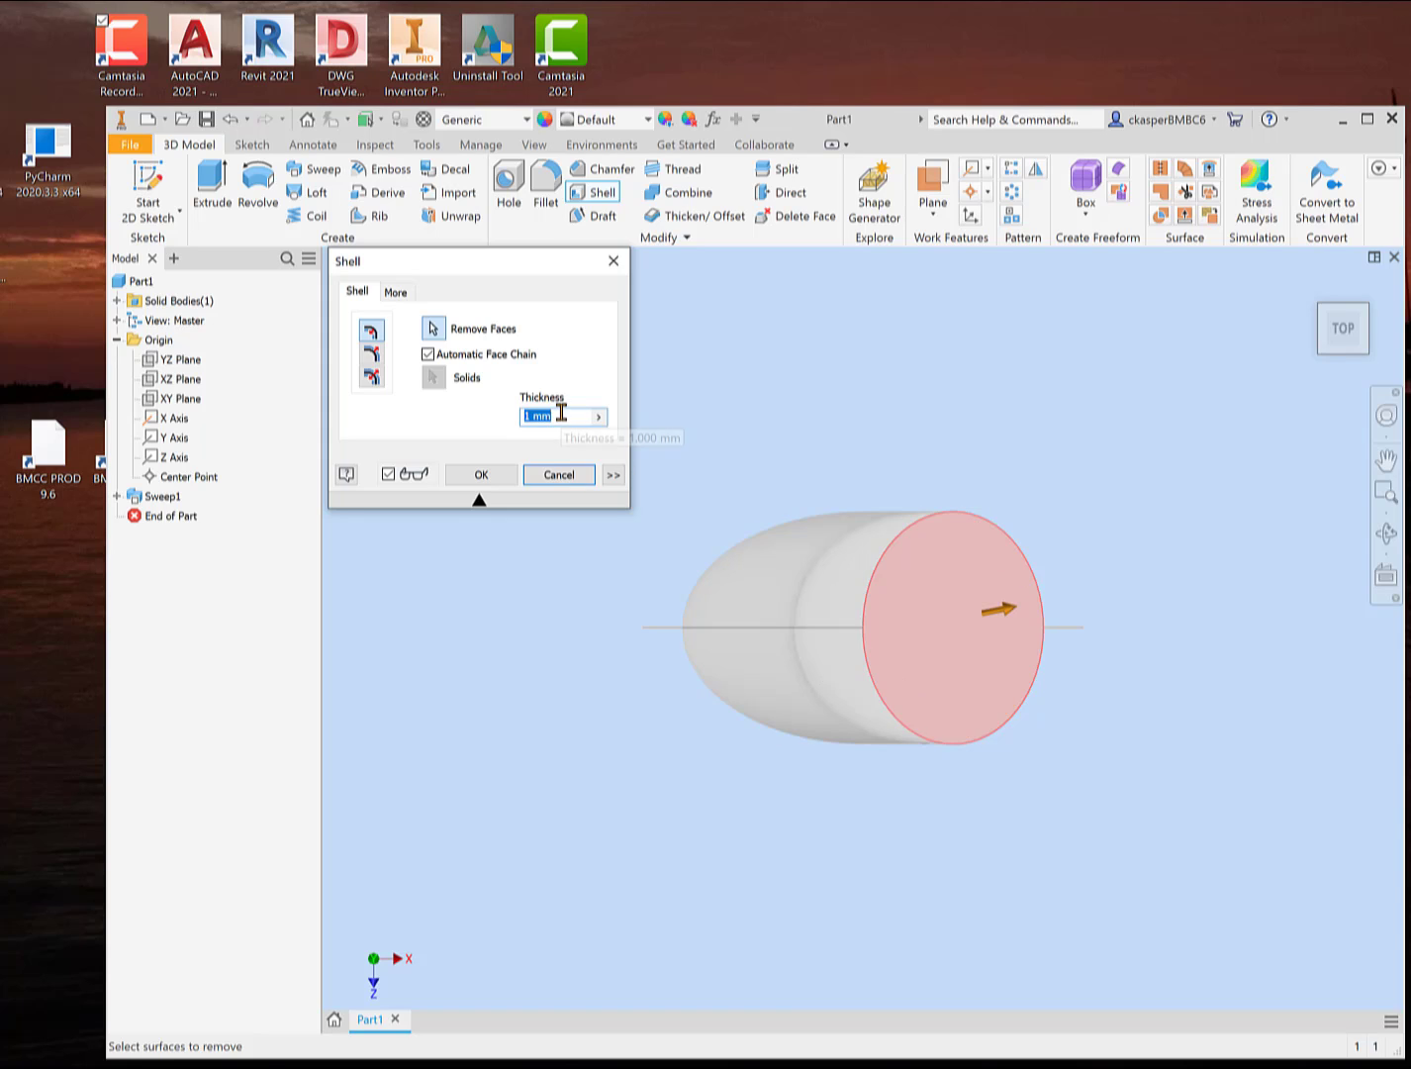
{"action": "left_click", "coordinate": [371, 354]}
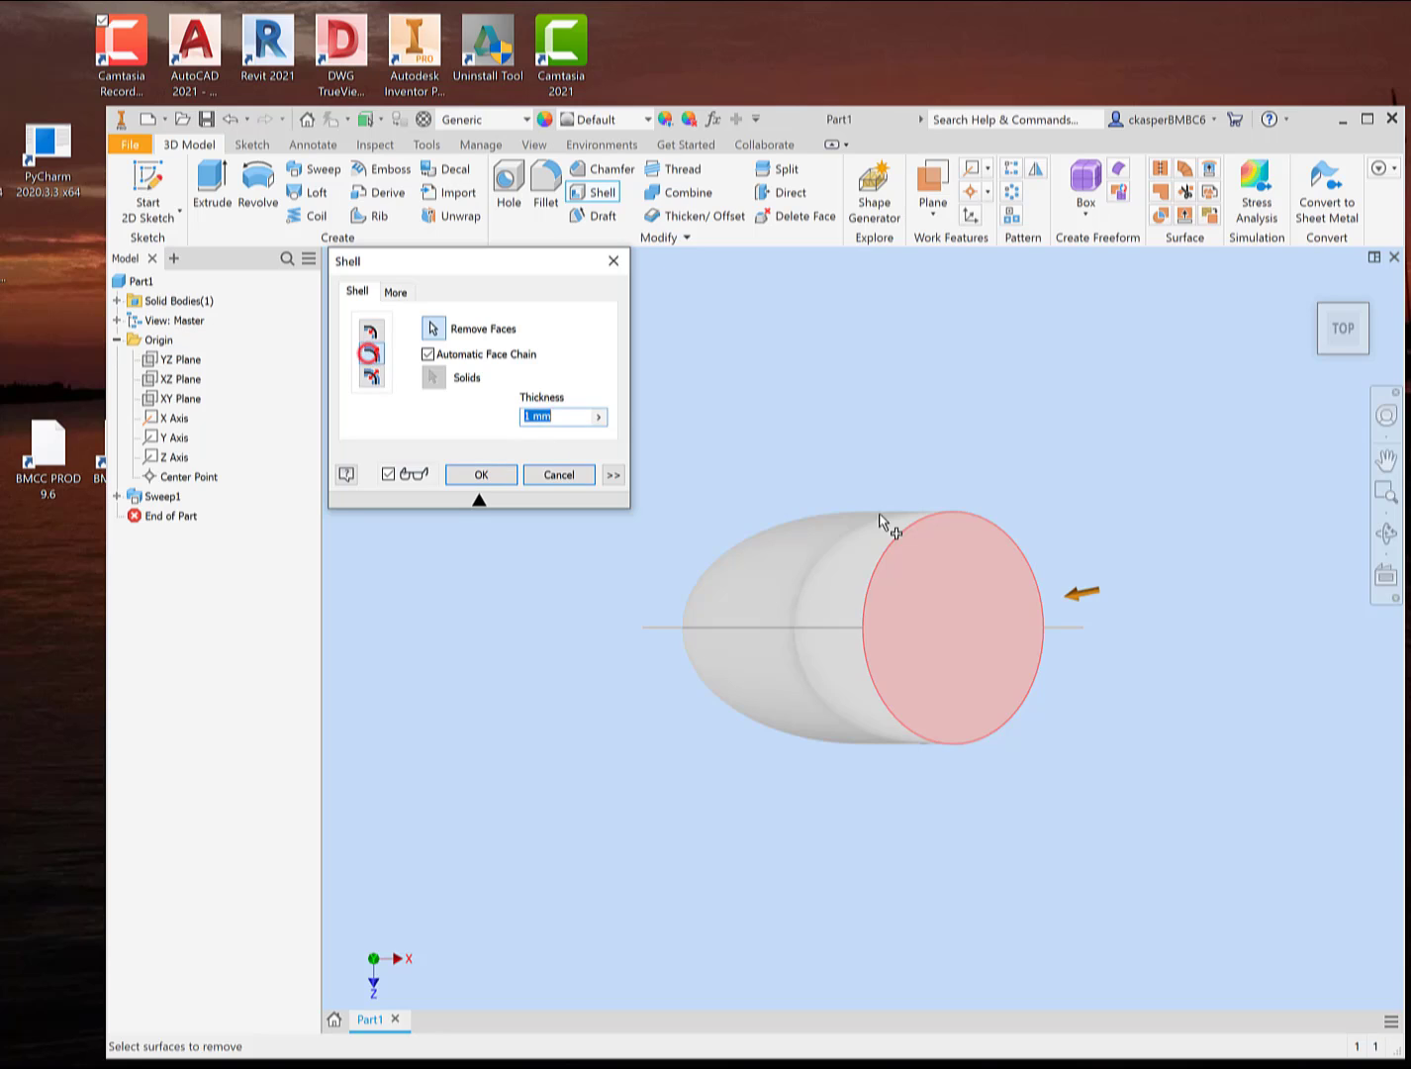
{"action": "left_click", "coordinate": [994, 608]}
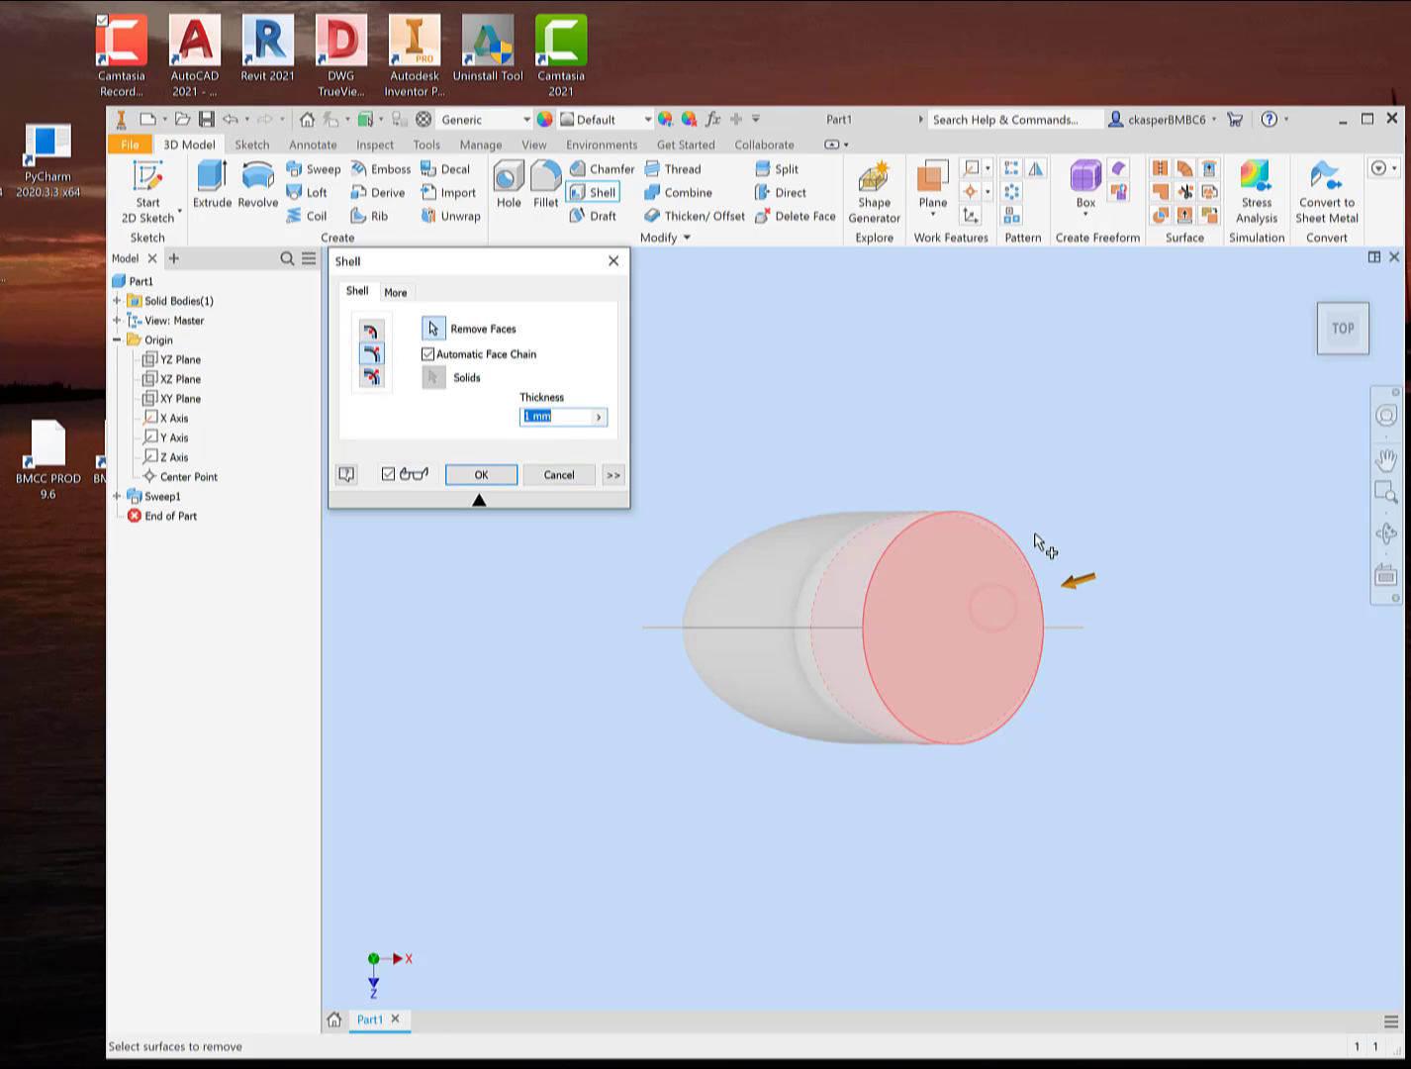
{"action": "middle_click_drag", "start_coordinate": [1011, 450], "coordinate": [998, 367], "text": "shift"}
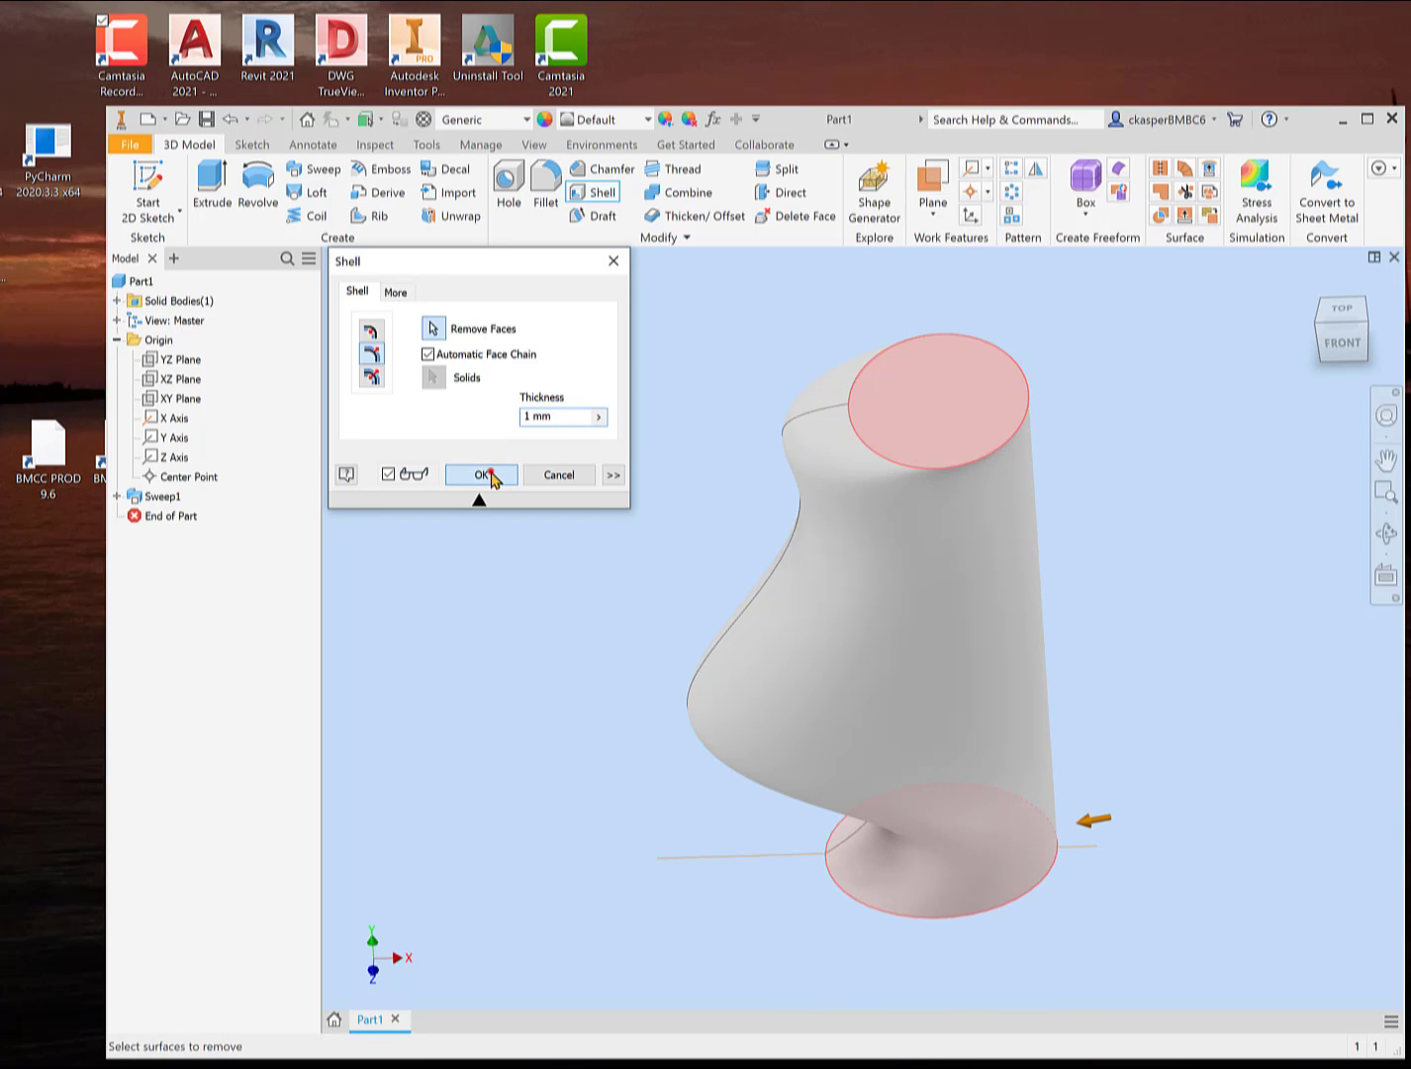
{"action": "left_click", "coordinate": [489, 478]}
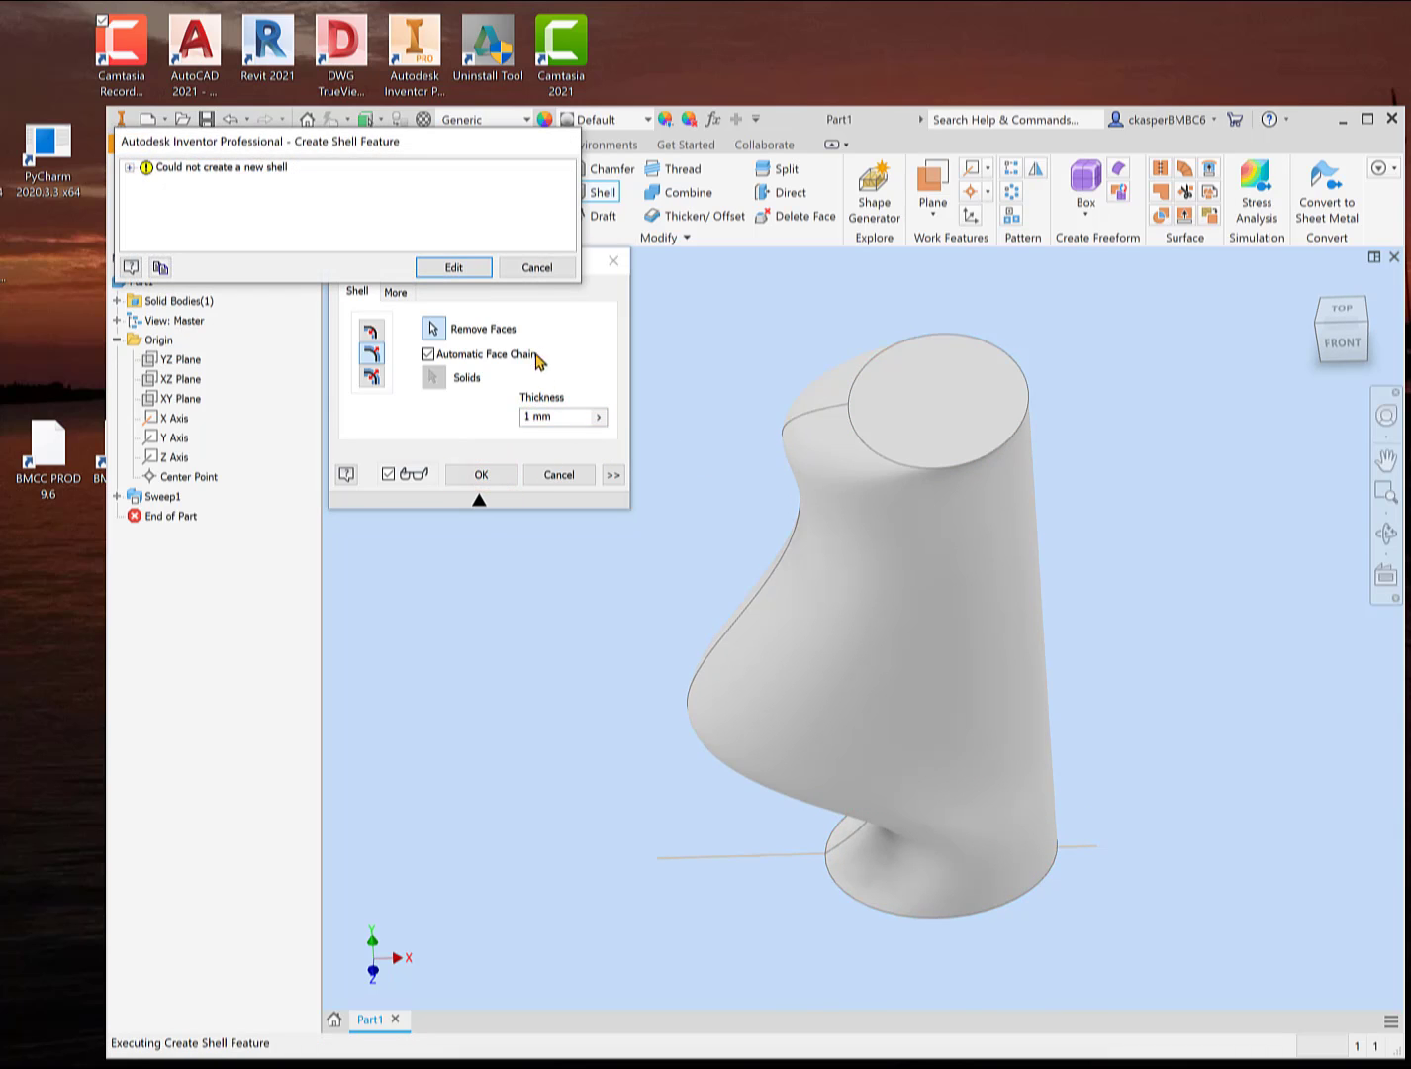
{"action": "left_click", "coordinate": [530, 272]}
- Try to switch the existing sweep from solid to surface output, then discard the edit
{"action": "middle_click_drag", "start_coordinate": [618, 497], "coordinate": [643, 447], "text": "shift"}
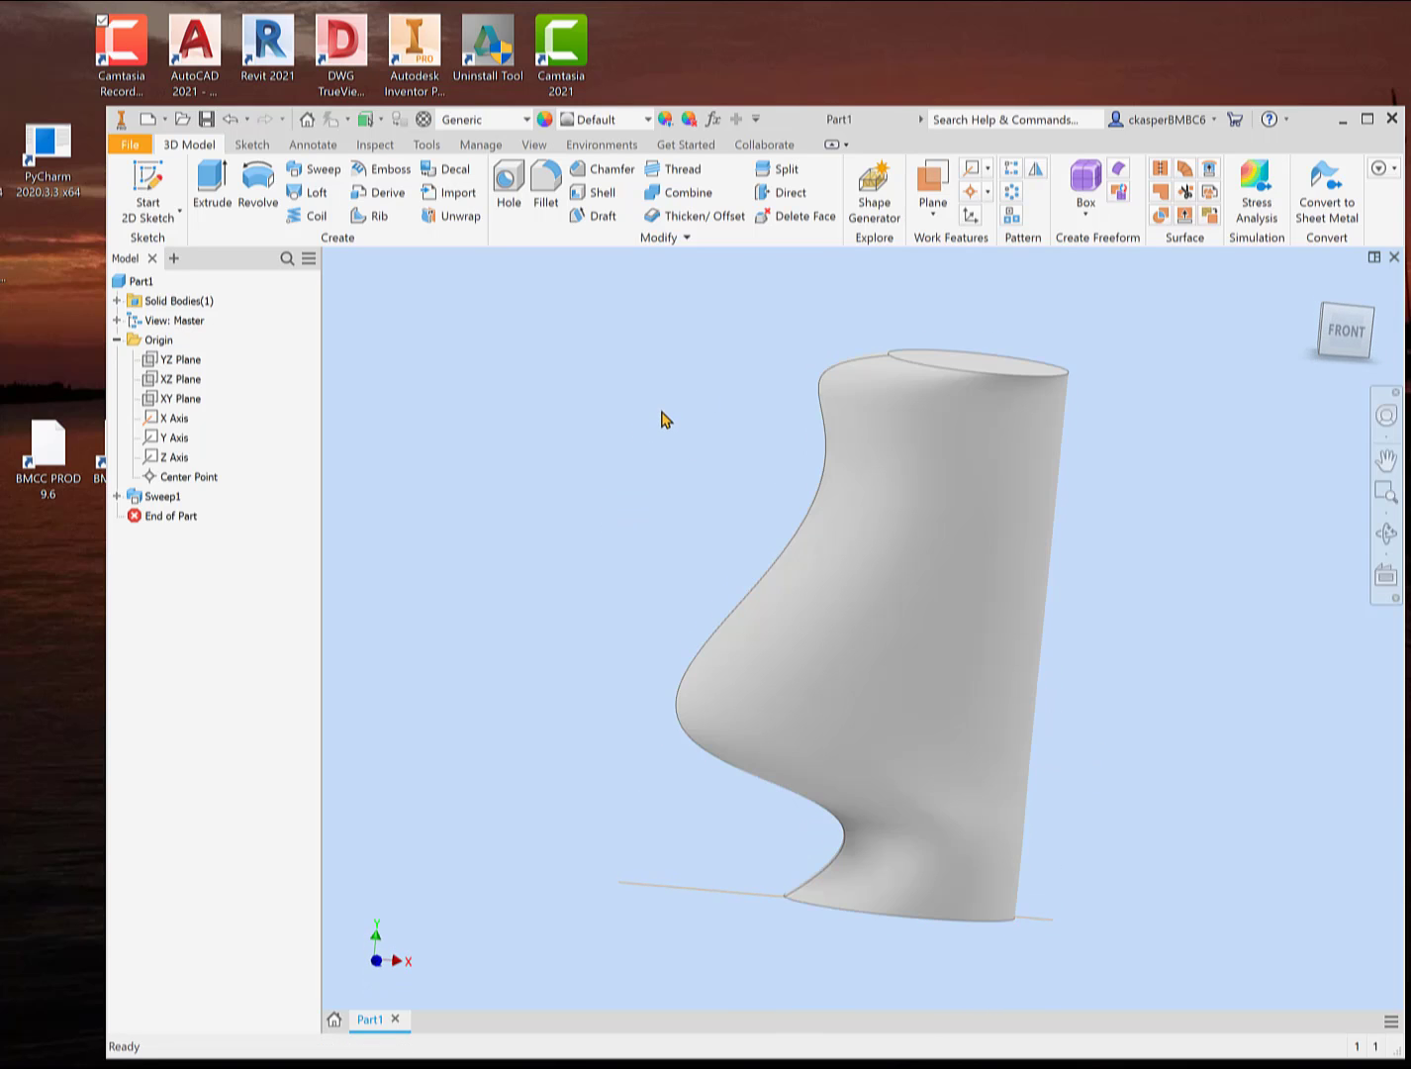
{"action": "middle_click_drag", "start_coordinate": [666, 421], "coordinate": [622, 421], "text": "shift"}
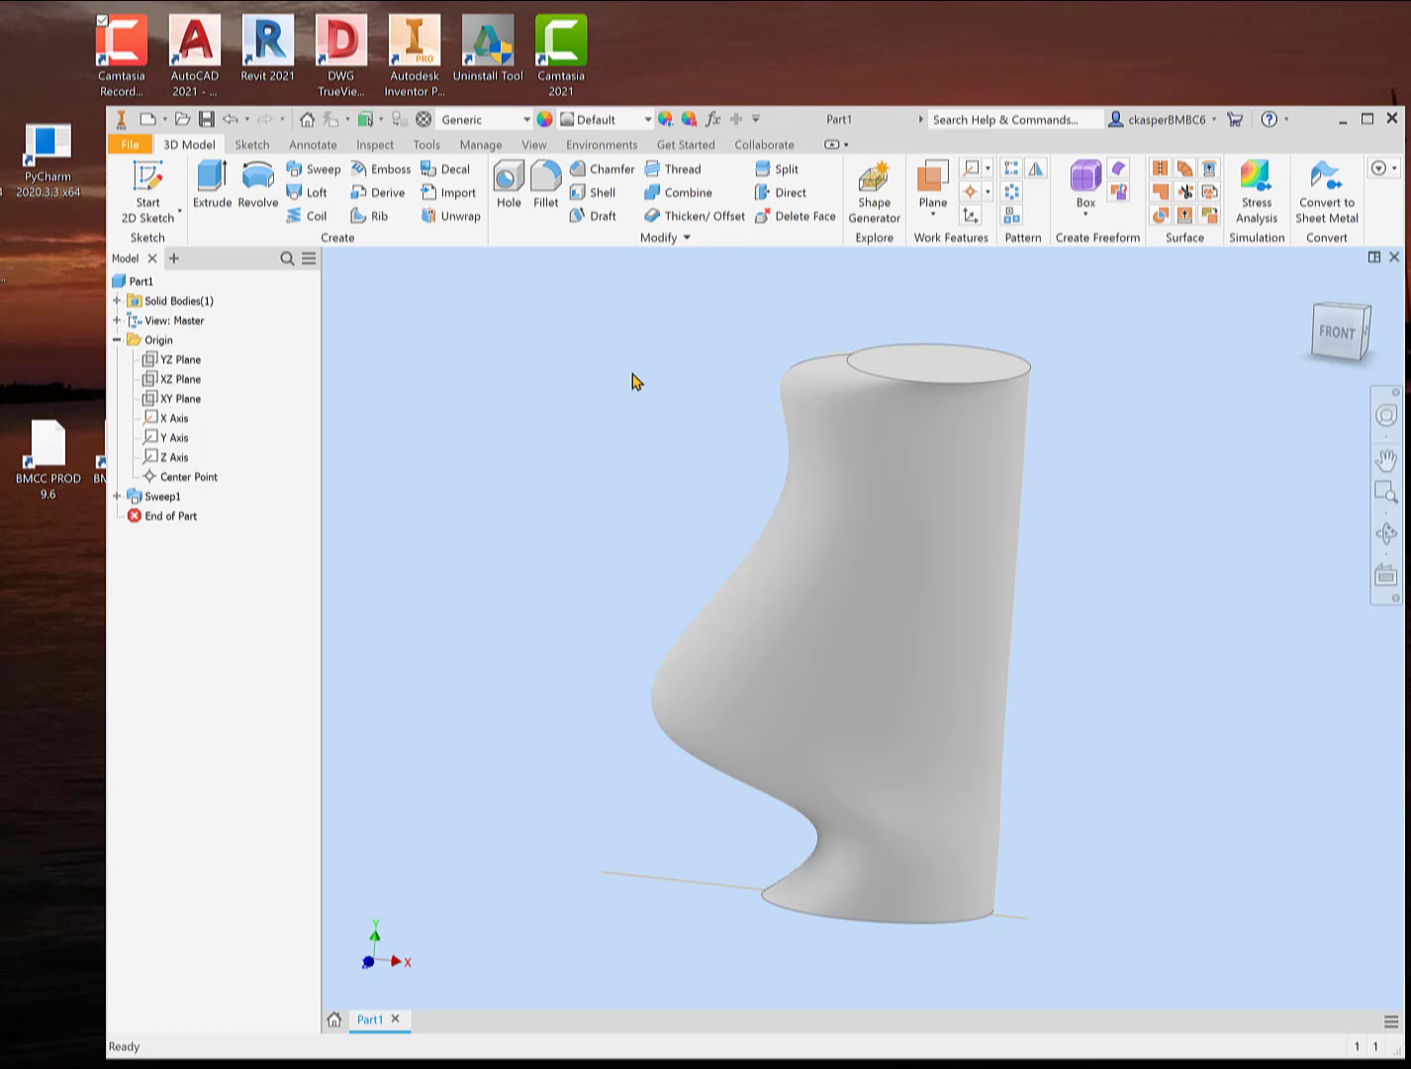
{"action": "right_click", "coordinate": [159, 496]}
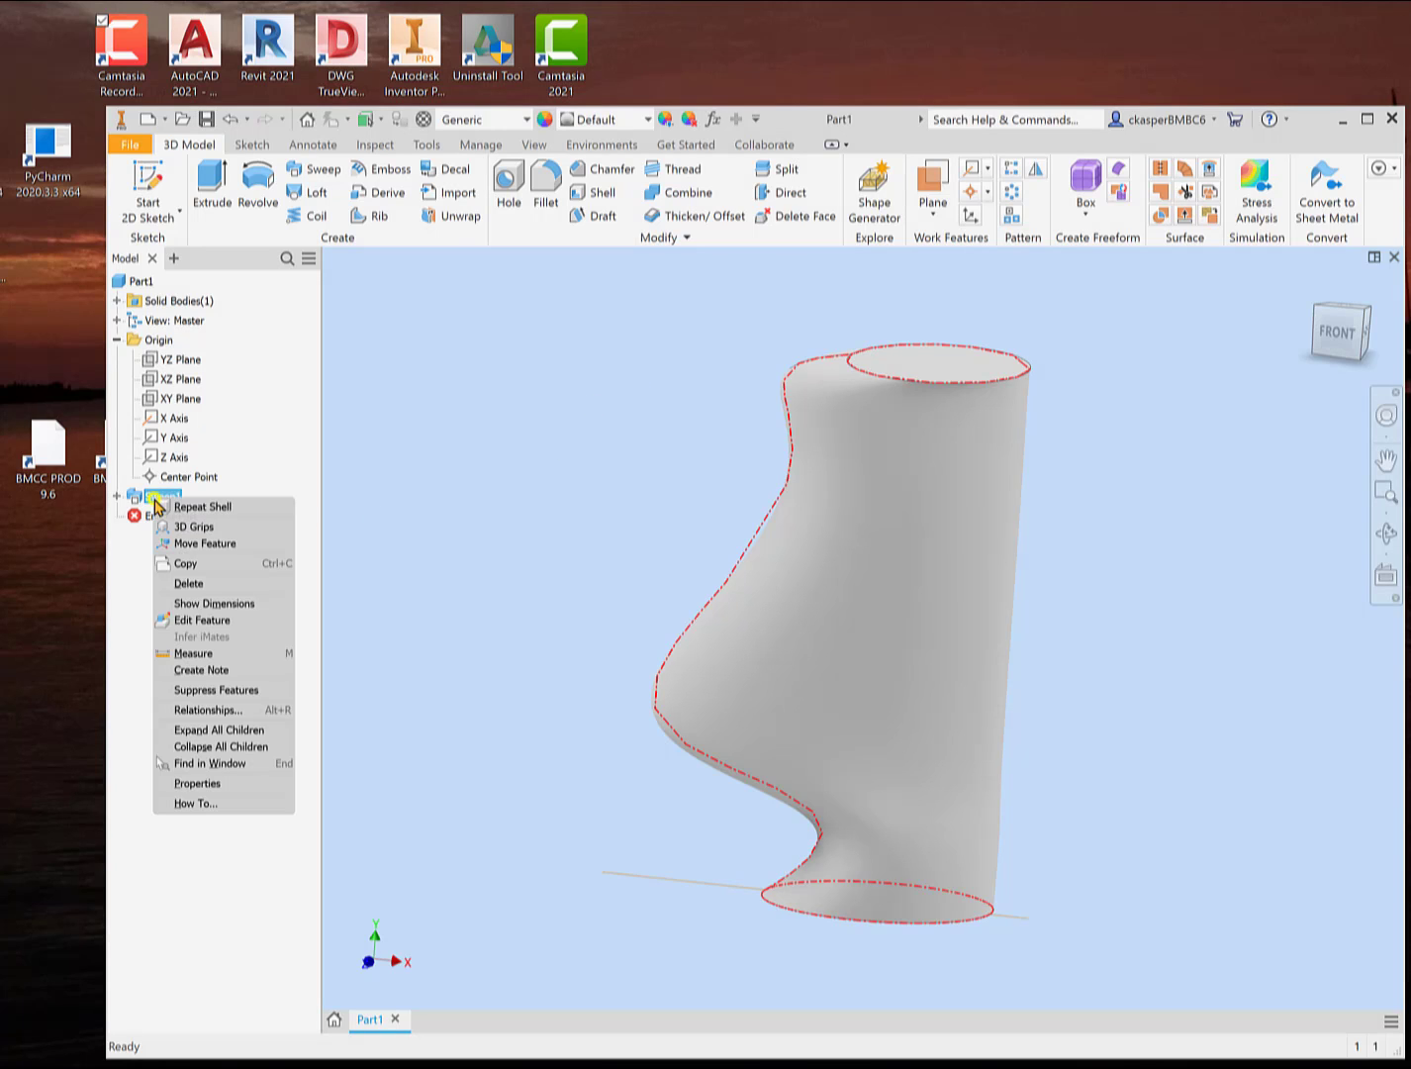
{"action": "left_click", "coordinate": [249, 624]}
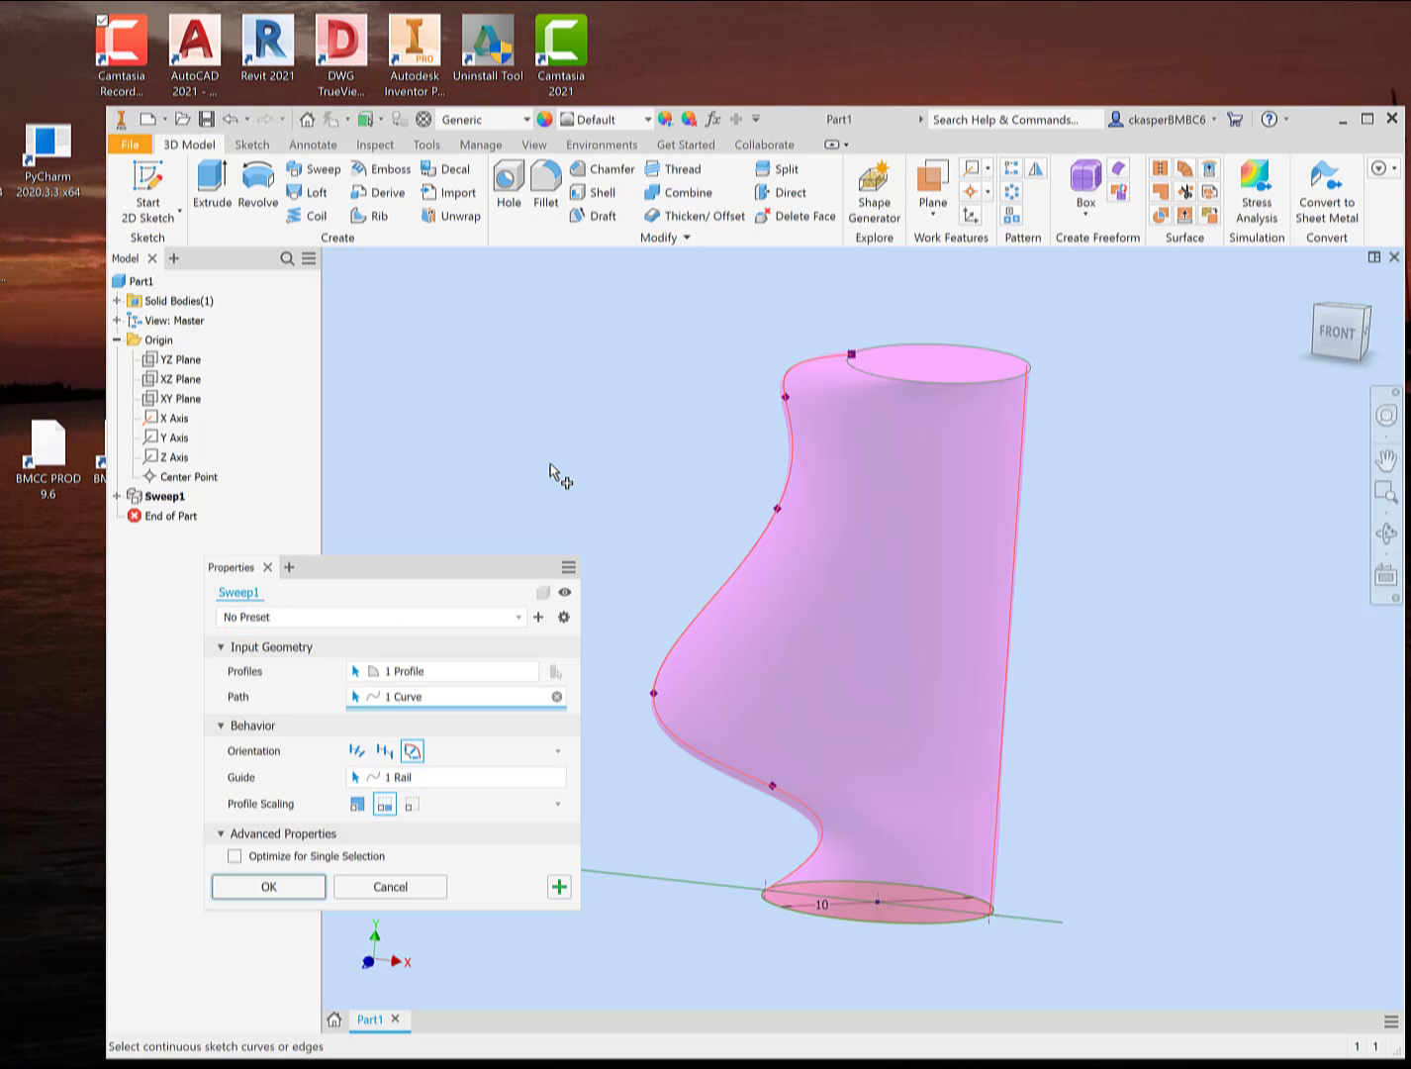
{"action": "left_click", "coordinate": [542, 594]}
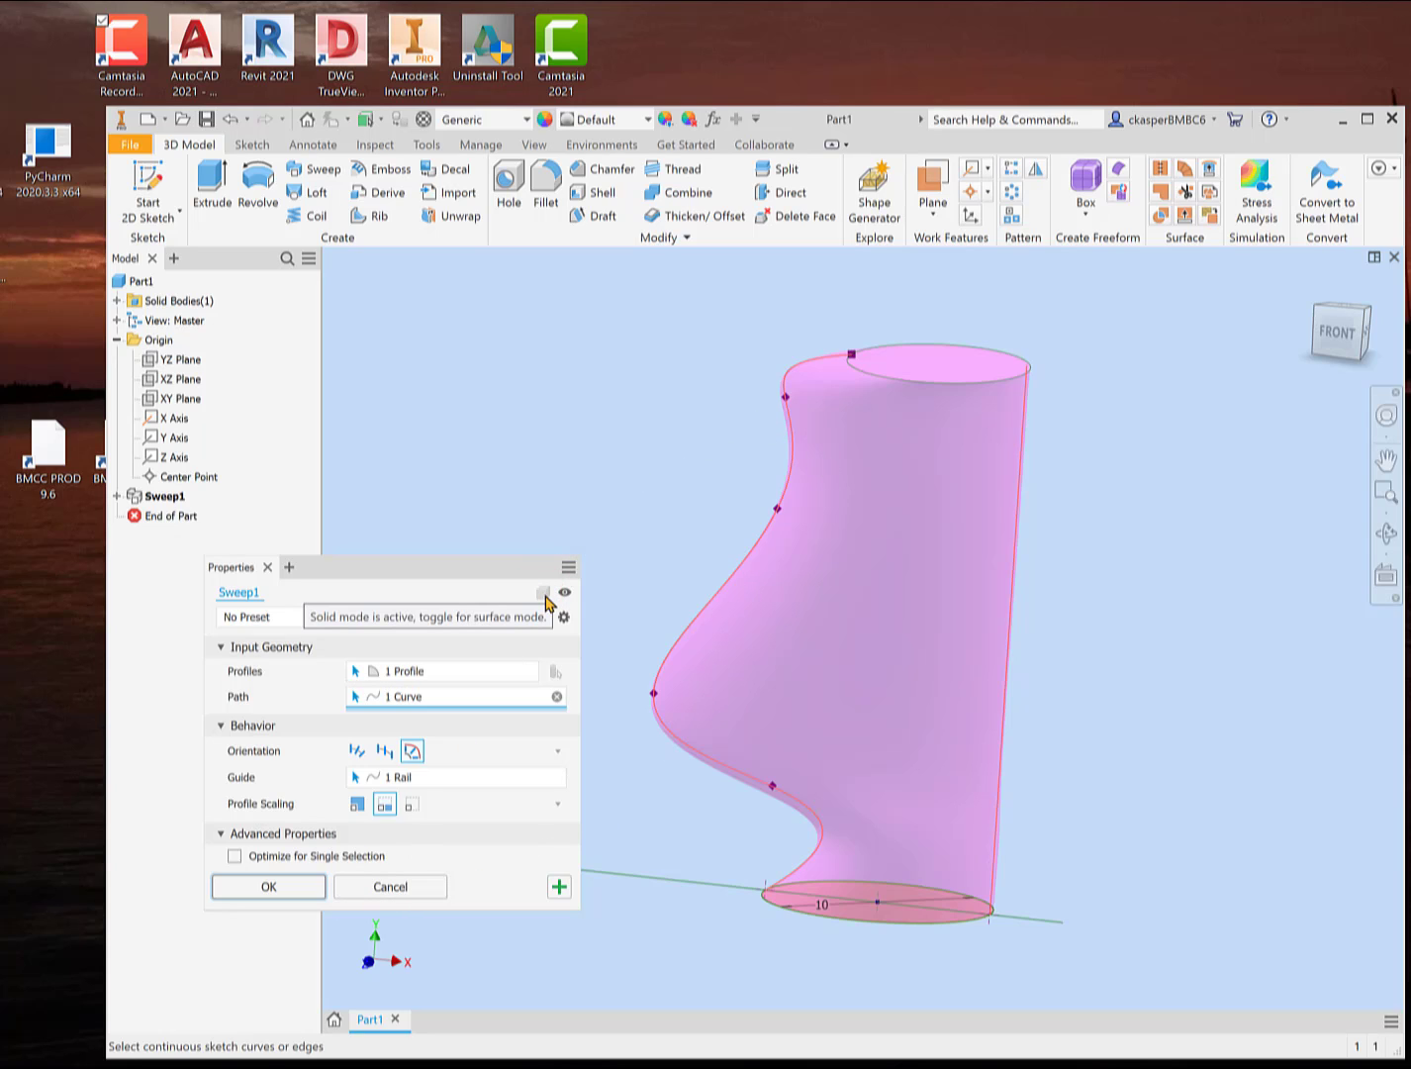
{"action": "left_click", "coordinate": [447, 575]}
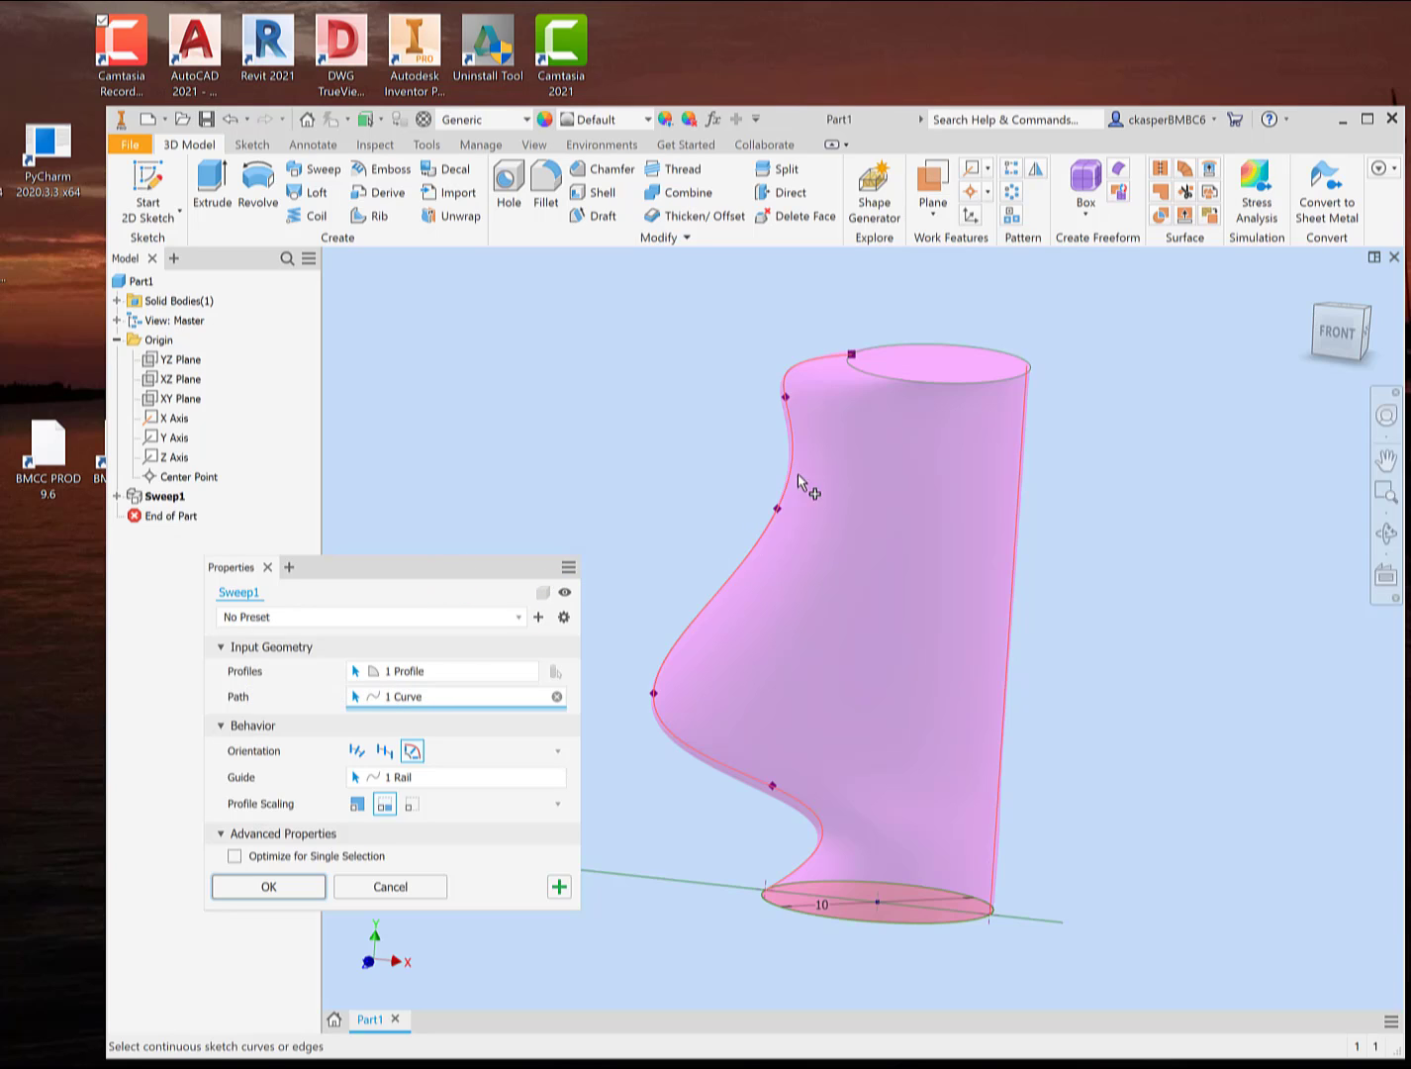
{"action": "left_click", "coordinate": [427, 888]}
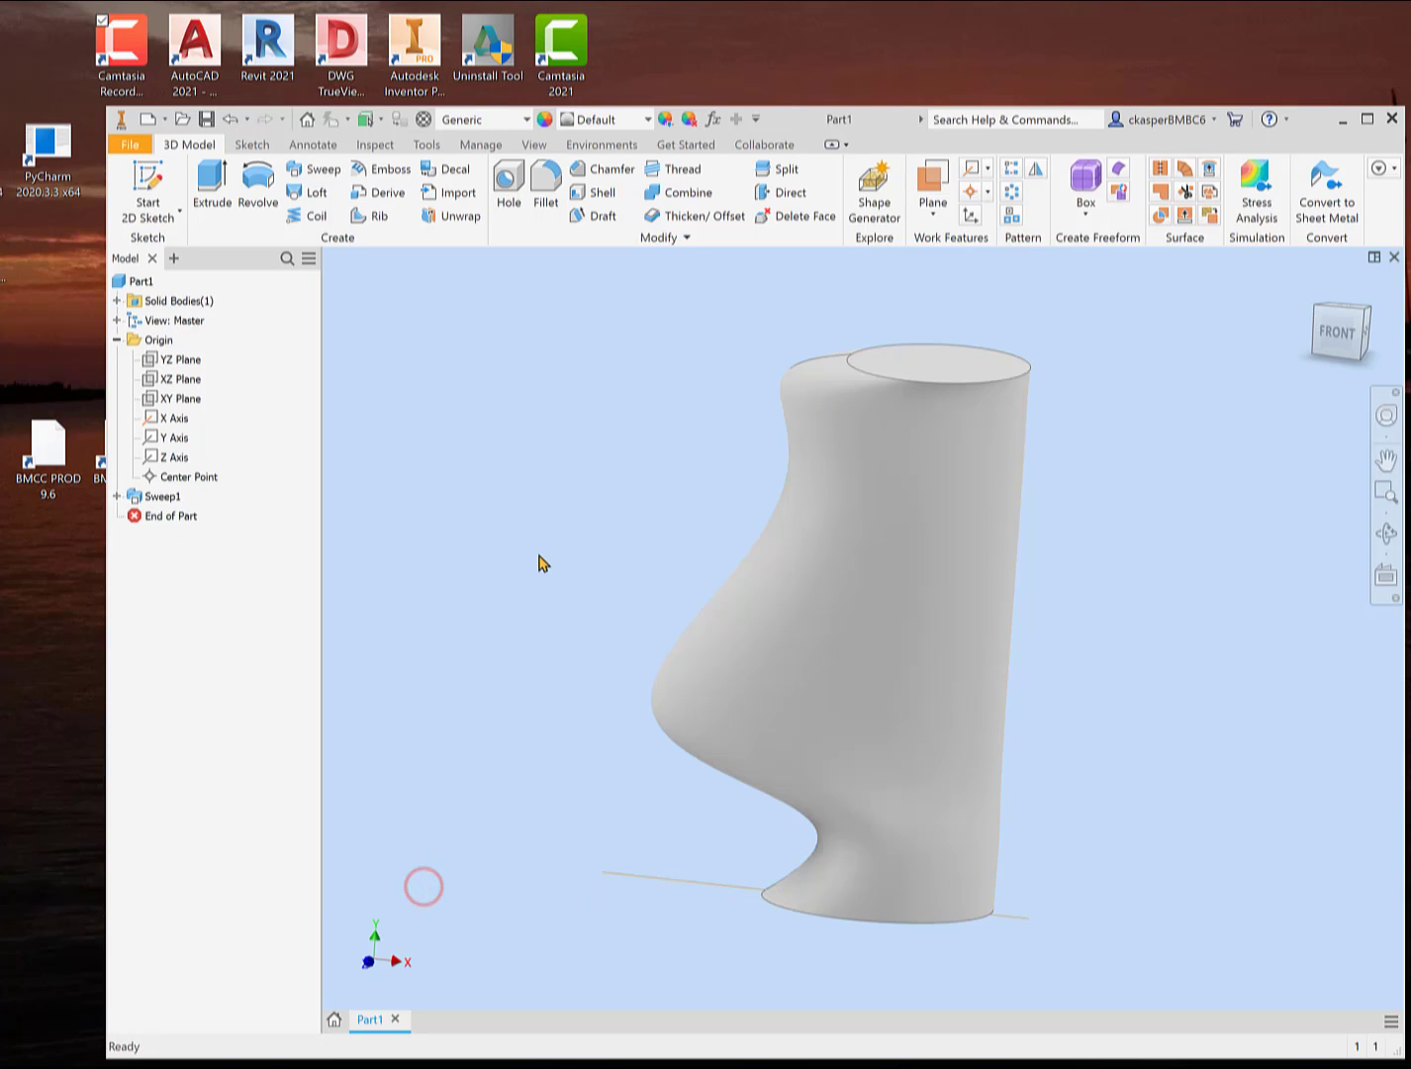
- Delete the sweep feature together with its consumed sketches
{"action": "mouse_move", "coordinate": [532, 559]}
{"action": "middle_mouse_down", "text": "shift"}
{"action": "mouse_move", "coordinate": [532, 575]}
{"action": "mouse_move", "coordinate": [532, 533]}
{"action": "middle_mouse_up", "text": "shift"}
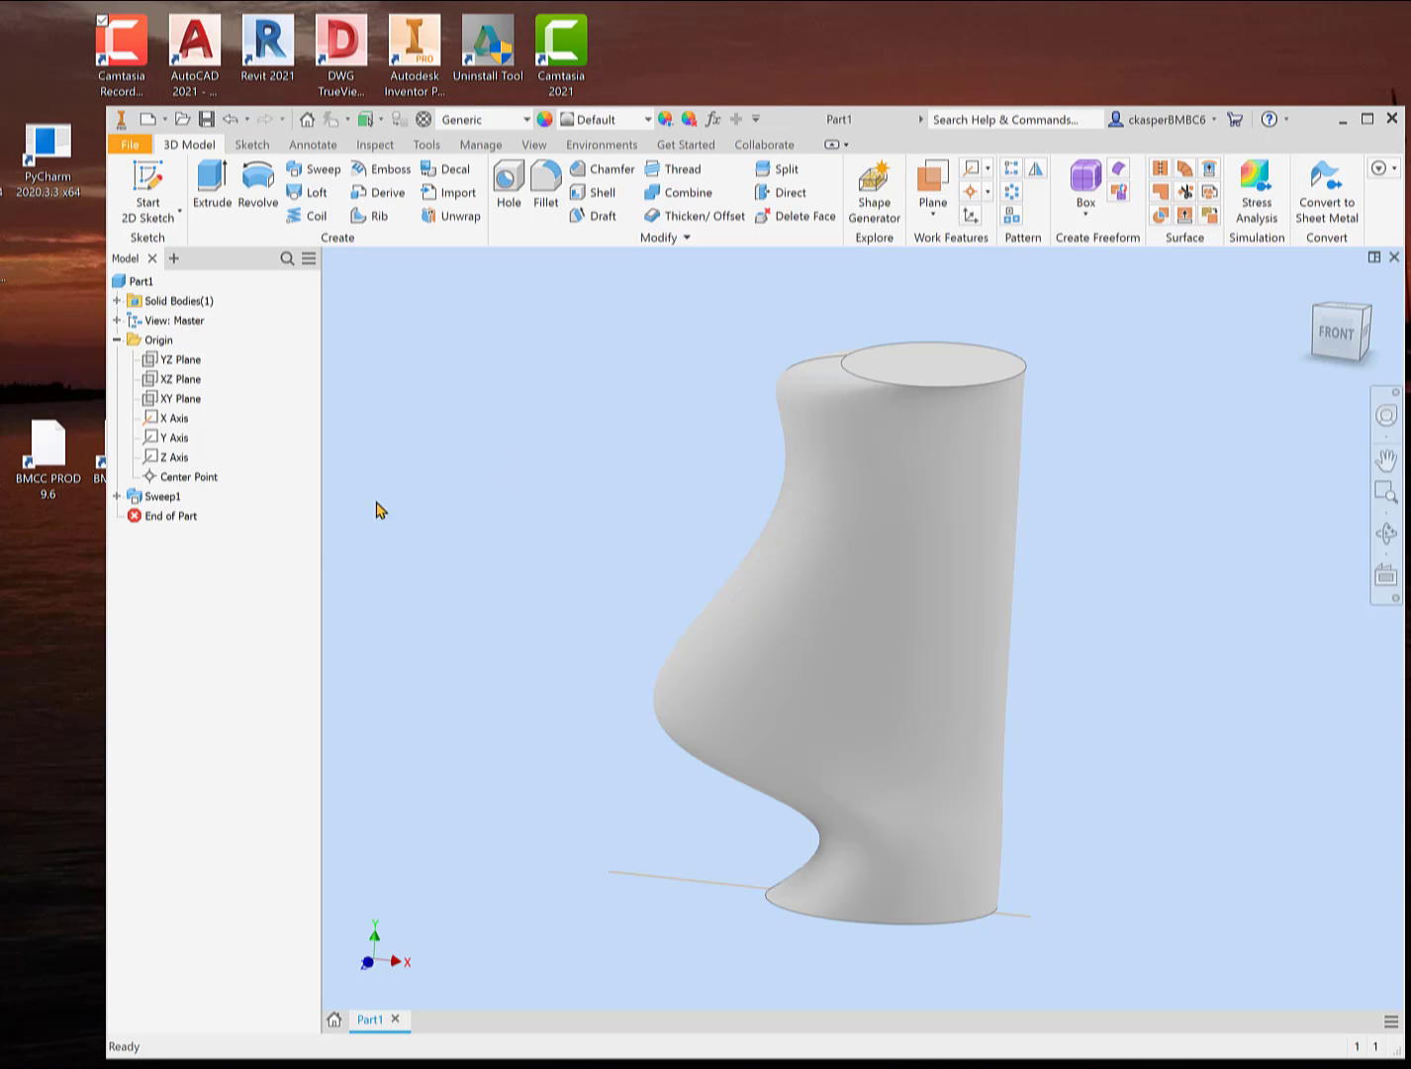
{"action": "right_click", "coordinate": [160, 496]}
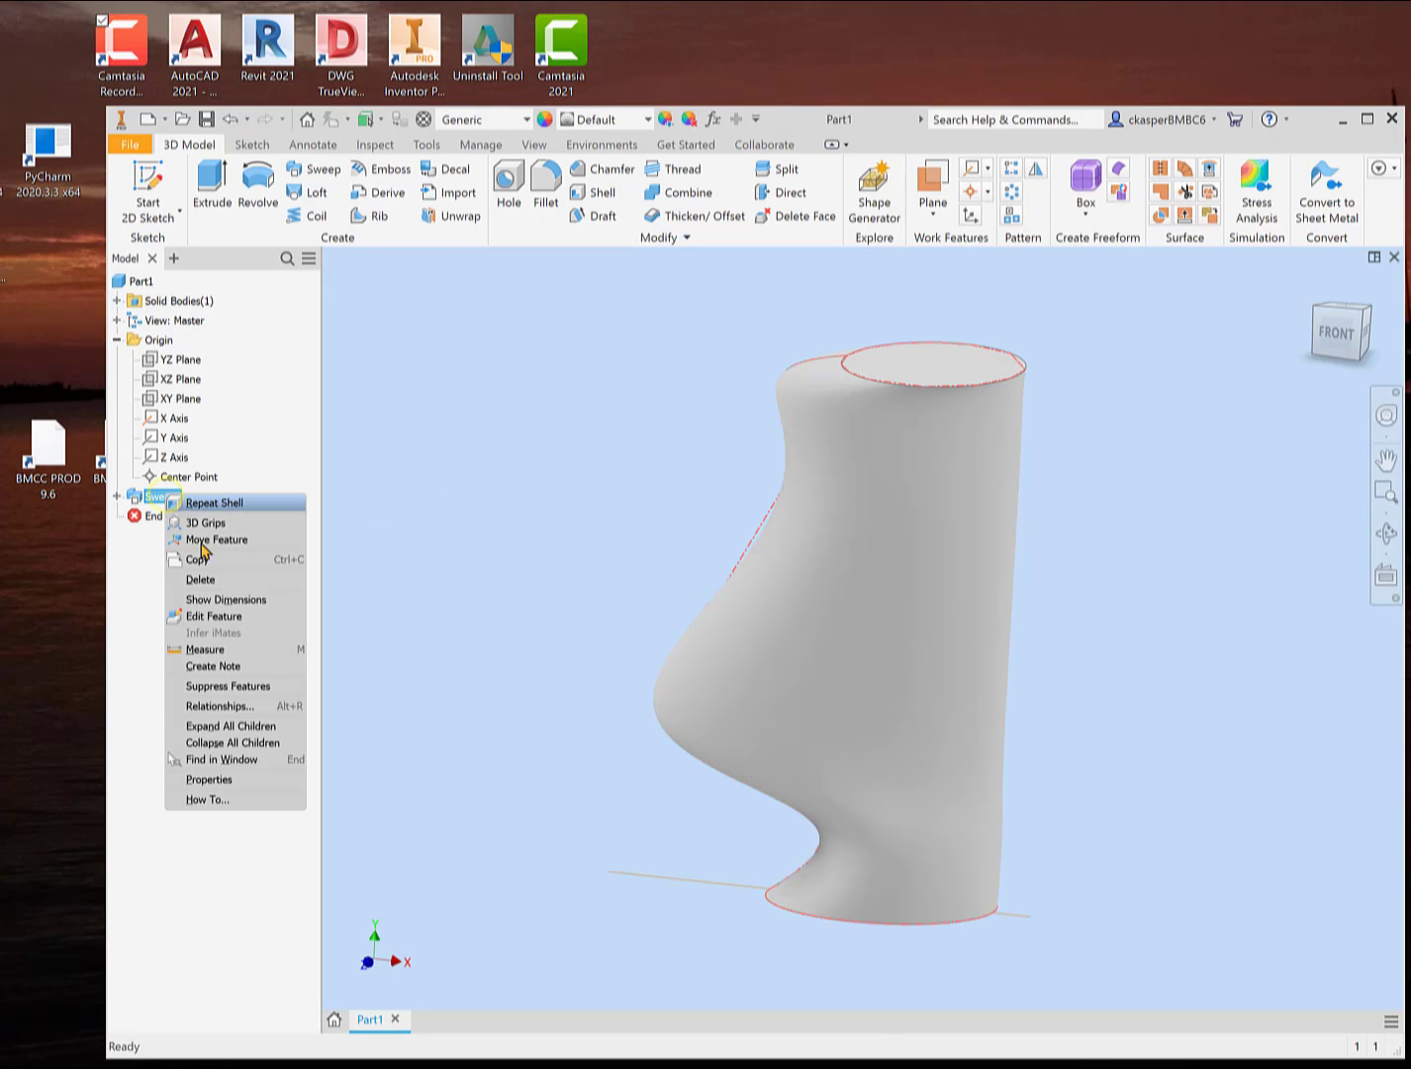
{"action": "left_click", "coordinate": [222, 581]}
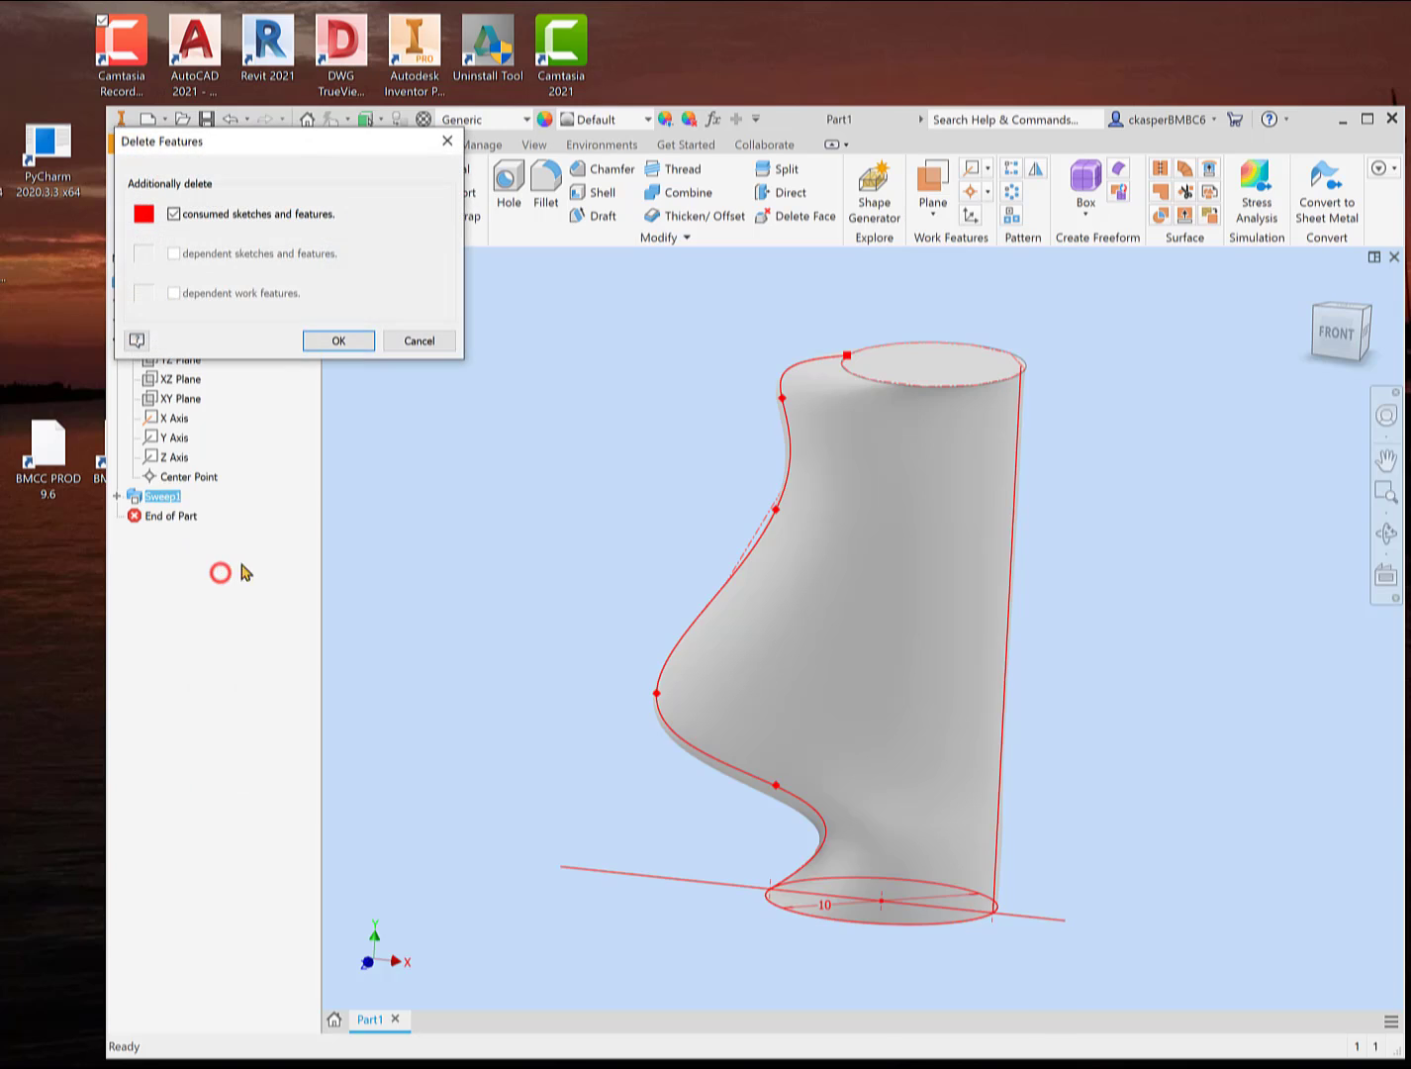
{"action": "left_click", "coordinate": [347, 342]}
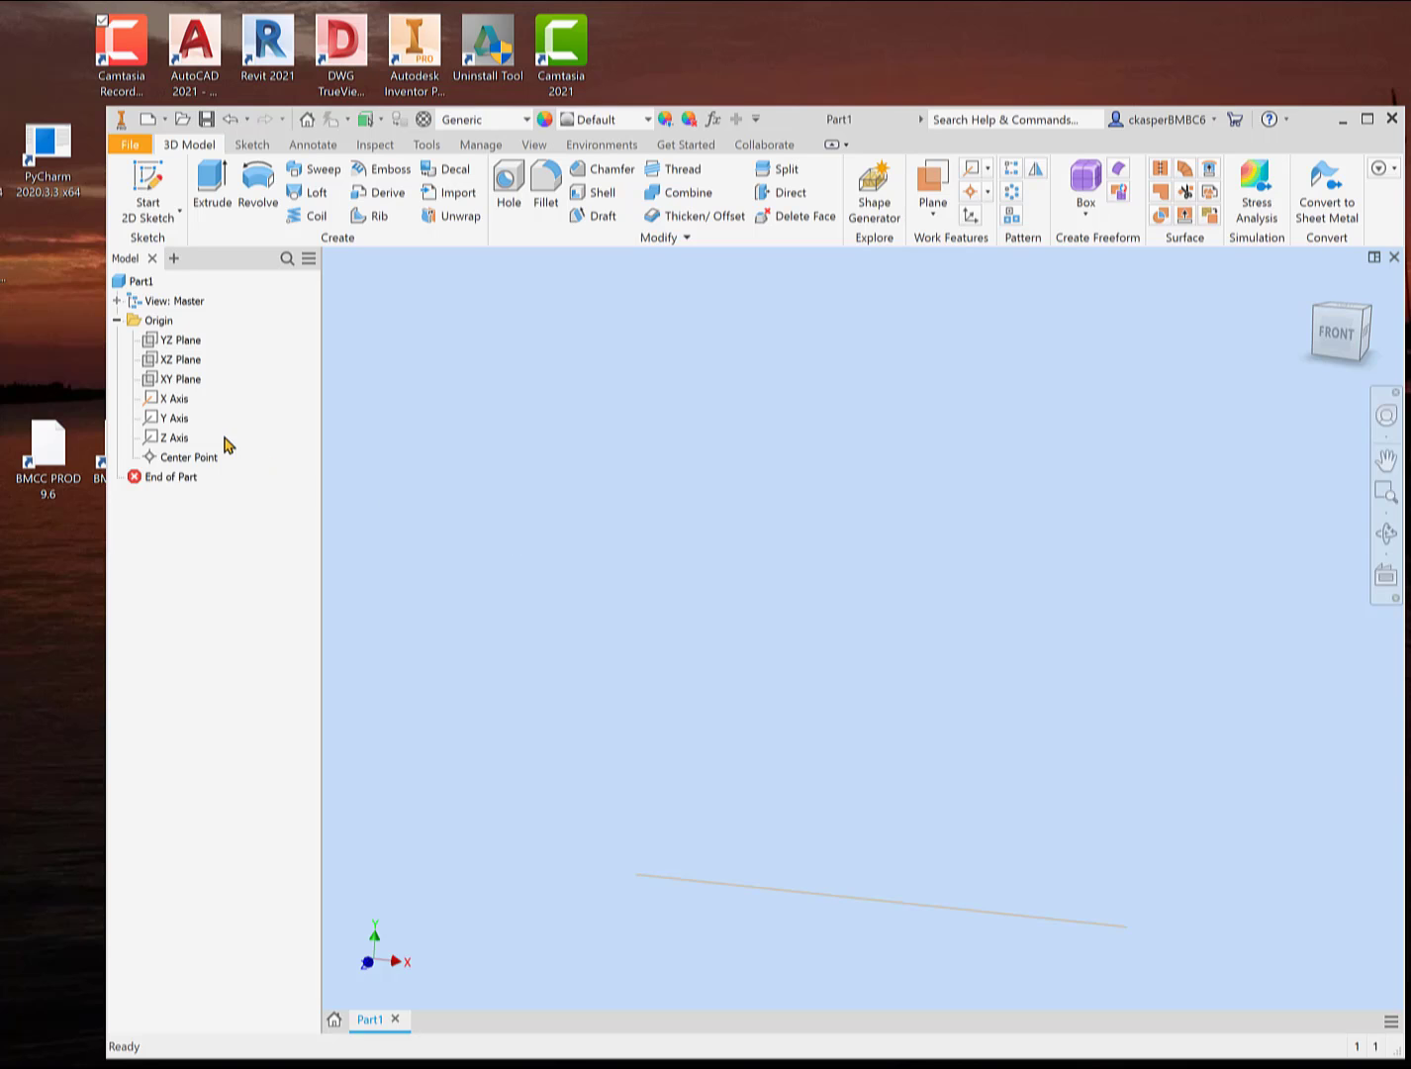
- Start a sketch on the XZ plane and draw a horizontal construction line about 16 mm long, starting at the origin
{"action": "left_click", "coordinate": [150, 183]}
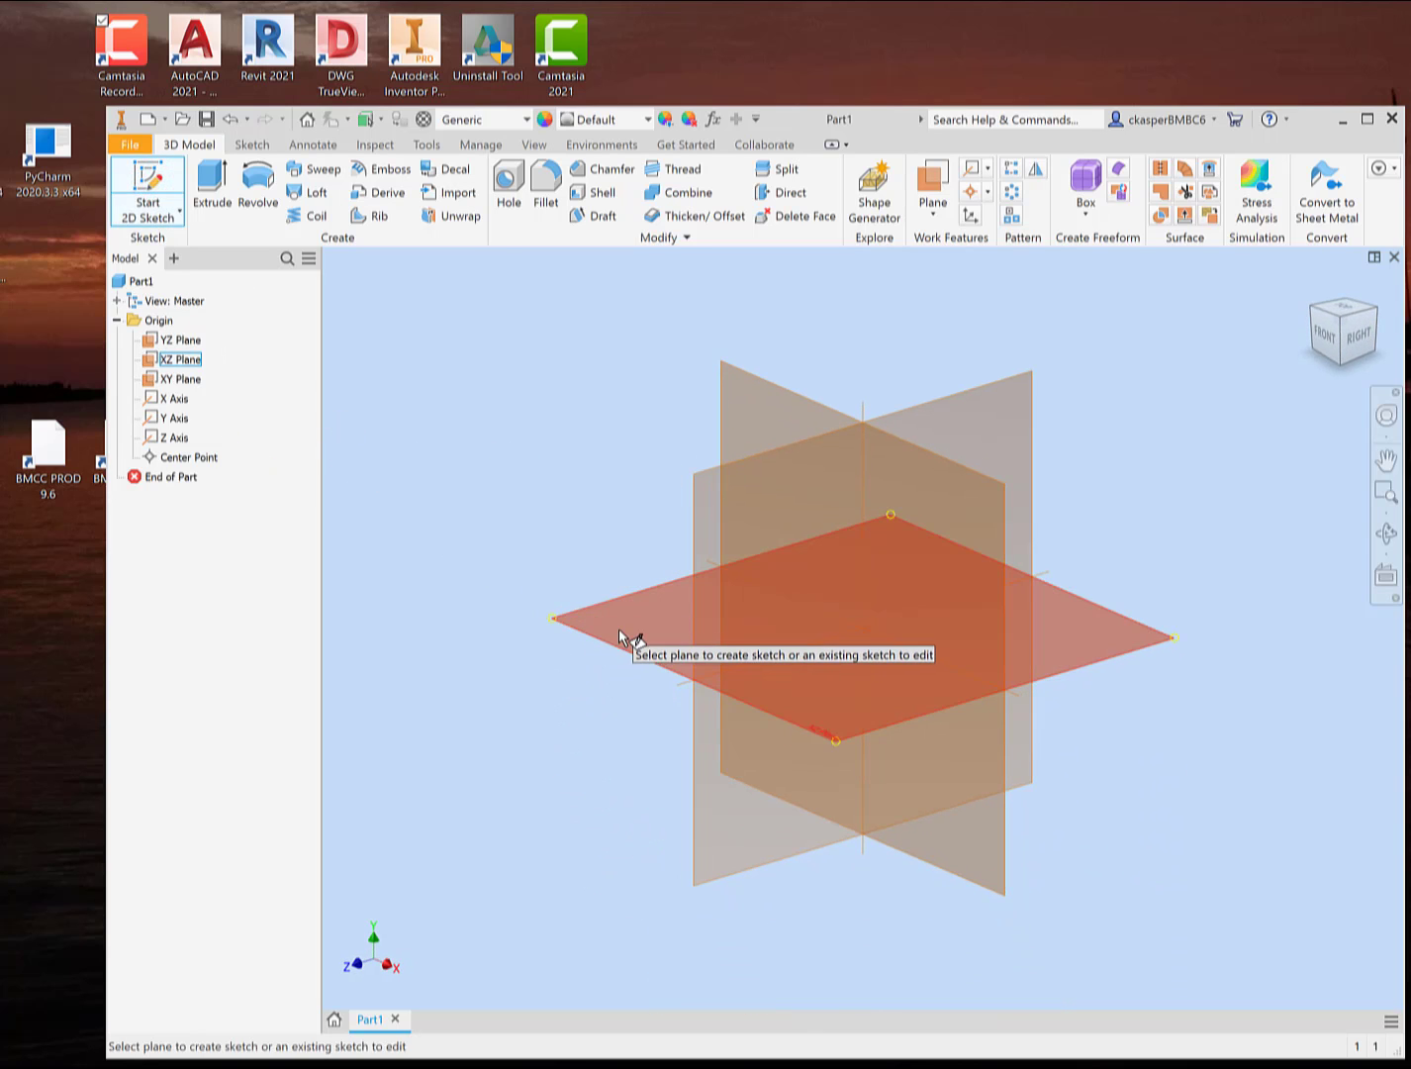
{"action": "left_click", "coordinate": [631, 636]}
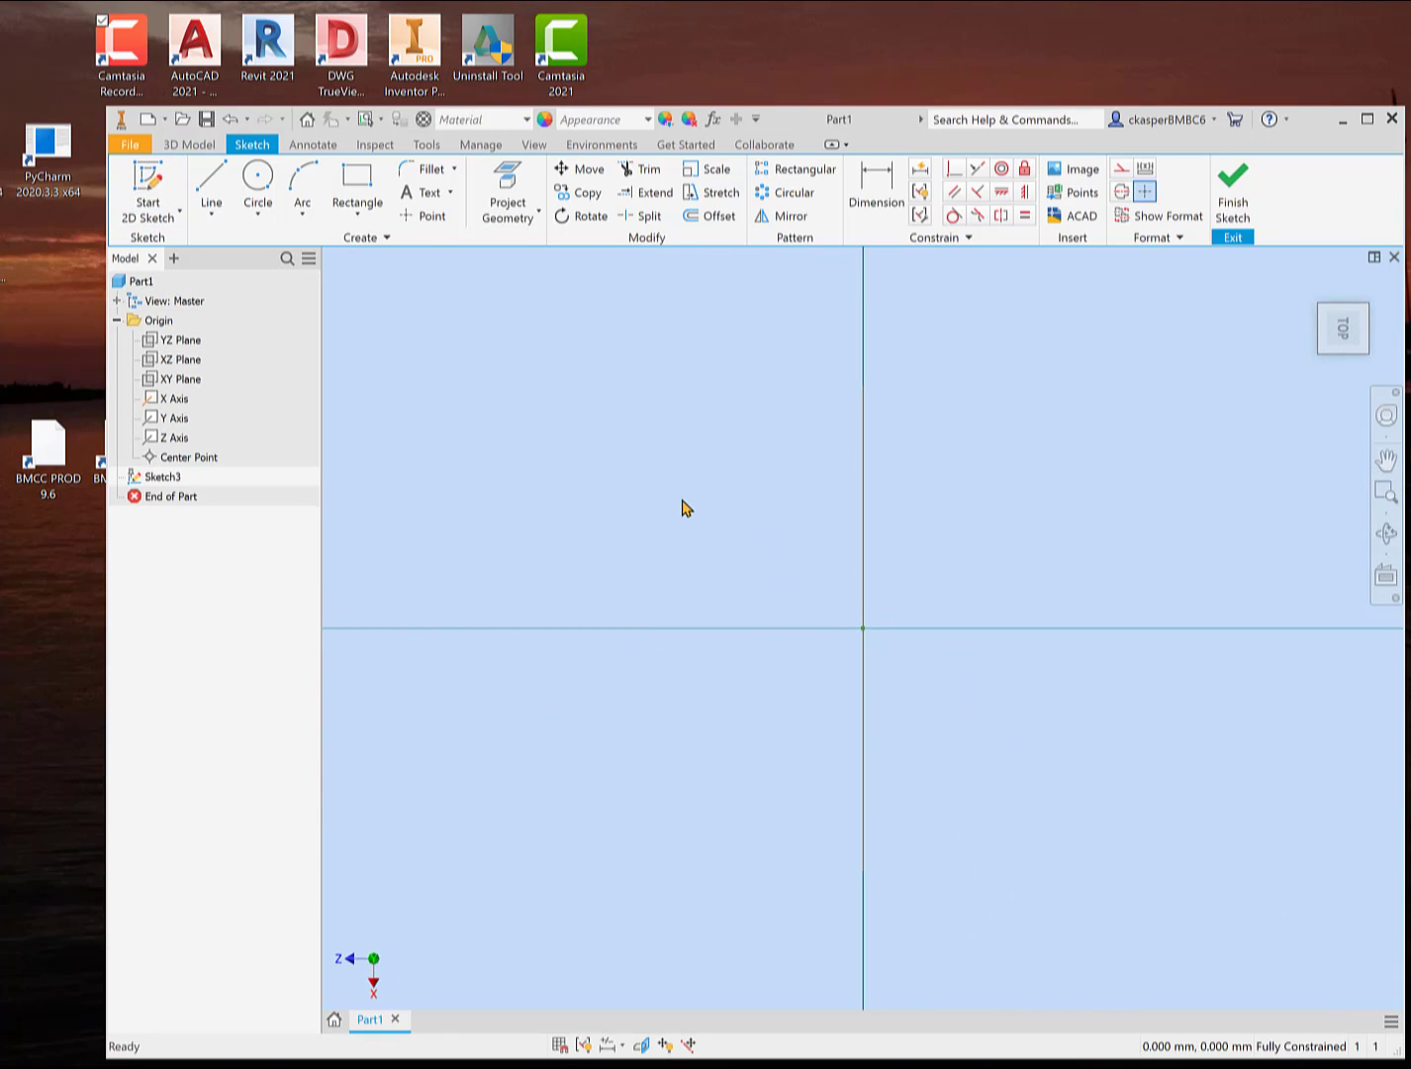
{"action": "left_click", "coordinate": [1144, 191]}
{"action": "left_click", "coordinate": [211, 189]}
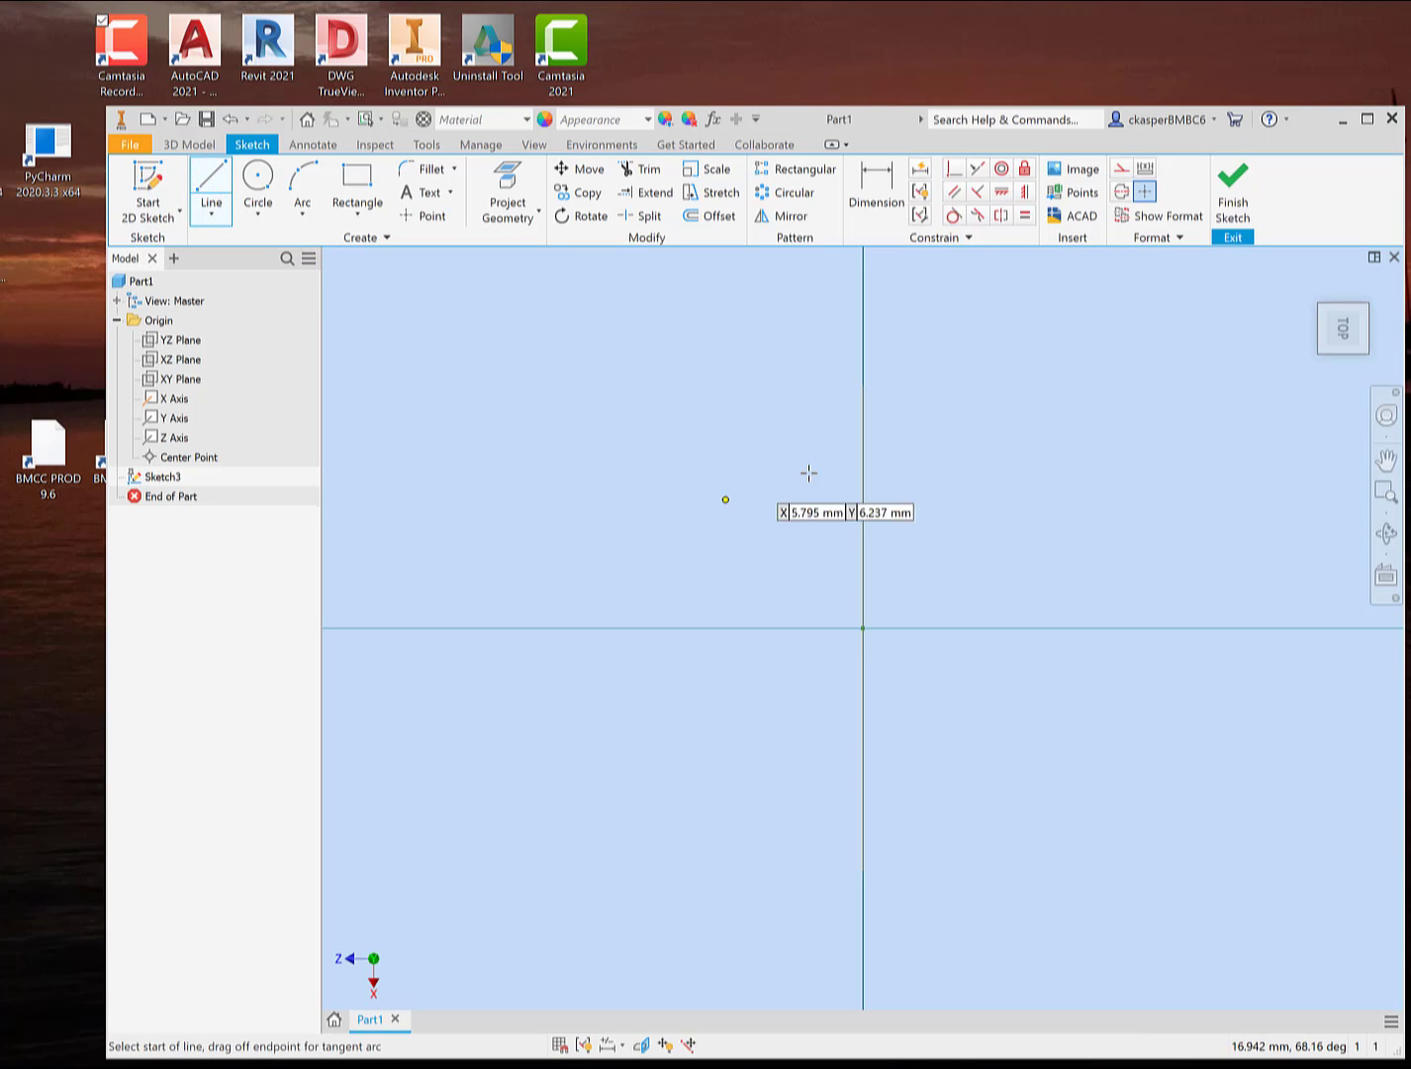
{"action": "left_click", "coordinate": [1121, 170]}
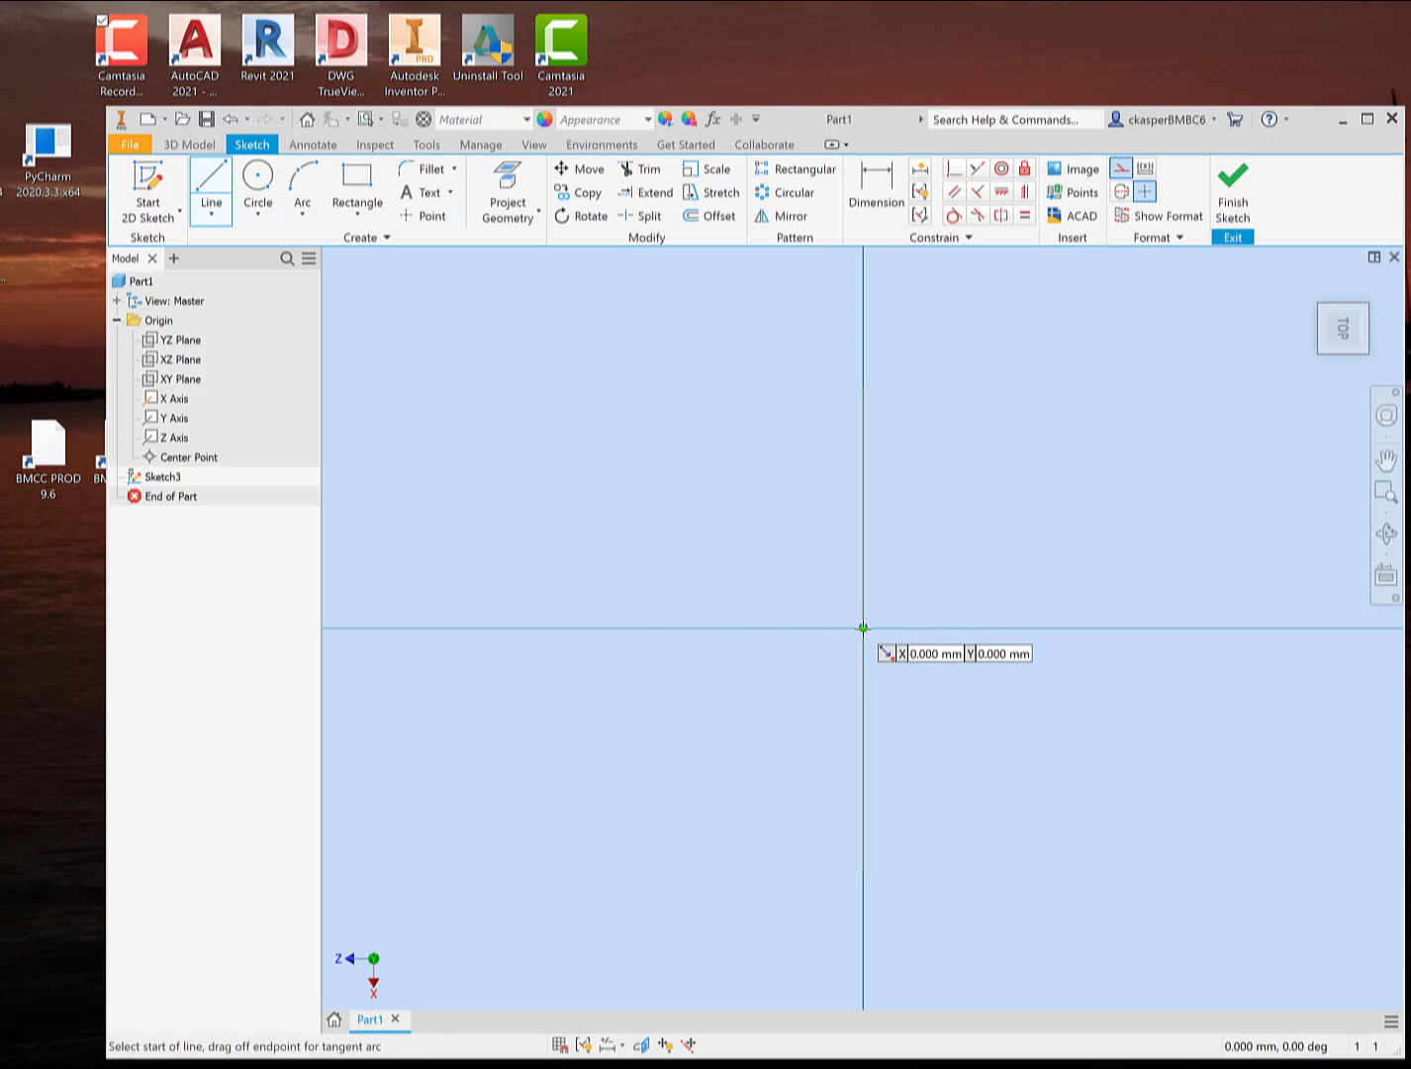
{"action": "left_click", "coordinate": [864, 628]}
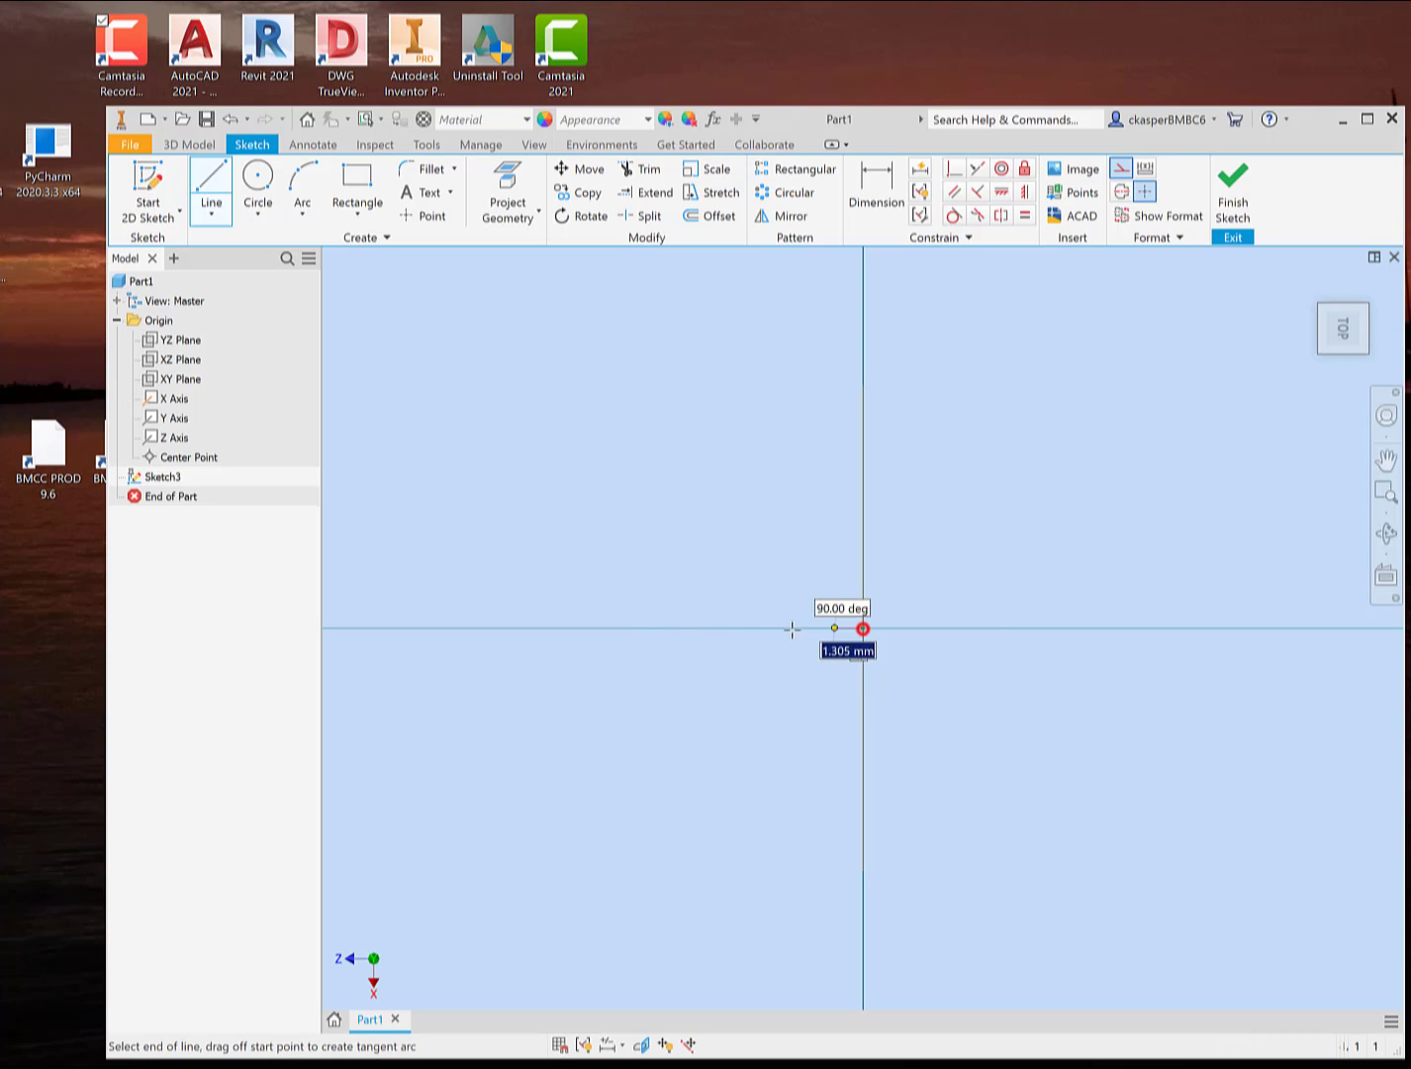
{"action": "left_click", "coordinate": [505, 627]}
{"action": "key", "text": "Escape"}
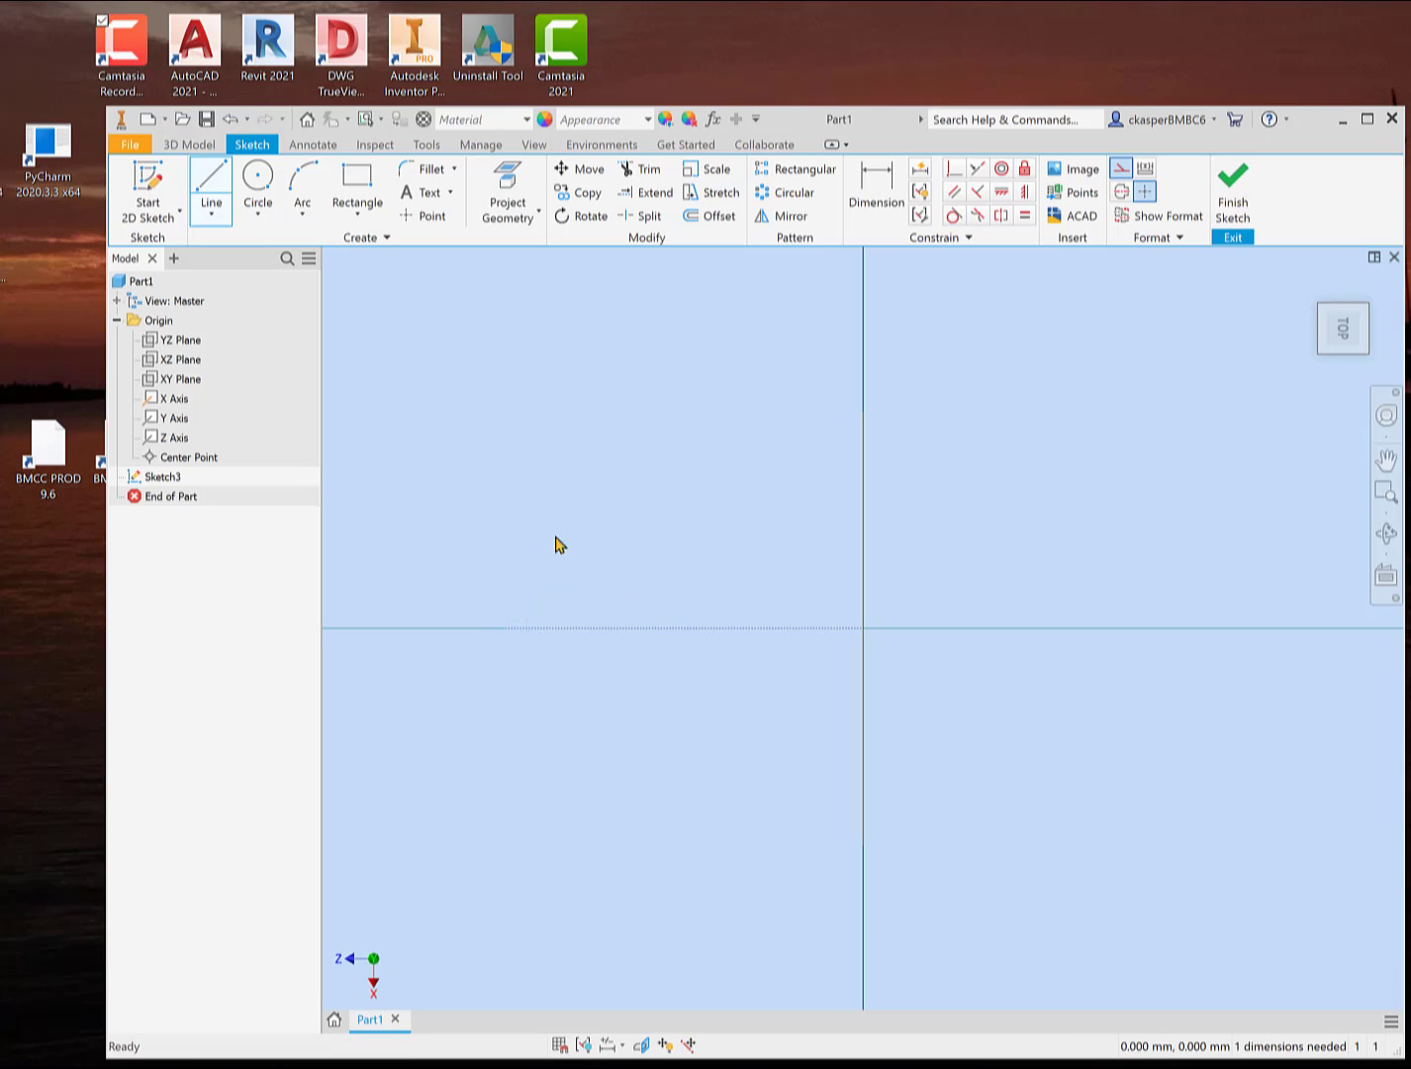
- Dimension the construction line's length and set it to 15 mm
{"action": "scroll", "coordinate": [720, 652], "scroll_direction": "down", "scroll_amount": 2}
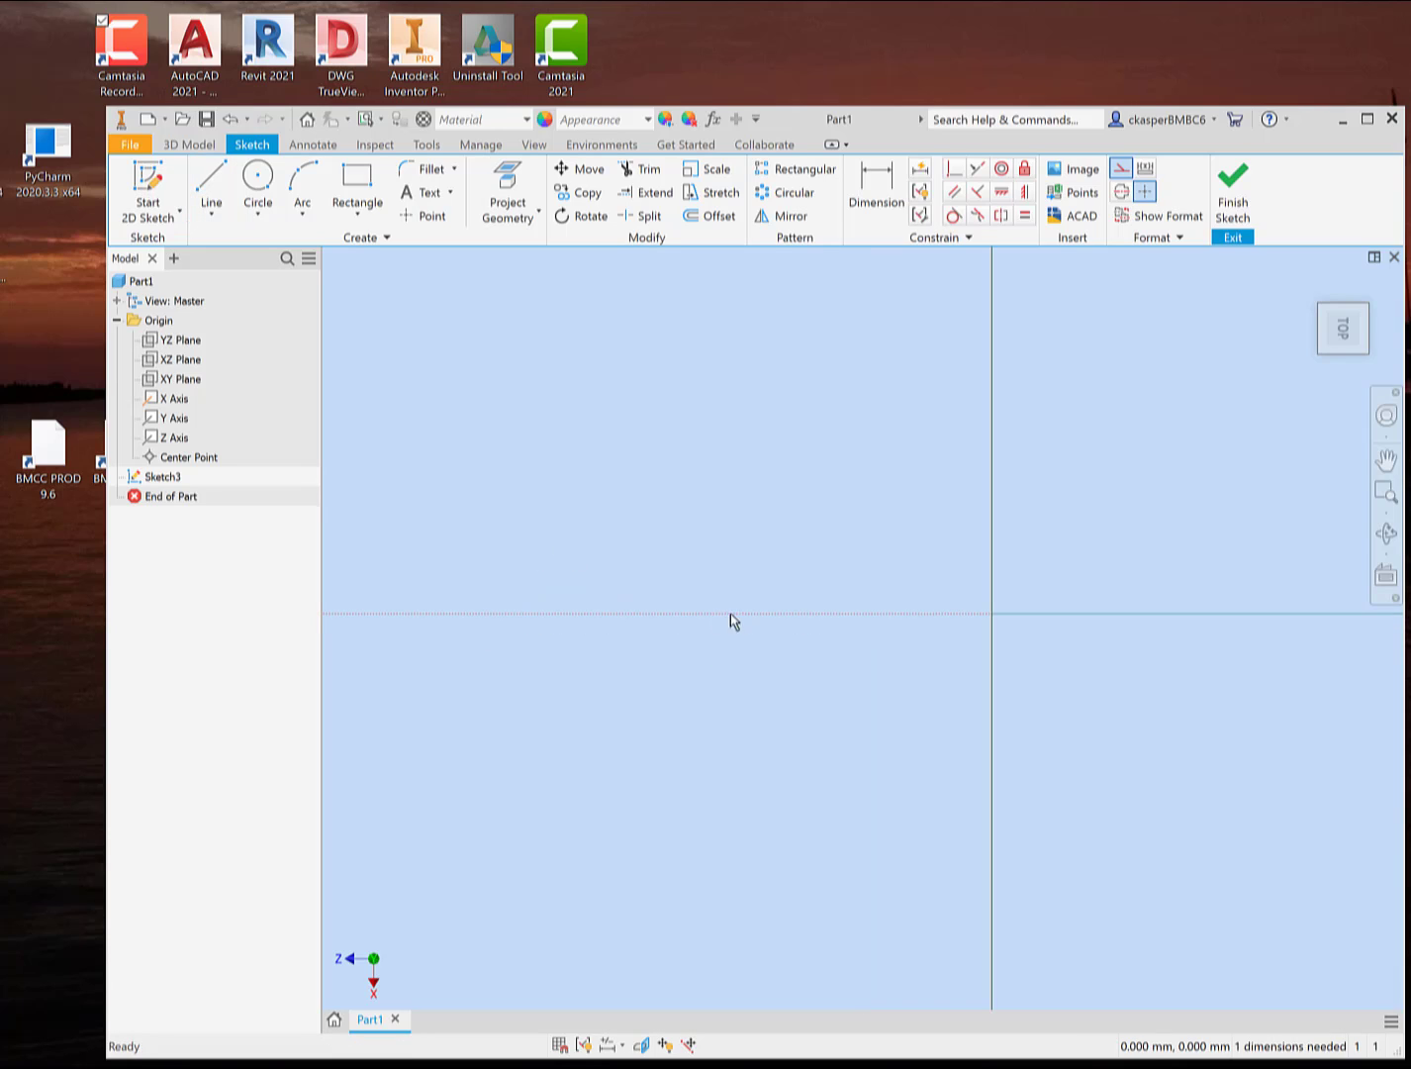
{"action": "scroll", "coordinate": [860, 727], "scroll_direction": "up", "scroll_amount": 2}
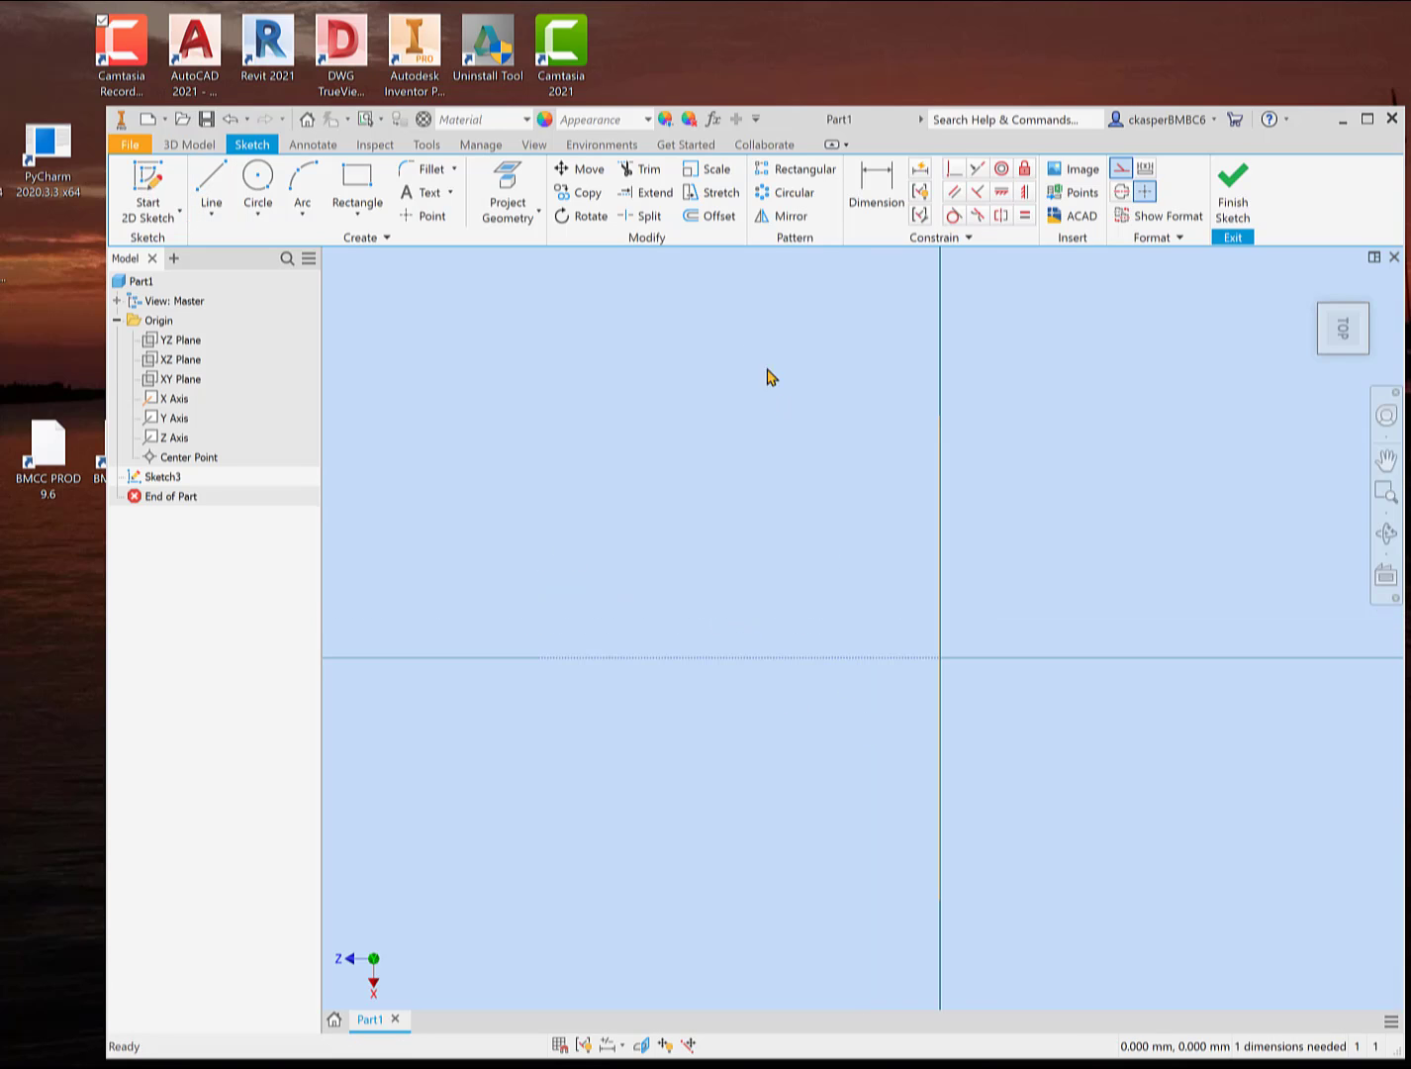
{"action": "left_click", "coordinate": [876, 189]}
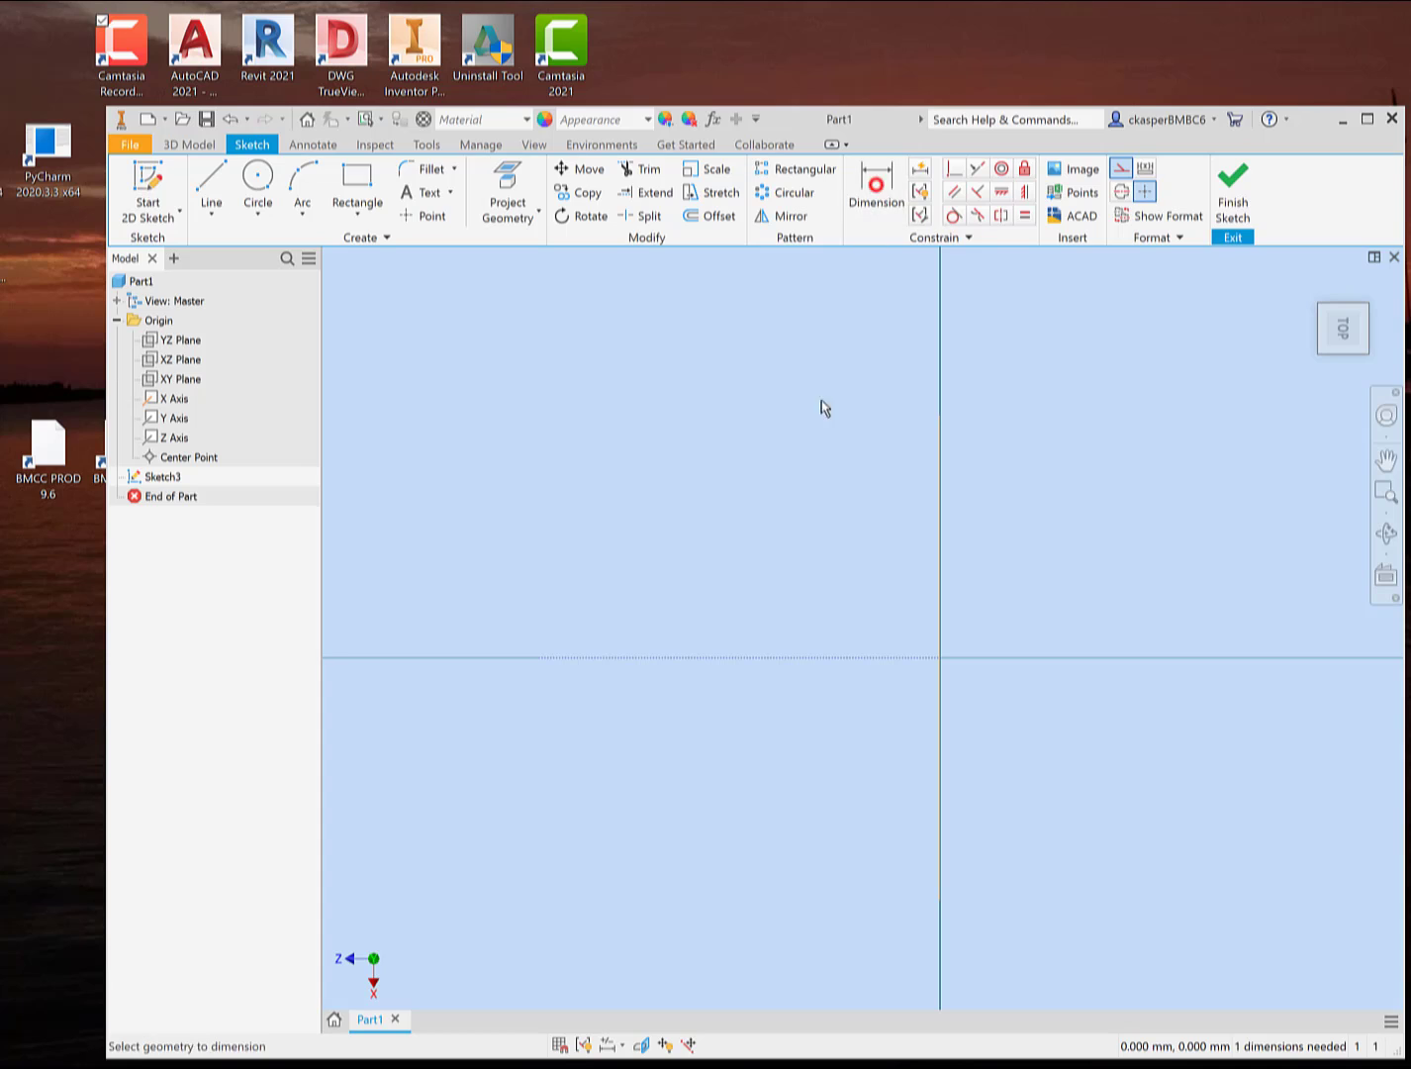
{"action": "left_click", "coordinate": [730, 657]}
{"action": "left_click", "coordinate": [728, 602]}
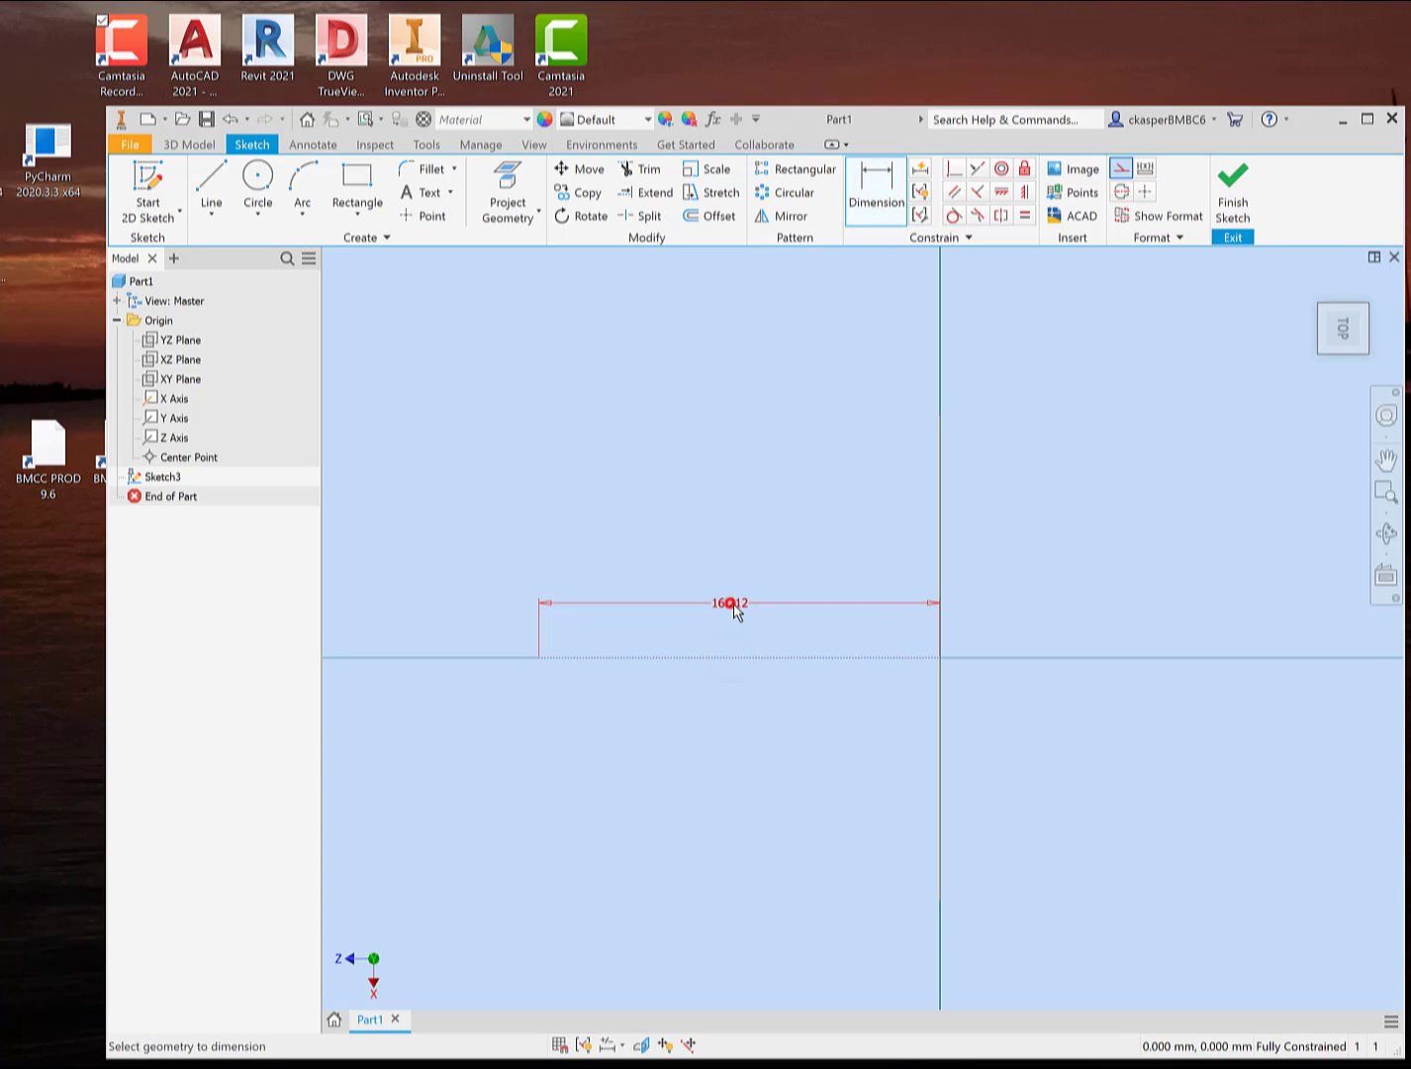
{"action": "double_click", "coordinate": [729, 601]}
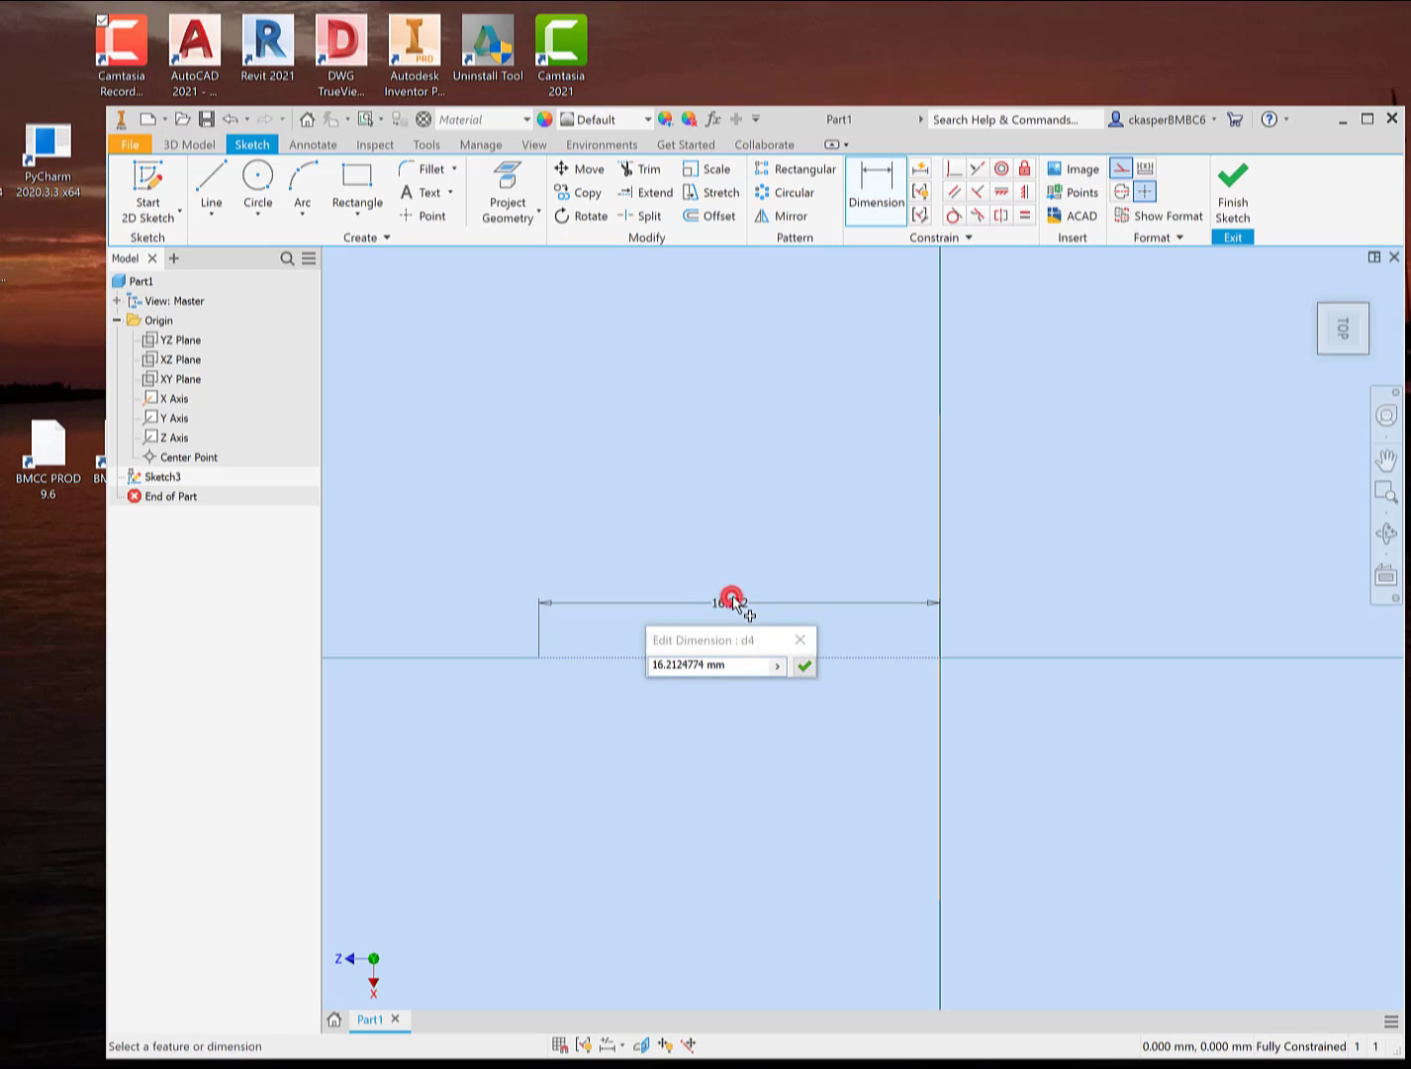
{"action": "left_click_drag", "start_coordinate": [743, 664], "coordinate": [635, 664]}
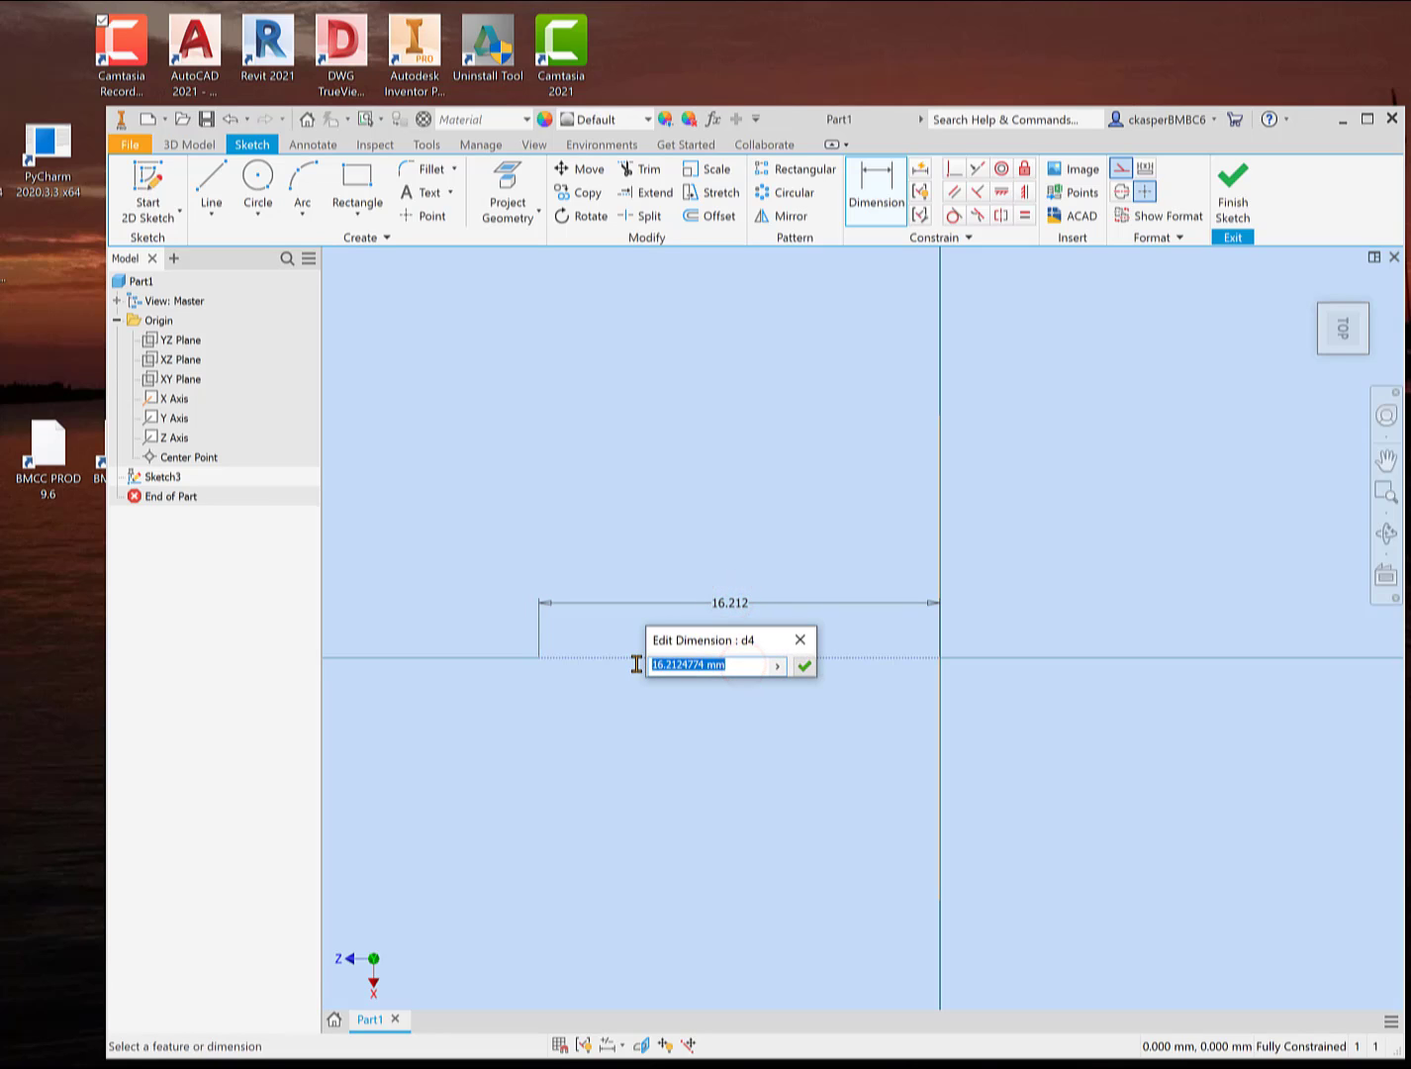
{"action": "type", "text": "15"}
{"action": "key", "text": "Return"}
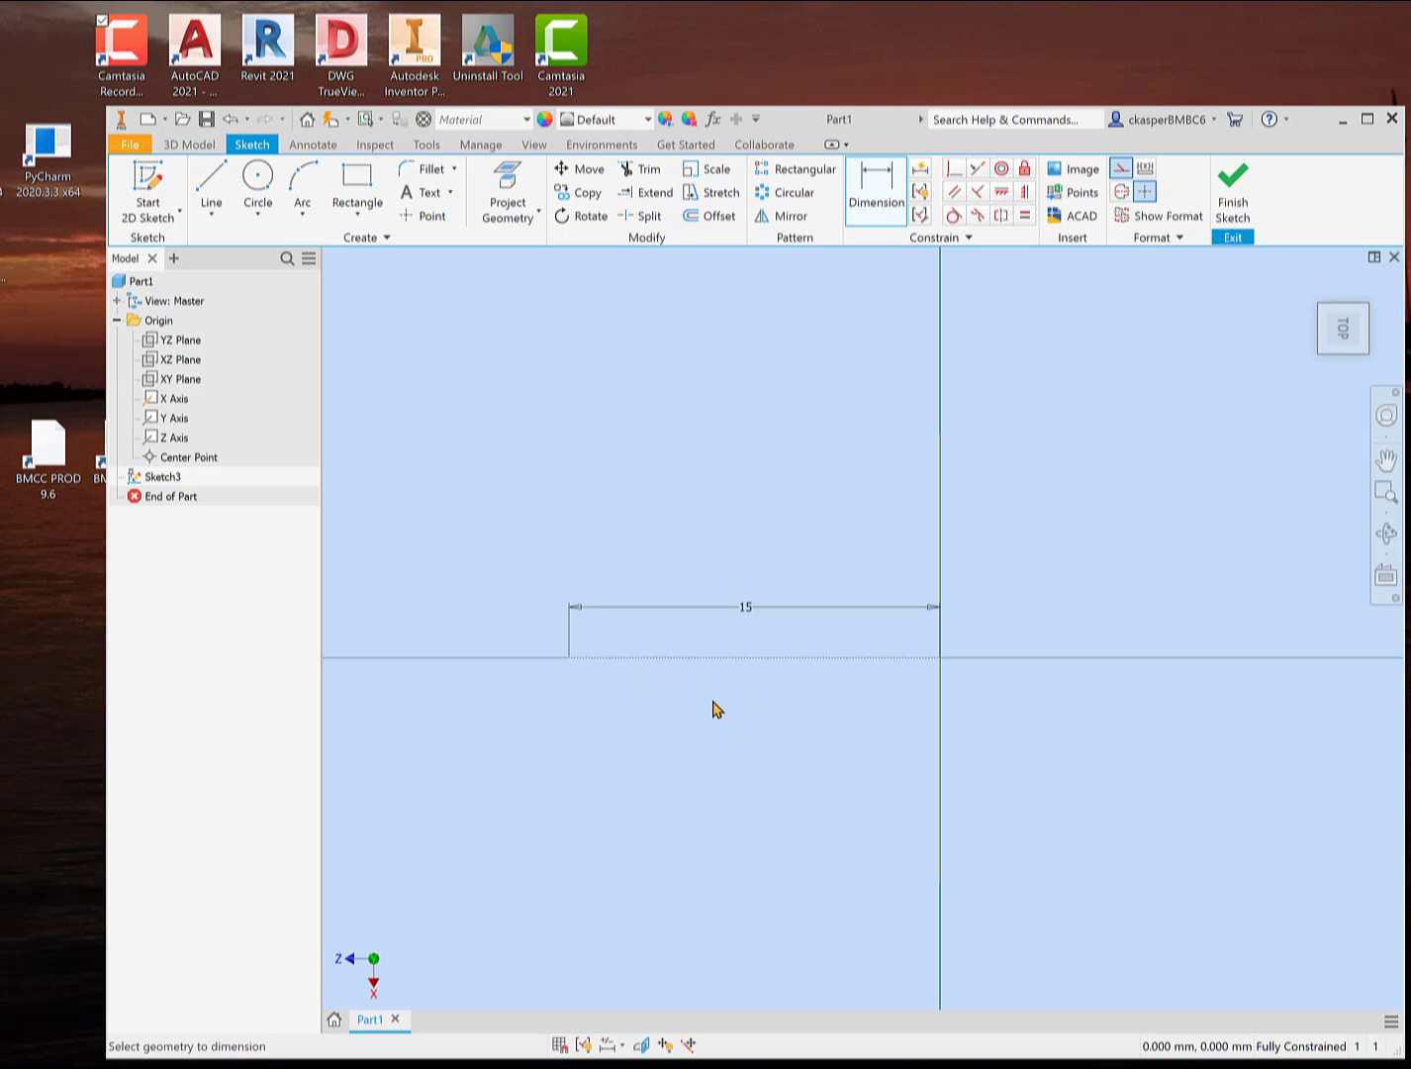
- Draw a construction rectangle from the line's free end to a corner at about X 7.4 mm, Y 26.6 mm, and finish the sketch
{"action": "middle_click_drag", "start_coordinate": [718, 710], "coordinate": [874, 684]}
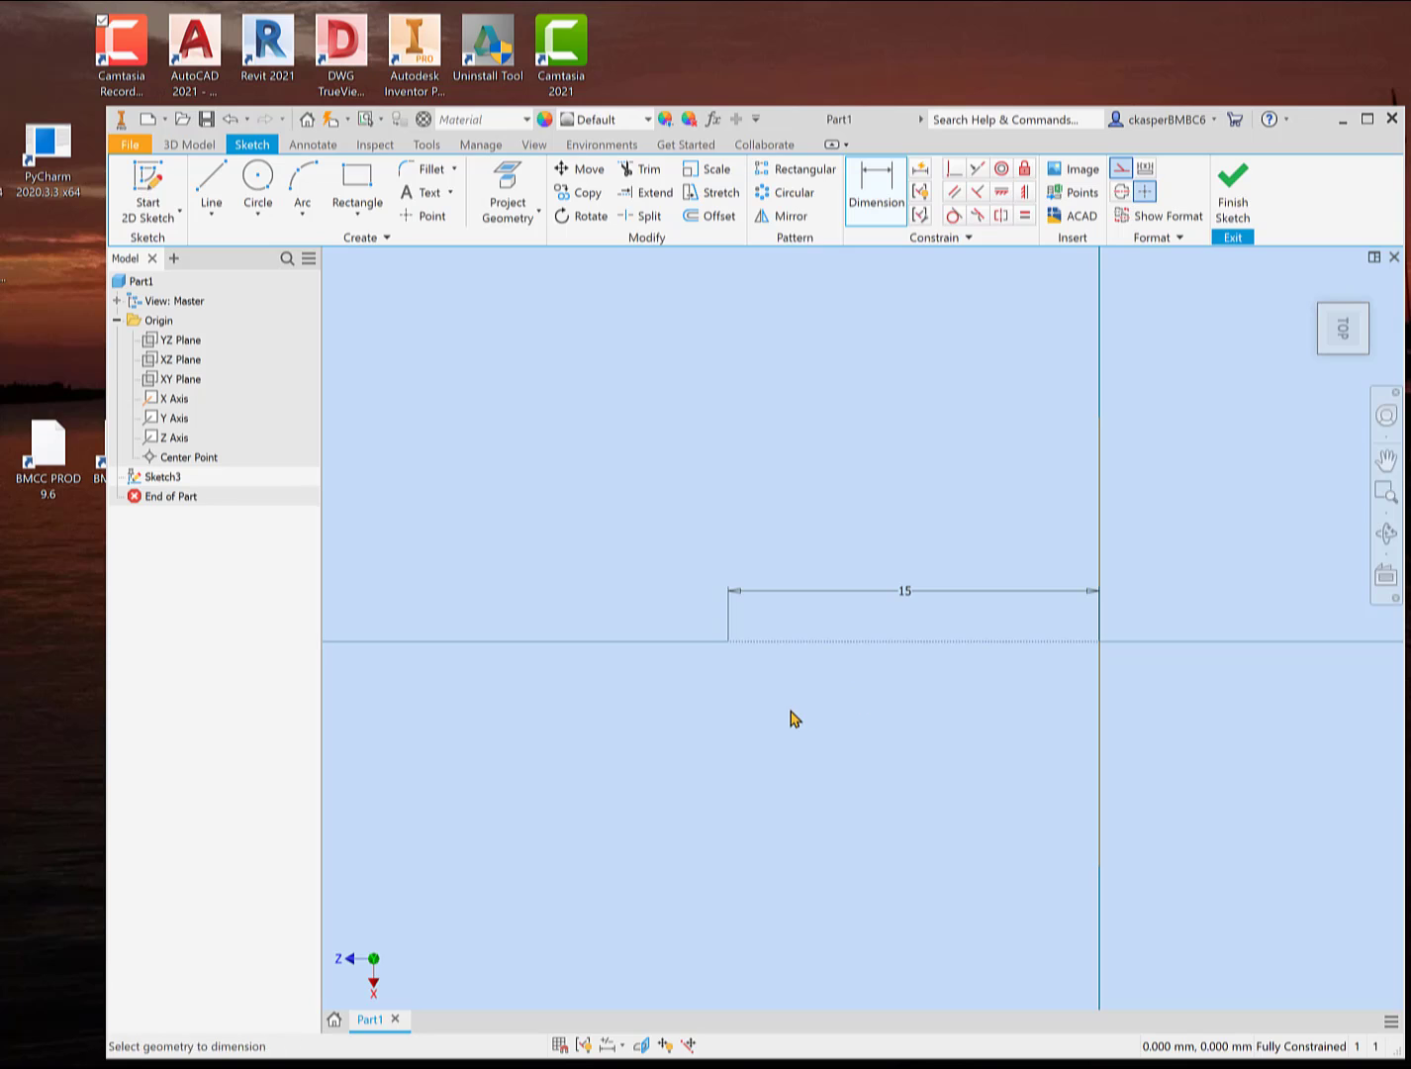
{"action": "left_click", "coordinate": [359, 181]}
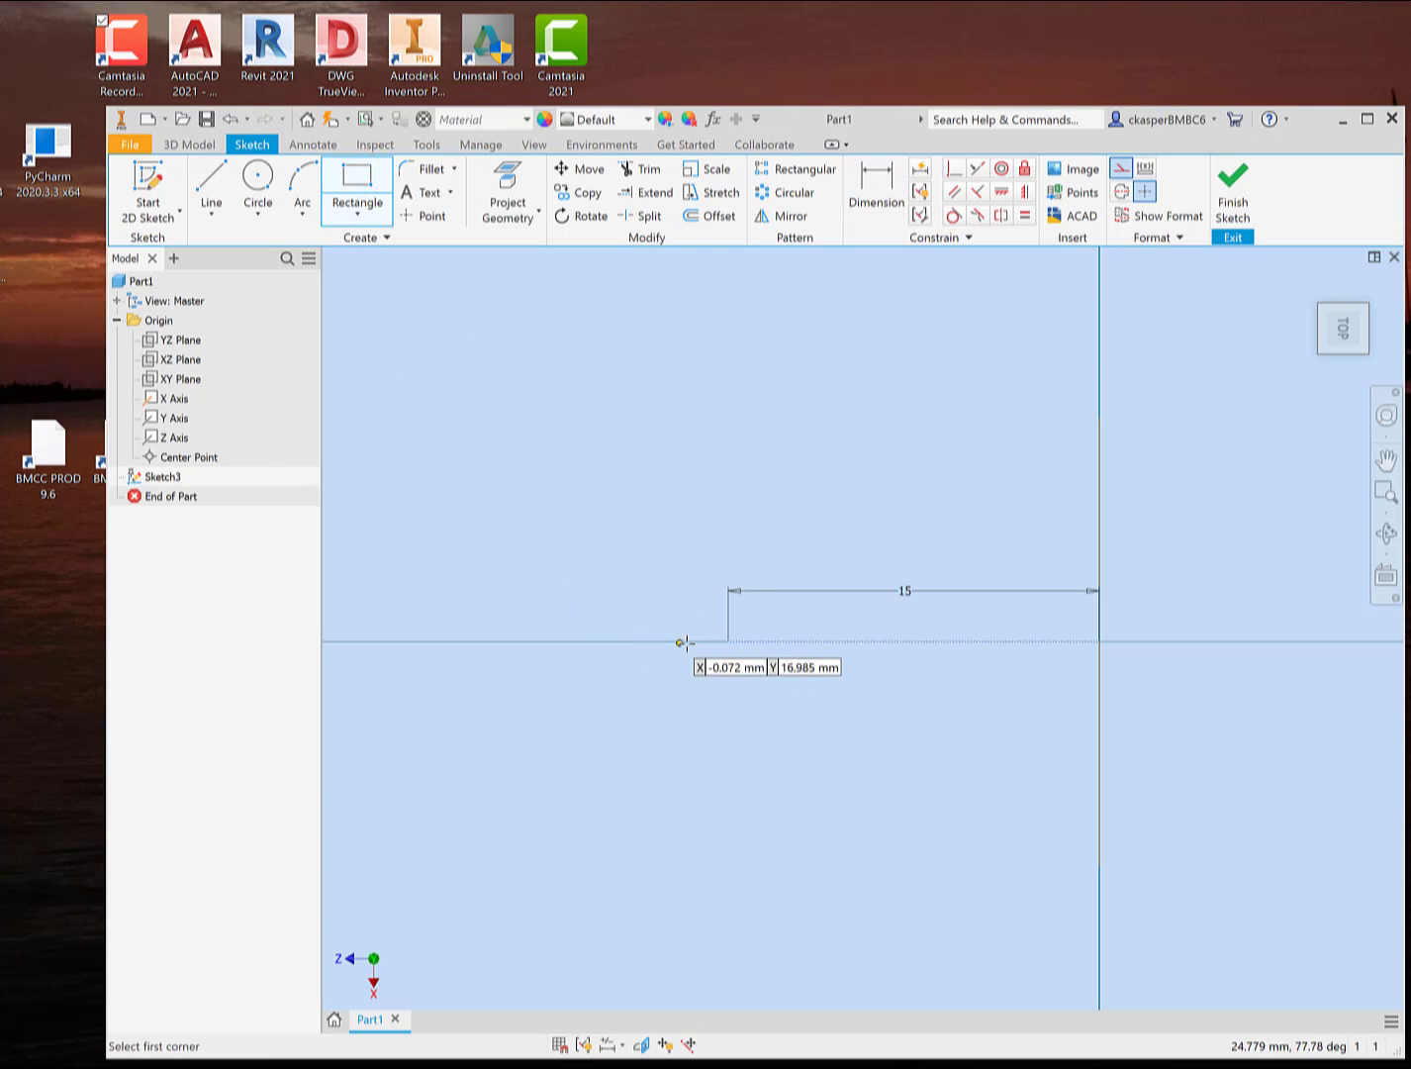
{"action": "left_click", "coordinate": [728, 642]}
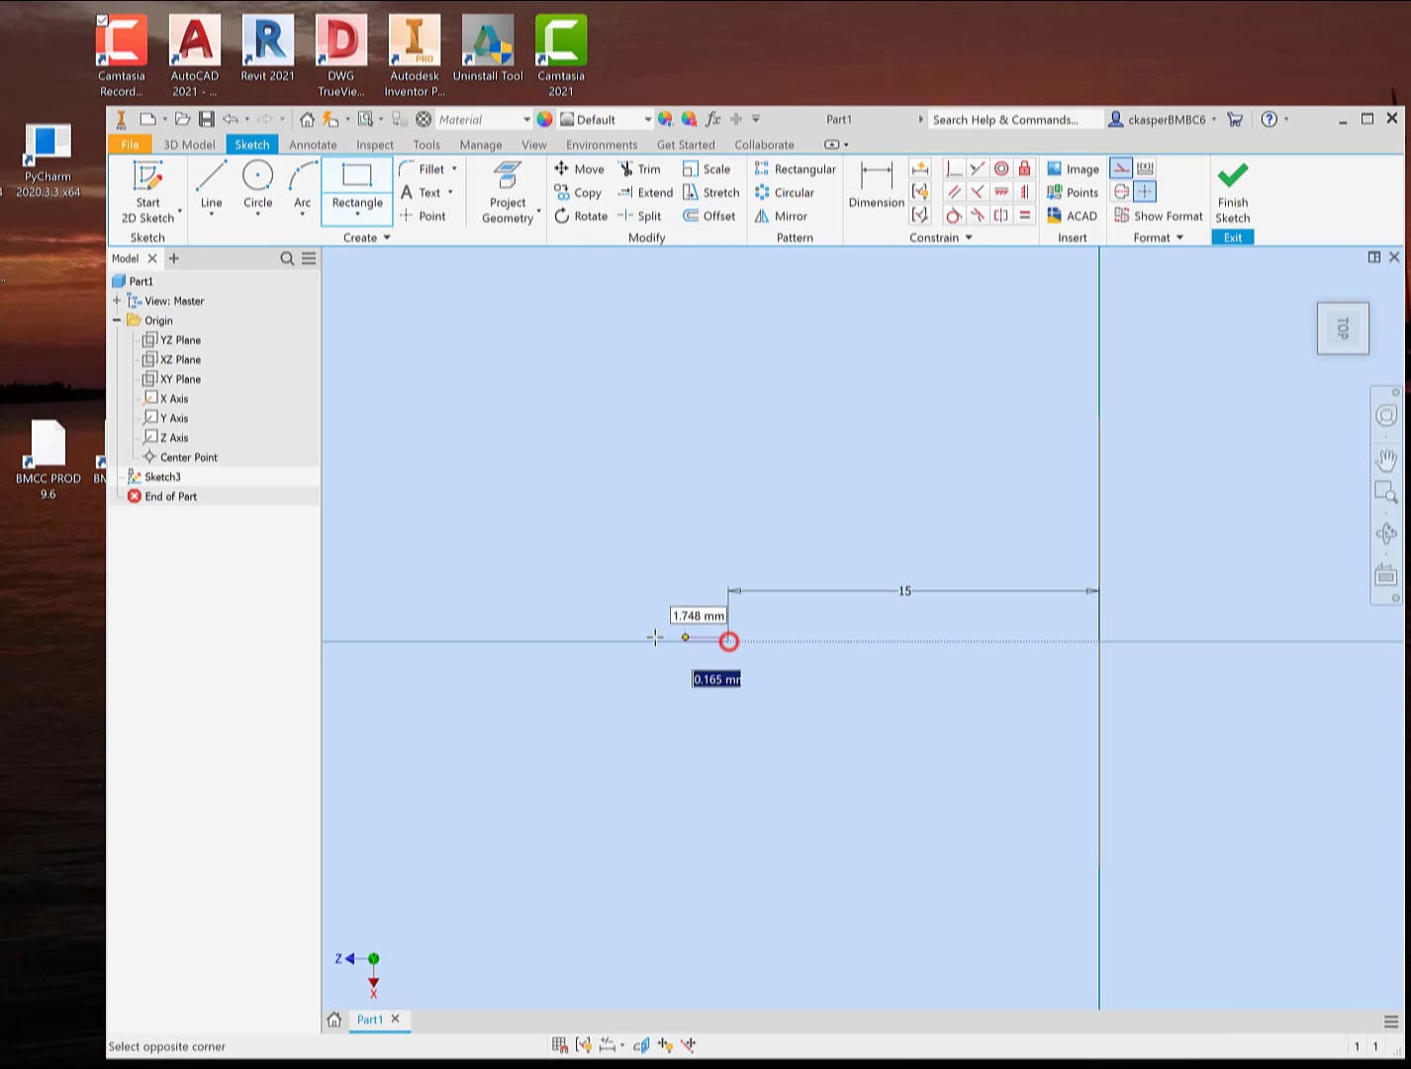
{"action": "left_click", "coordinate": [441, 458]}
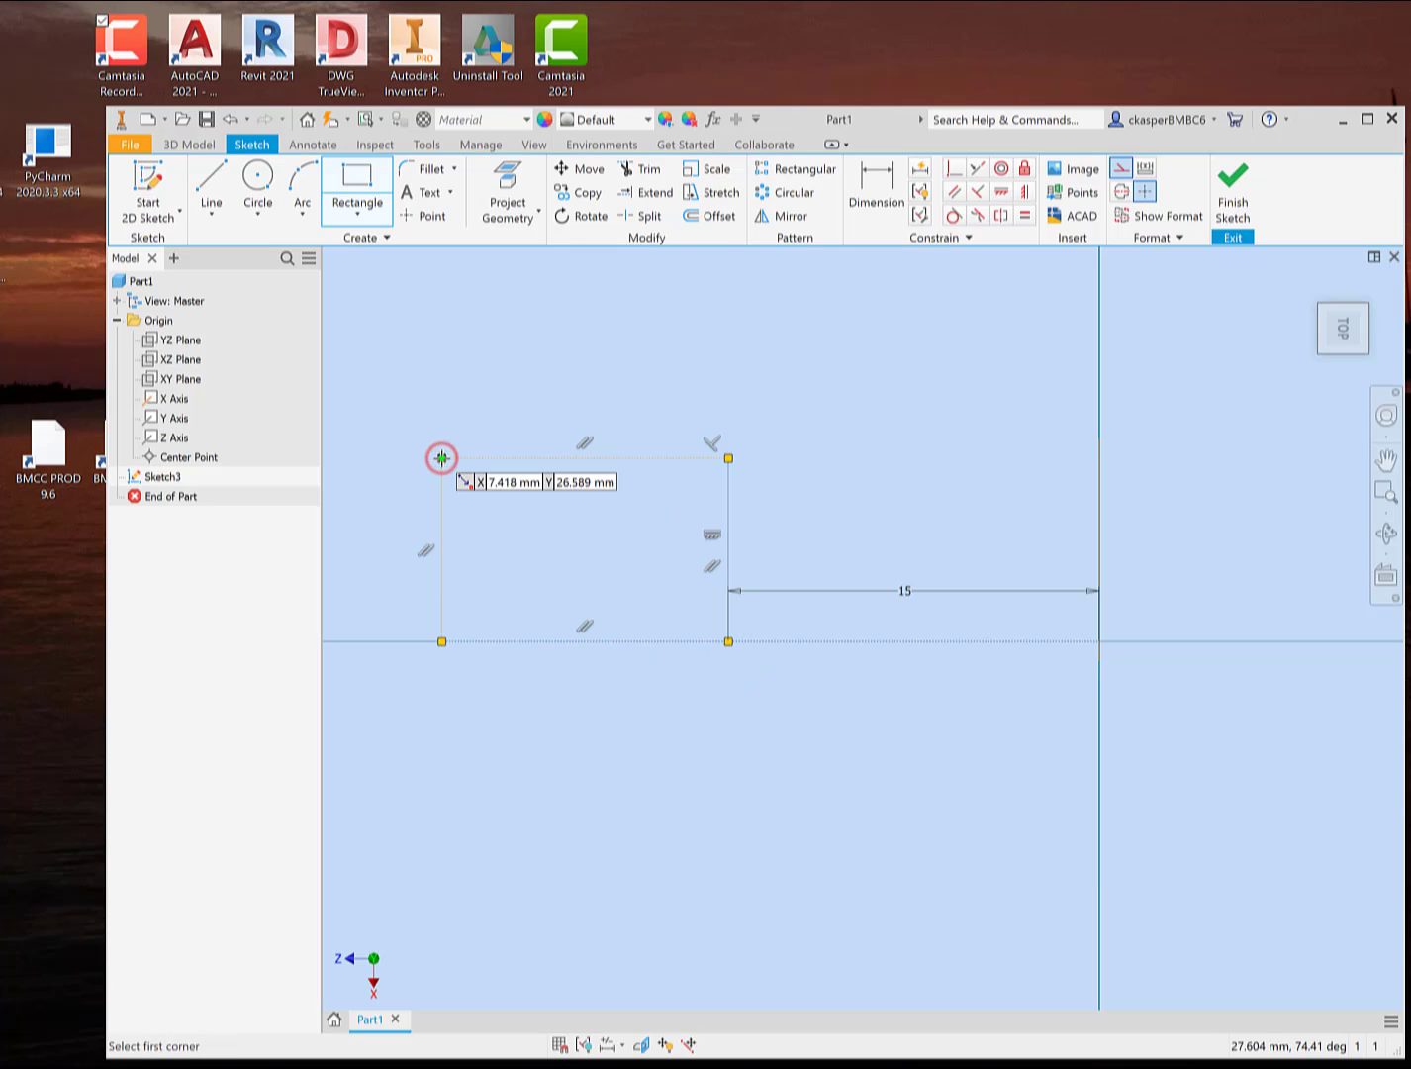
{"action": "left_click", "coordinate": [872, 195]}
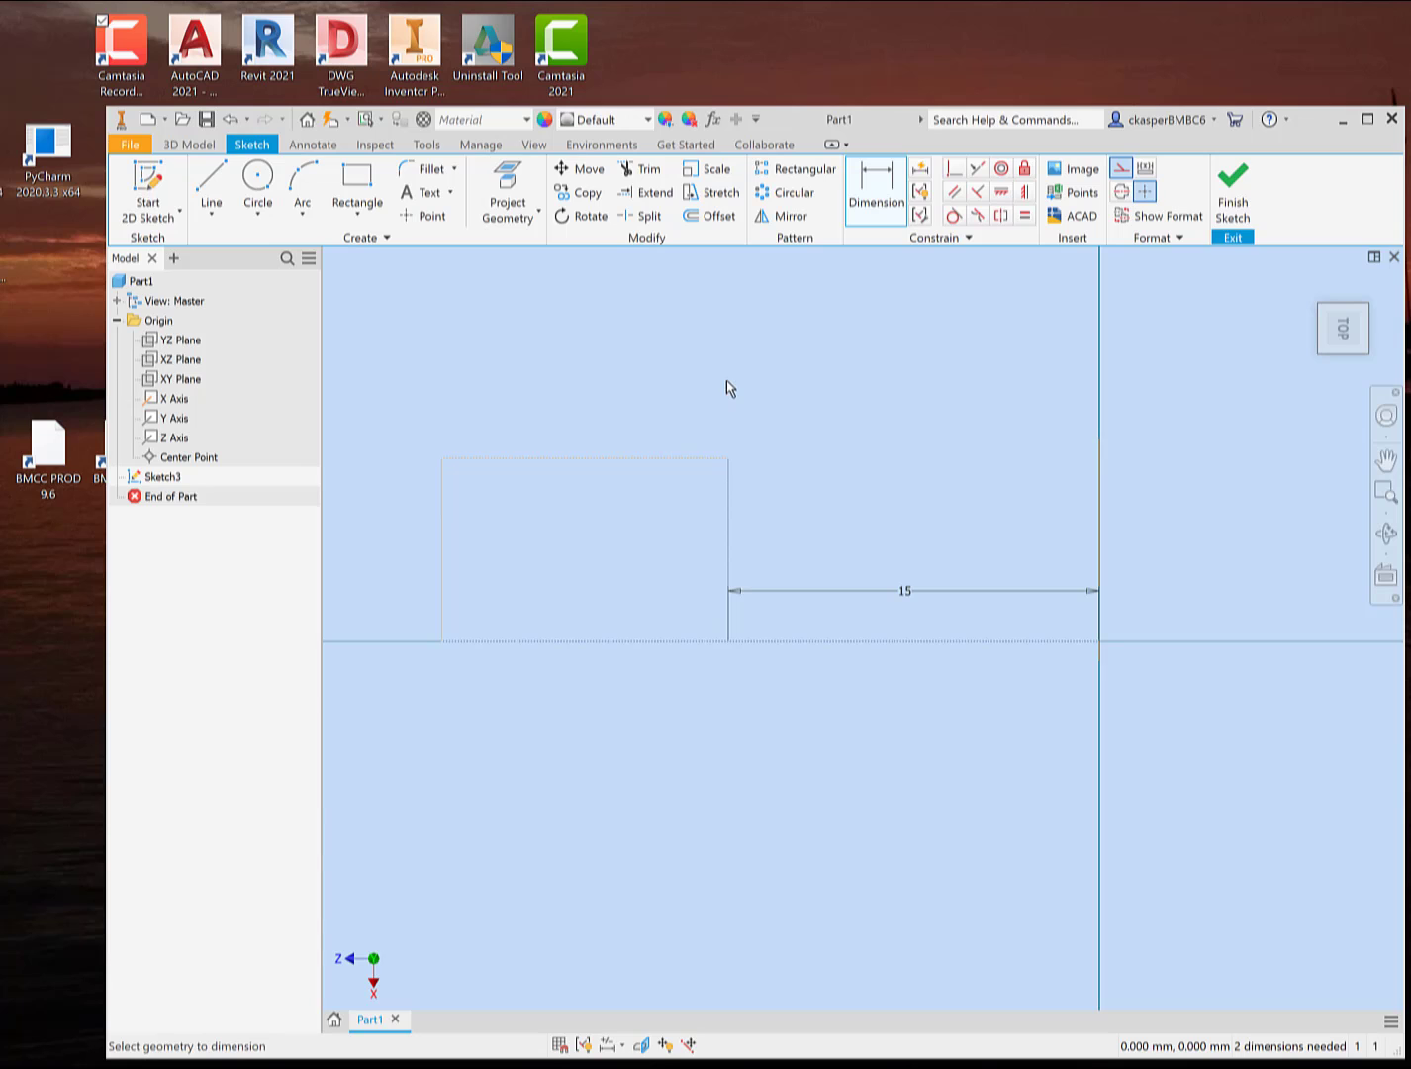
{"action": "left_click", "coordinate": [1233, 193]}
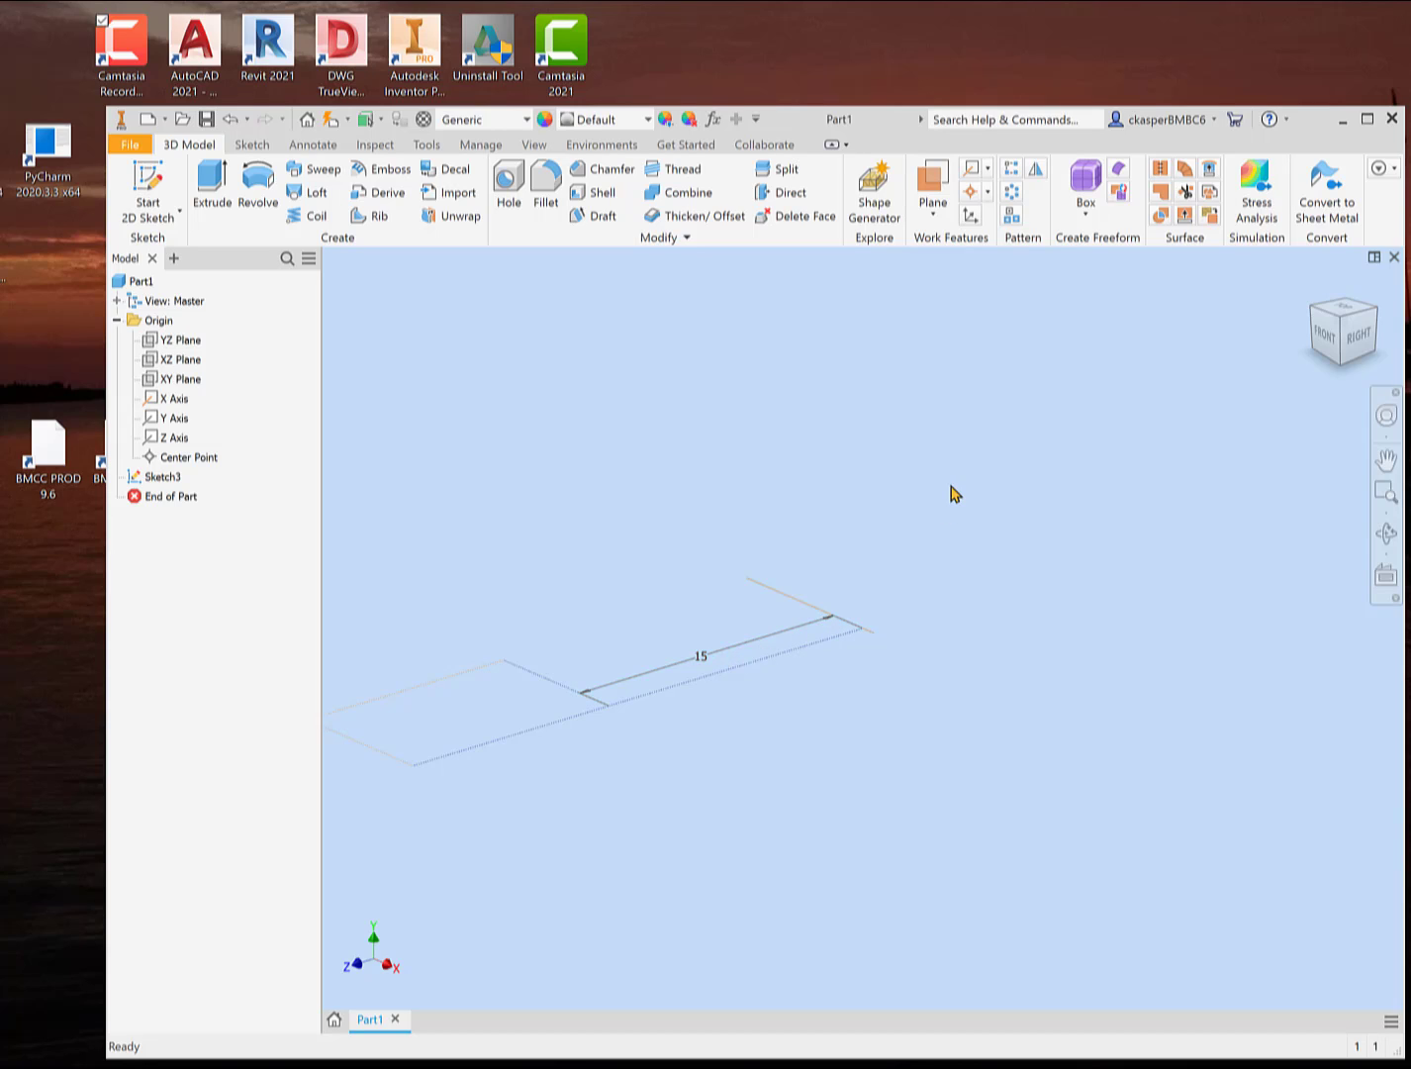
- Try to extrude the area enclosed by the construction rectangle as a profile, and cancel the extrusion
{"action": "middle_click_drag", "start_coordinate": [947, 521], "coordinate": [1051, 508]}
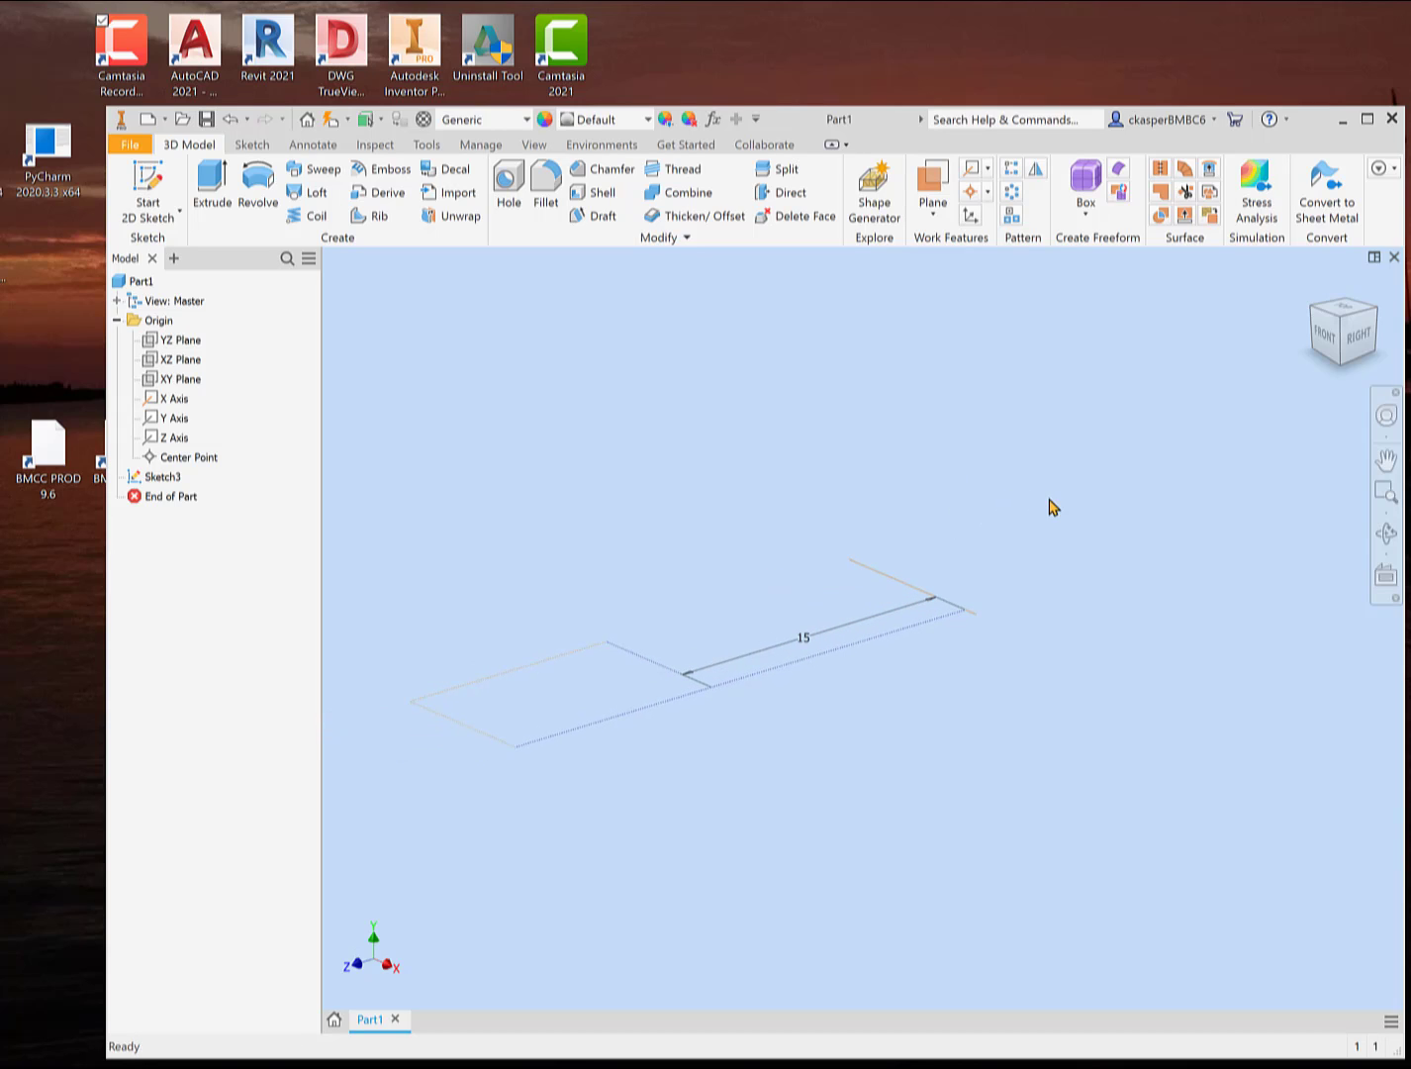
{"action": "left_click", "coordinate": [211, 187]}
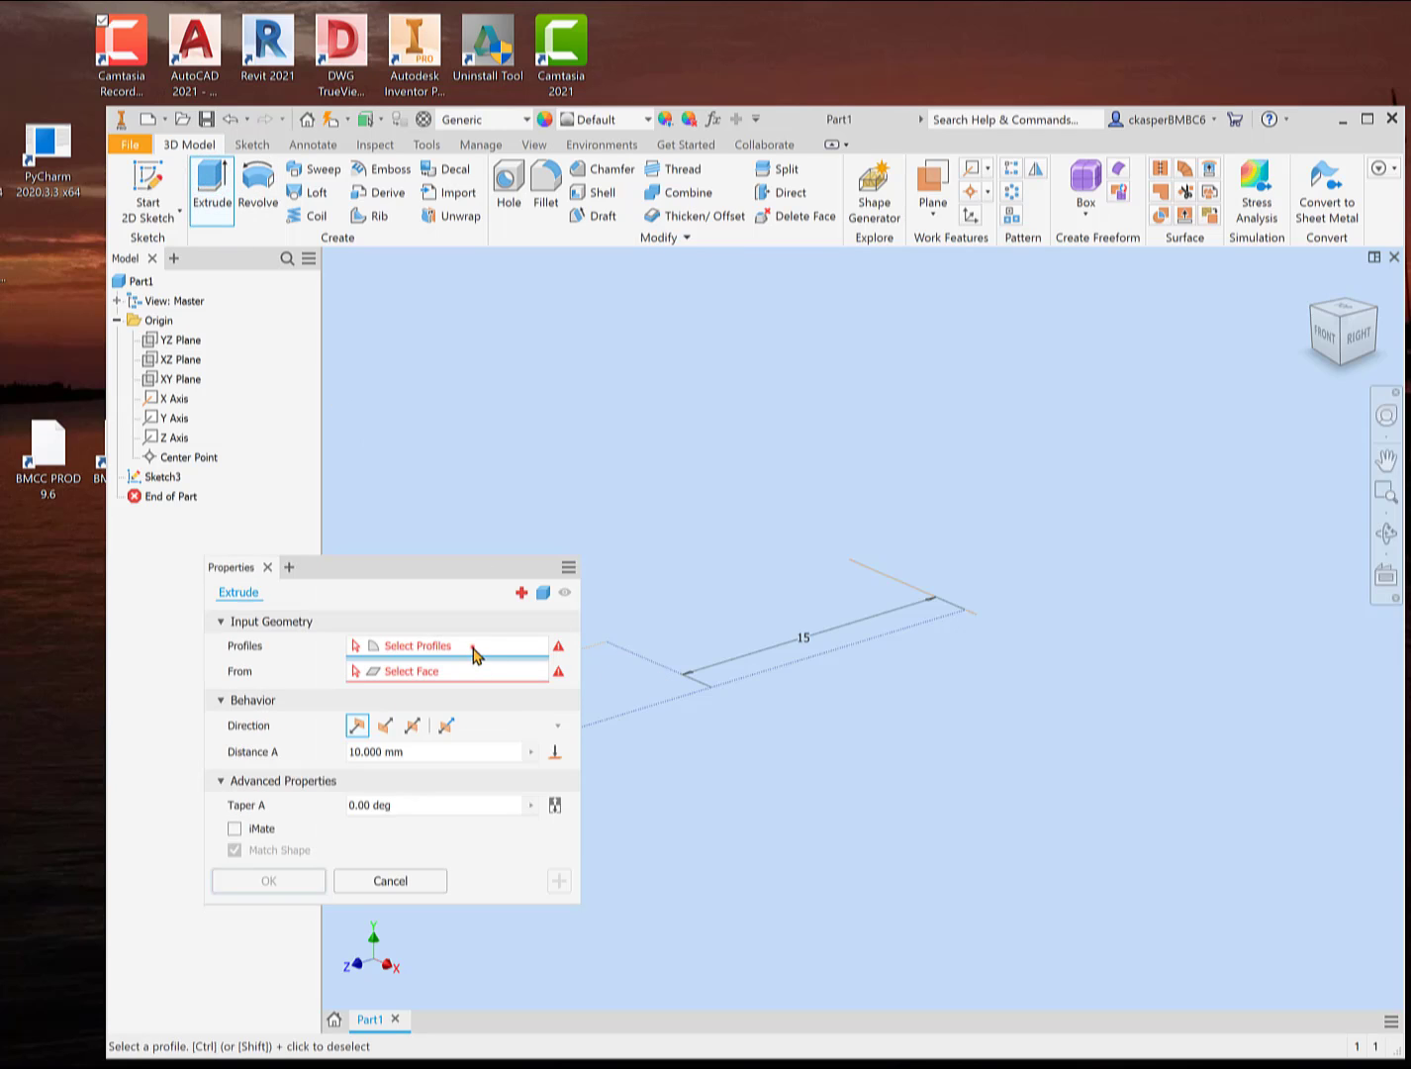
{"action": "left_click", "coordinate": [472, 646]}
{"action": "left_click", "coordinate": [623, 675]}
{"action": "left_click", "coordinate": [664, 666]}
{"action": "left_click", "coordinate": [825, 653]}
{"action": "left_click", "coordinate": [856, 641]}
{"action": "middle_click_drag", "start_coordinate": [745, 541], "coordinate": [970, 492]}
{"action": "left_click", "coordinate": [800, 636]}
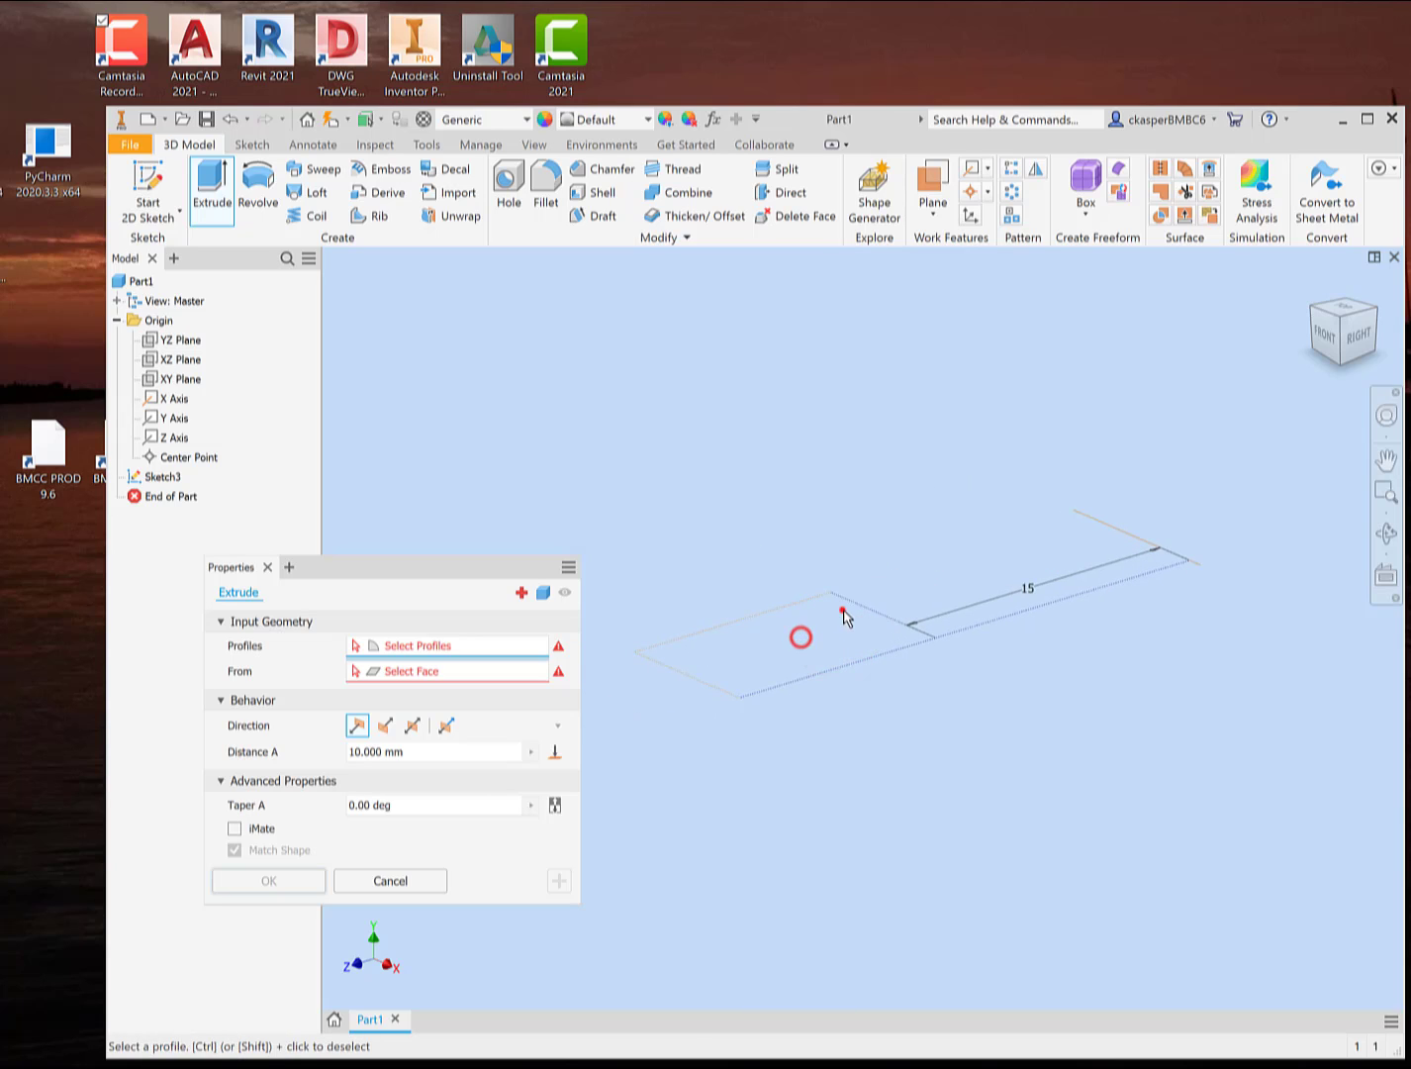
{"action": "left_click", "coordinate": [843, 610]}
{"action": "left_click", "coordinate": [749, 656]}
{"action": "left_click", "coordinate": [737, 706]}
{"action": "left_click", "coordinate": [840, 645]}
{"action": "left_click", "coordinate": [801, 629]}
{"action": "left_click", "coordinate": [823, 631]}
{"action": "left_click", "coordinate": [835, 649]}
{"action": "left_click", "coordinate": [907, 666]}
{"action": "left_click", "coordinate": [914, 633]}
{"action": "left_click", "coordinate": [884, 633]}
{"action": "left_click", "coordinate": [677, 641]}
{"action": "left_click", "coordinate": [818, 642]}
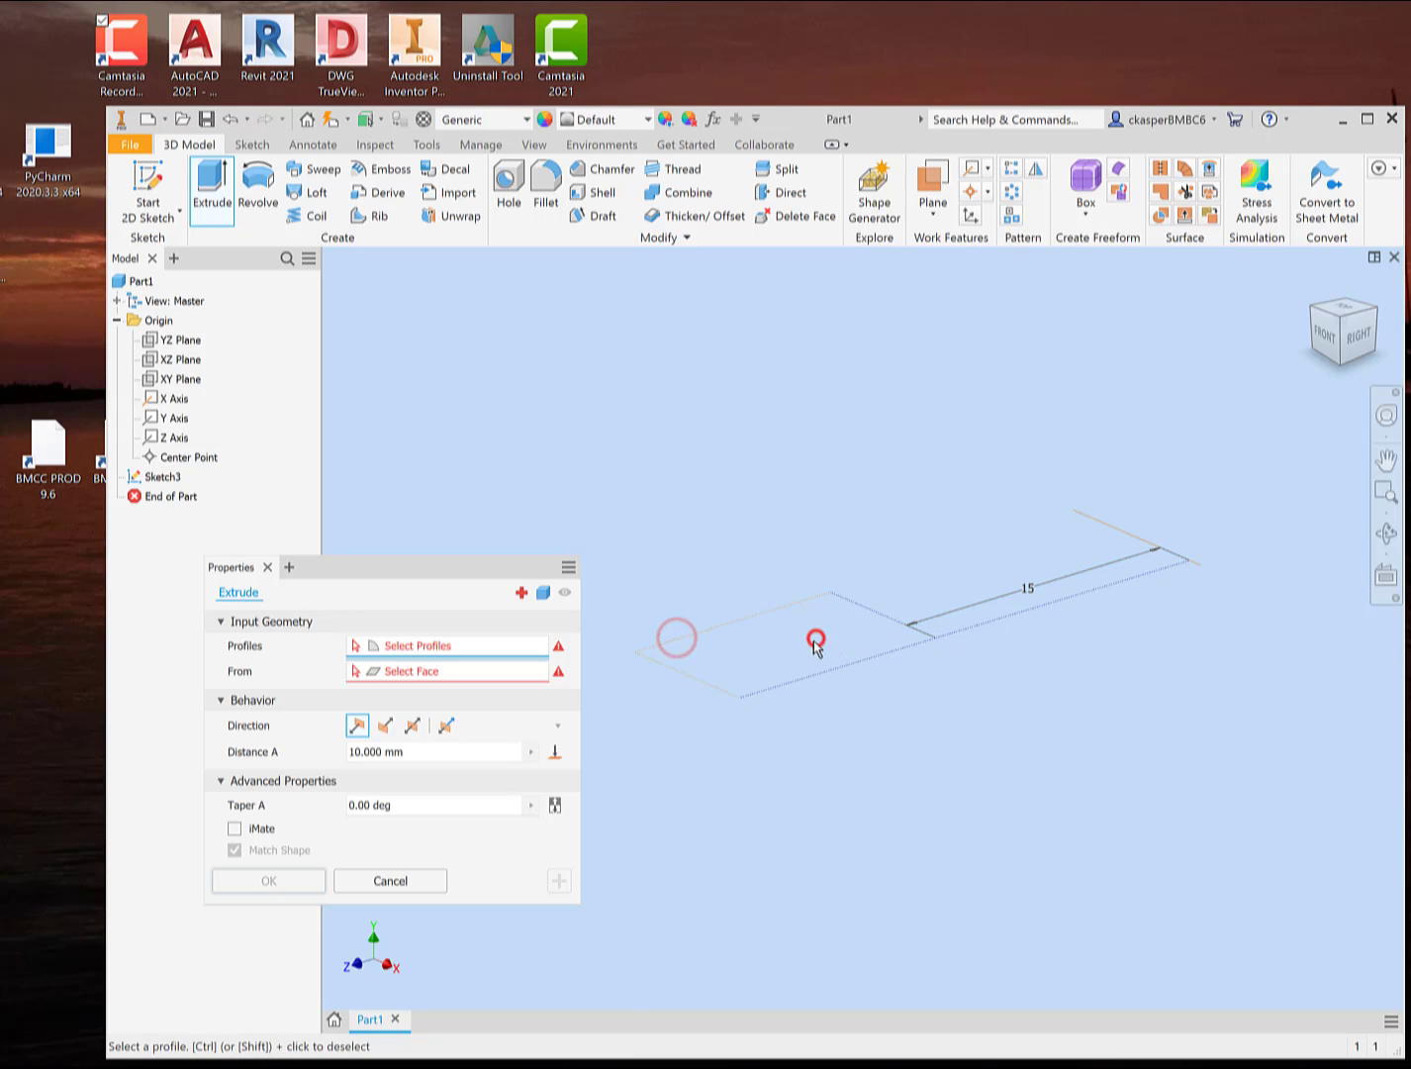
{"action": "left_click", "coordinate": [789, 641]}
{"action": "left_click", "coordinate": [1115, 522]}
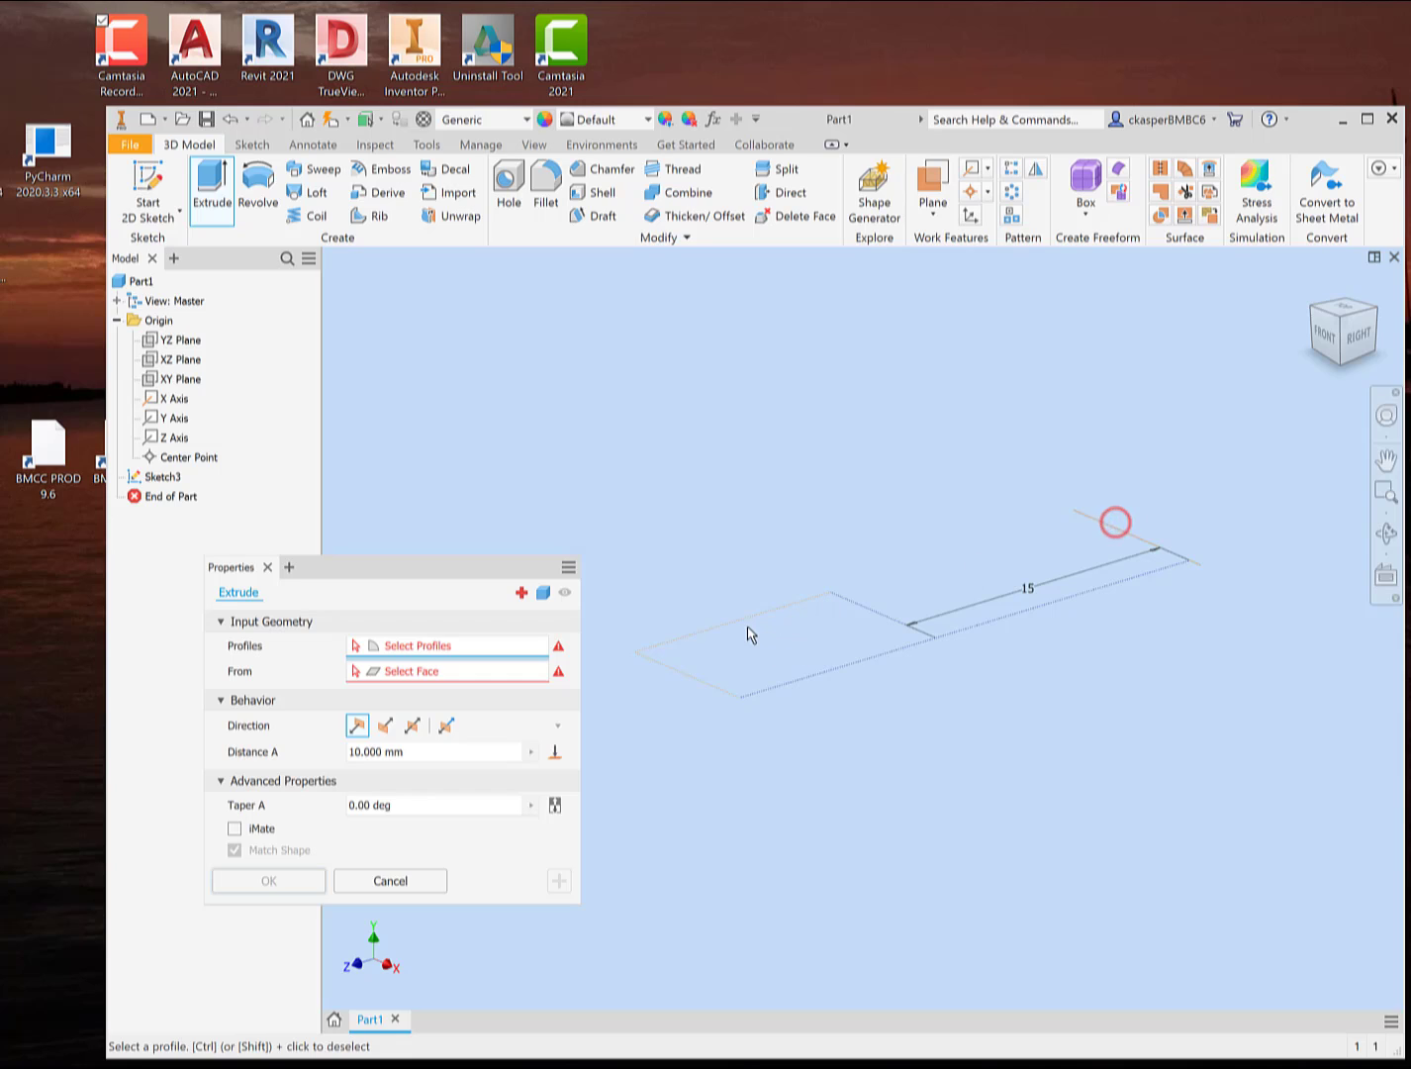
{"action": "left_click", "coordinate": [748, 627]}
{"action": "left_click", "coordinate": [421, 879]}
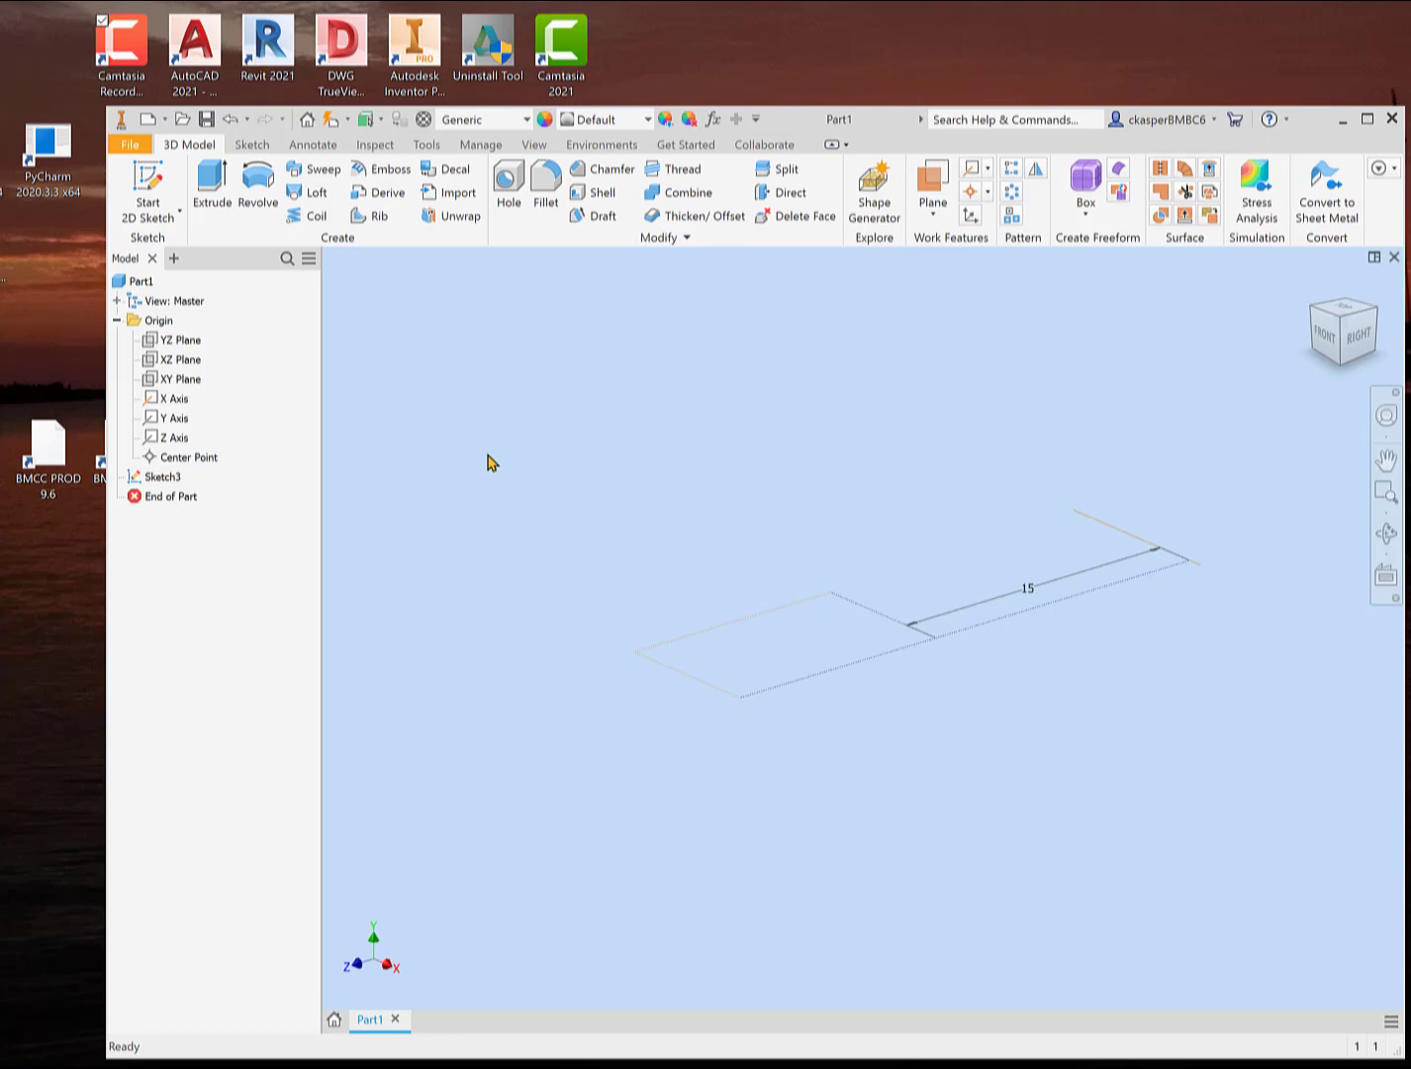
- Reopen the sketch and trace the construction rectangle's two short sides with regular solid lines
{"action": "right_click", "coordinate": [161, 479]}
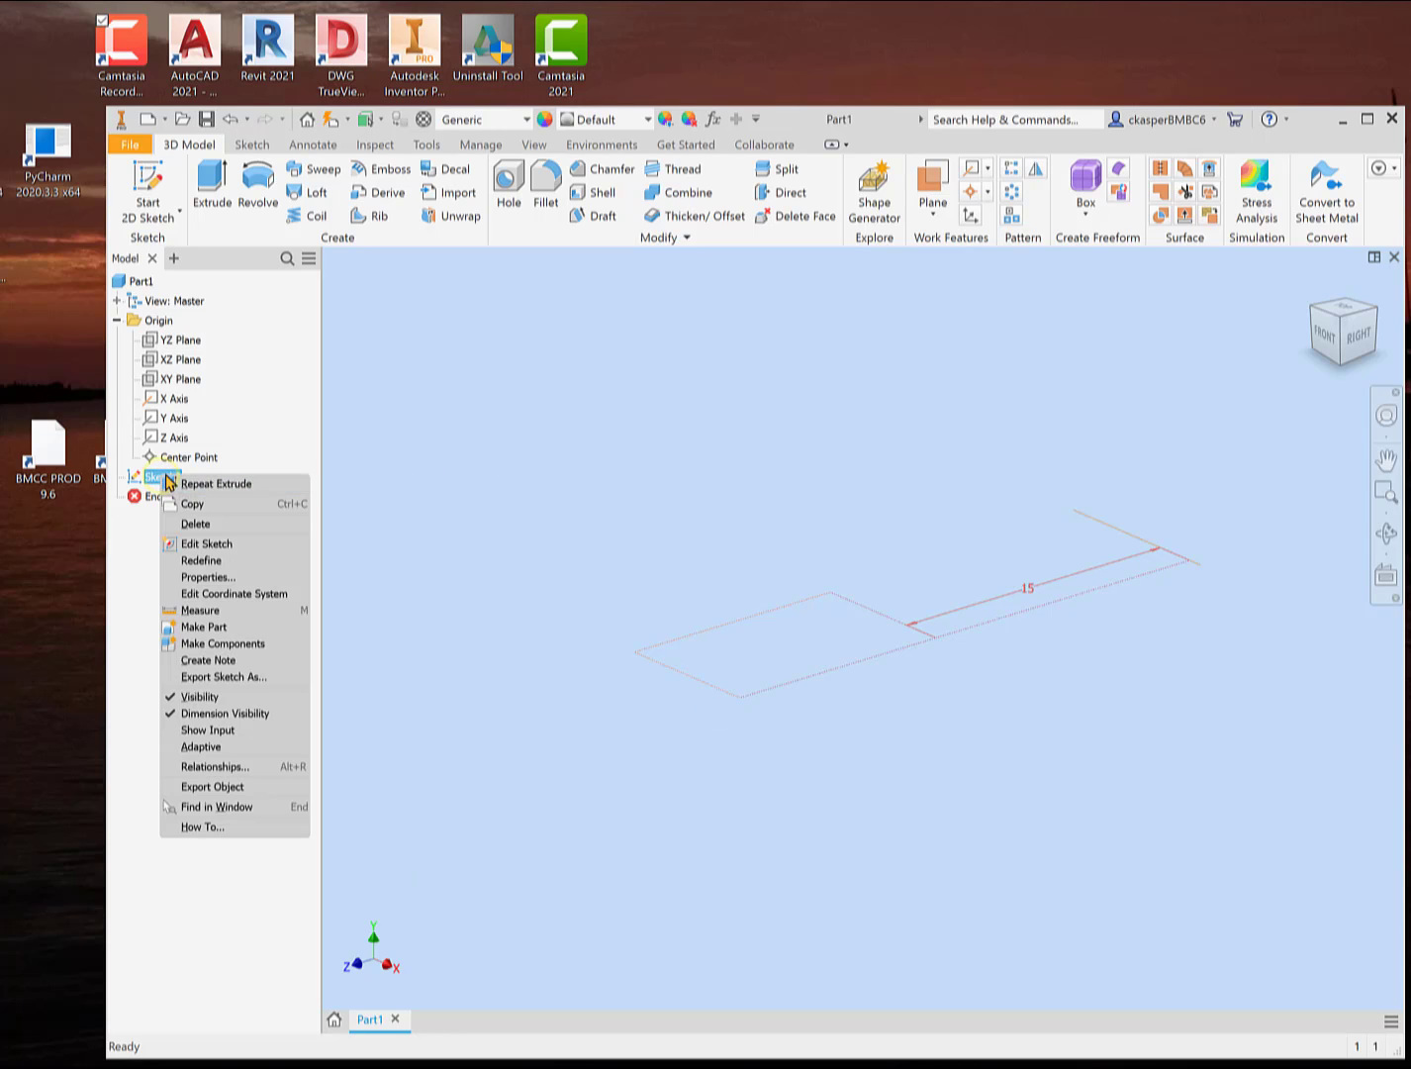
{"action": "left_click", "coordinate": [268, 544]}
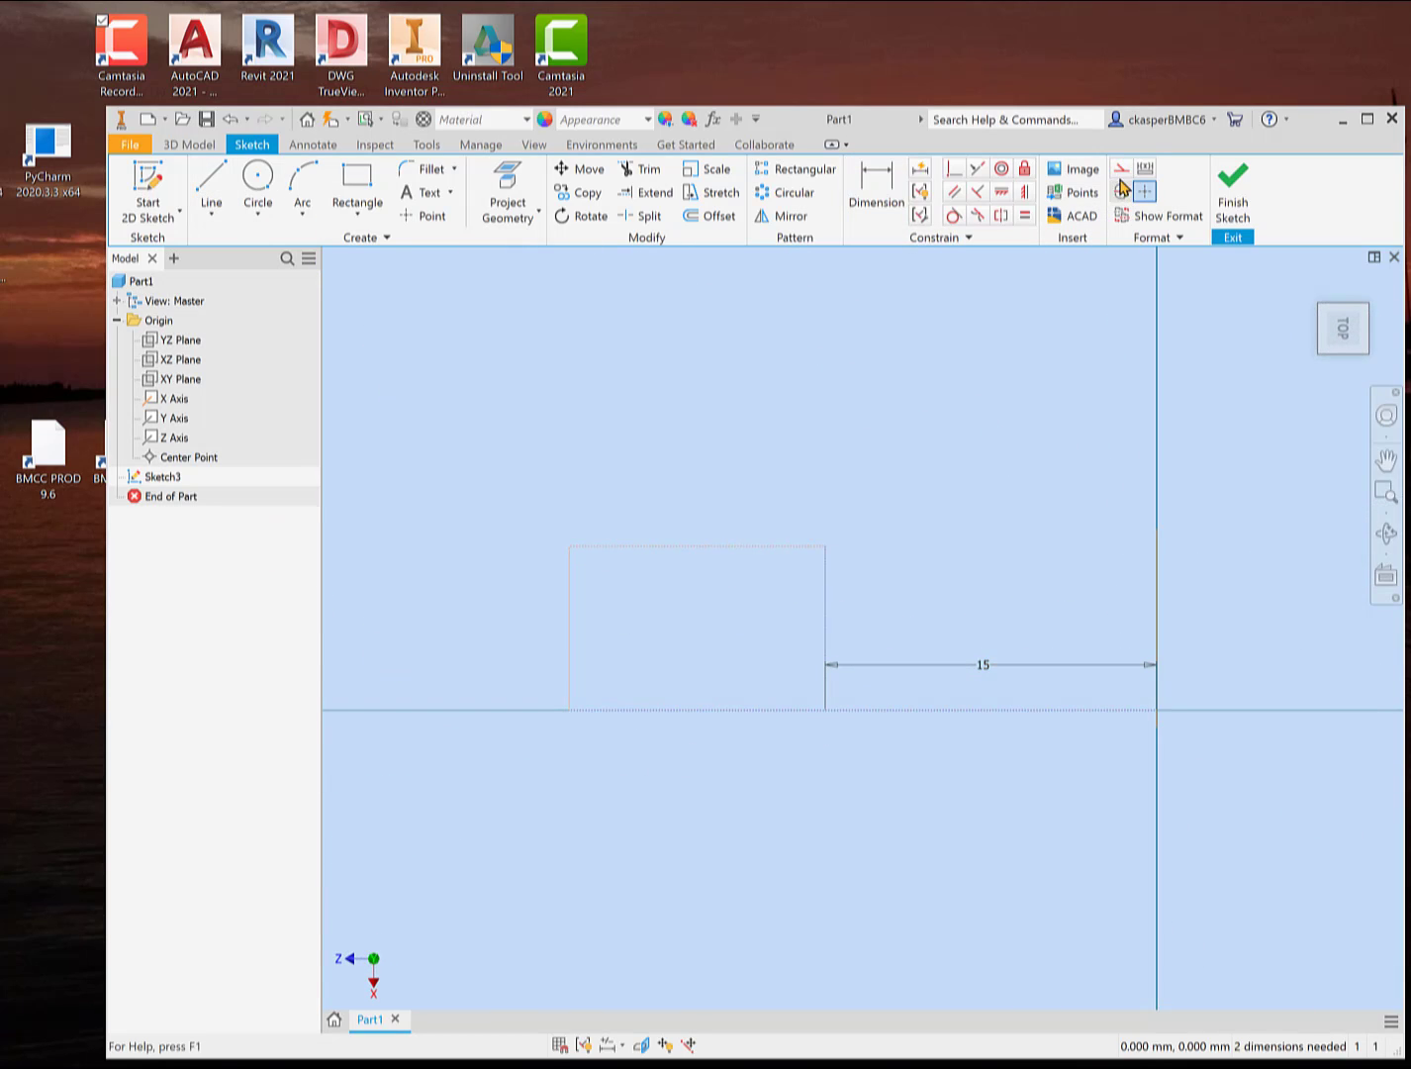
{"action": "left_click", "coordinate": [203, 184]}
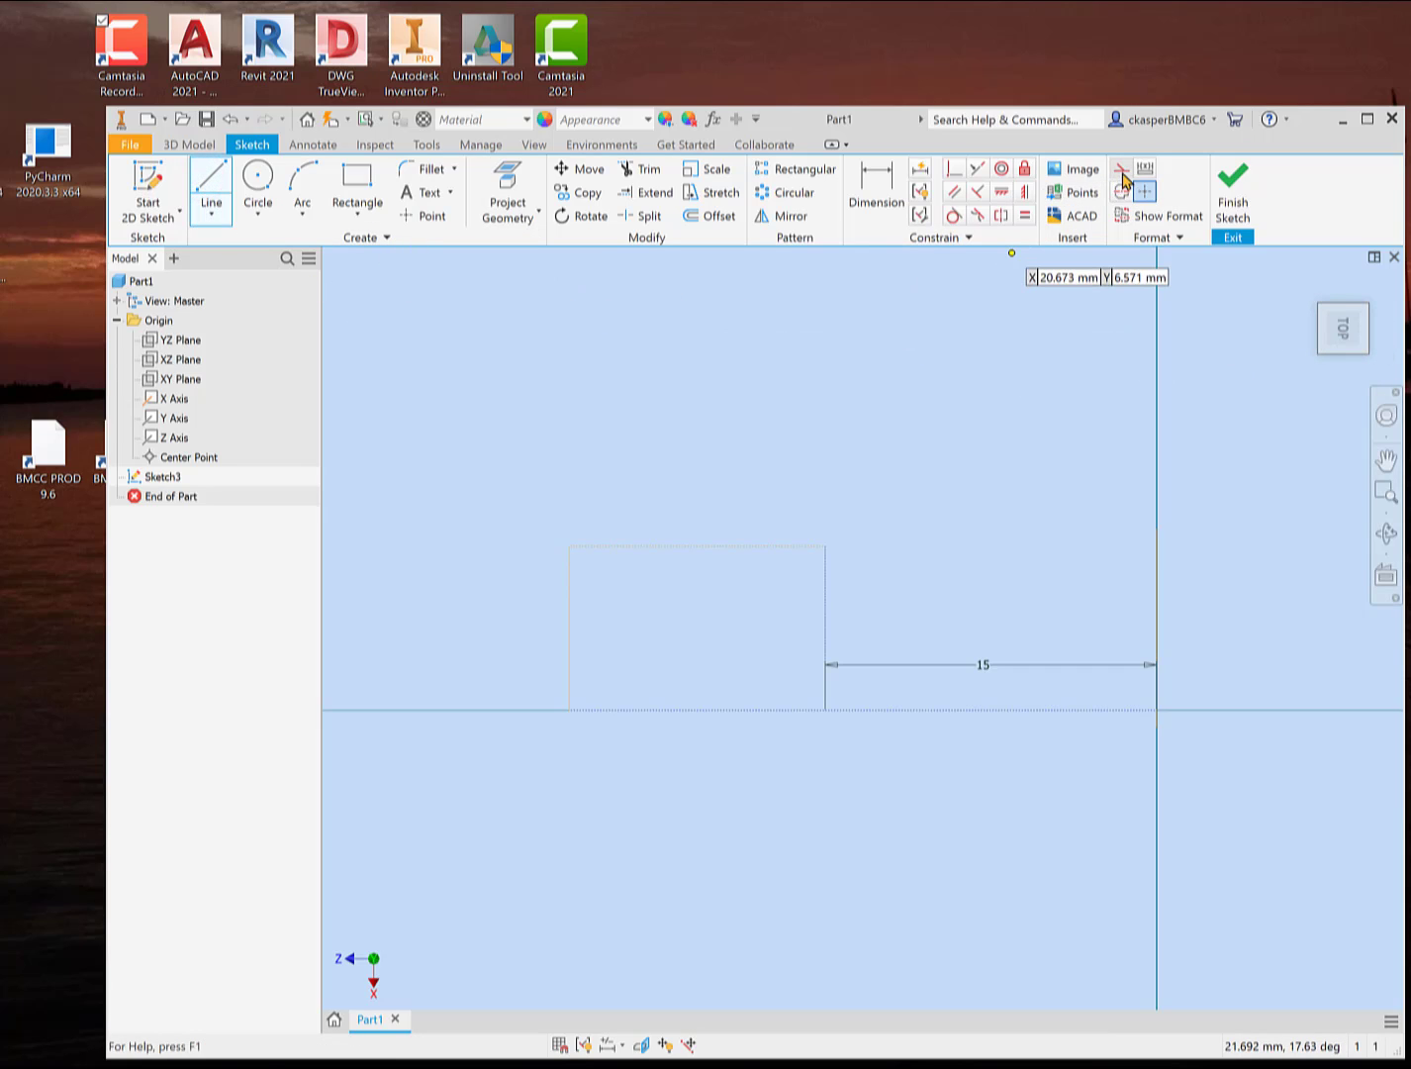
{"action": "left_click", "coordinate": [570, 545]}
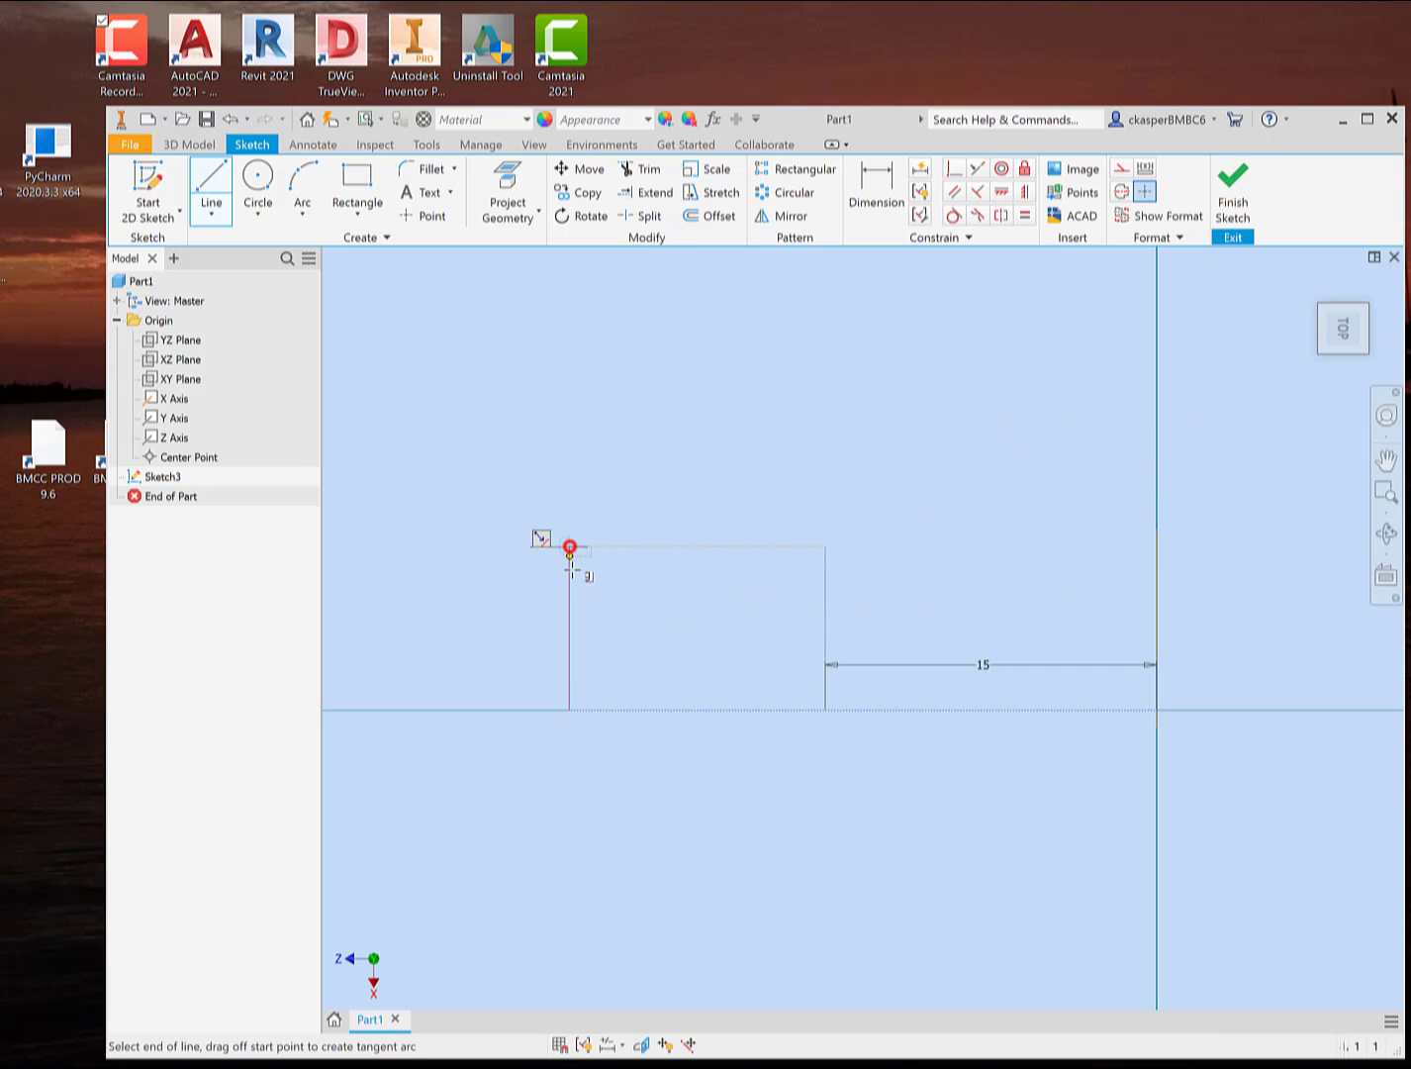
{"action": "left_click_drag", "start_coordinate": [570, 550], "coordinate": [570, 711]}
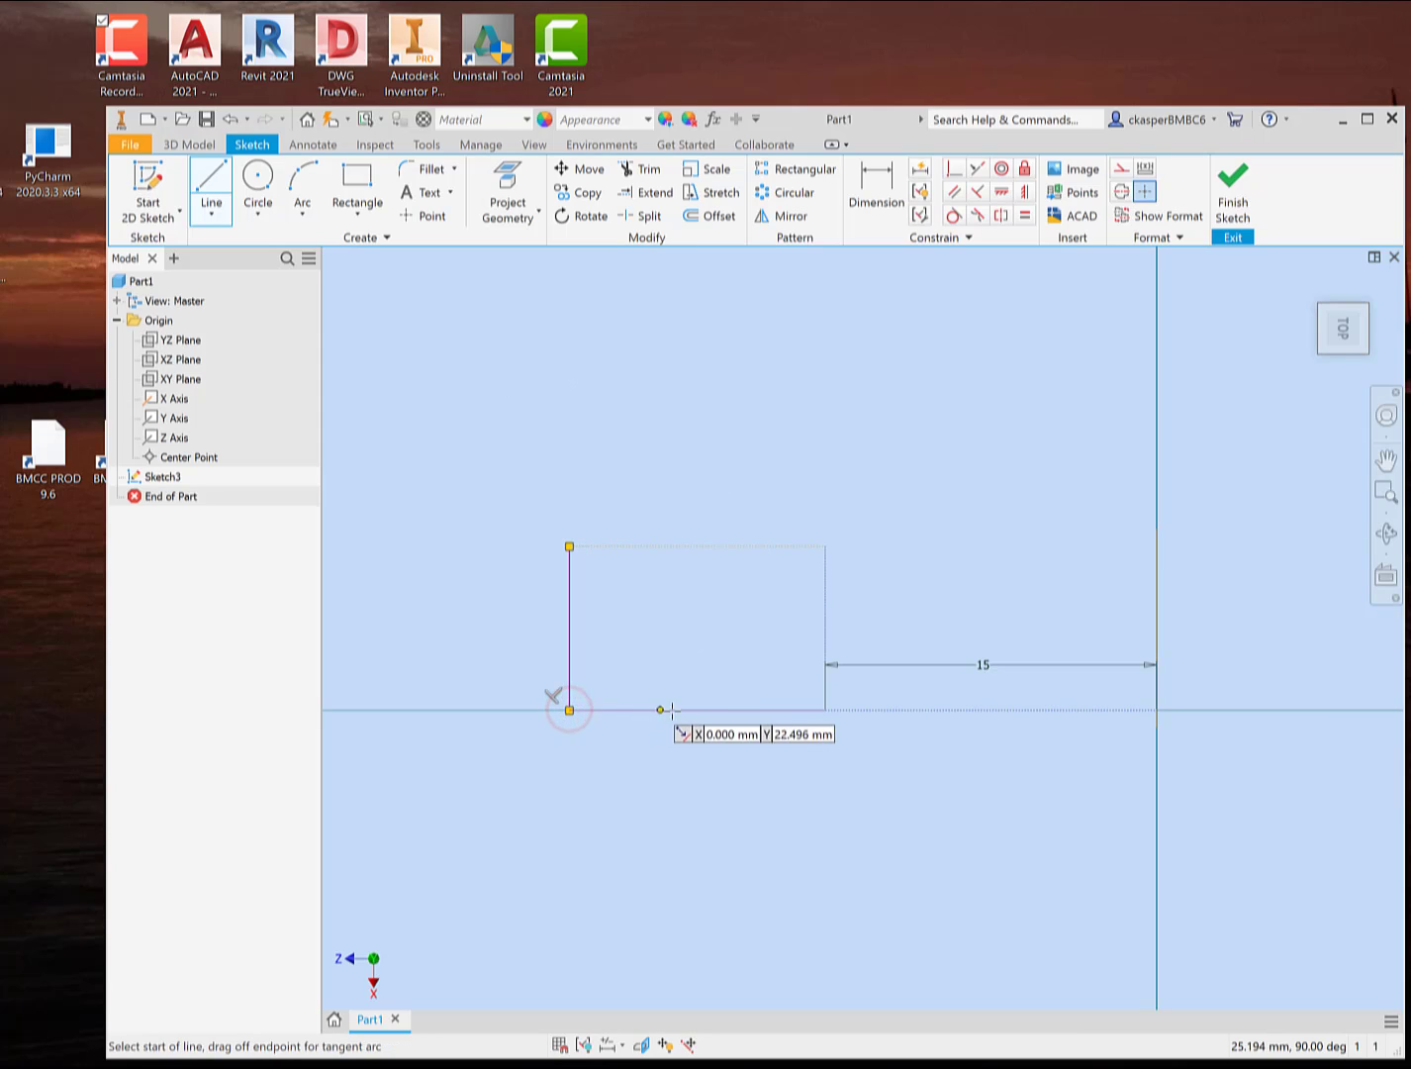
{"action": "left_click", "coordinate": [826, 711]}
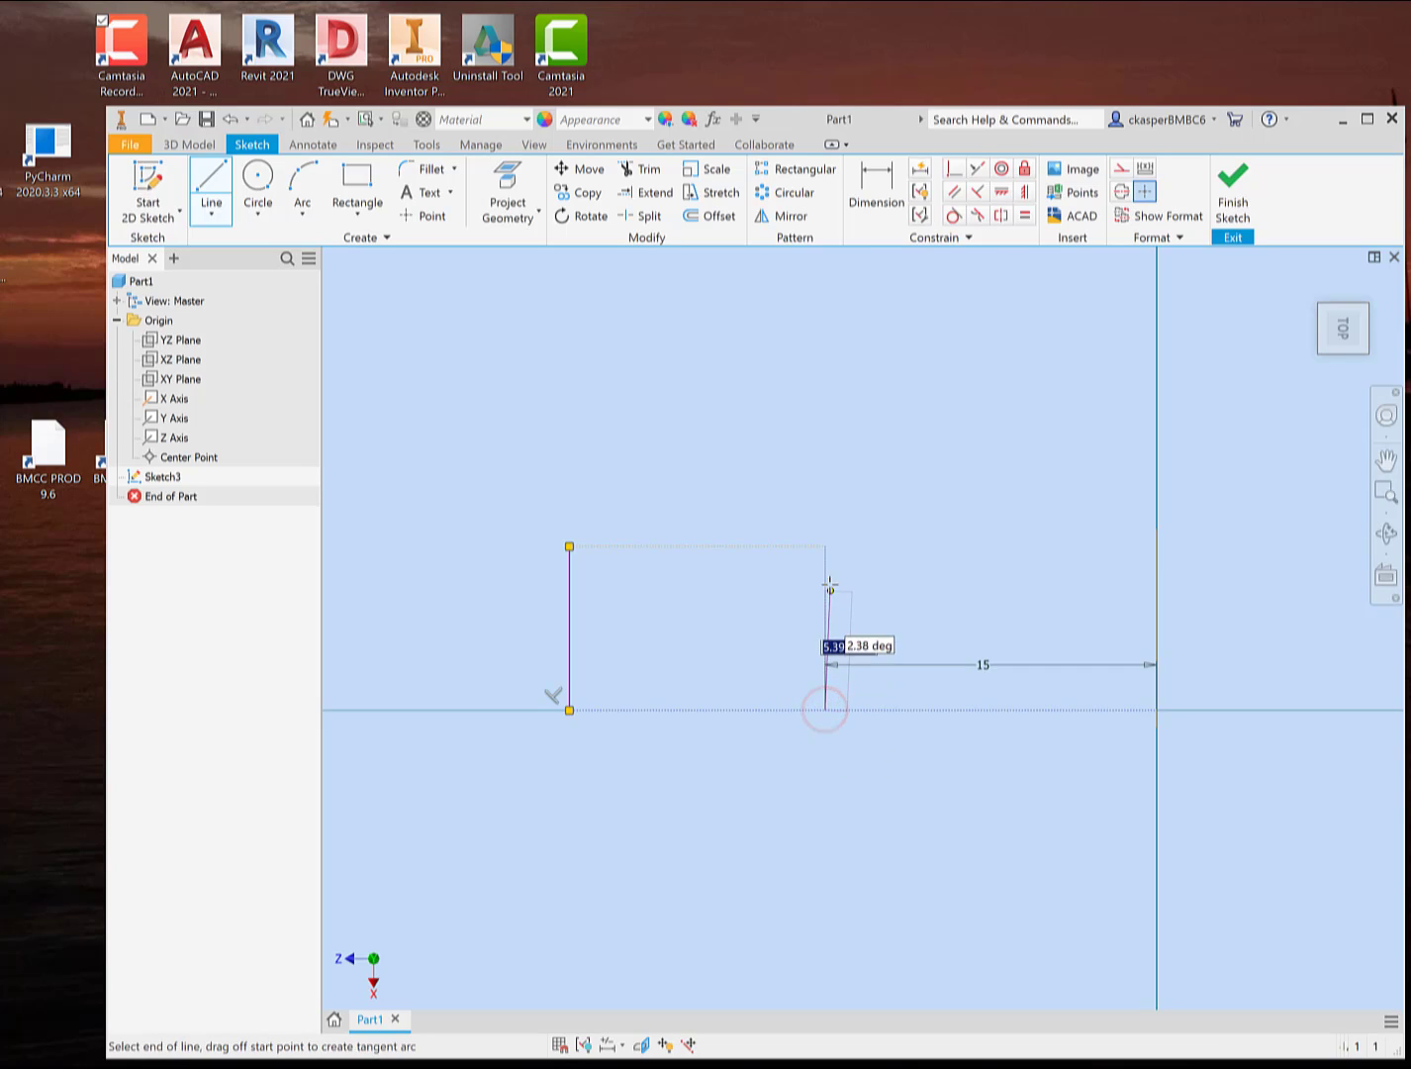
{"action": "double_click", "coordinate": [826, 546]}
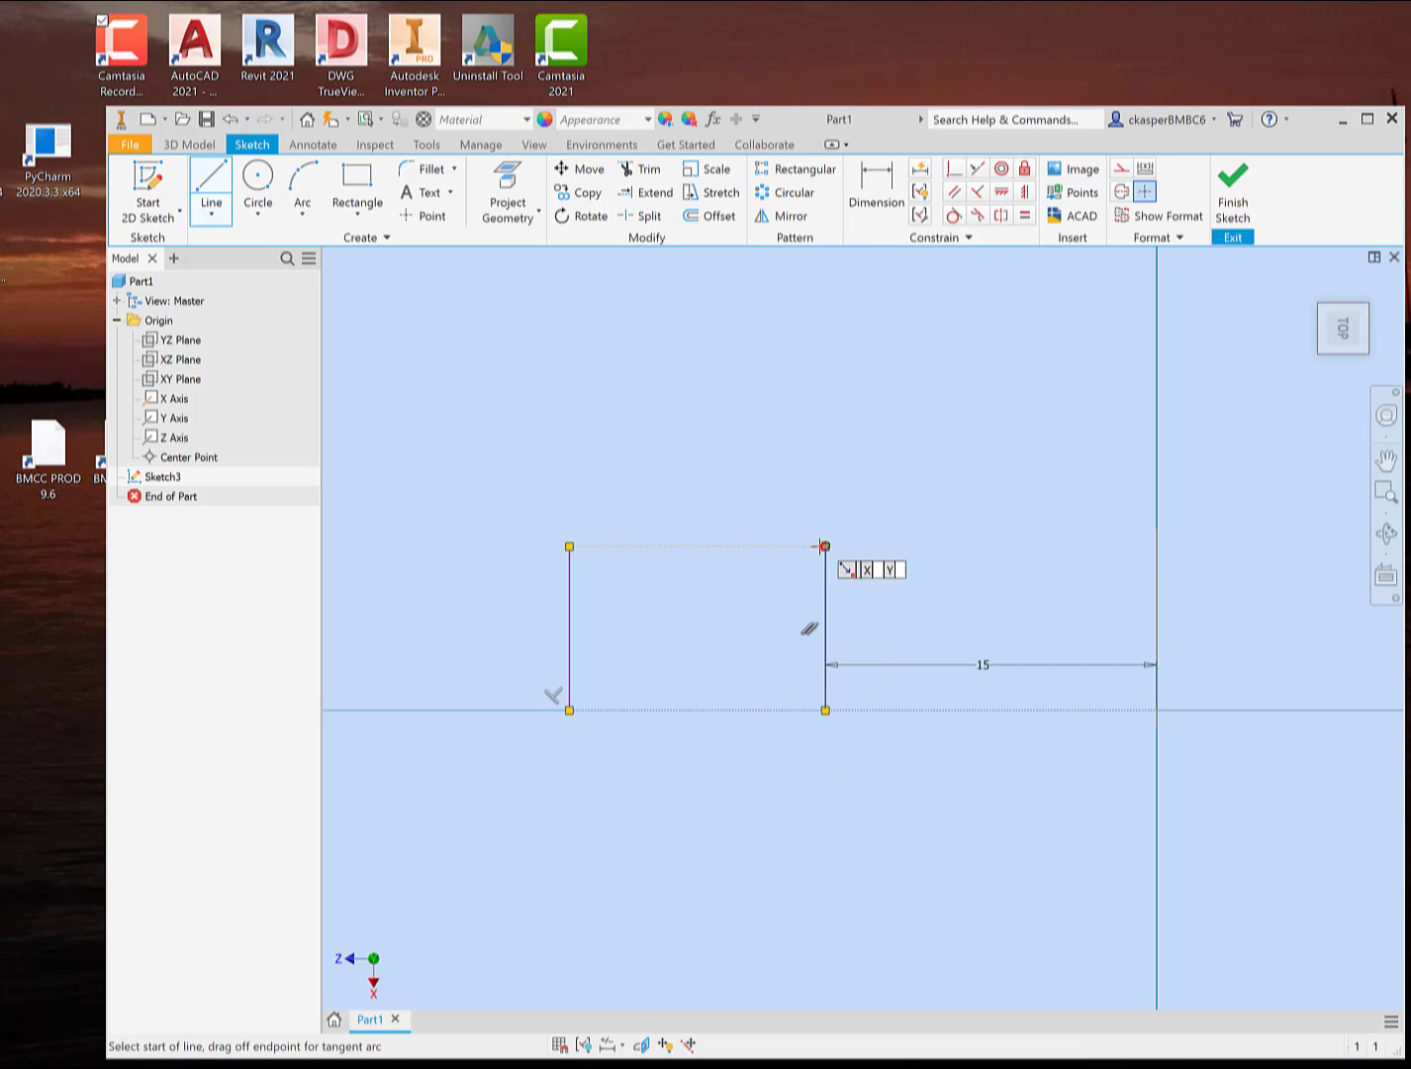
{"action": "left_click", "coordinate": [571, 545]}
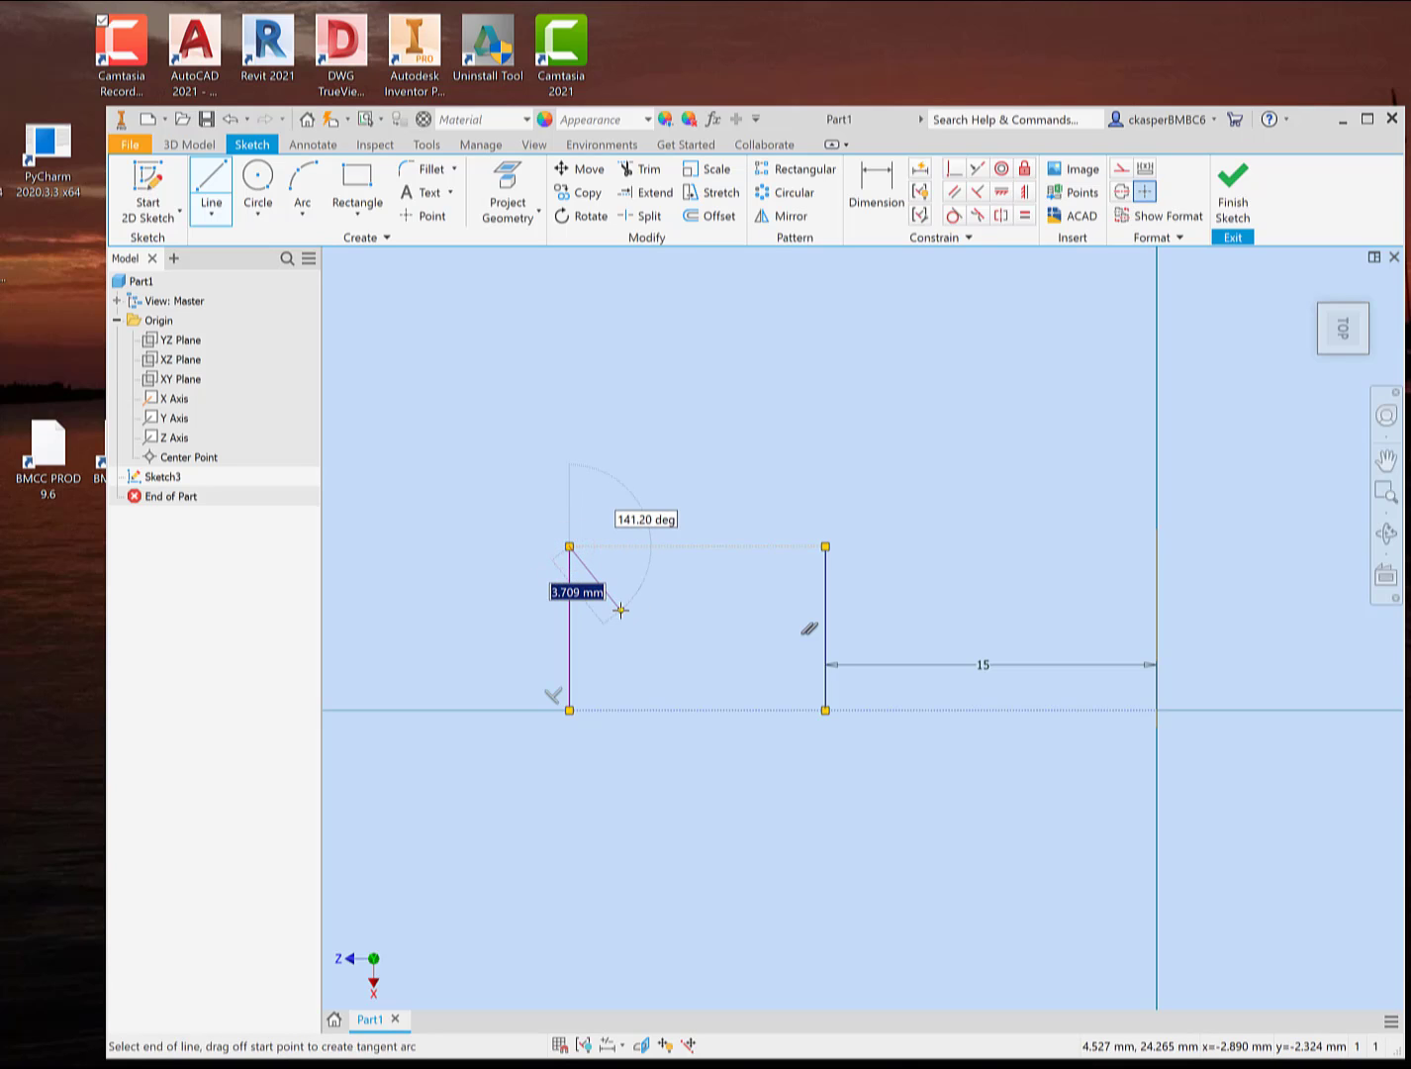
{"action": "key", "text": "Escape"}
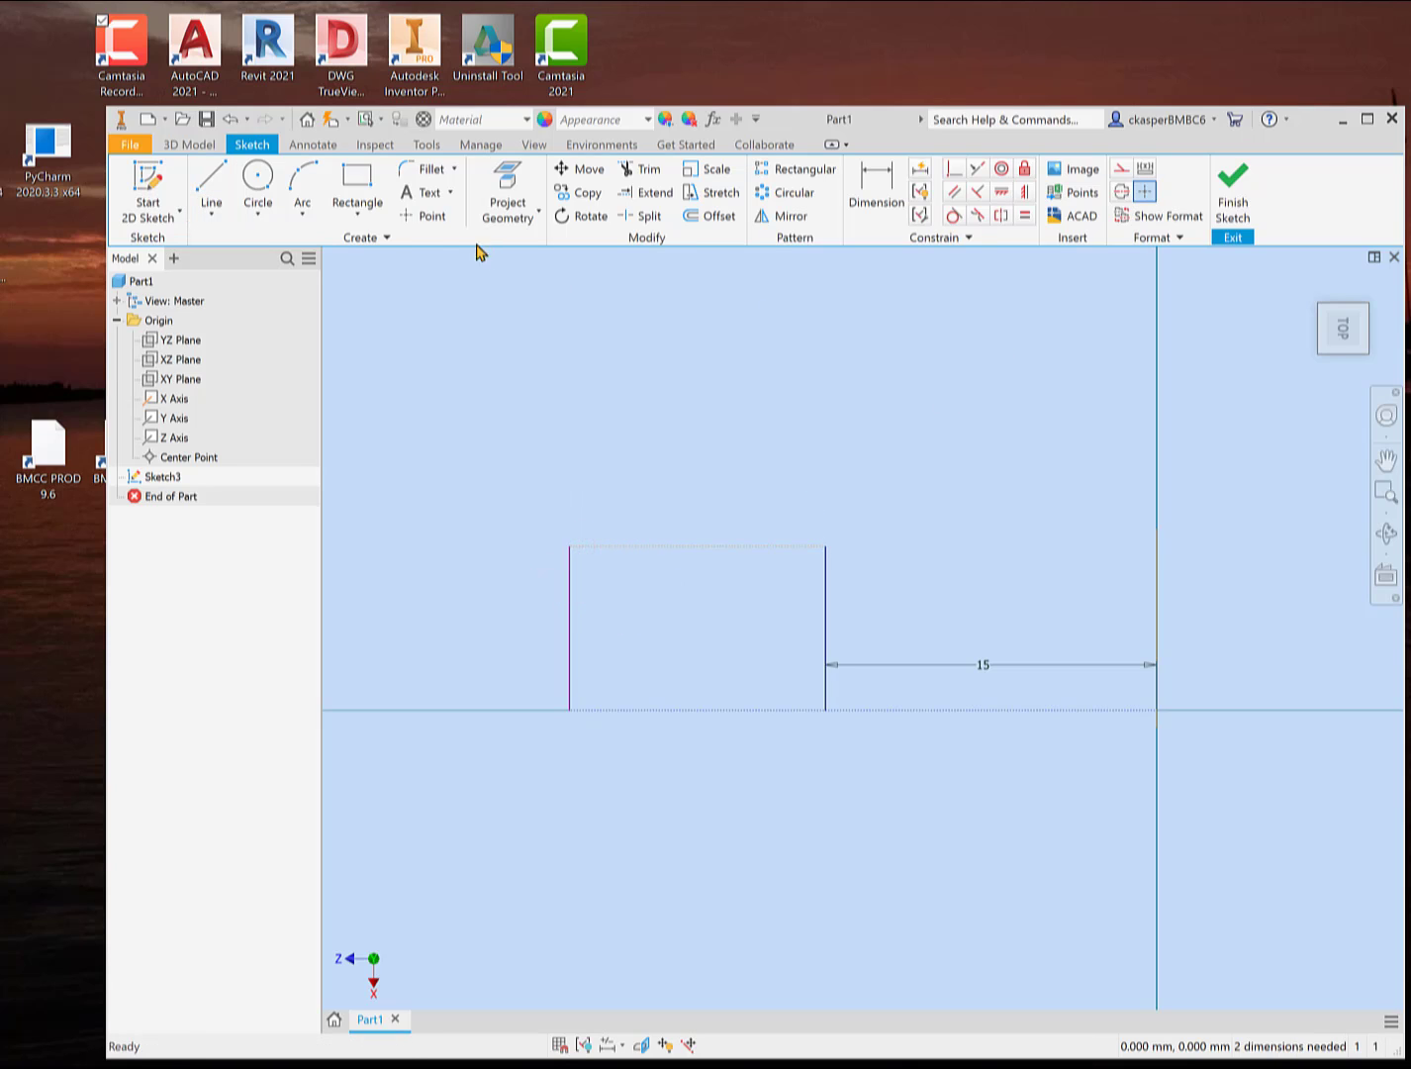
- Trace the construction rectangle's two long sides with regular solid lines and finish the sketch
{"action": "left_click", "coordinate": [209, 183]}
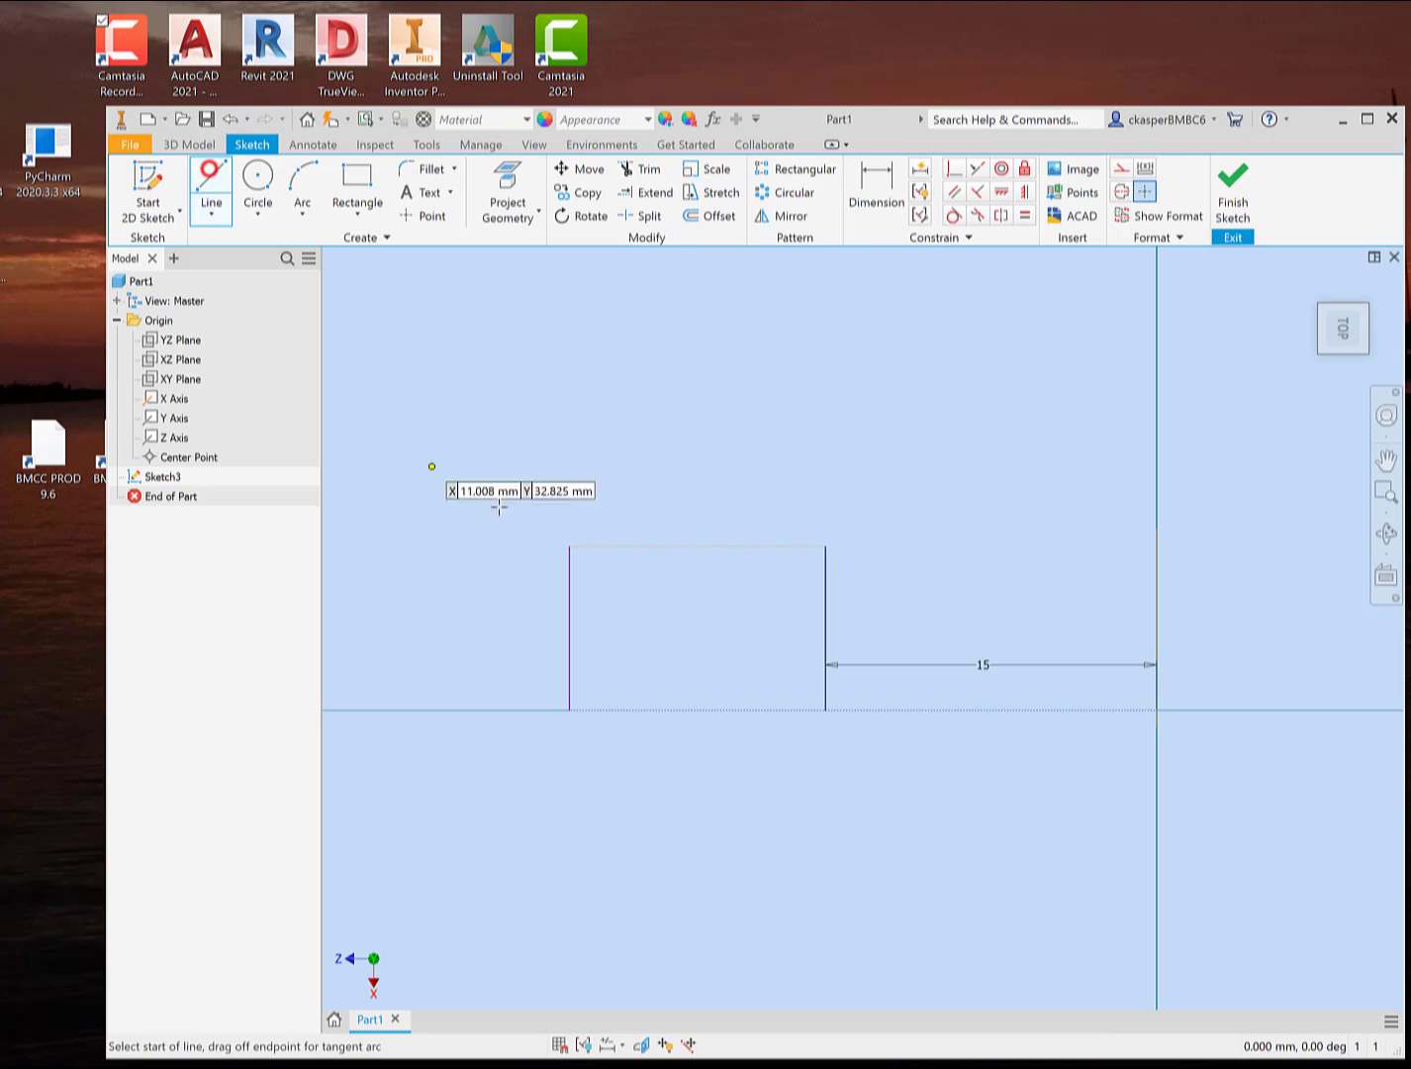
{"action": "left_click", "coordinate": [570, 550]}
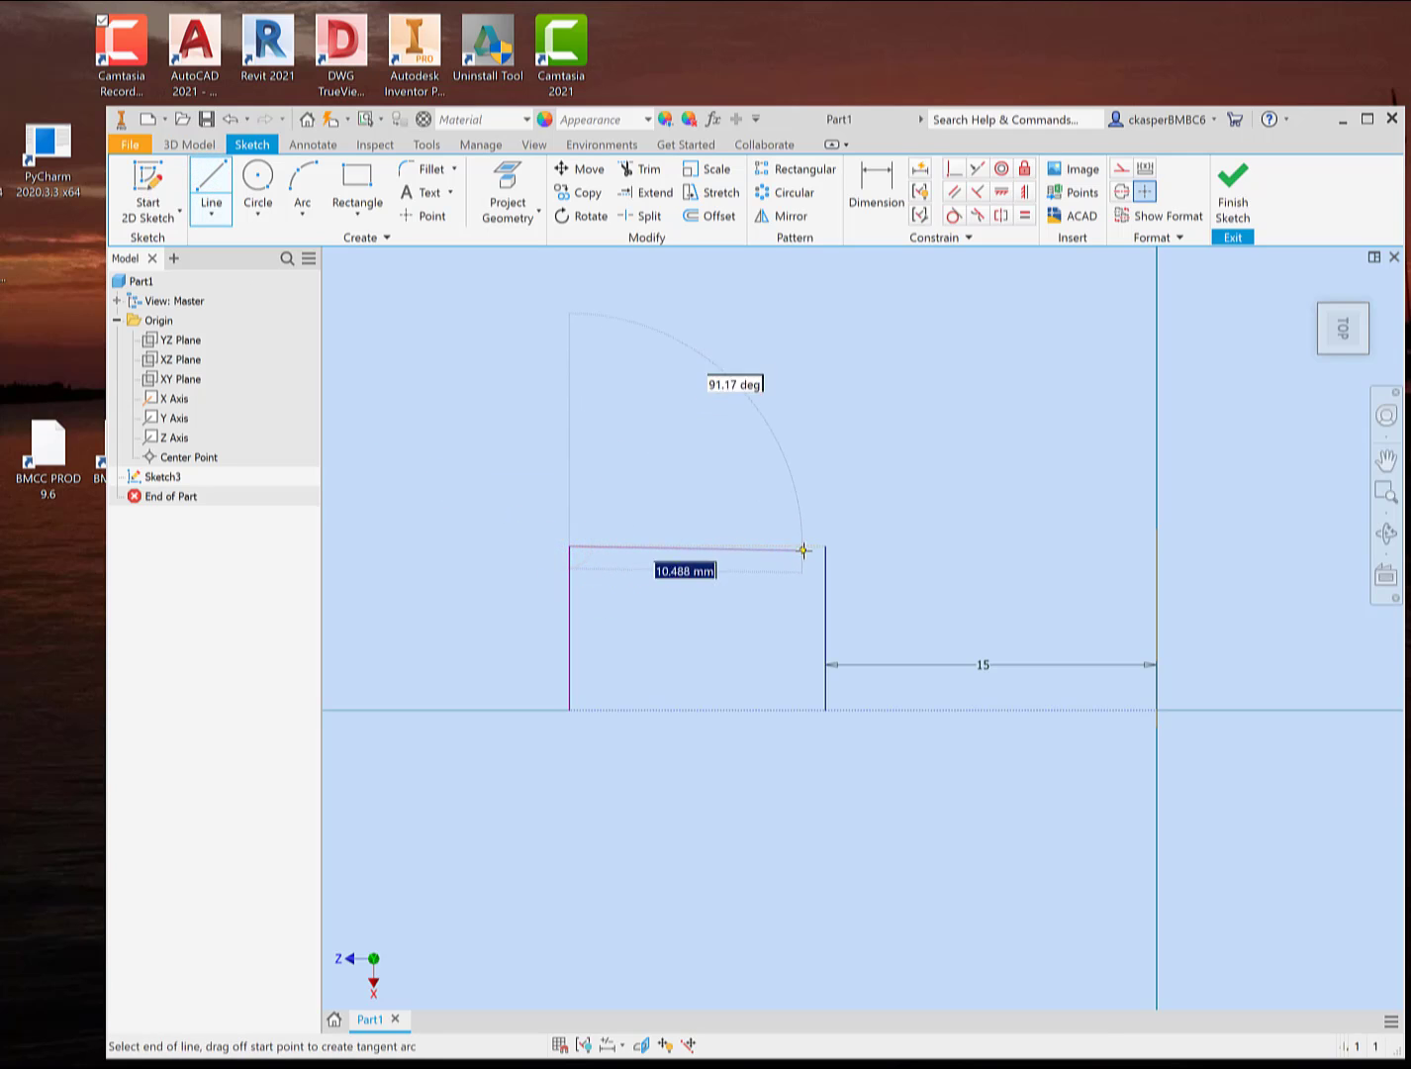
{"action": "left_click", "coordinate": [842, 568]}
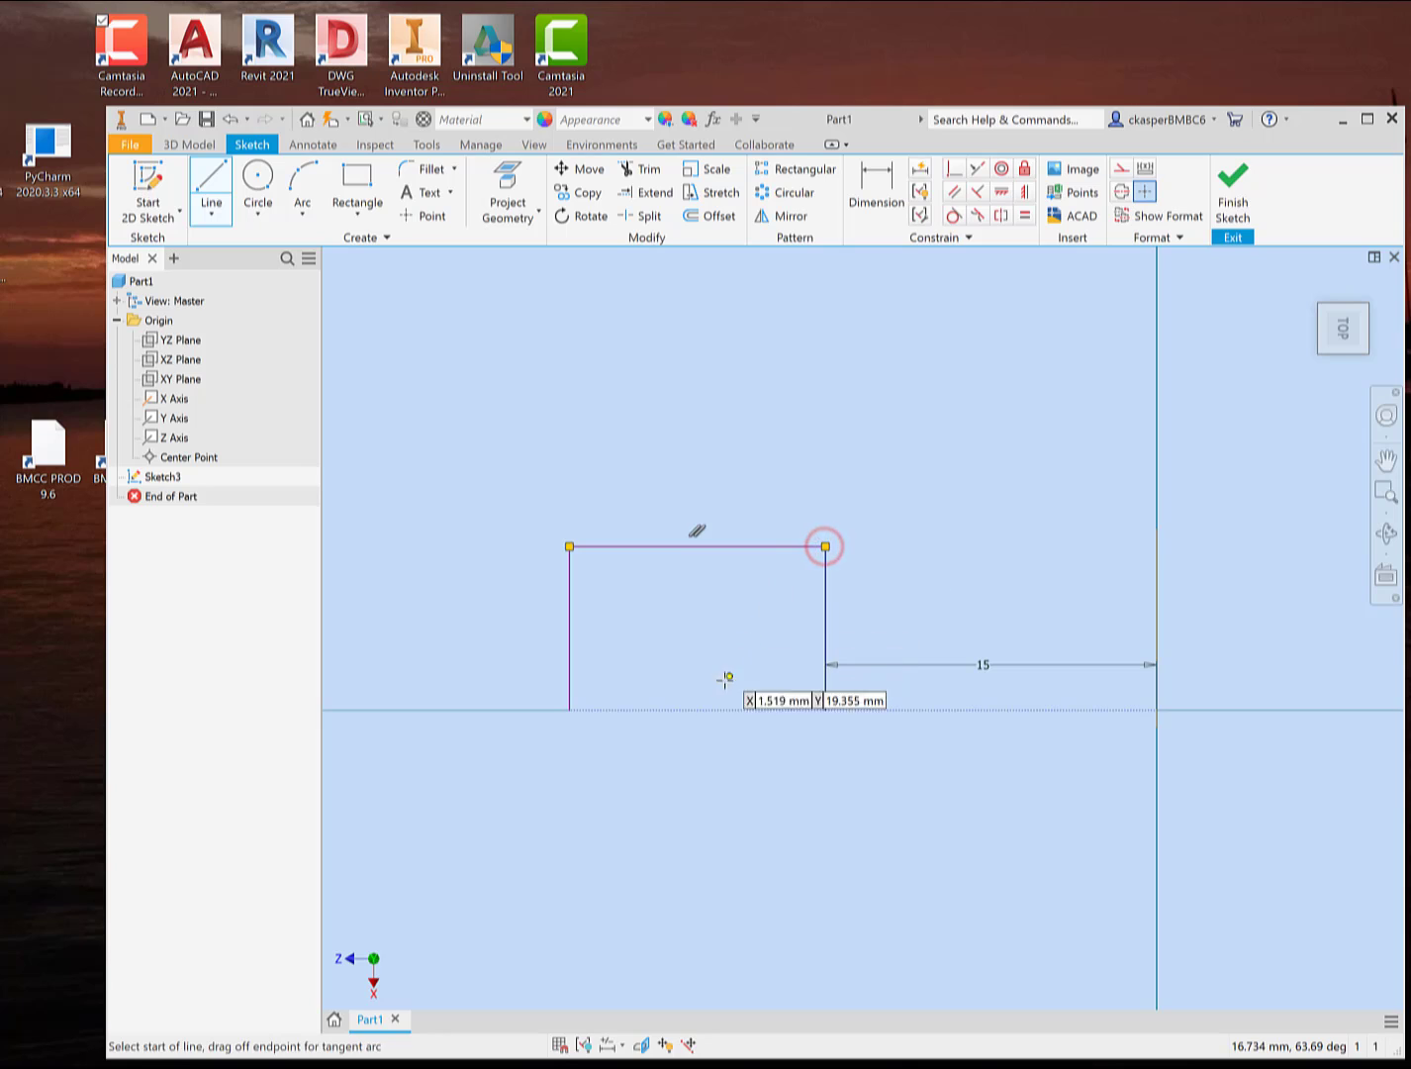
{"action": "left_click", "coordinate": [569, 709]}
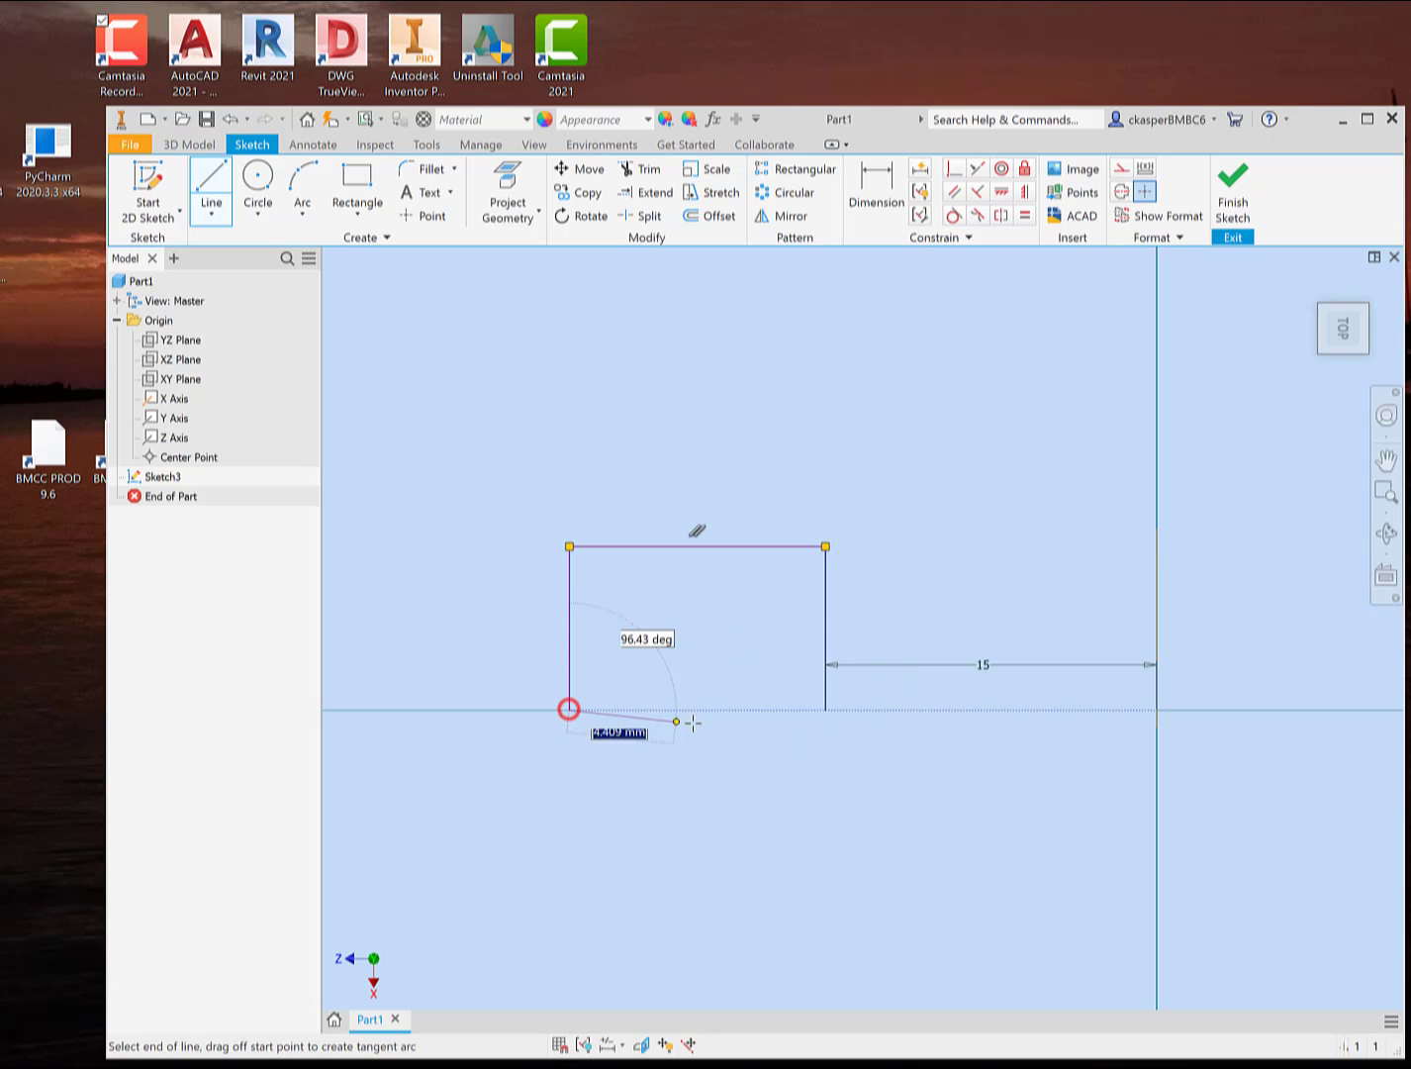
{"action": "left_click", "coordinate": [825, 709]}
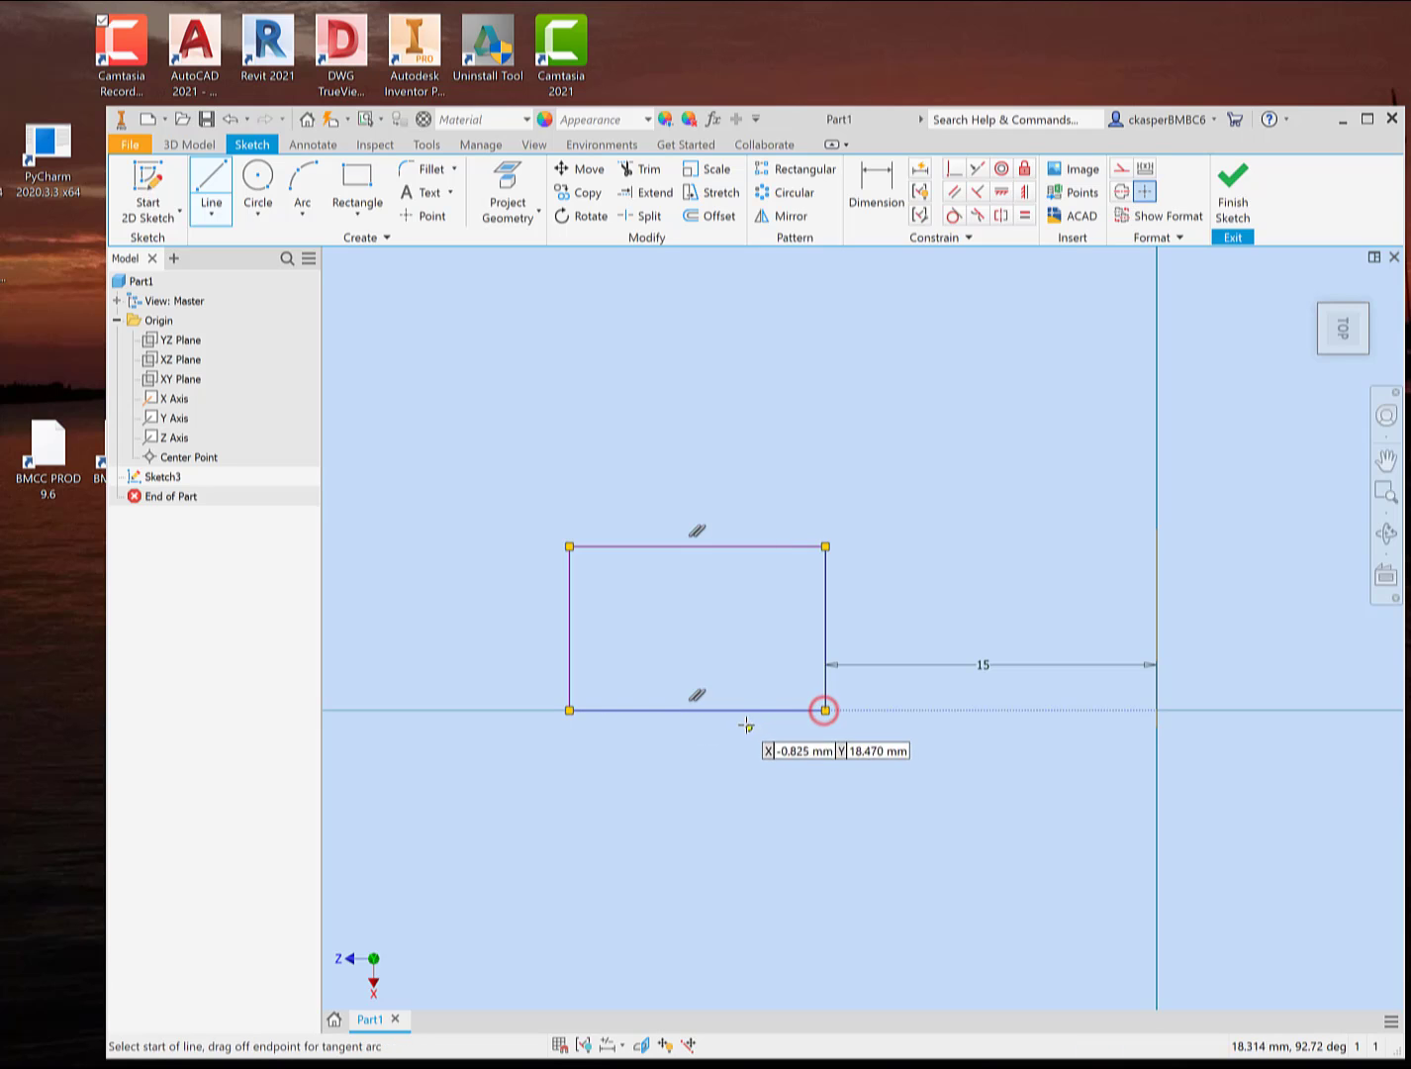
{"action": "left_click", "coordinate": [1233, 201]}
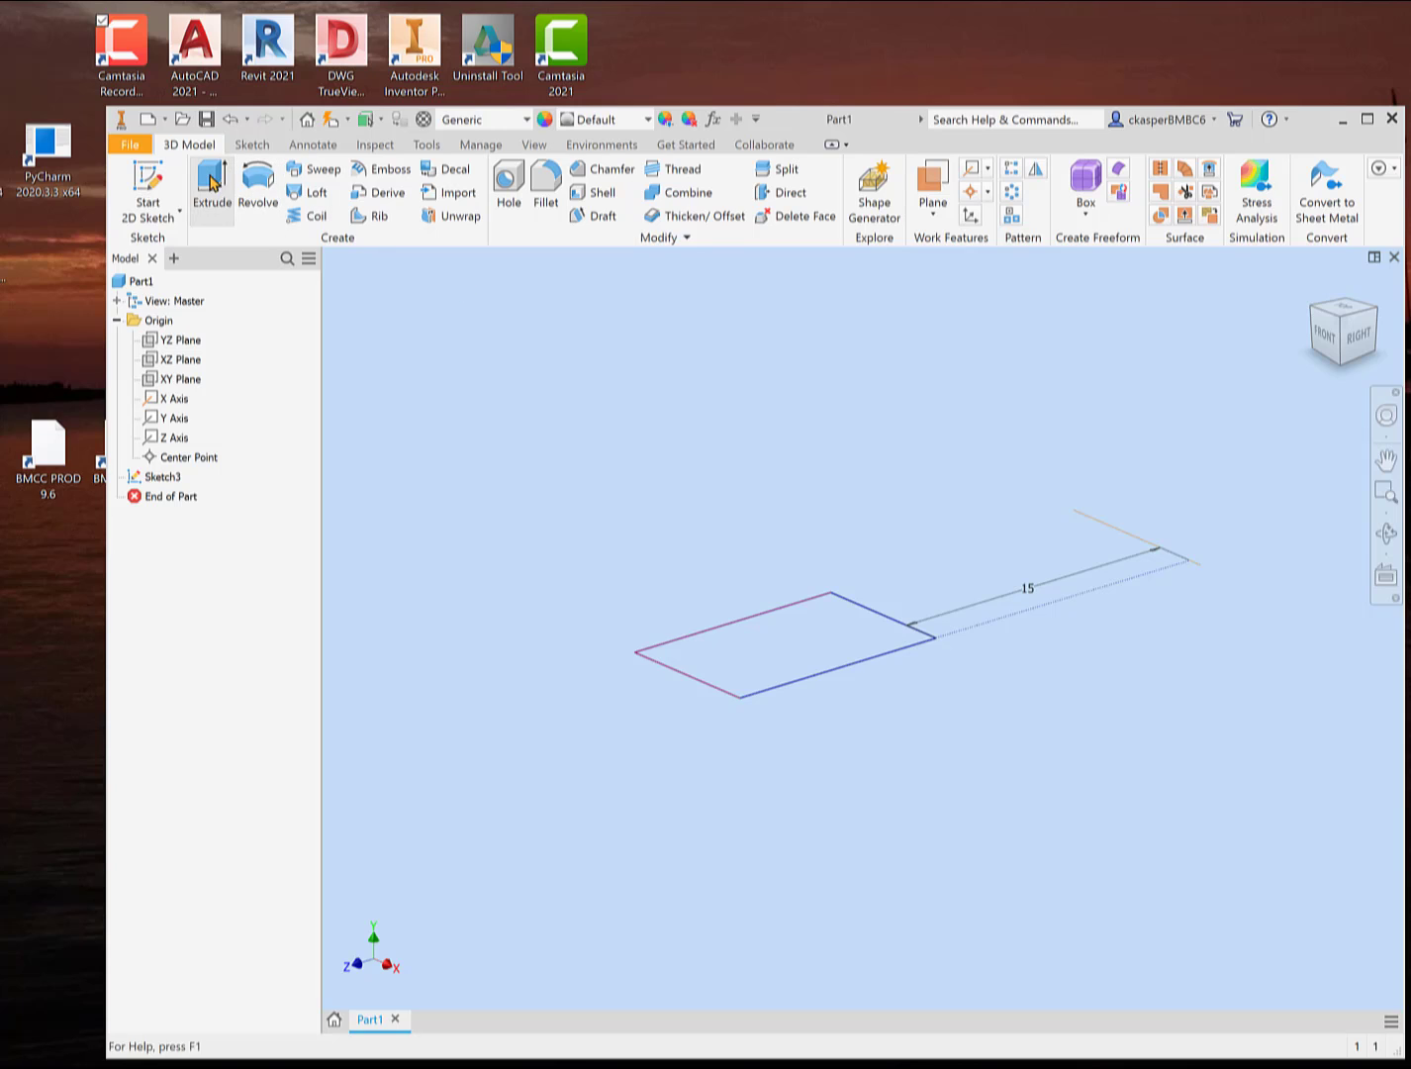
- Preview a 10 mm extrusion of the solid-line rectangle and cancel it
{"action": "left_click", "coordinate": [210, 182]}
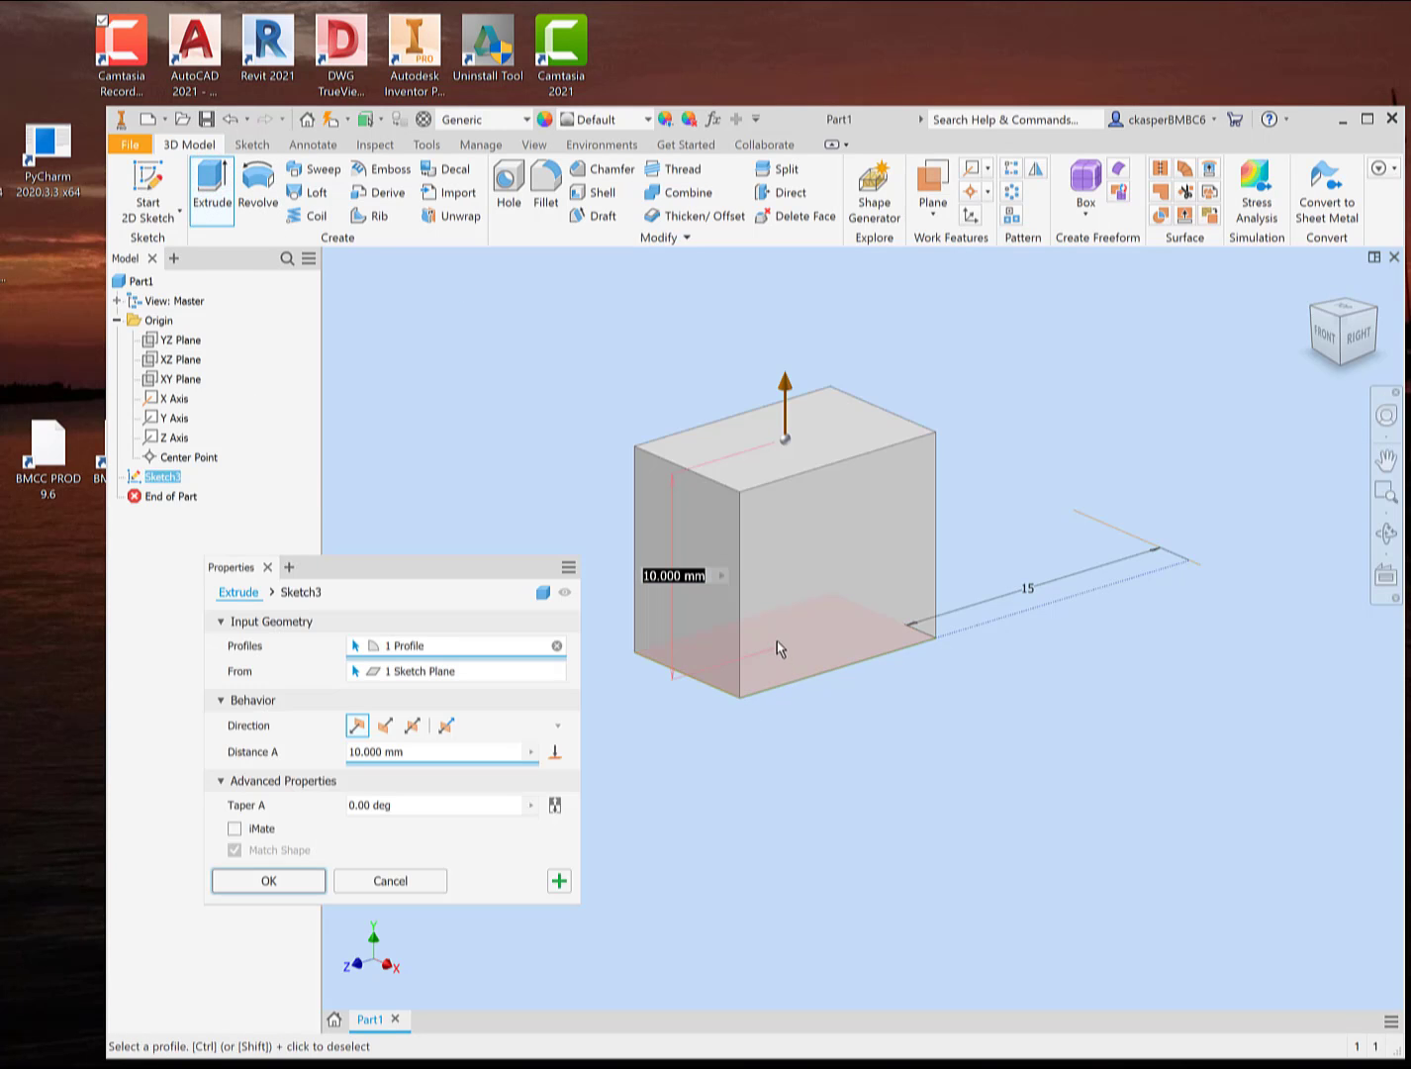
{"action": "middle_click_drag", "start_coordinate": [916, 719], "coordinate": [887, 762], "text": "shift"}
{"action": "left_click", "coordinate": [421, 881]}
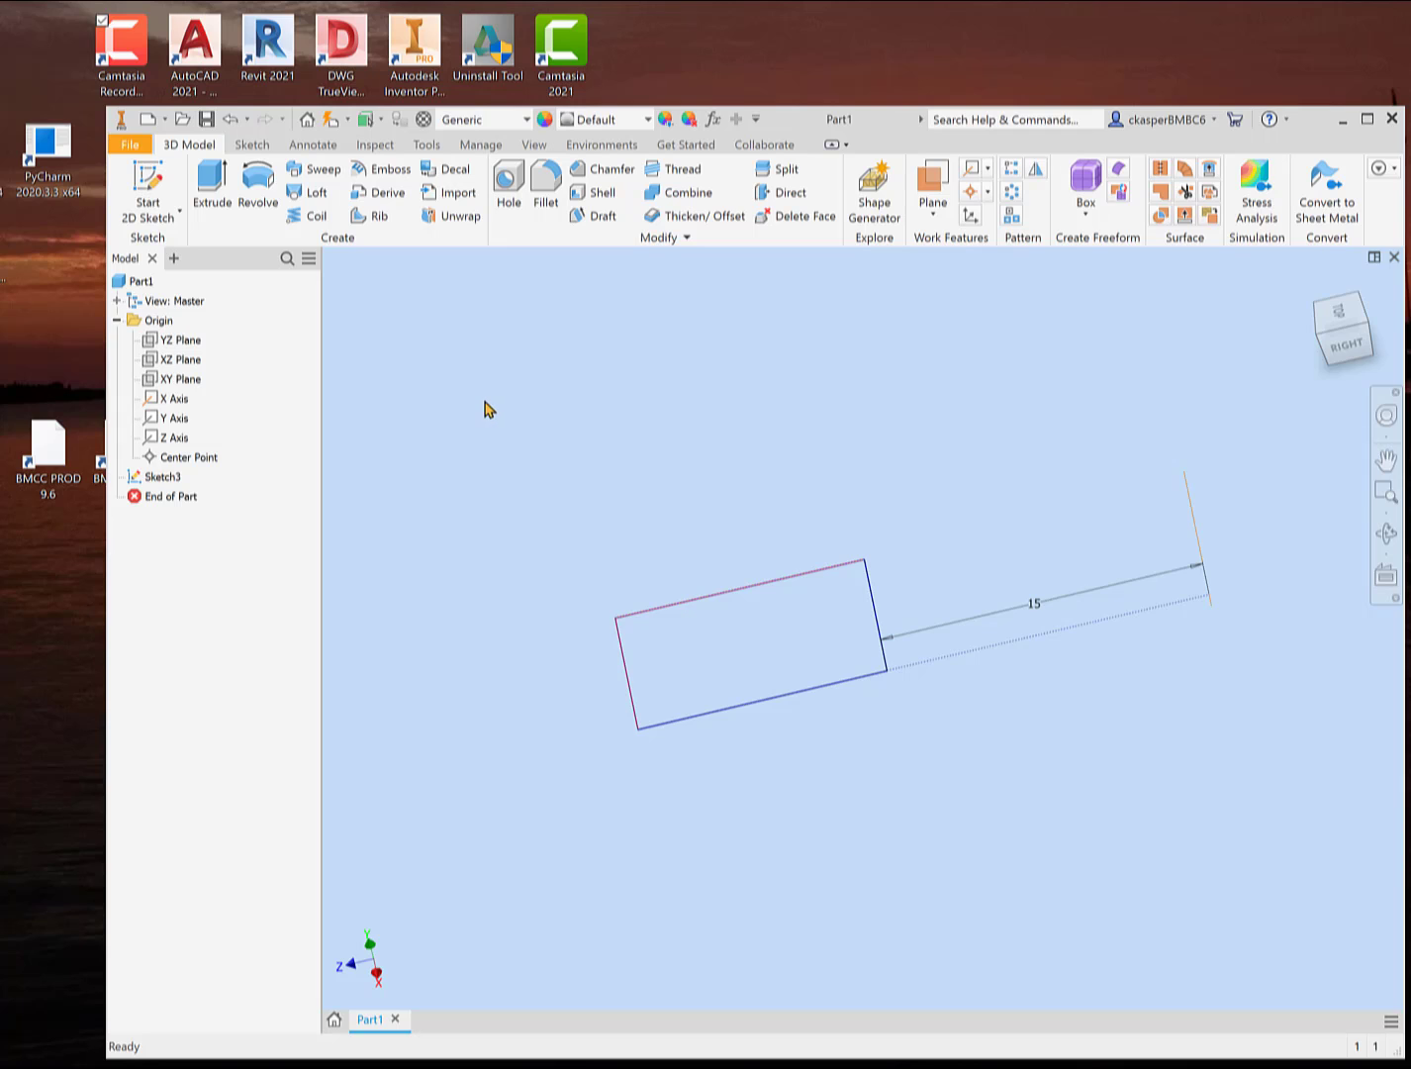
- Reopen the sketch and delete the whole rectangle, keeping only the dimensioned 15 mm construction line
{"action": "right_click", "coordinate": [178, 478]}
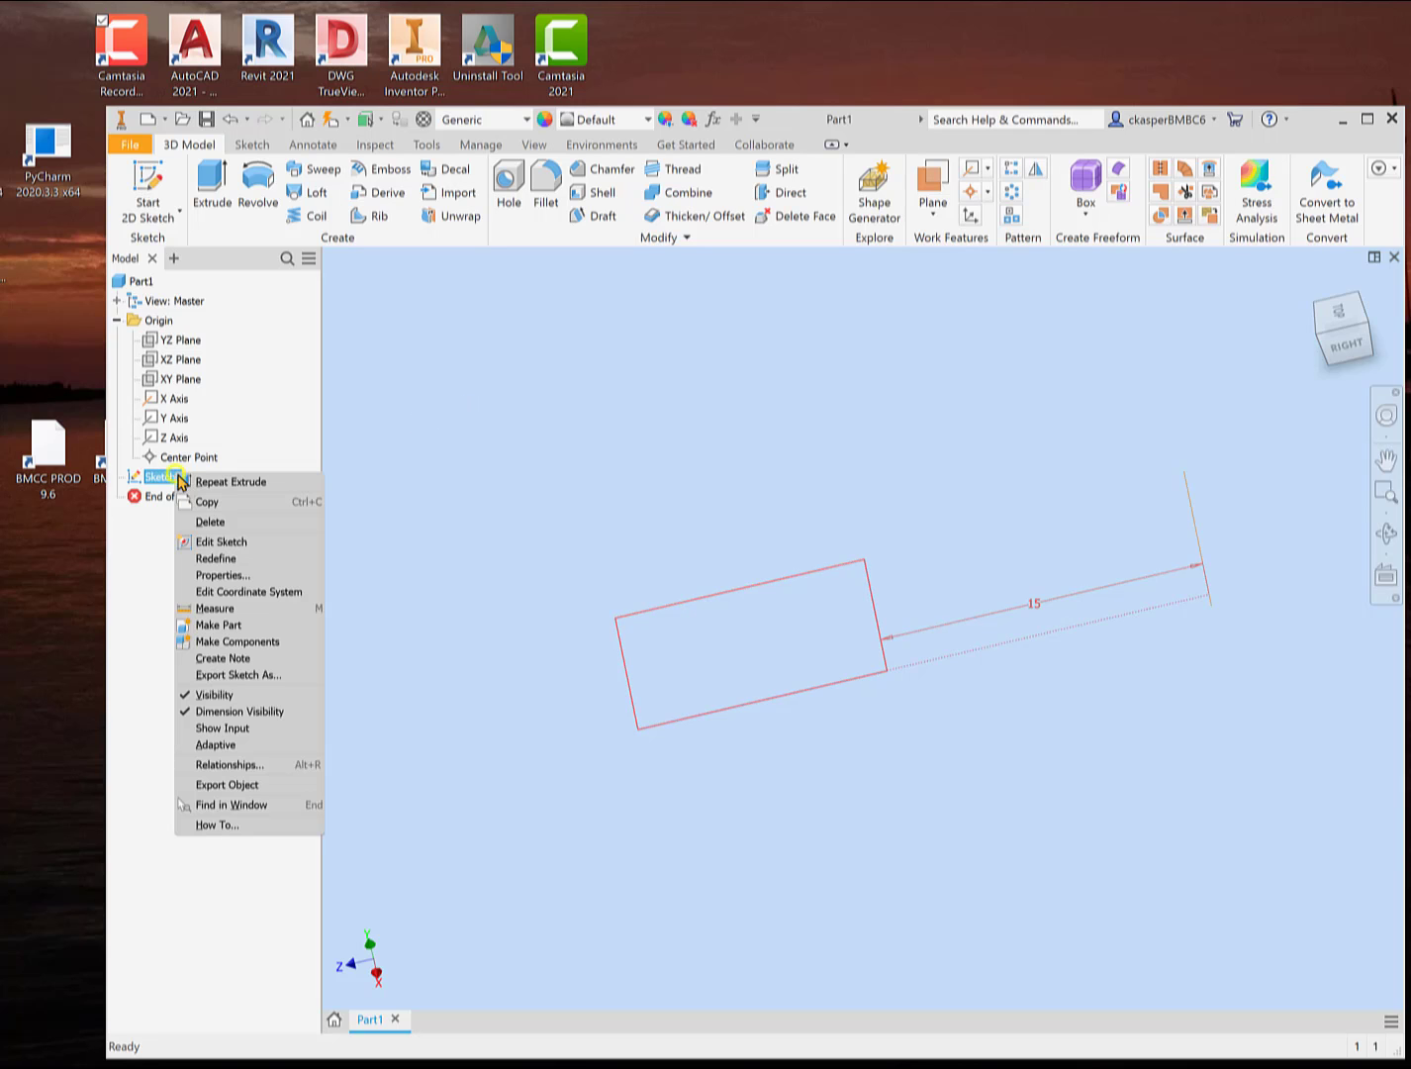
{"action": "left_click", "coordinate": [234, 540]}
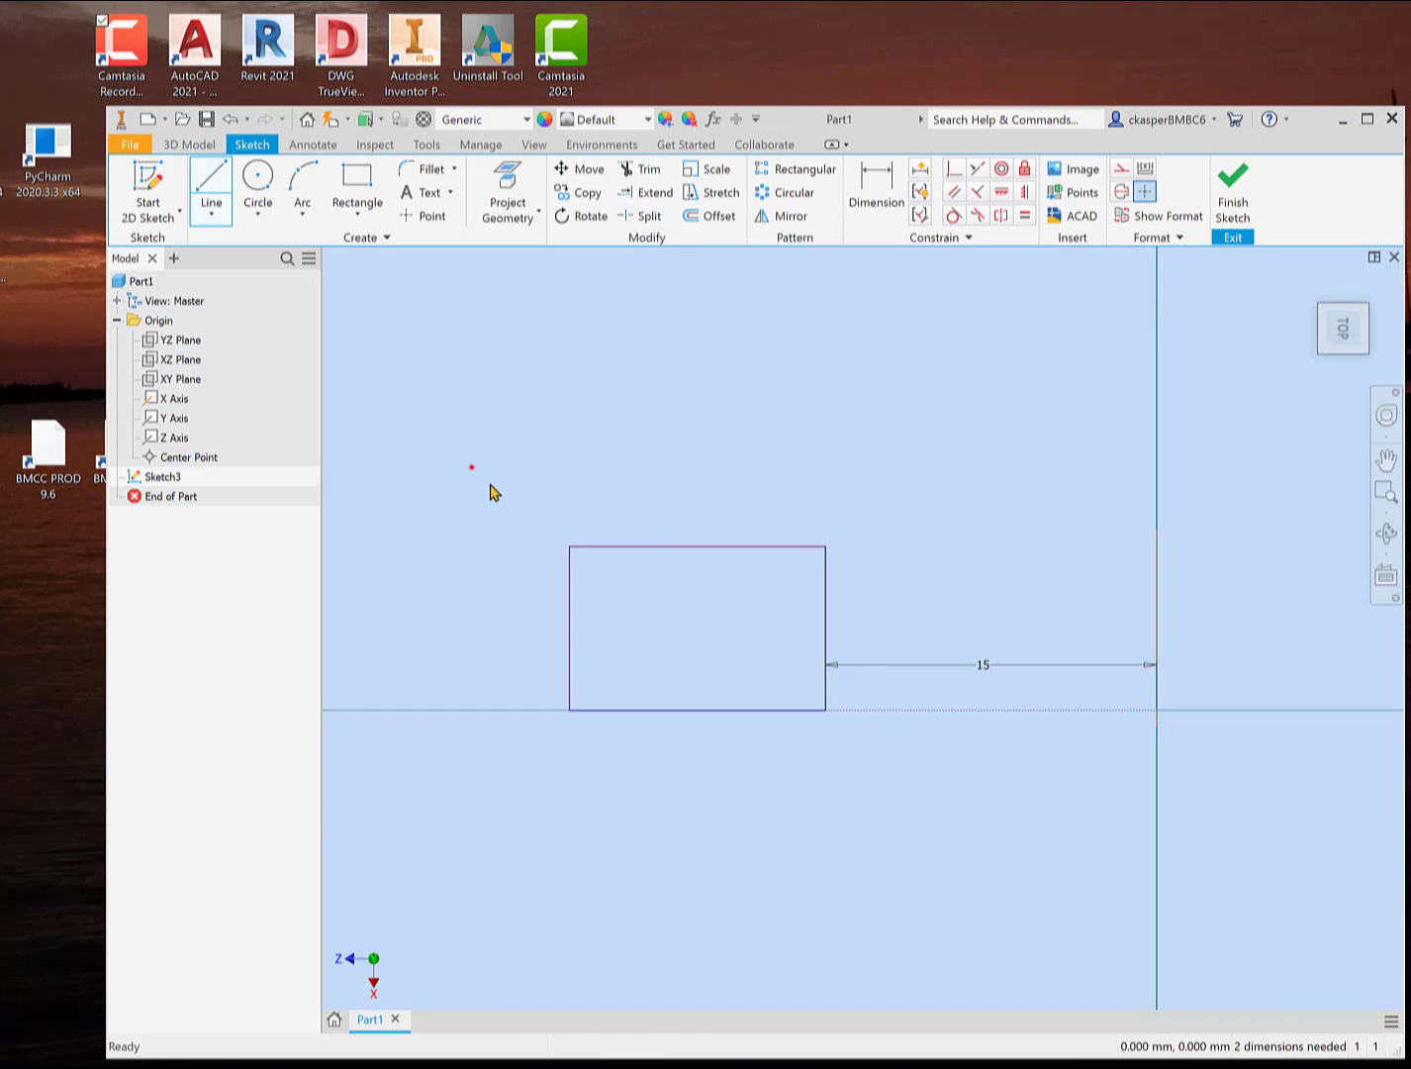
{"action": "left_click_drag", "start_coordinate": [472, 467], "coordinate": [884, 747]}
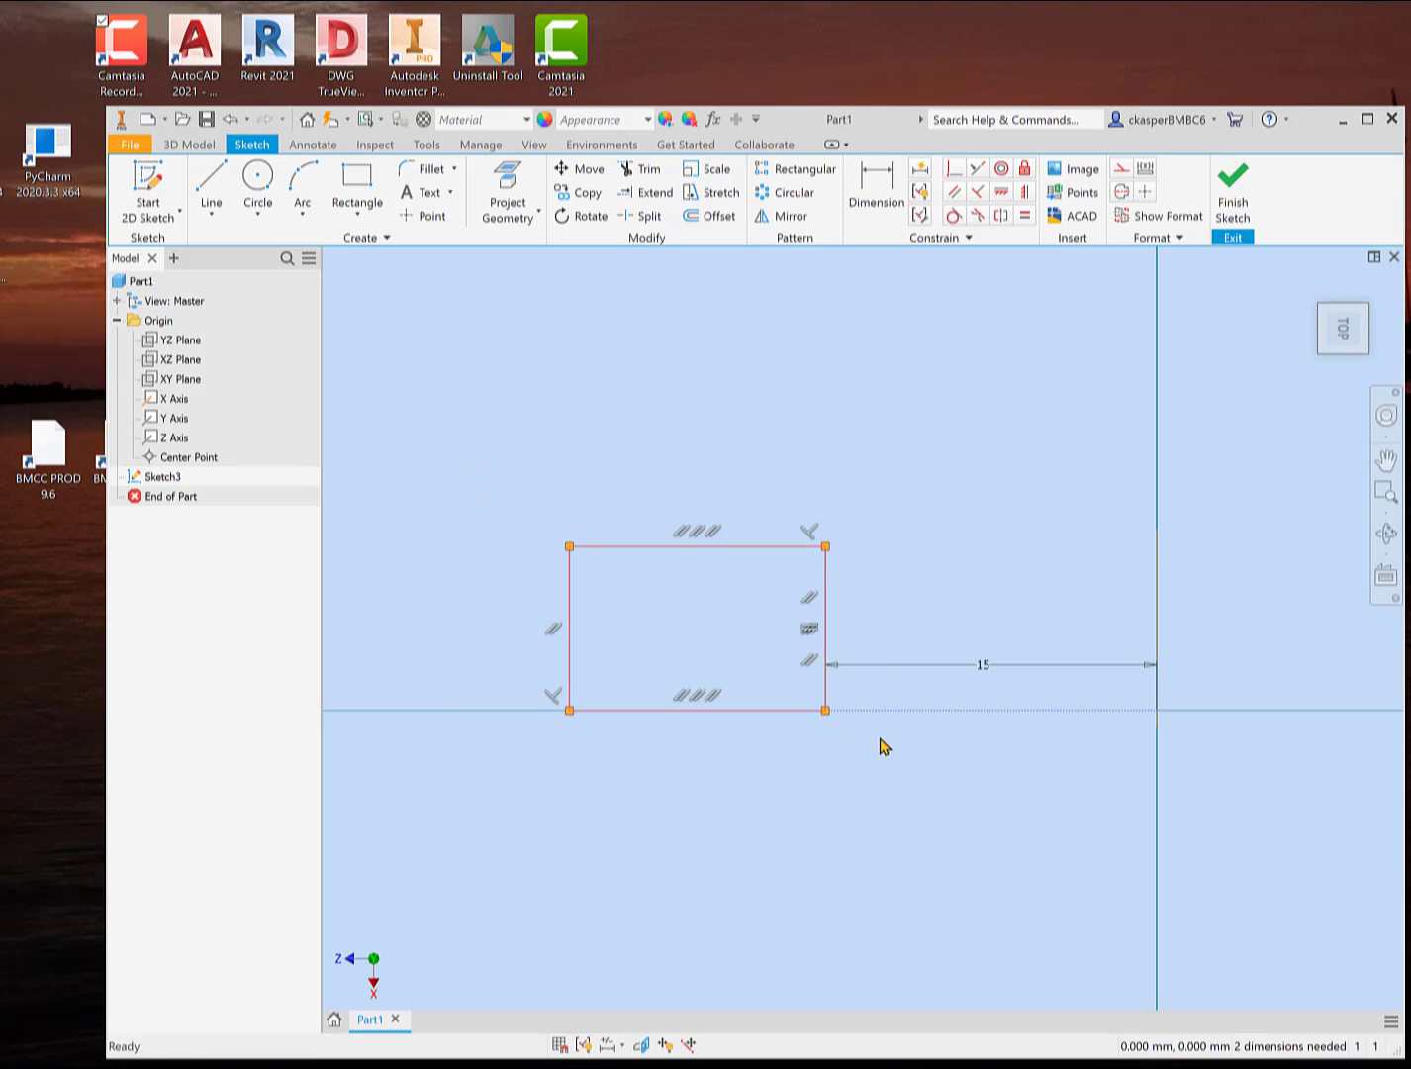
{"action": "key", "text": "Delete"}
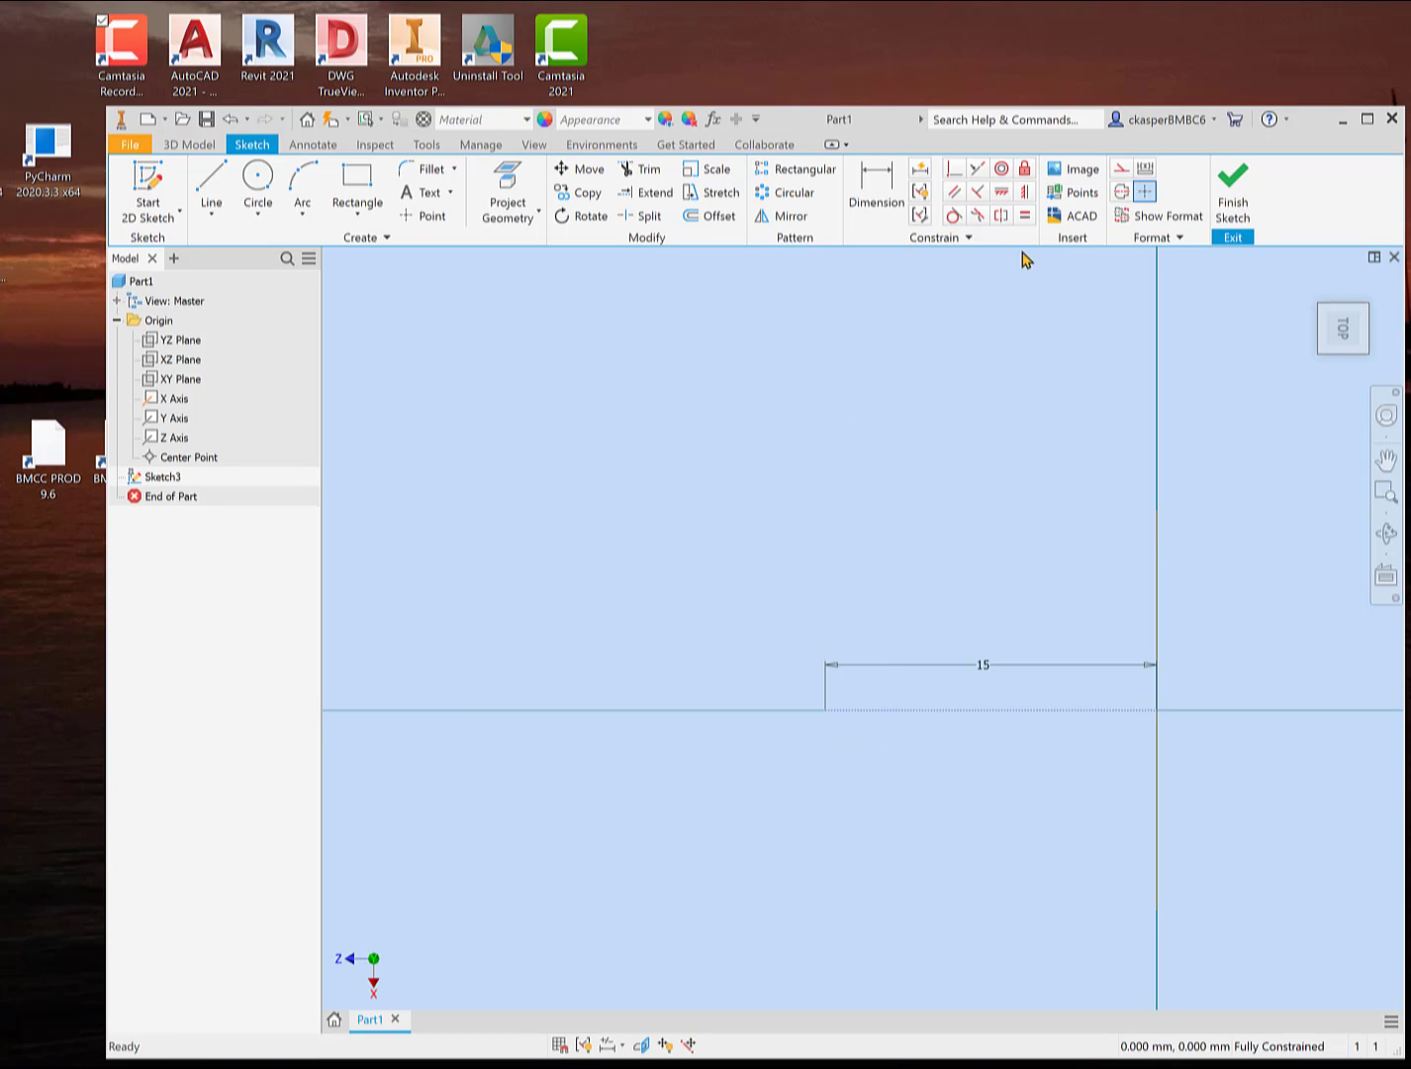
- Draw a new construction rectangle starting at the free end of the 15 mm line and extending away from the origin
{"action": "left_click", "coordinate": [1124, 169]}
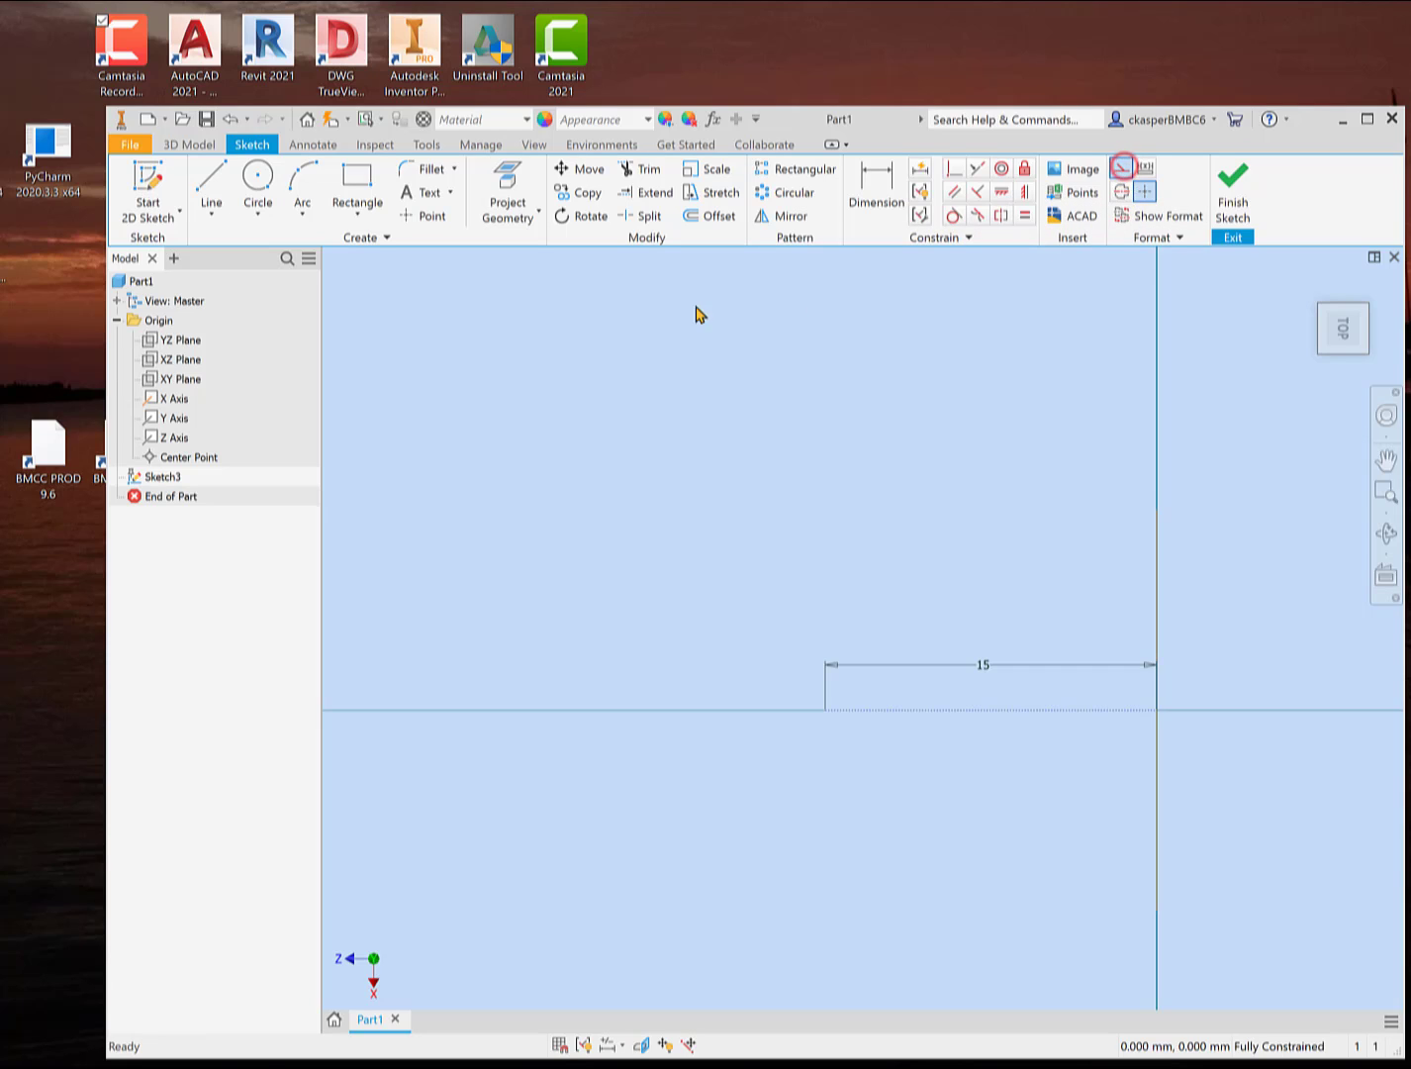
{"action": "left_click", "coordinate": [211, 184]}
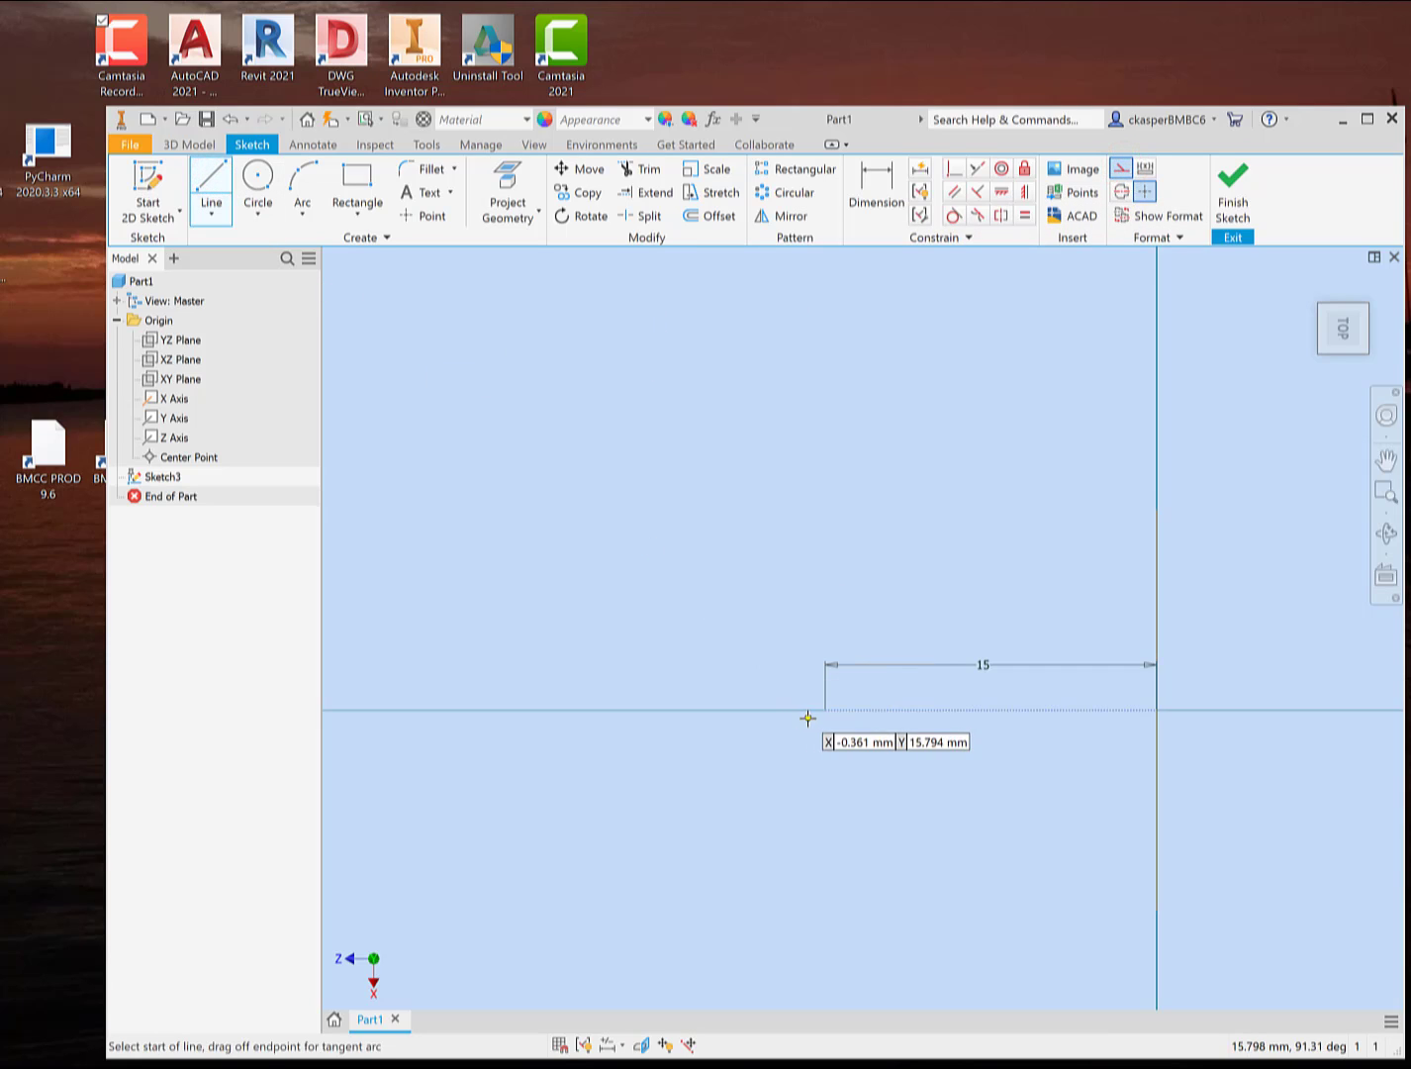
{"action": "left_click", "coordinate": [358, 181]}
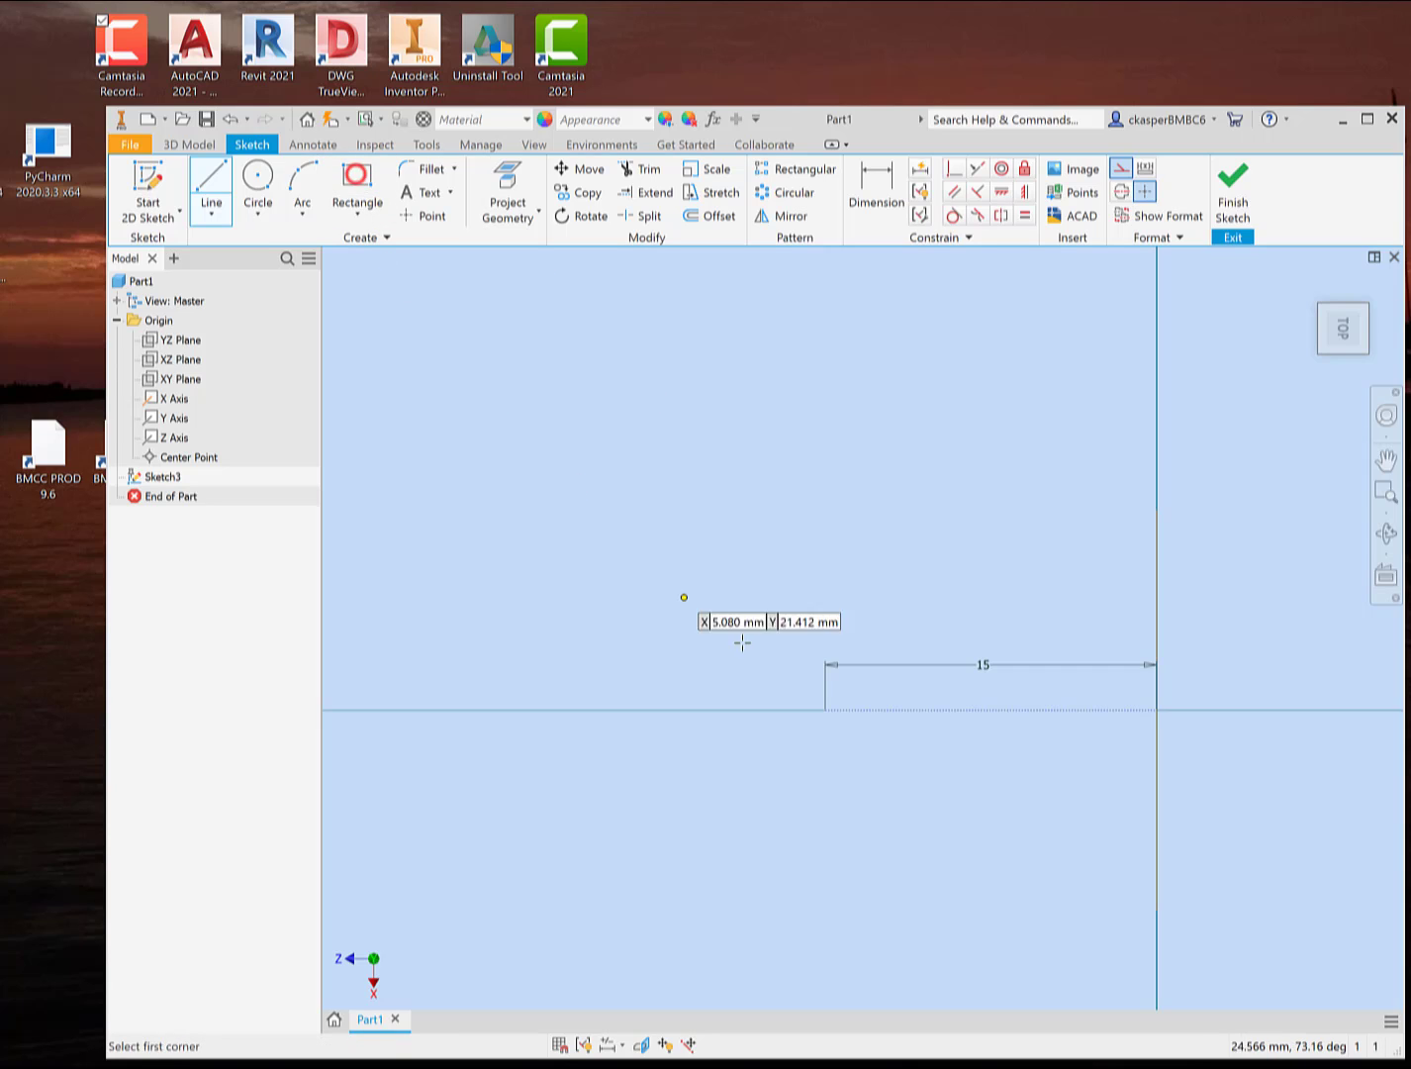
{"action": "left_click", "coordinate": [825, 710]}
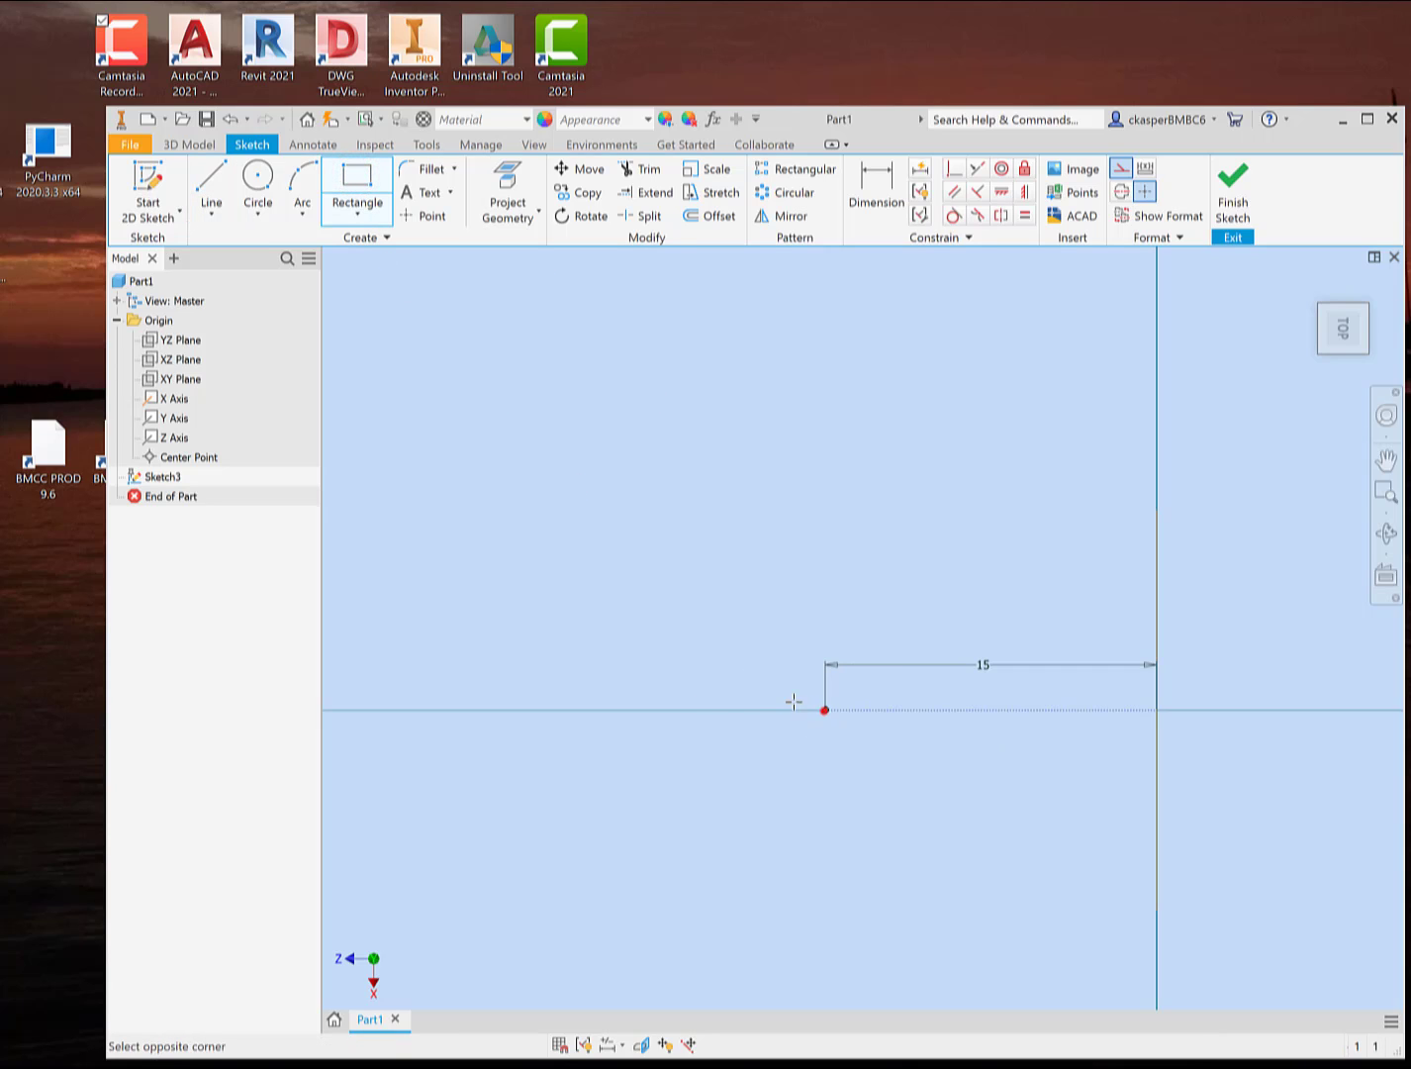
{"action": "left_click", "coordinate": [510, 537]}
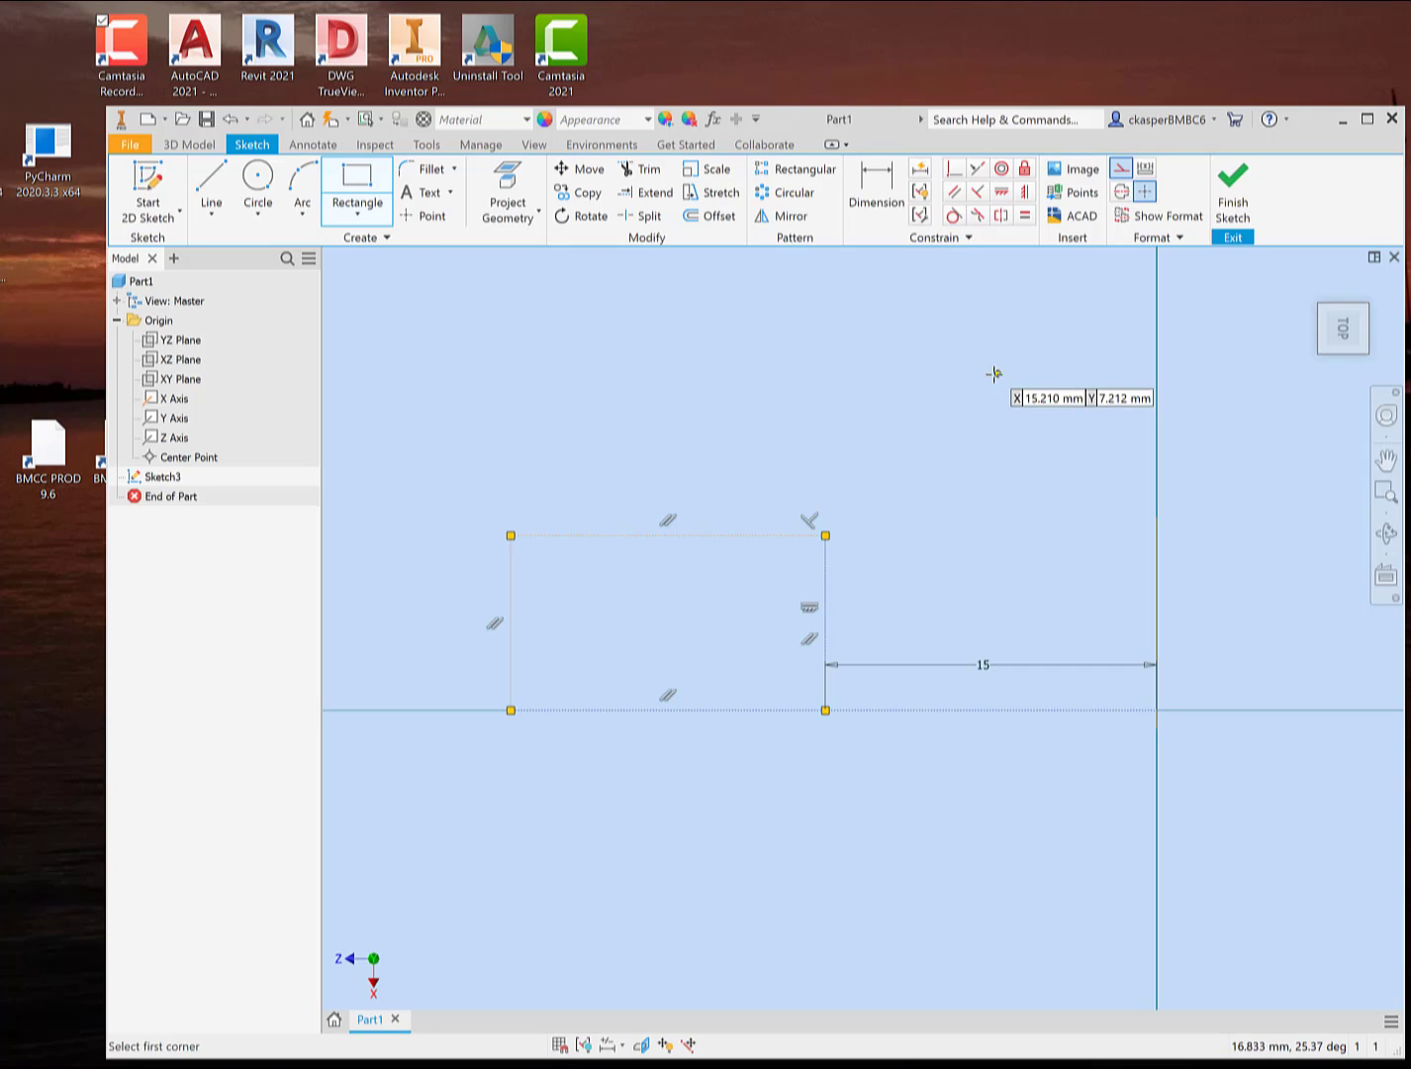
- Draw a vertical construction line across the rectangle, joining the midpoints of its two long sides
{"action": "left_click", "coordinate": [212, 186]}
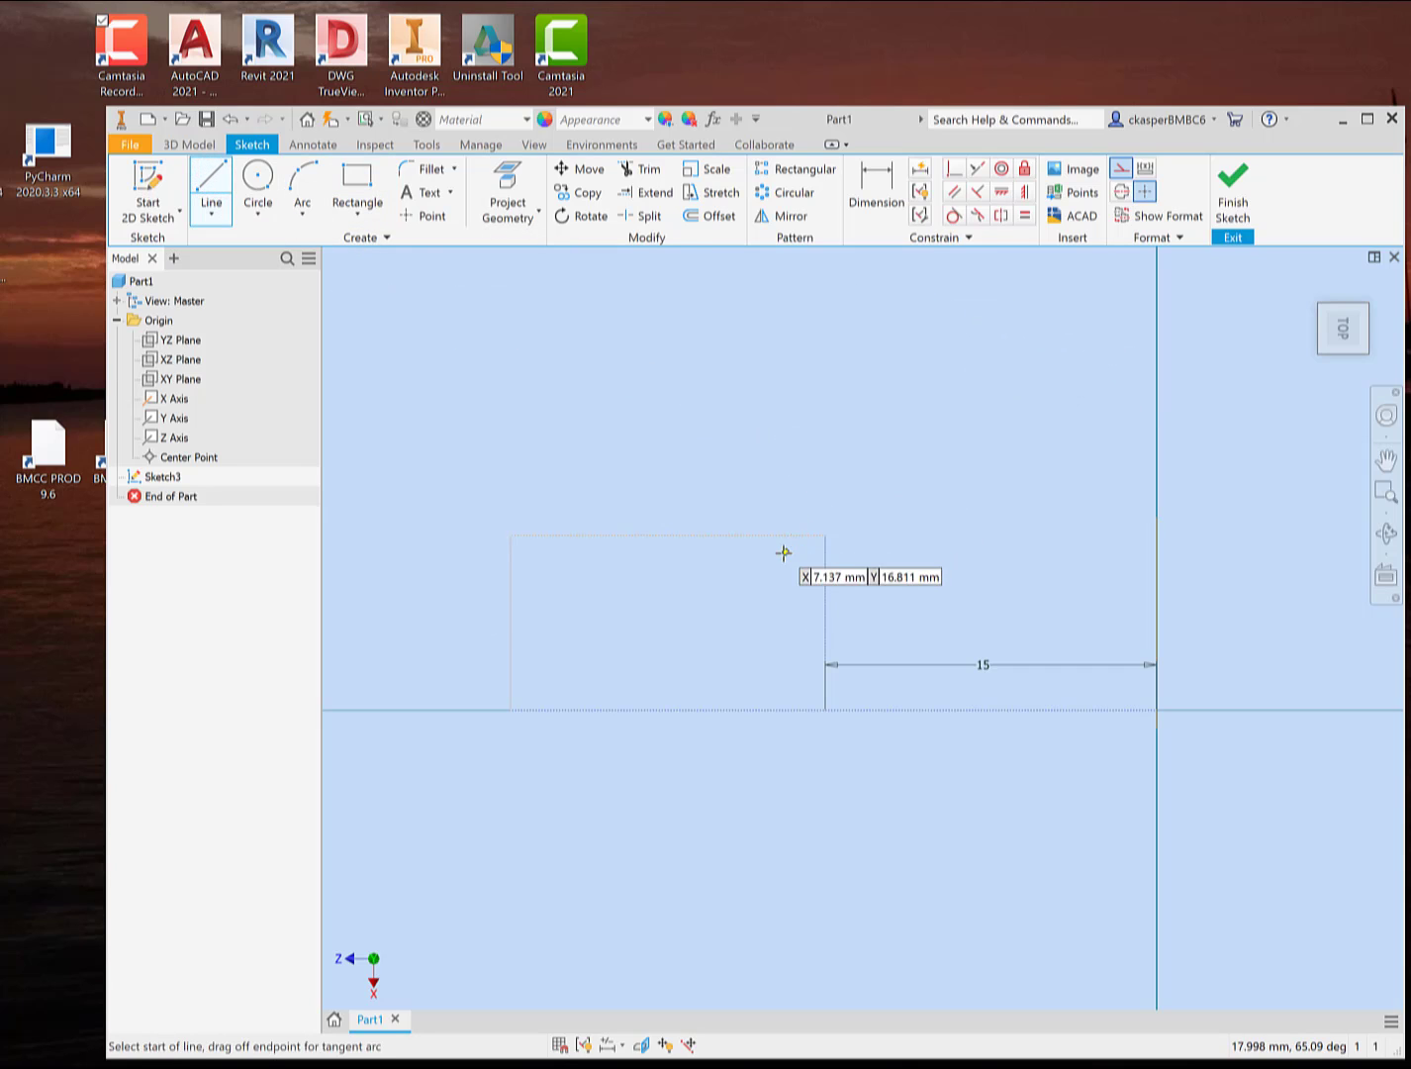
{"action": "left_click", "coordinate": [667, 537]}
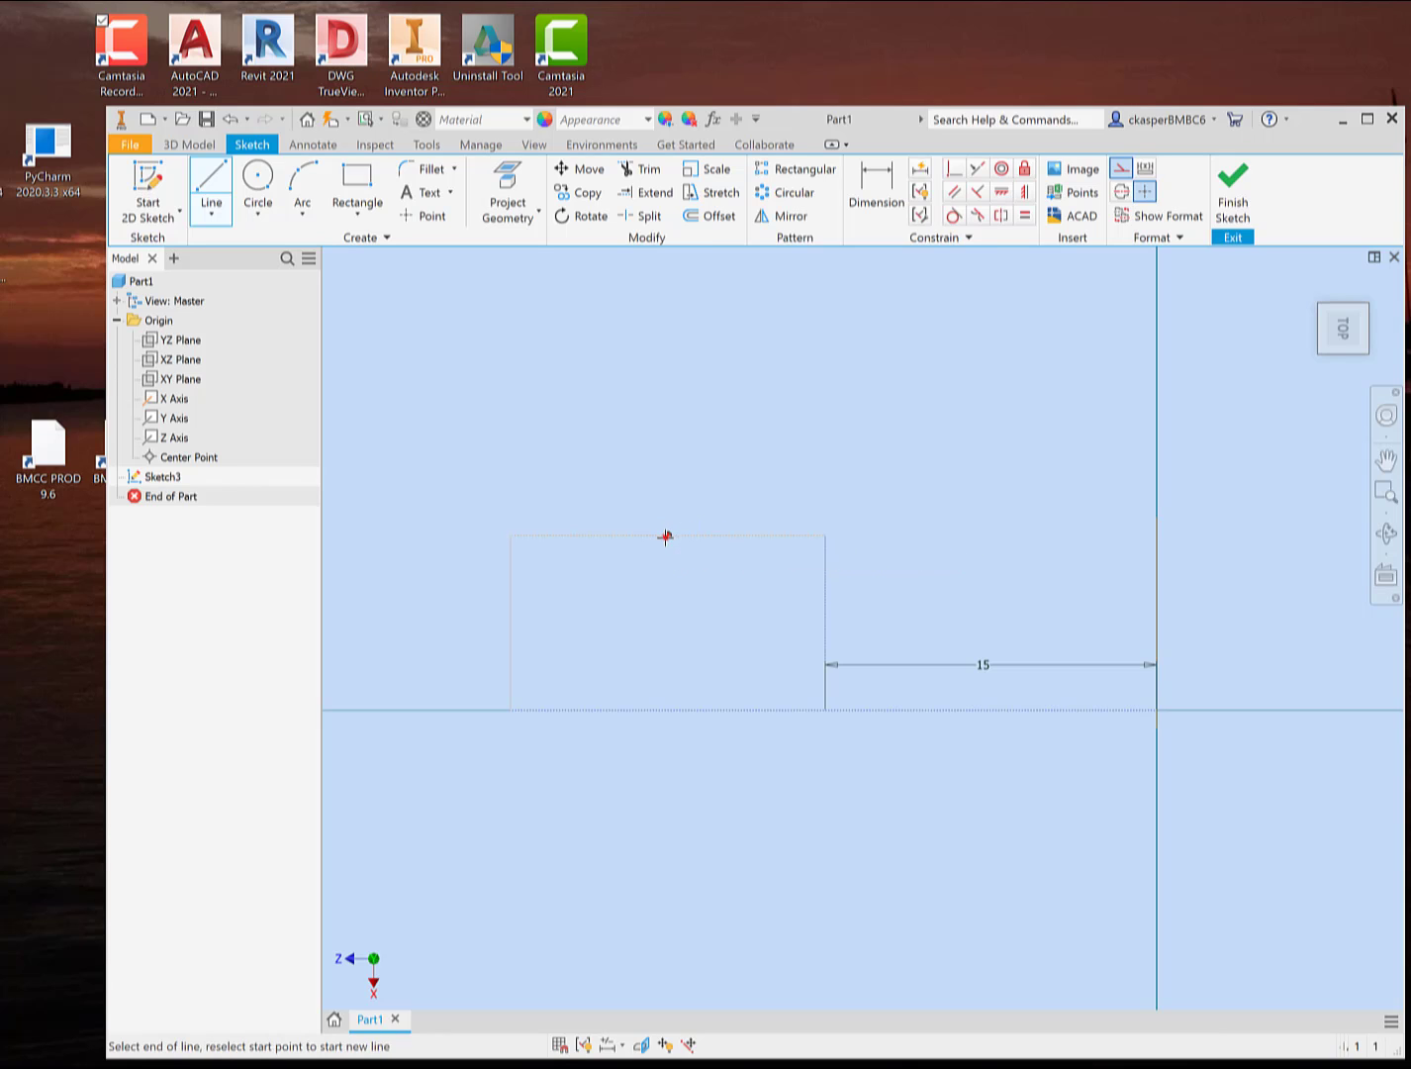
{"action": "double_click", "coordinate": [669, 710]}
{"action": "key", "text": "Escape"}
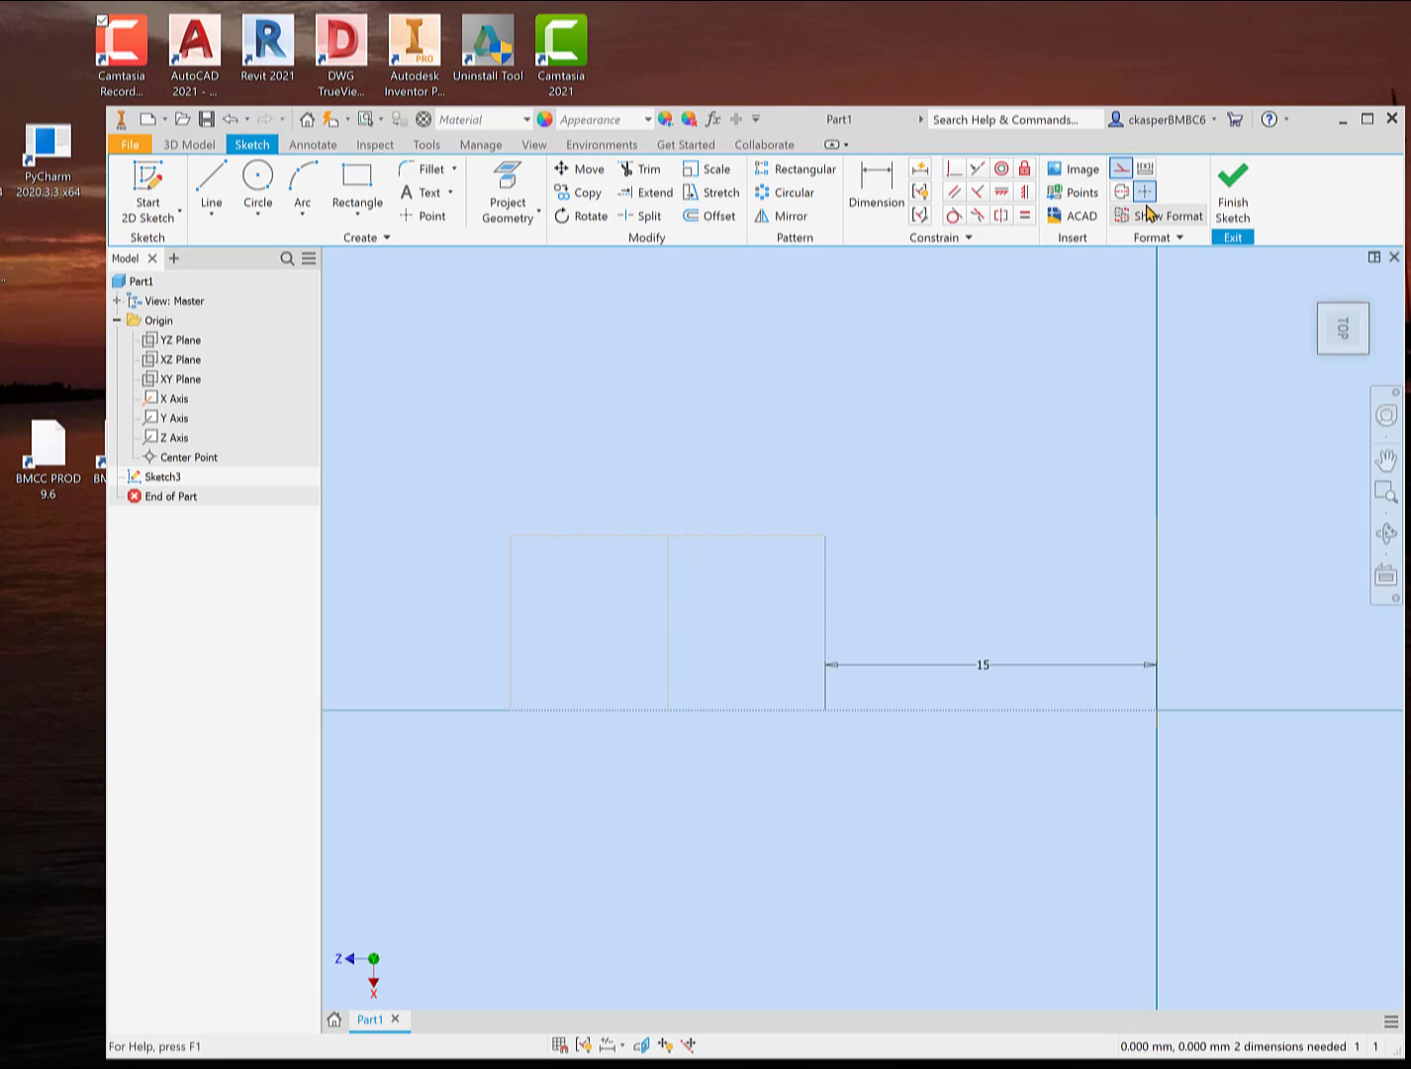
- Trace the half of the construction rectangle farthest from the origin with four solid lines, using the vertical midline as one side
{"action": "left_click", "coordinate": [1122, 169]}
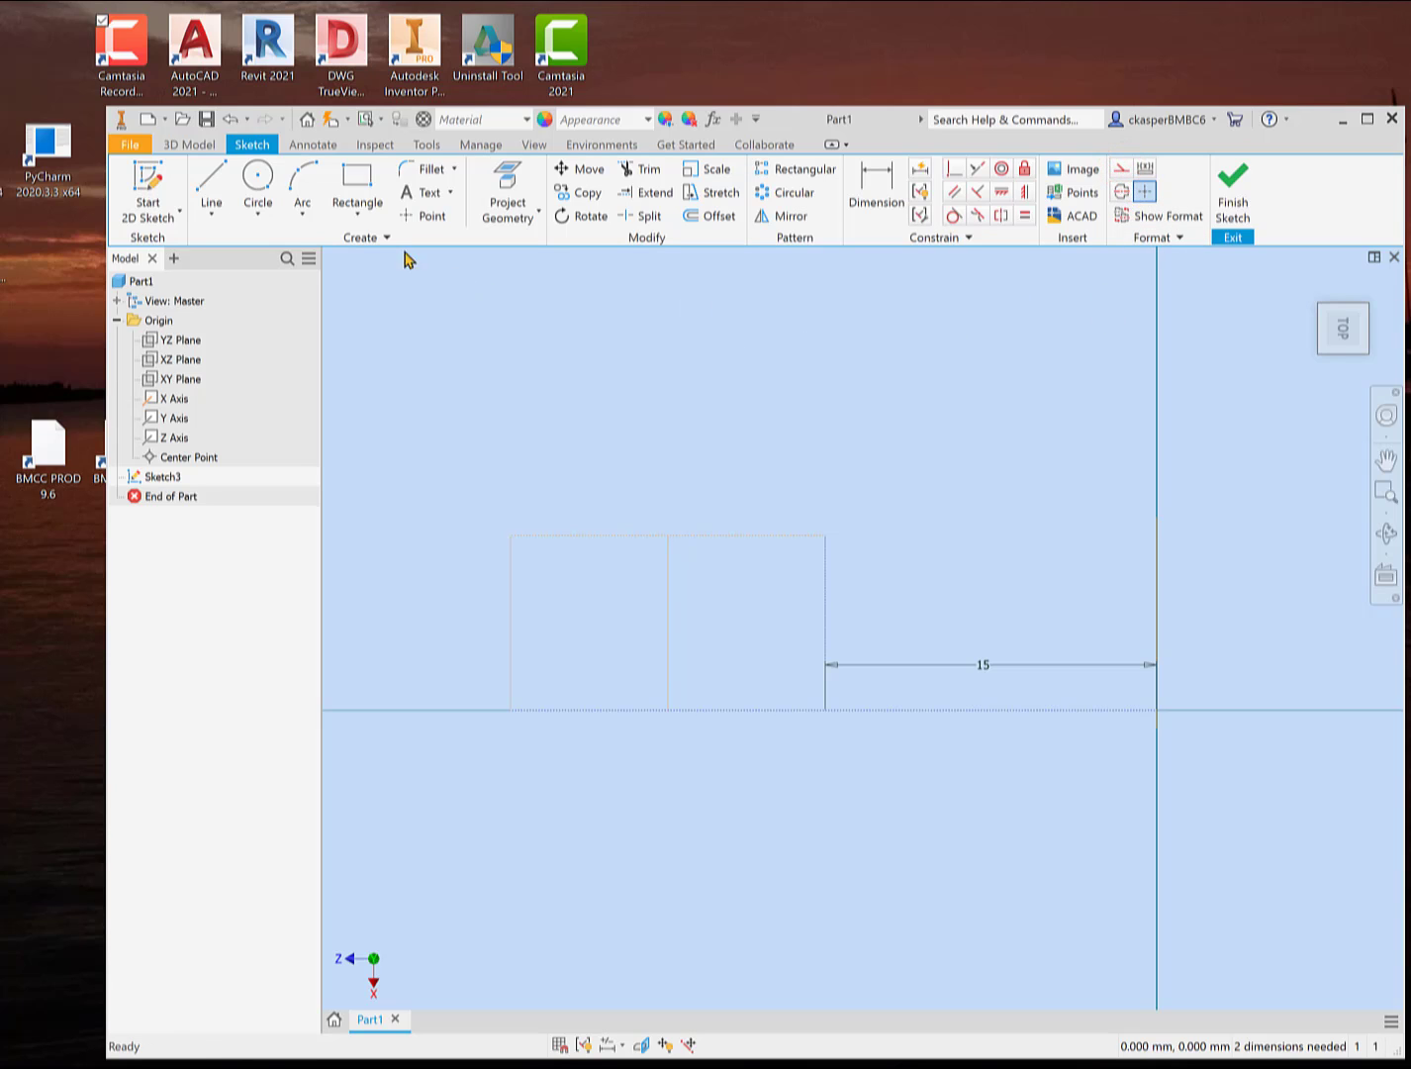
{"action": "left_click", "coordinate": [213, 189]}
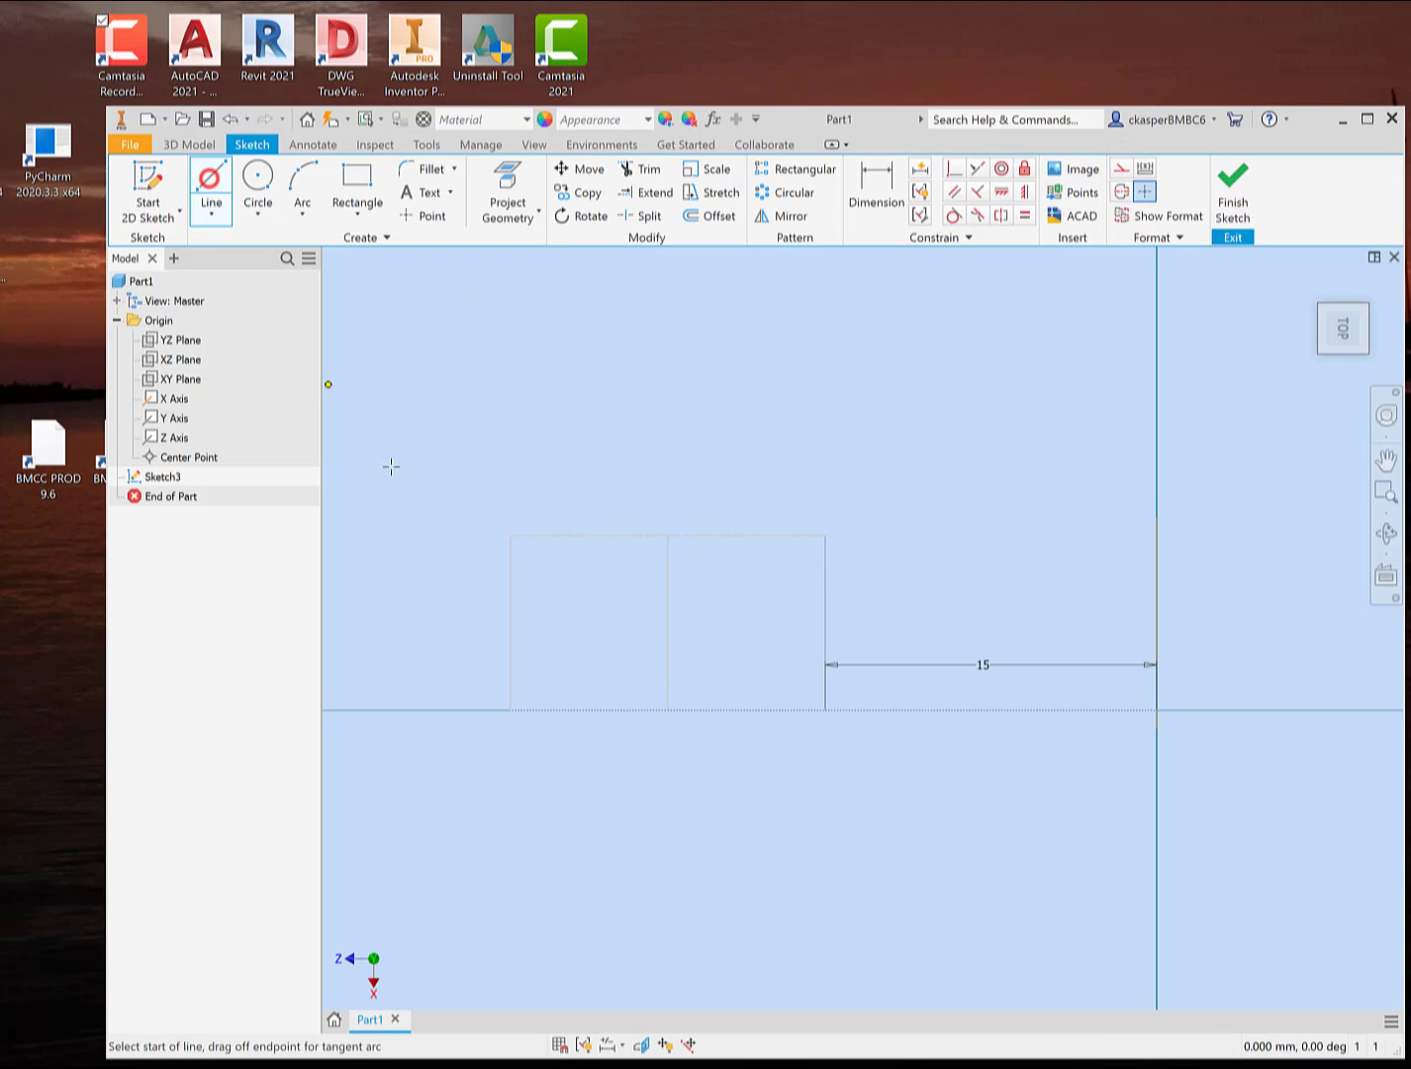
{"action": "left_click", "coordinate": [508, 709]}
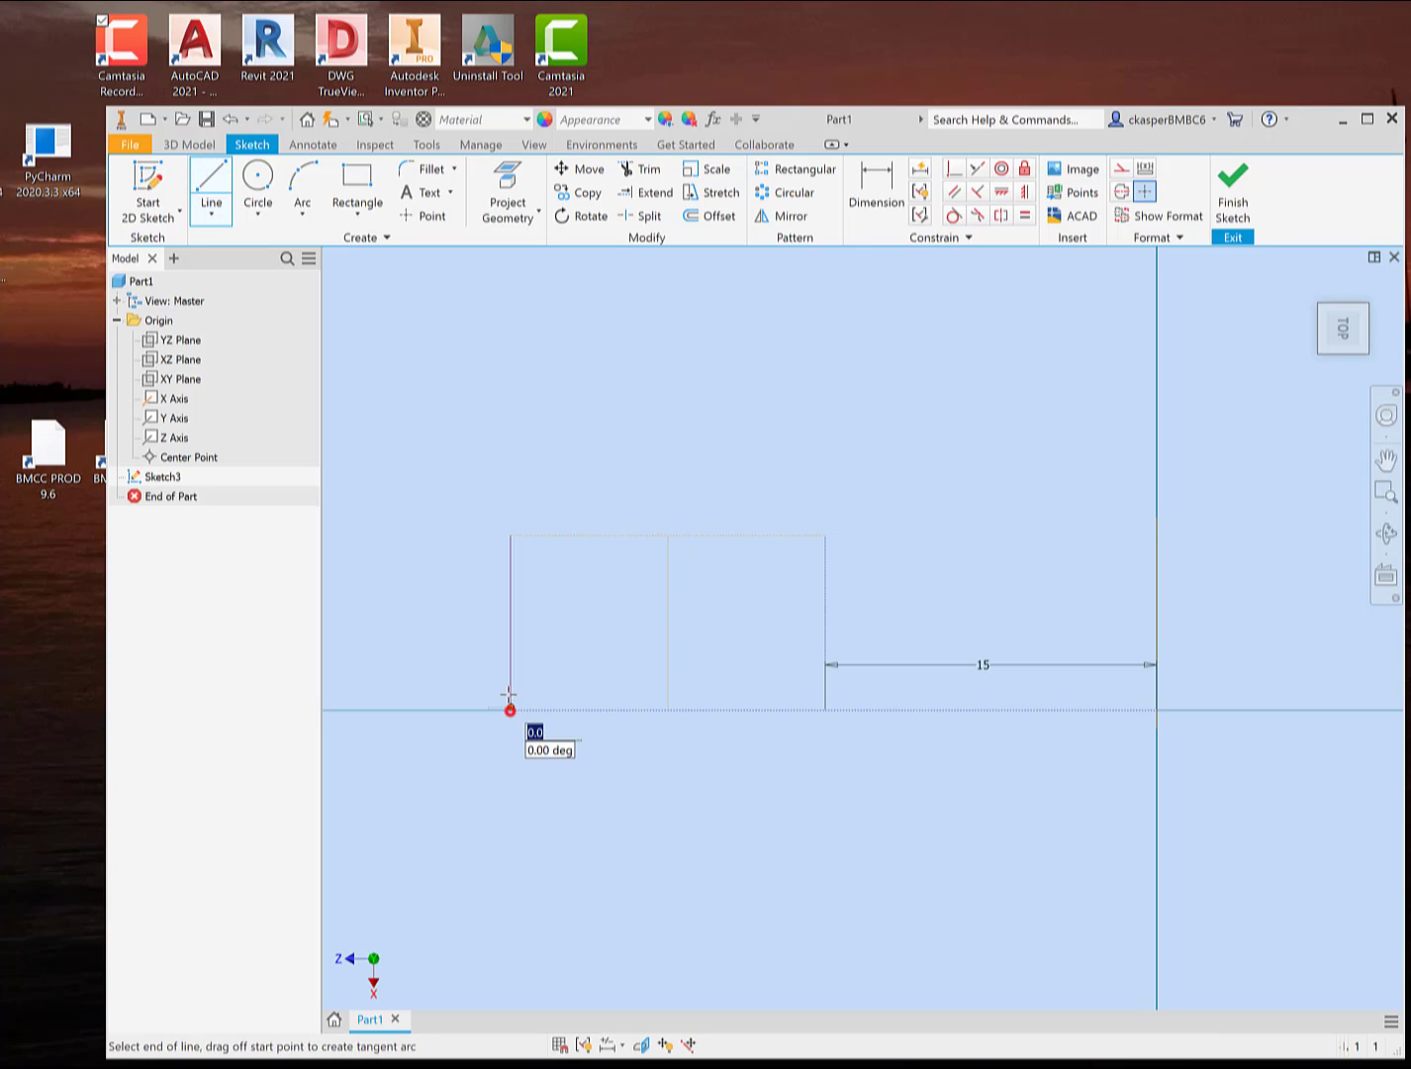
{"action": "left_click", "coordinate": [508, 537]}
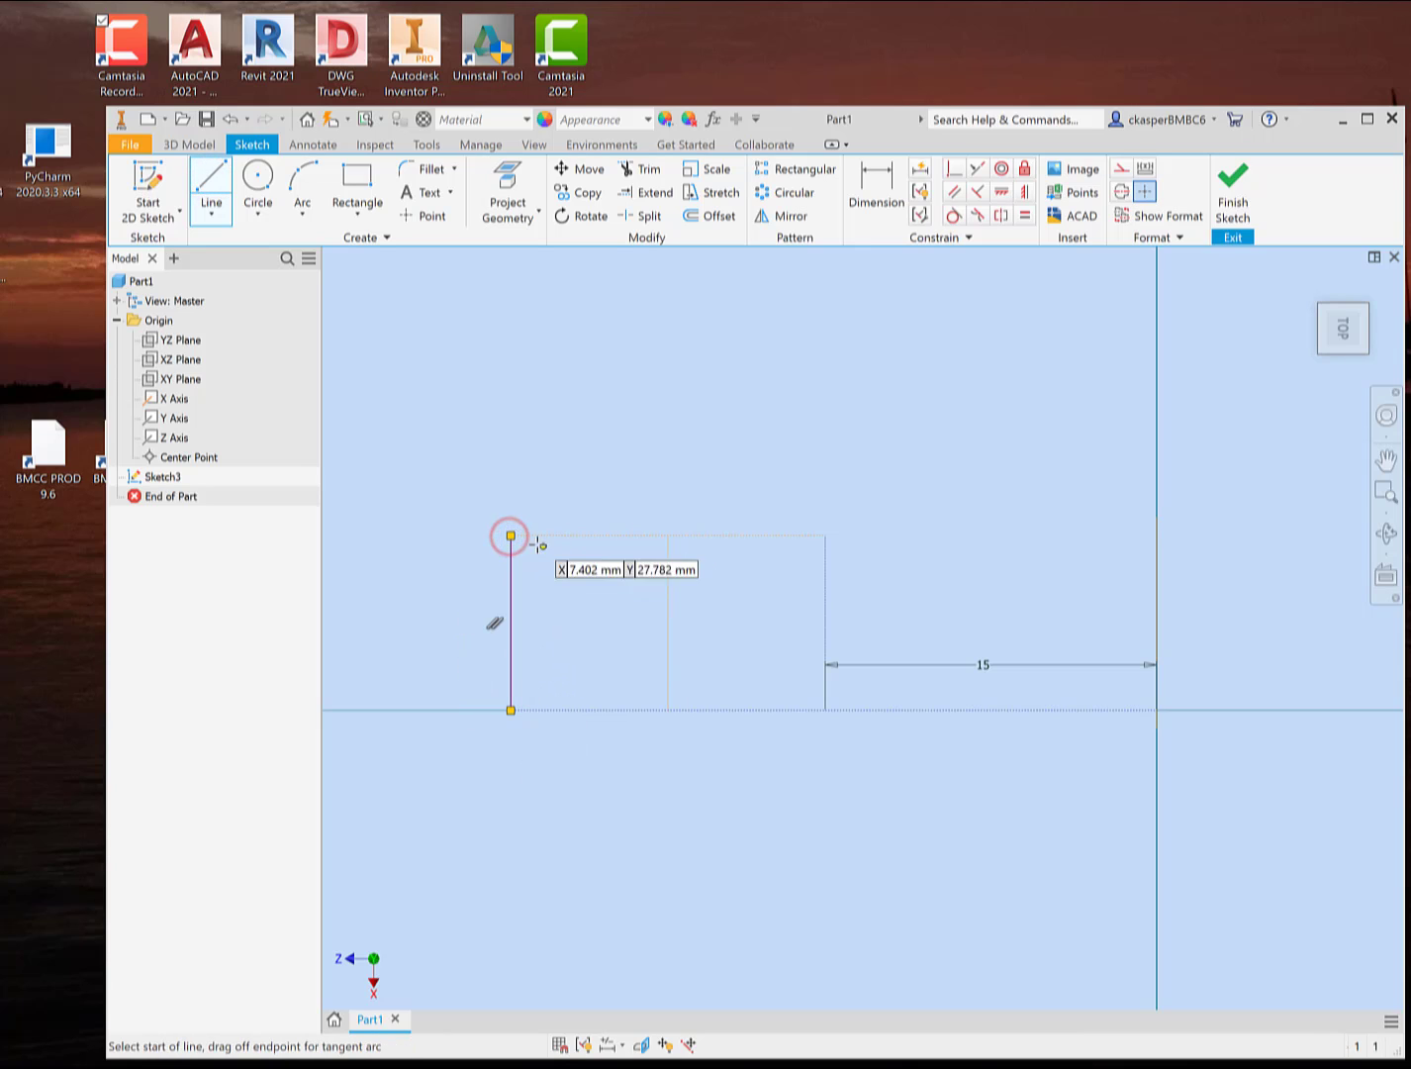
{"action": "left_click", "coordinate": [510, 536]}
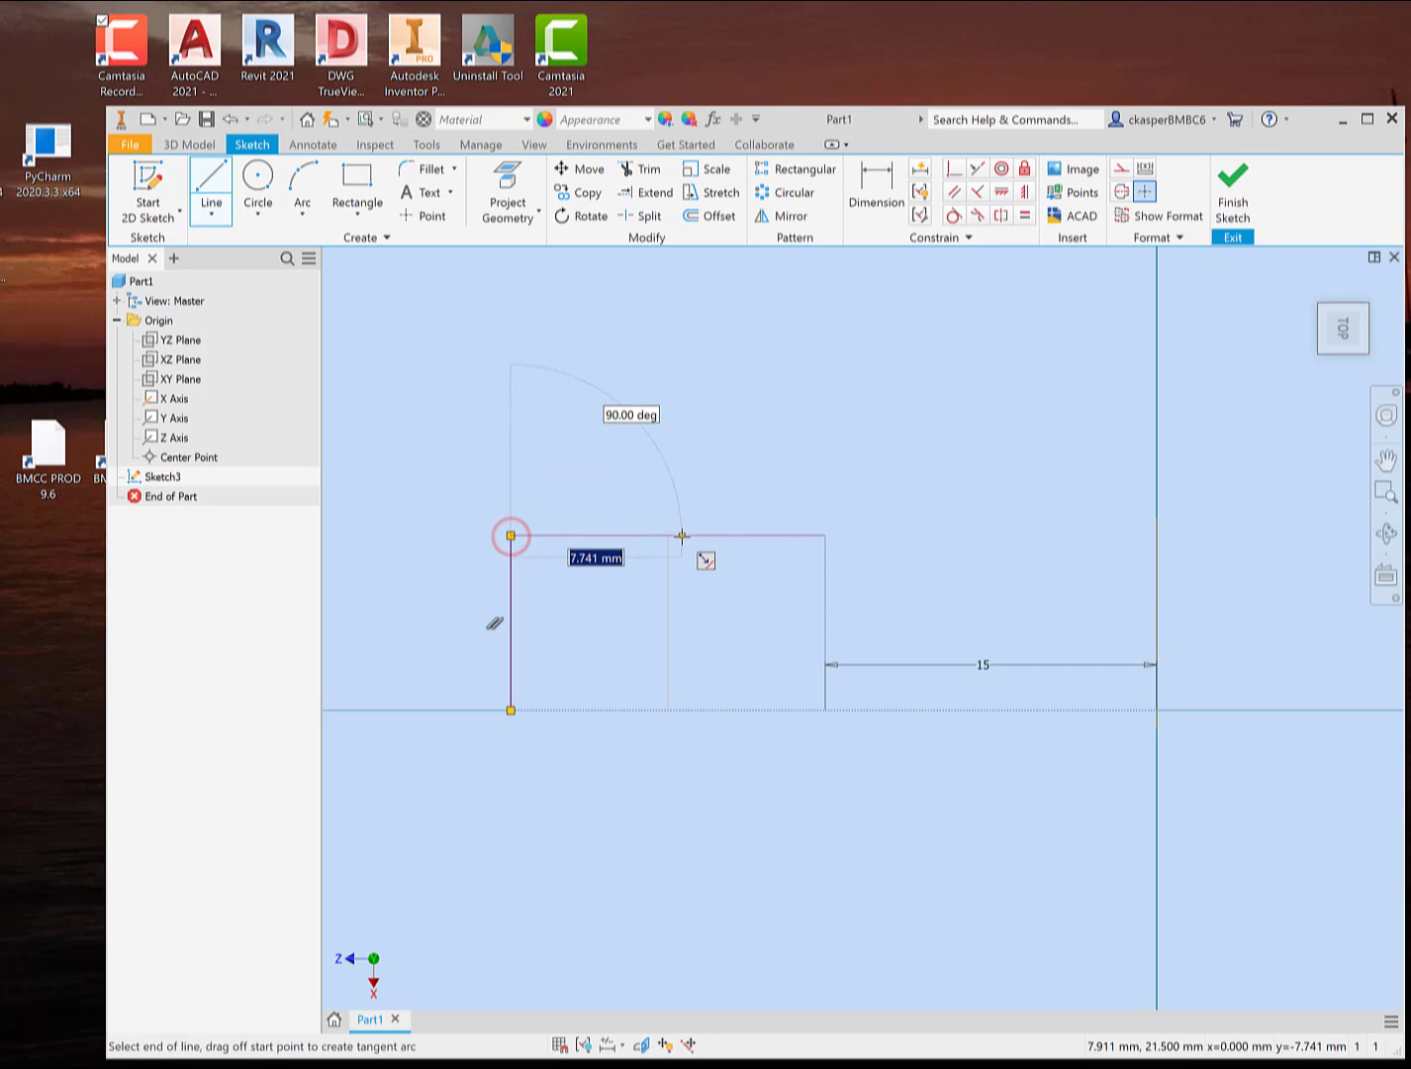
{"action": "left_click", "coordinate": [668, 535]}
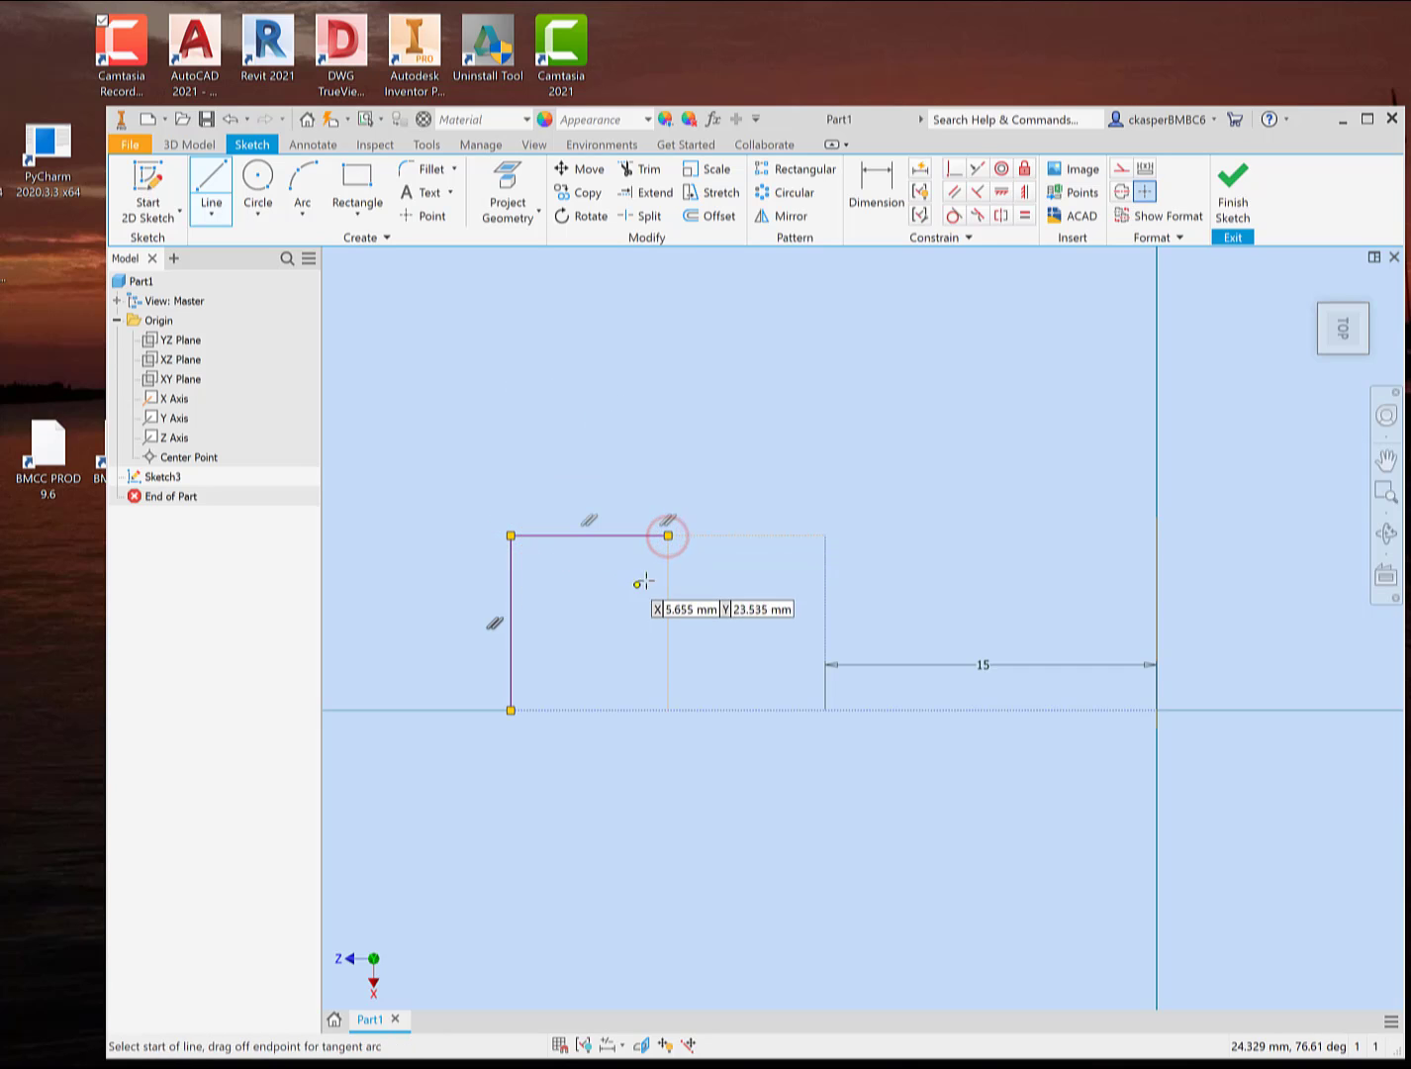
{"action": "left_click", "coordinate": [669, 536]}
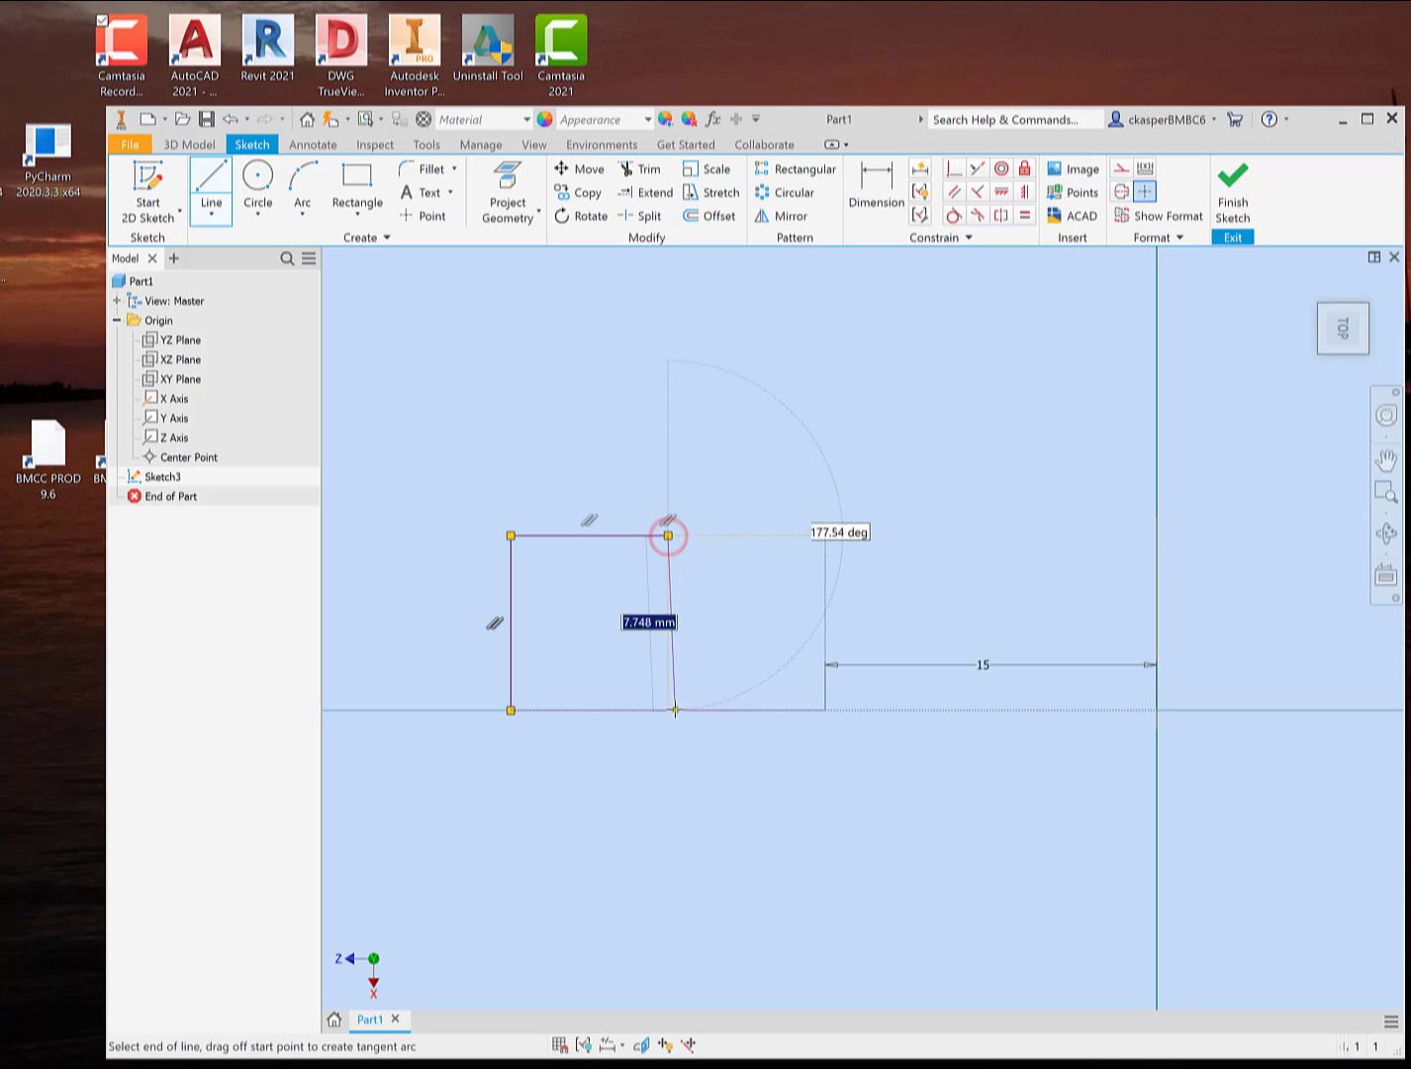
{"action": "left_click", "coordinate": [669, 710]}
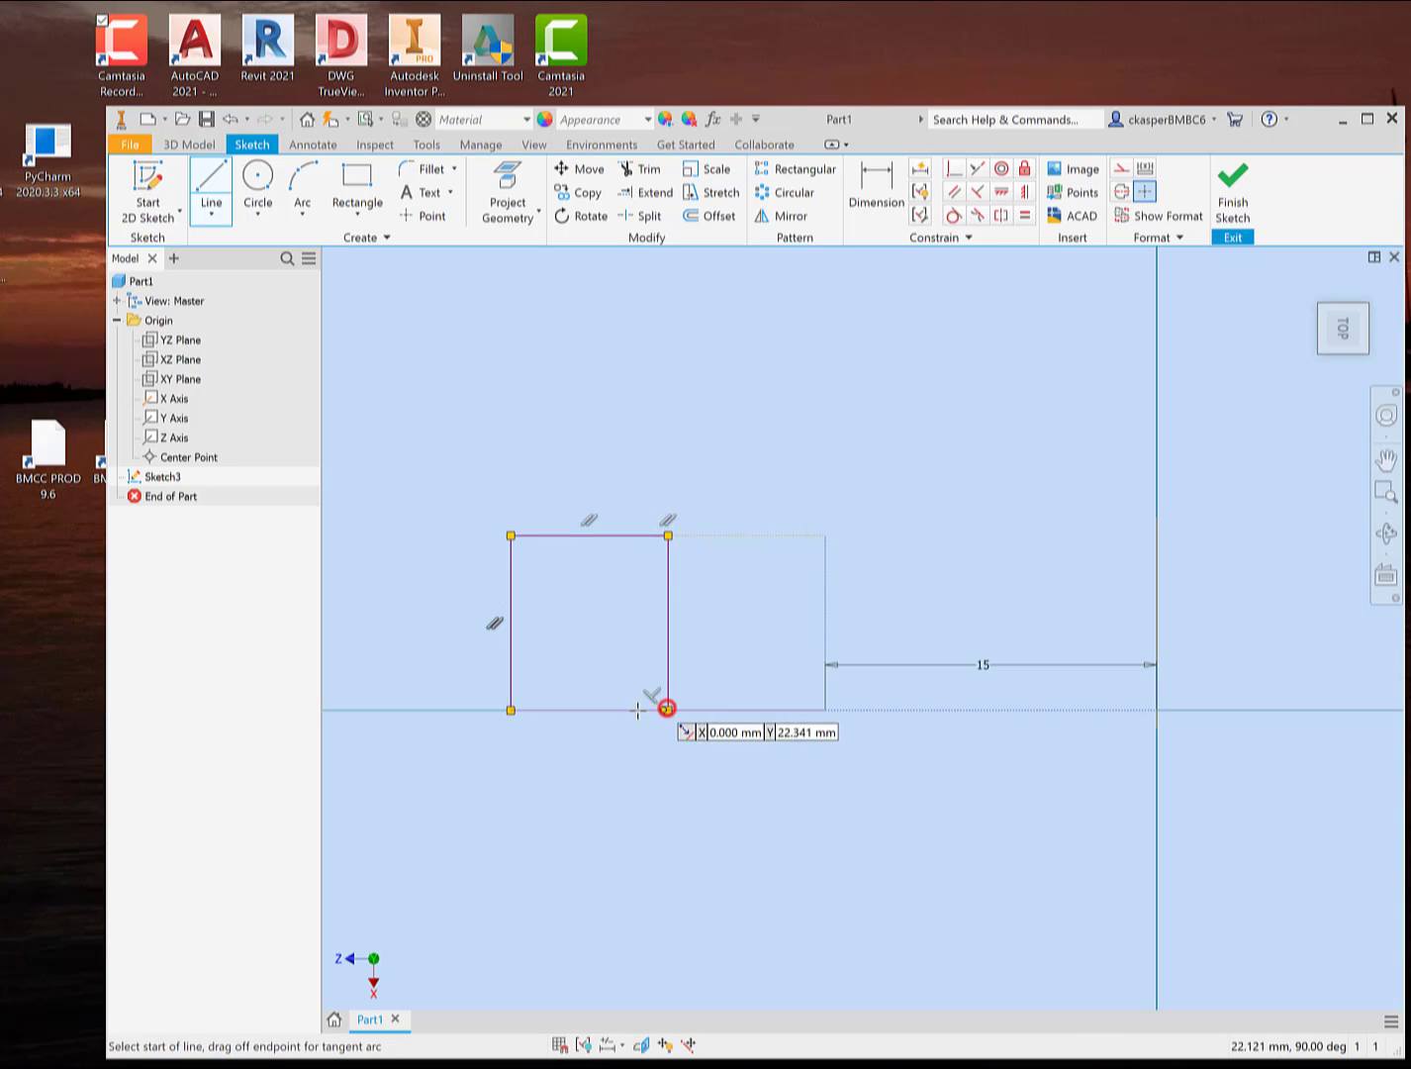
{"action": "left_click", "coordinate": [511, 710]}
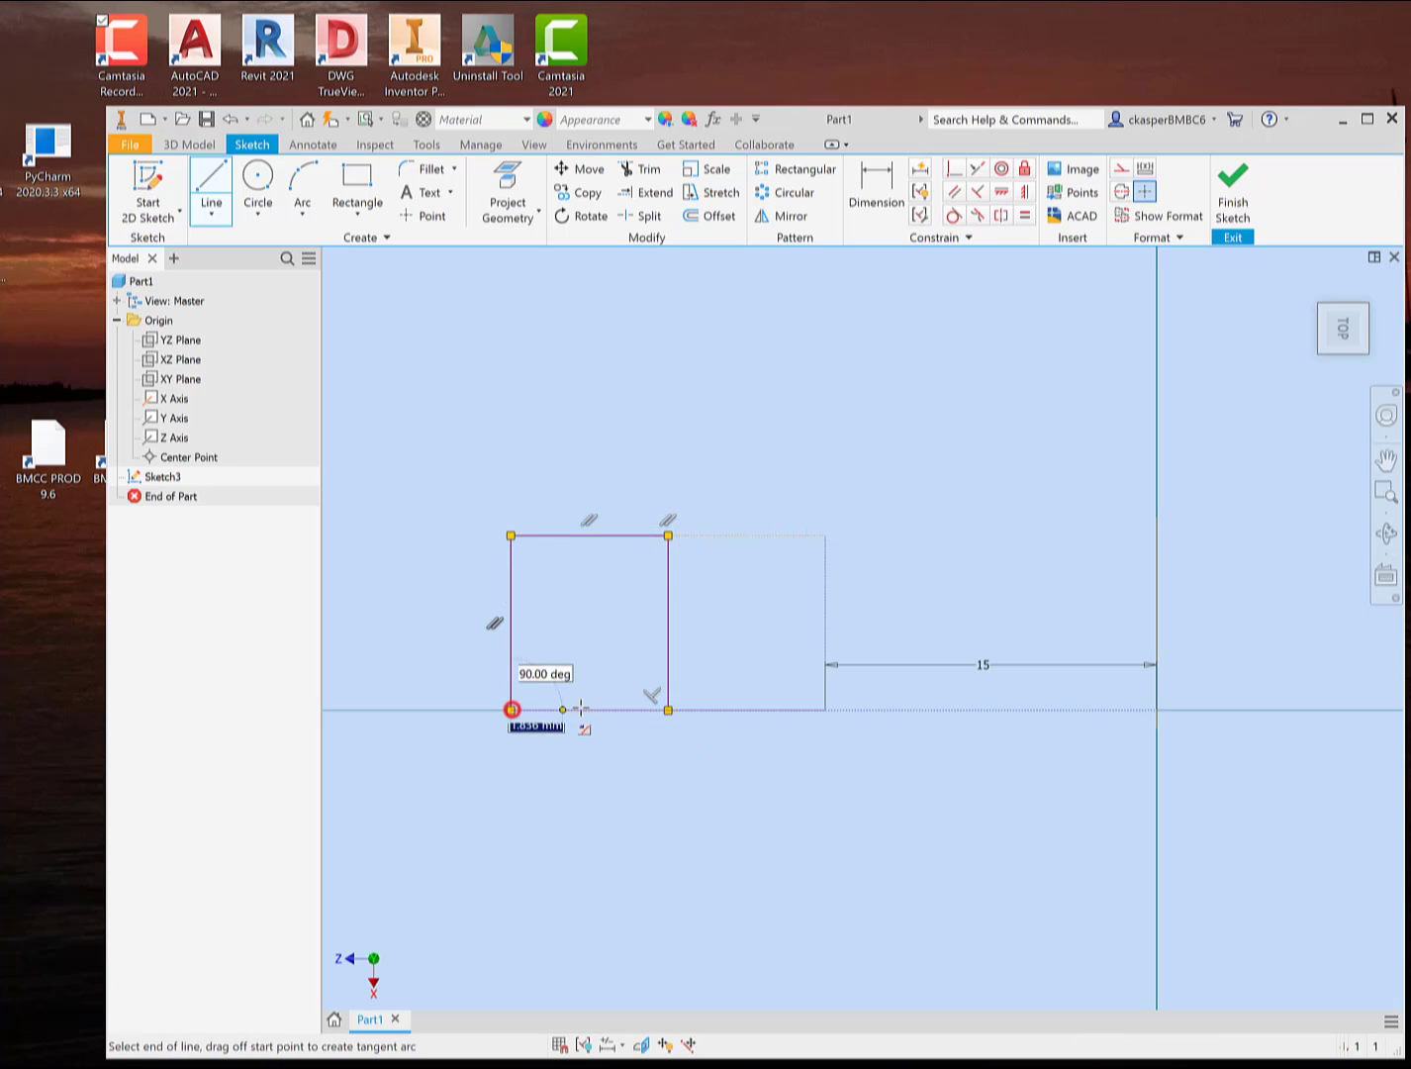
{"action": "left_click", "coordinate": [668, 711]}
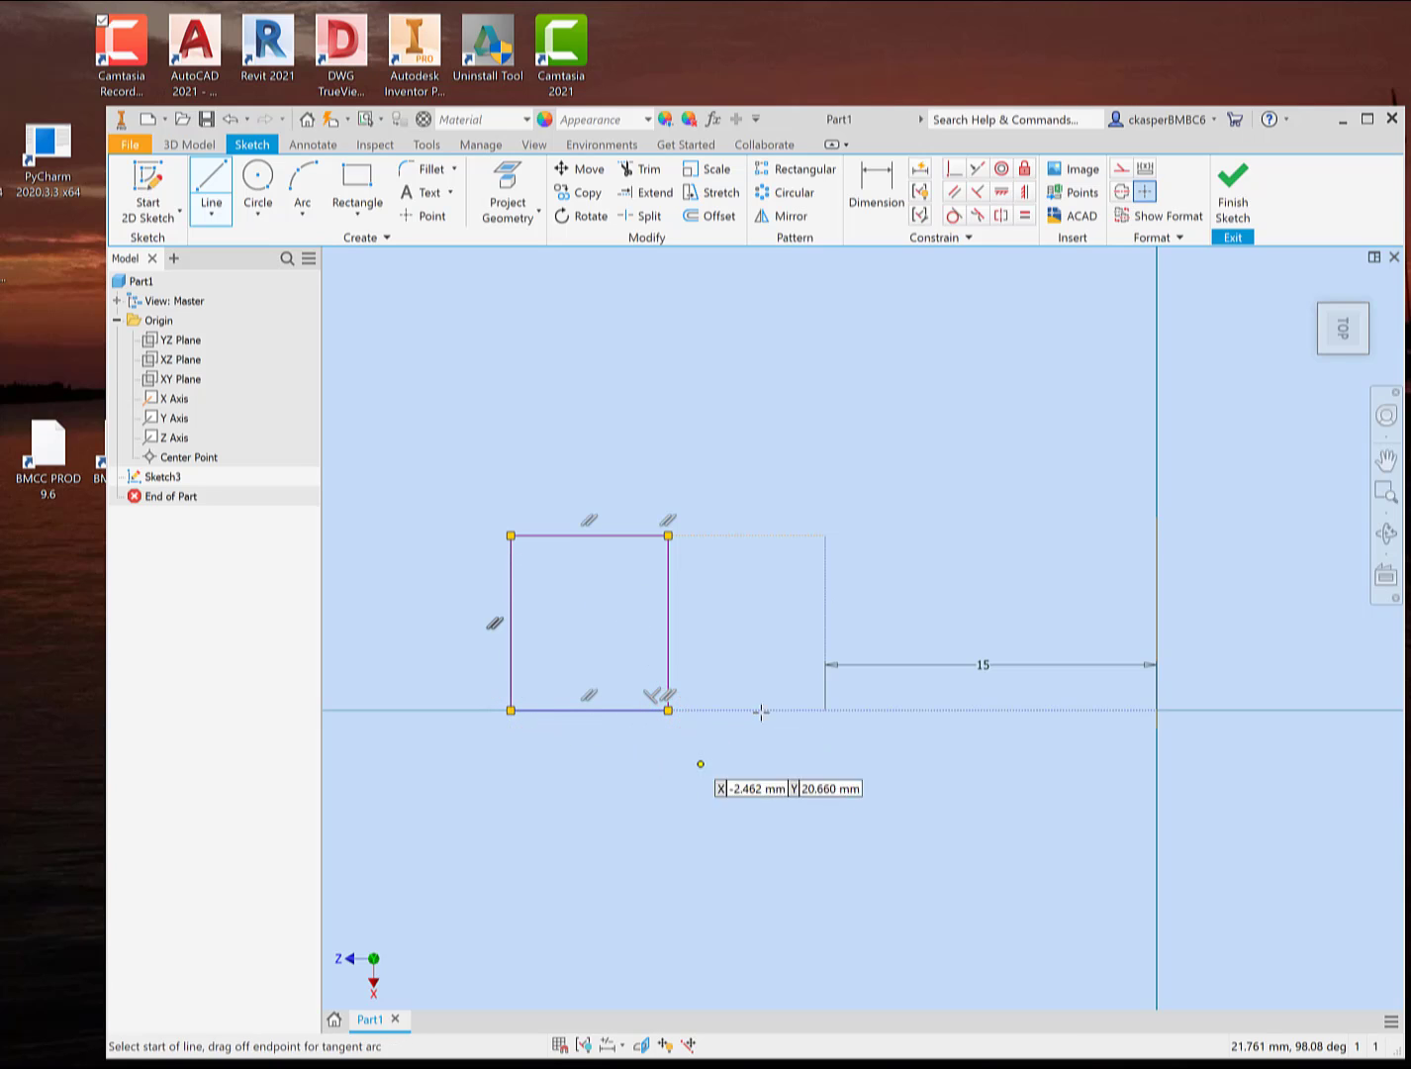
- Finish the sketch, preview a 10 mm extrusion of the solid-line half, and cancel it
{"action": "left_click", "coordinate": [1232, 200]}
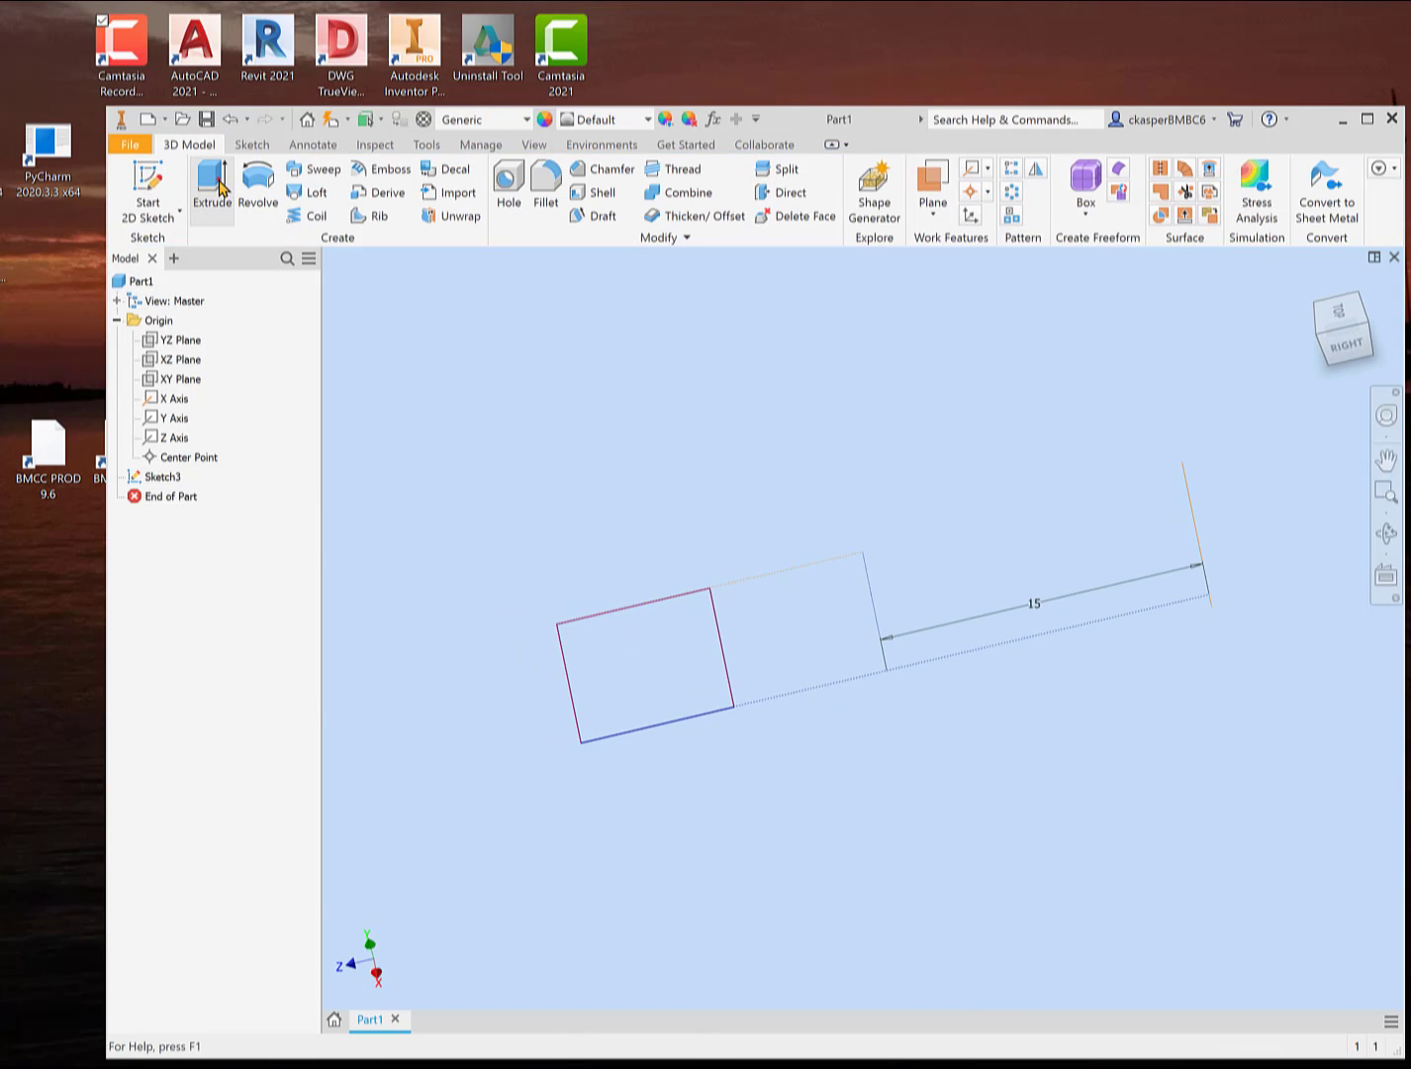
{"action": "left_click", "coordinate": [220, 189]}
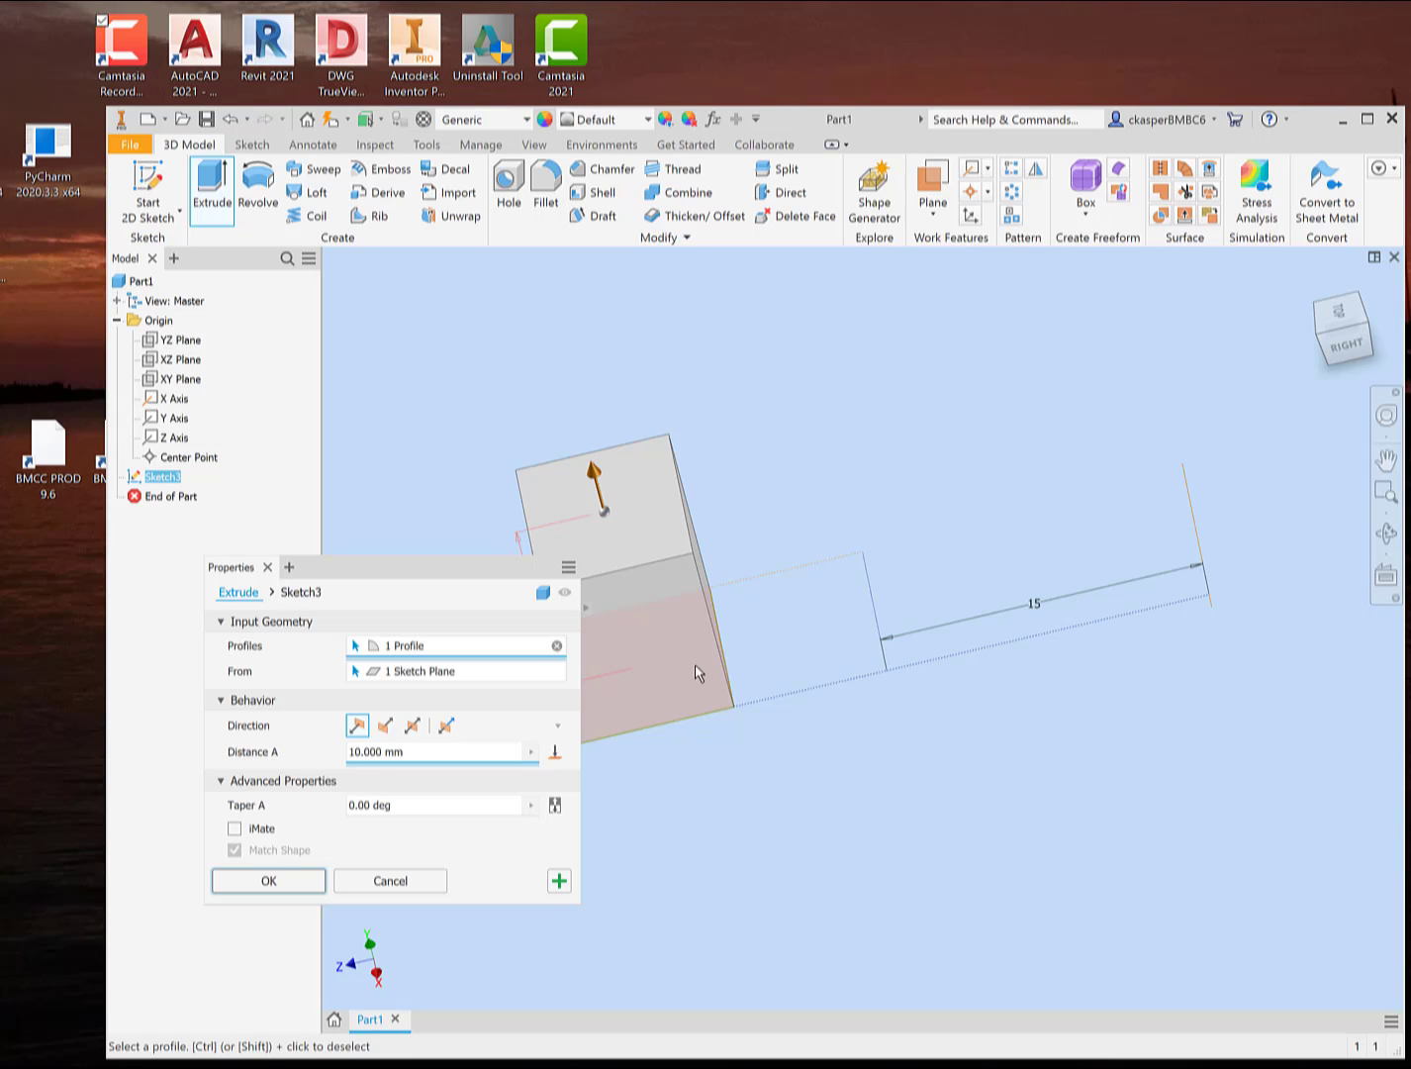
{"action": "middle_click_drag", "start_coordinate": [779, 807], "coordinate": [851, 785]}
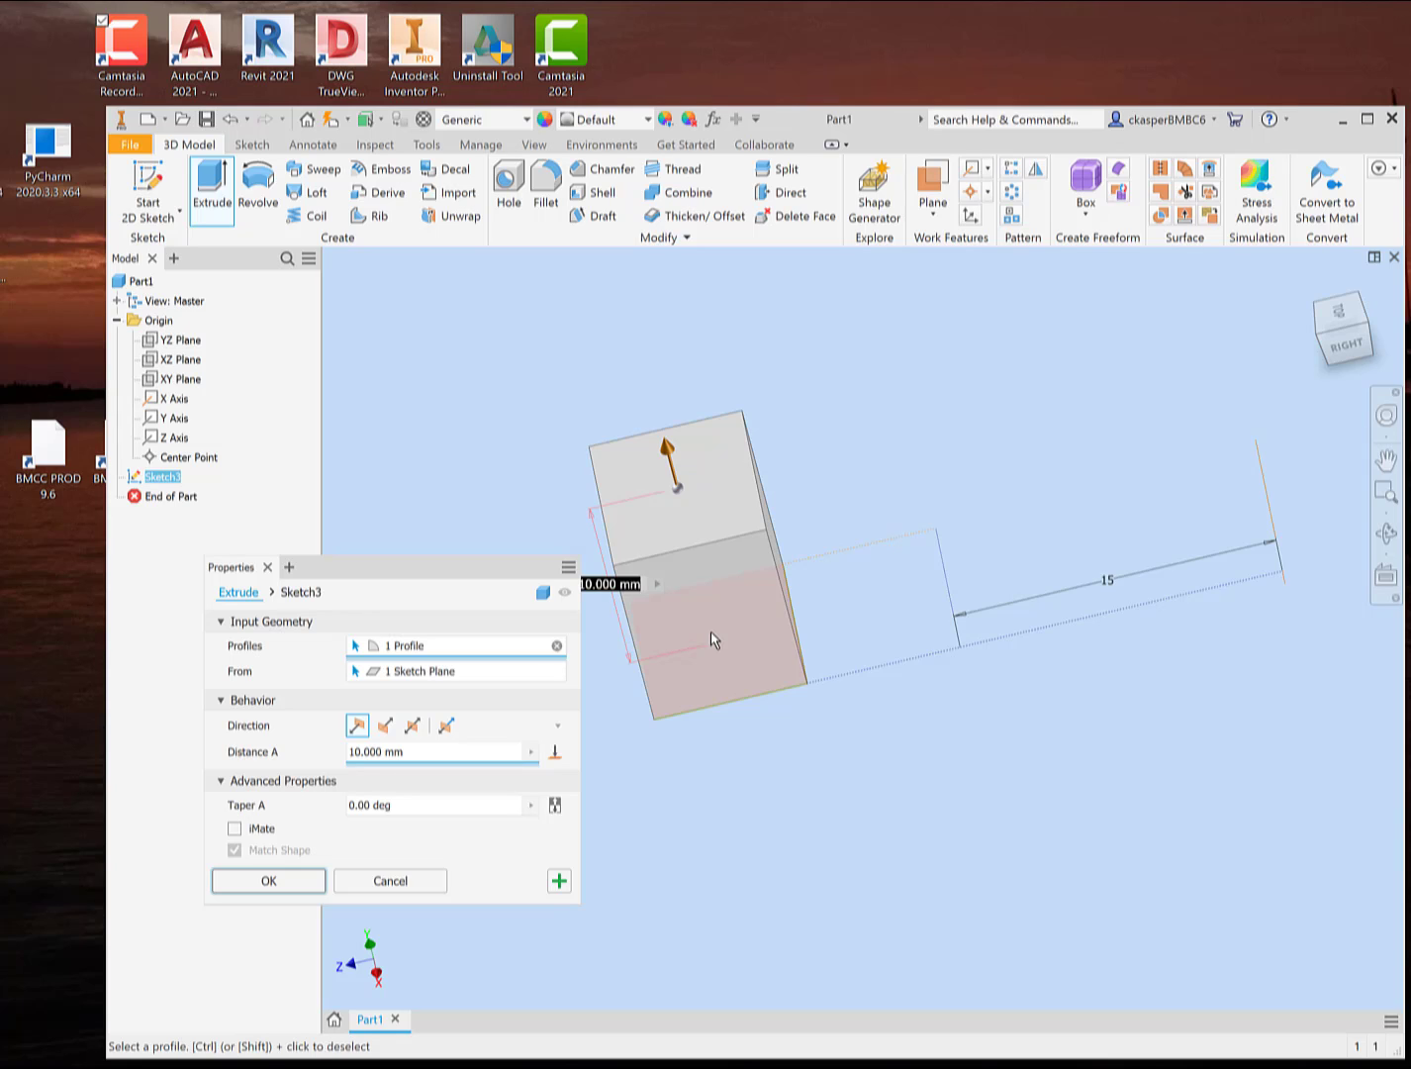
{"action": "left_click", "coordinate": [408, 884]}
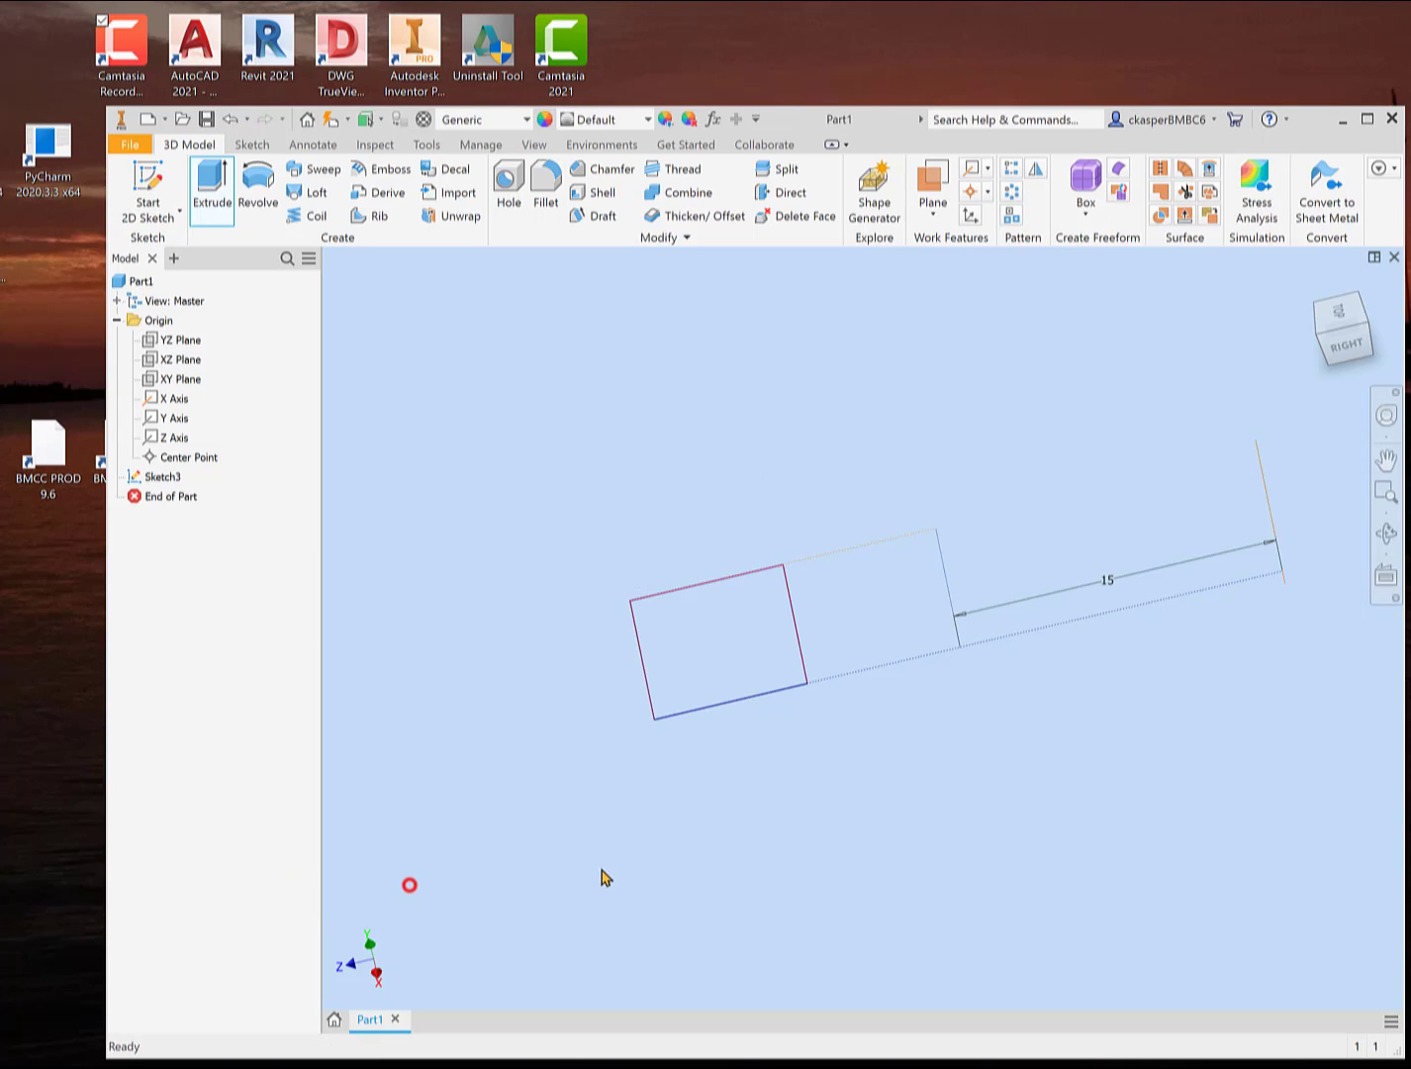
- Reopen the sketch and delete the solid lines tracing the far half, keeping the construction rectangle and its midline
{"action": "right_click", "coordinate": [145, 480]}
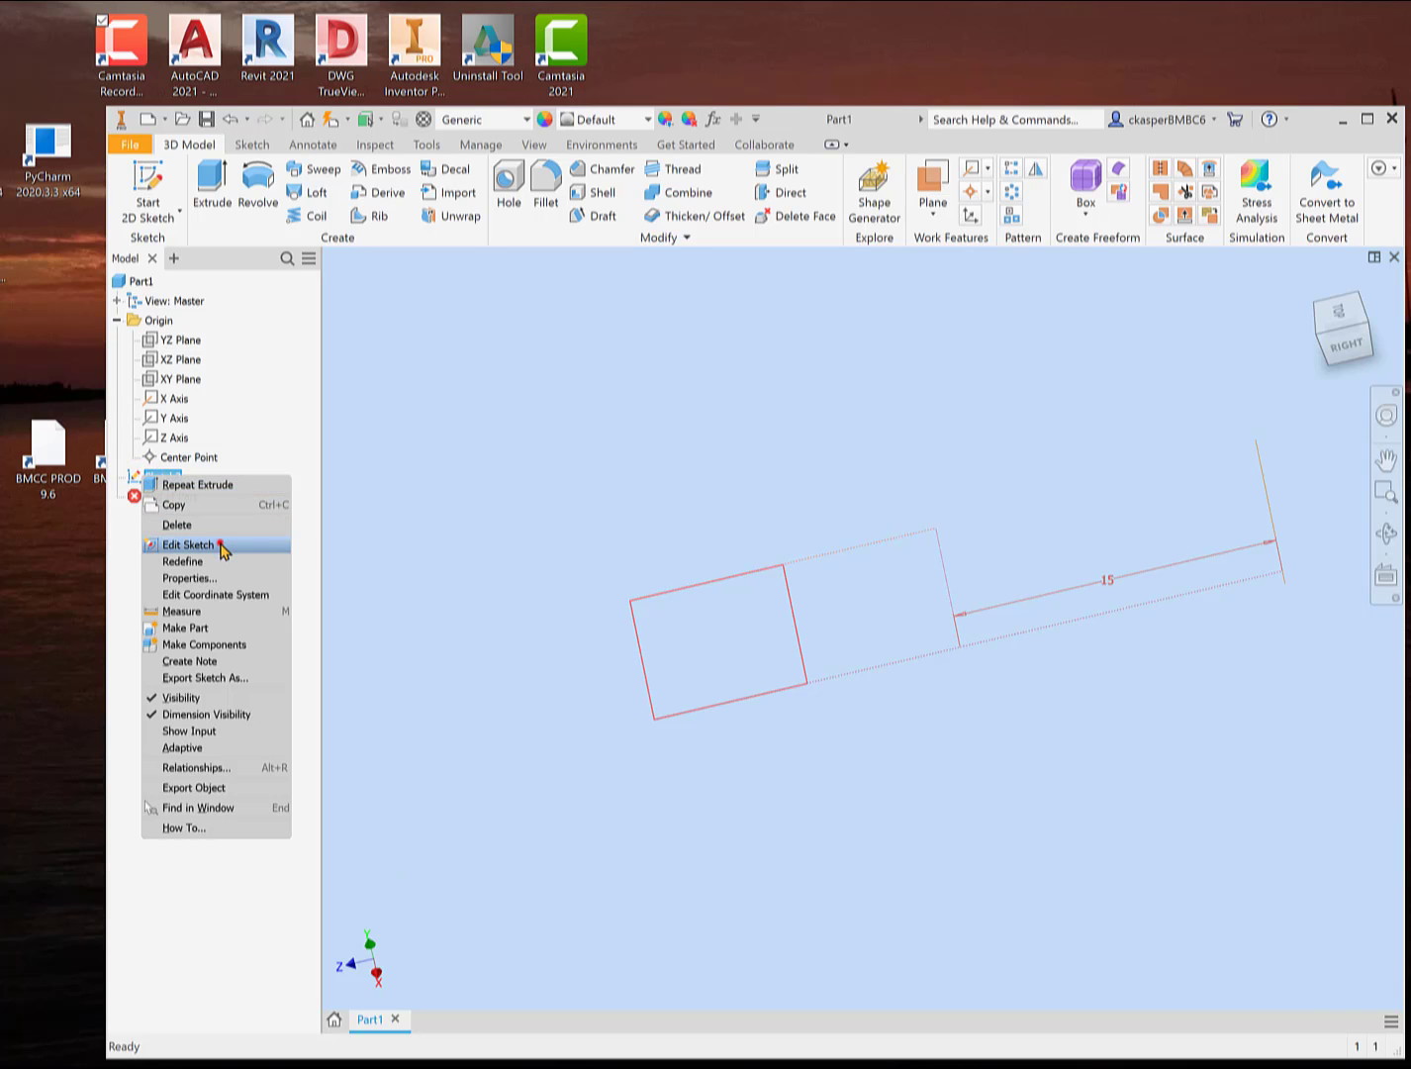
{"action": "left_click", "coordinate": [219, 542]}
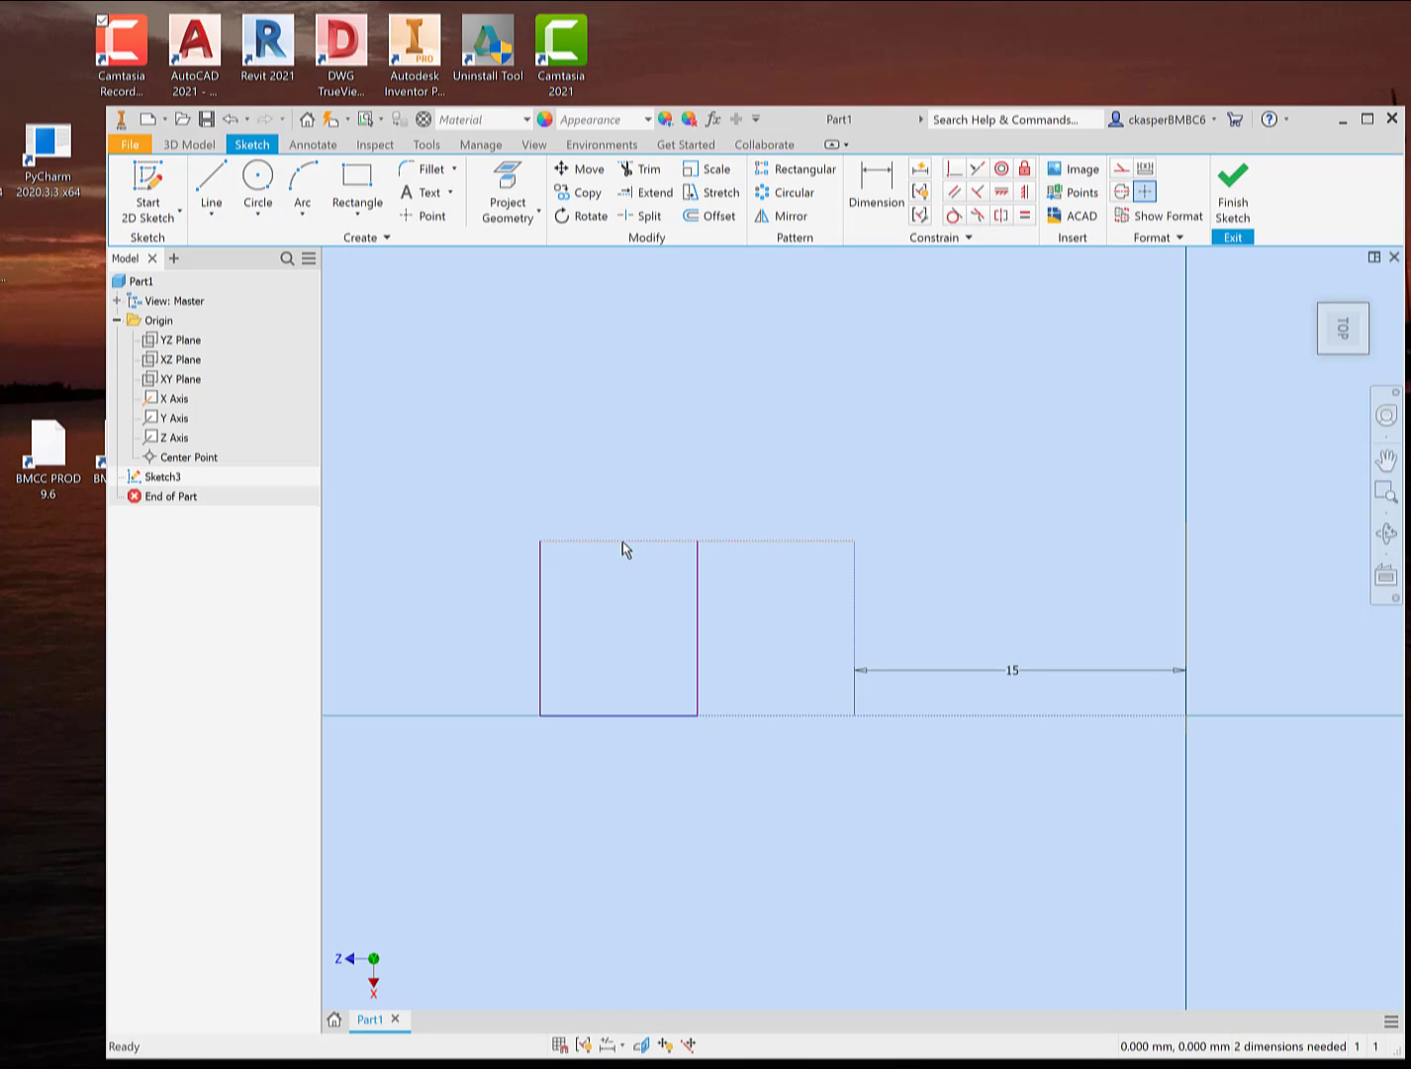
{"action": "left_click", "coordinate": [539, 609]}
{"action": "key", "text": "Delete"}
{"action": "left_click", "coordinate": [697, 623]}
{"action": "key", "text": "Delete"}
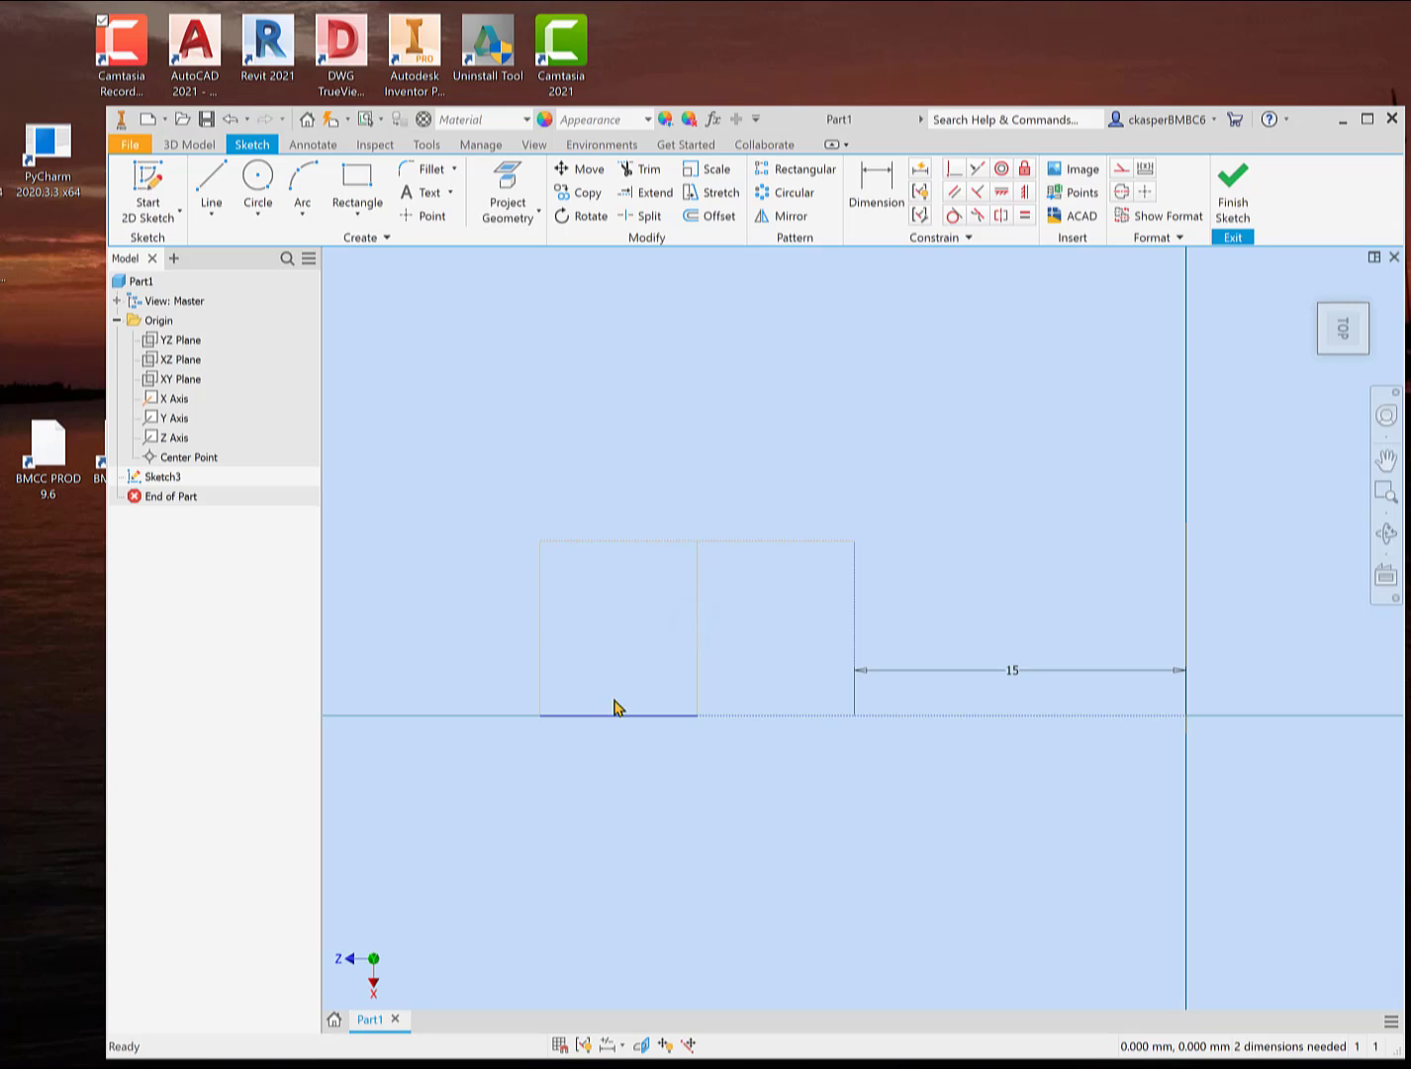
{"action": "key", "text": "Delete"}
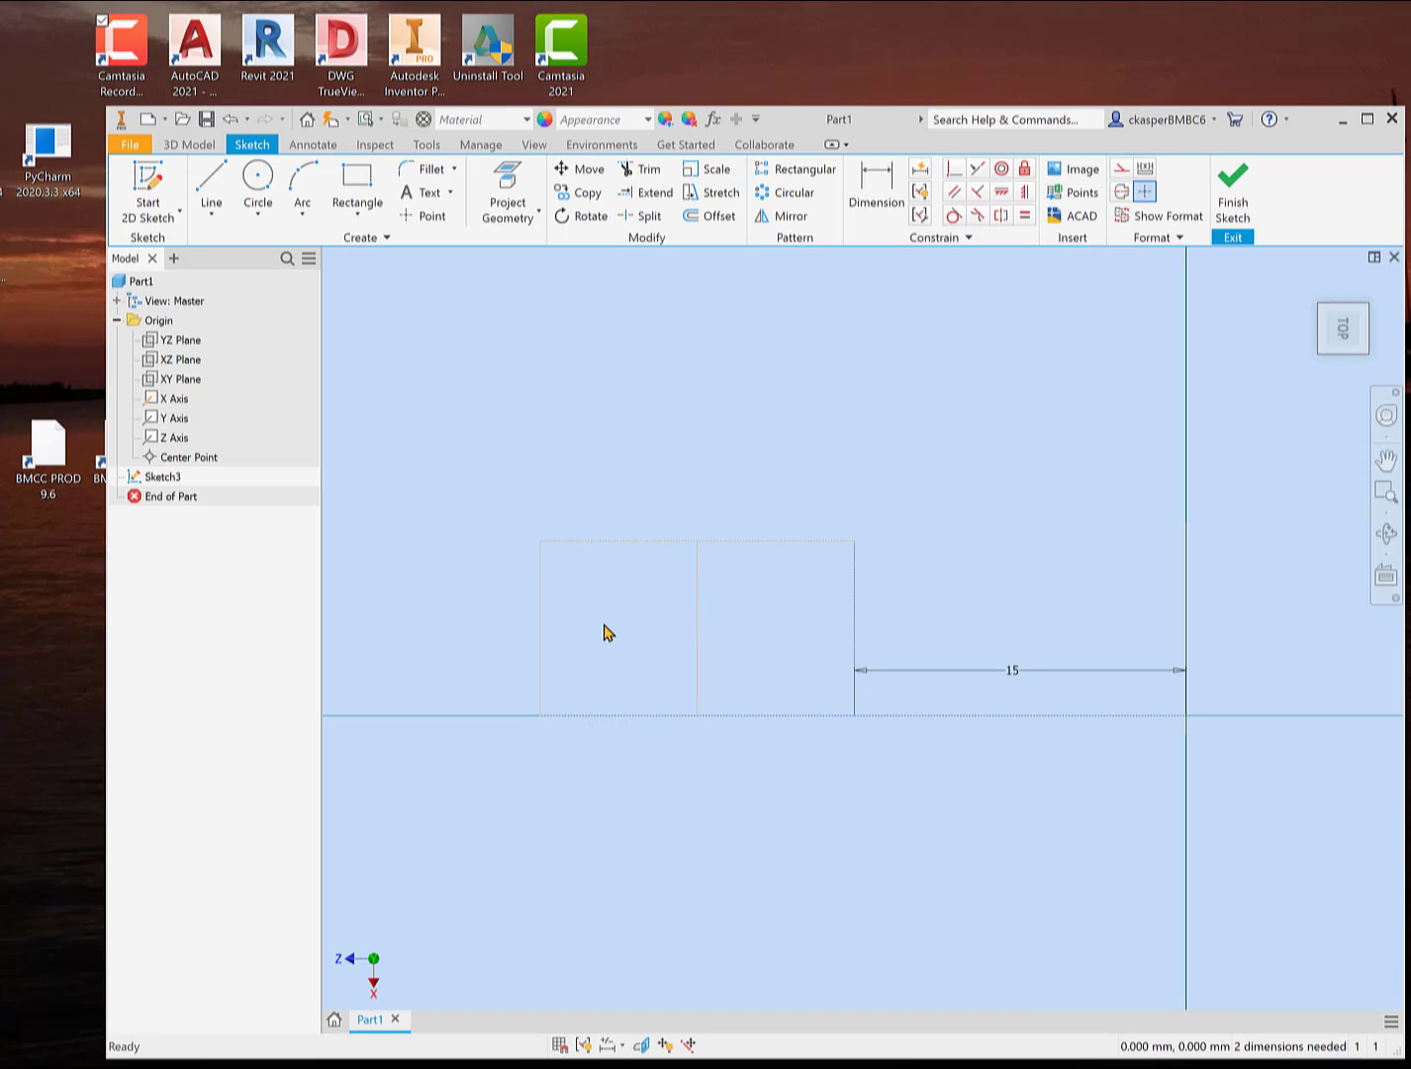
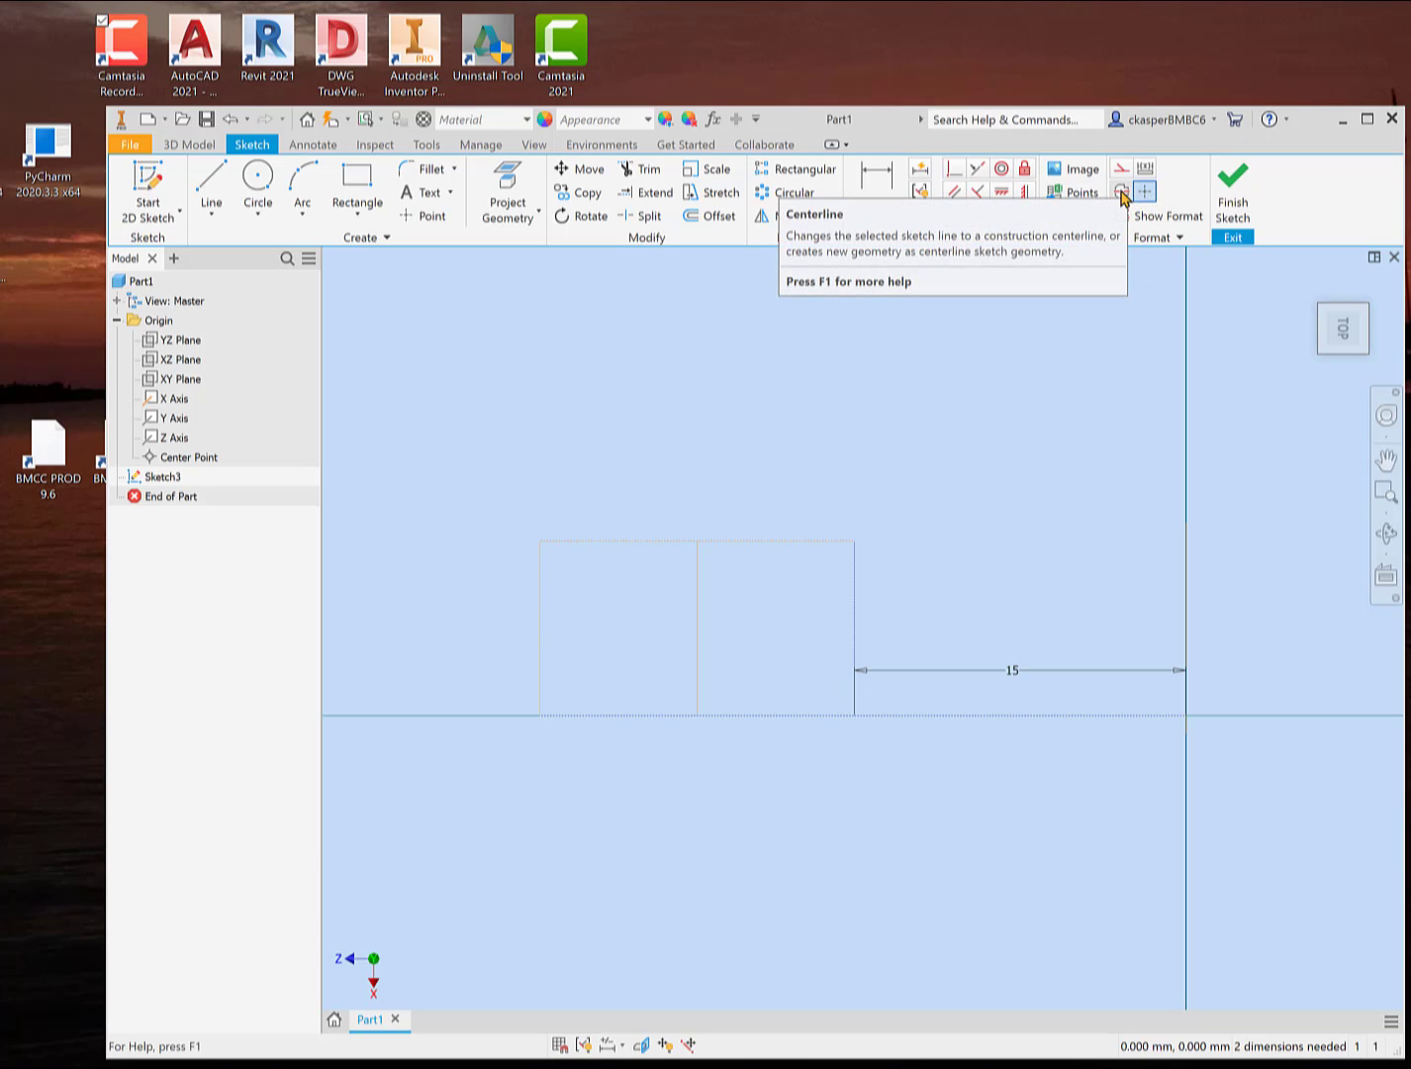
- Draw a vertical centerline about 29 mm long over the construction midline, extending beyond the rectangle at both ends
{"action": "left_click", "coordinate": [1123, 194]}
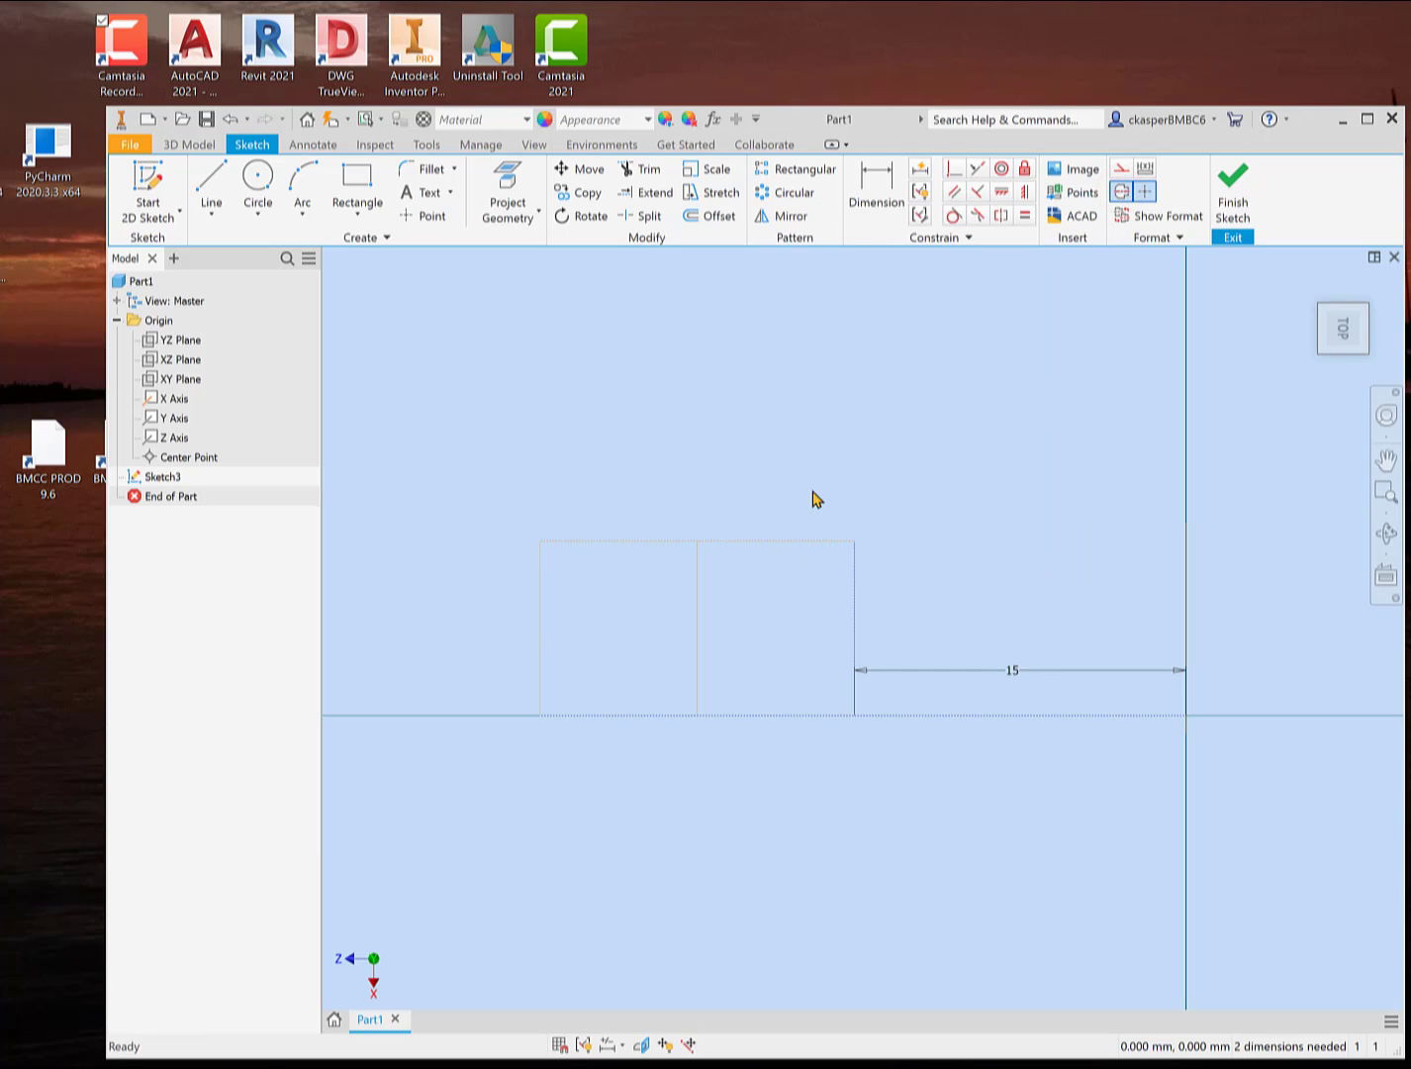
{"action": "left_click", "coordinate": [214, 184]}
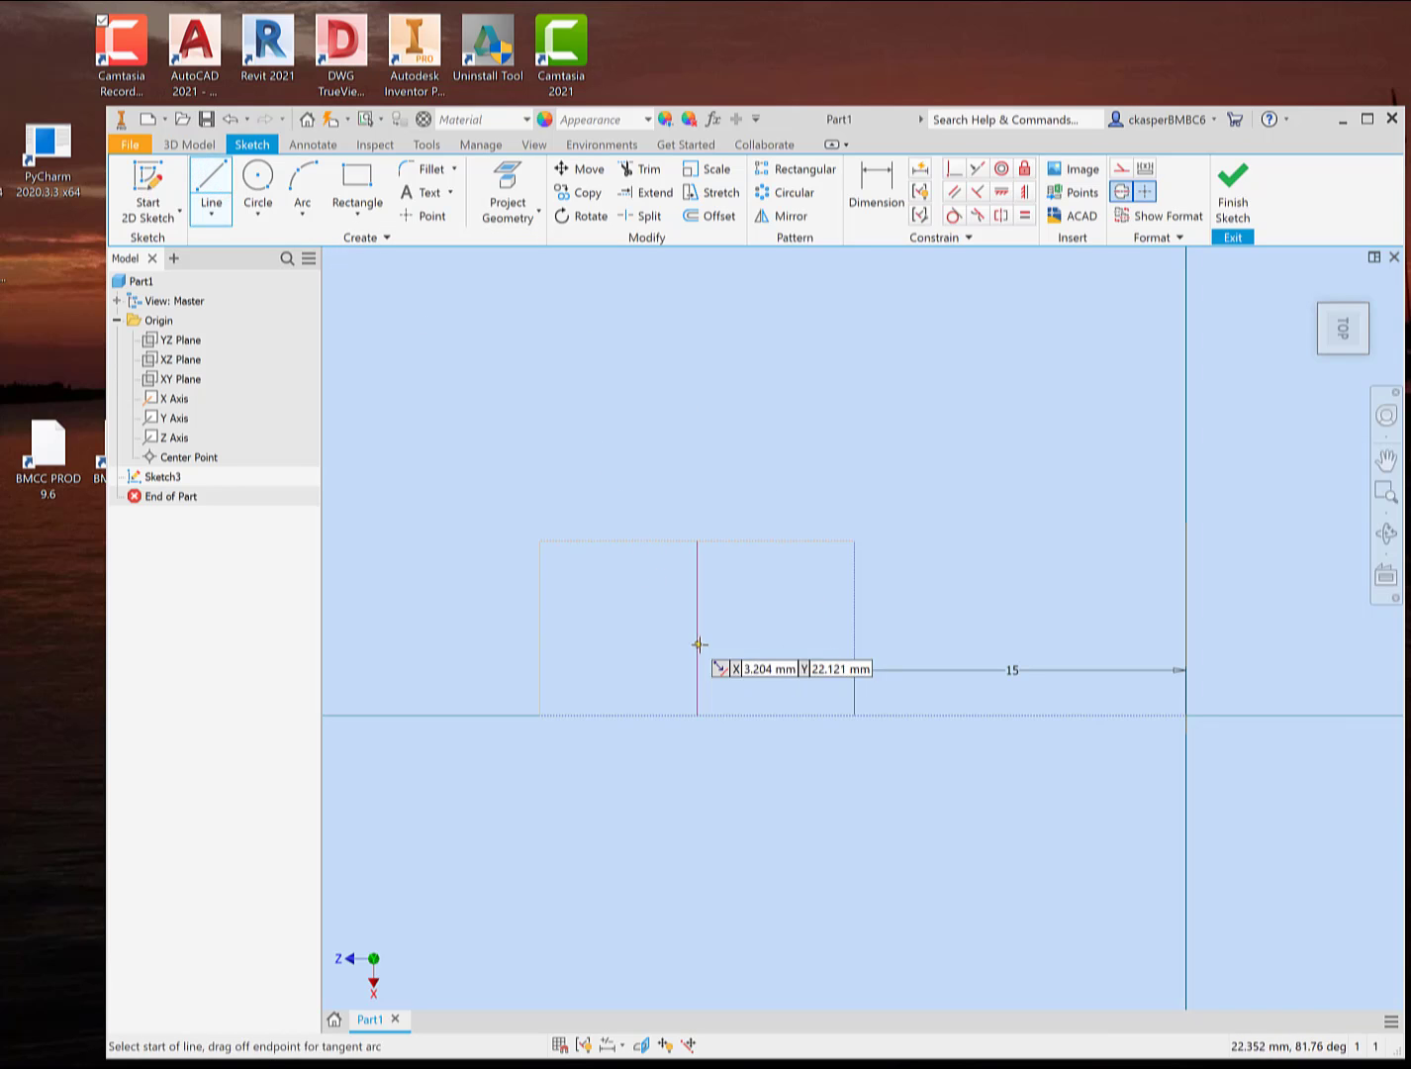
{"action": "left_click", "coordinate": [699, 911]}
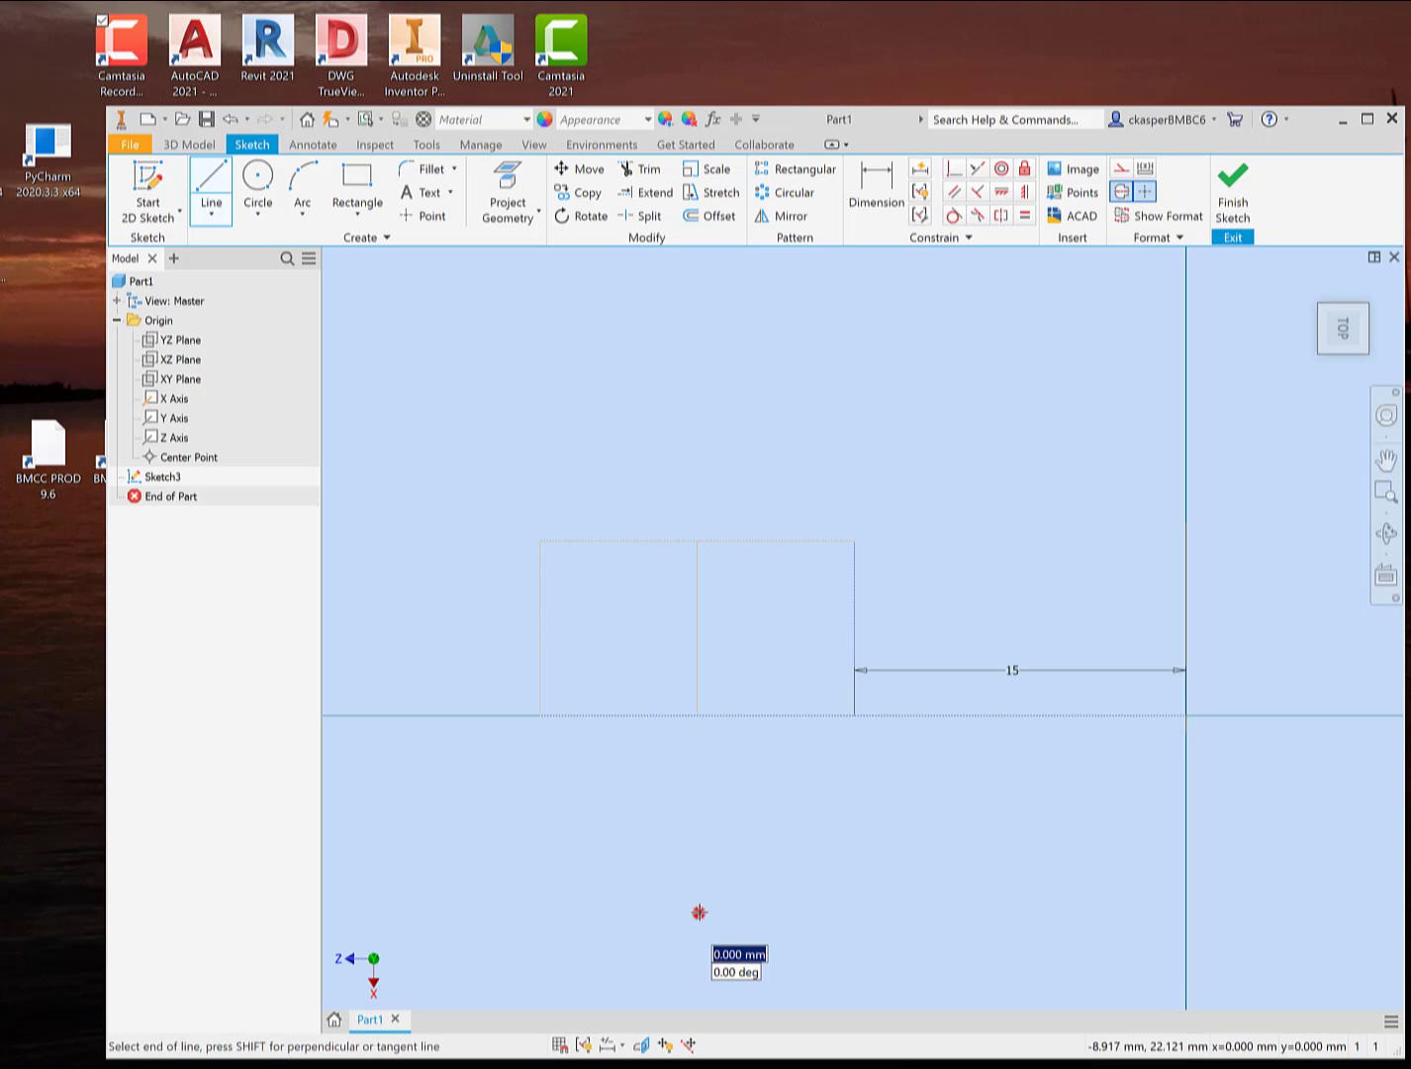
{"action": "left_click", "coordinate": [699, 270]}
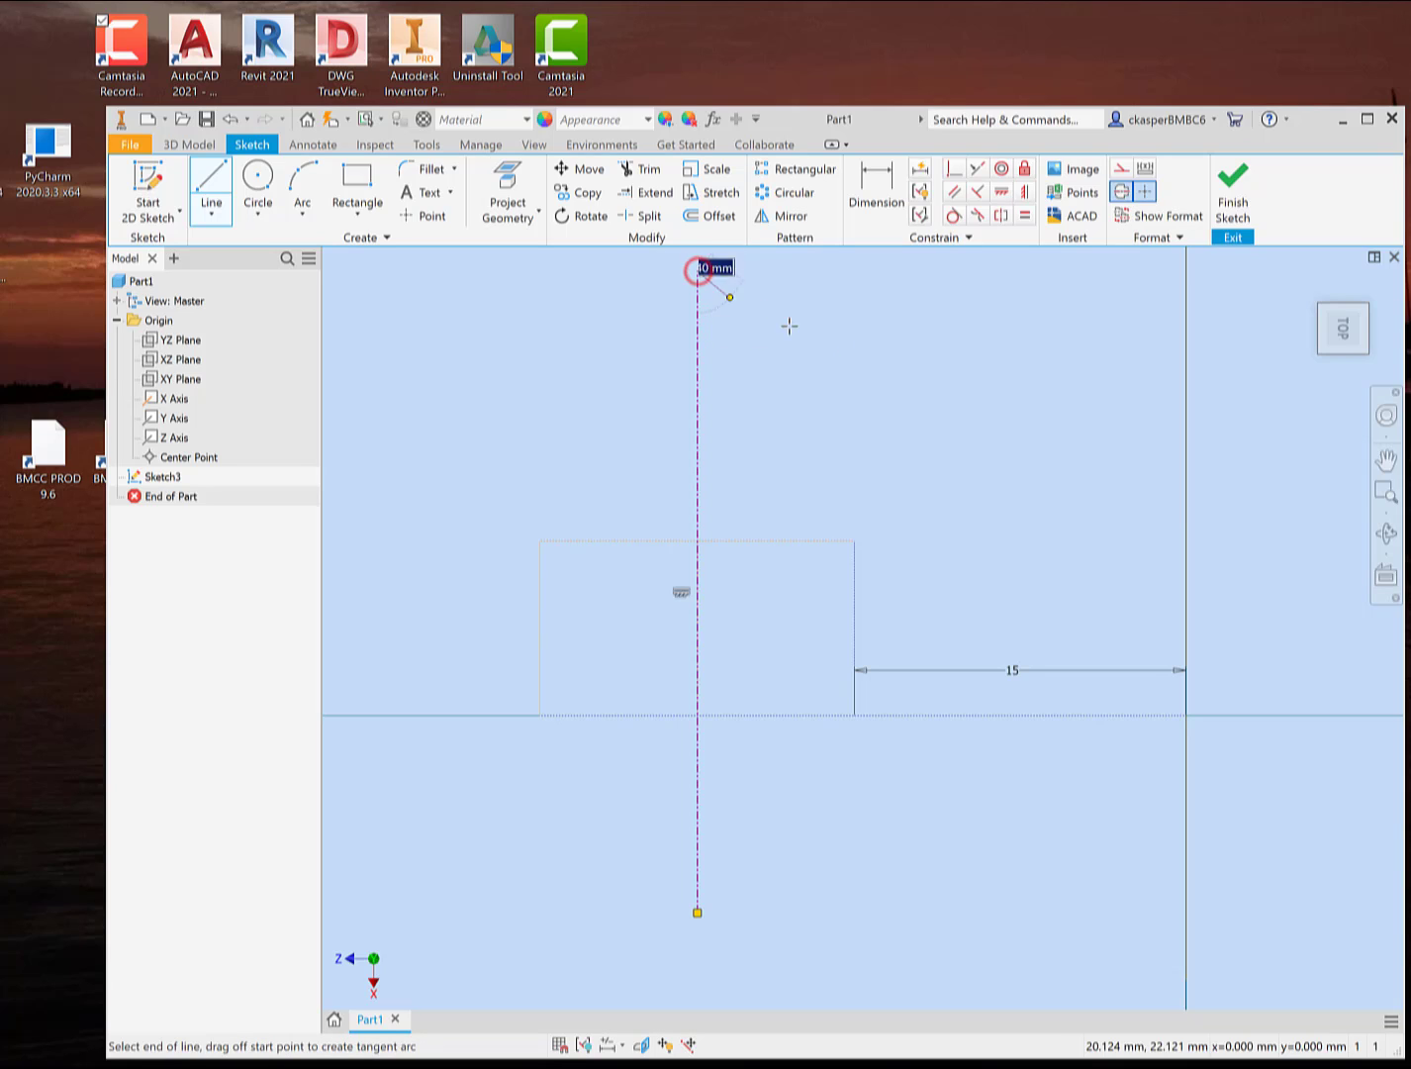
{"action": "key", "text": "Escape"}
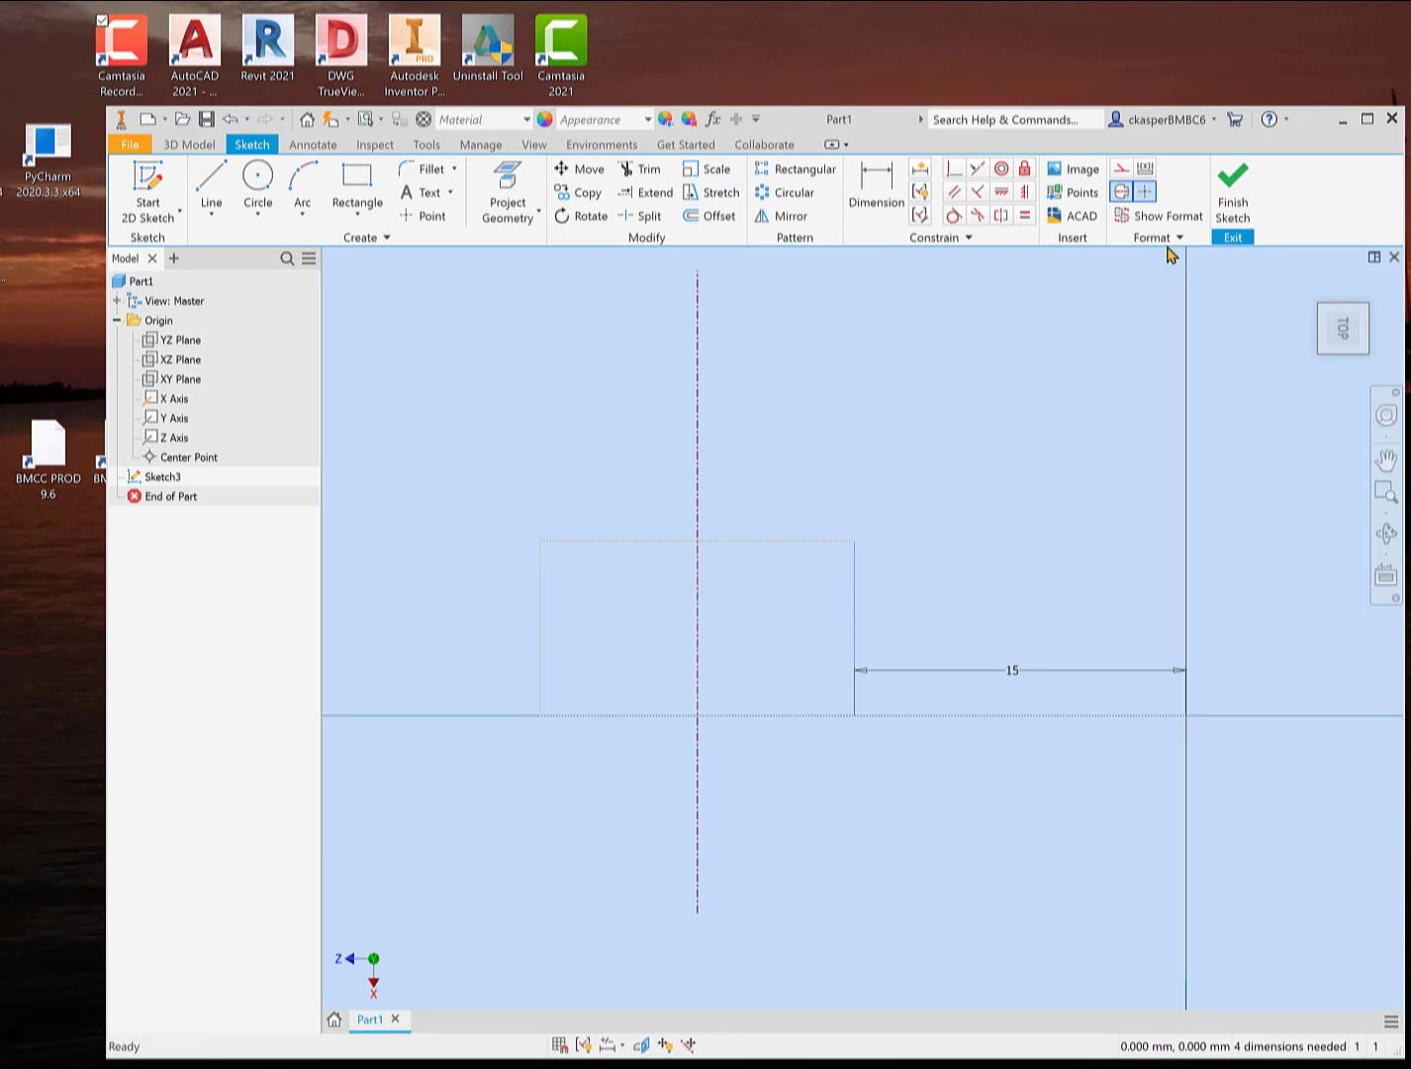
- Draw a solid rectangle over the far half of the construction rectangle, from the centerline to its outer corner, with centerline mode off
{"action": "left_click", "coordinate": [1120, 191]}
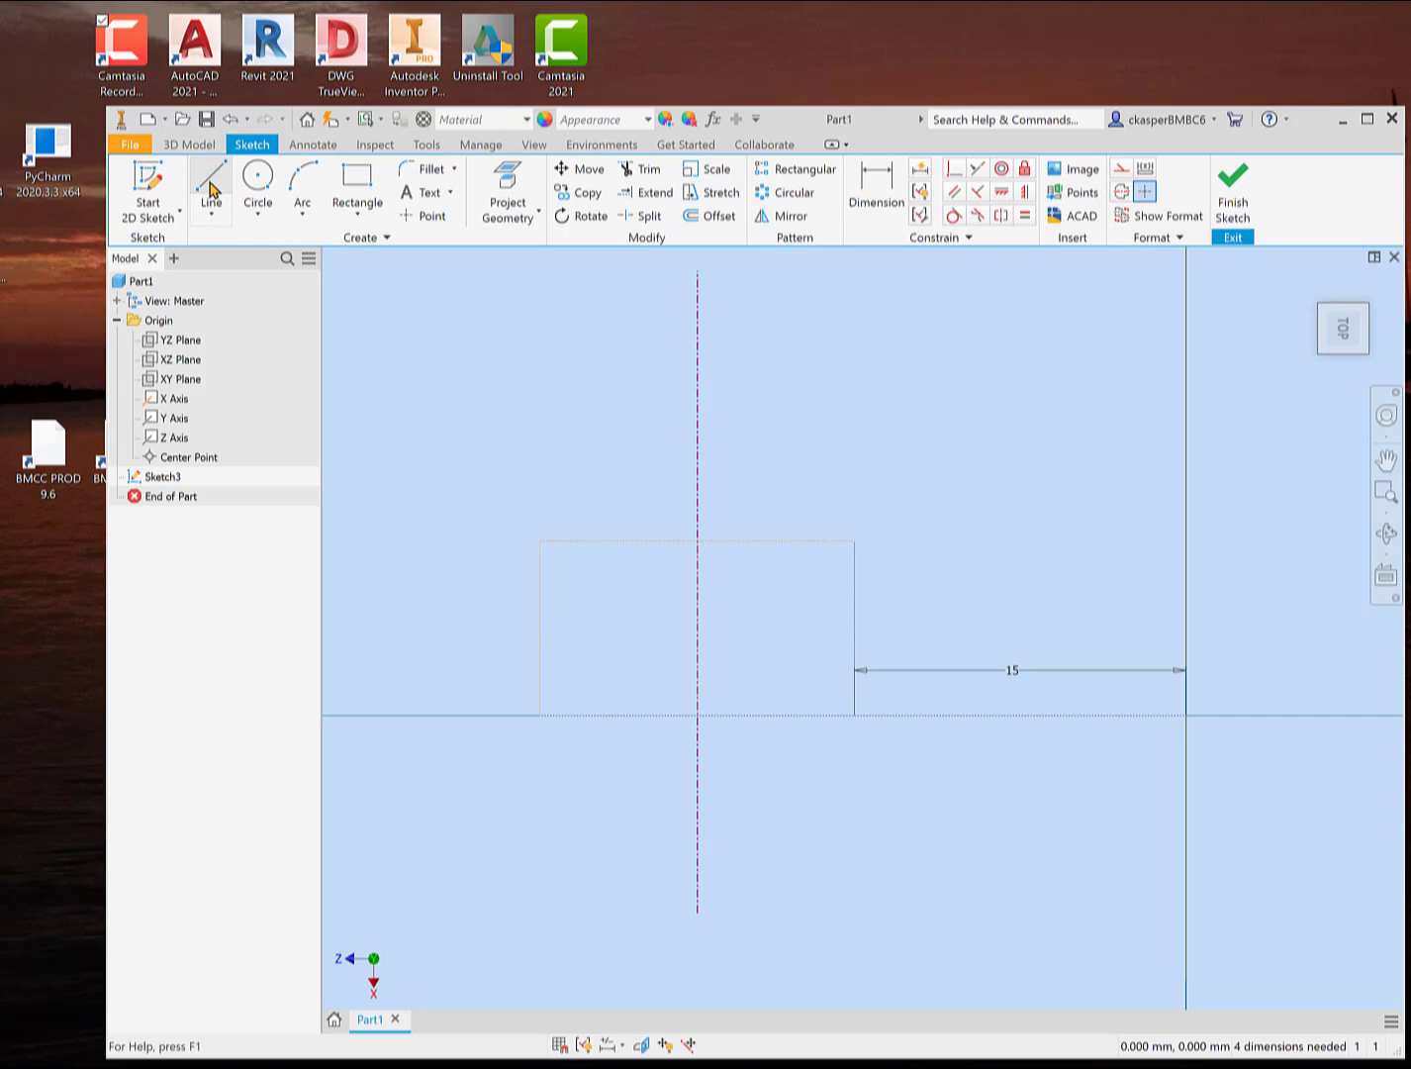
{"action": "left_click", "coordinate": [360, 203]}
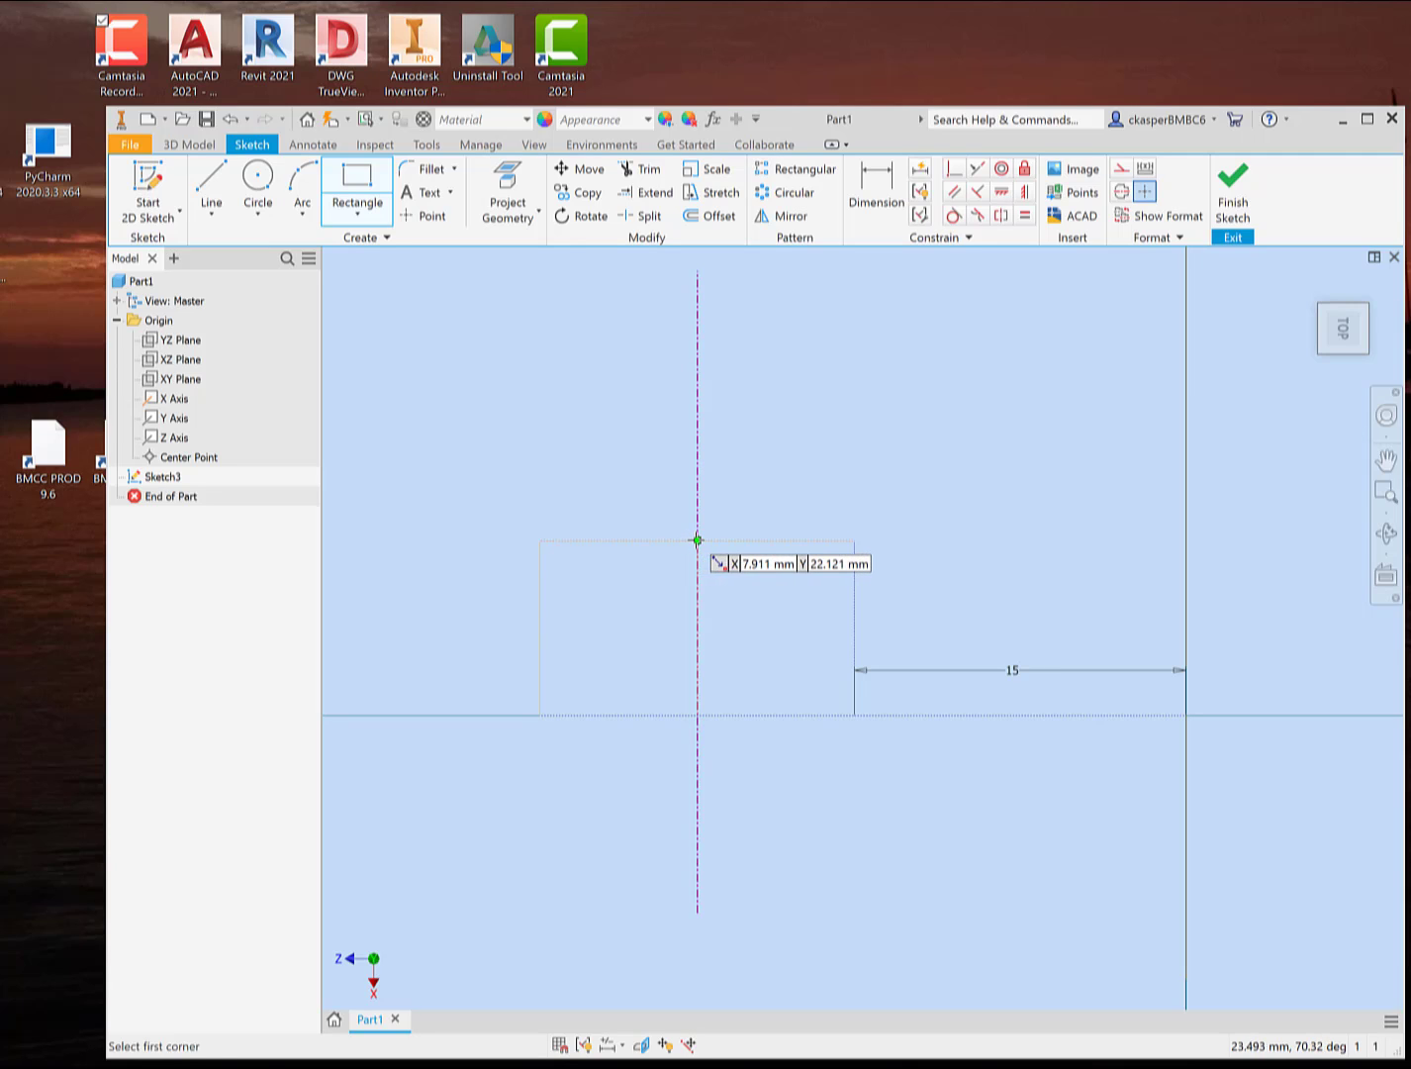
{"action": "left_click", "coordinate": [699, 540]}
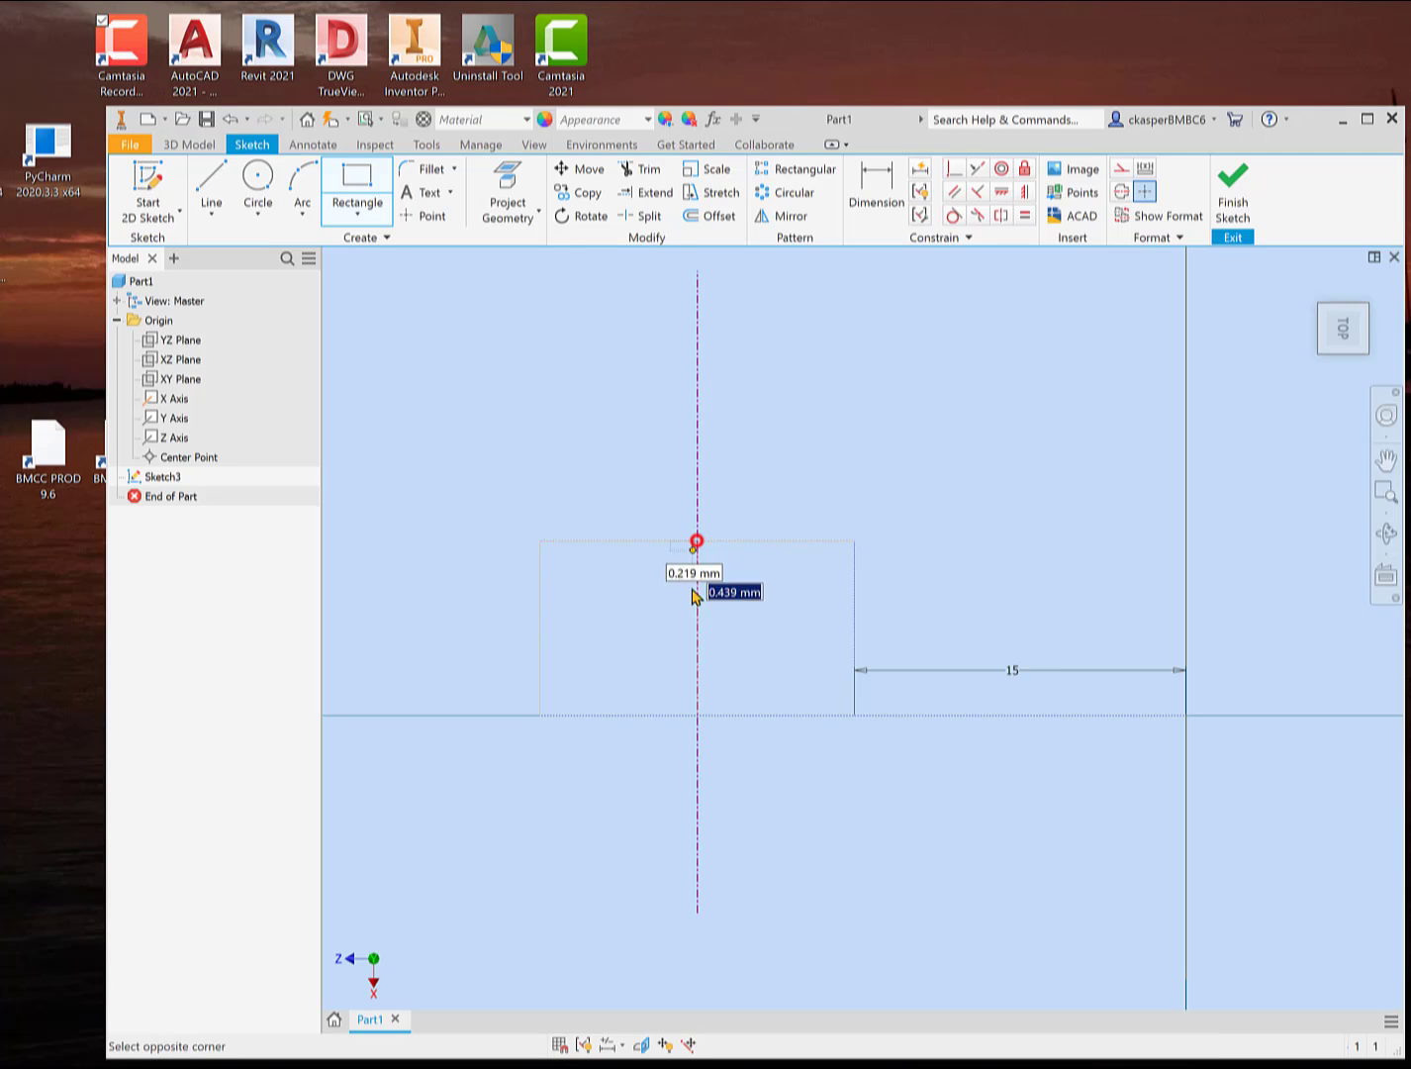
{"action": "left_click", "coordinate": [698, 715]}
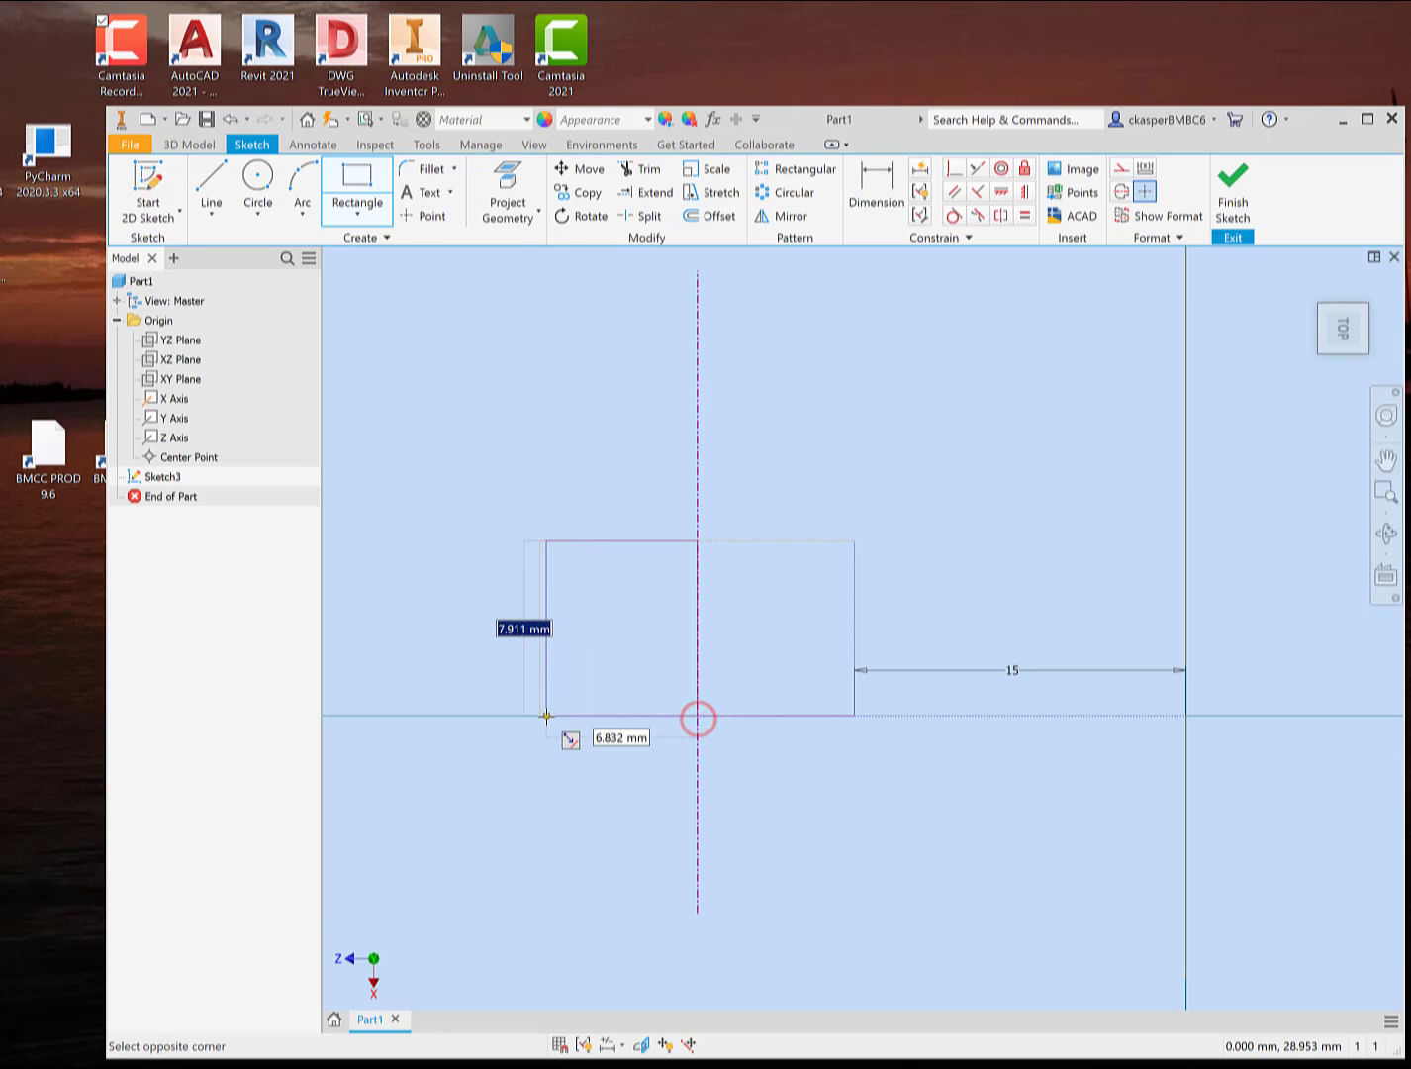
{"action": "left_click", "coordinate": [540, 714]}
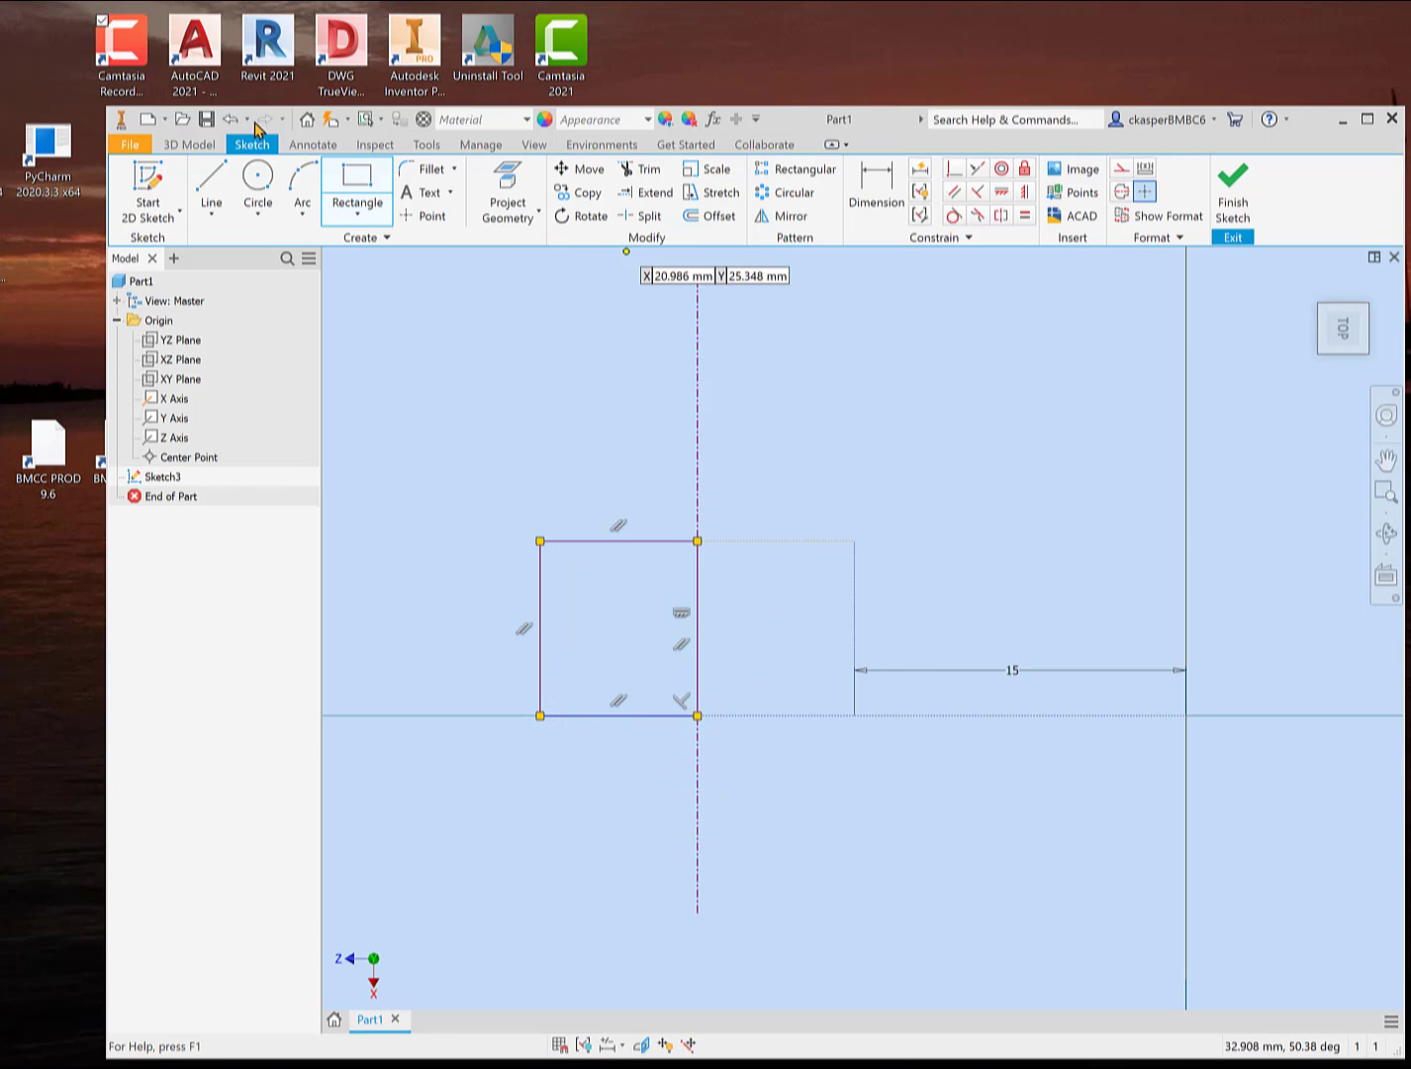
- Draw a second solid rectangle, about 7.1 by 7.8 mm, from the centerline below the near half of the construction rectangle
{"action": "left_click", "coordinate": [698, 715]}
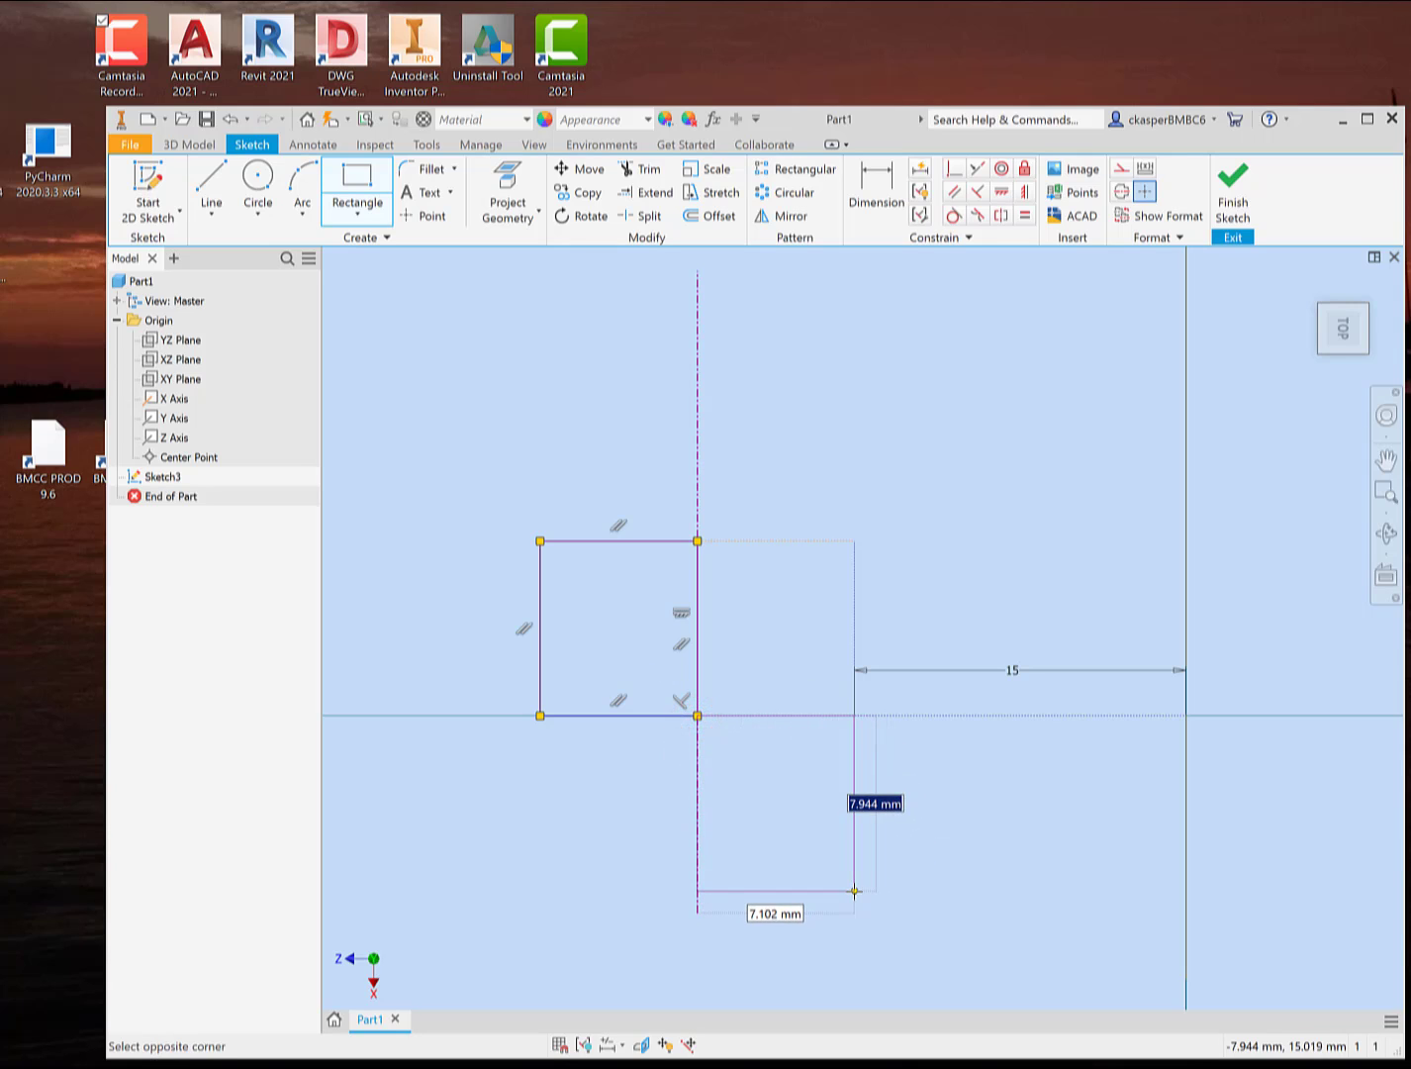
{"action": "left_click", "coordinate": [853, 715]}
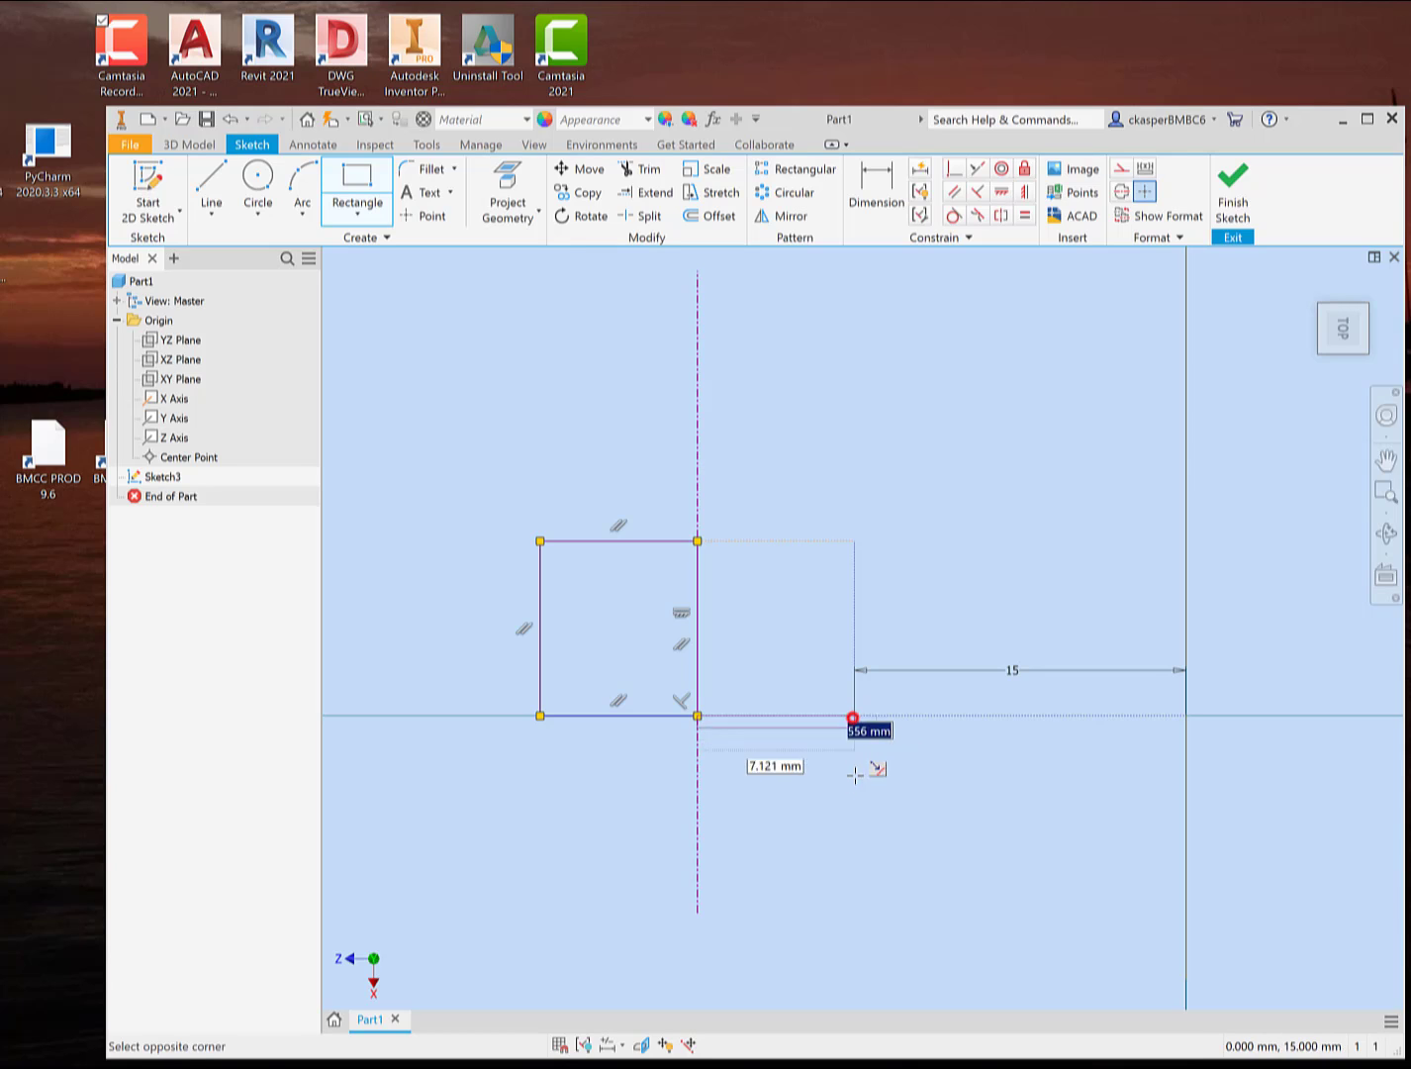
{"action": "left_click", "coordinate": [856, 887]}
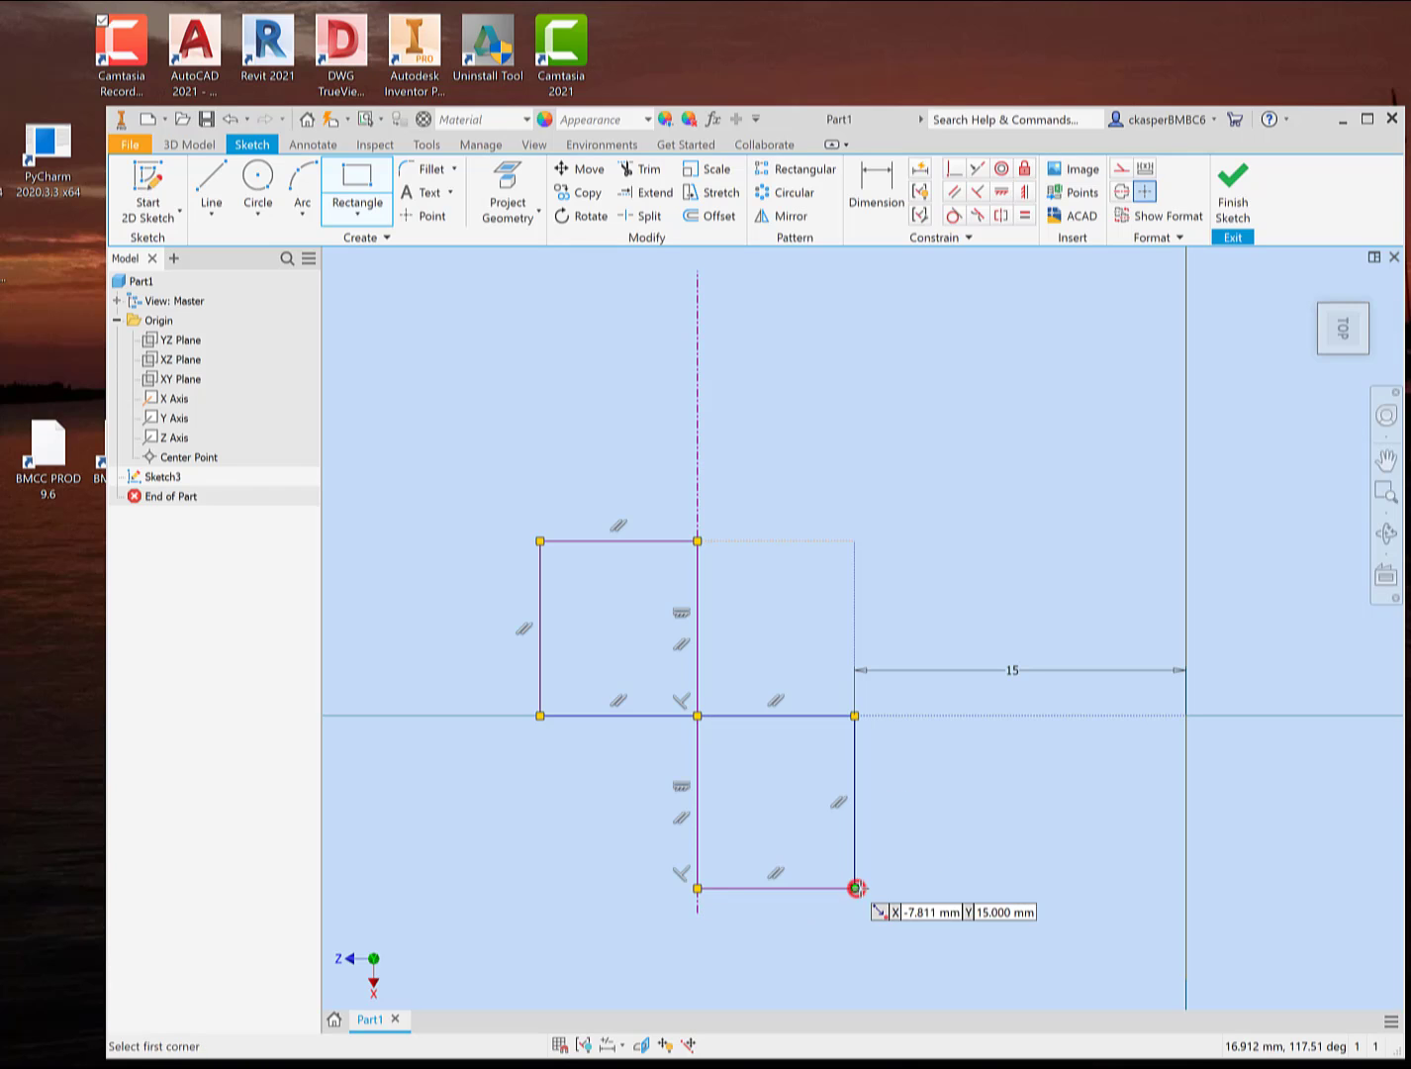
- Finish the sketch and set up a Revolve of the far solid rectangle about the sketch centerline
{"action": "left_click", "coordinate": [1237, 202]}
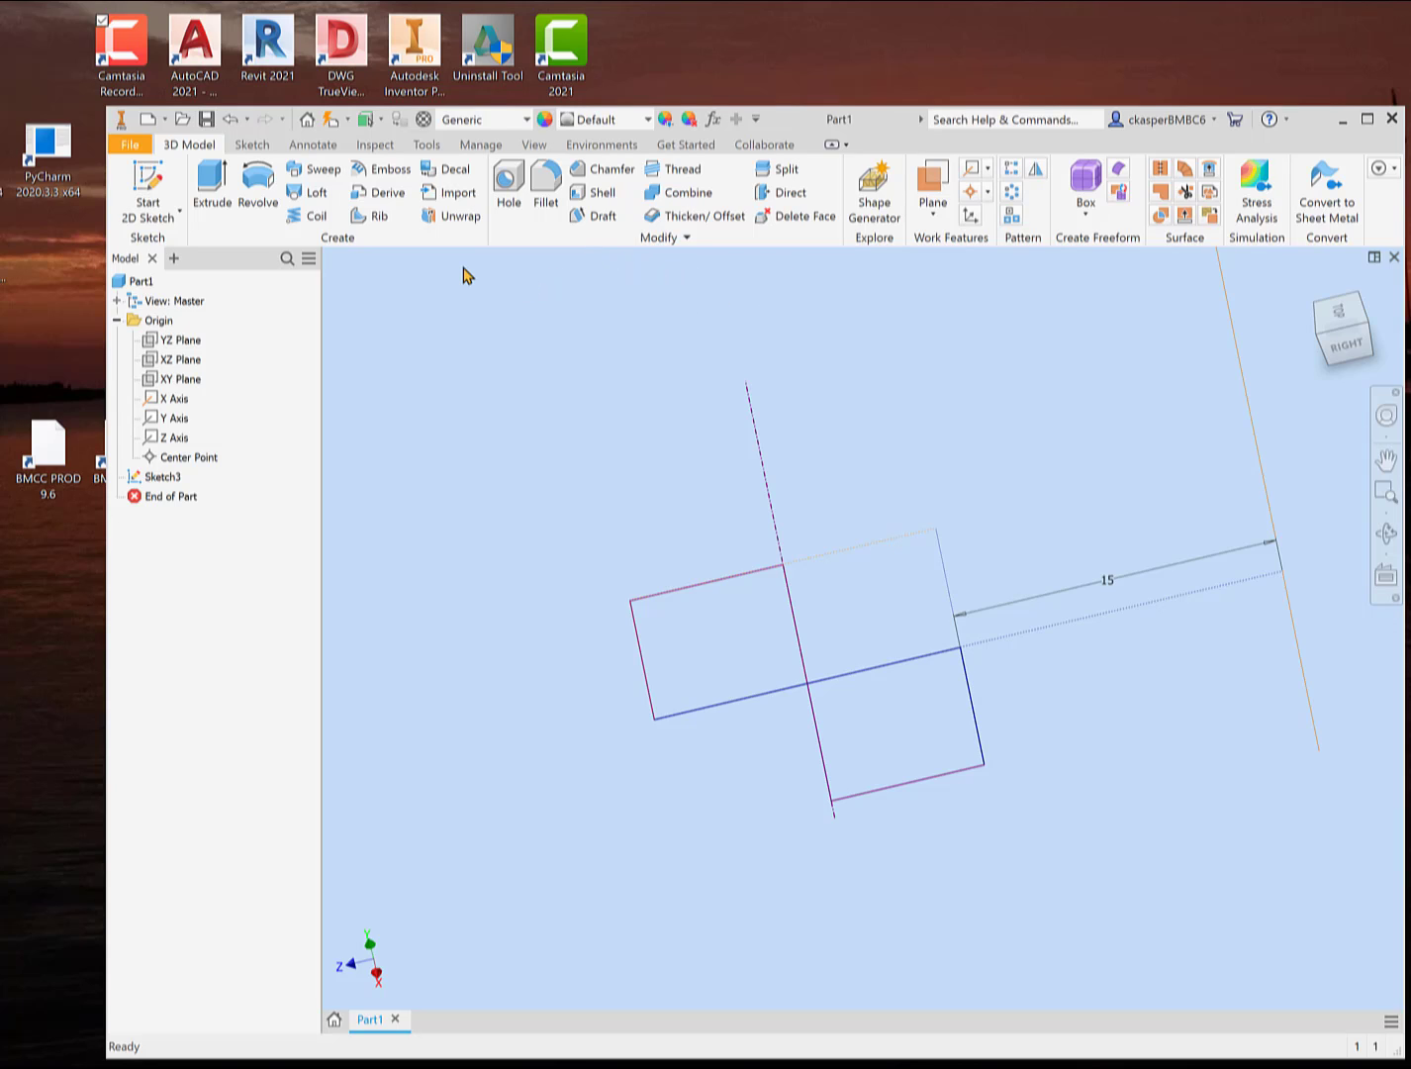
{"action": "left_click", "coordinate": [265, 189]}
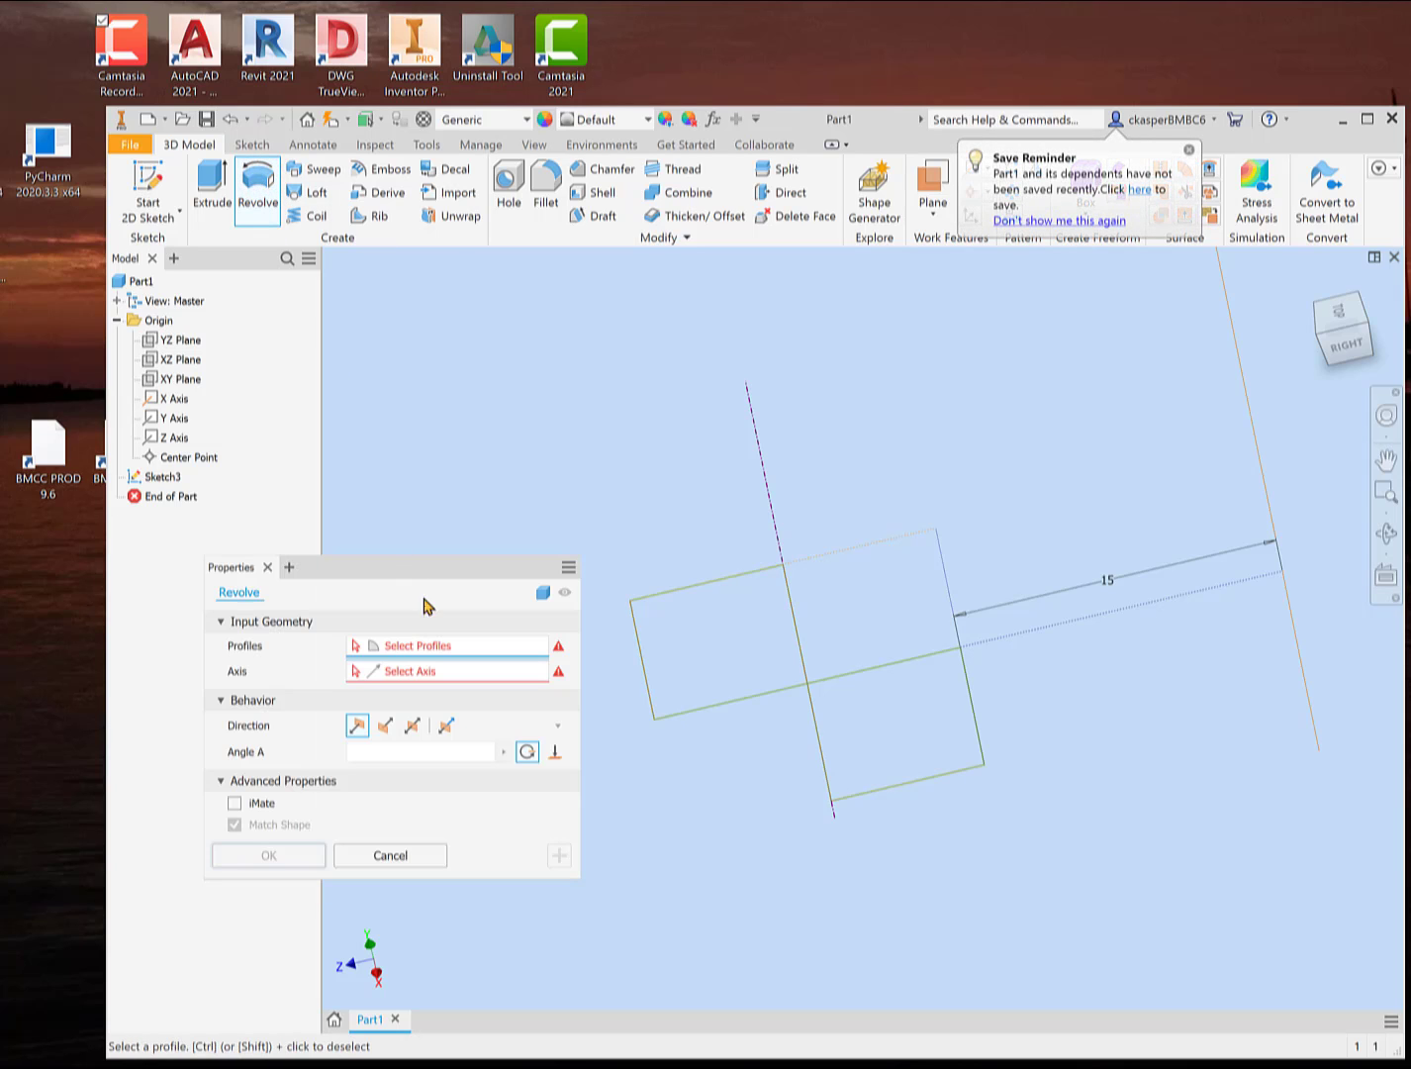
{"action": "left_click", "coordinate": [717, 625]}
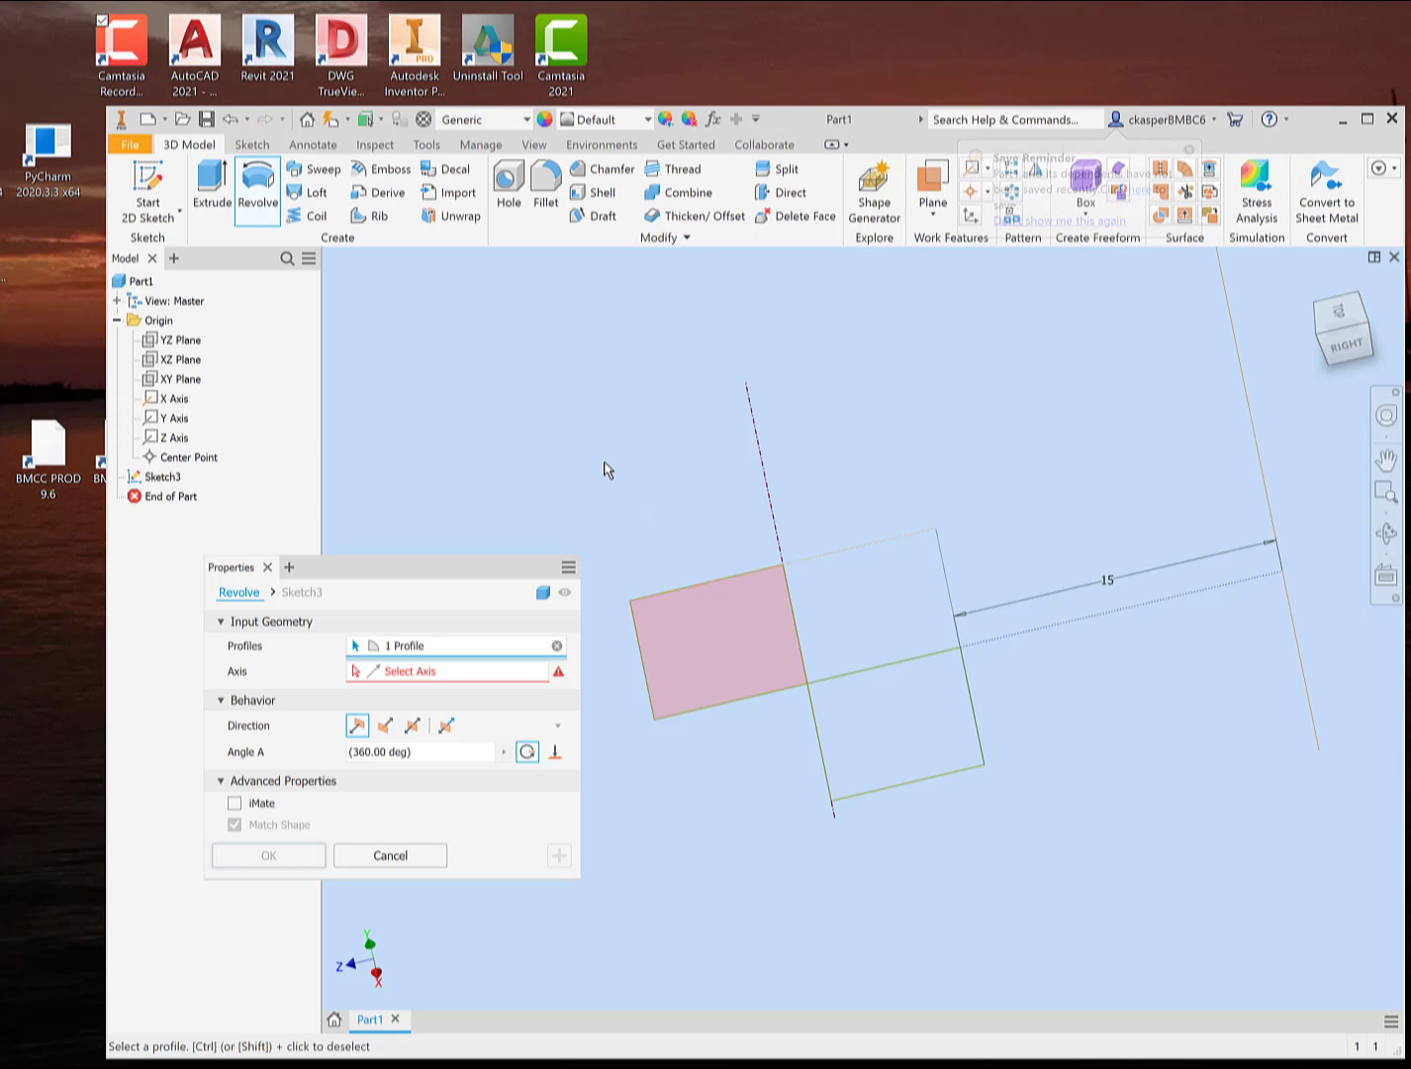
{"action": "left_click", "coordinate": [450, 670]}
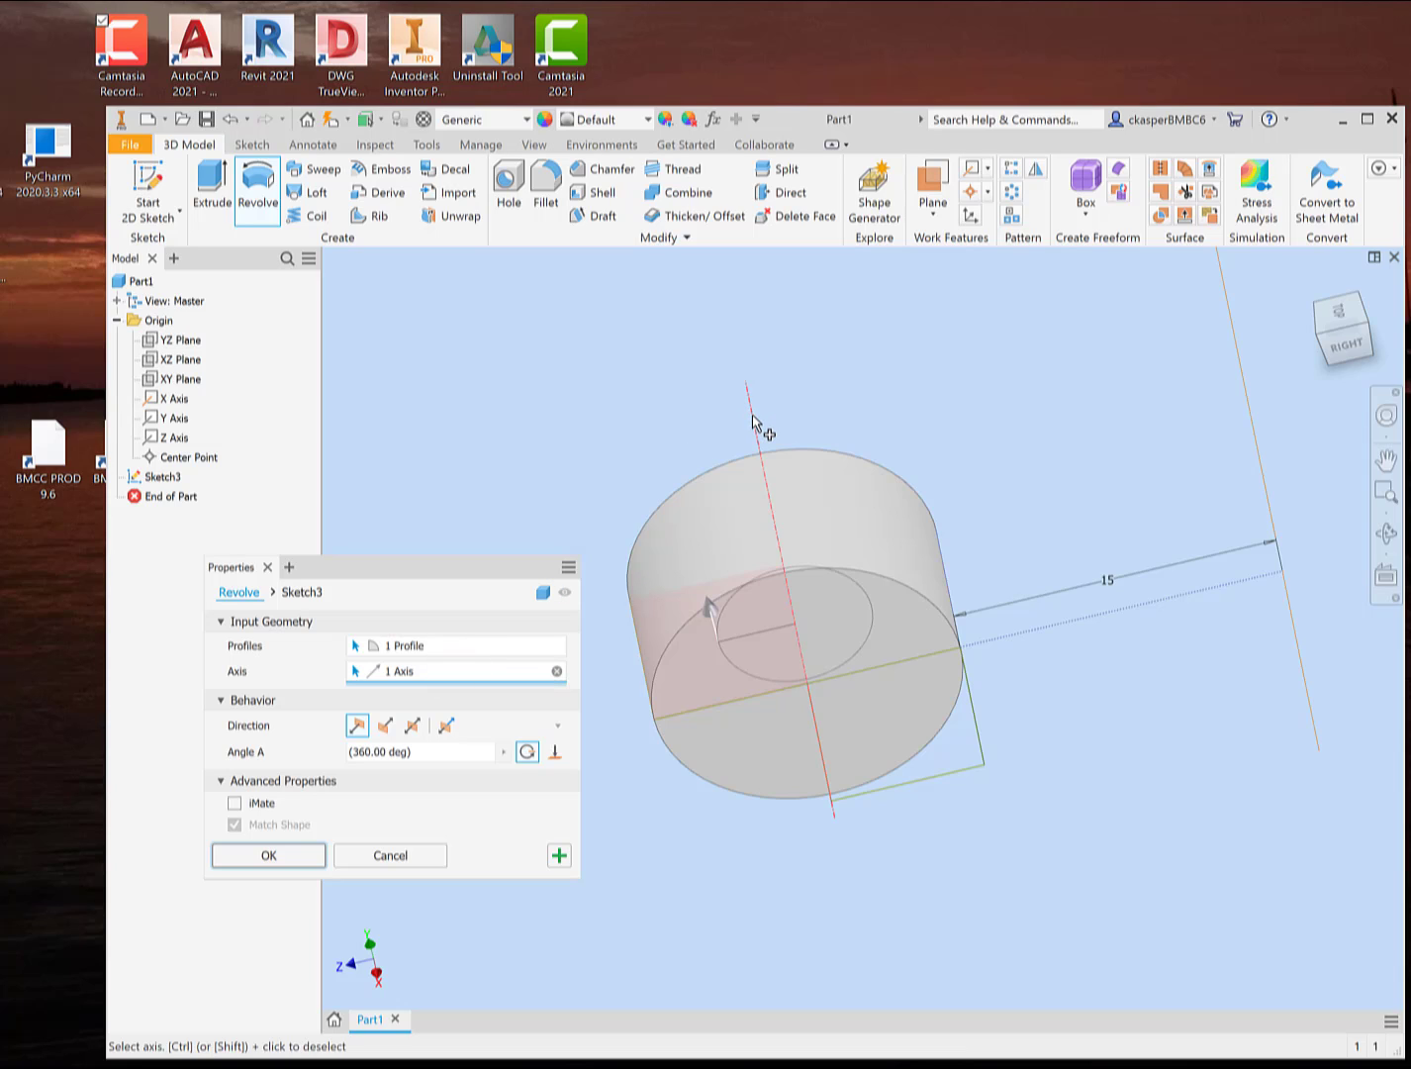
{"action": "left_click", "coordinate": [557, 671]}
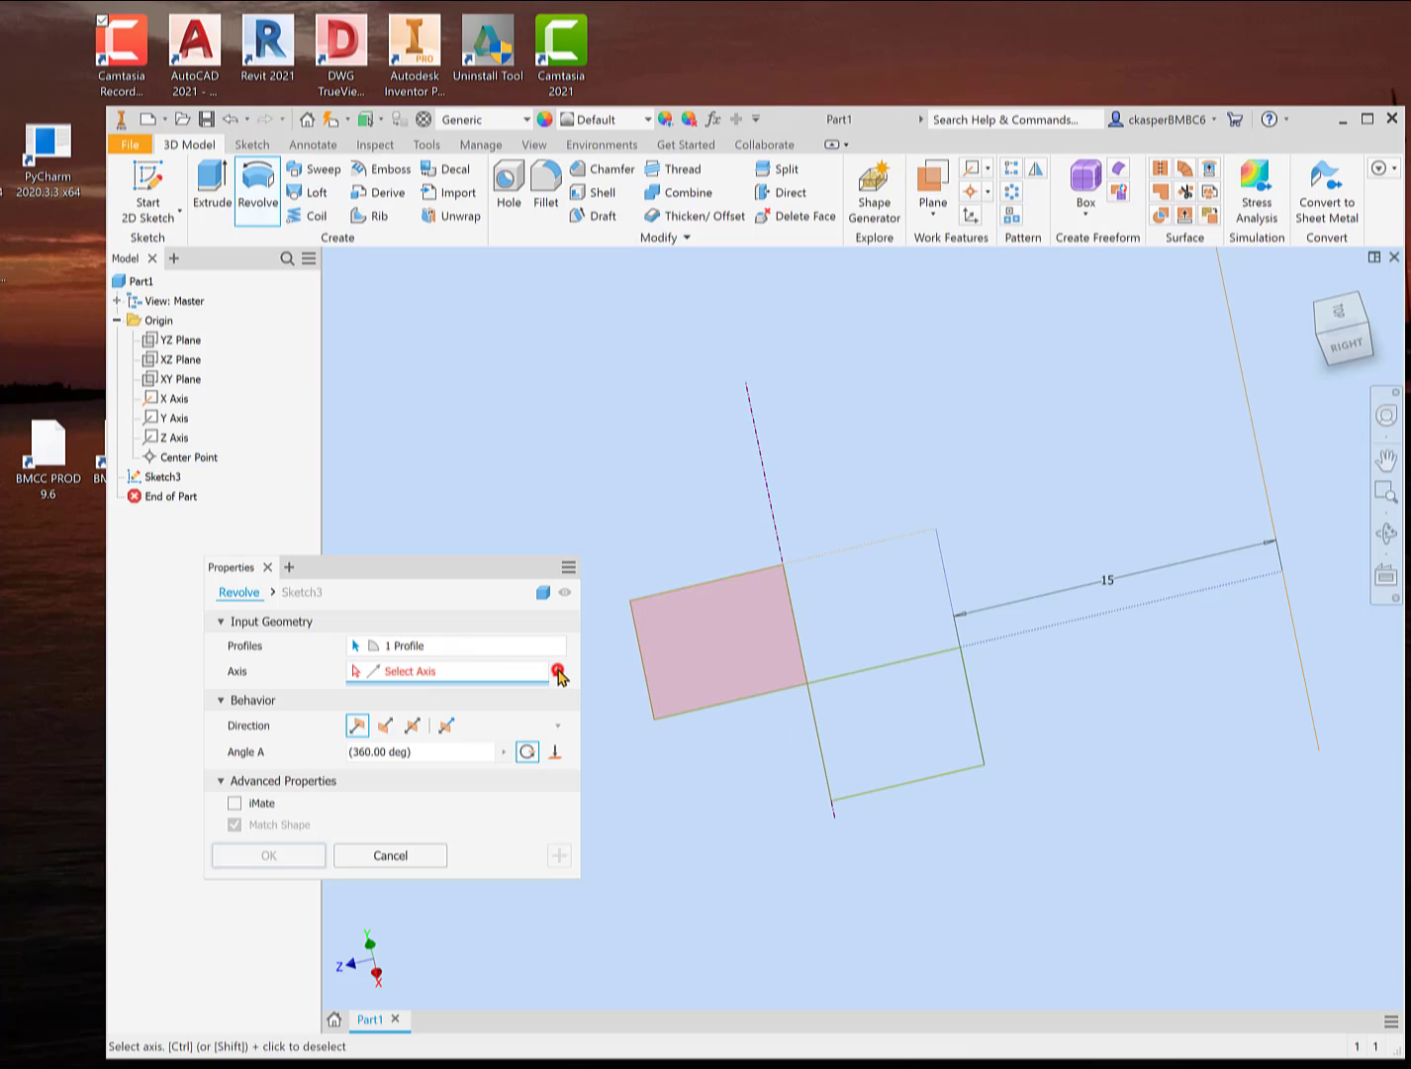
{"action": "left_click", "coordinate": [763, 477]}
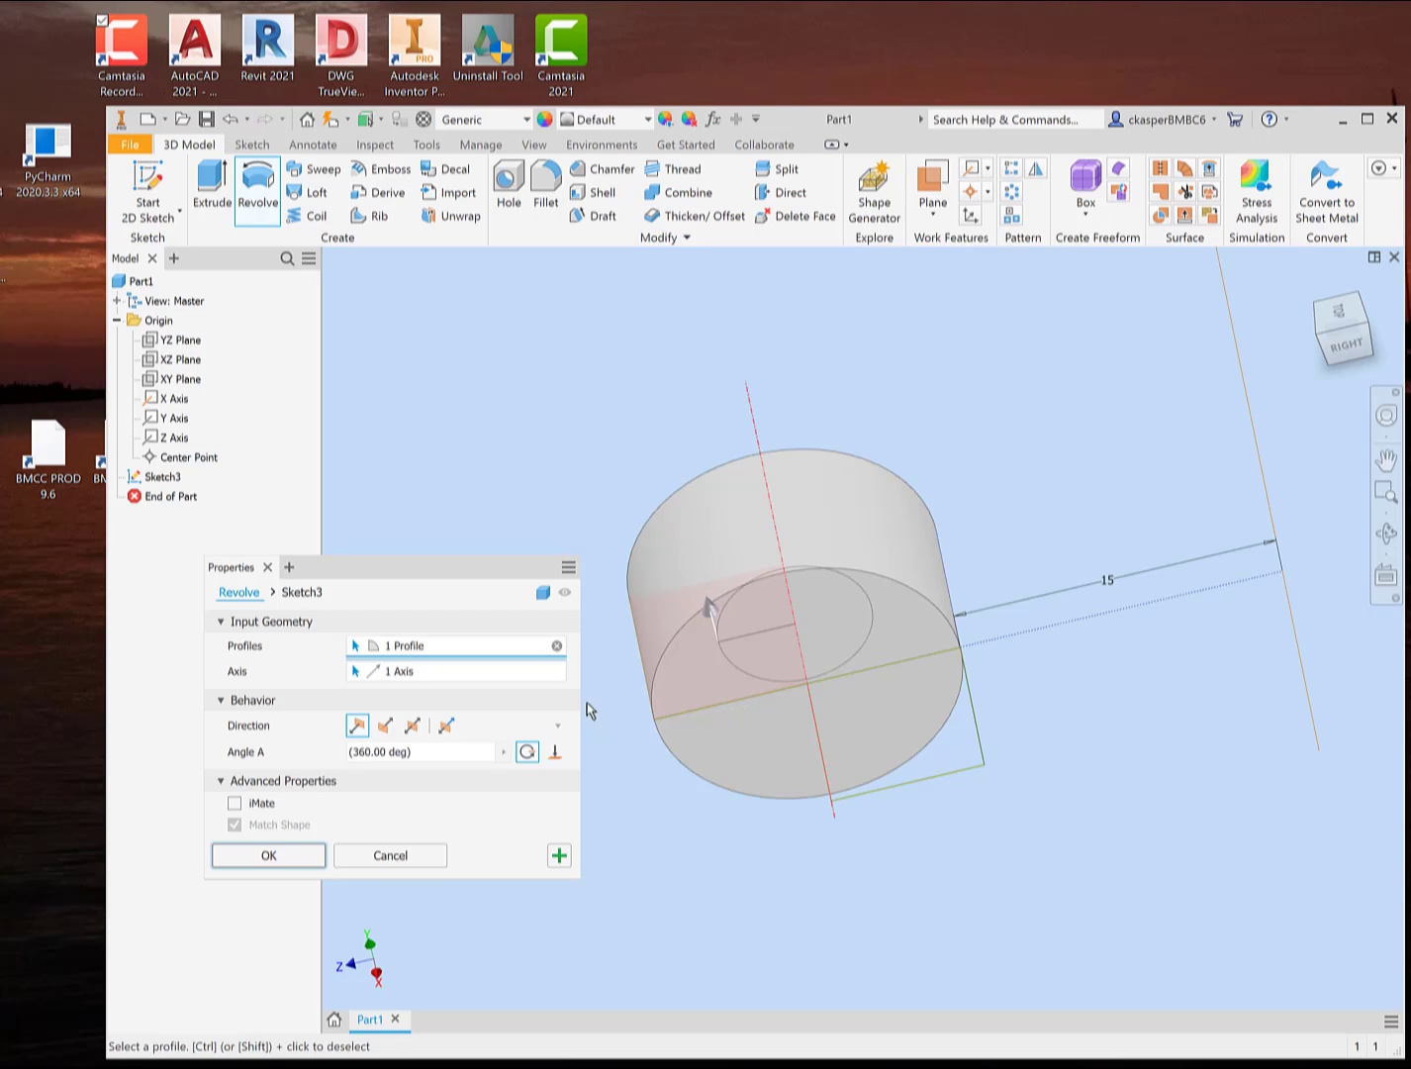
- Preview the same rectangle revolved about the origin X axis instead, and clear that axis choice
{"action": "left_click", "coordinate": [557, 670]}
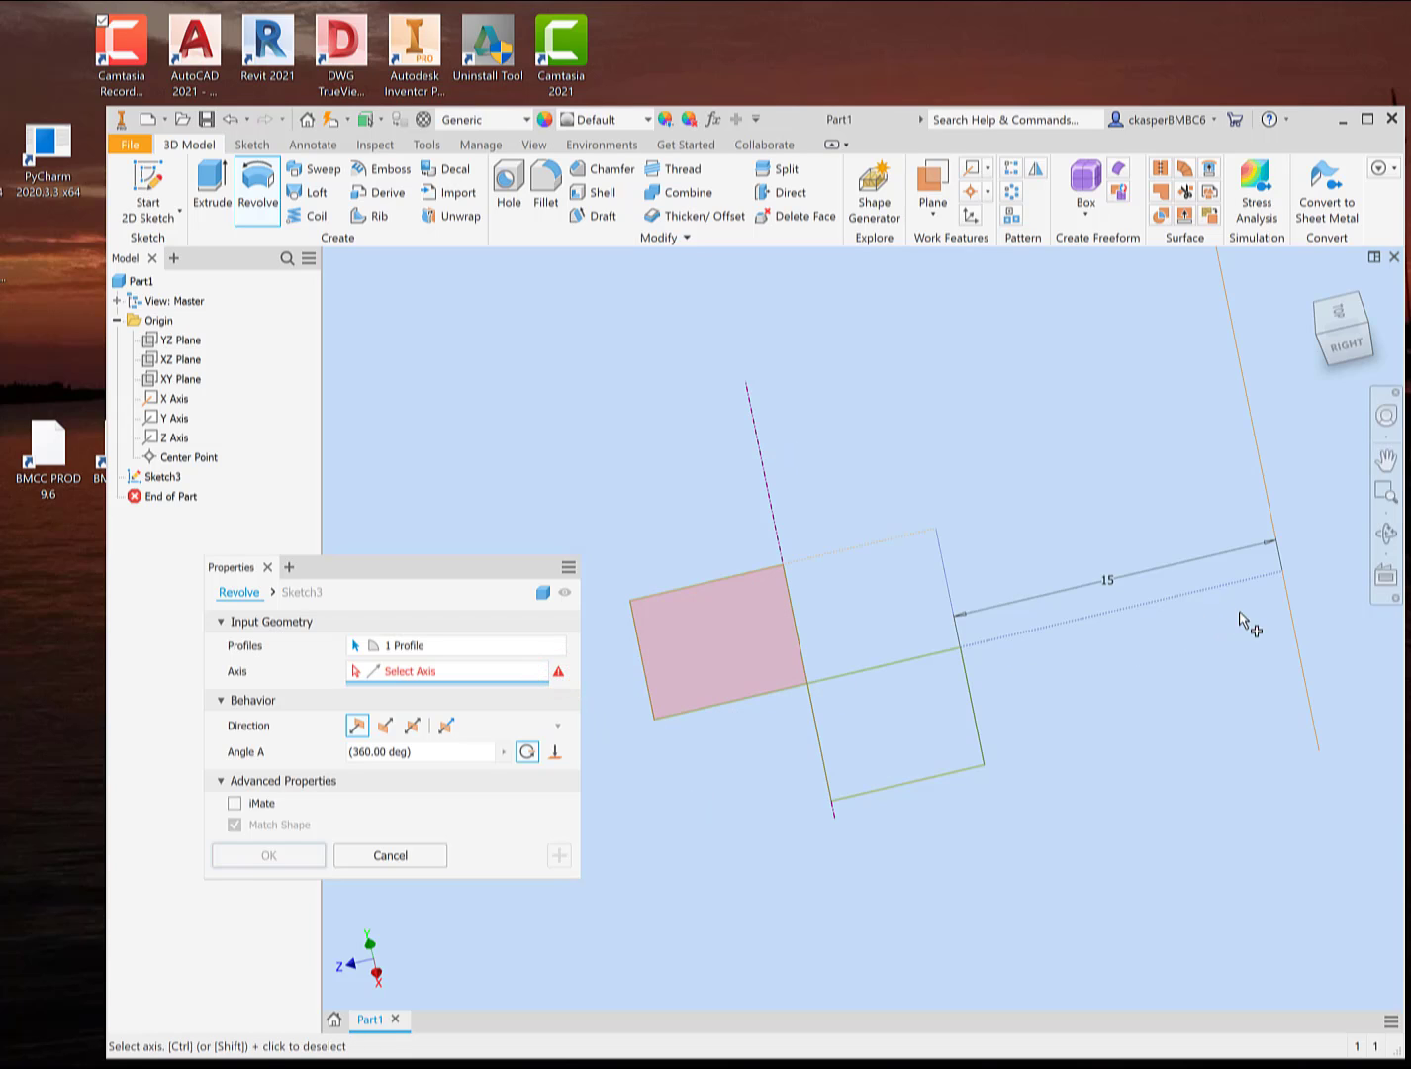
{"action": "left_click", "coordinate": [1290, 613]}
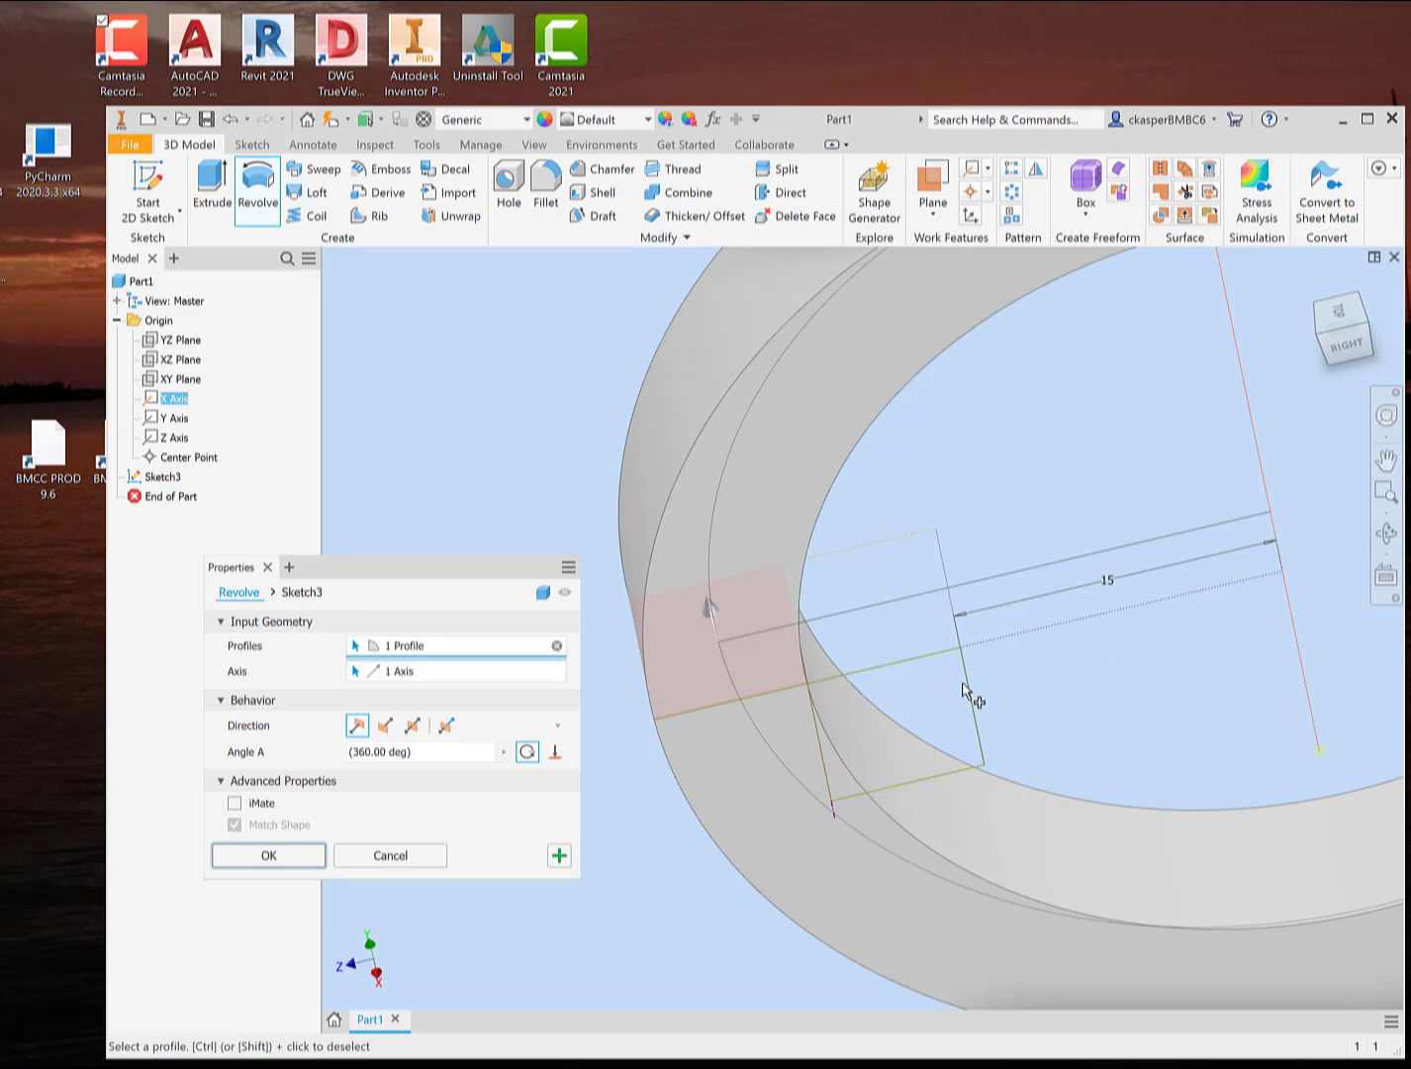
{"action": "scroll", "coordinate": [891, 671], "scroll_direction": "up", "scroll_amount": 3}
{"action": "scroll", "coordinate": [639, 728], "scroll_direction": "up", "scroll_amount": 3}
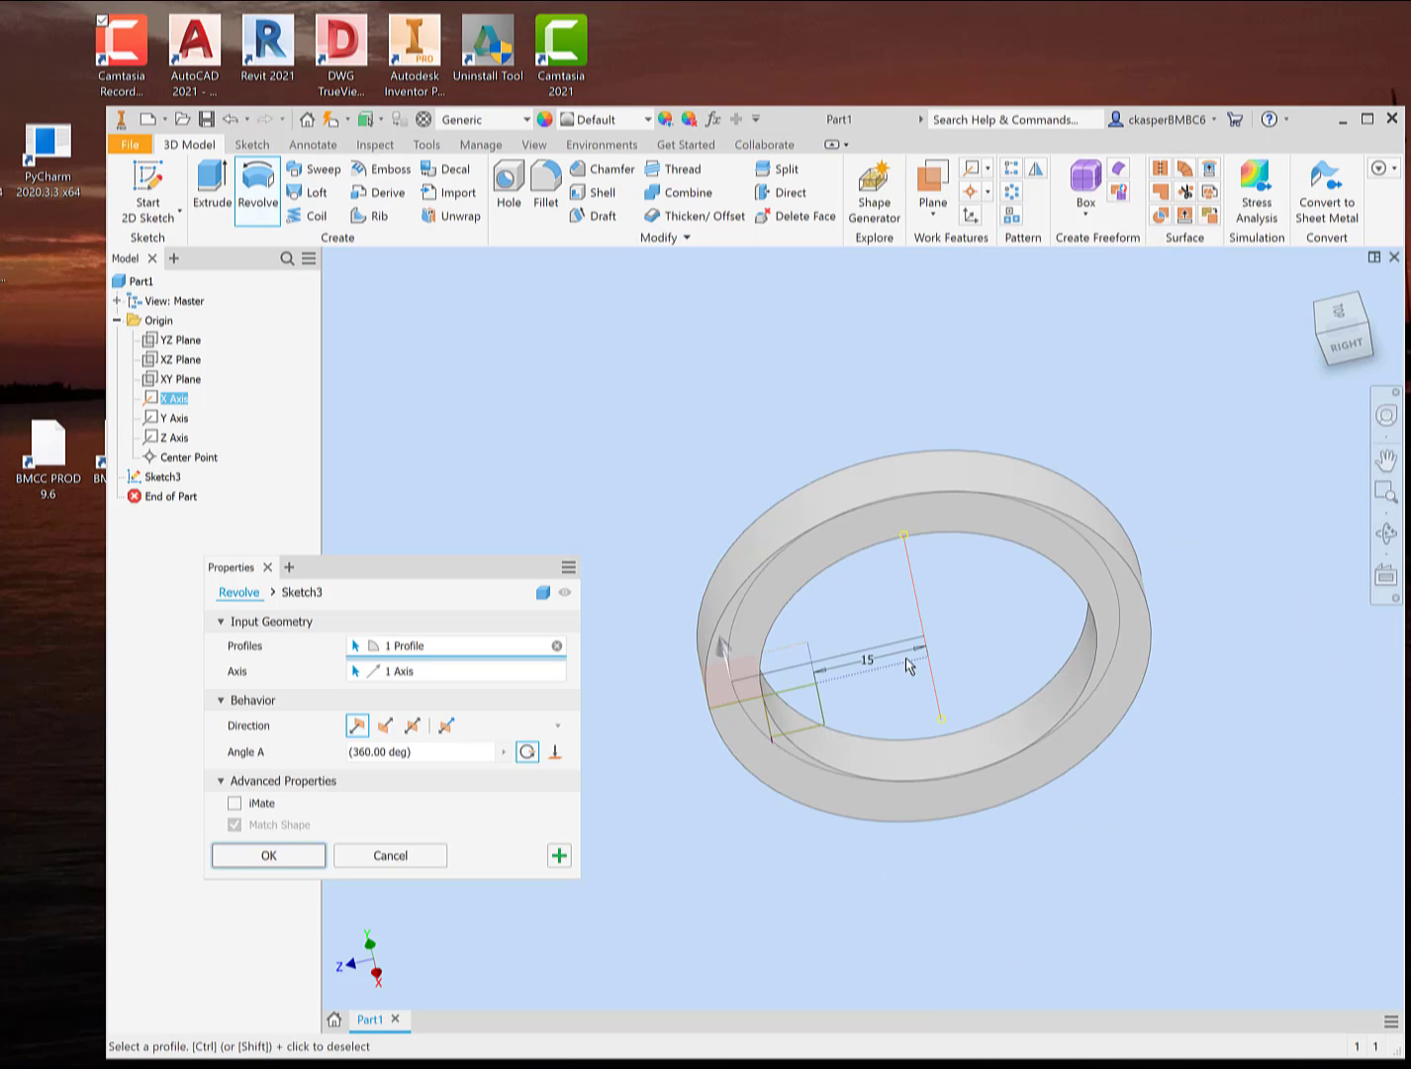
{"action": "left_click", "coordinate": [556, 672]}
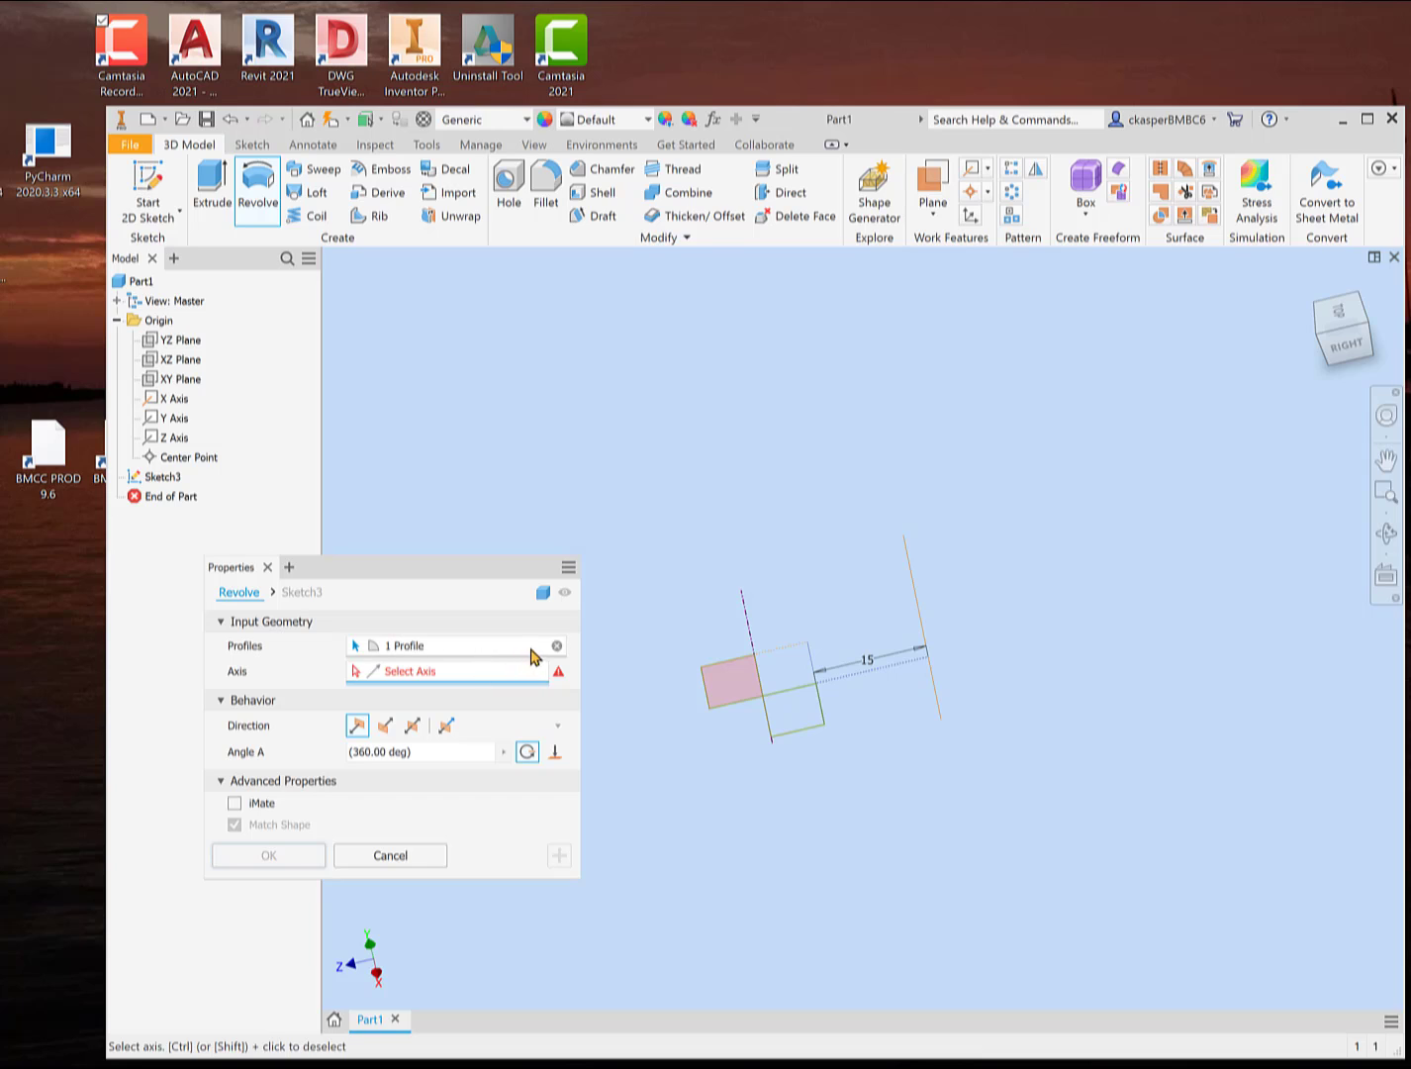
- Replace the Revolve profile selection with both solid rectangles and choose the centerline as the axis
{"action": "left_click", "coordinate": [560, 645]}
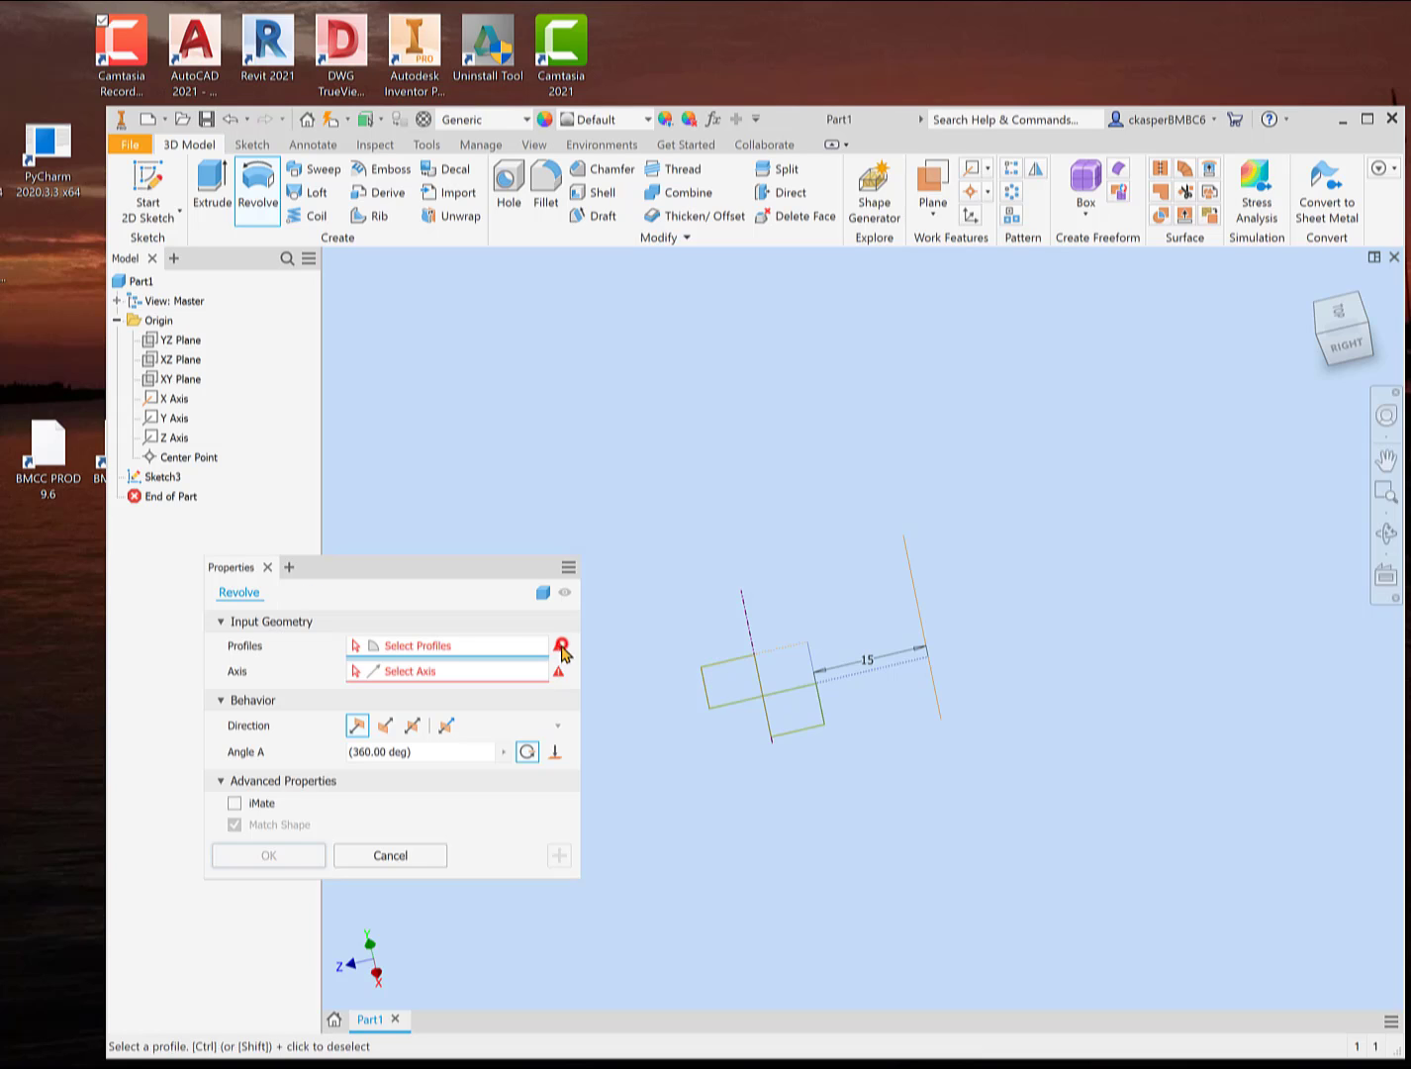
{"action": "left_click", "coordinate": [730, 682]}
{"action": "left_click", "coordinate": [796, 719]}
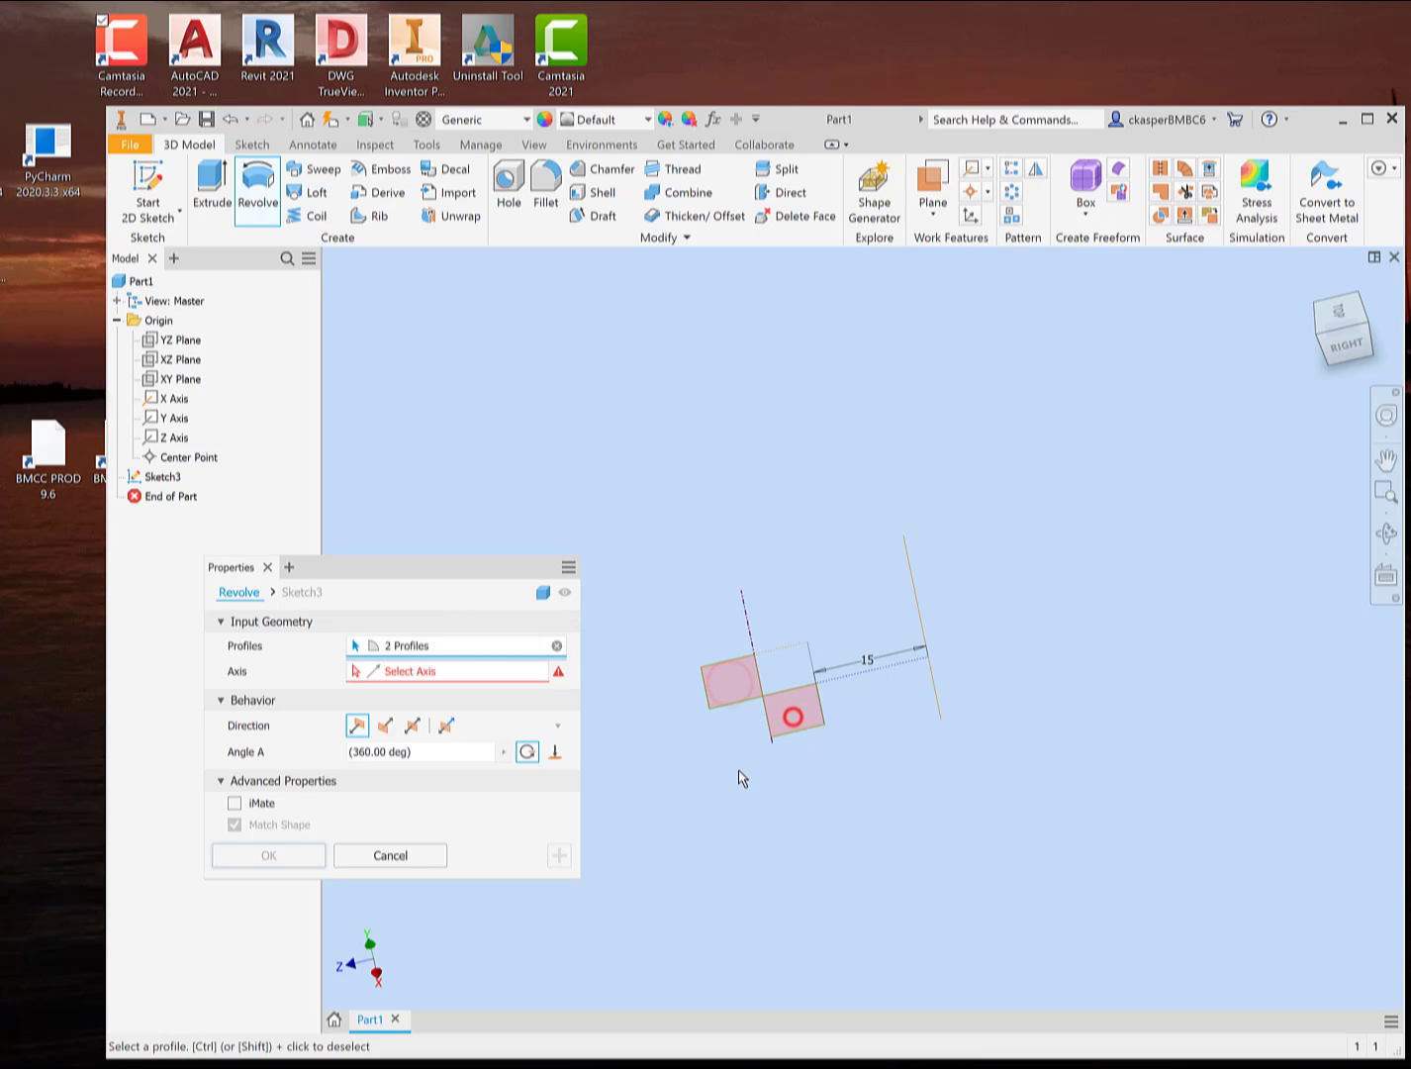
{"action": "left_click", "coordinate": [504, 674]}
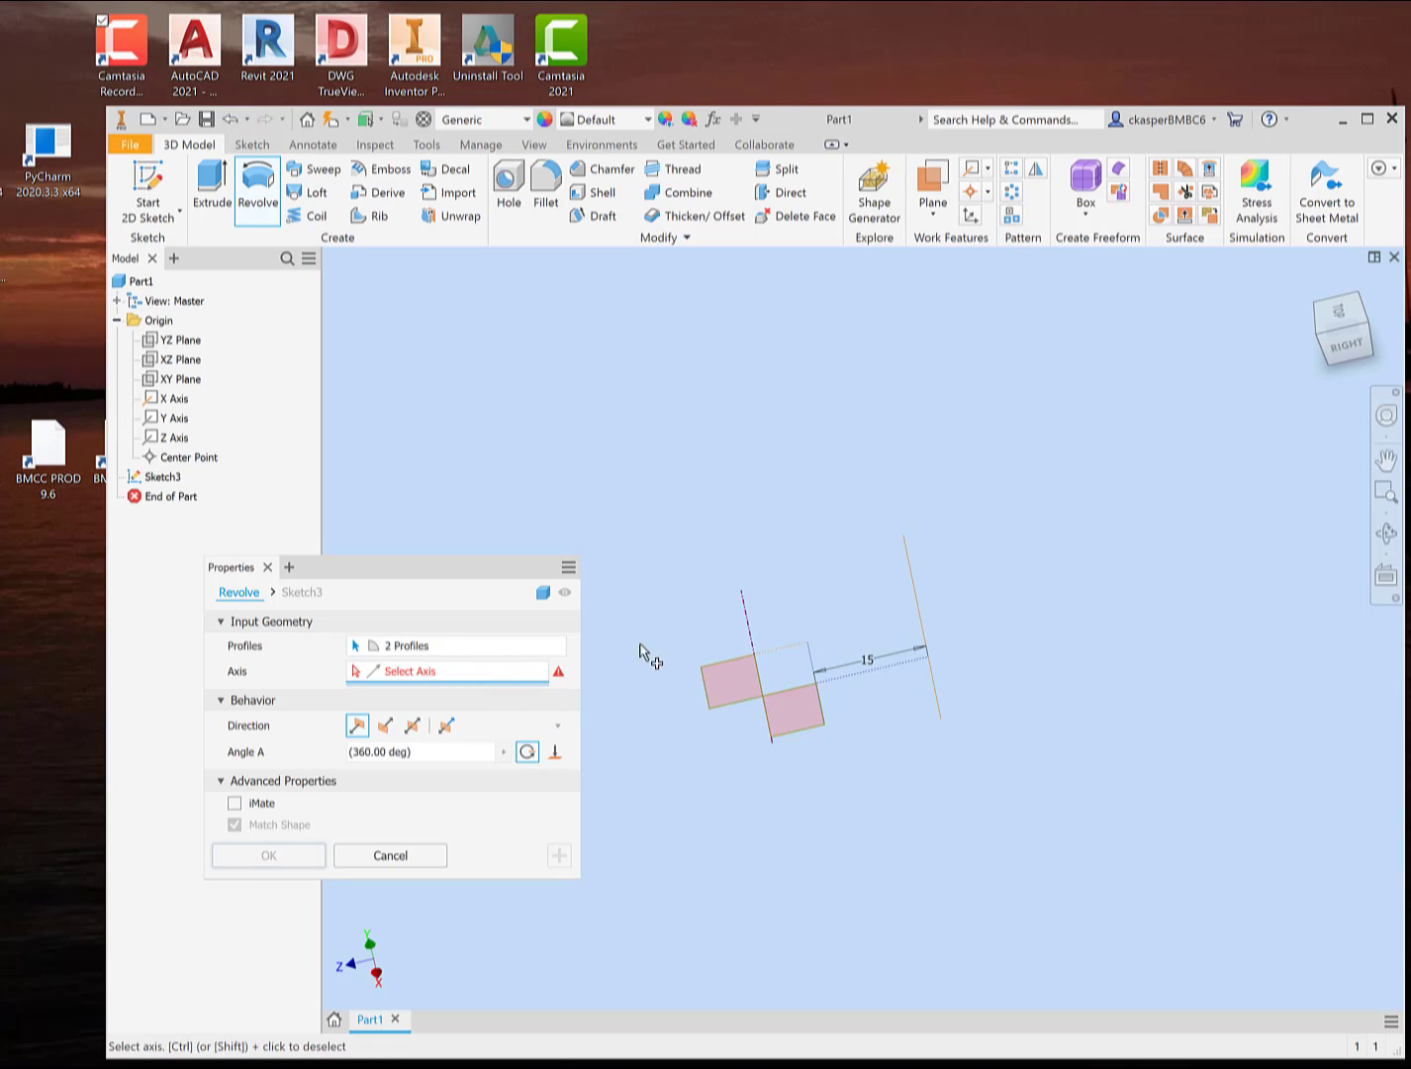
{"action": "left_click", "coordinate": [749, 624]}
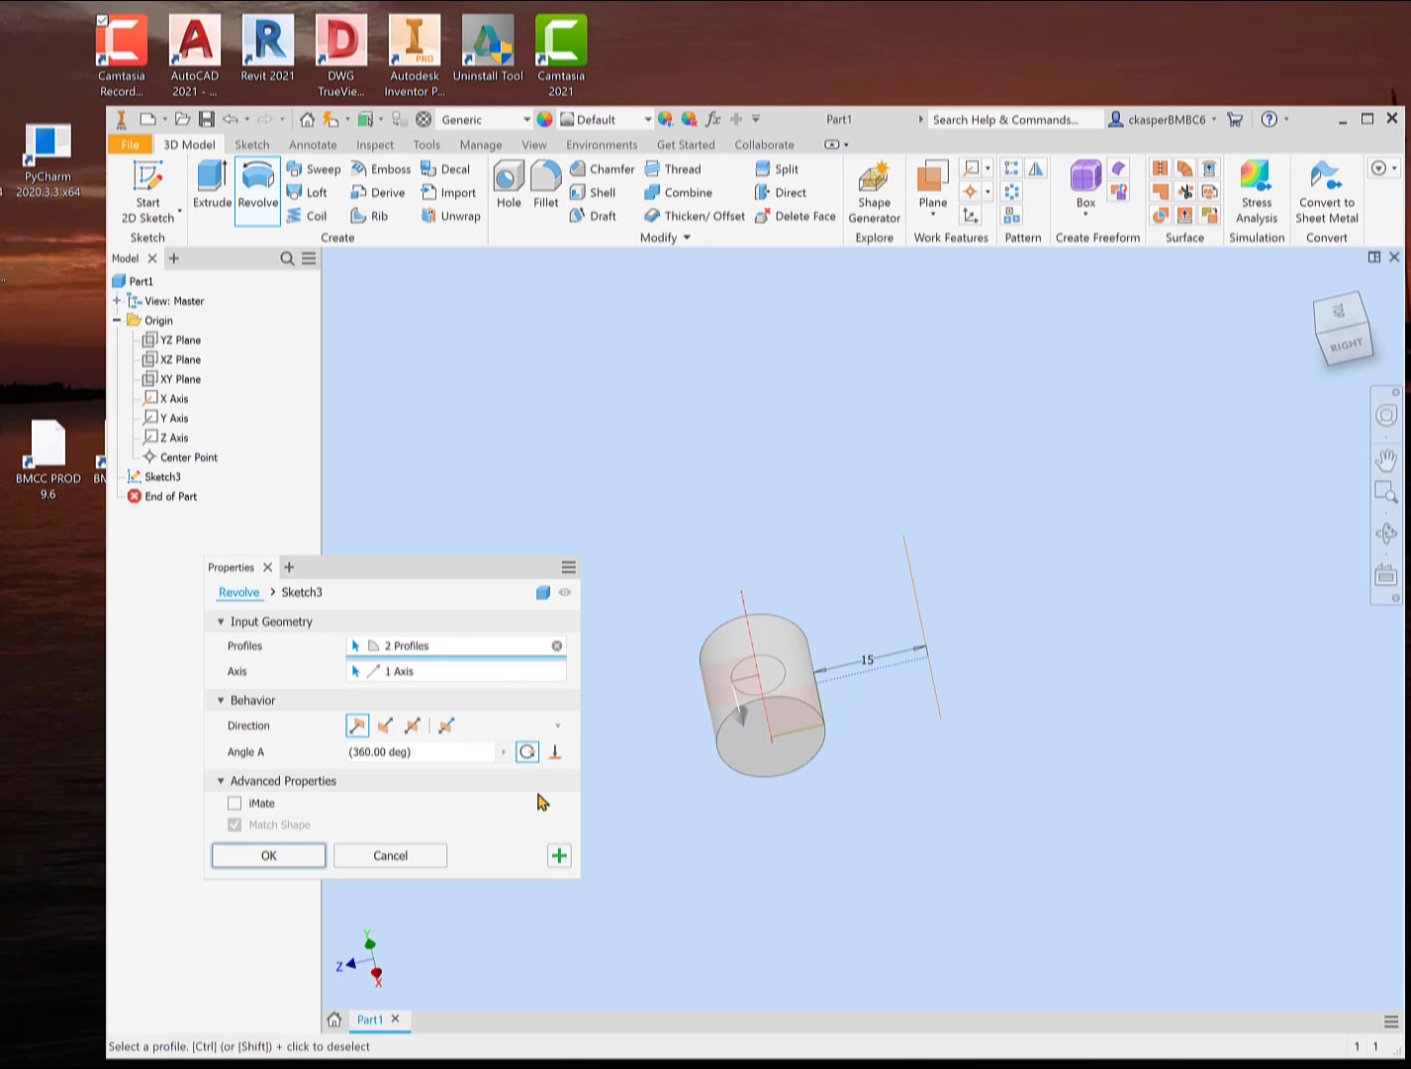
- Flip the Revolve direction and reduce the sweep to 265 degrees to inspect the partial revolve
{"action": "left_click", "coordinate": [385, 725]}
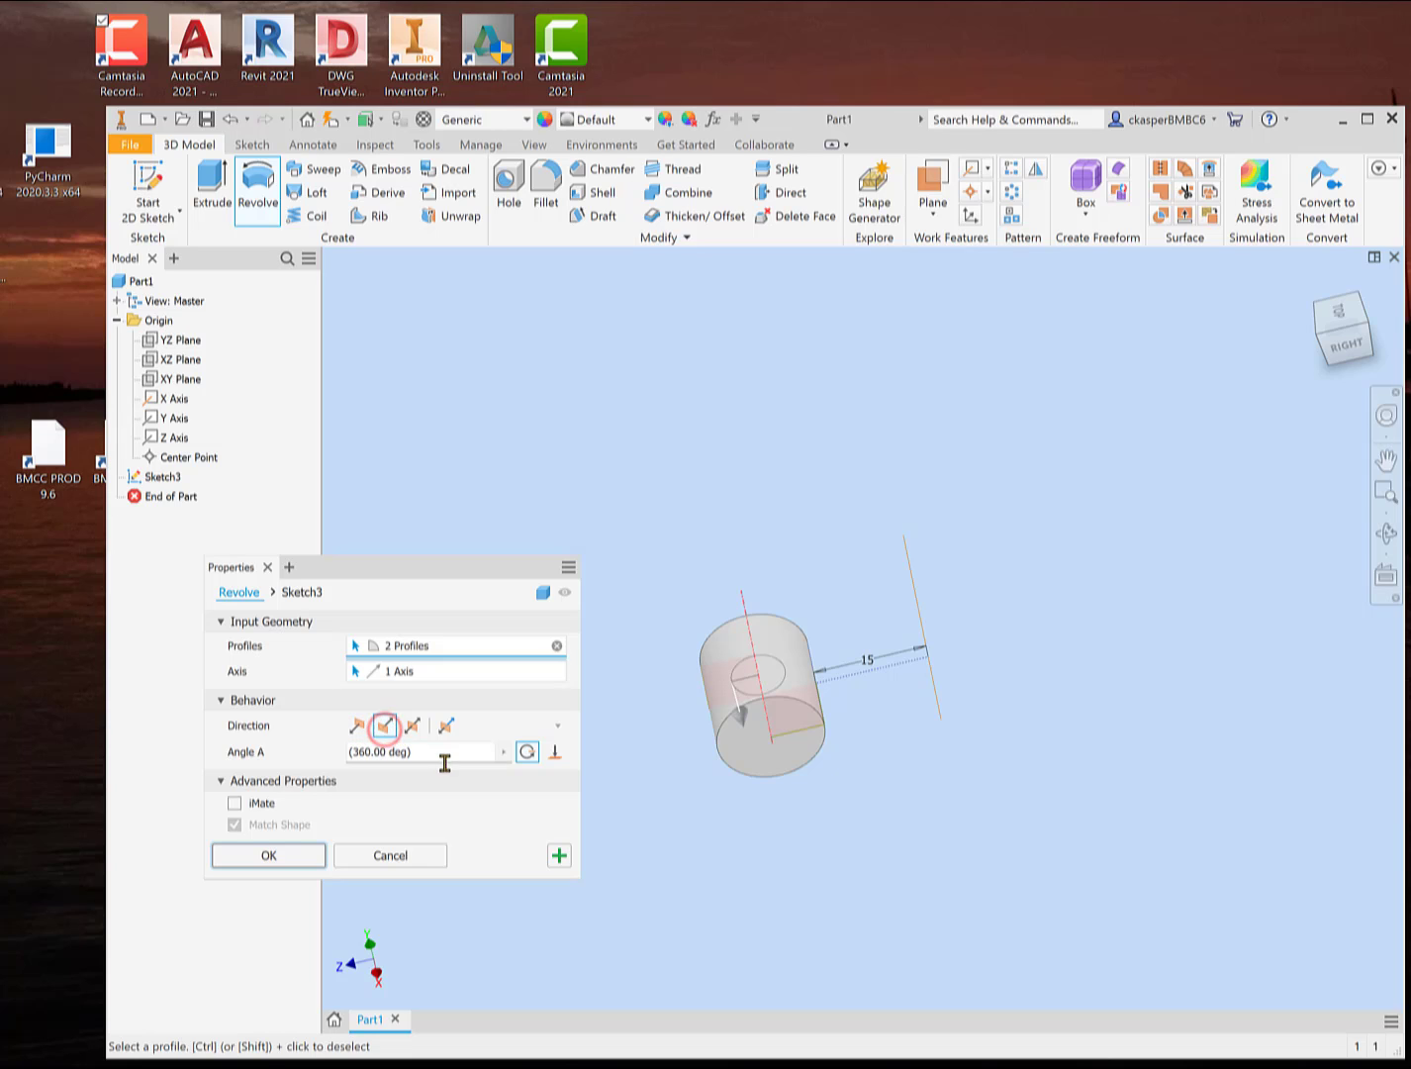
{"action": "left_click_drag", "start_coordinate": [741, 722], "coordinate": [703, 662]}
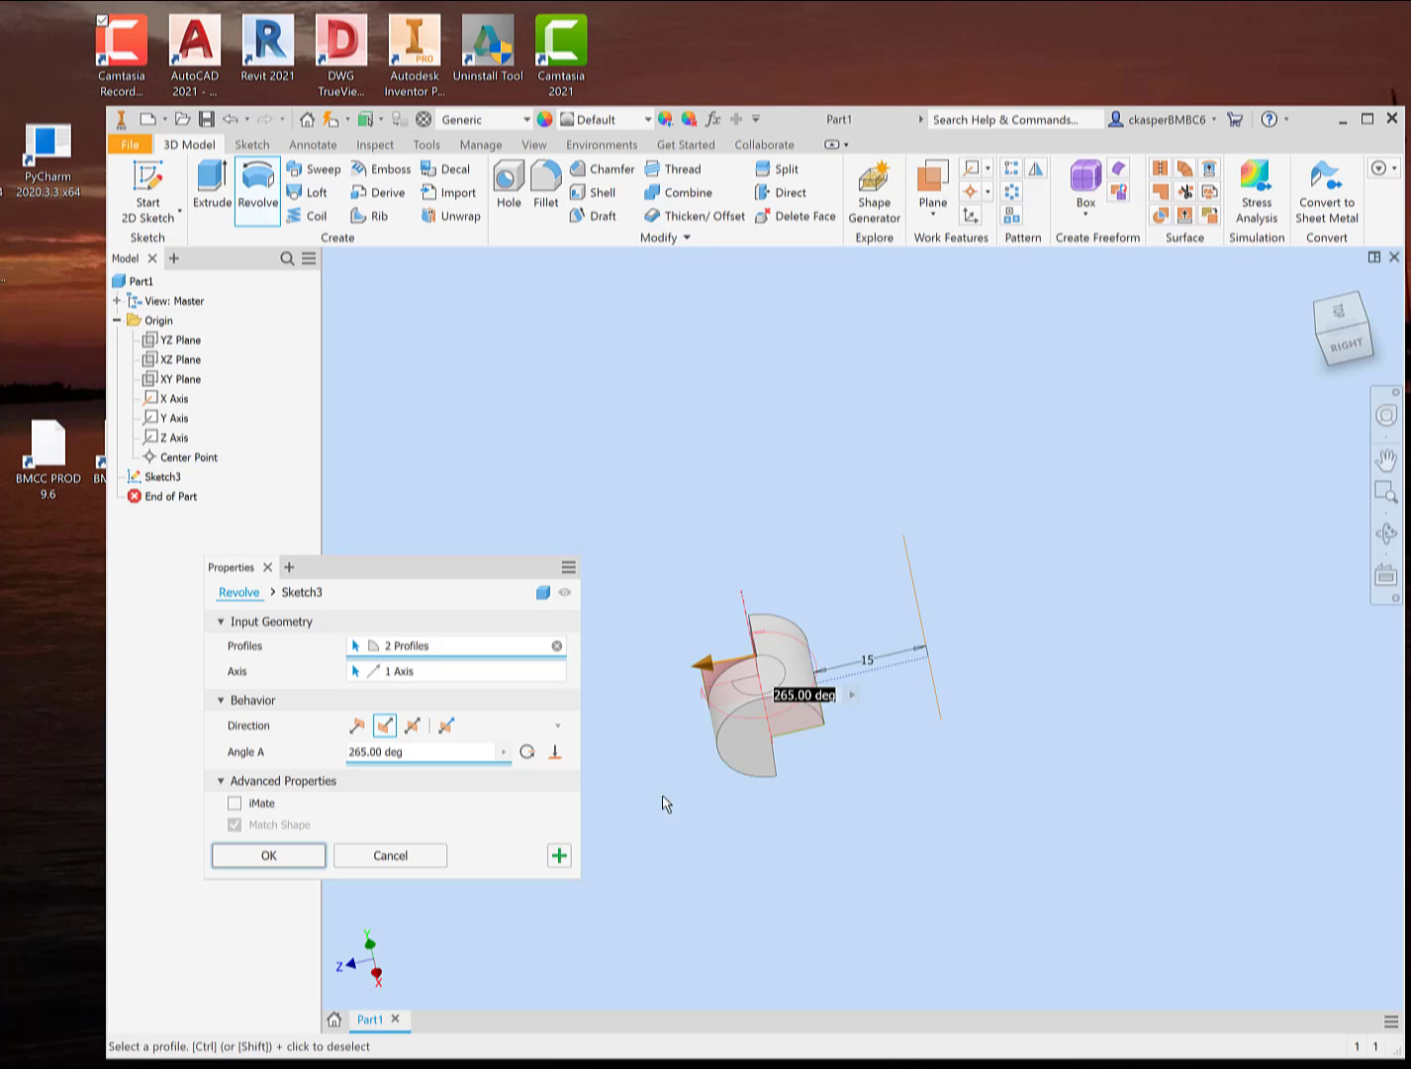
{"action": "mouse_move", "coordinate": [722, 835]}
{"action": "middle_mouse_down", "text": "shift"}
{"action": "mouse_move", "coordinate": [883, 771]}
{"action": "mouse_move", "coordinate": [715, 754]}
{"action": "mouse_move", "coordinate": [692, 790]}
{"action": "mouse_move", "coordinate": [722, 845]}
{"action": "mouse_move", "coordinate": [702, 850]}
{"action": "middle_mouse_up", "text": "shift"}
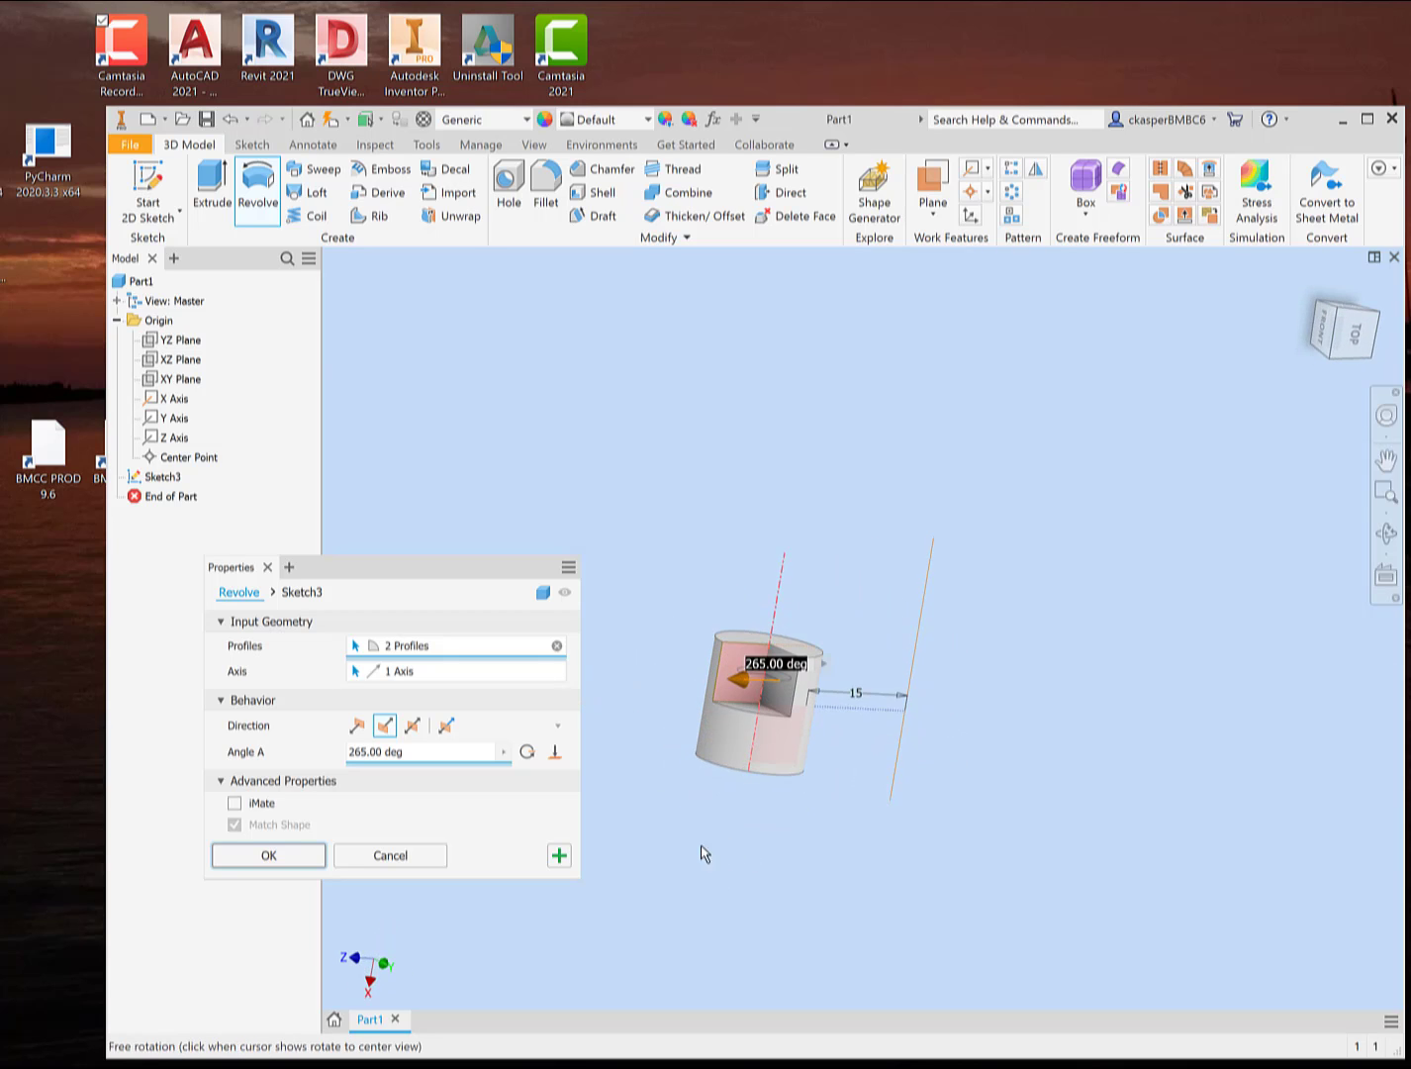
{"action": "middle_click_drag", "start_coordinate": [663, 714], "coordinate": [708, 782], "text": "shift"}
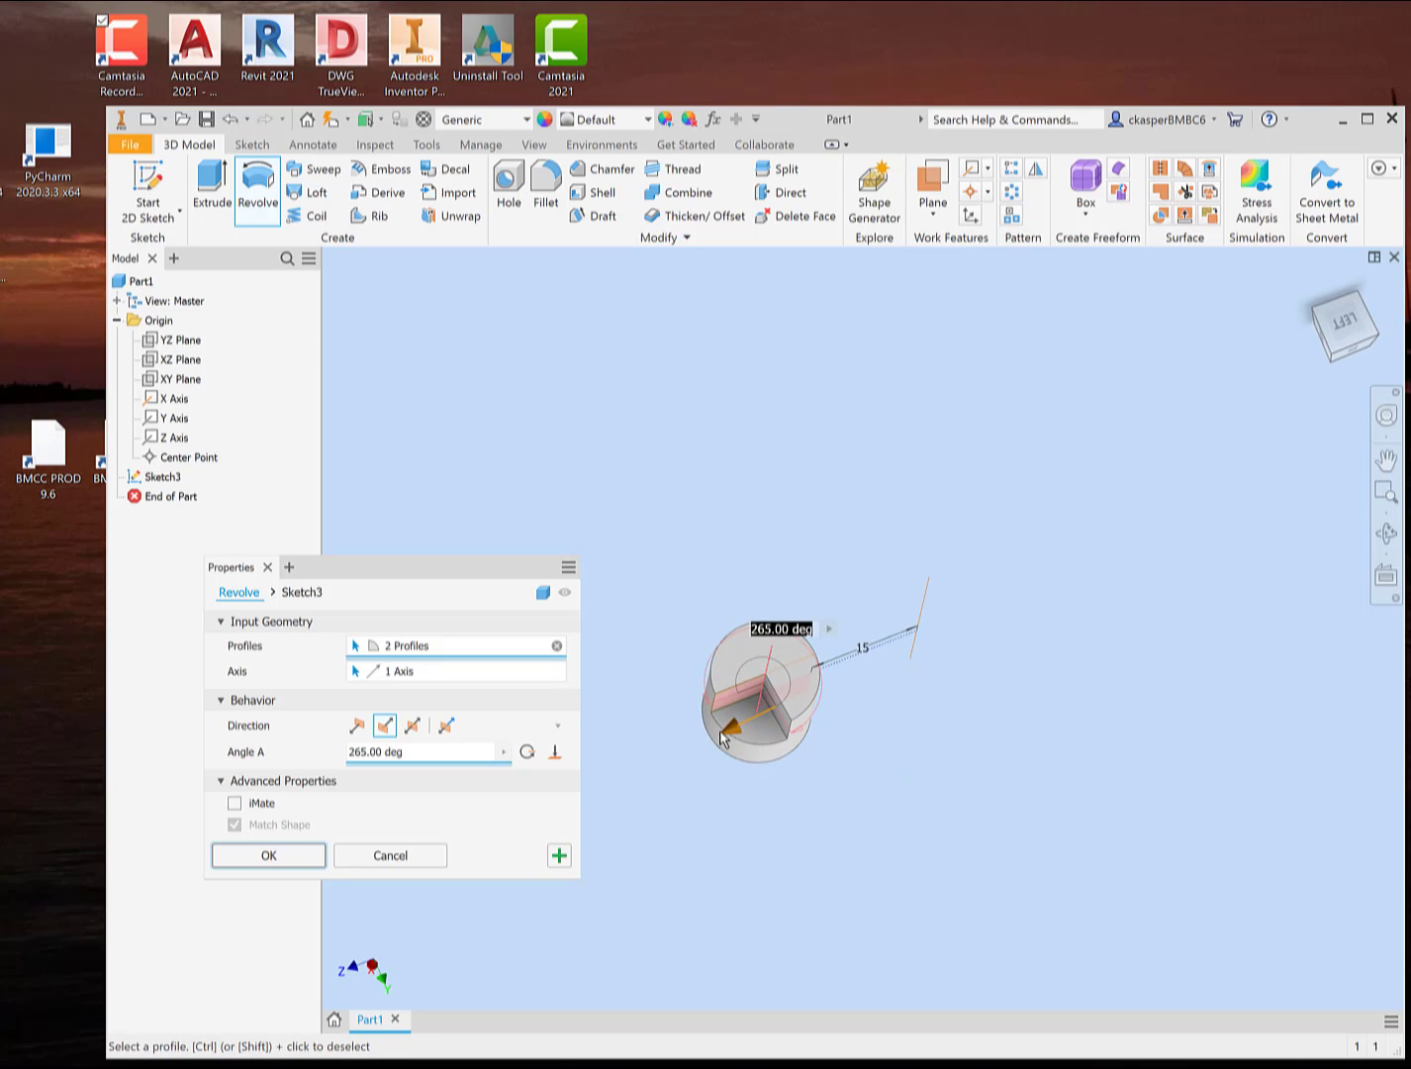
- Reduce the Revolve angle to 90 degrees and create the feature
{"action": "left_click_drag", "start_coordinate": [720, 737], "coordinate": [804, 642]}
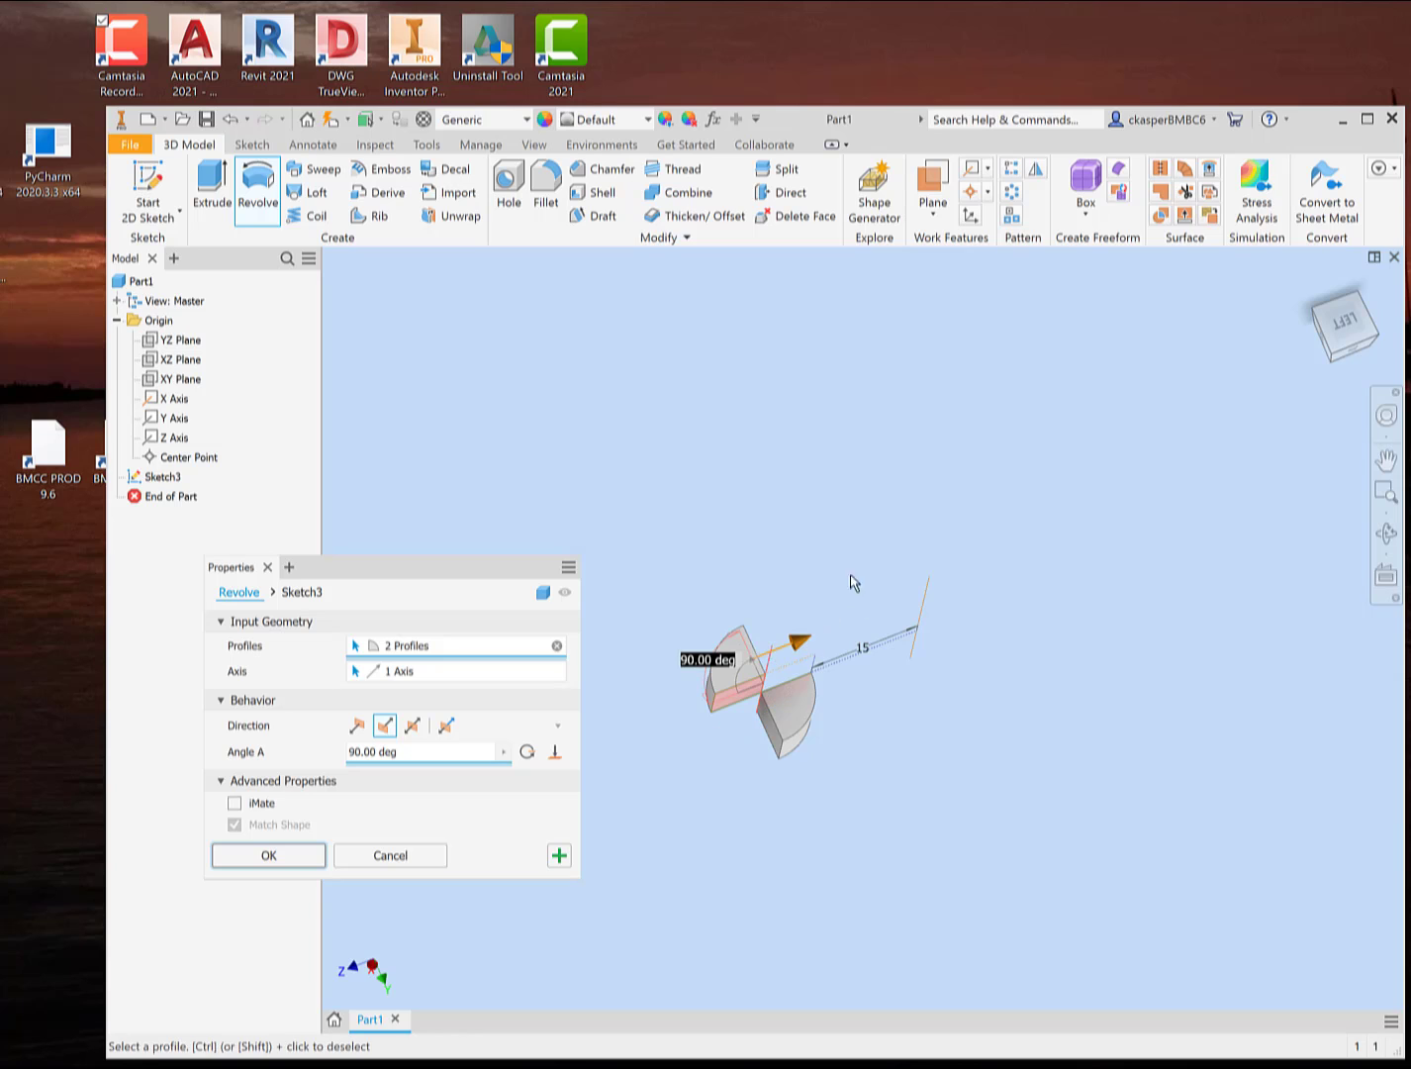
{"action": "middle_click_drag", "start_coordinate": [914, 817], "coordinate": [923, 768], "text": "shift"}
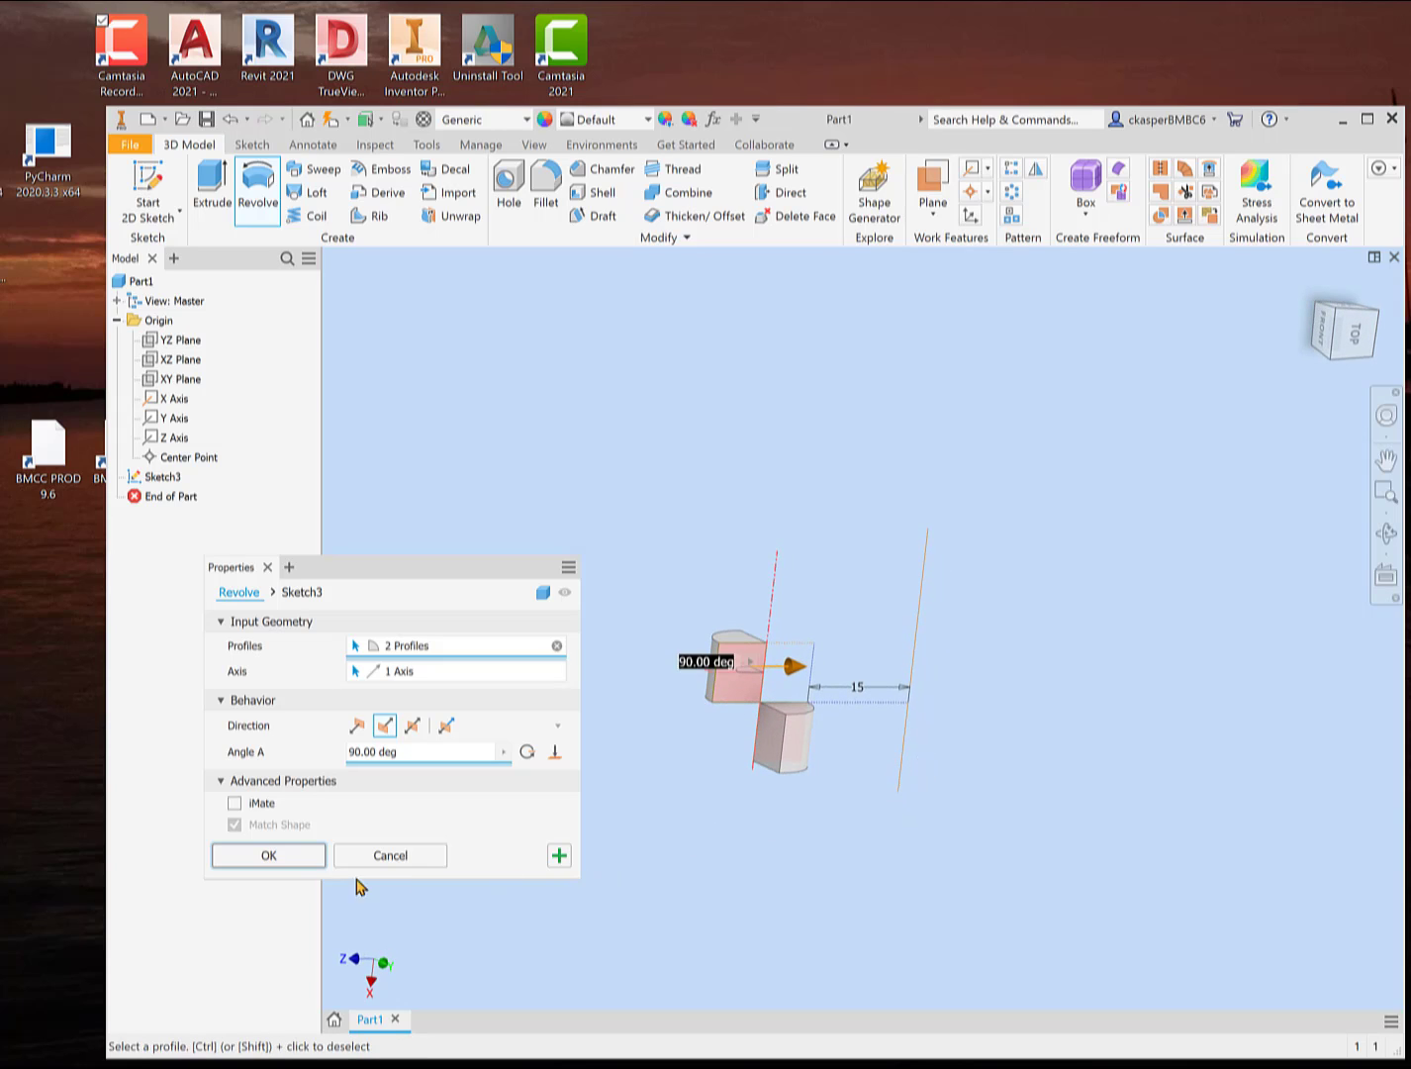
{"action": "left_click", "coordinate": [267, 856]}
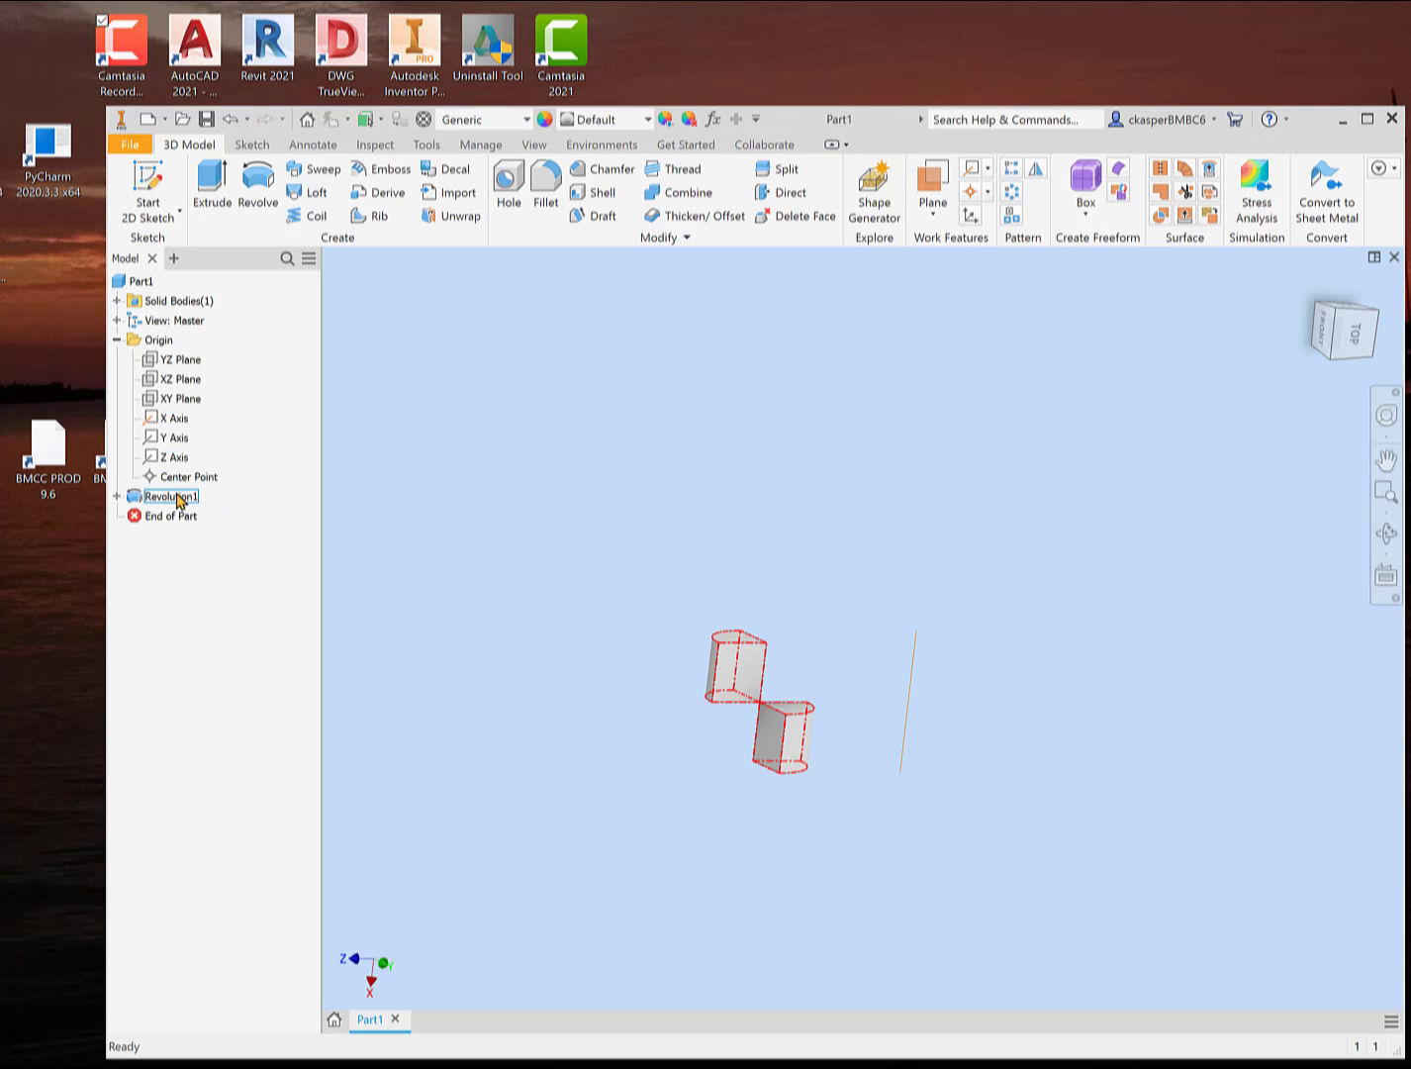
- Make the sketch consumed by the revolve visible in the model, and hide it again
{"action": "left_click", "coordinate": [118, 496]}
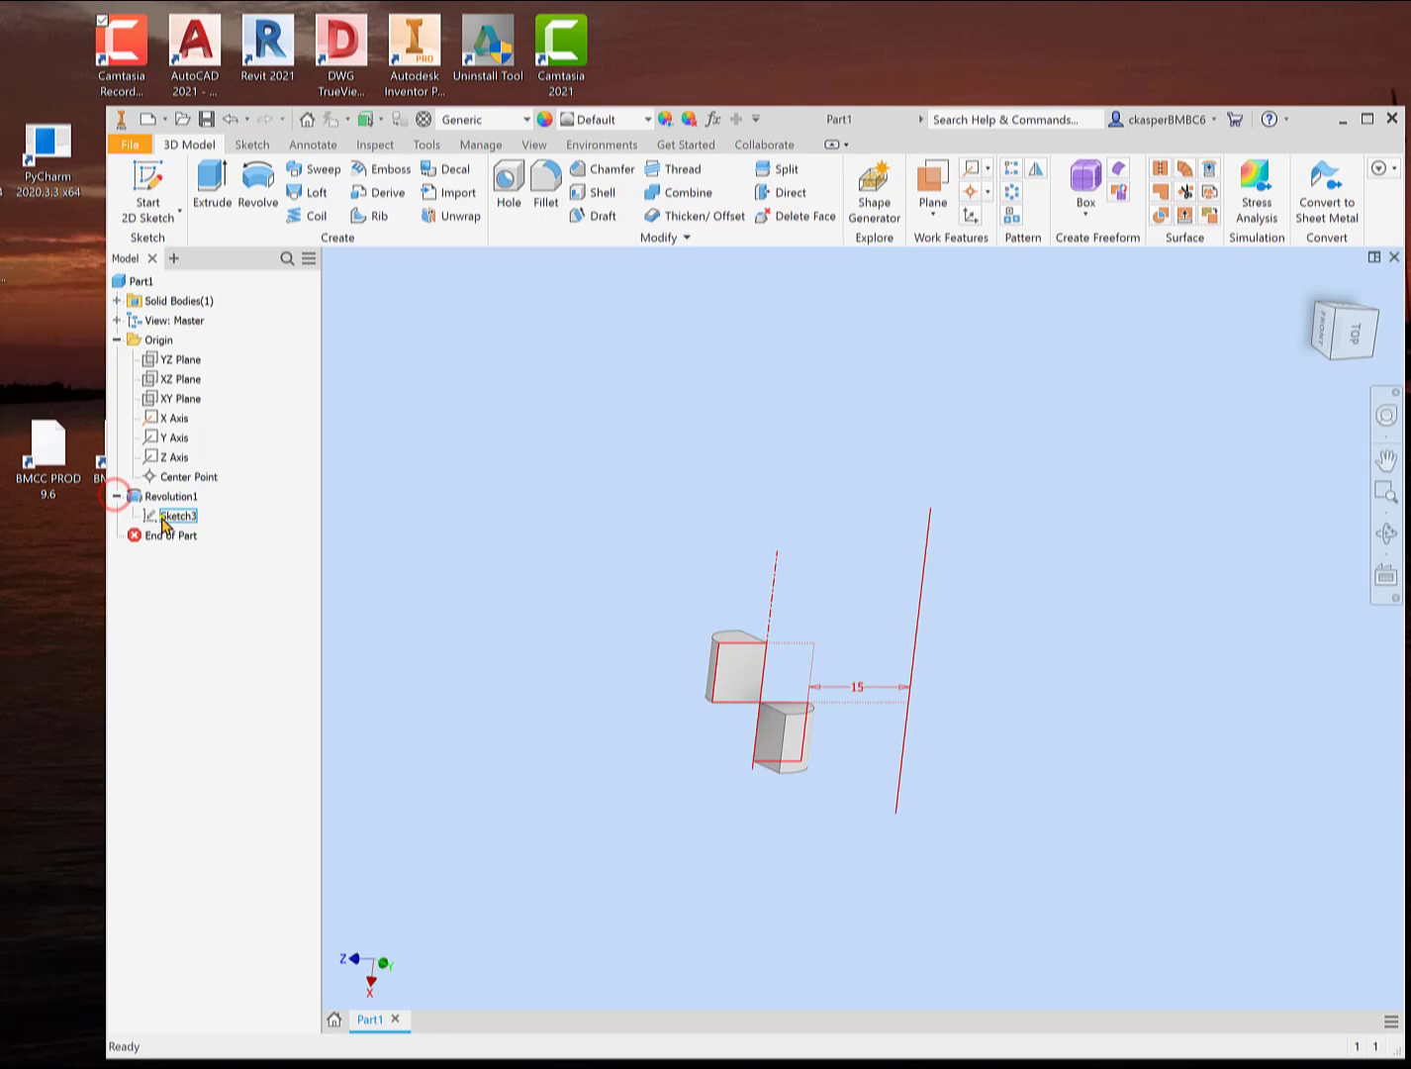
{"action": "right_click", "coordinate": [165, 516]}
{"action": "left_click", "coordinate": [256, 734]}
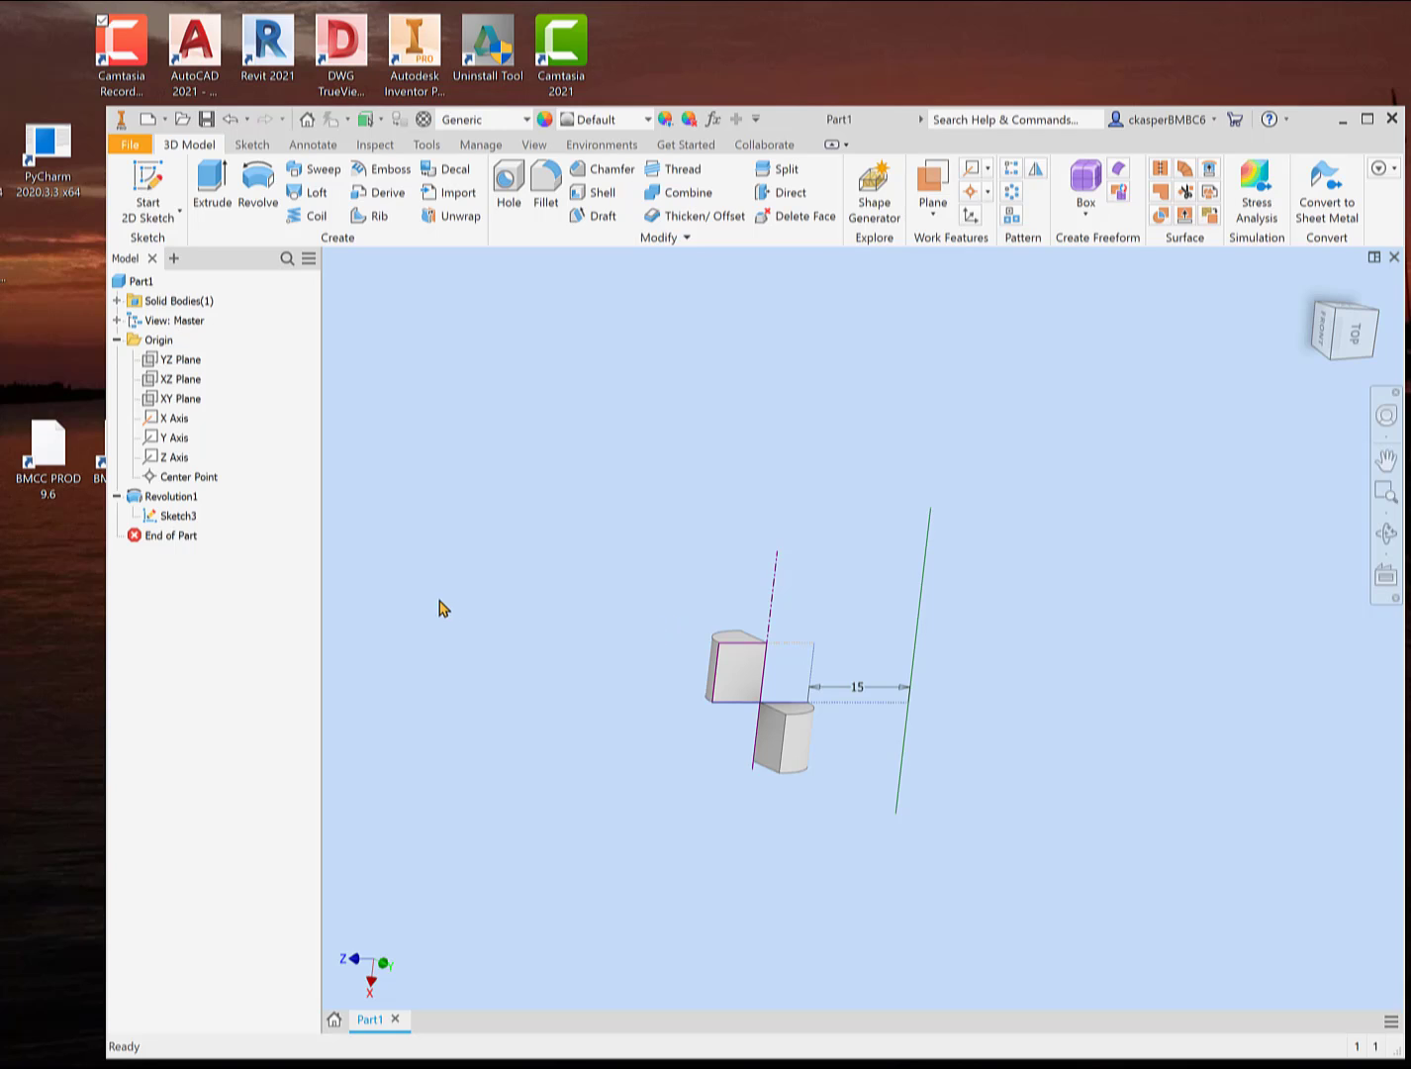
{"action": "right_click", "coordinate": [183, 517]}
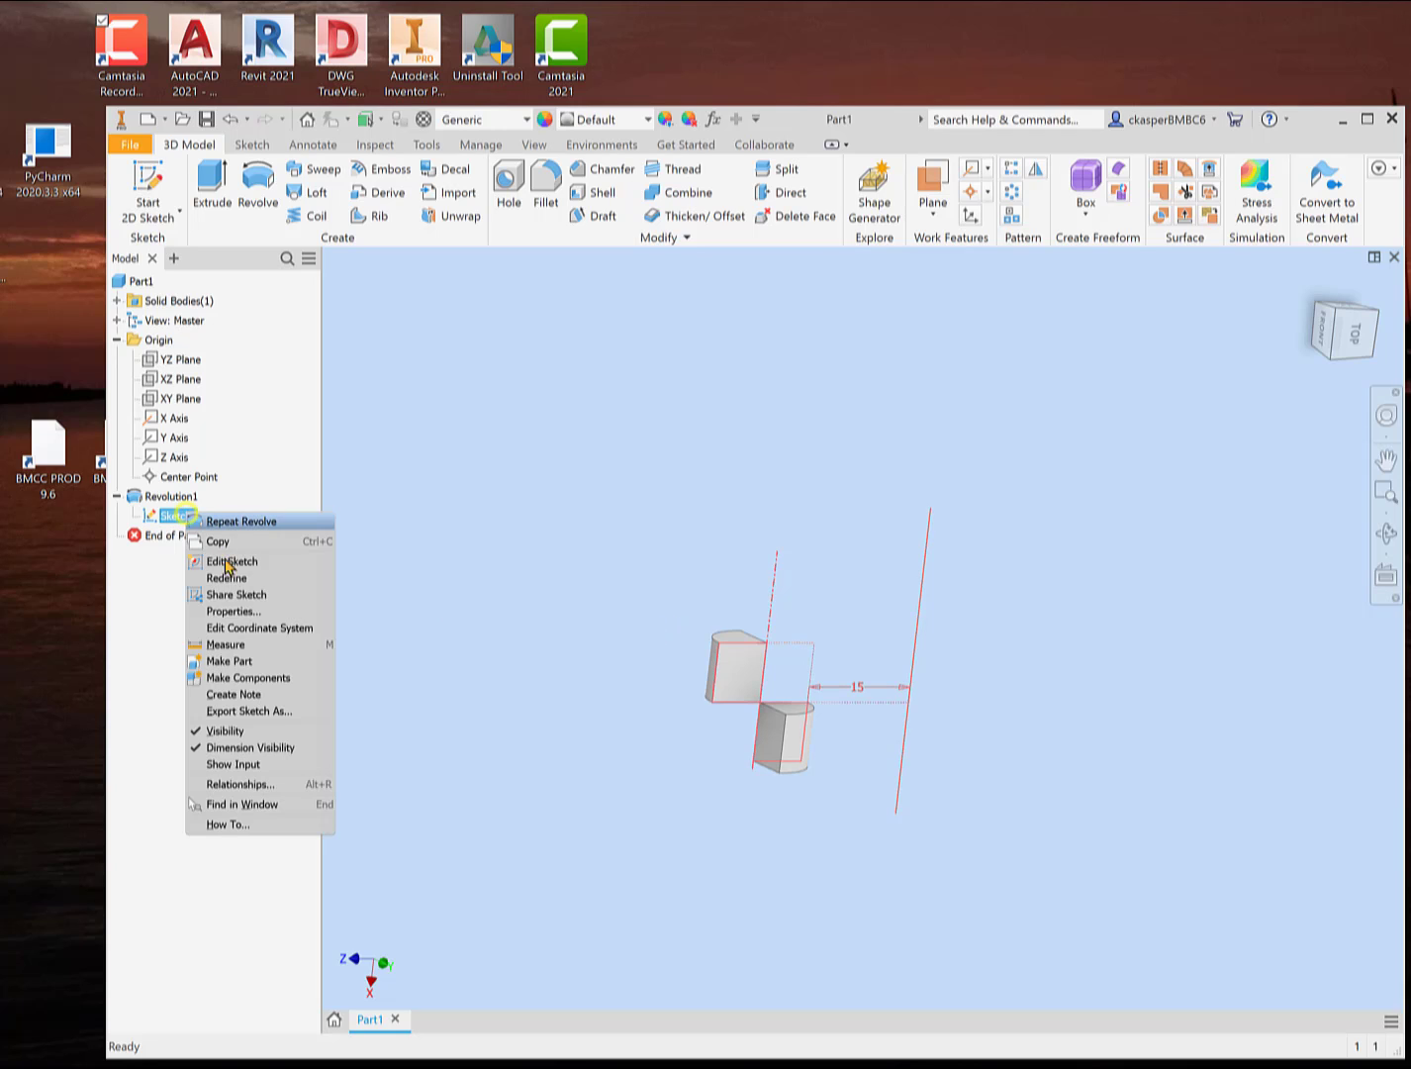
{"action": "left_click", "coordinate": [270, 731]}
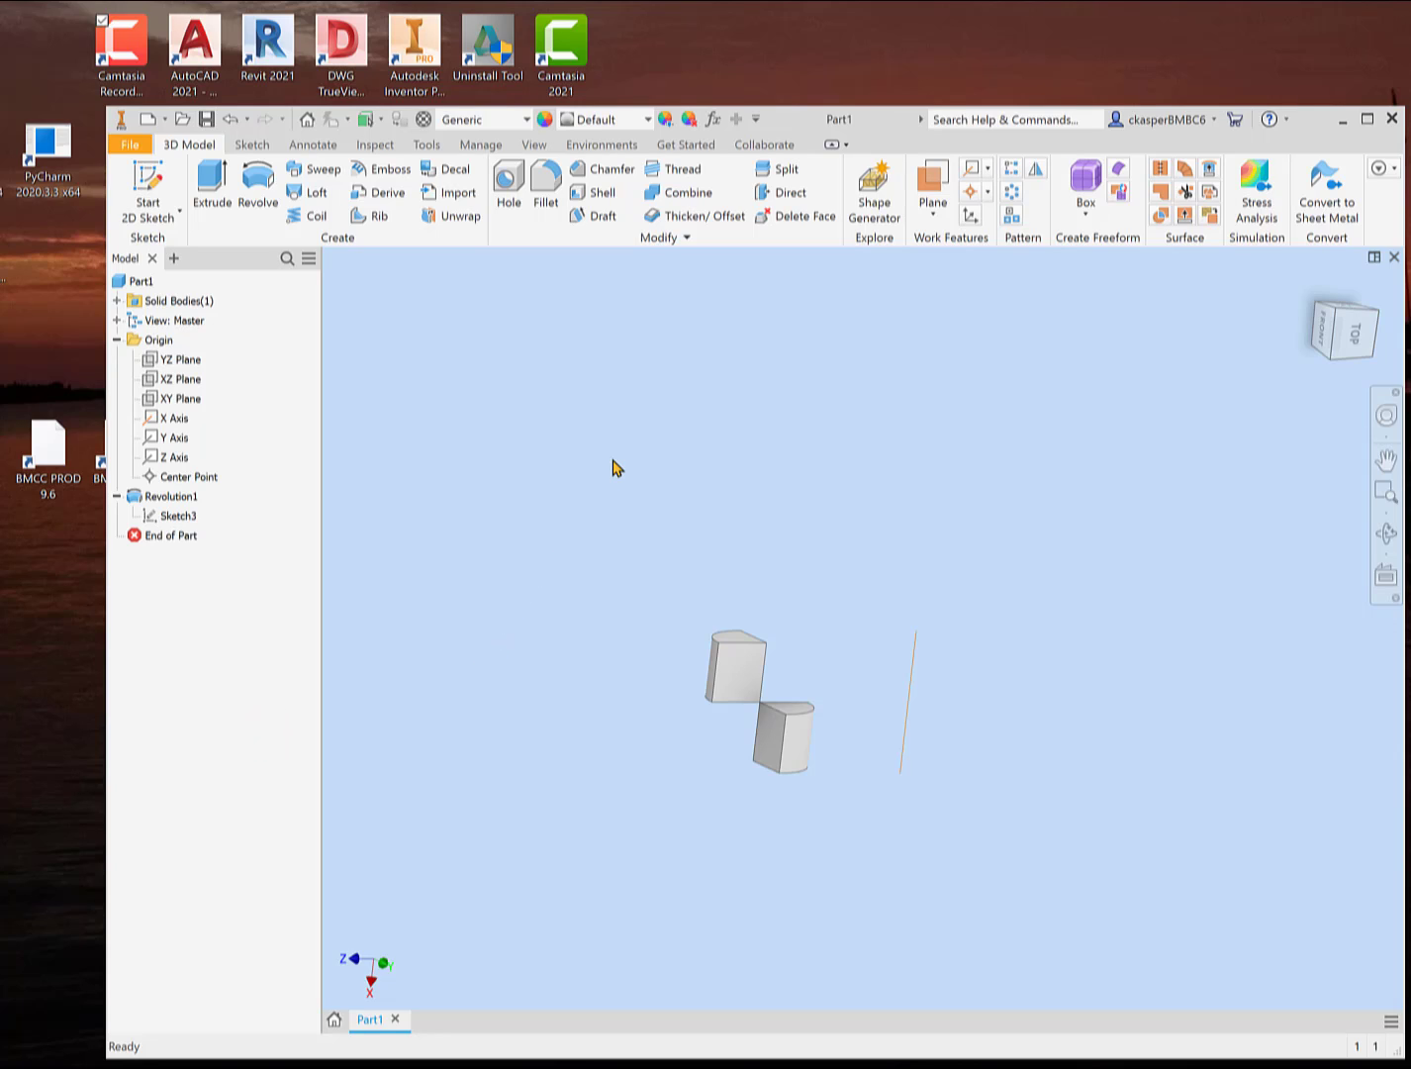
- Delete the revolve feature together with its consumed sketch
{"action": "mouse_move", "coordinate": [636, 528]}
{"action": "middle_mouse_down", "text": "shift"}
{"action": "mouse_move", "coordinate": [623, 595]}
{"action": "mouse_move", "coordinate": [611, 482]}
{"action": "mouse_move", "coordinate": [611, 526]}
{"action": "middle_mouse_up", "text": "shift"}
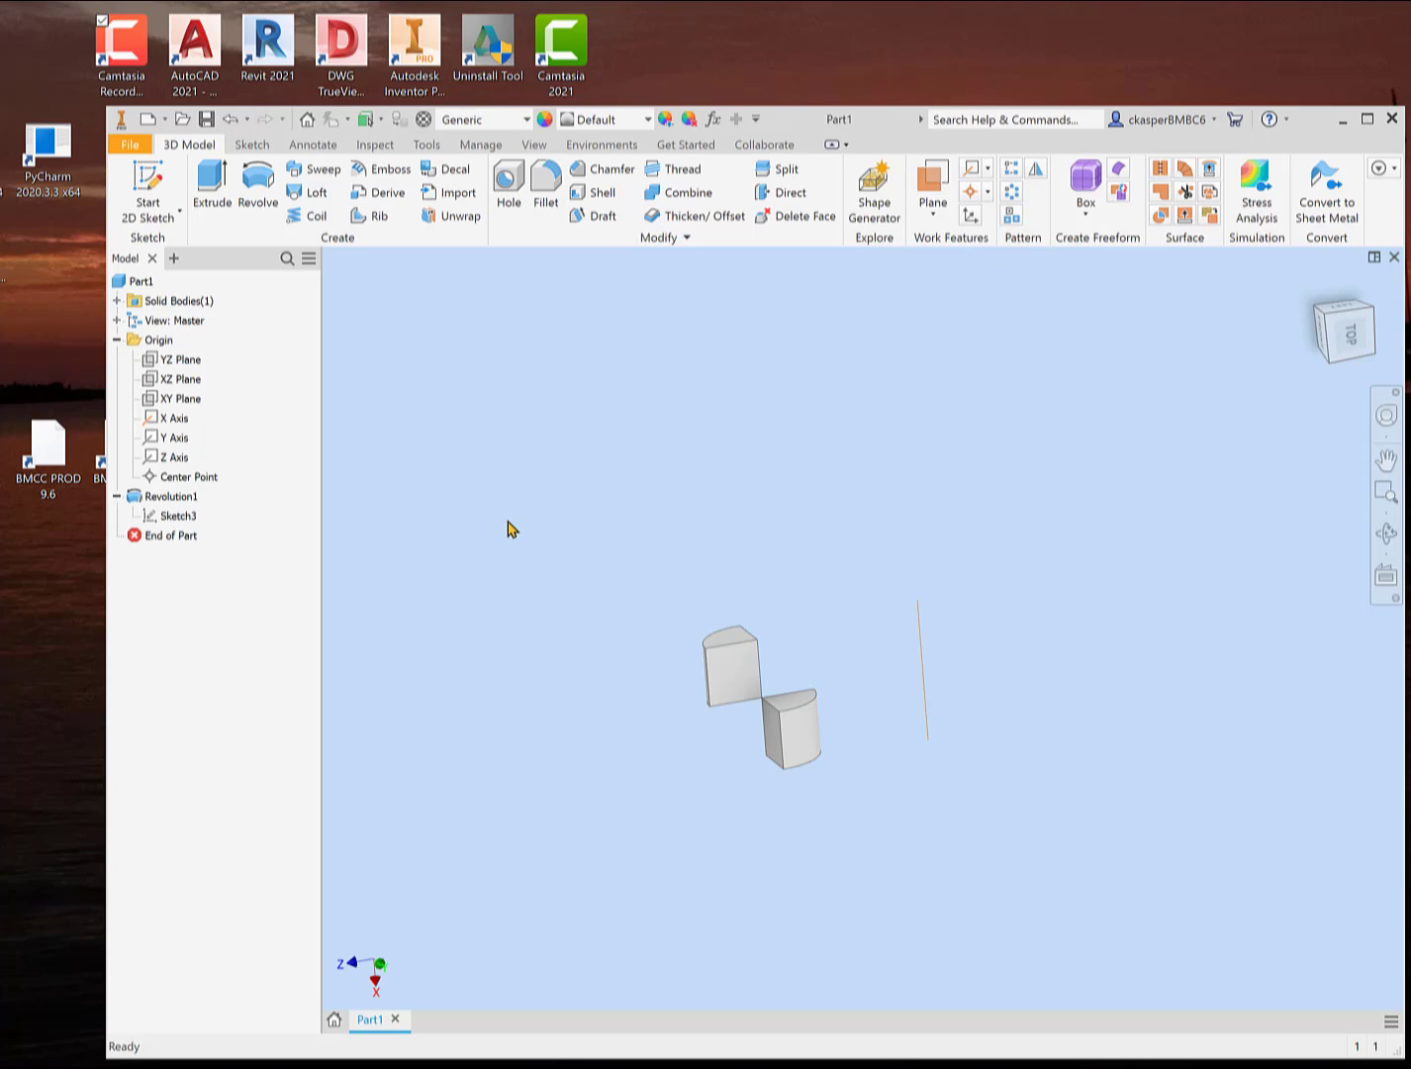
{"action": "right_click", "coordinate": [178, 501]}
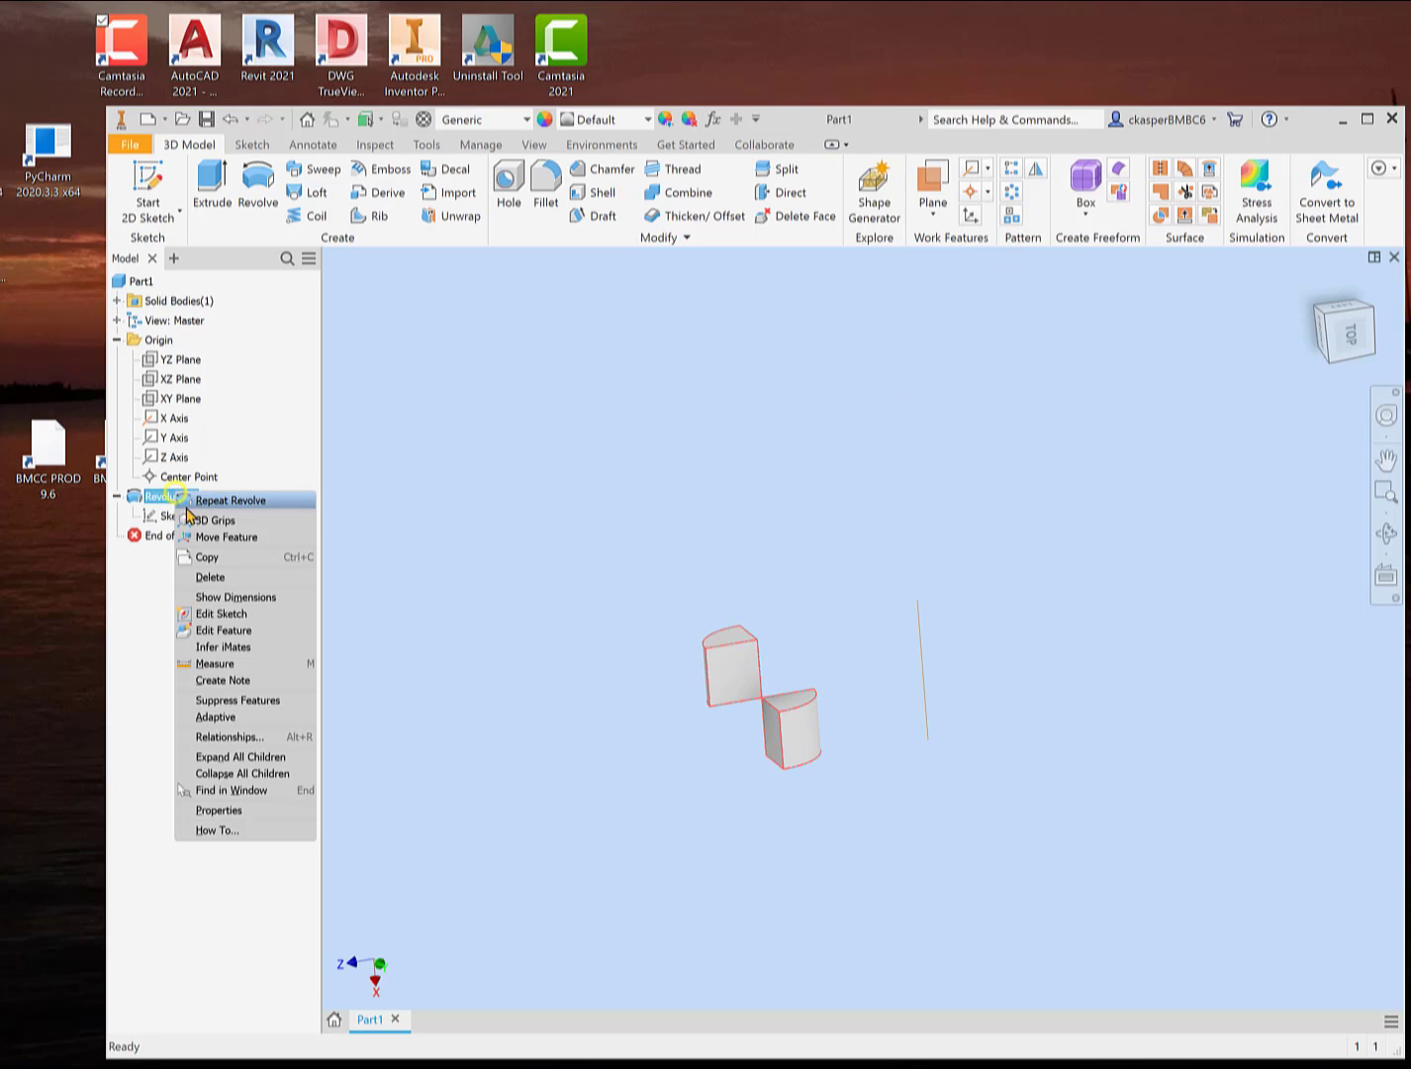
{"action": "left_click", "coordinate": [242, 578]}
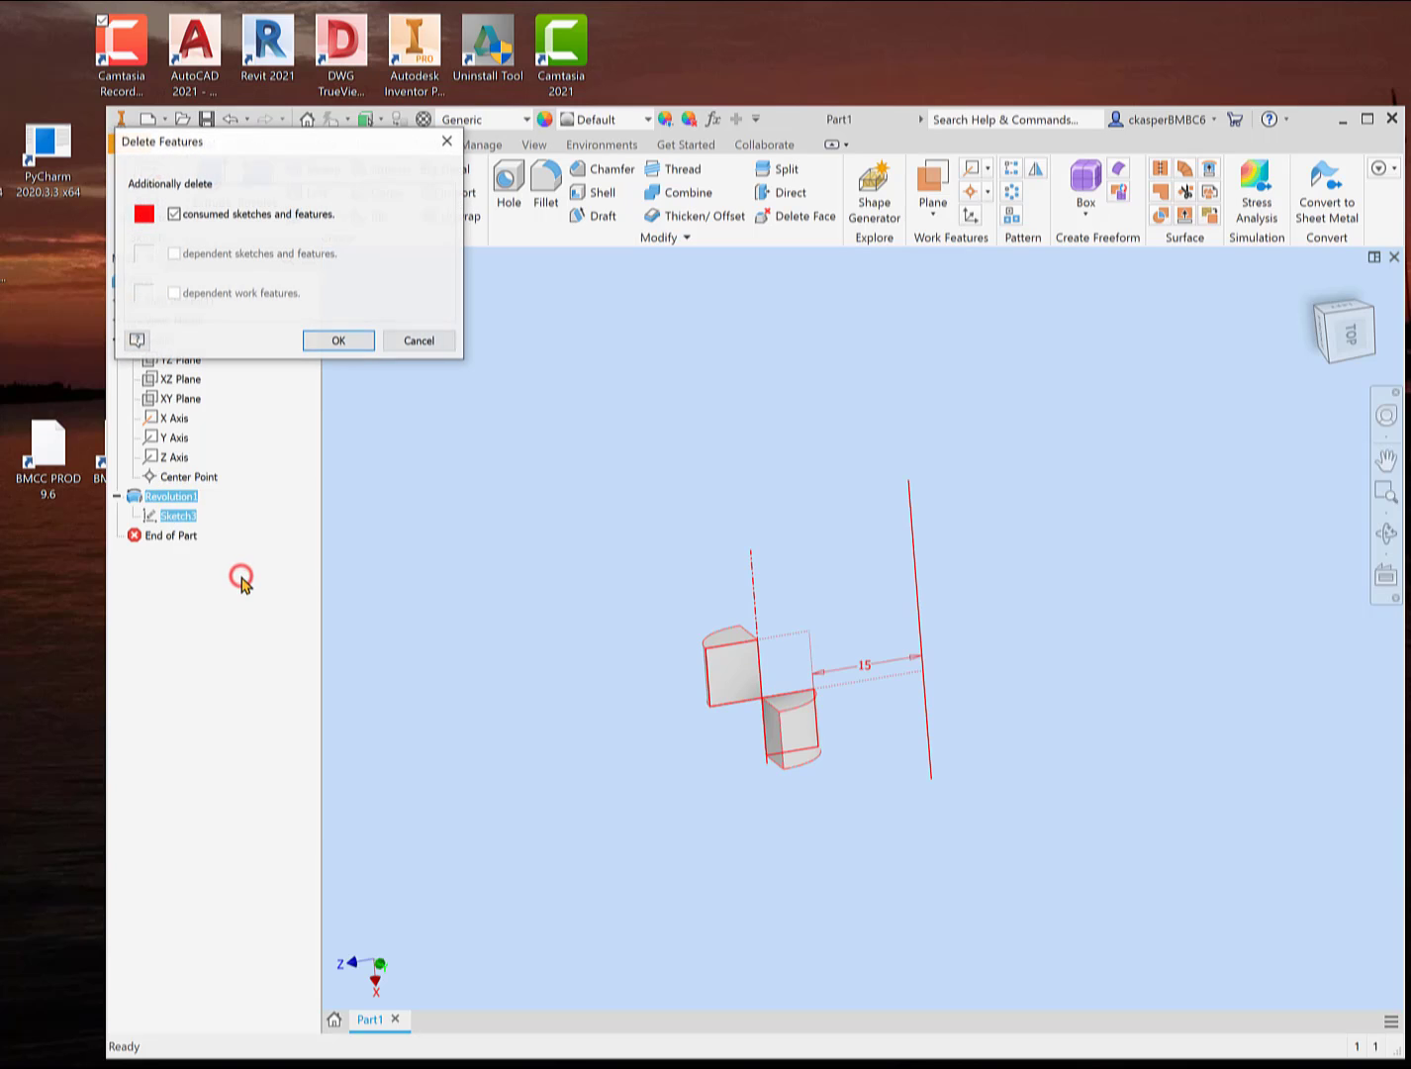
{"action": "left_click", "coordinate": [349, 340]}
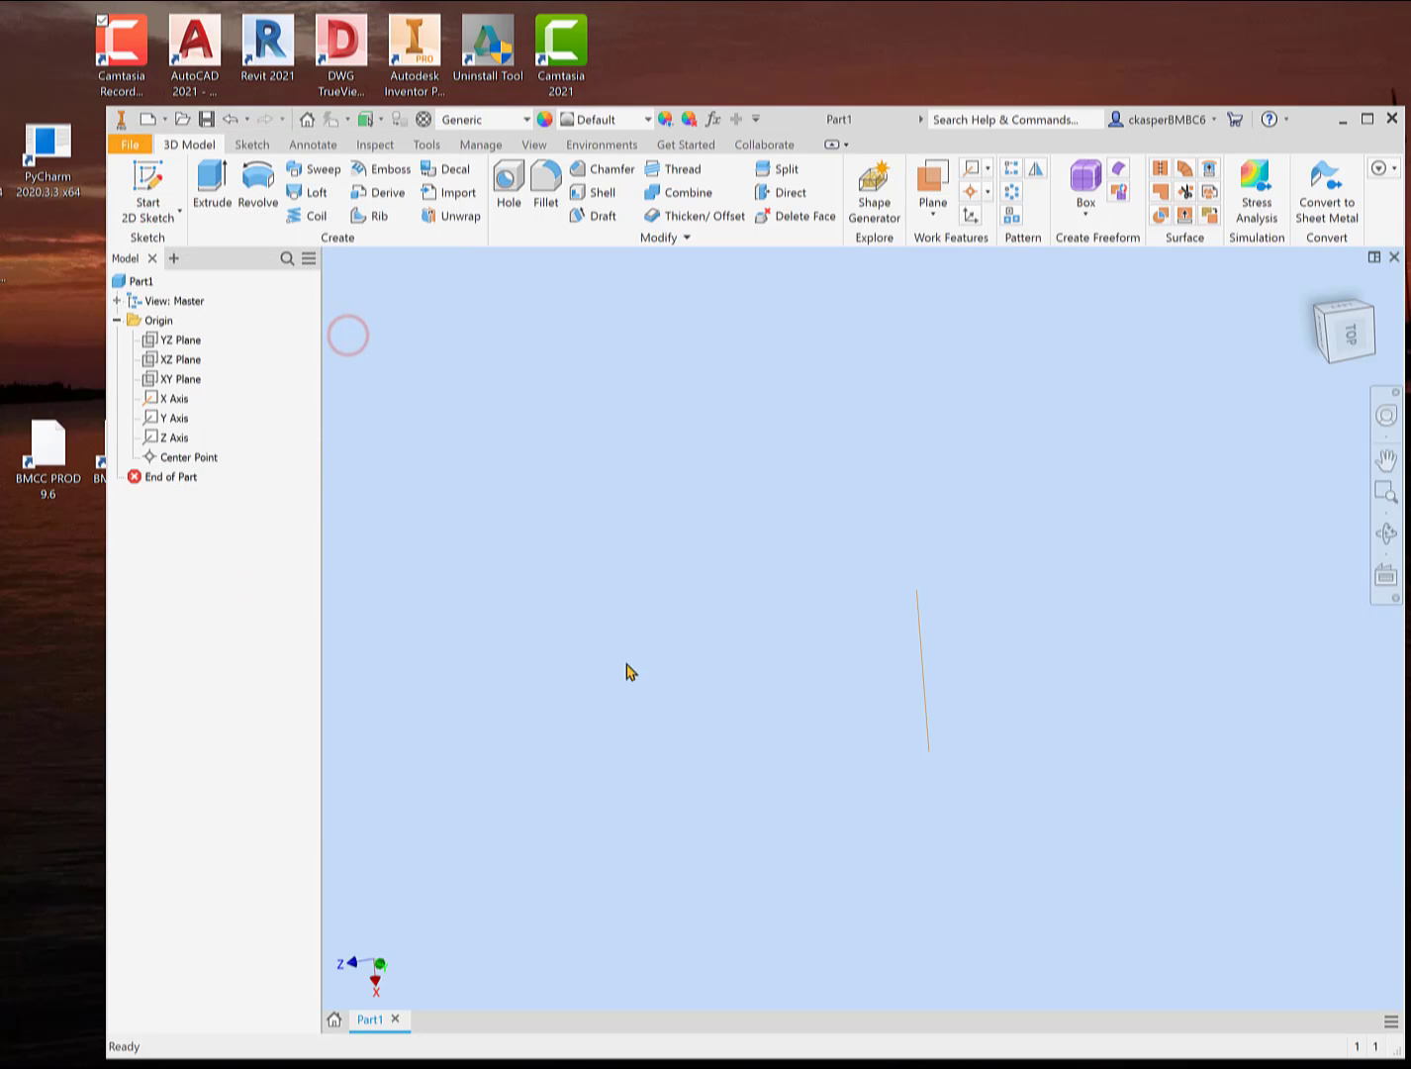
- Start a new 2D sketch on the XZ plane and switch on Show Format
{"action": "left_click", "coordinate": [927, 709]}
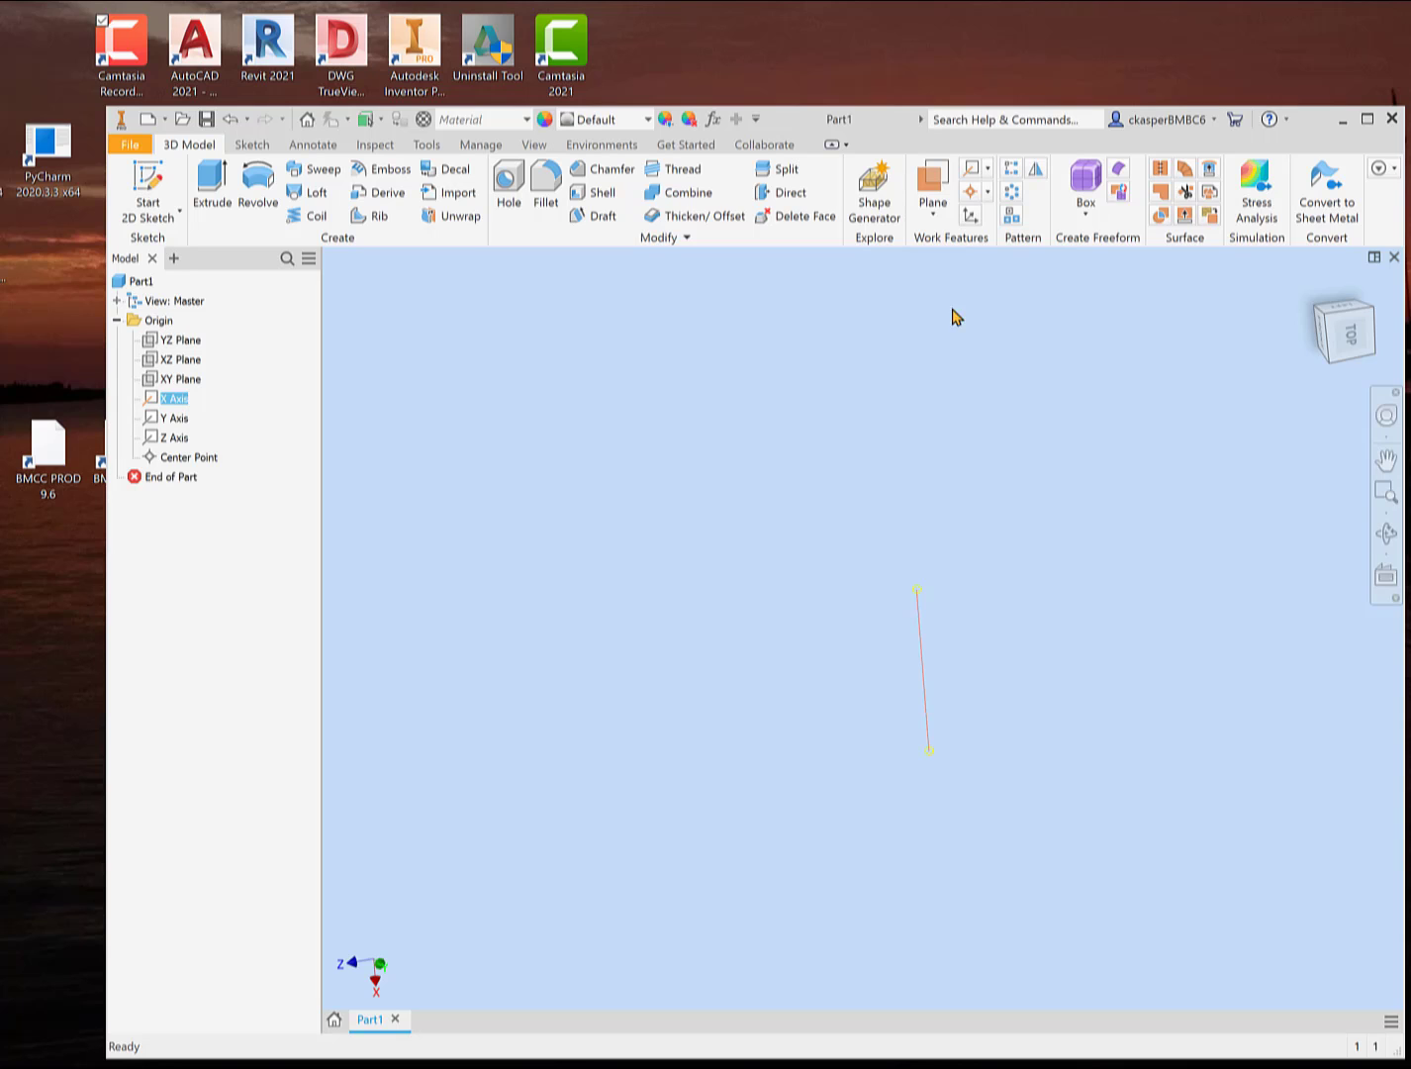
{"action": "left_click", "coordinate": [151, 184]}
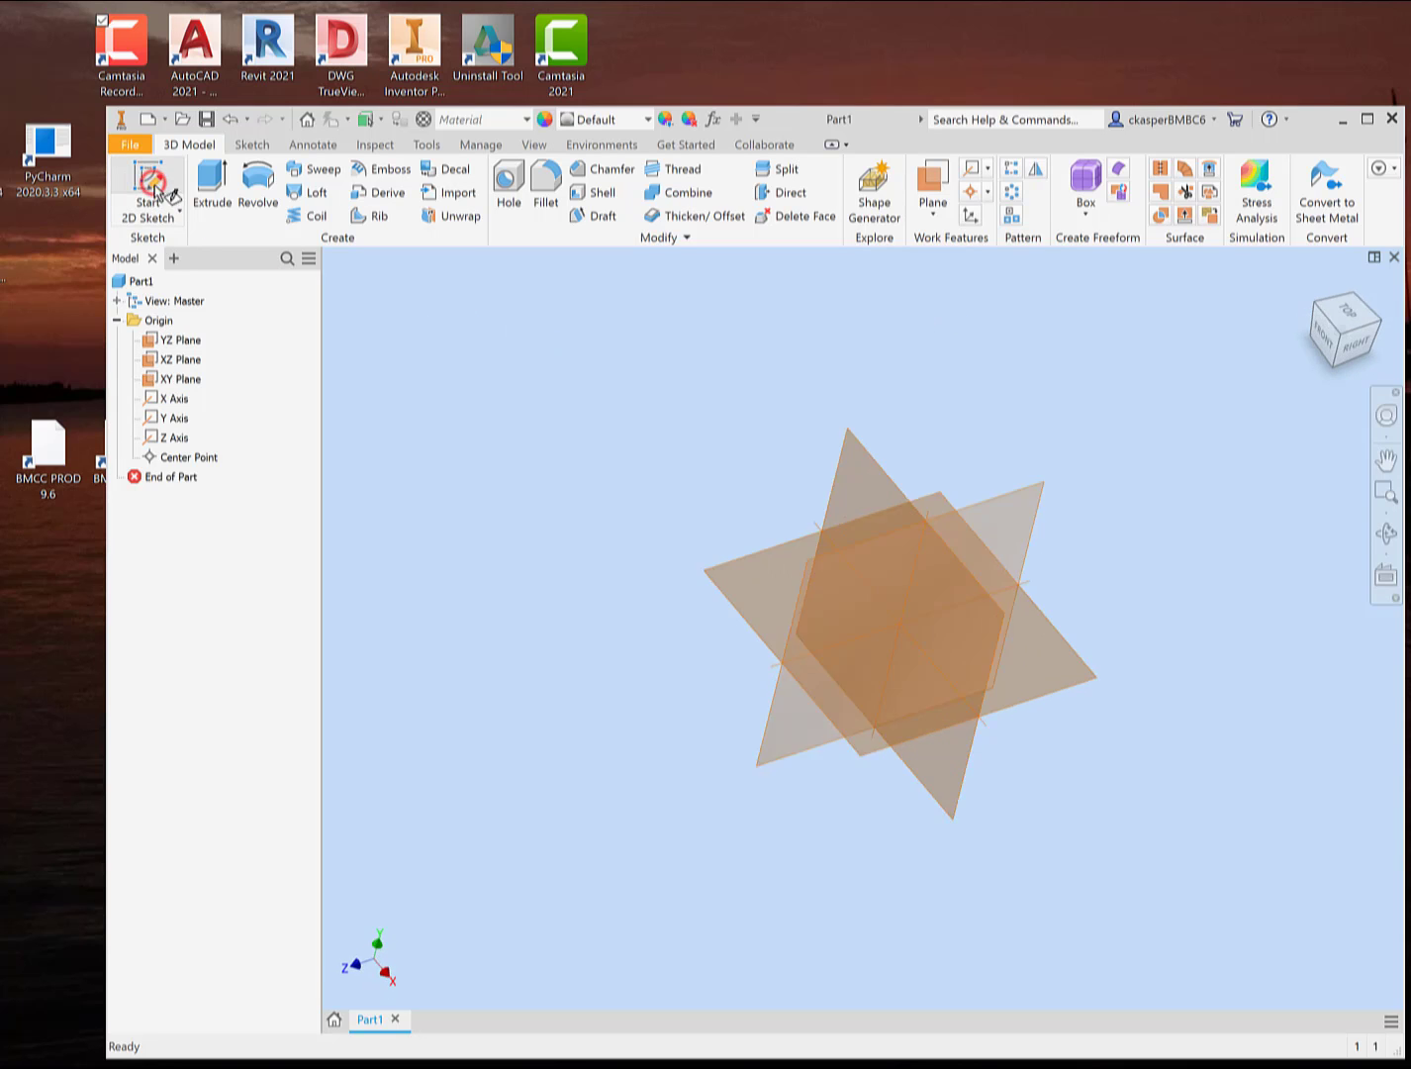
{"action": "left_click", "coordinate": [661, 630]}
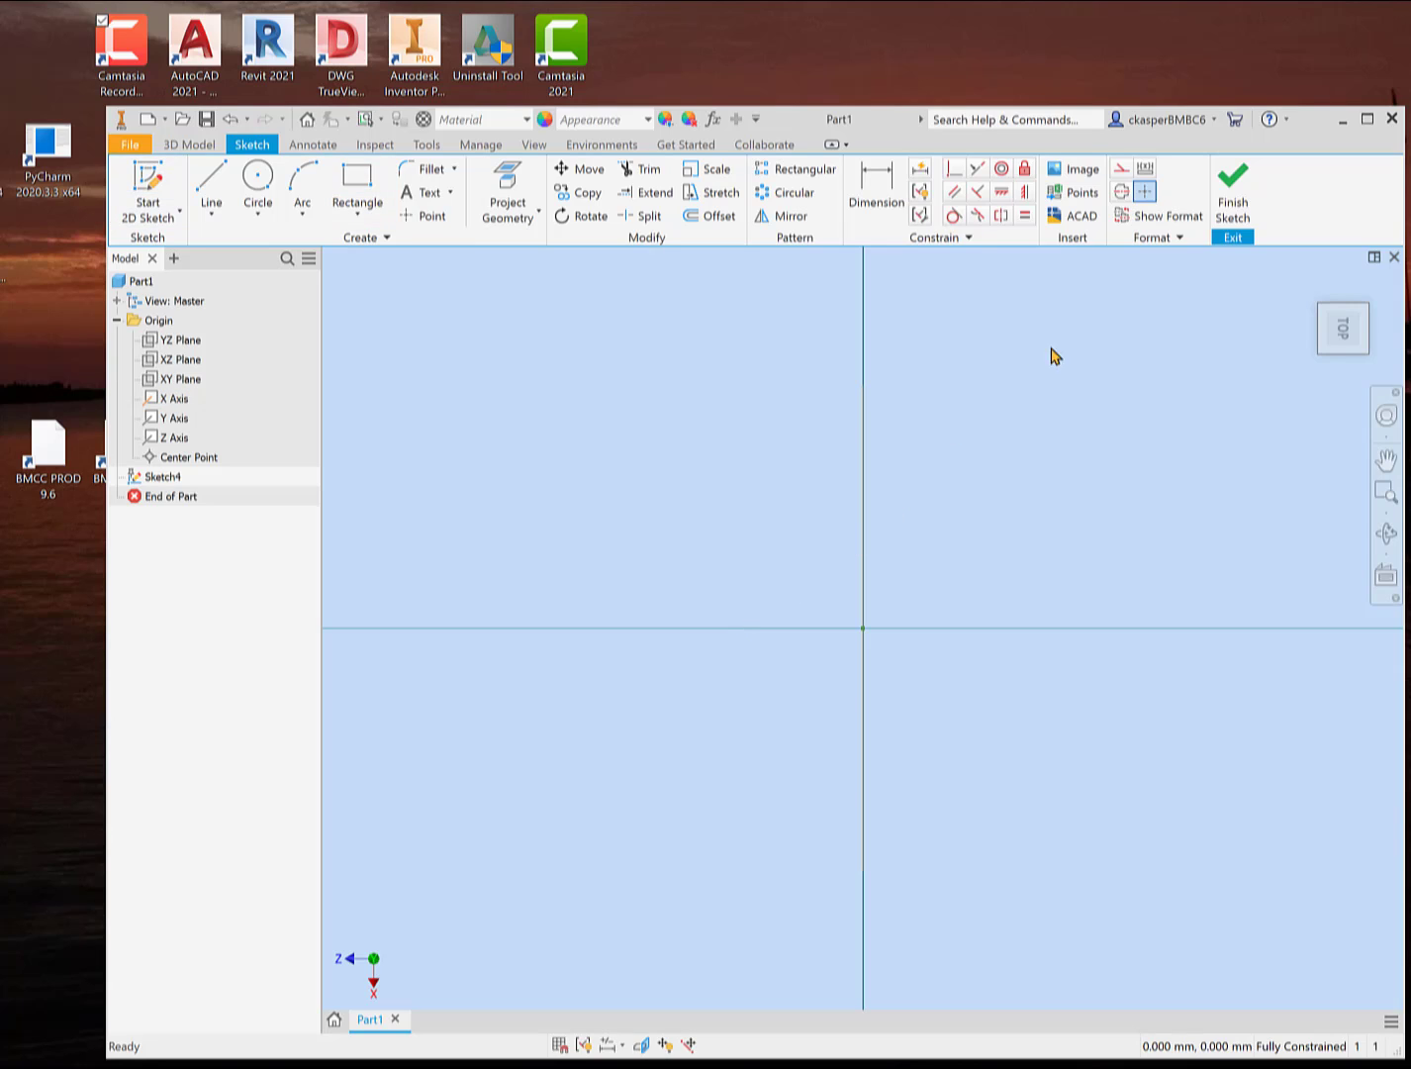
{"action": "left_click", "coordinate": [1151, 216]}
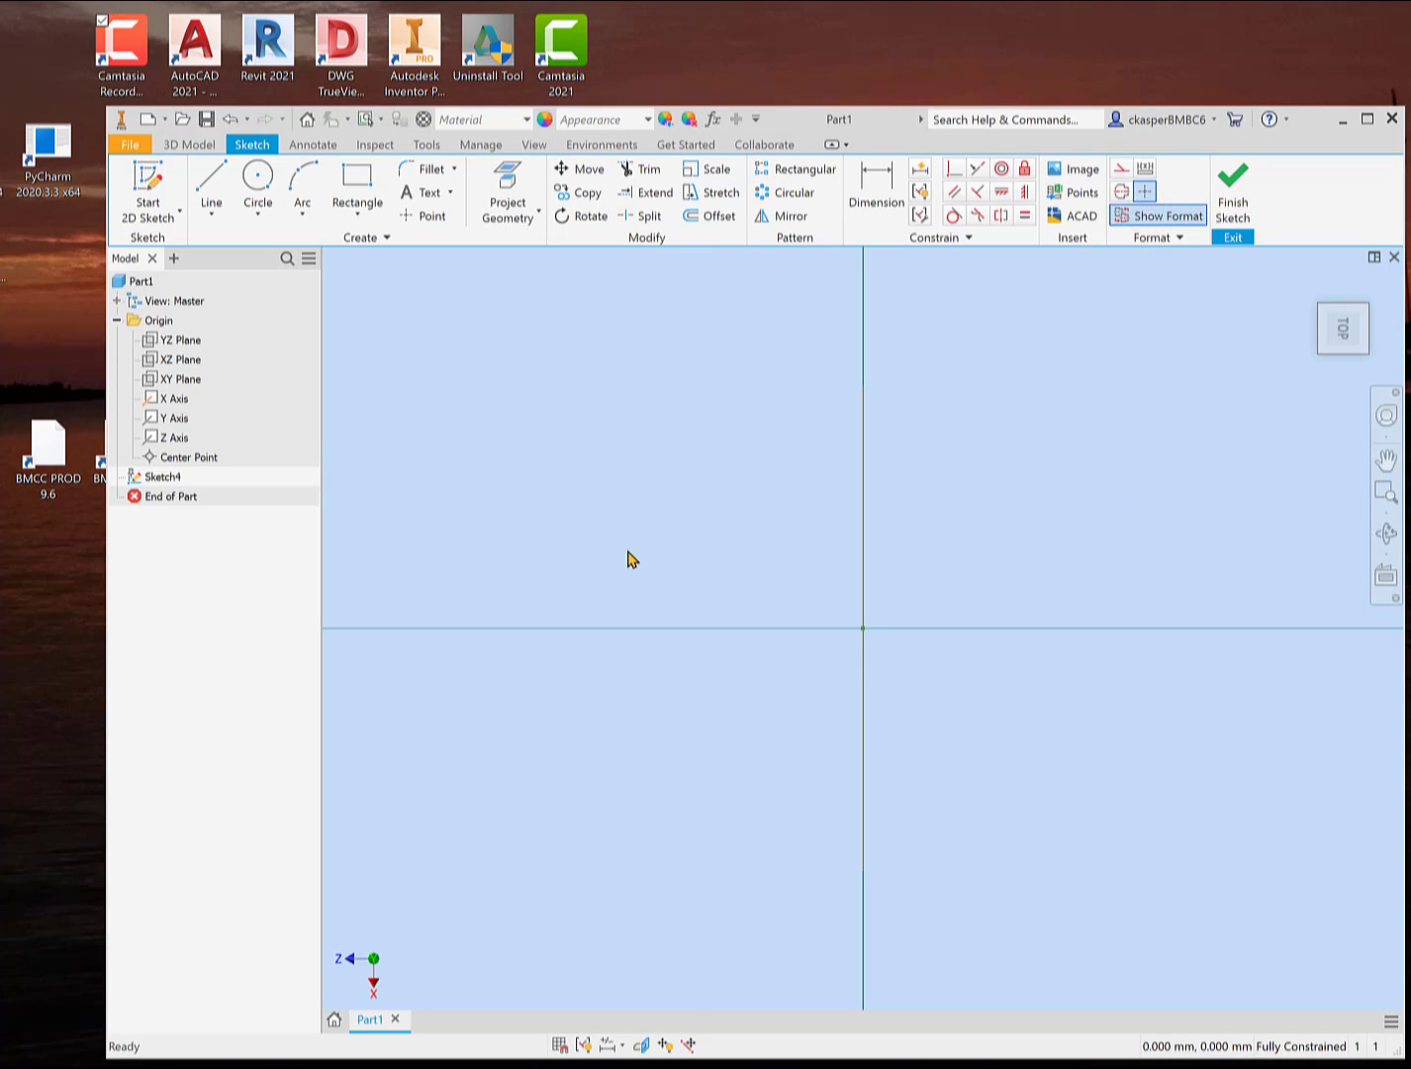
{"action": "left_click", "coordinate": [210, 198]}
{"action": "left_click", "coordinate": [448, 360]}
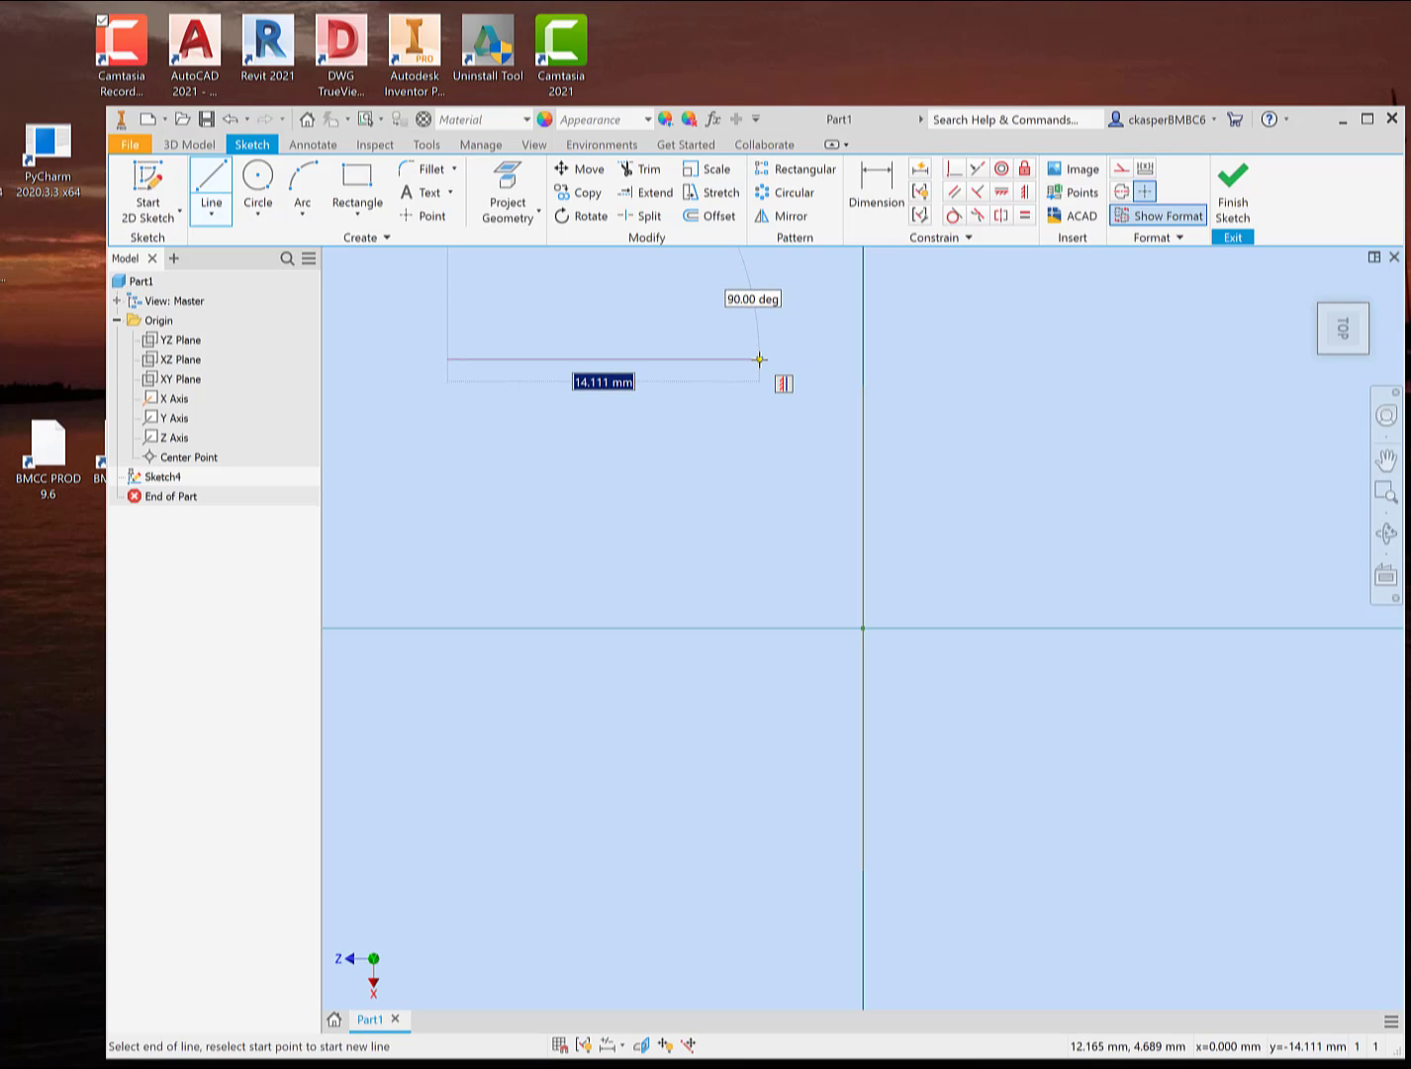
{"action": "key", "text": "Escape"}
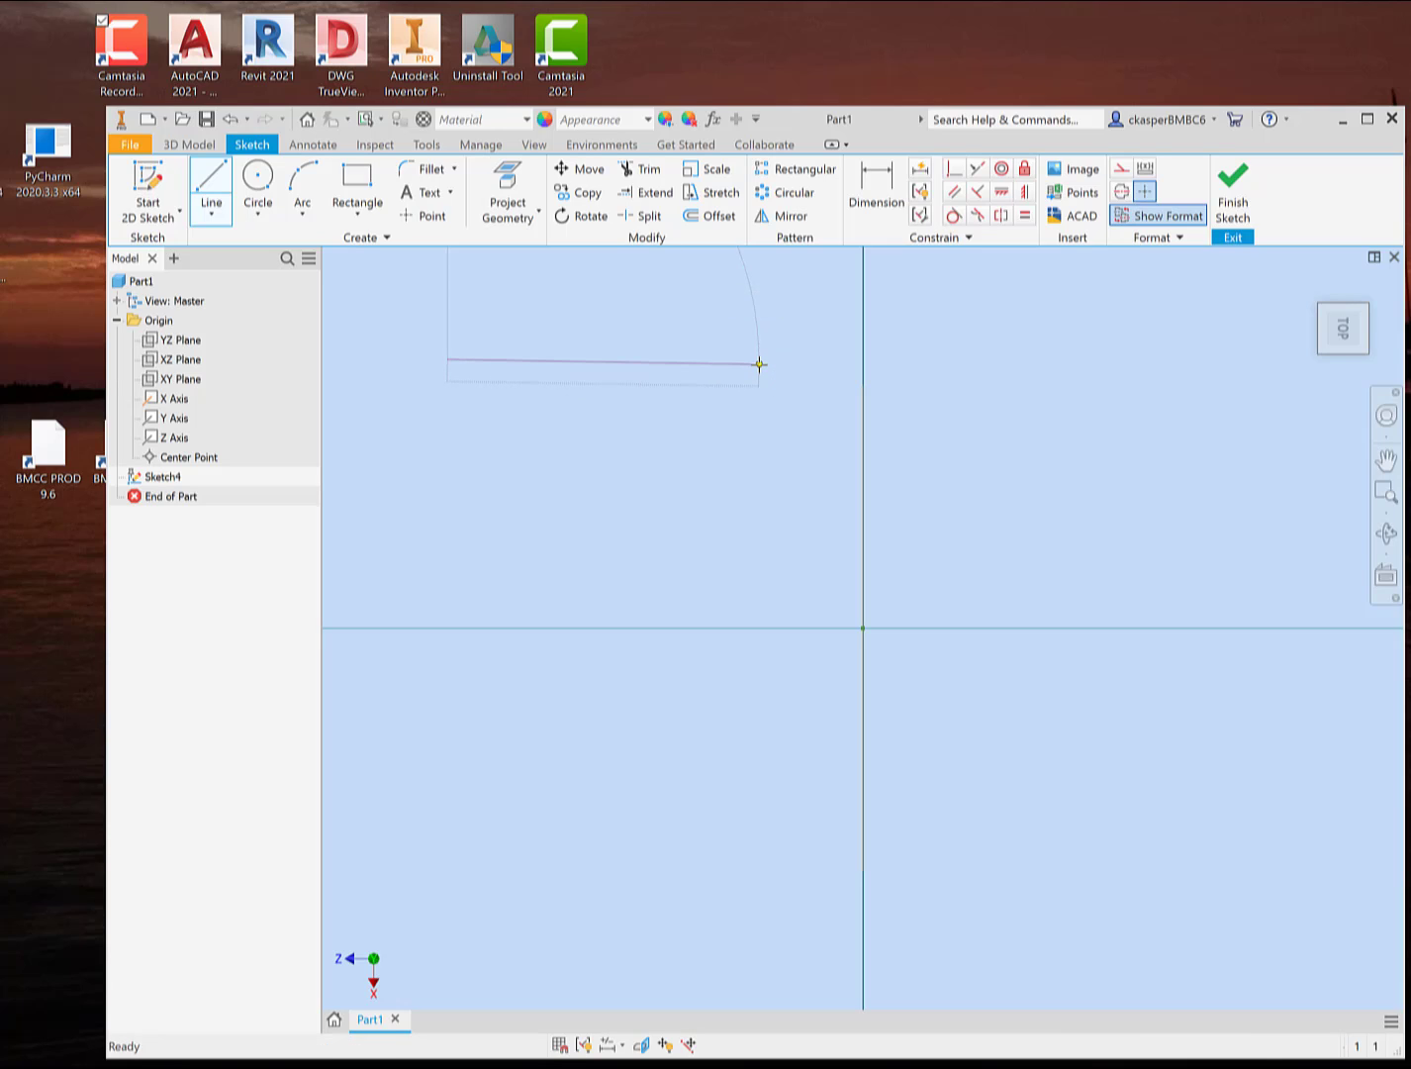
- Sketch a closed six-sided L-shaped line profile around the origin, with its lower edge about 19.5 mm long, and constrain its left edge vertical
{"action": "left_click", "coordinate": [1372, 285]}
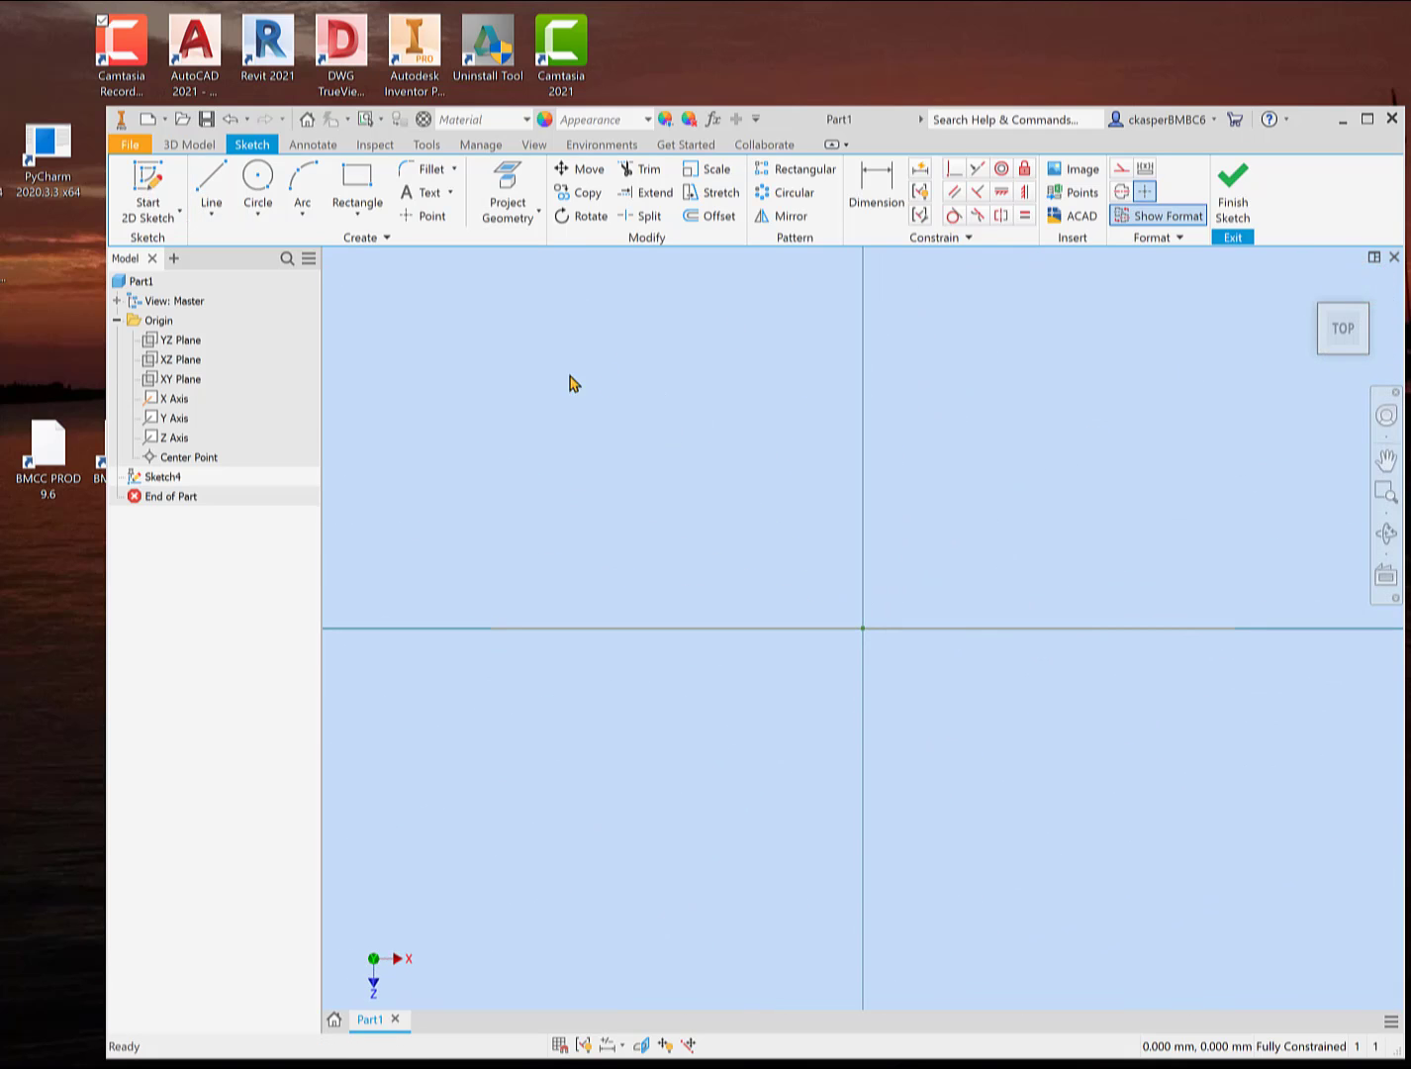
{"action": "left_click", "coordinate": [212, 188]}
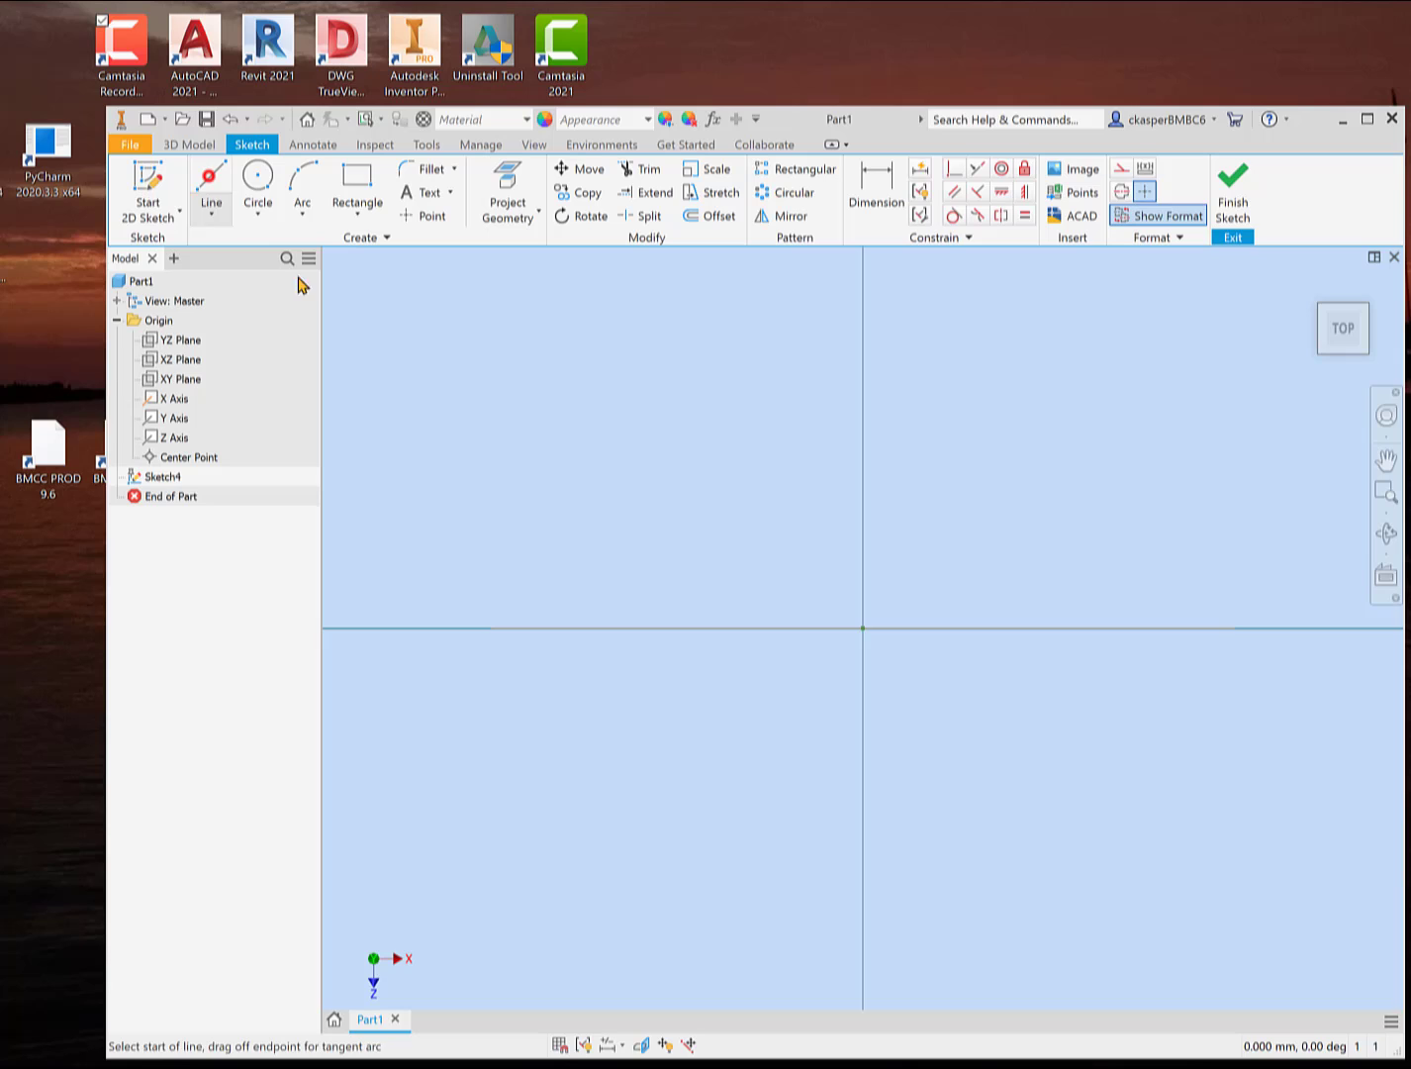
{"action": "left_click", "coordinate": [414, 348]}
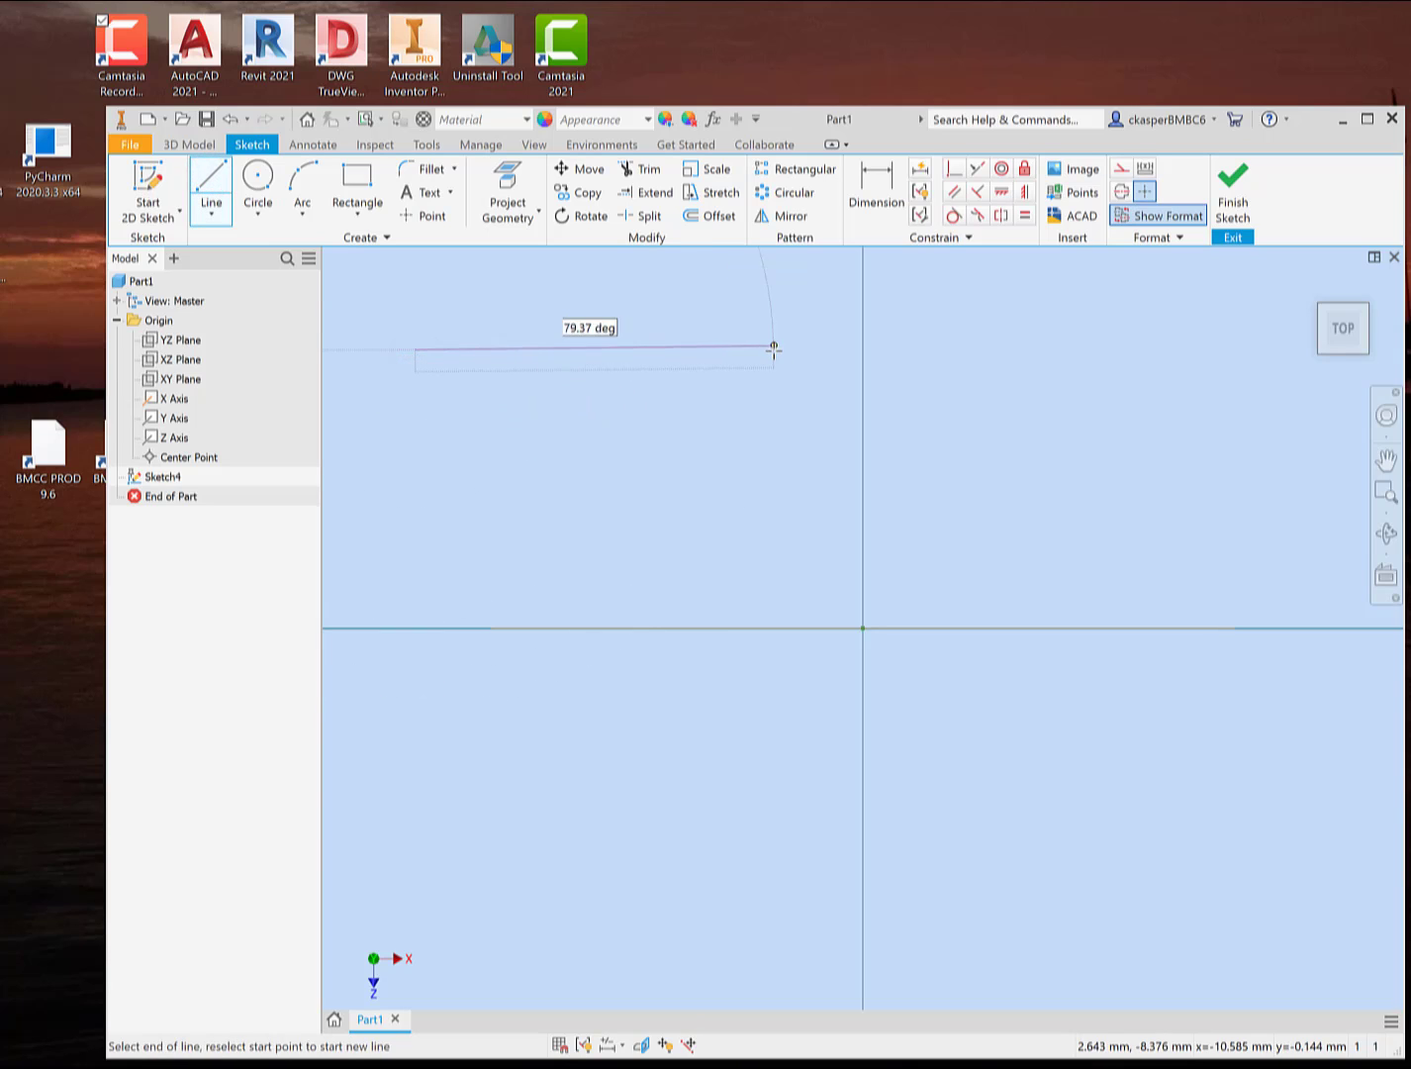
{"action": "left_click", "coordinate": [774, 348]}
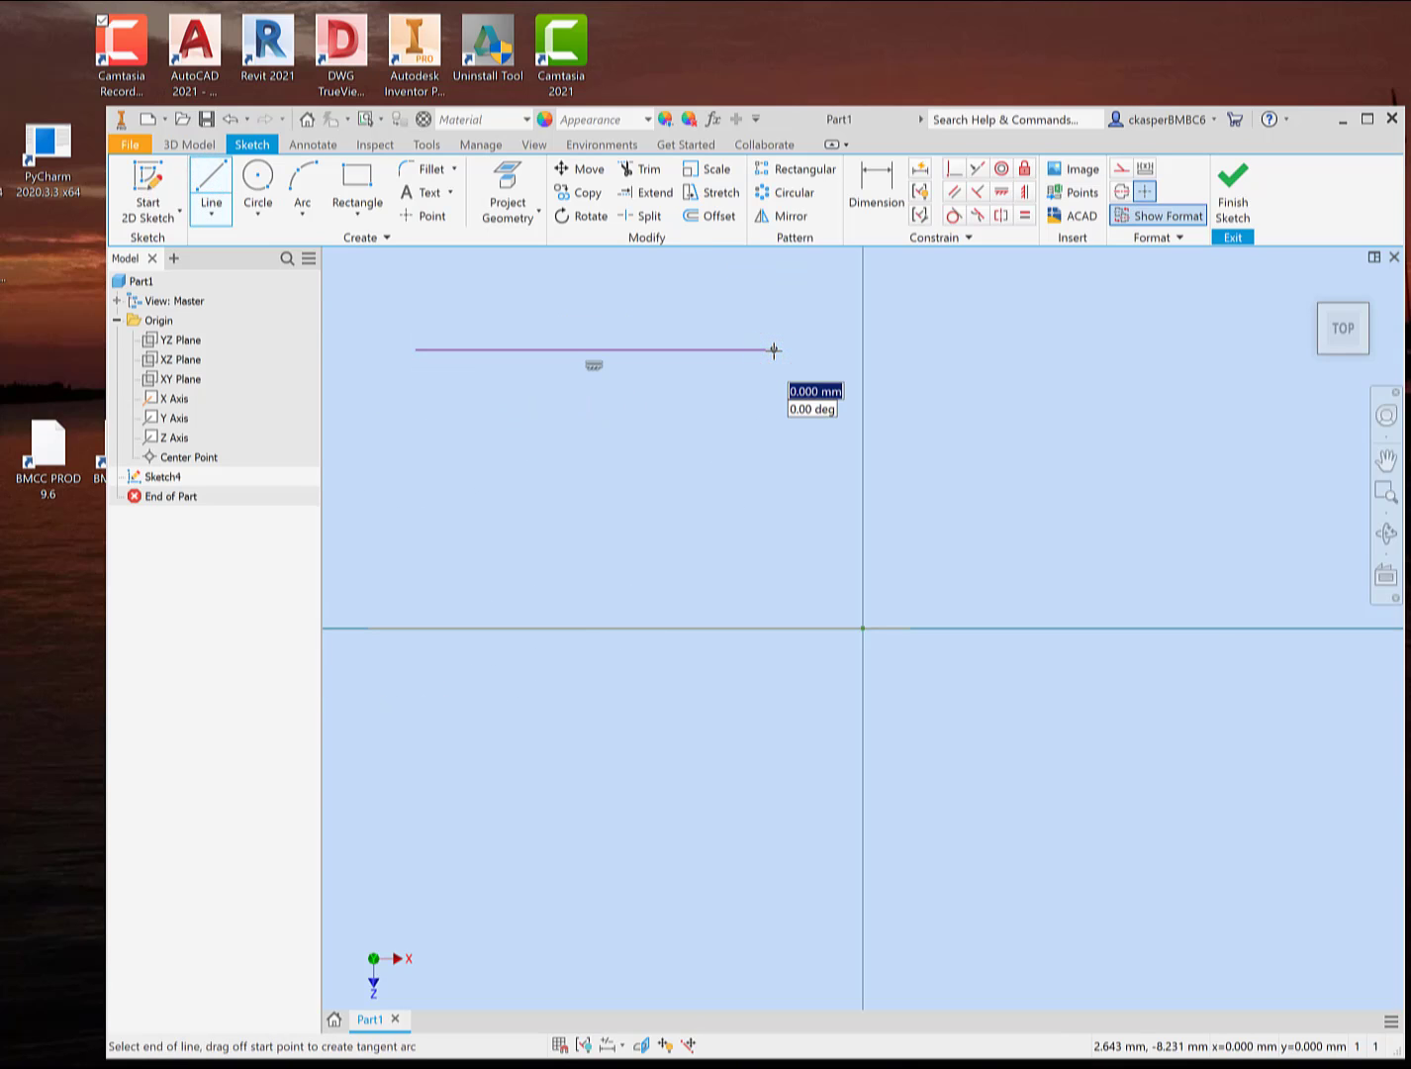
{"action": "left_click", "coordinate": [775, 575]}
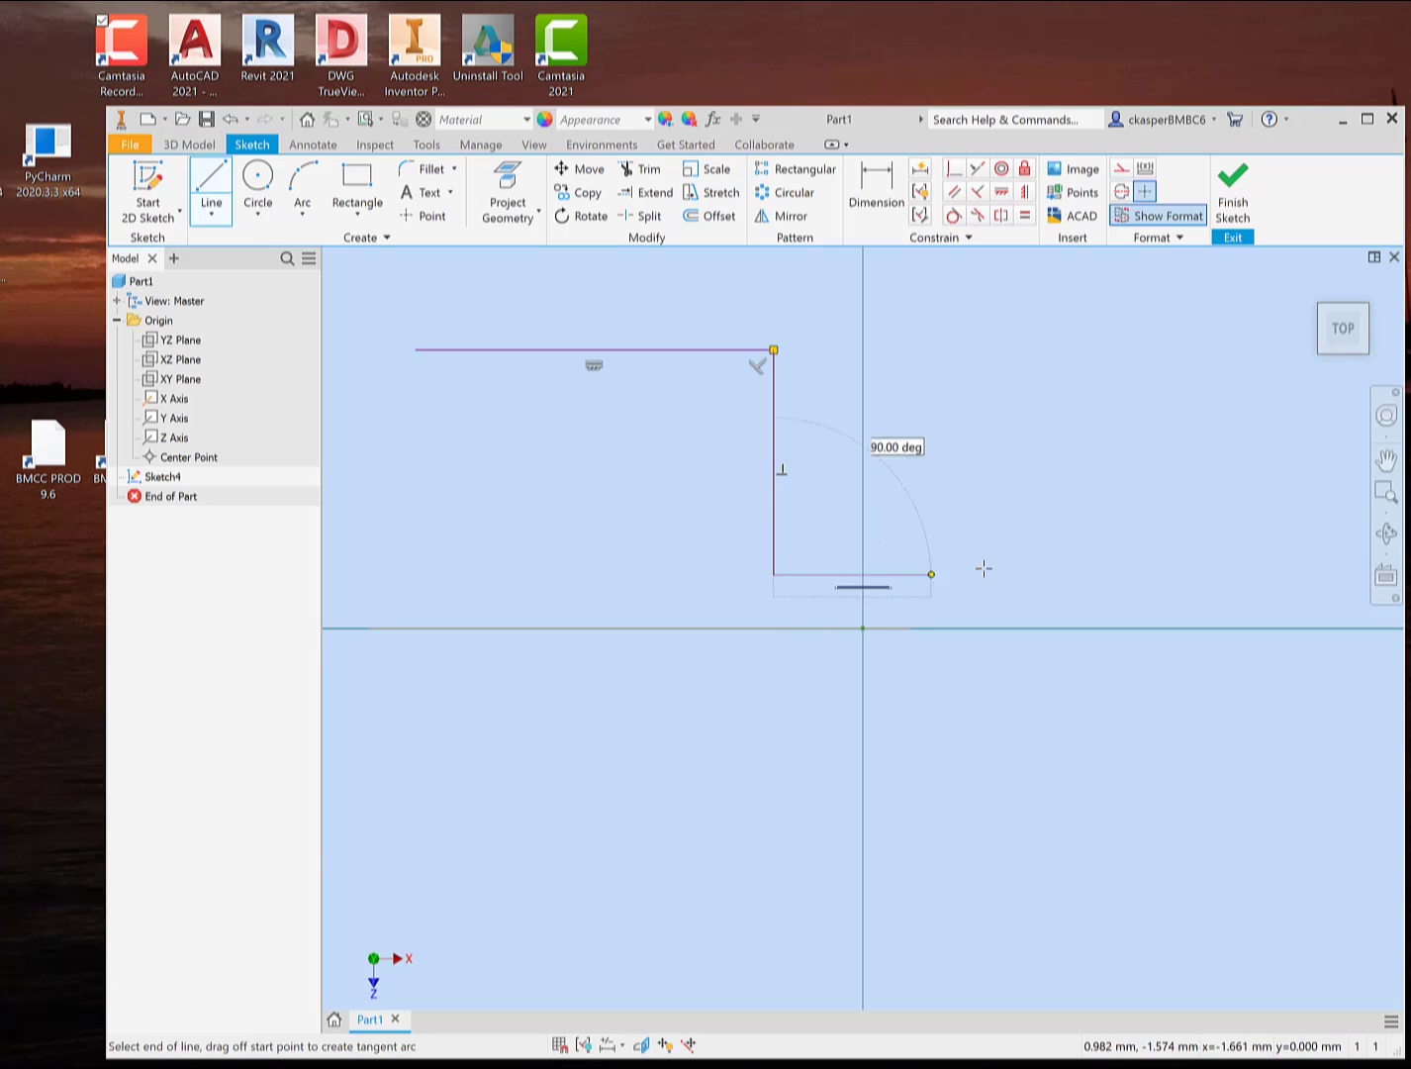
{"action": "left_click", "coordinate": [1074, 575]}
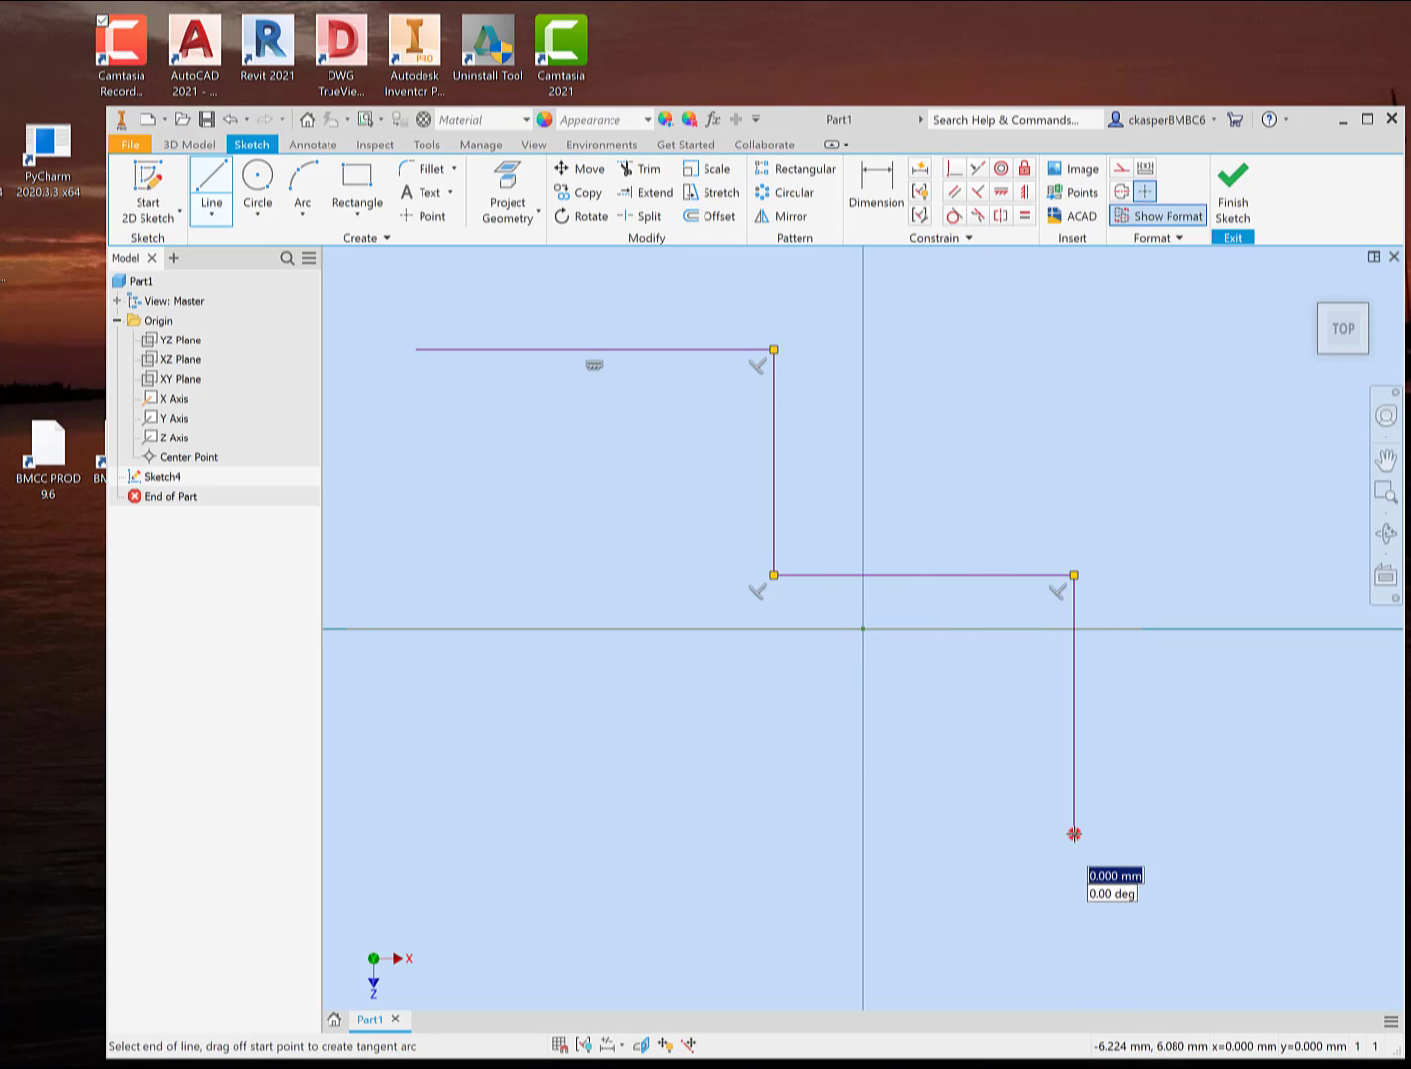
{"action": "left_click", "coordinate": [1074, 833]}
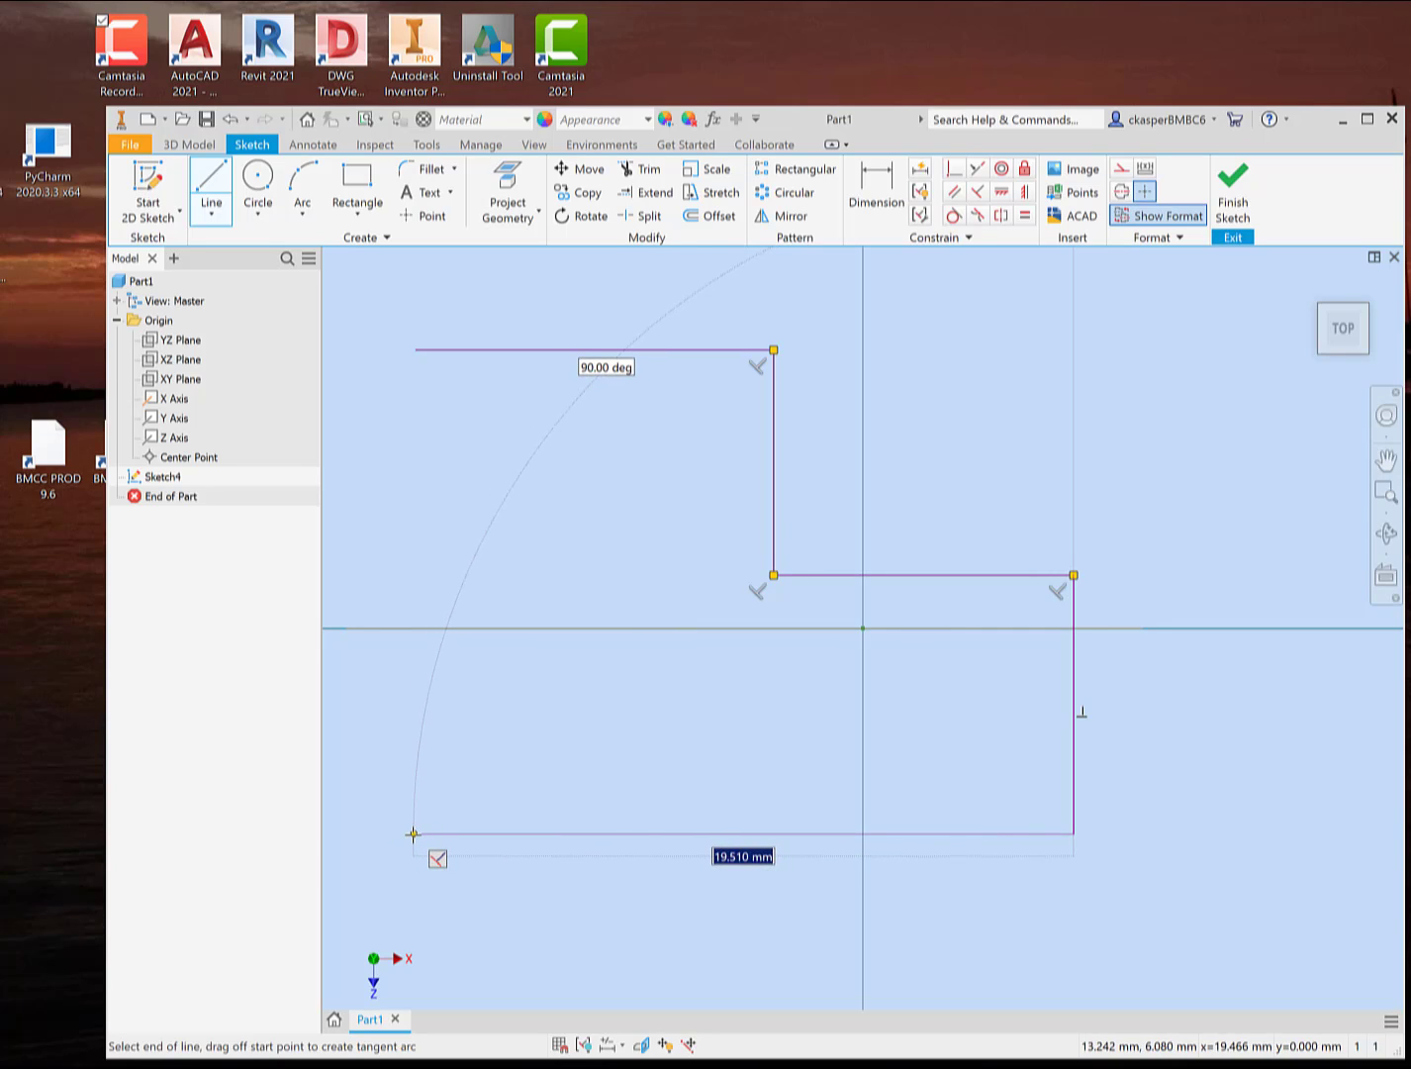
{"action": "left_click", "coordinate": [409, 835]}
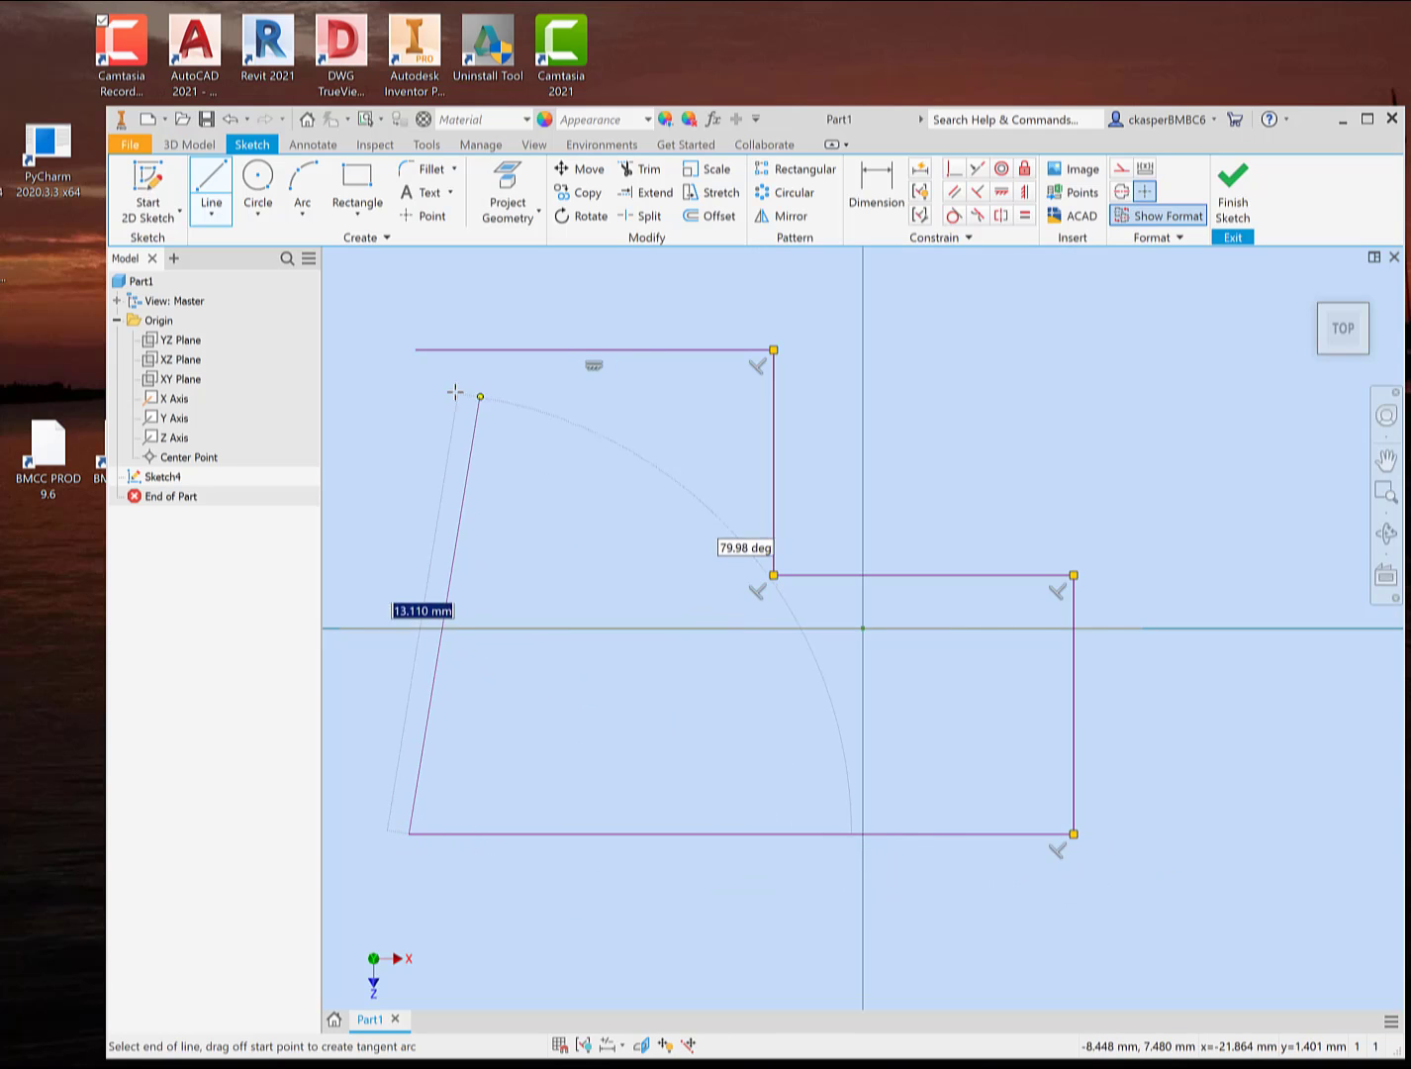
{"action": "left_click", "coordinate": [415, 350]}
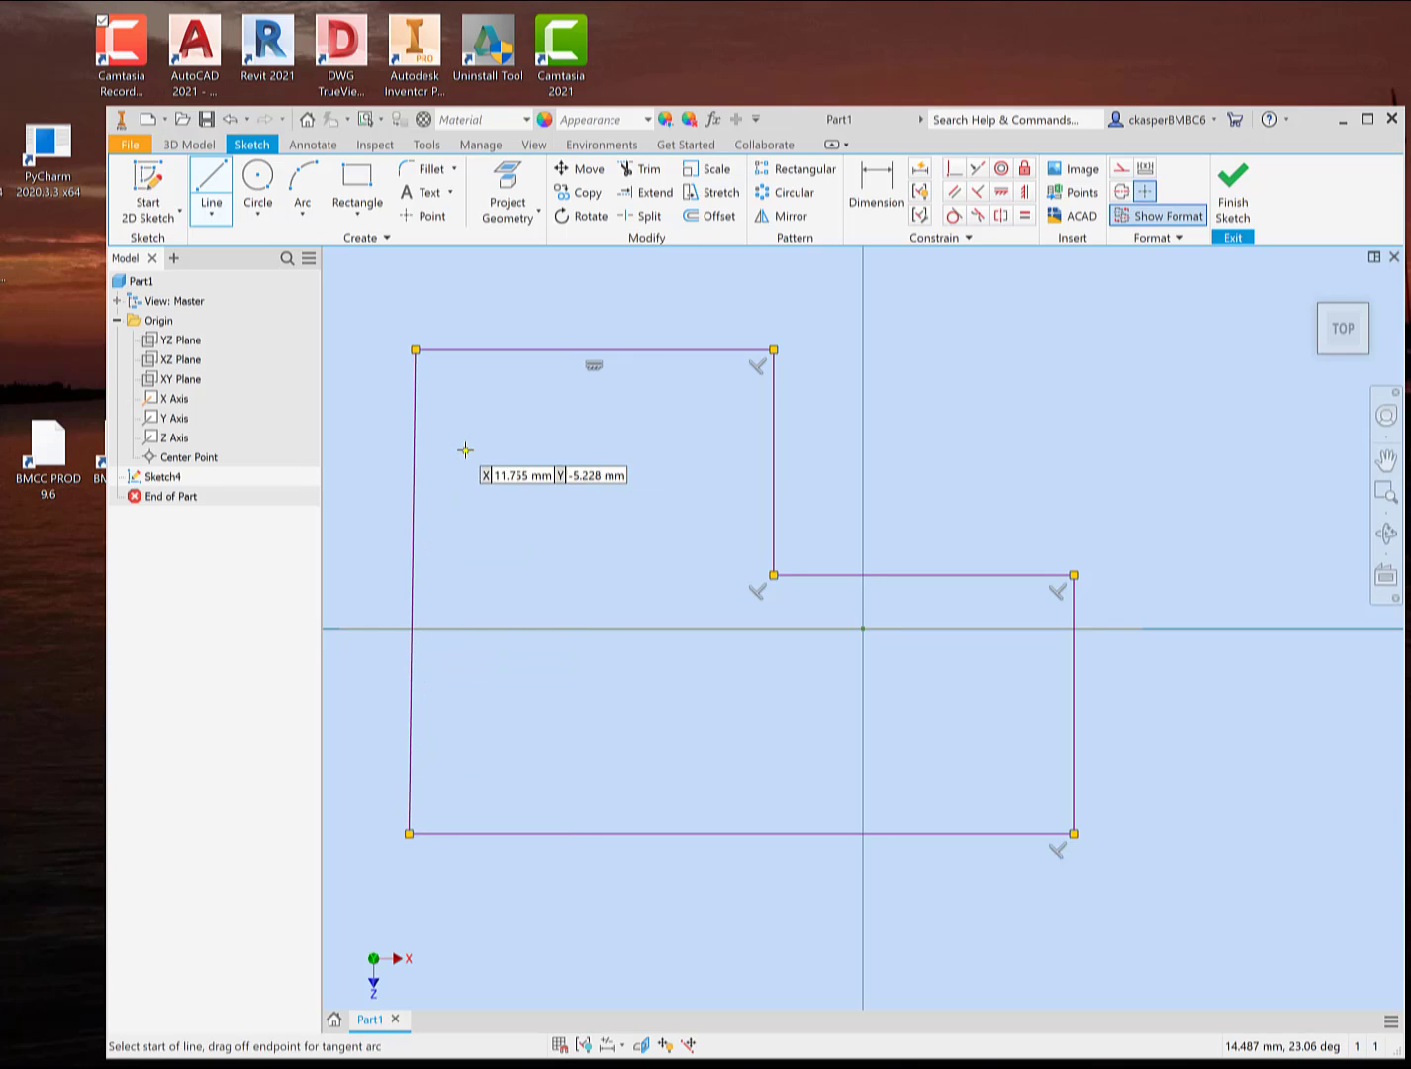
{"action": "left_click", "coordinate": [1026, 195]}
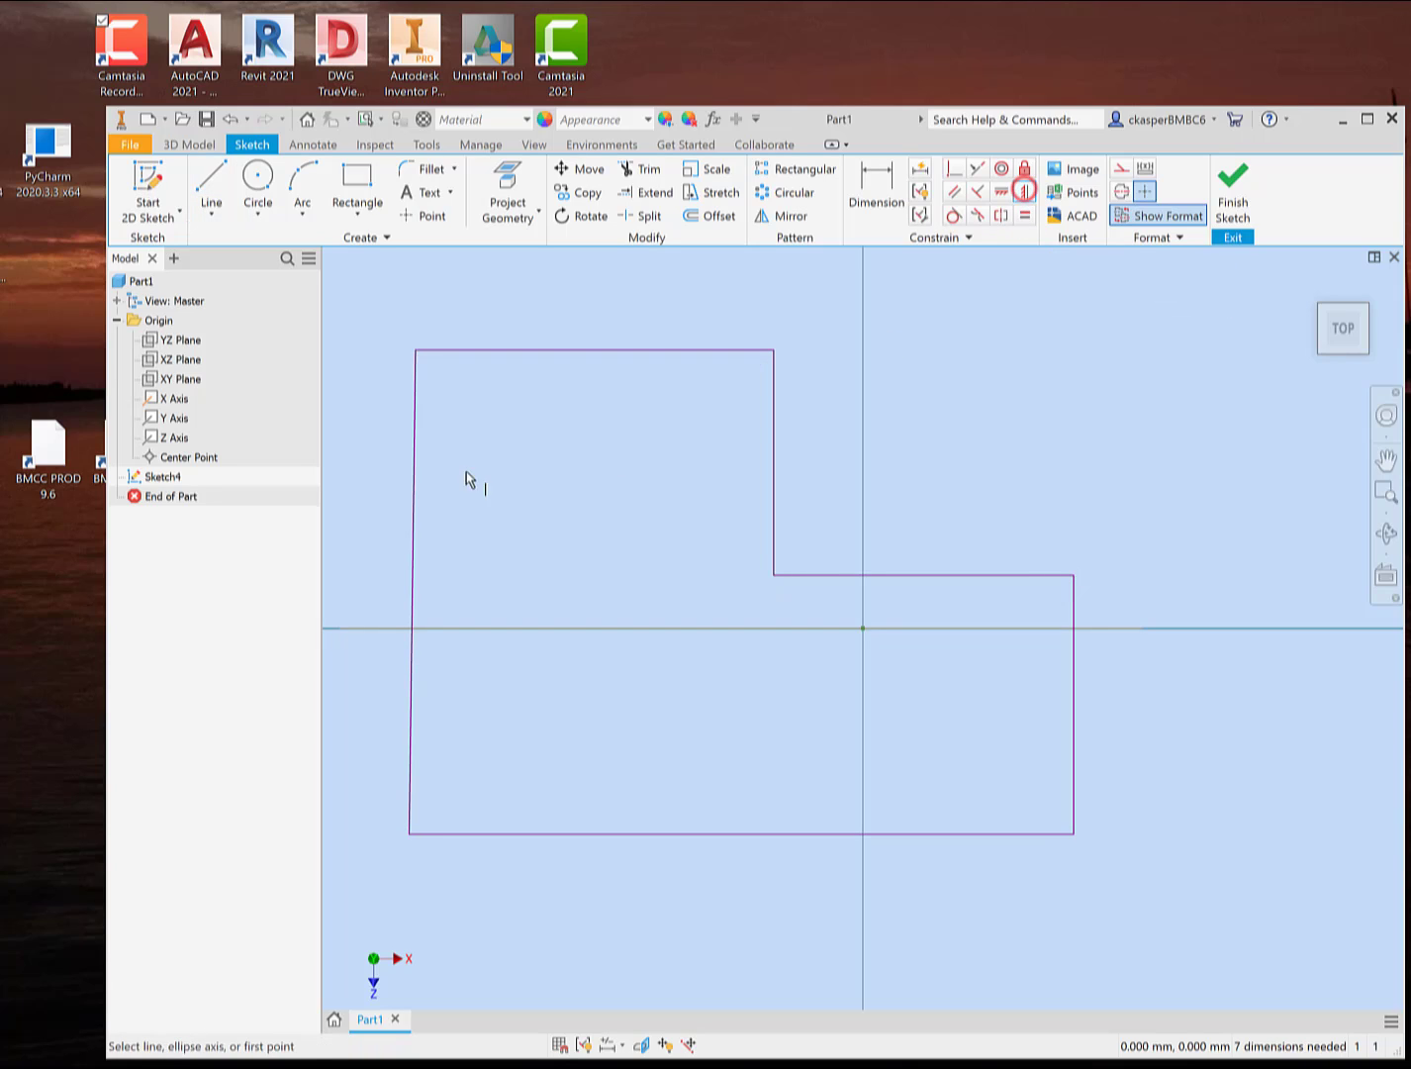
{"action": "left_click", "coordinate": [414, 465]}
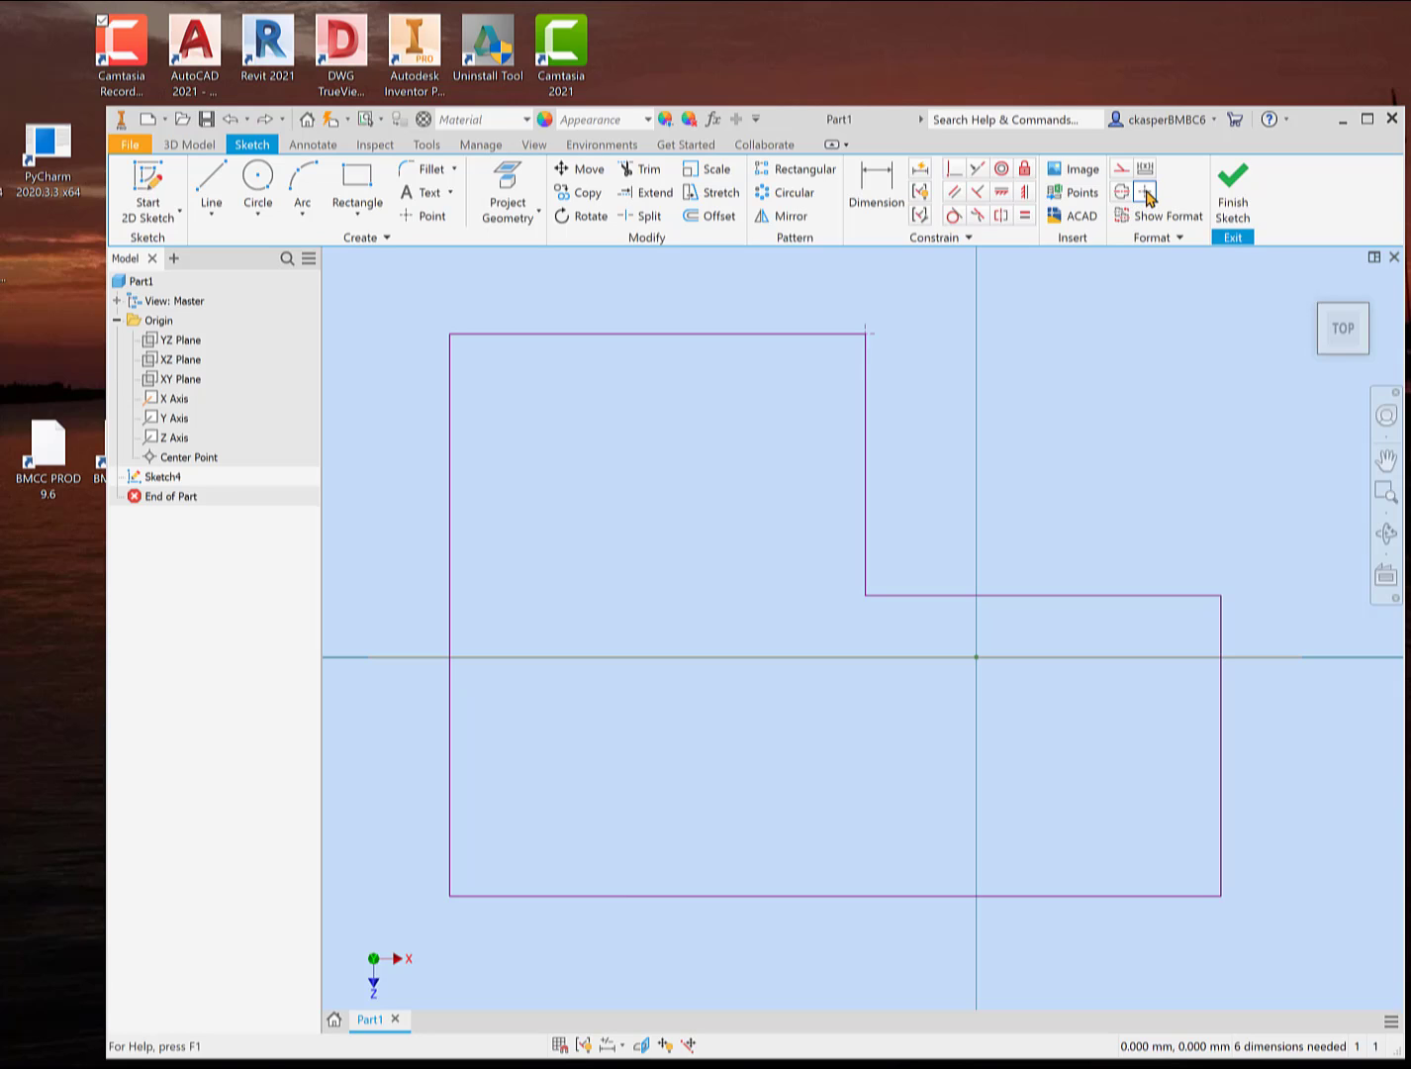
- Switch off Center Point mode and draw a short horizontal line above the lower arm of the L-shaped profile
{"action": "left_click", "coordinate": [1101, 347]}
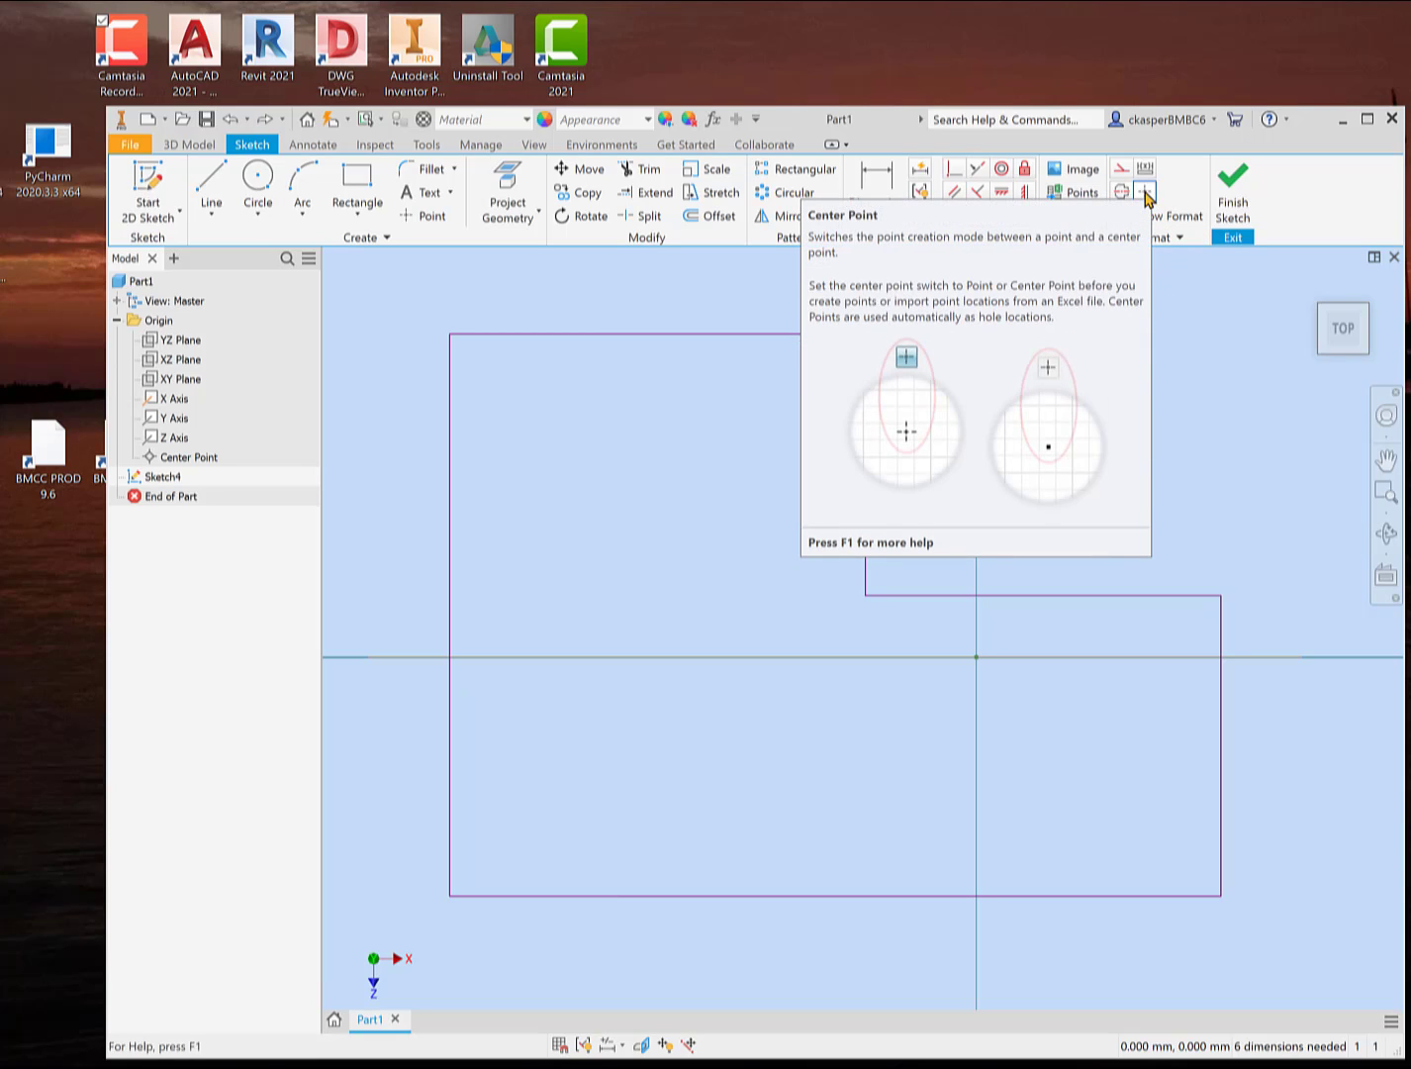
{"action": "left_click", "coordinate": [1145, 192]}
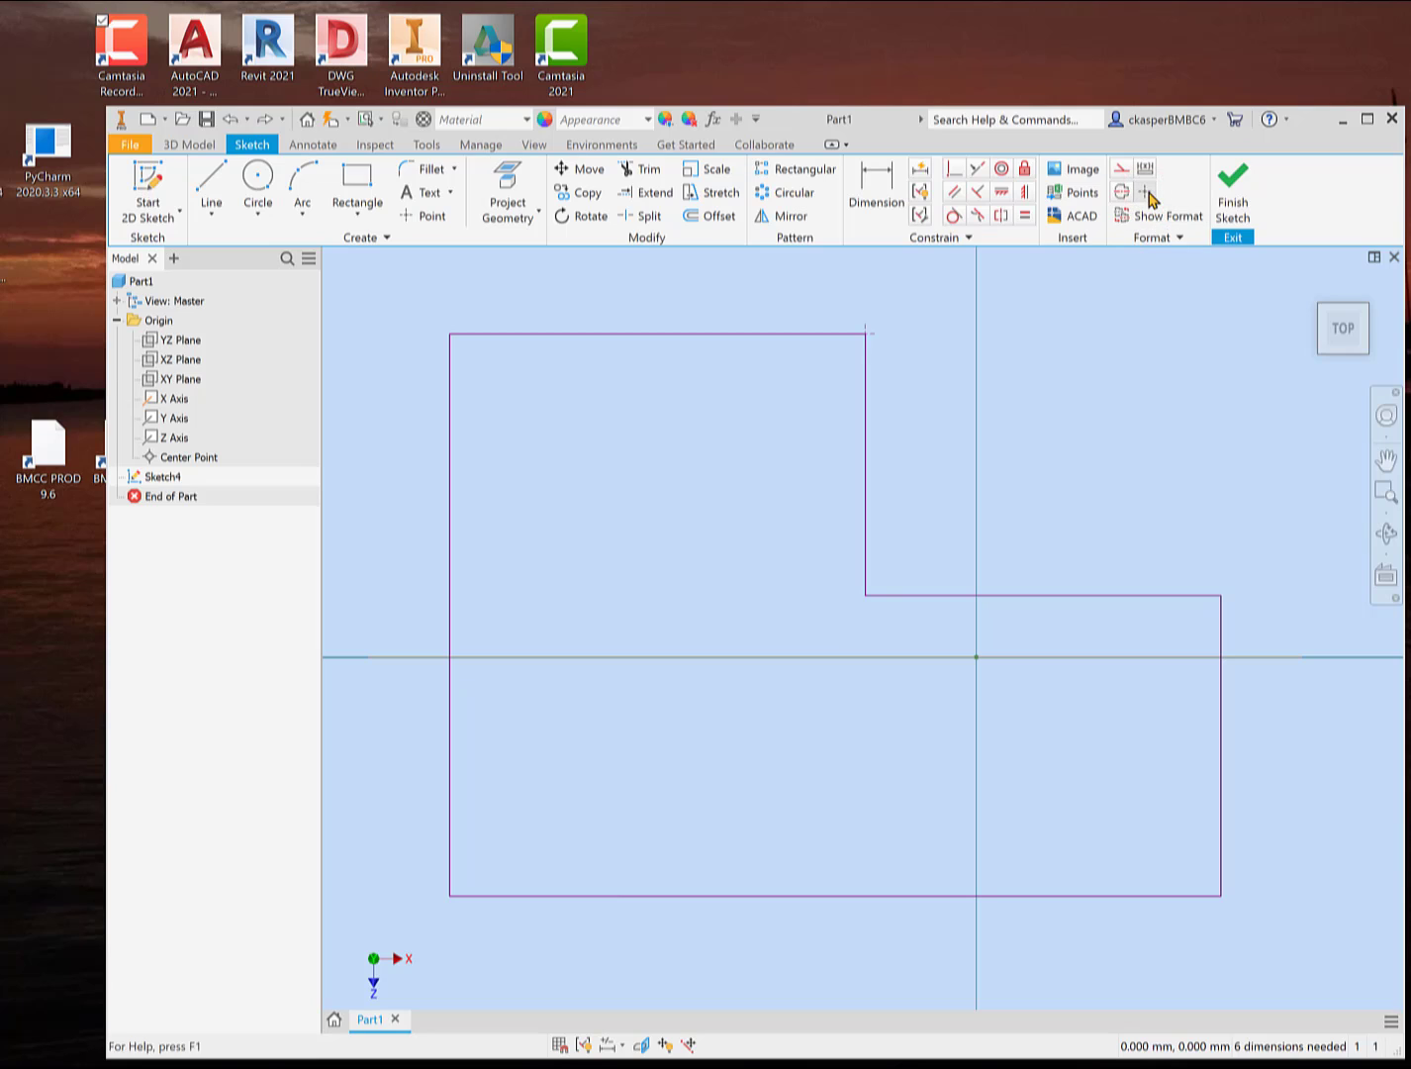
{"action": "left_click", "coordinate": [209, 180]}
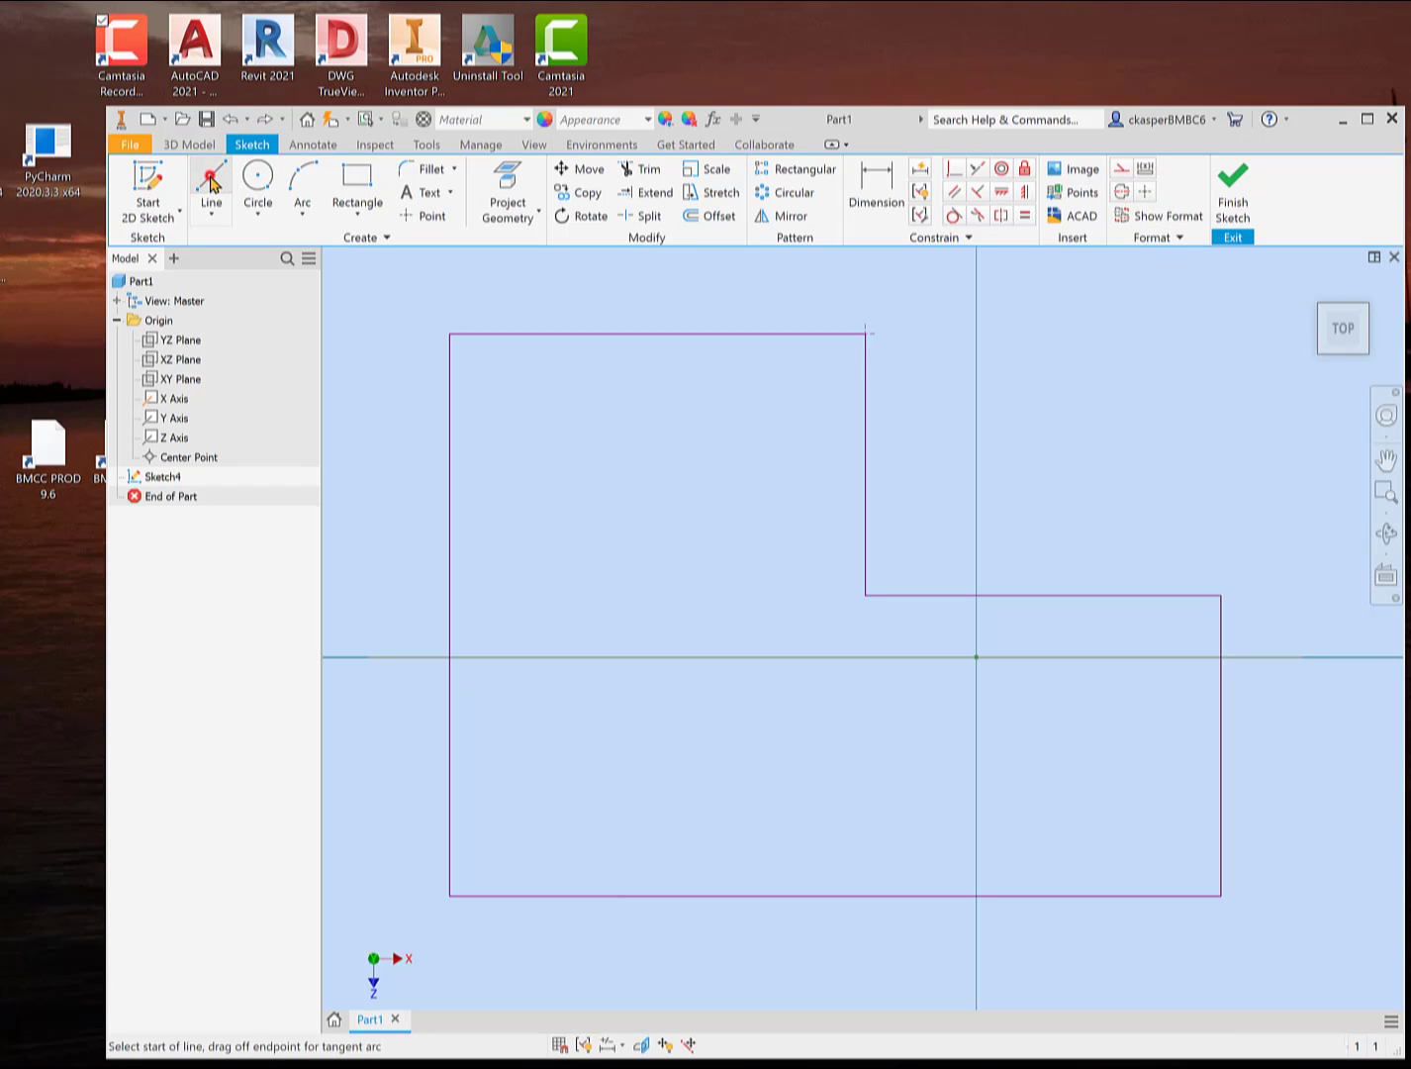
{"action": "left_click", "coordinate": [1063, 385]}
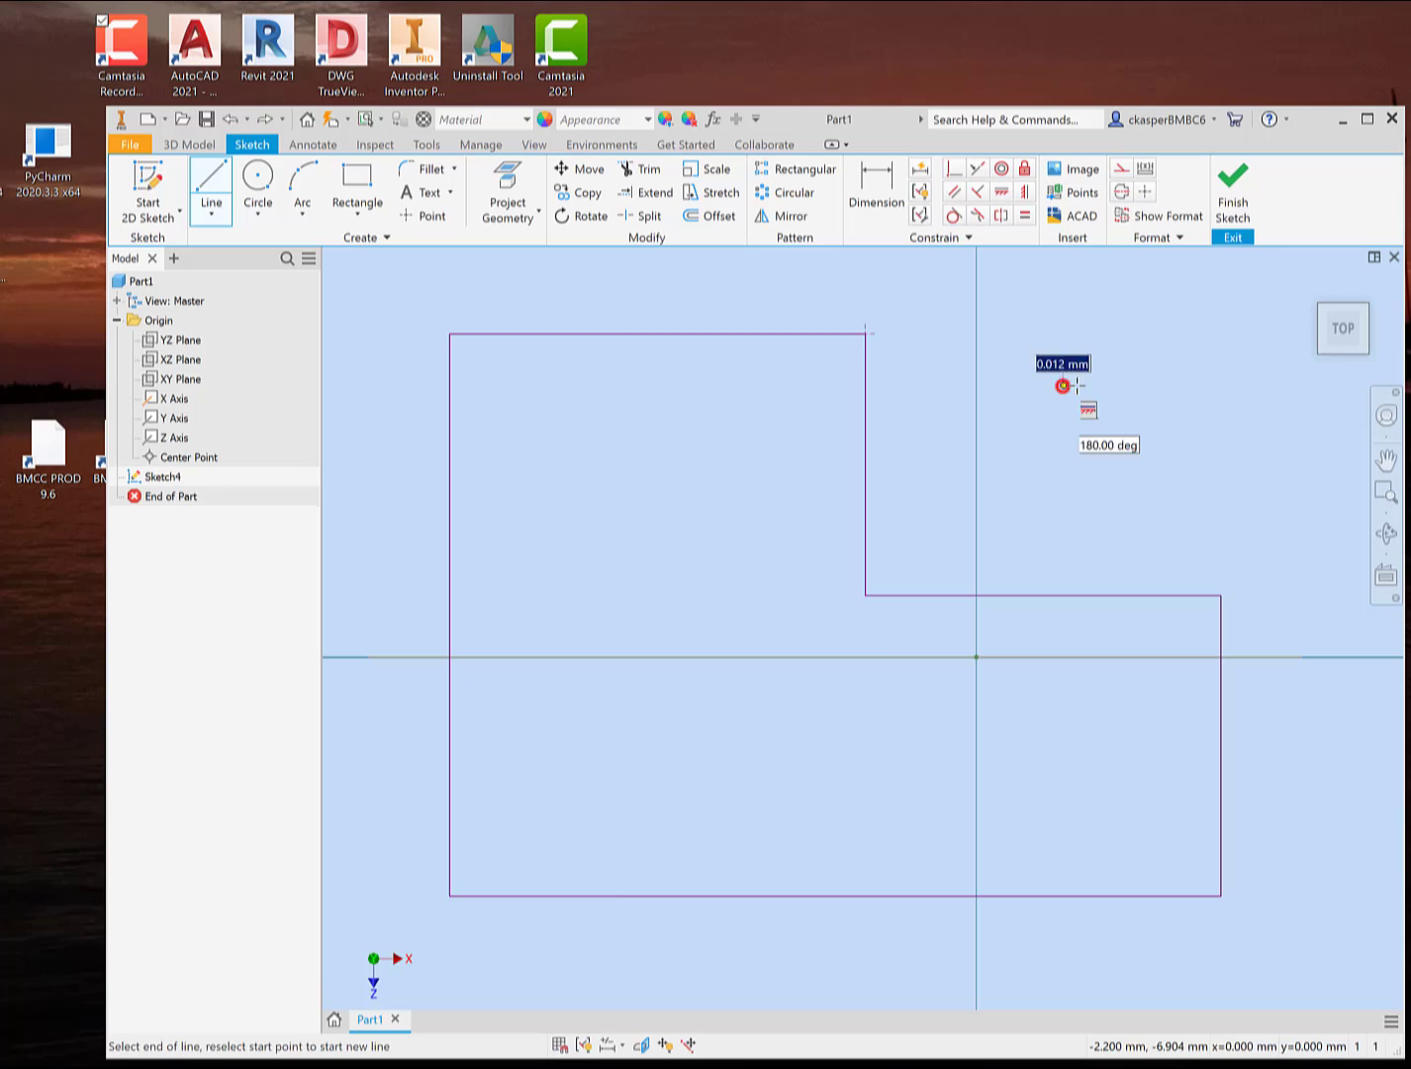
{"action": "left_click", "coordinate": [1193, 385]}
{"action": "key", "text": "Escape"}
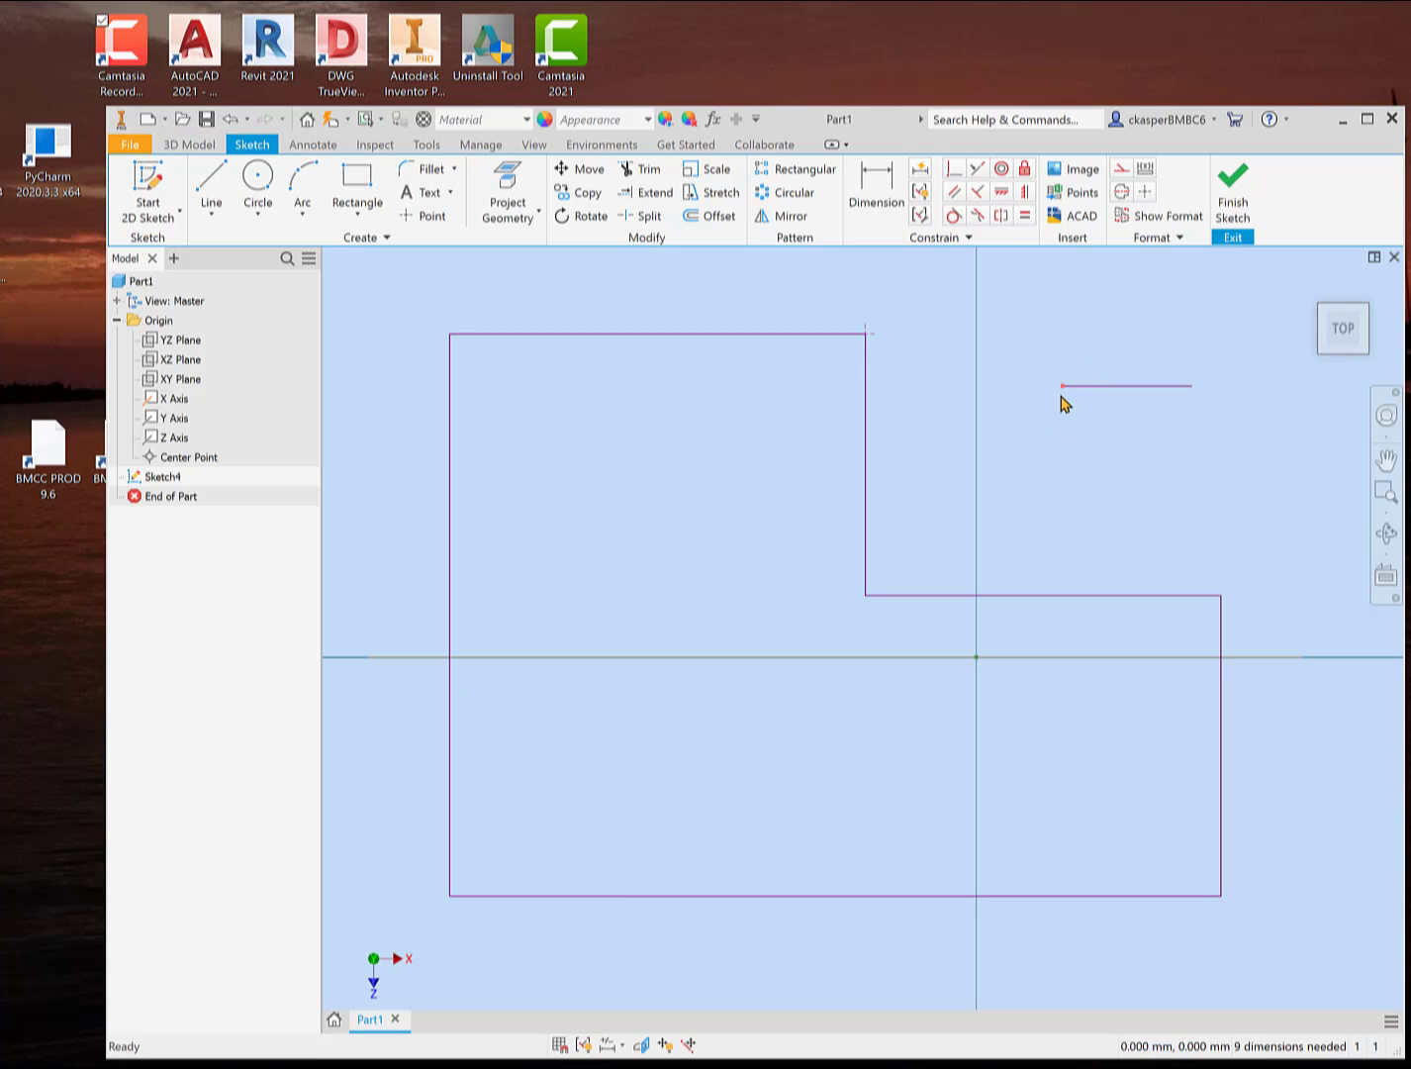
- Toggle the left endpoint of the short horizontal line back and forth between a center point and an ordinary sketch point
{"action": "left_click", "coordinate": [1144, 193]}
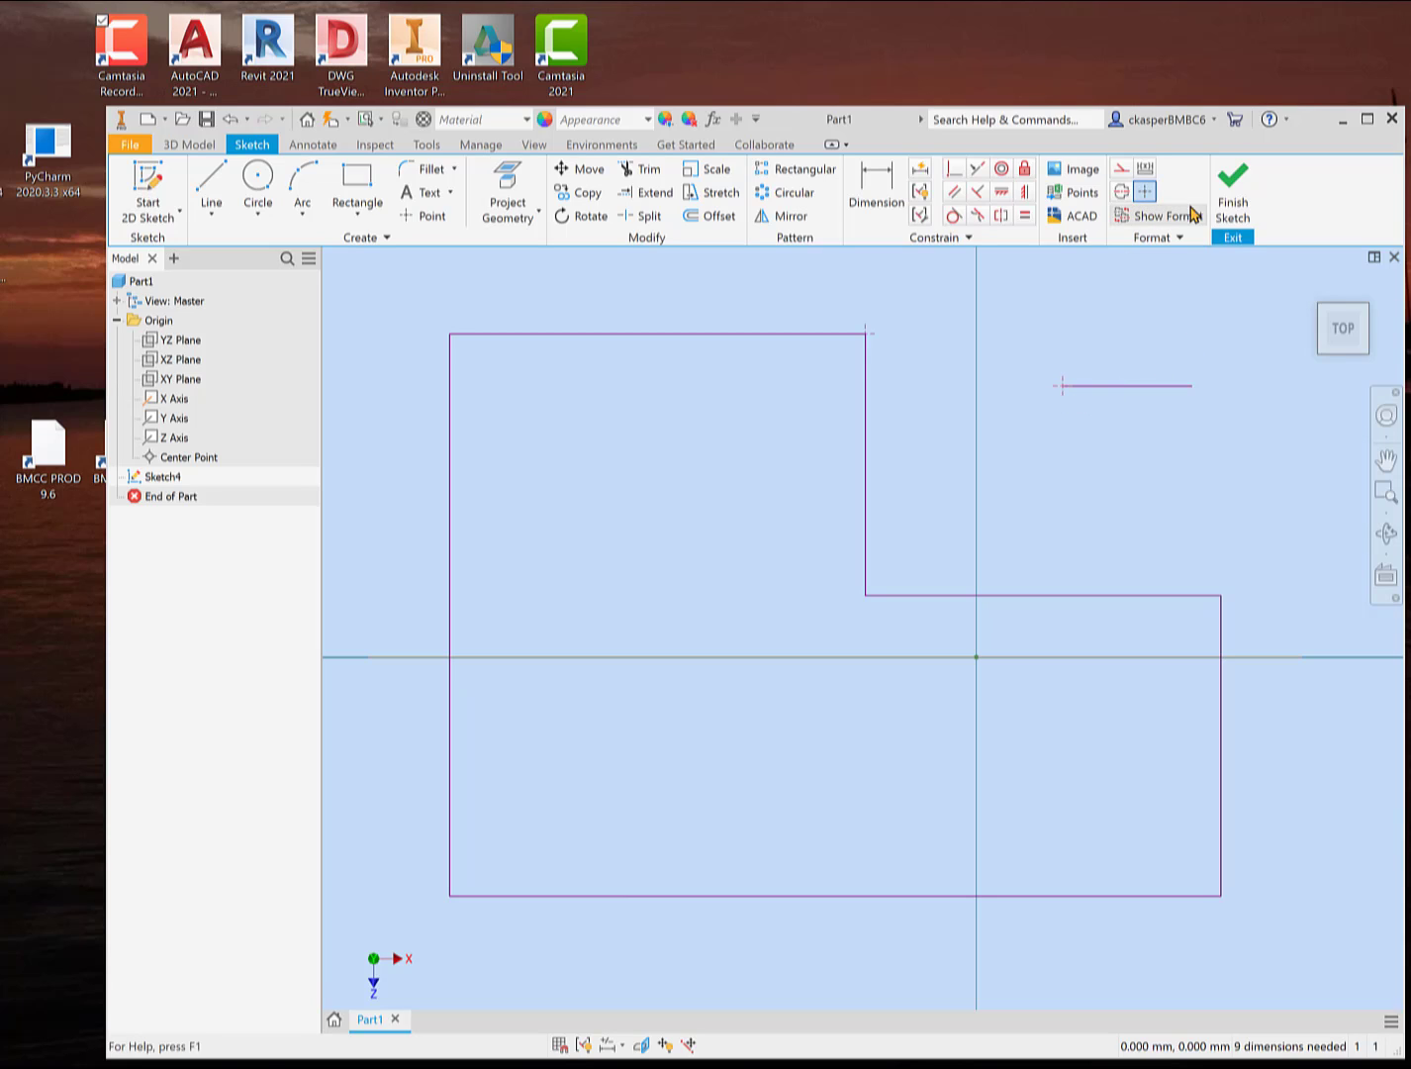
{"action": "left_click", "coordinate": [1145, 193]}
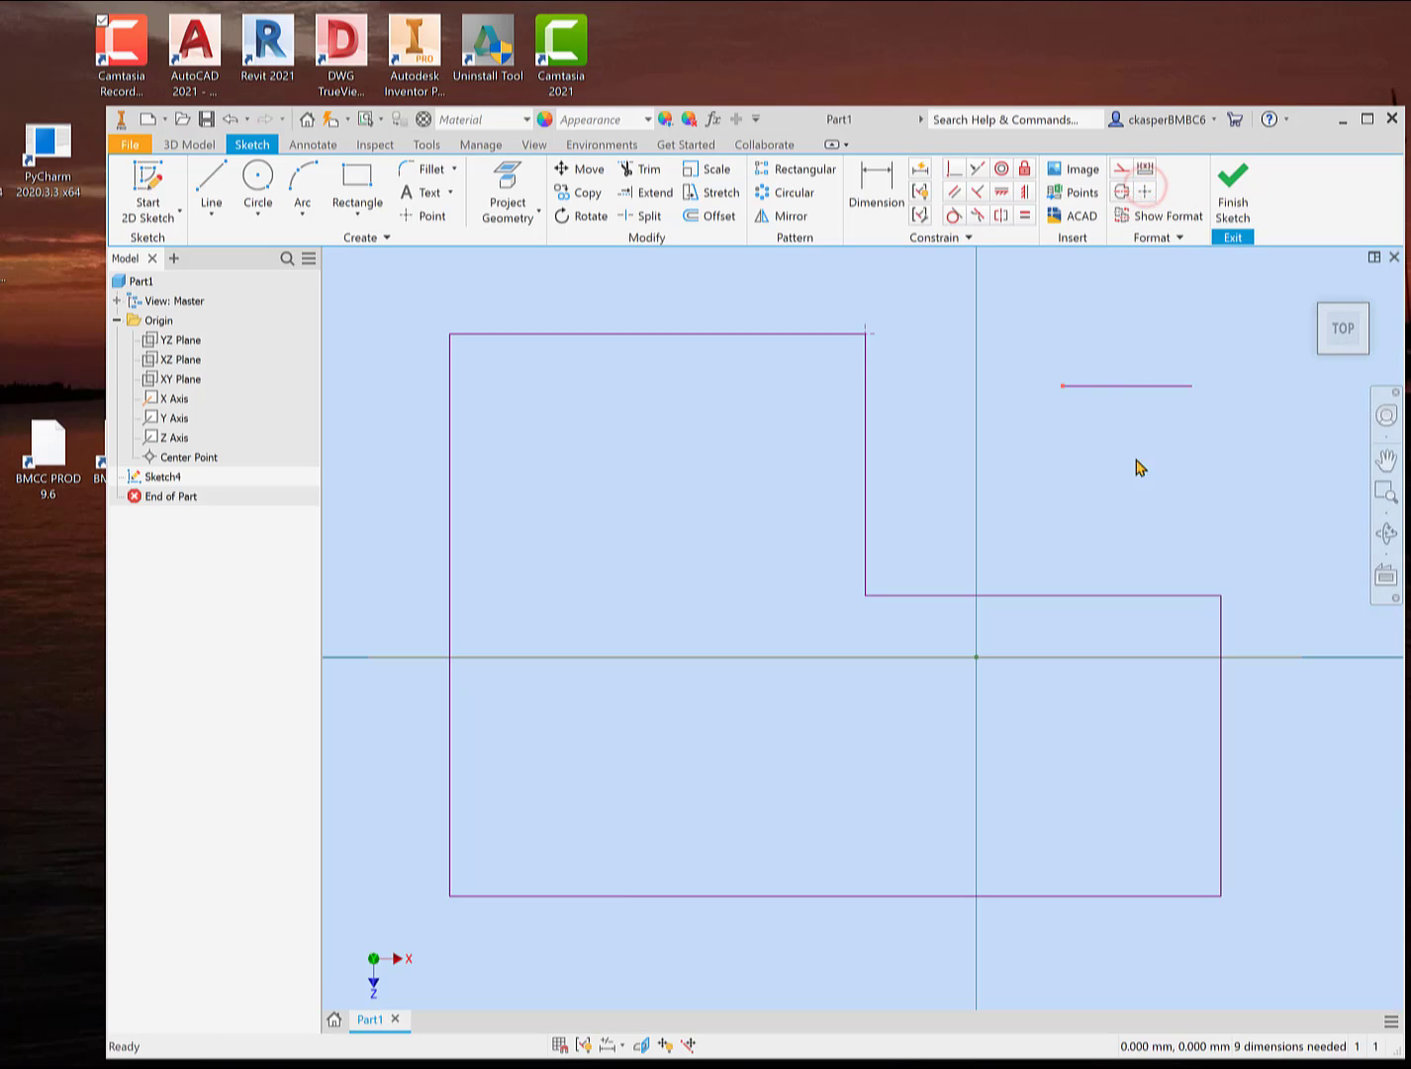
{"action": "left_click", "coordinate": [1145, 192]}
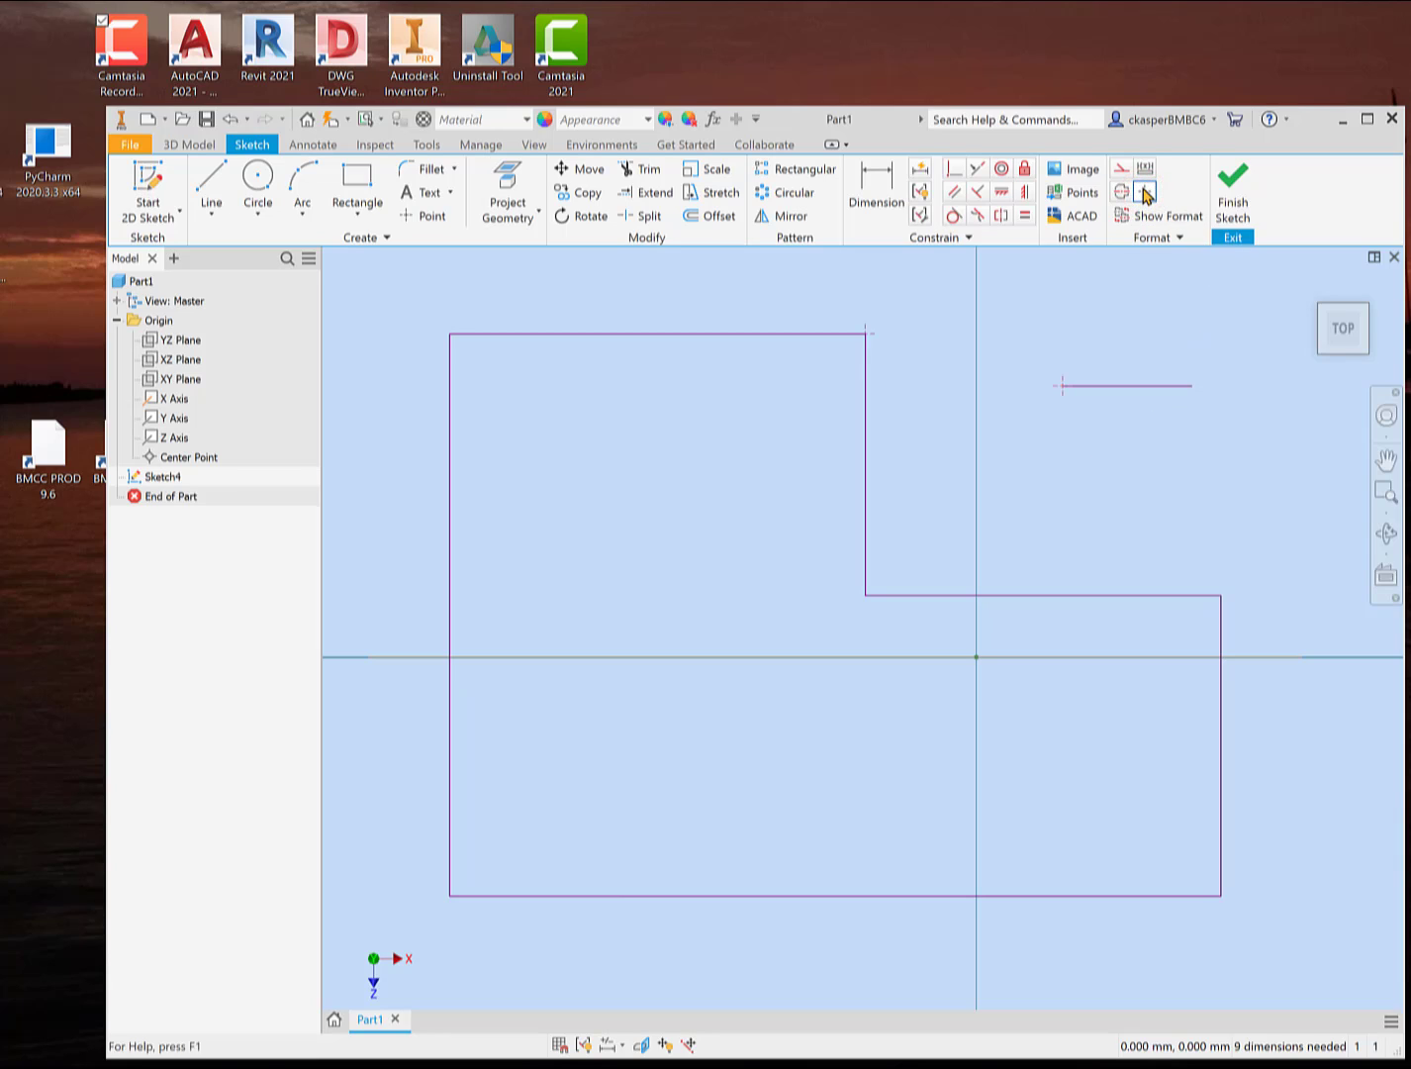
{"action": "left_click", "coordinate": [1145, 192]}
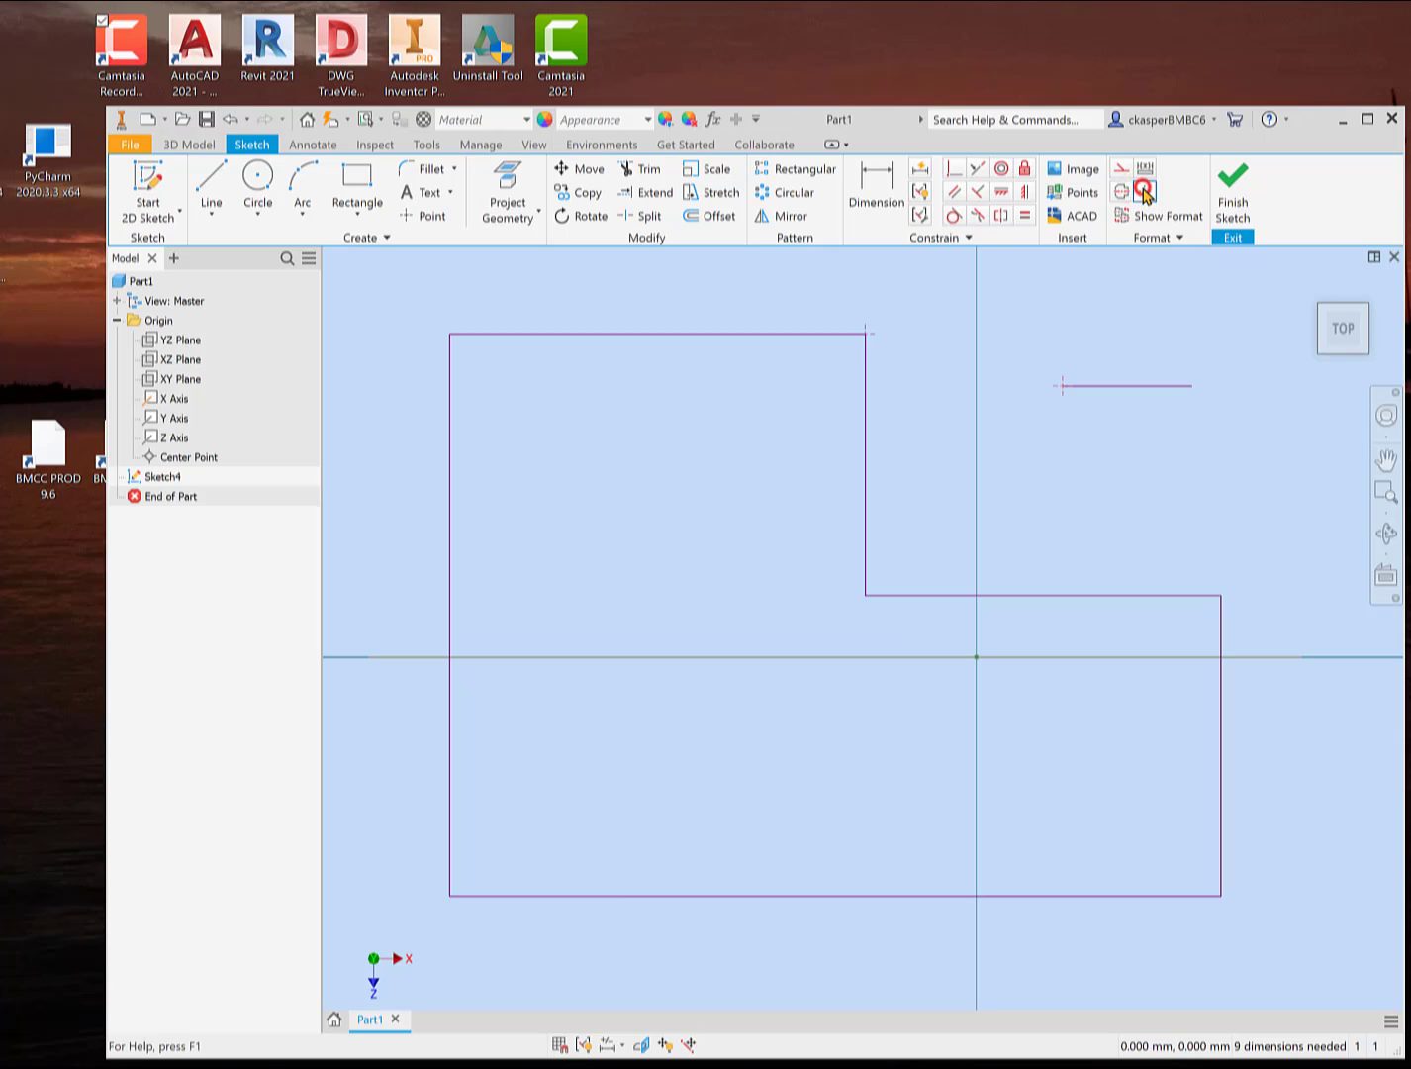